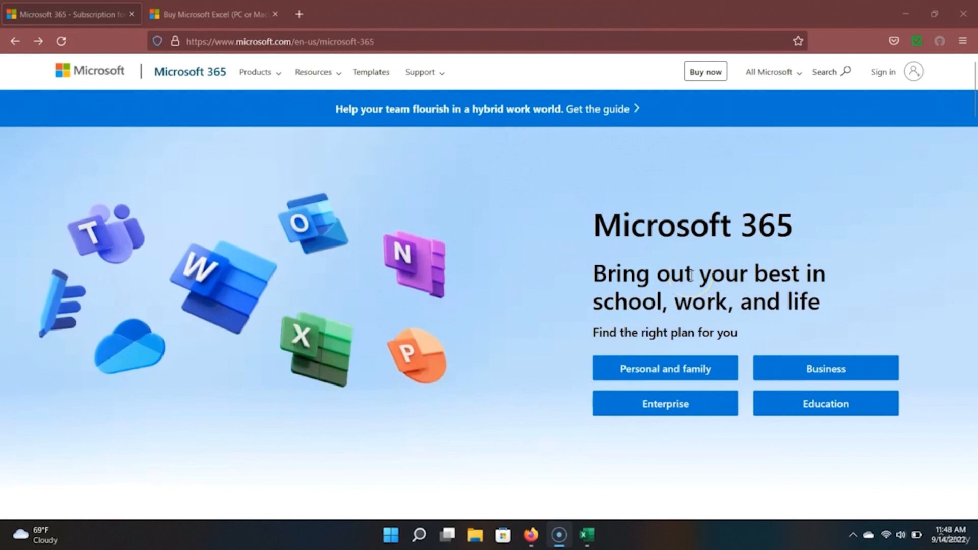
Step: Compare the Microsoft 365 Family and Personal plans for home with the standalone Excel purchase offer
left_click(687, 377)
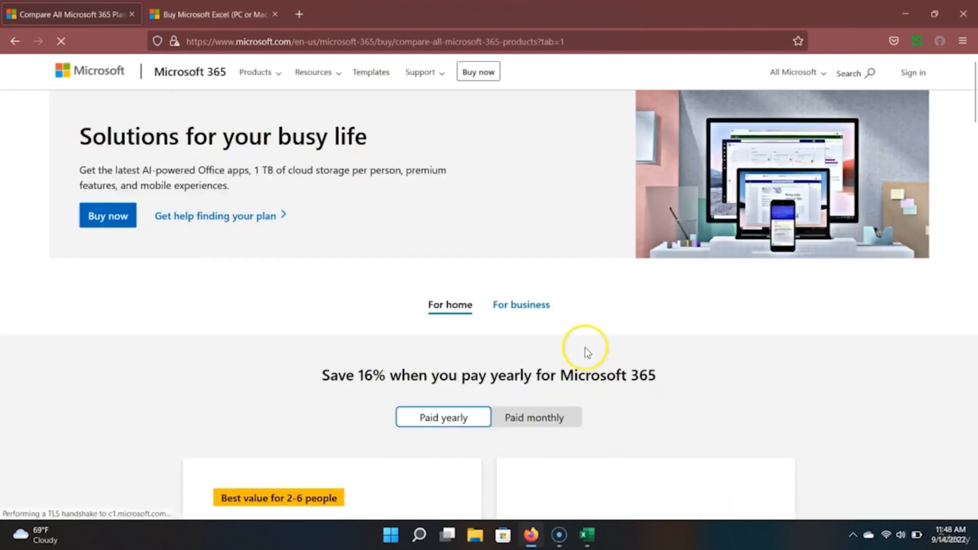
scroll(585, 346, "down", 4)
scroll(588, 351, "down", 3)
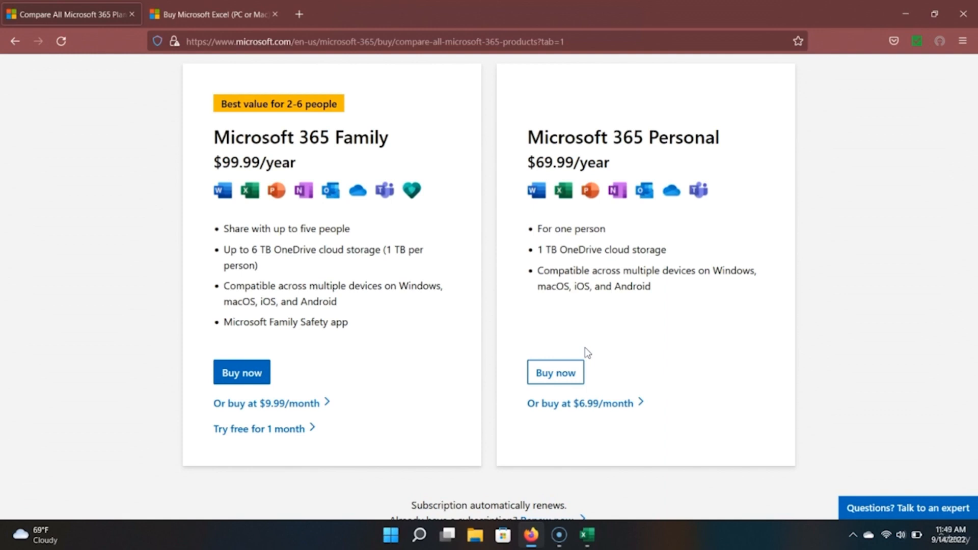
left_click(560, 362)
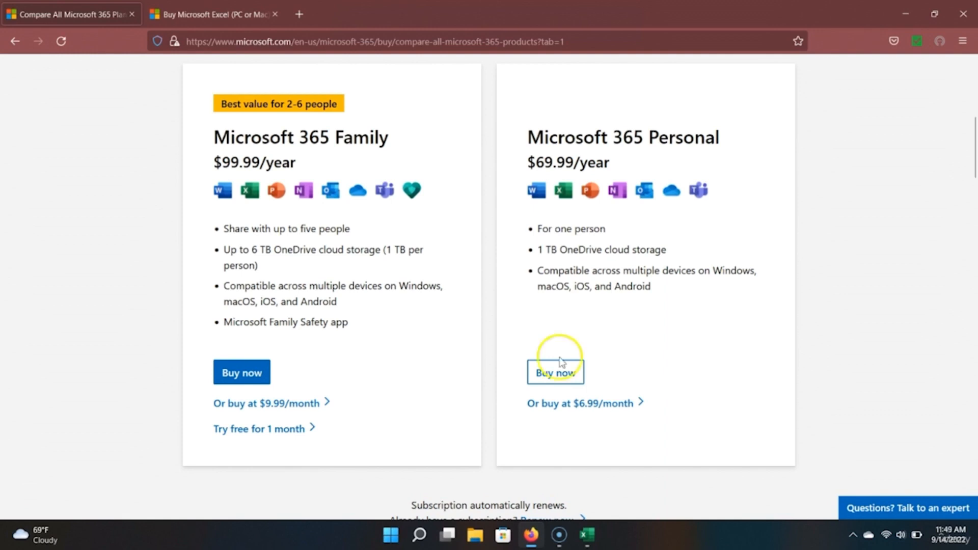
left_click(172, 6)
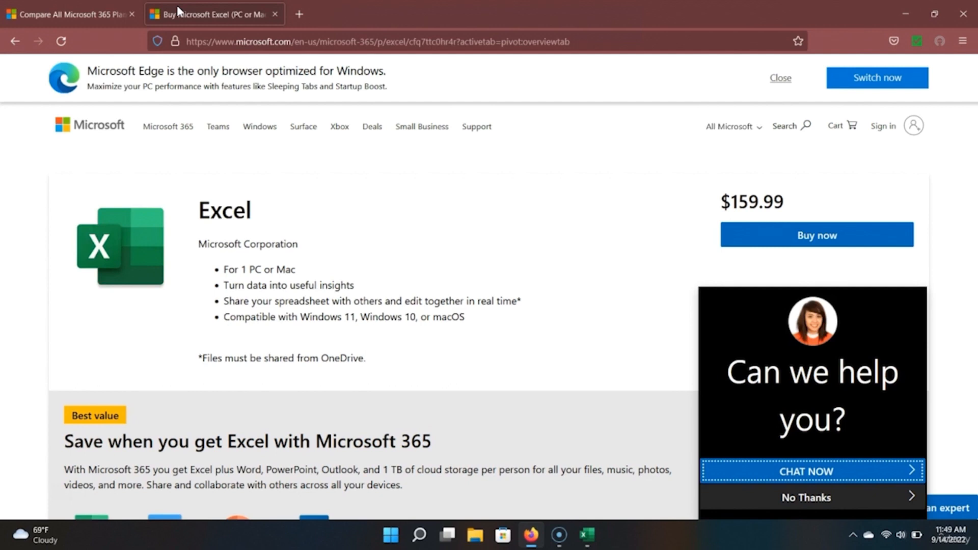
left_click(85, 5)
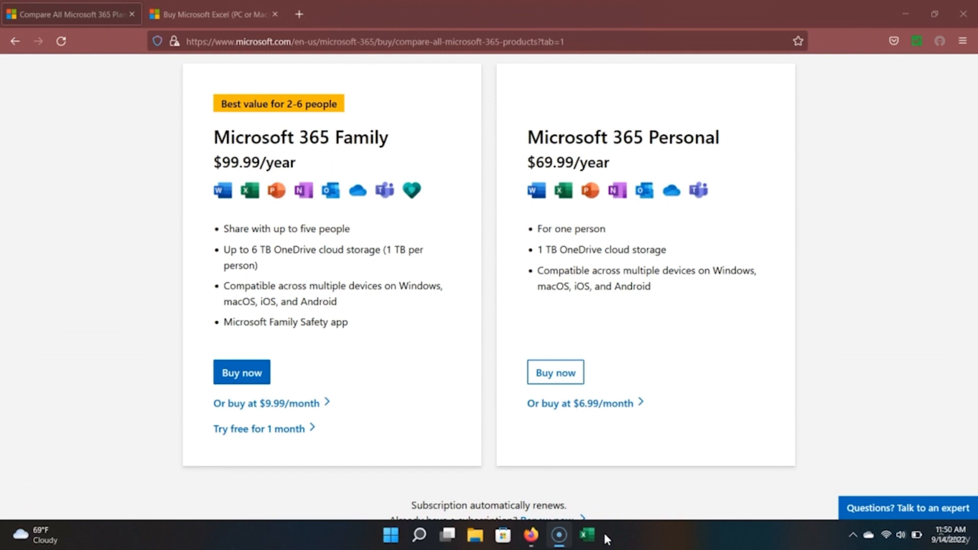
Step: Launch Excel from the Windows search and create a blank workbook
left_click(388, 539)
left_click(388, 540)
left_click(388, 540)
type("excel")
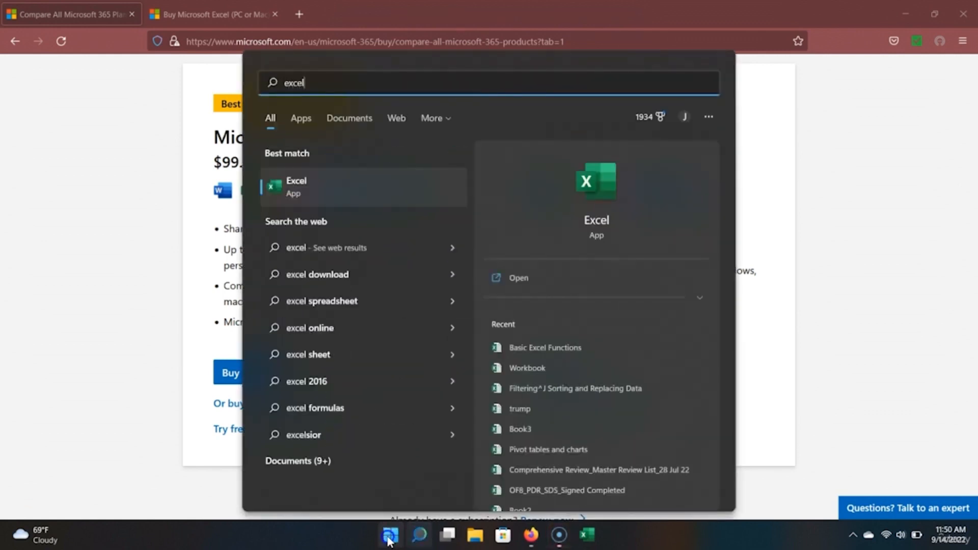
key("Return")
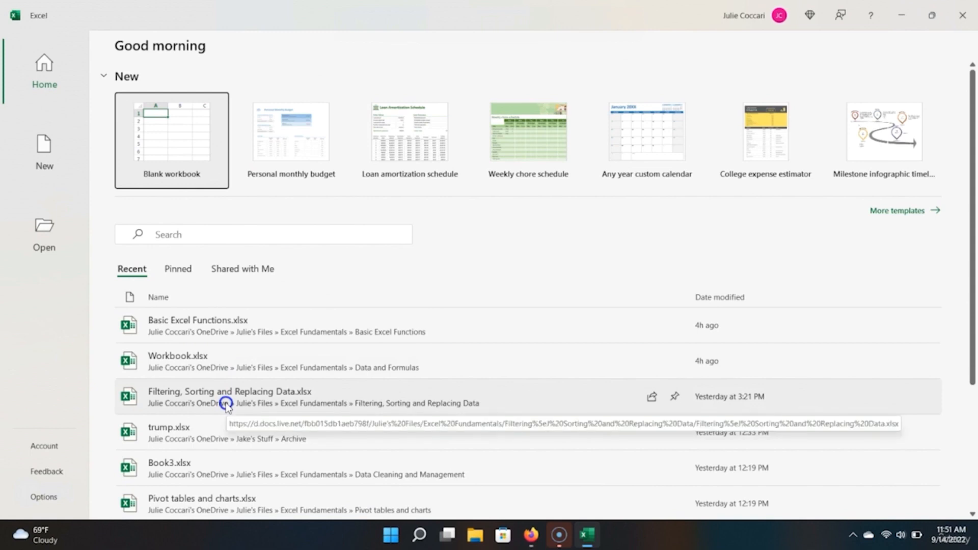
left_click(193, 161)
left_click(193, 158)
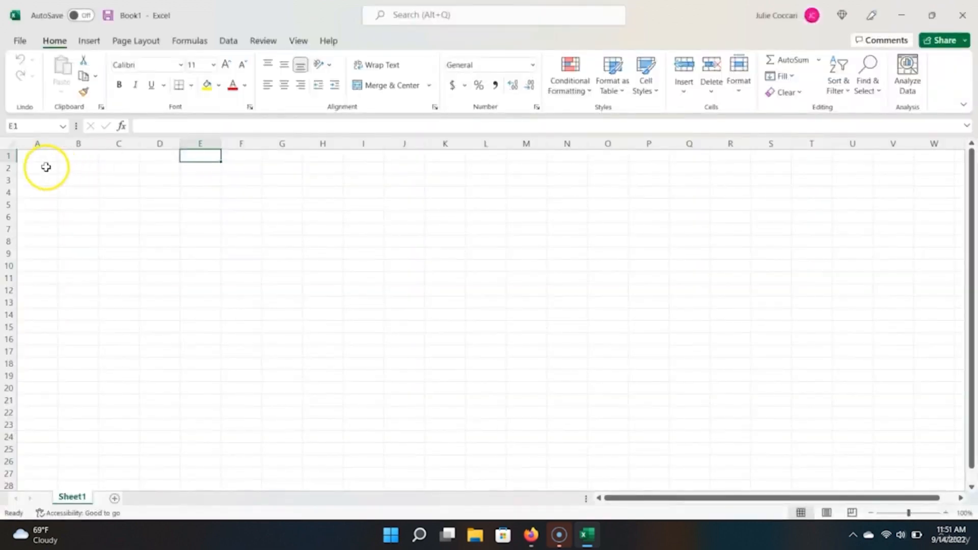
Step: Select cell A1 and examine the commands for inserting tables, charts and other objects
left_click(30, 159)
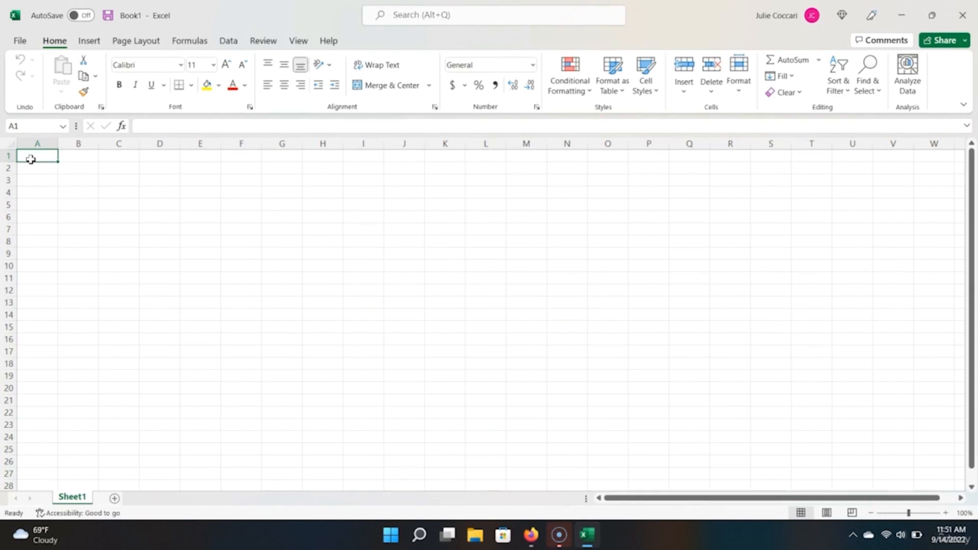
left_click(130, 16)
left_click(29, 17)
left_click(89, 45)
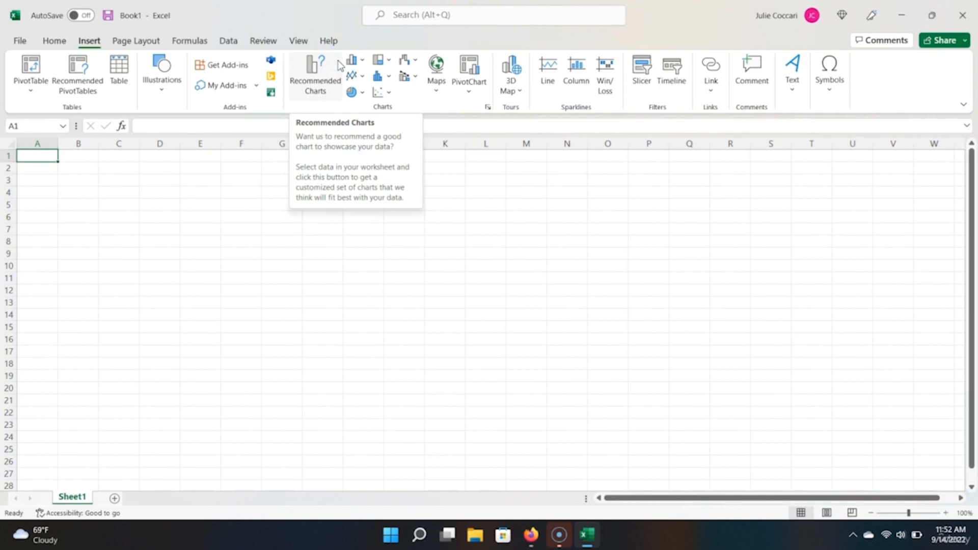
left_click(55, 45)
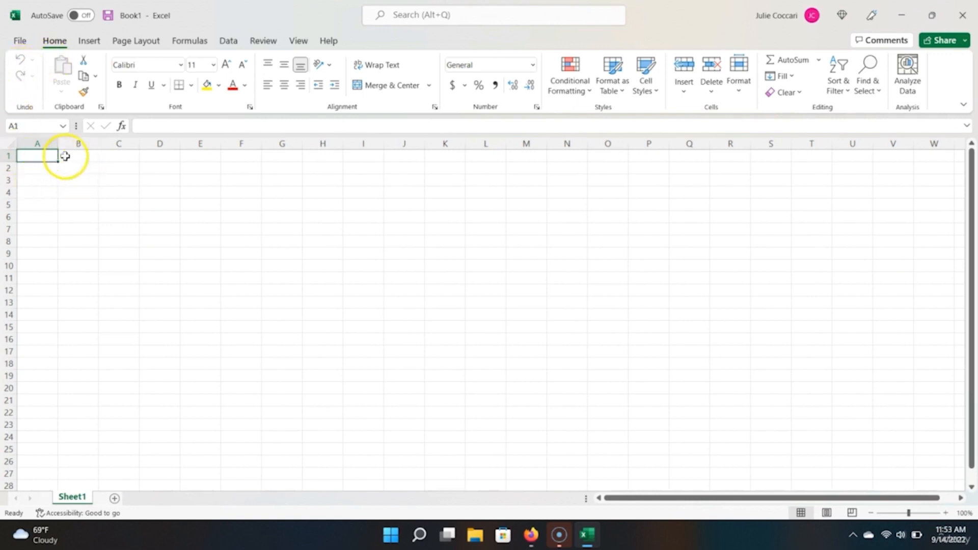
Step: Practise moving the active cell from B1 to B2, back to A1, and on to B4
left_click(61, 156)
key("Return")
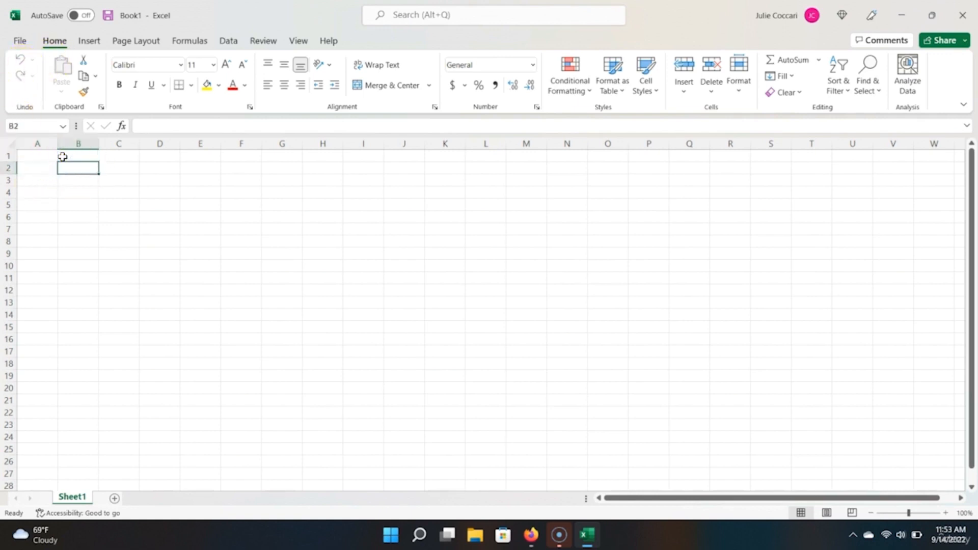
key("ctrl+Home")
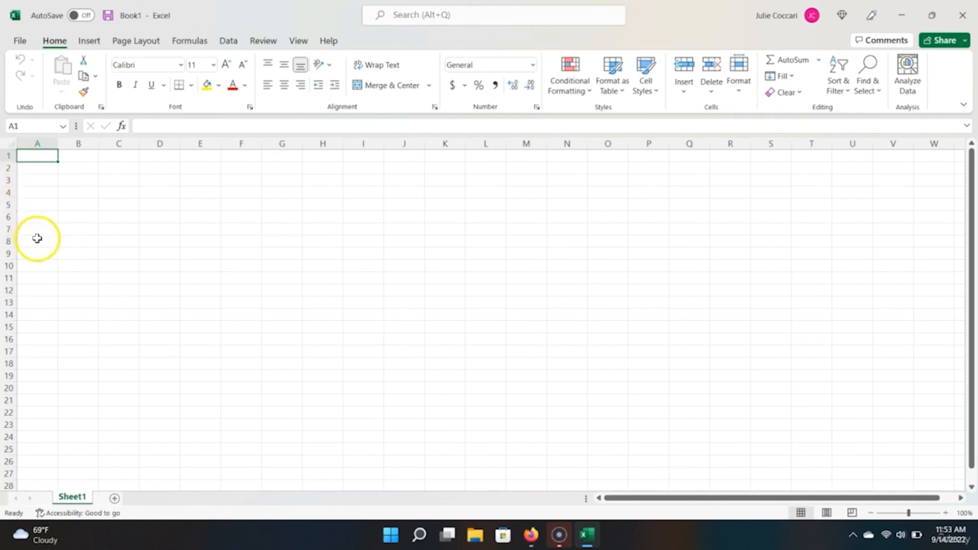
left_click(68, 192)
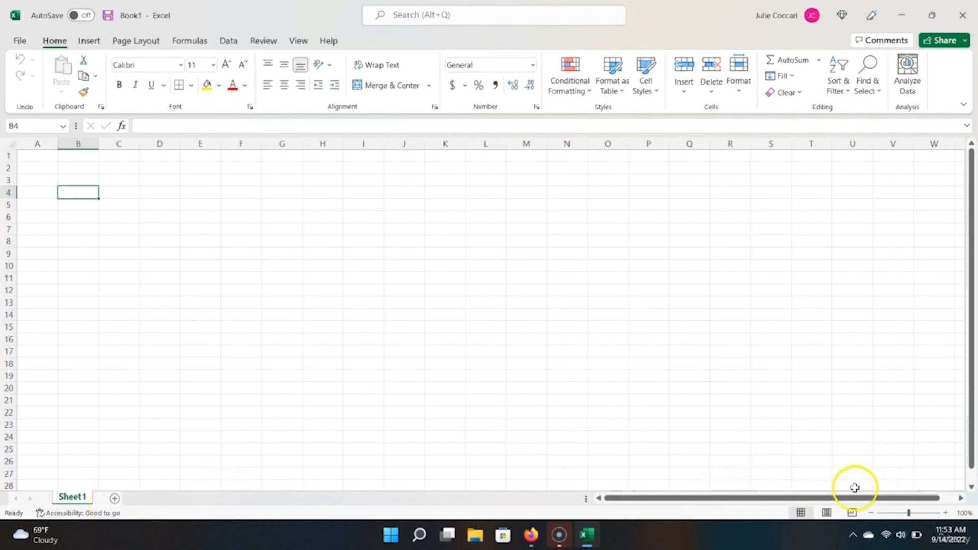
left_click_drag(909, 512, 908, 512)
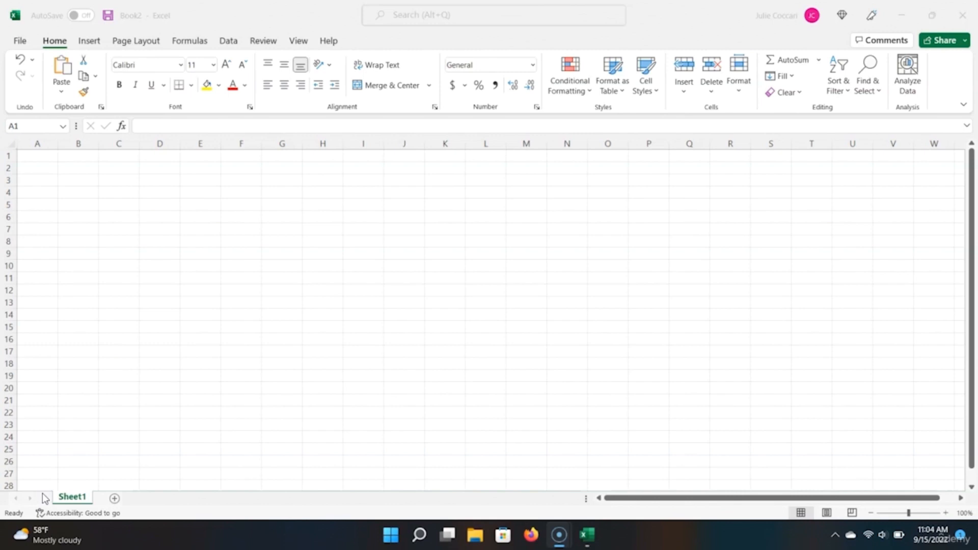
Step: Enter the heading Foods in cell A1 of the empty Book2 sheet
left_click(25, 157)
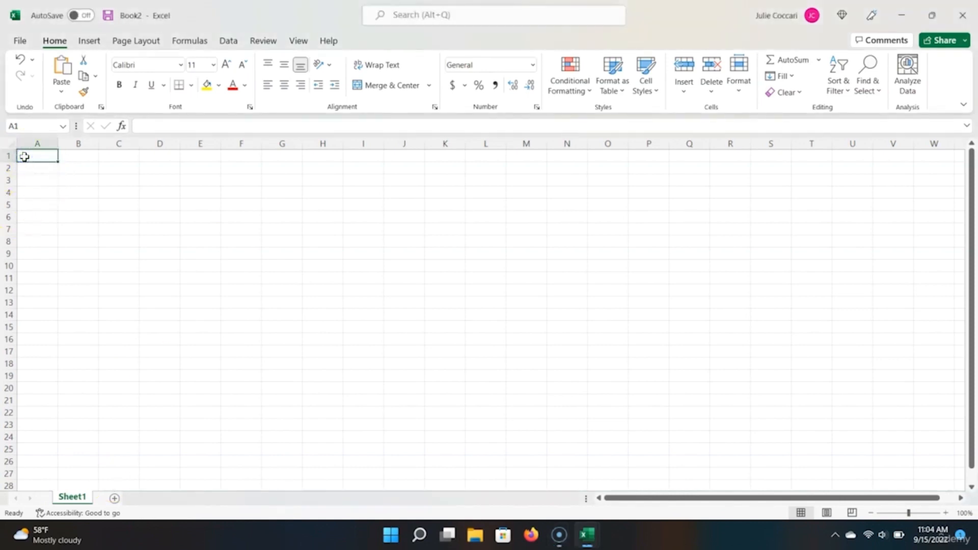
type("Foods")
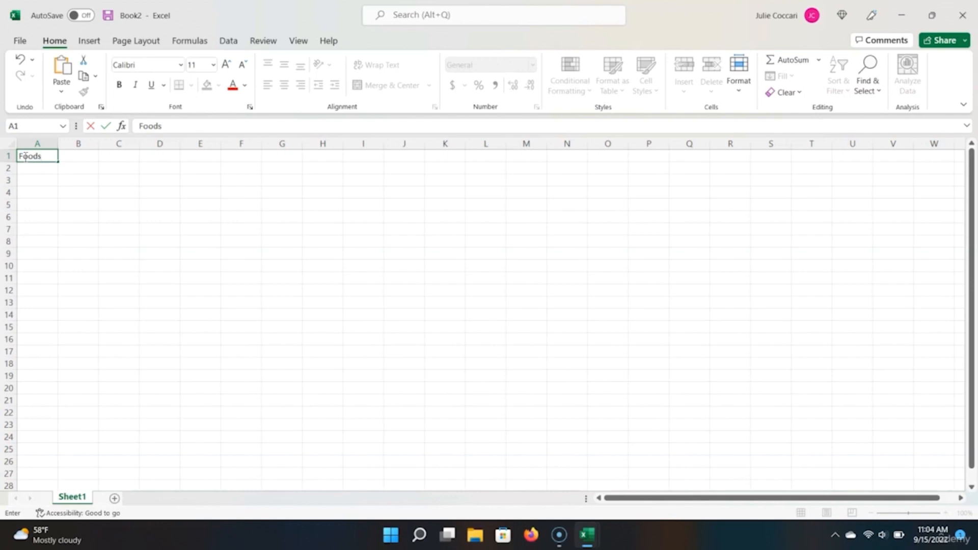
left_click(28, 171)
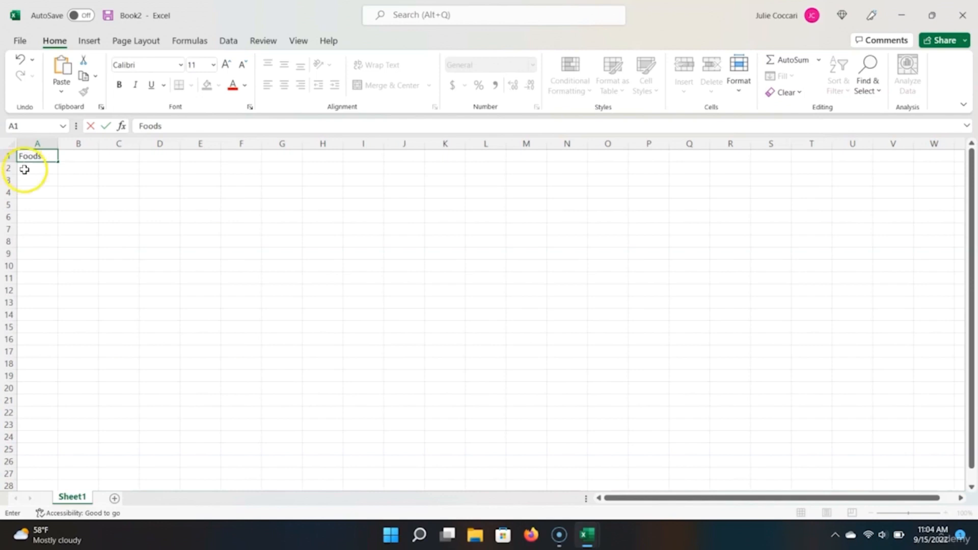
left_click(45, 158)
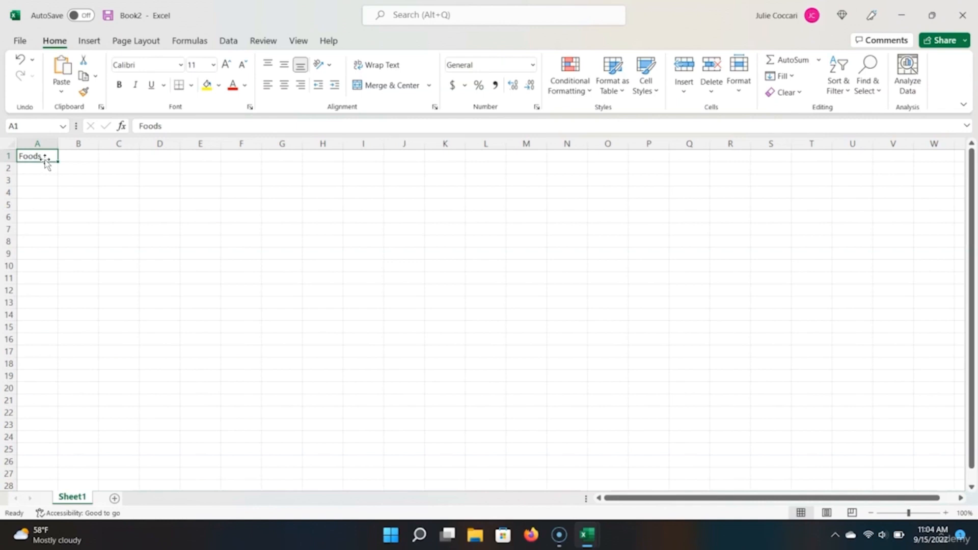
Step: List Rice, Eggs, Kale, Bread and Corn under the Foods heading in cells A2 to A6
key("Down")
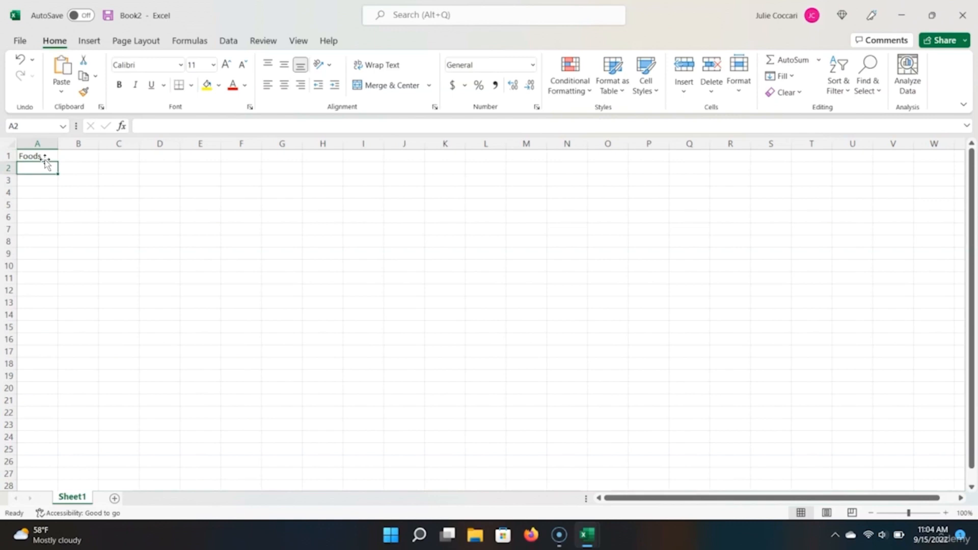
type("Rice")
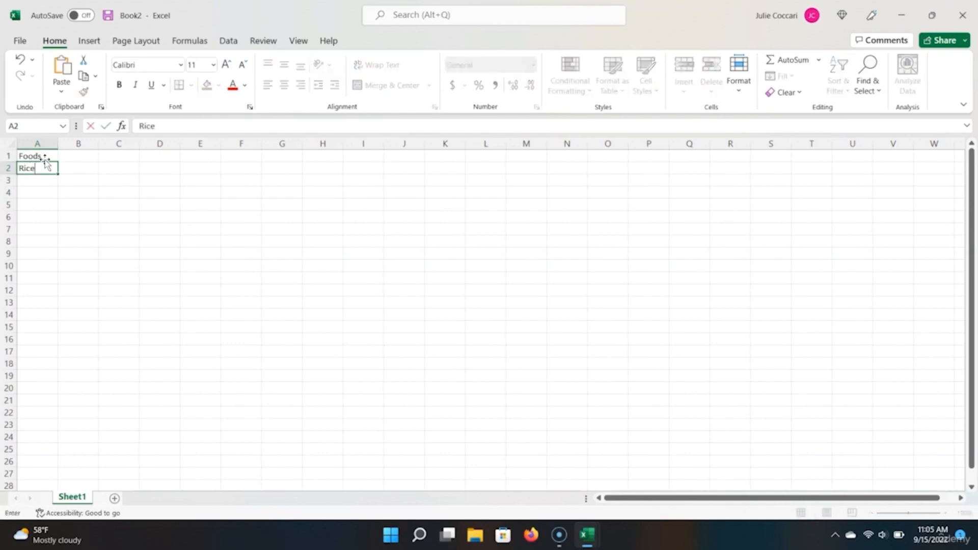
key("Return")
type("Eggs")
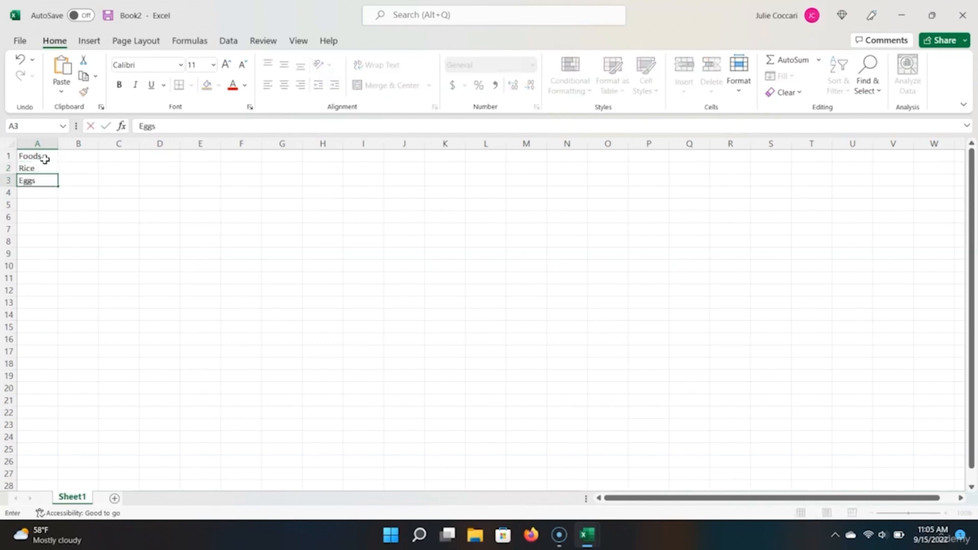
key("Return")
type("Kale")
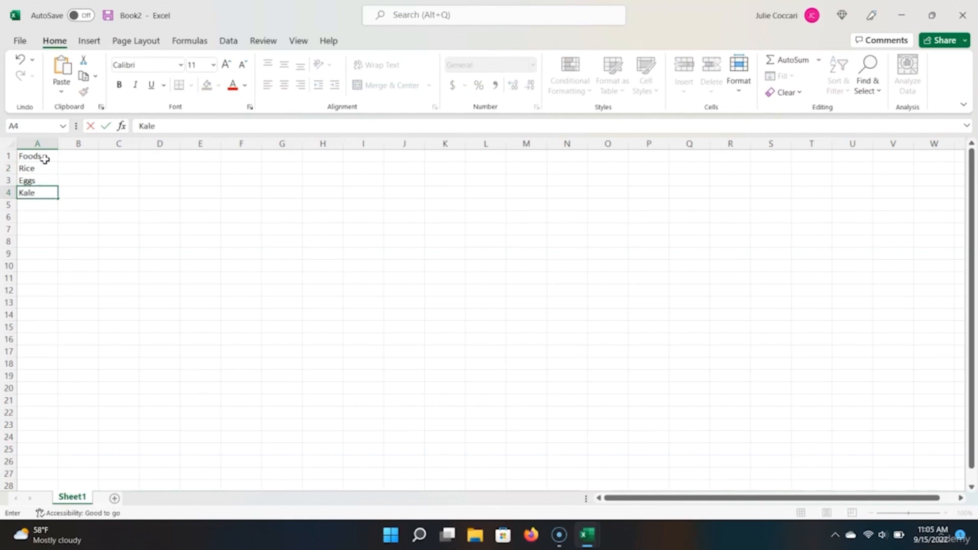
key("Return")
type("Bread")
key("Return")
type("Corn")
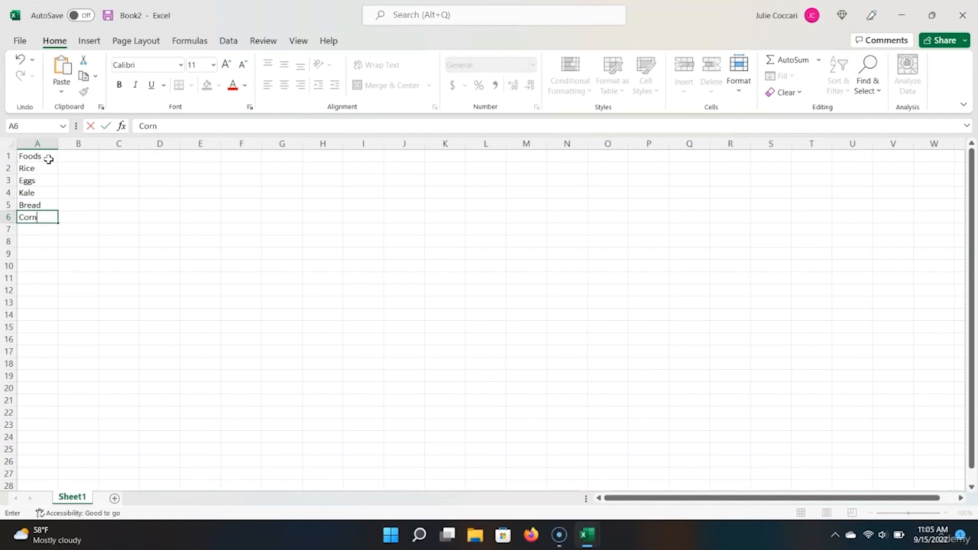
key("Up")
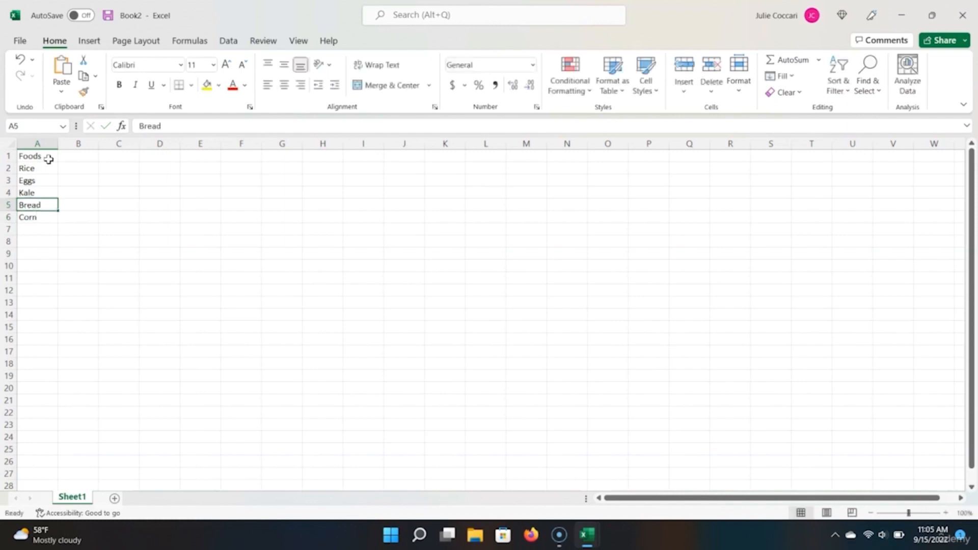
Step: Enter the dates March 31, 2022 and June 30, 2022 as column headings in B1 and C1
key("Up")
key("Up")
key("Up")
key("Up")
key("Right")
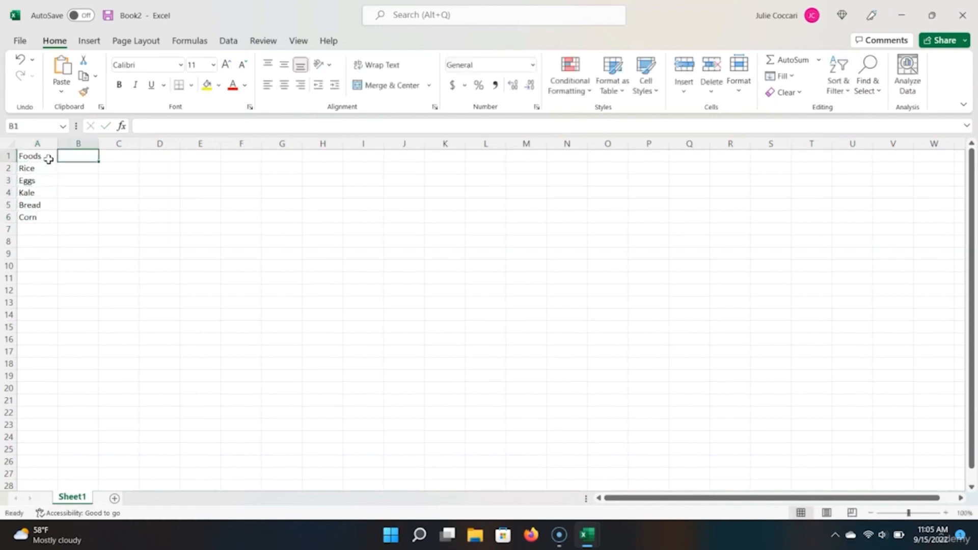
type("March")
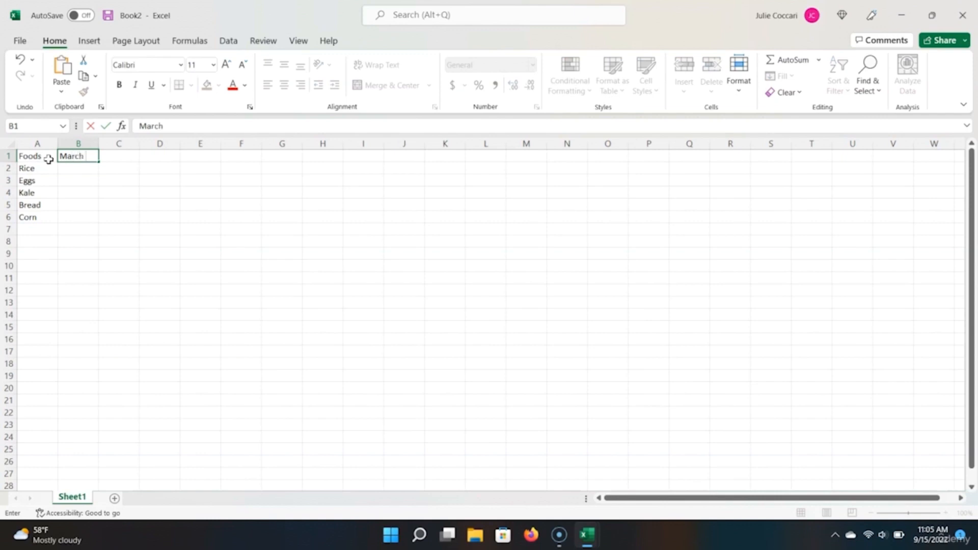
type(" 31, 2022")
key("Tab")
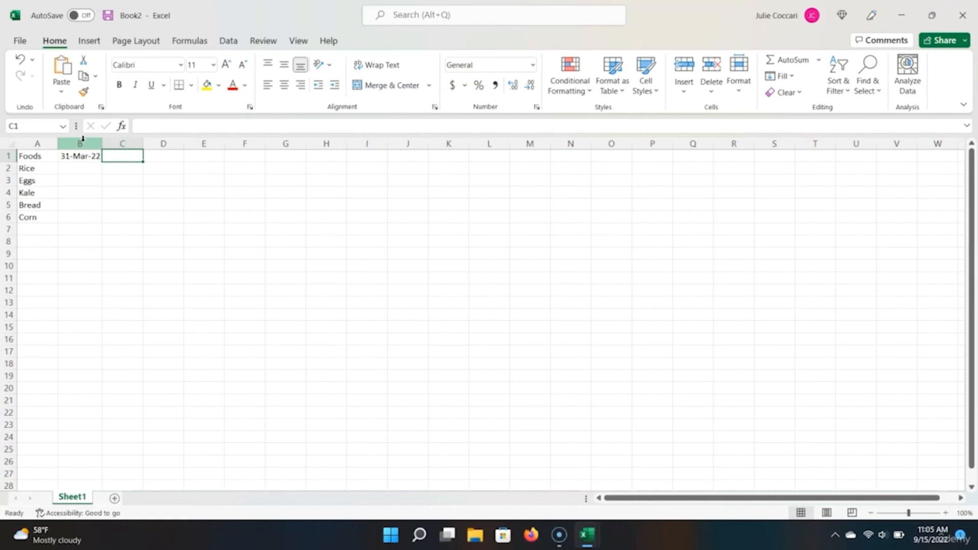
type("June 30, 2022")
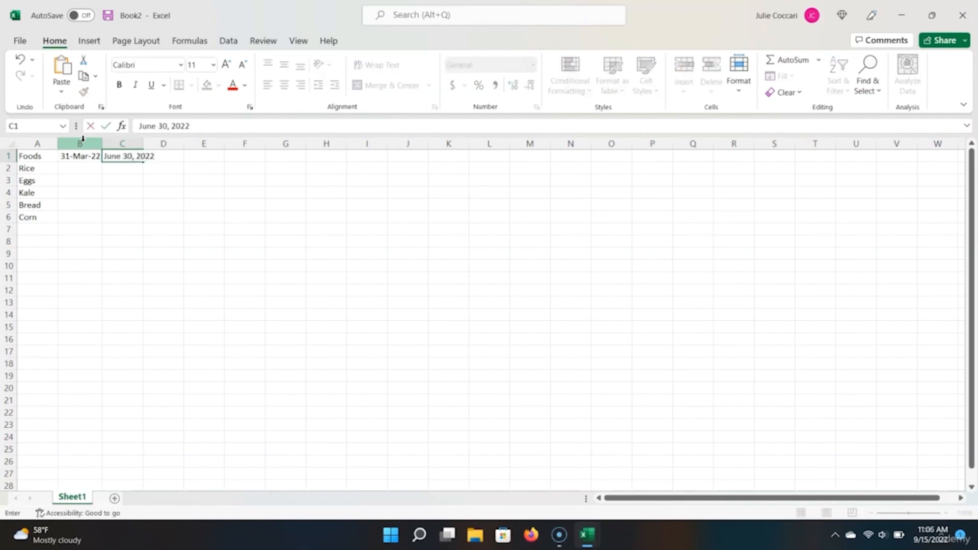
key("Tab")
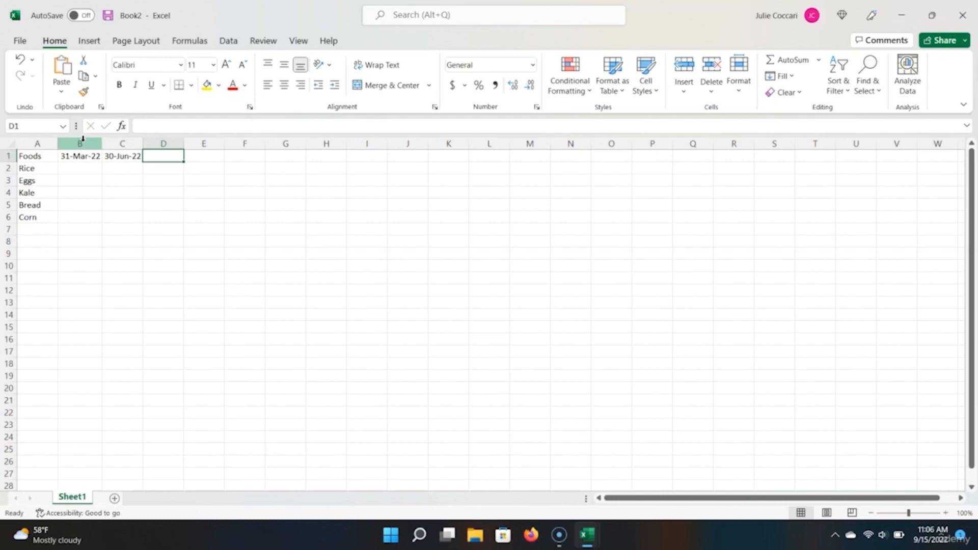
Step: Enter the dates September 30, 2022 and December 31, 2022 as column headings in D1 and E1
type("September")
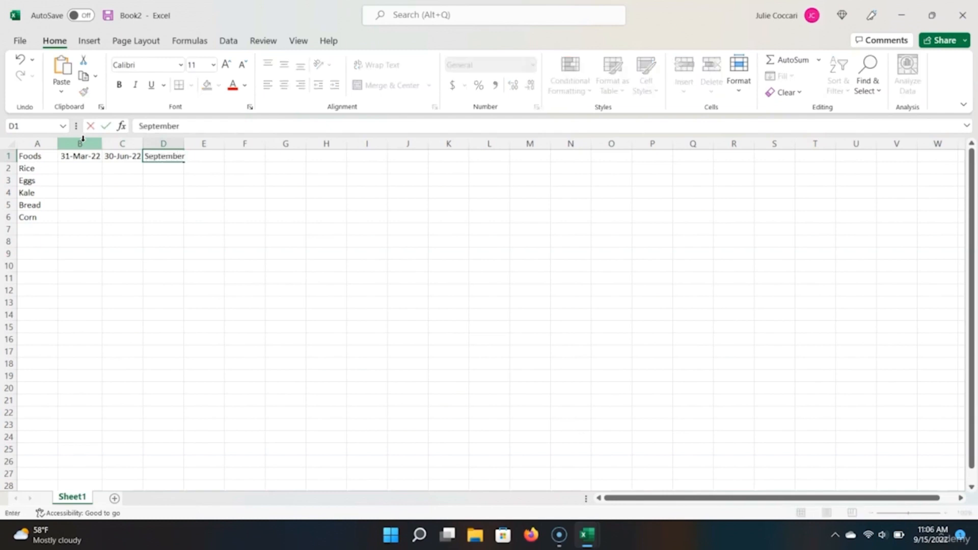
type(" 30, 2022")
key("Tab")
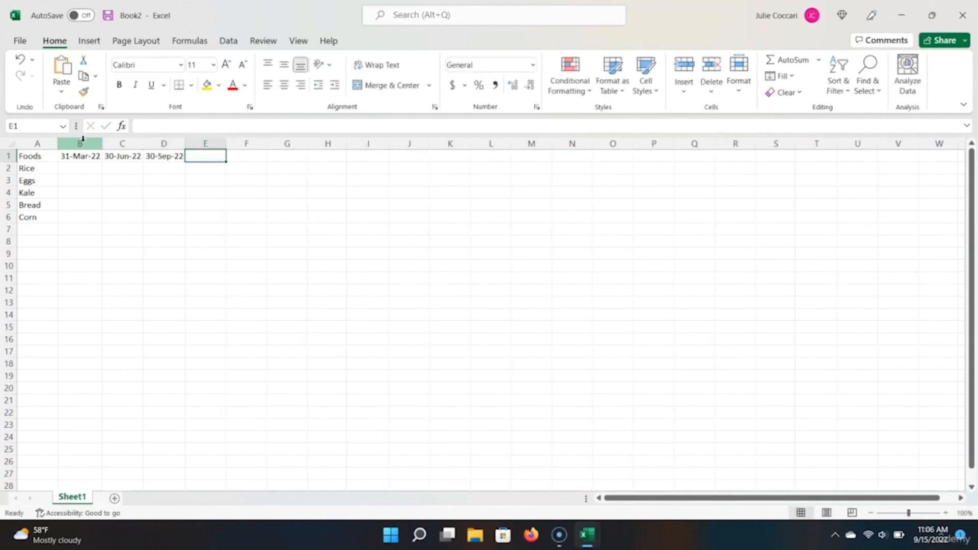
type("D")
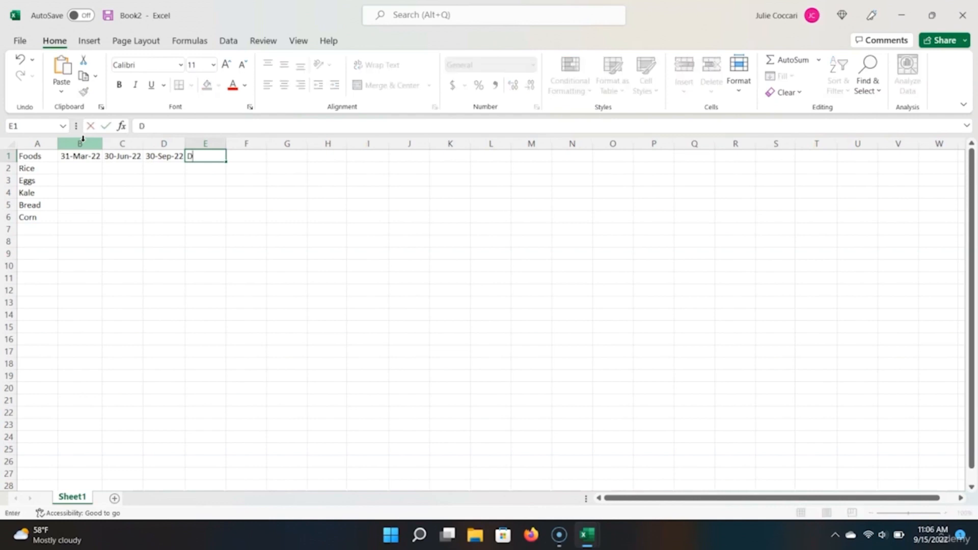
type("ecember 31, 2022")
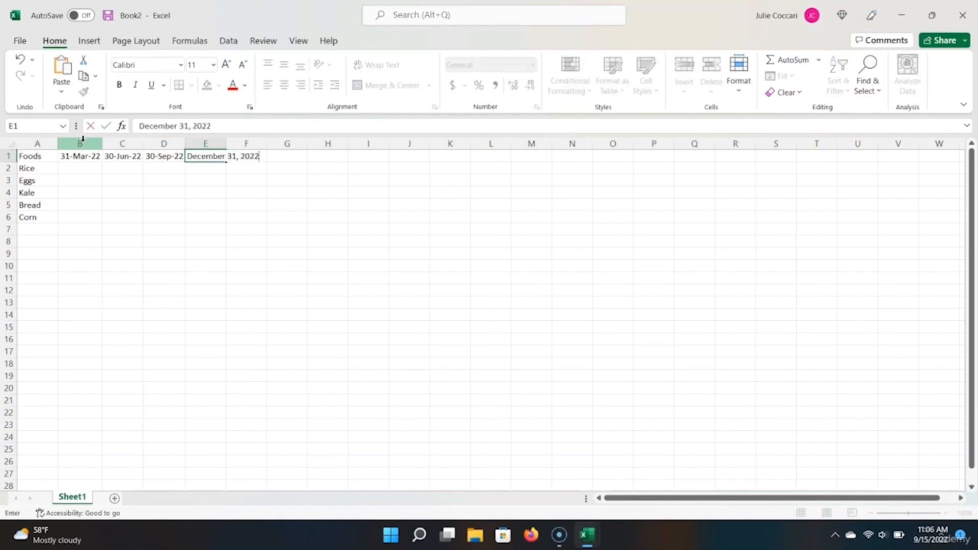
key("Return")
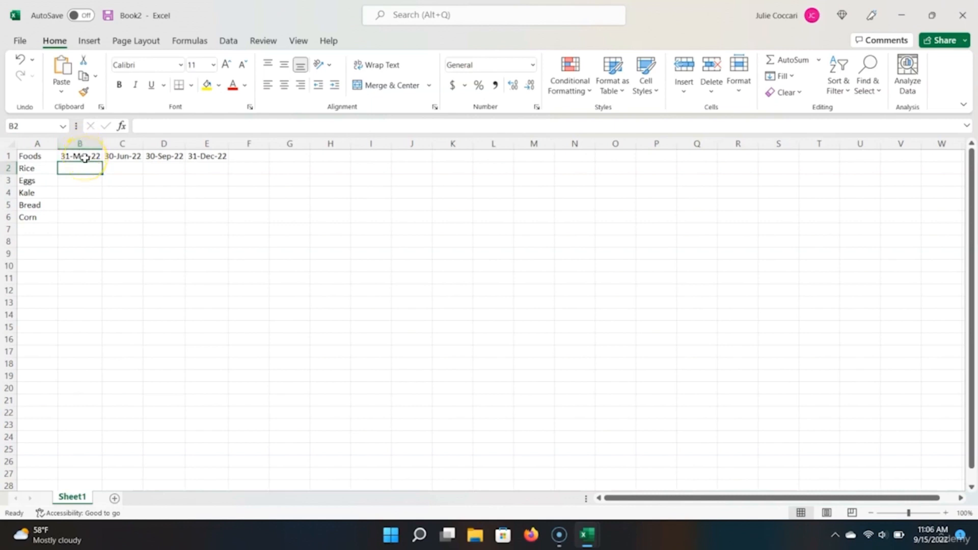
Step: Format the date headings in B1 to E1 with the Short Date number format
left_click(84, 158)
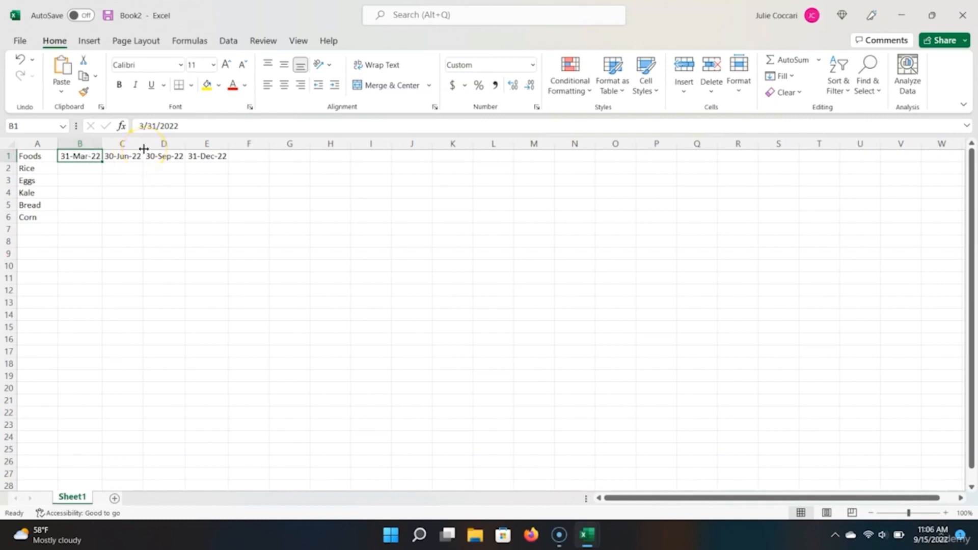
left_click(214, 155, "shift")
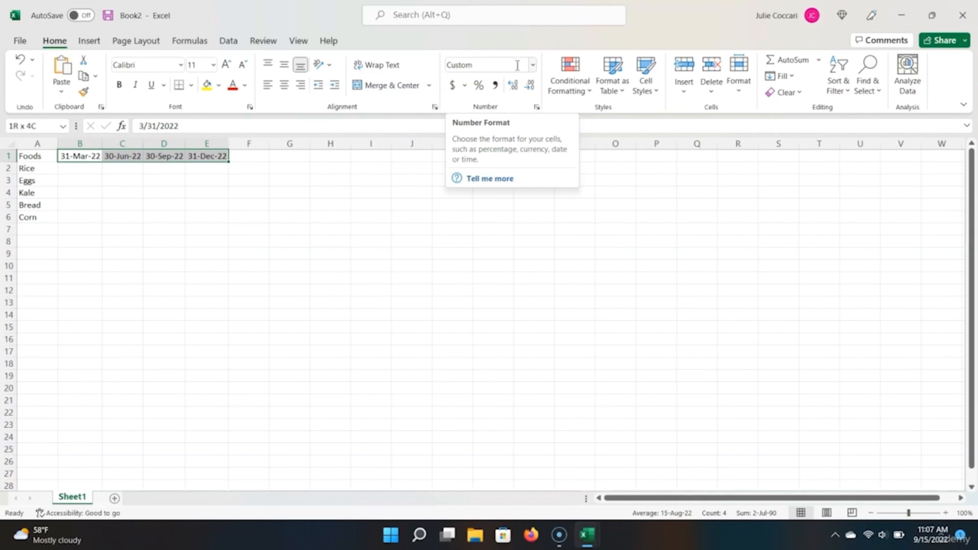
left_click(533, 64)
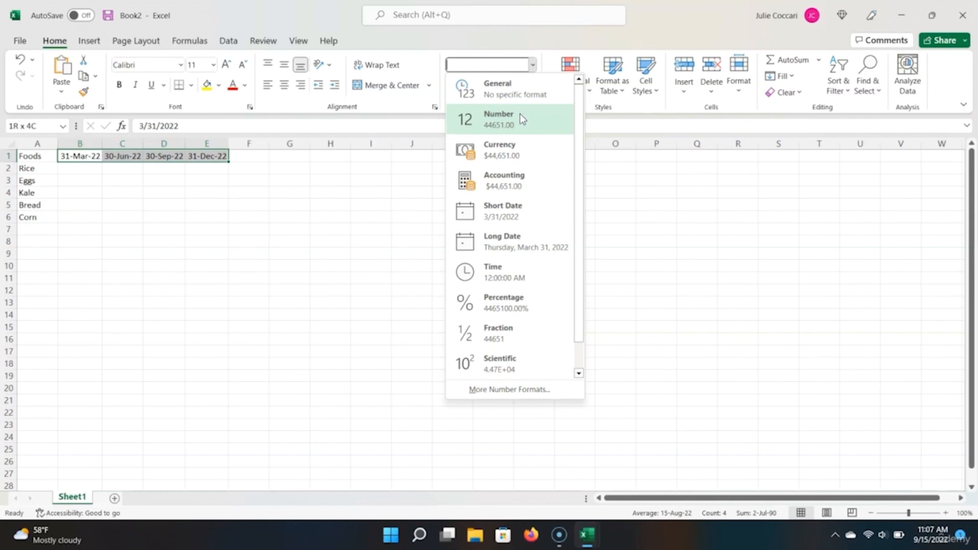
left_click(523, 208)
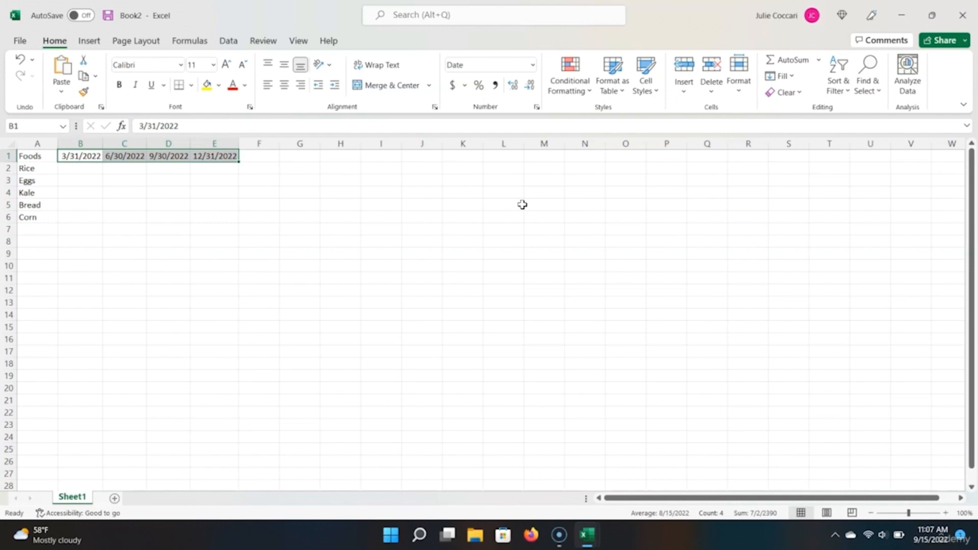
Step: Fill the Rice row with the quarterly values 220, 350, 380 and 290 in cells B2 to E2
key("Down")
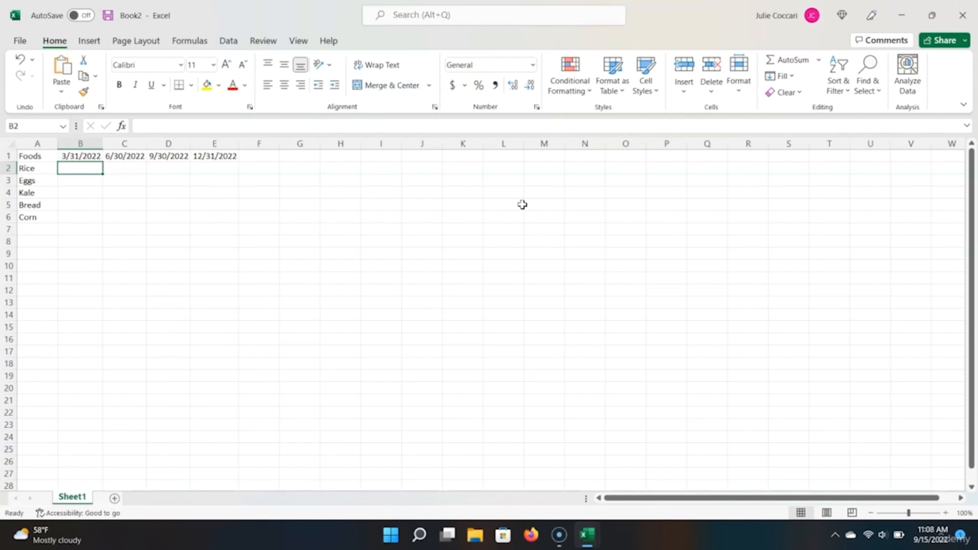
type("220")
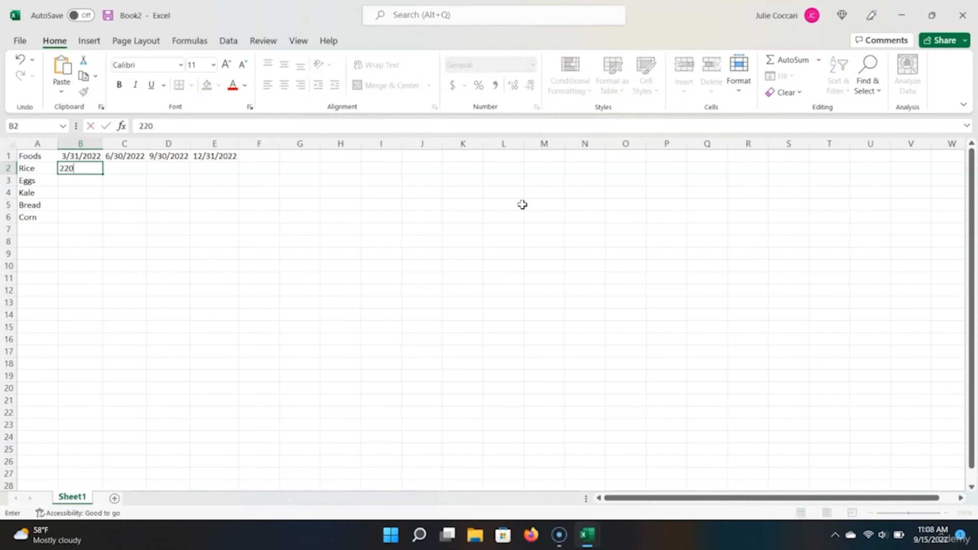
key("Tab")
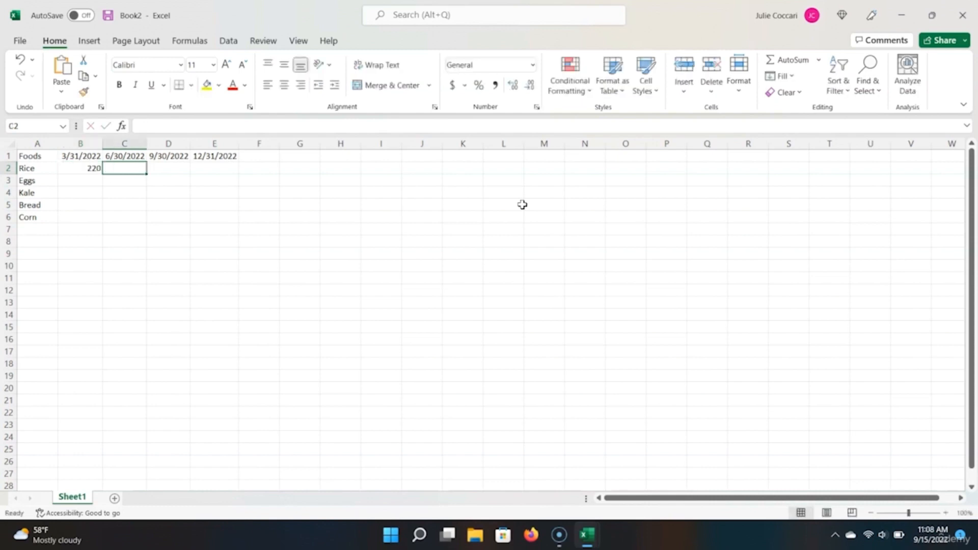
type("350")
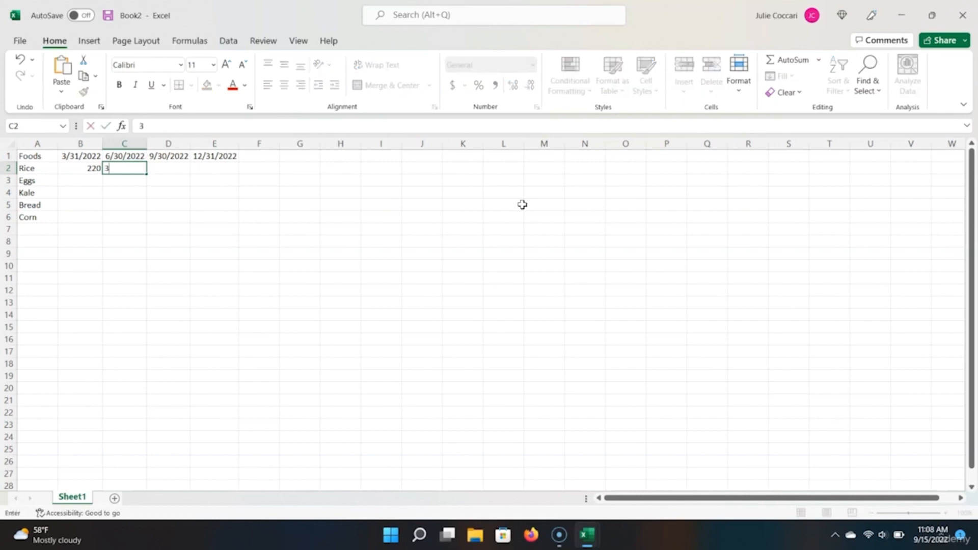
key("Tab")
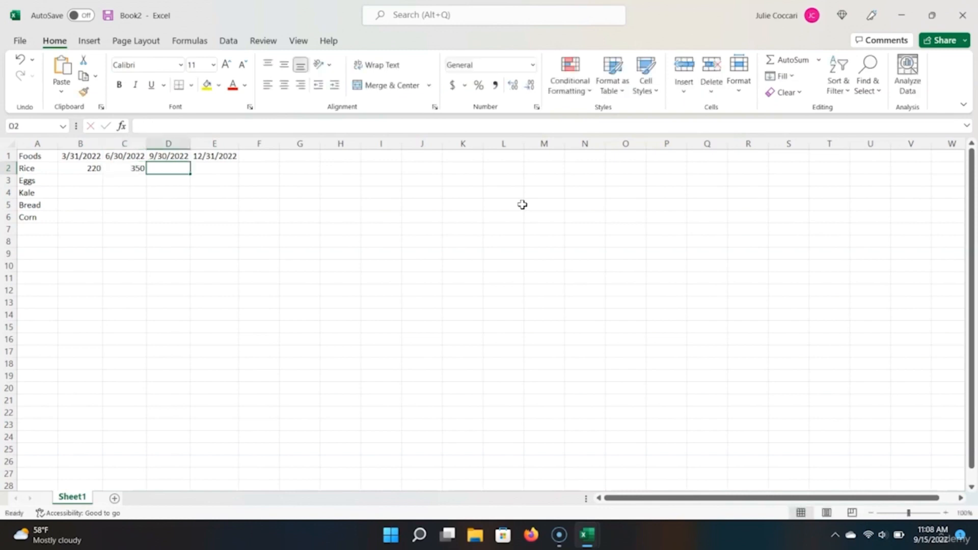
type("380")
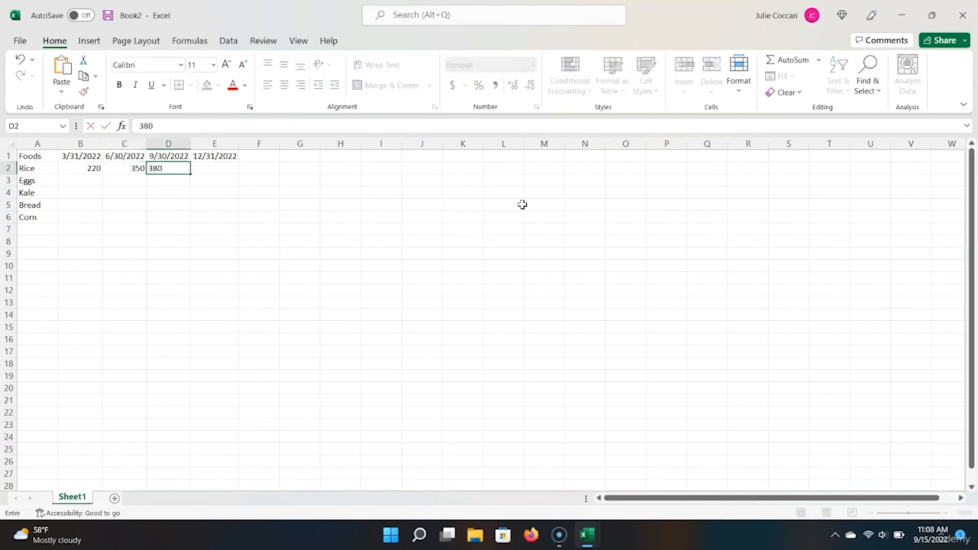
key("Tab")
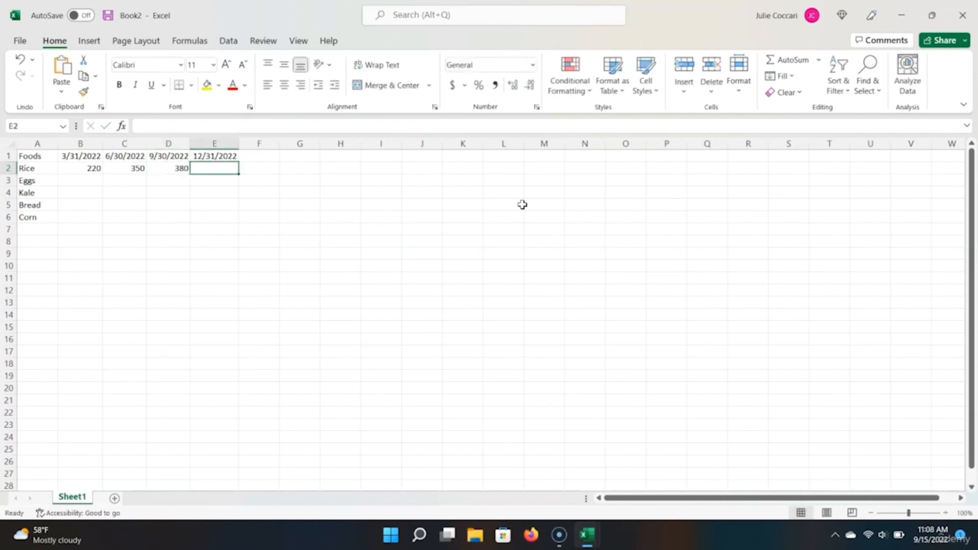
type("290")
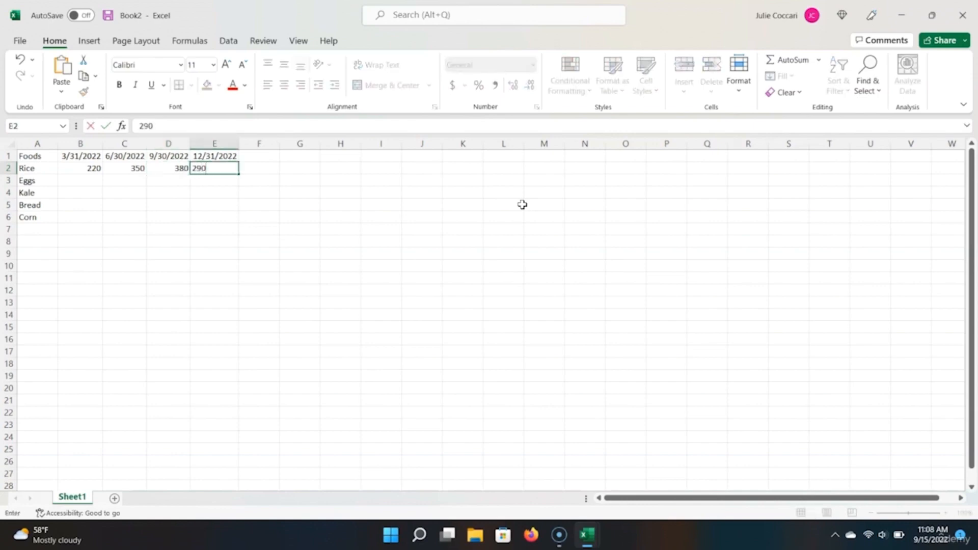
key("Return")
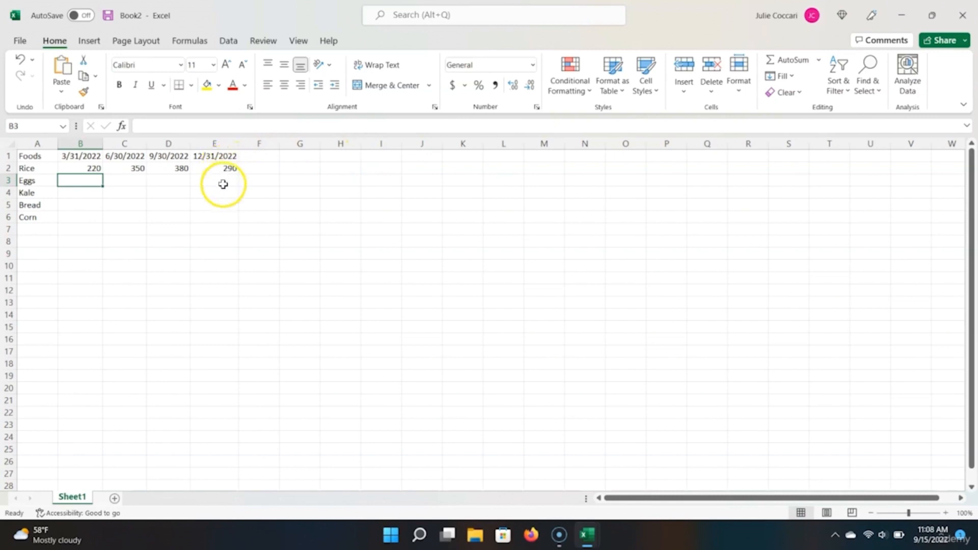
Step: Fill the Eggs row with the quarterly values 220, 380, 610 and 220 in cells B3 to E3
left_click(94, 181)
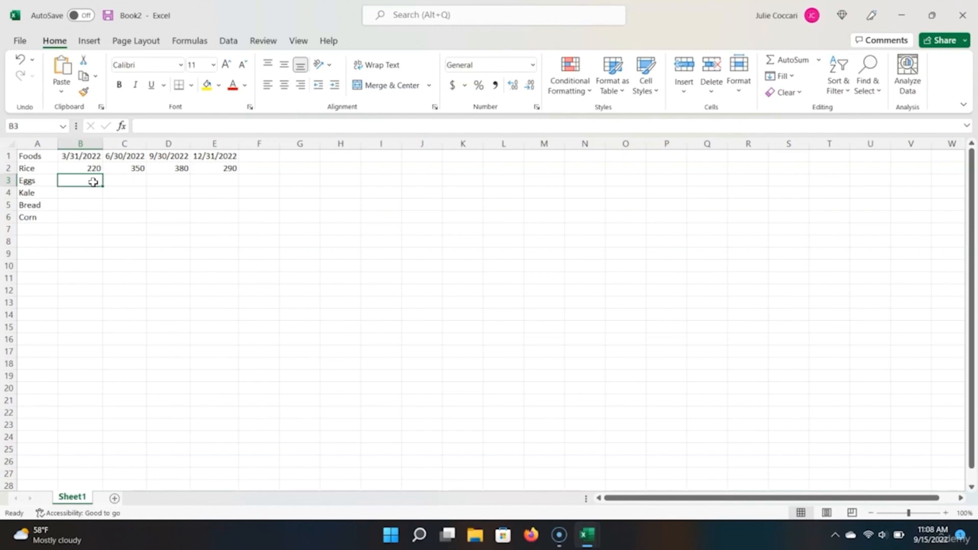
type("220")
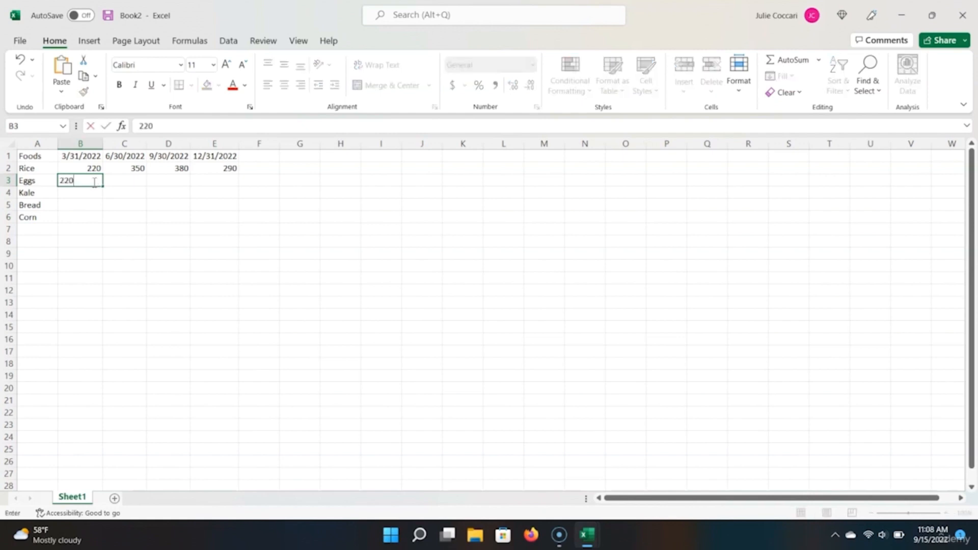
key("Tab")
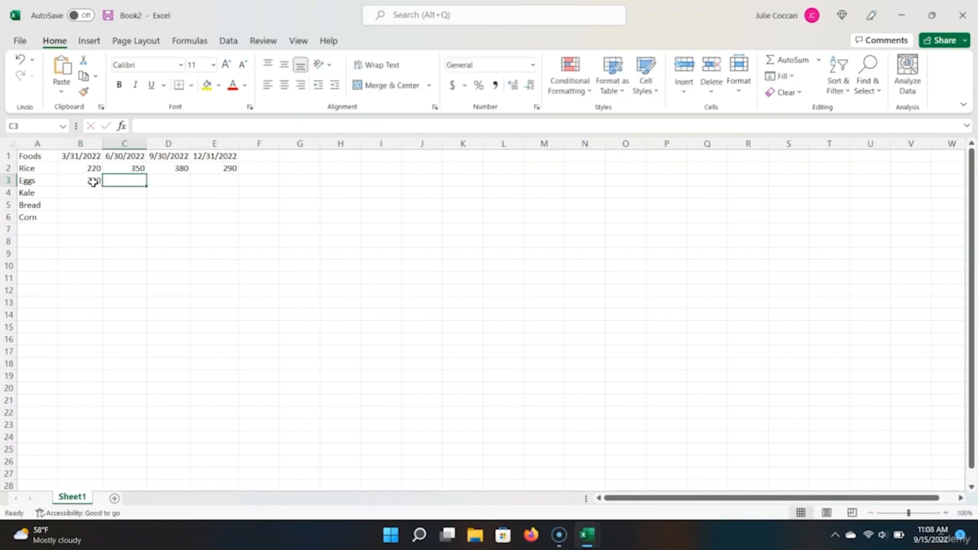
type("380")
key("Tab")
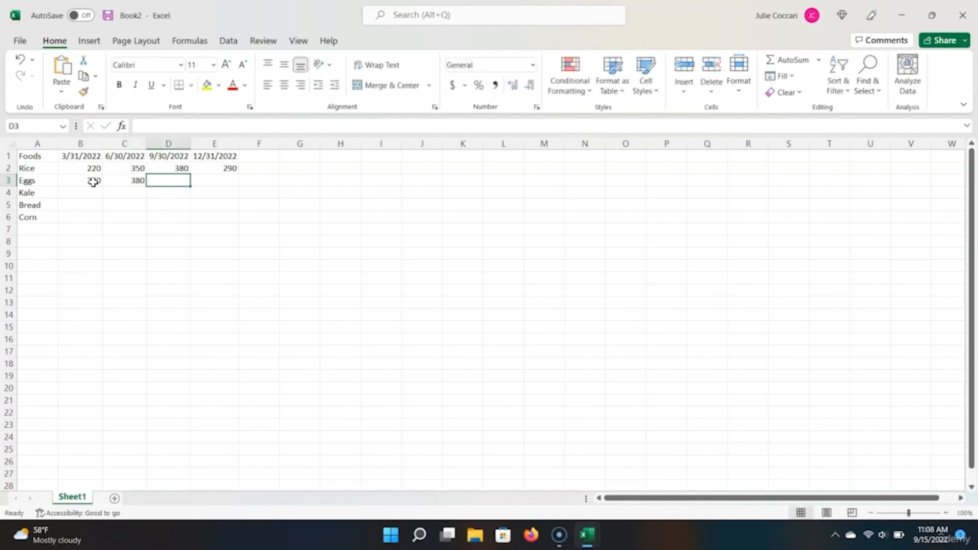
type("6")
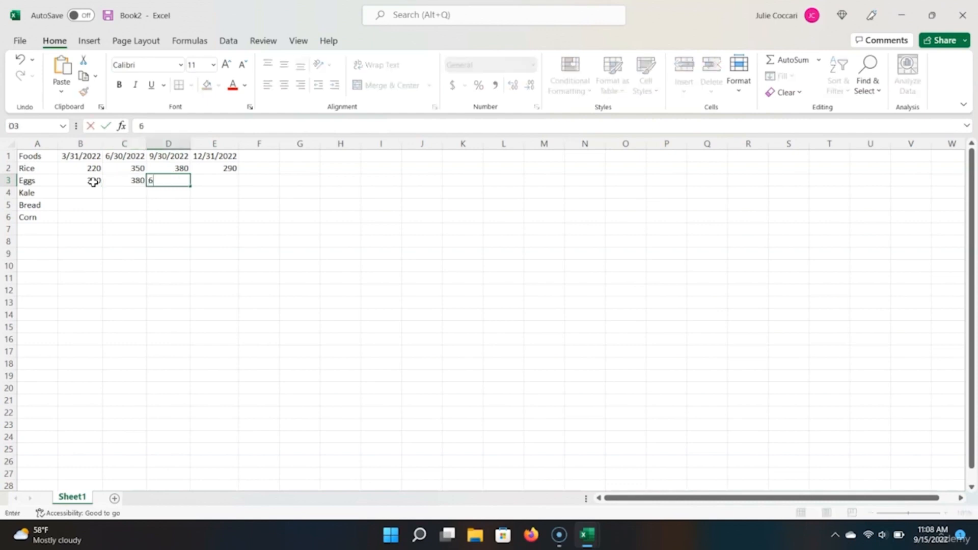
type("10")
key("Tab")
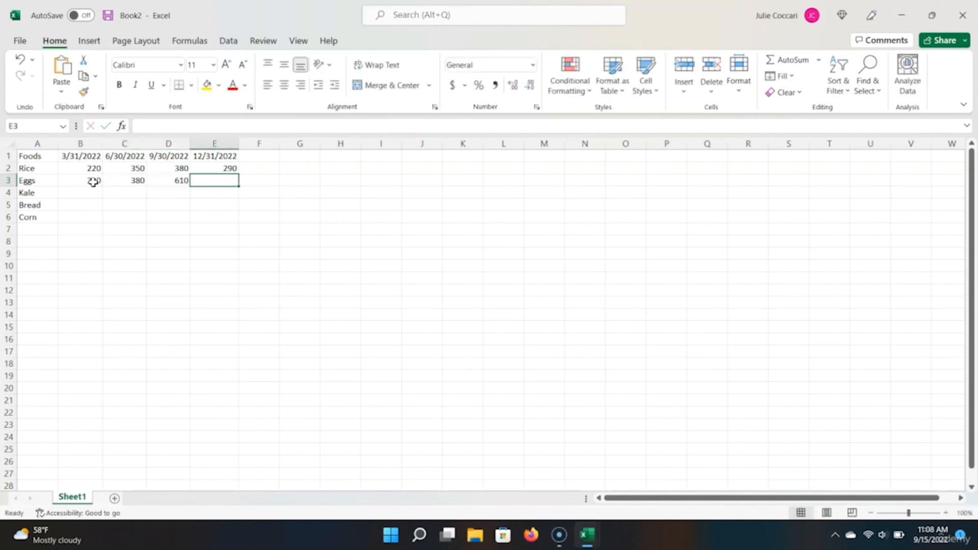
type("220")
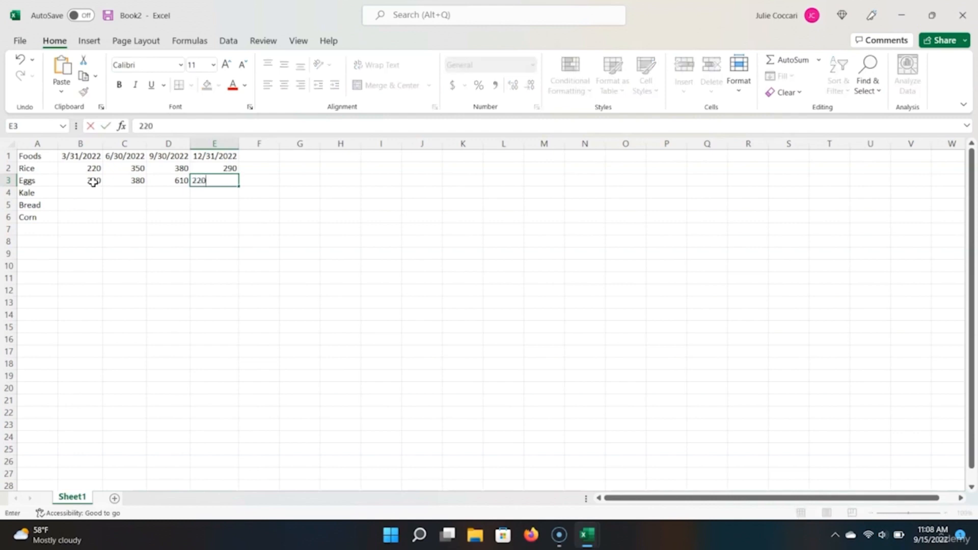
key("Return")
Step: Fill the Kale row with the quarterly values 150, 180, 220 and 260 in cells B4 to E4
type("150")
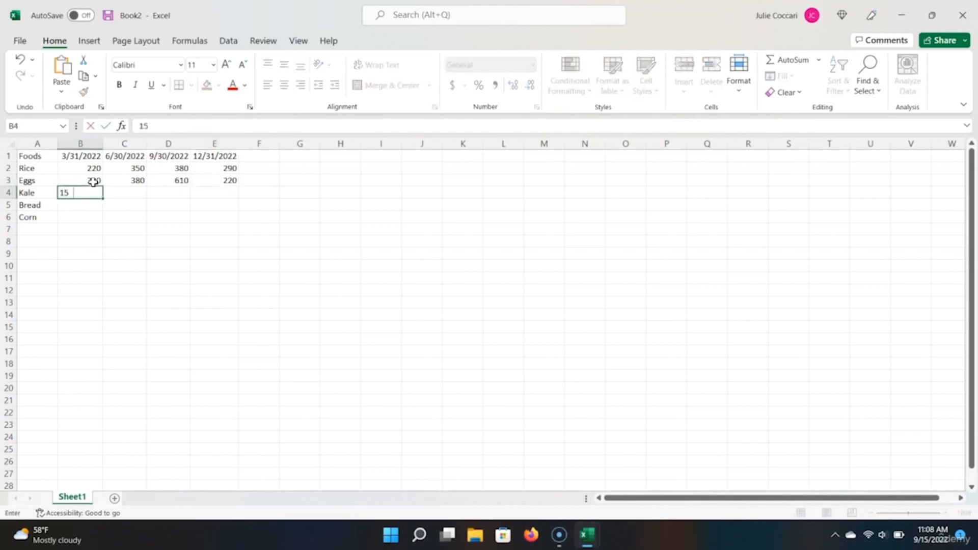
key("Tab")
type("180")
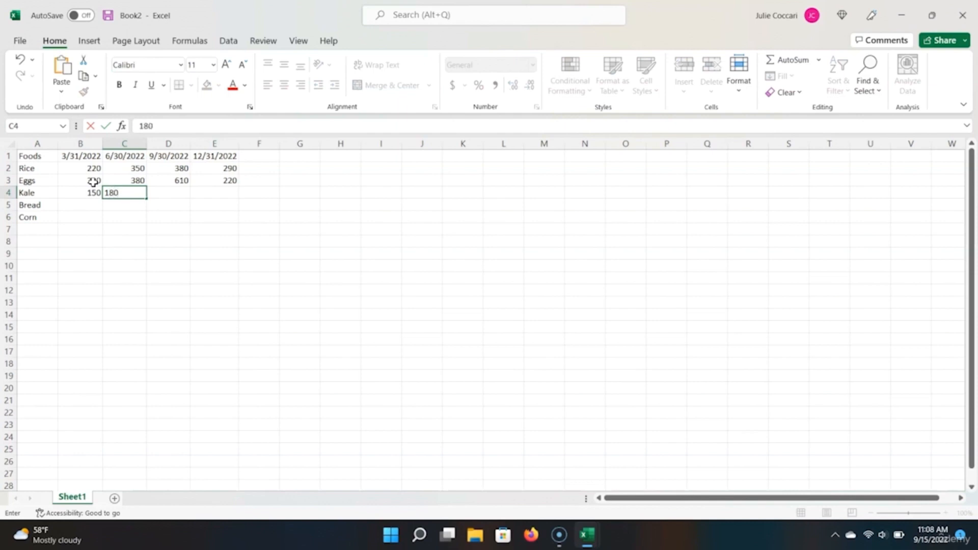
key("Tab")
type("220")
key("Tab")
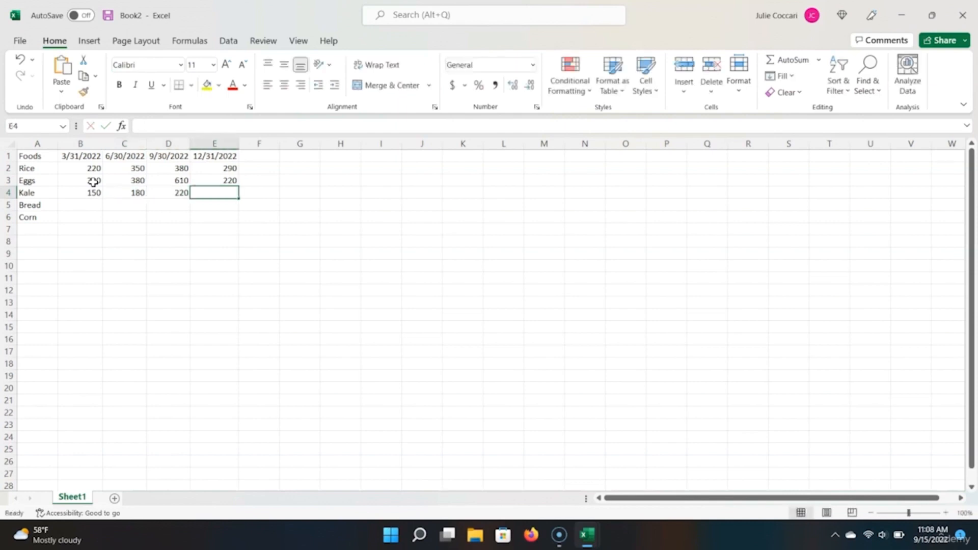
type("260")
key("Return")
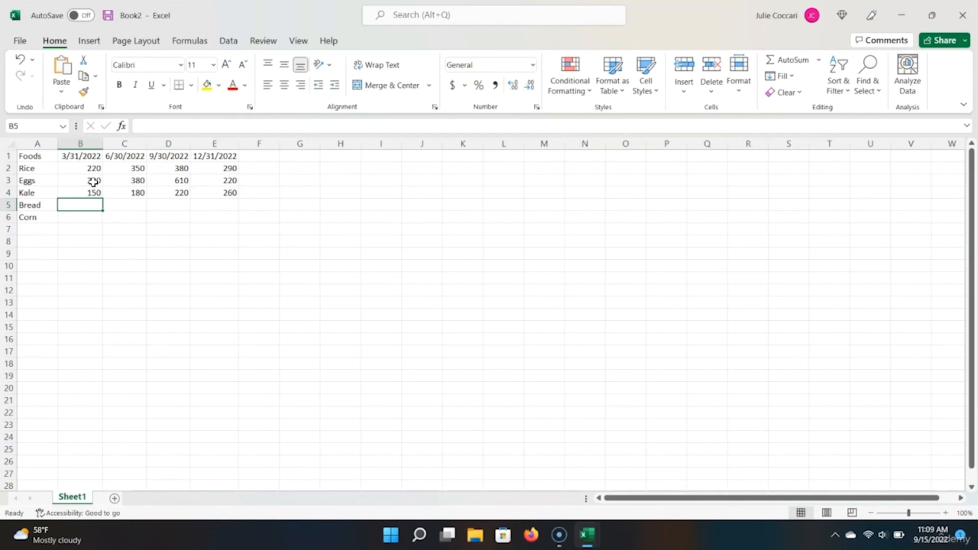
Step: Fill the Bread row with the quarterly values 800, 650, 690 and 720 in cells B5 to E5
type("800")
key("Tab")
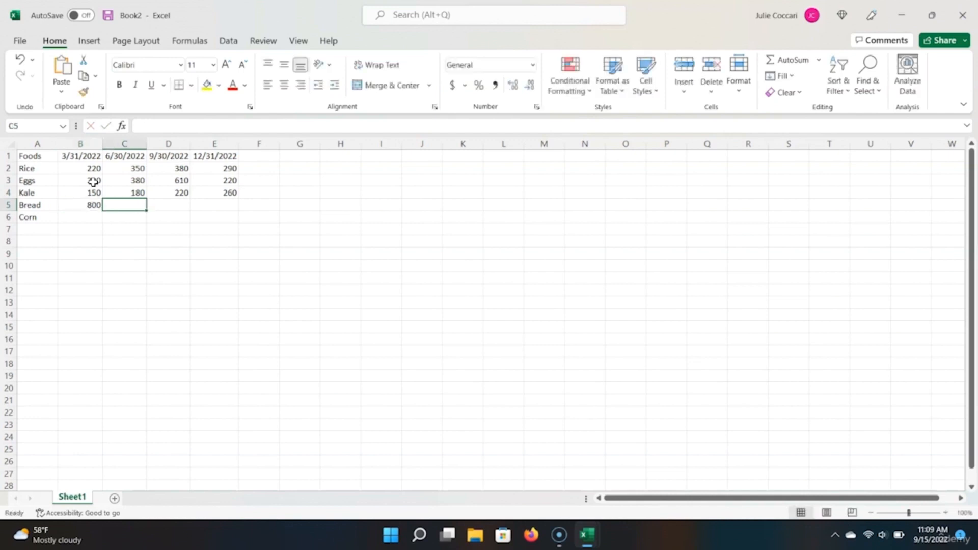
type("650")
key("Tab")
type("690")
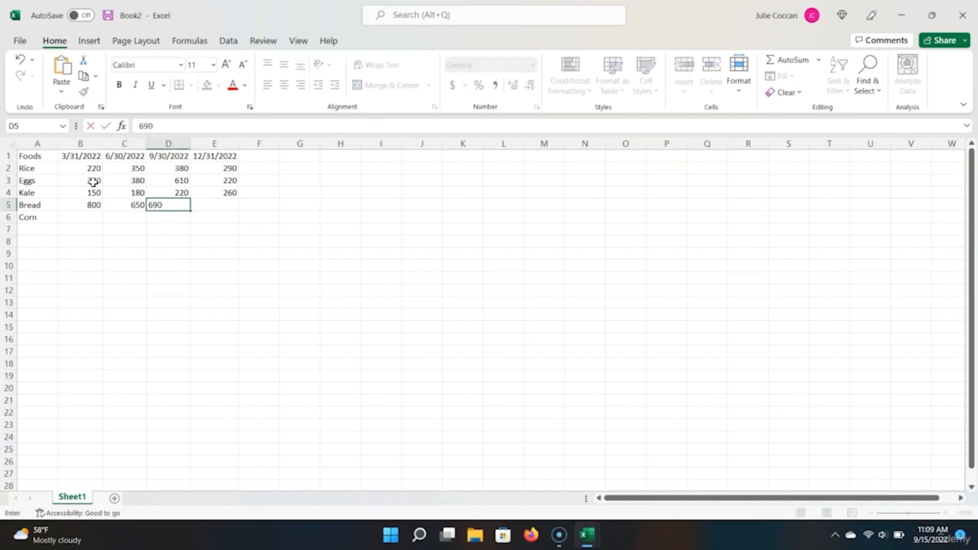
key("Tab")
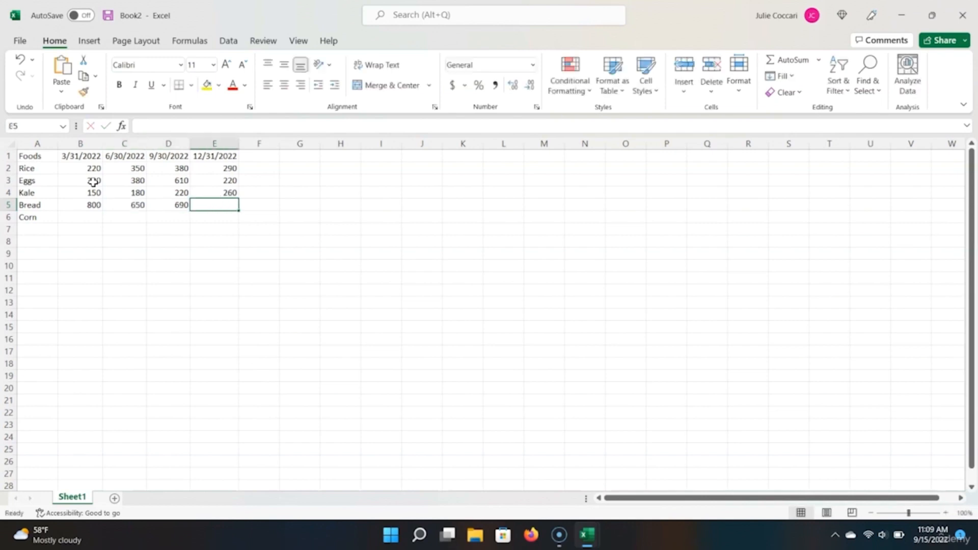
type("720")
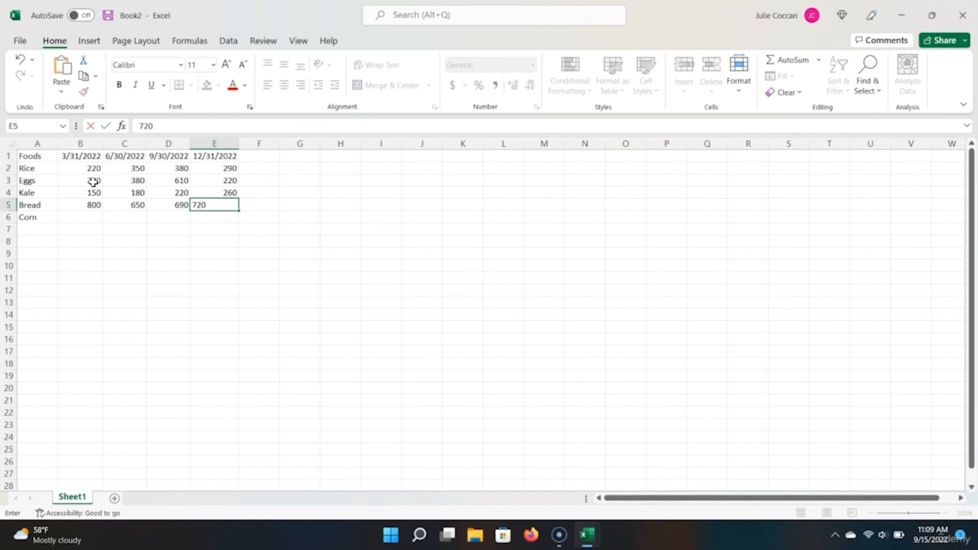
key("Return")
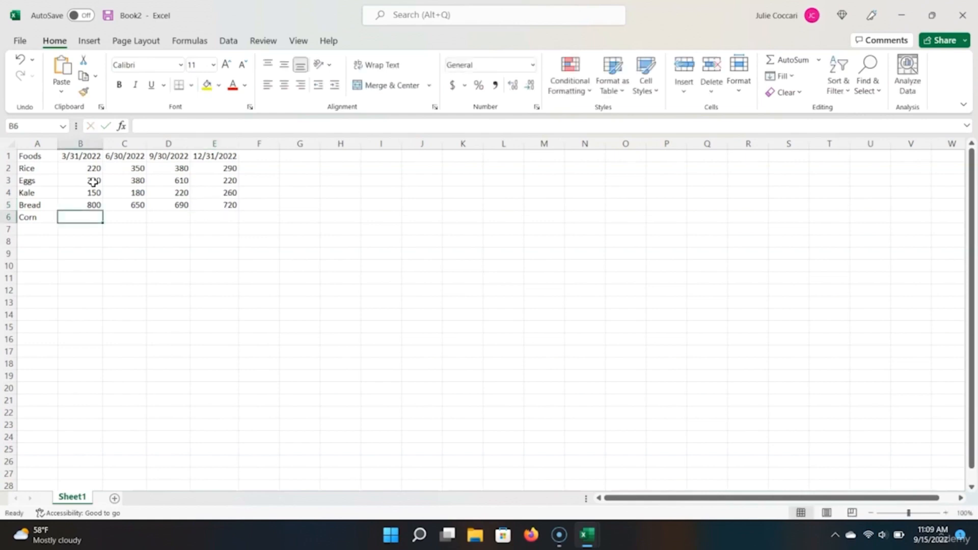
Step: Fill the Corn row with the quarterly values 120, 95, 190 and 165 in cells B6 to E6
type("120")
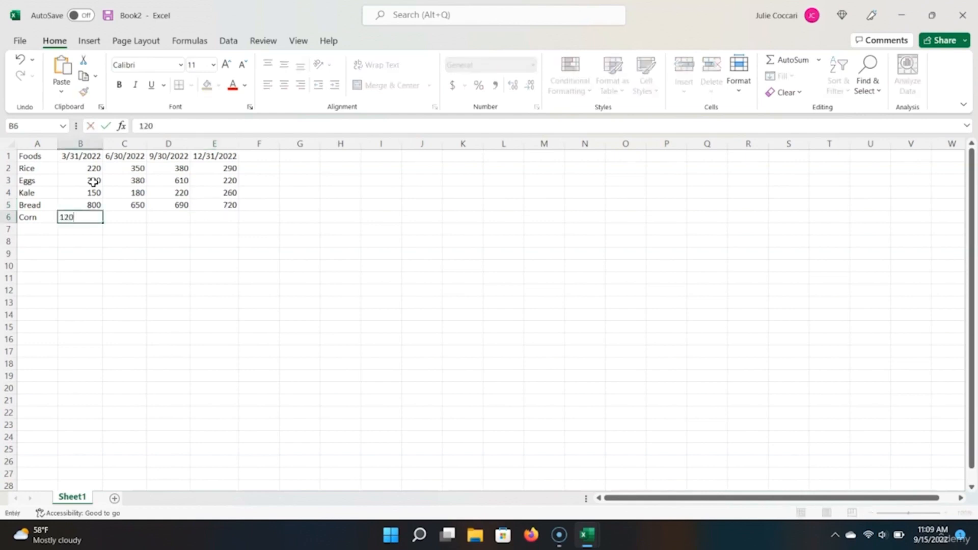
key("Tab")
type("95")
key("Tab")
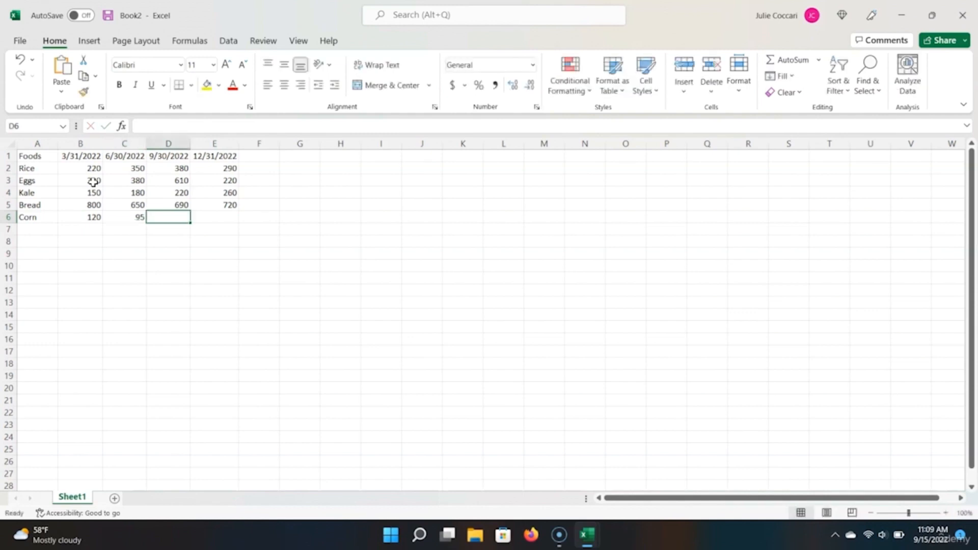
type("190")
key("Tab")
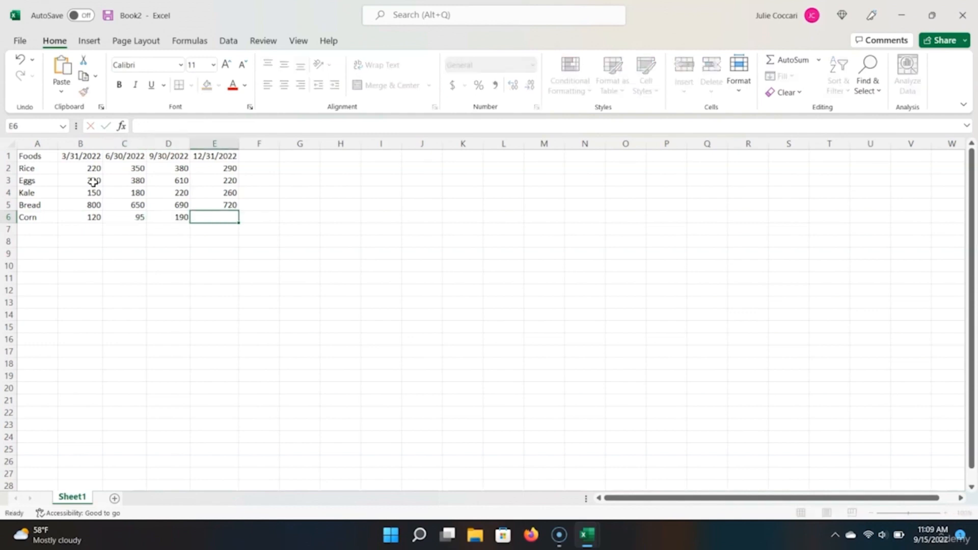
type("165")
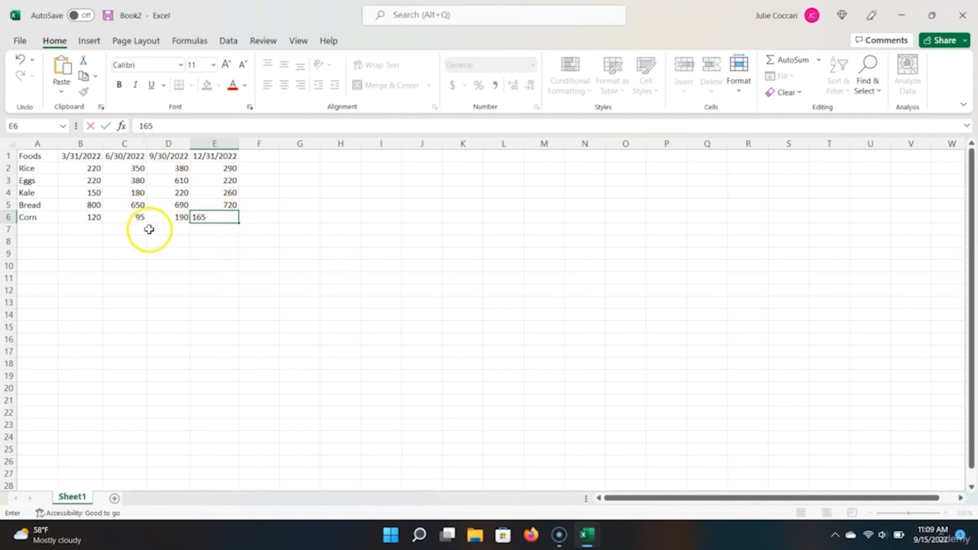
left_click(92, 169, "shift")
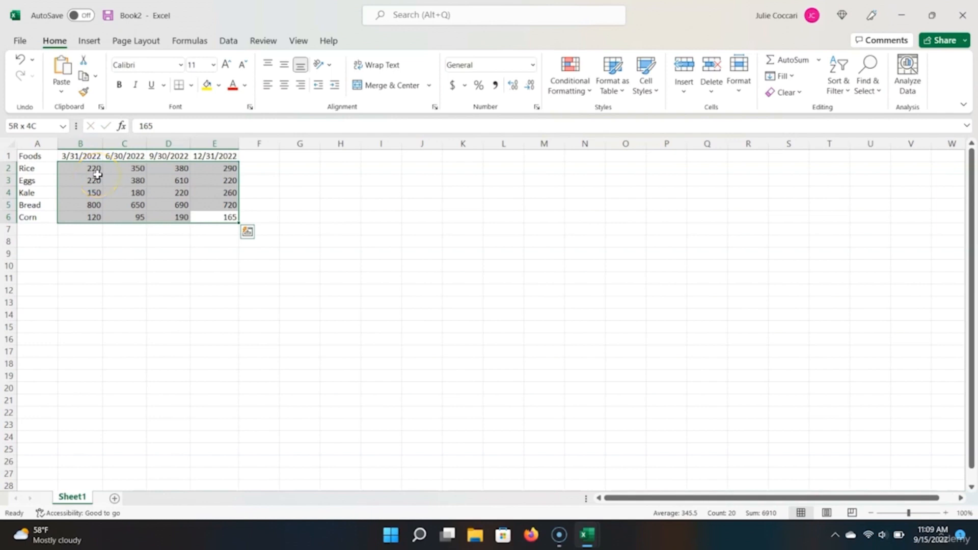
key("Right")
key("Left")
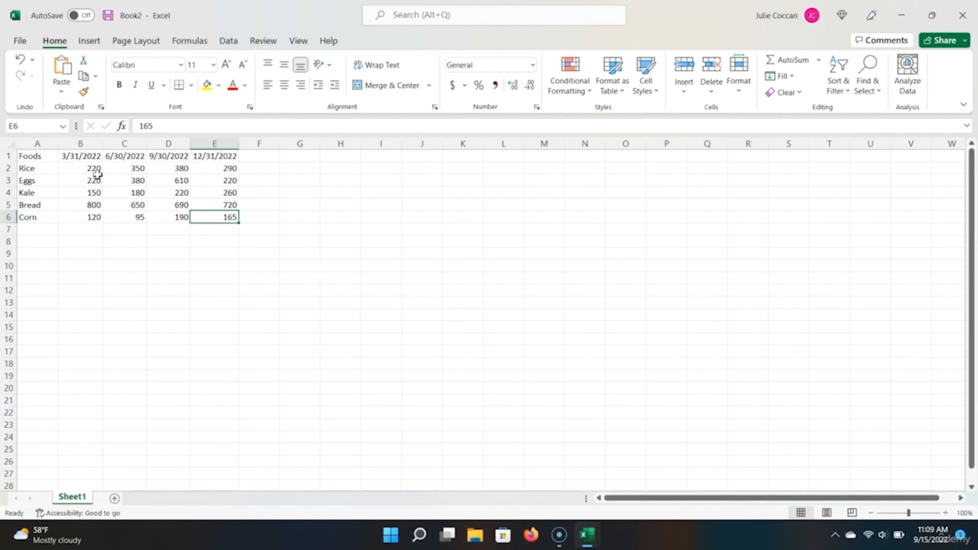
Step: Format the quarterly values in B2:E6 as Currency with no decimal places
key("shift+Left")
key("shift+Left")
key("shift+Left")
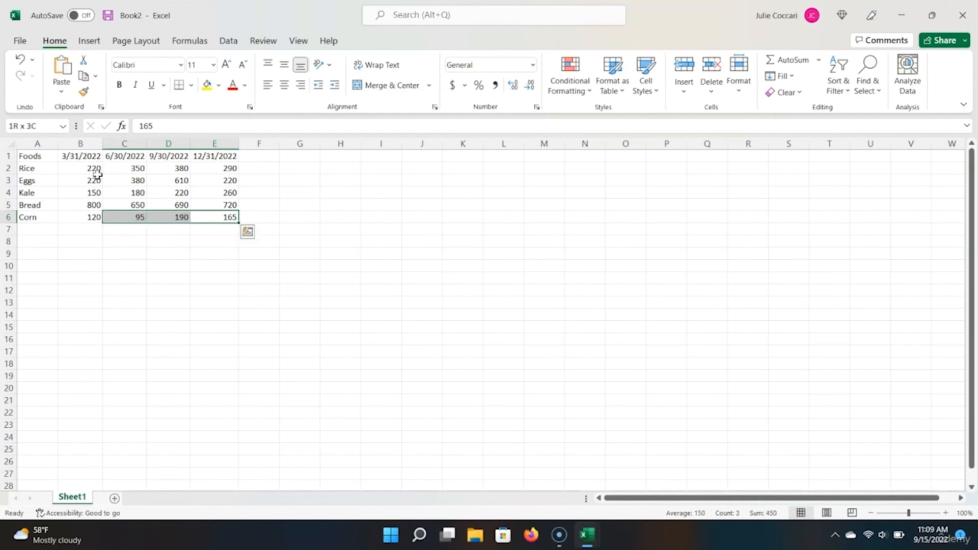
key("shift+Up")
key("shift+Up")
key("shift+Up")
key("shift+Up")
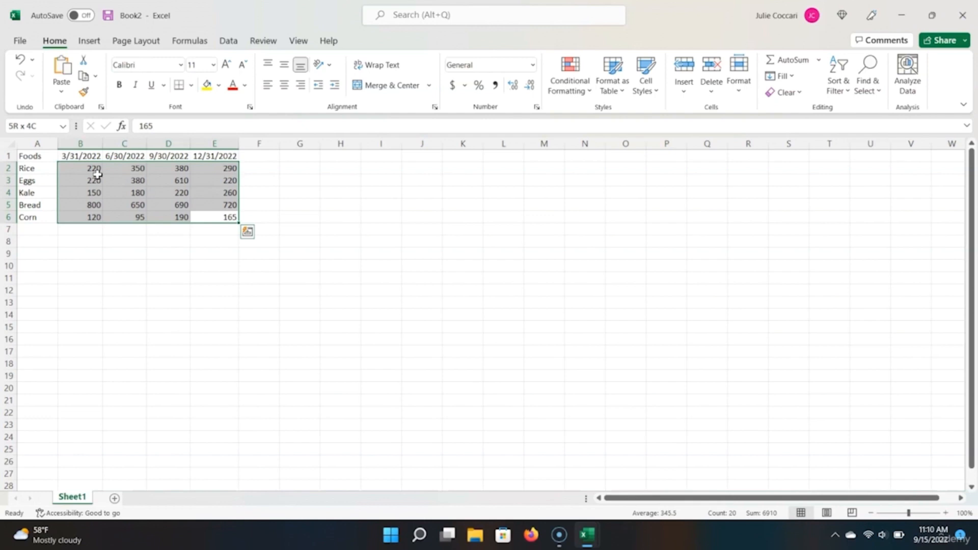
left_click(532, 65)
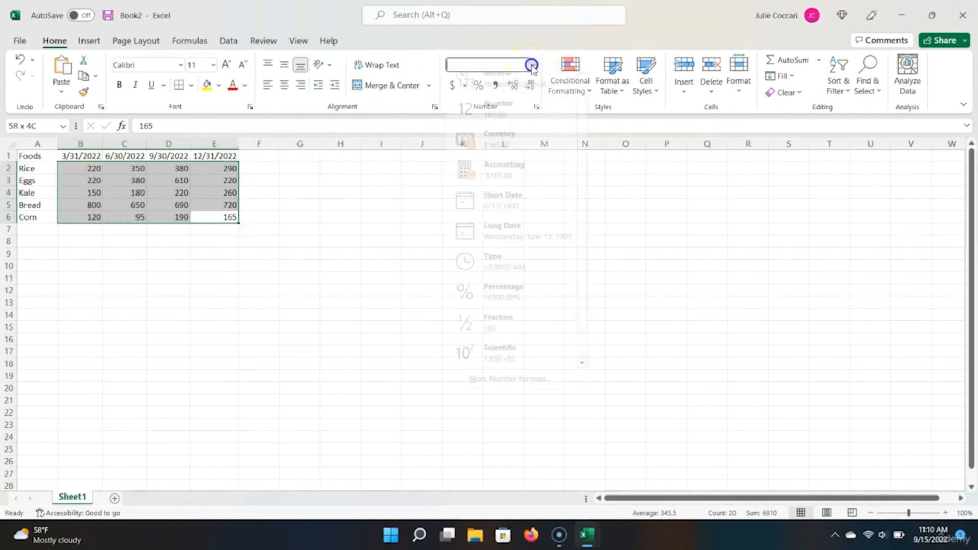
left_click(504, 147)
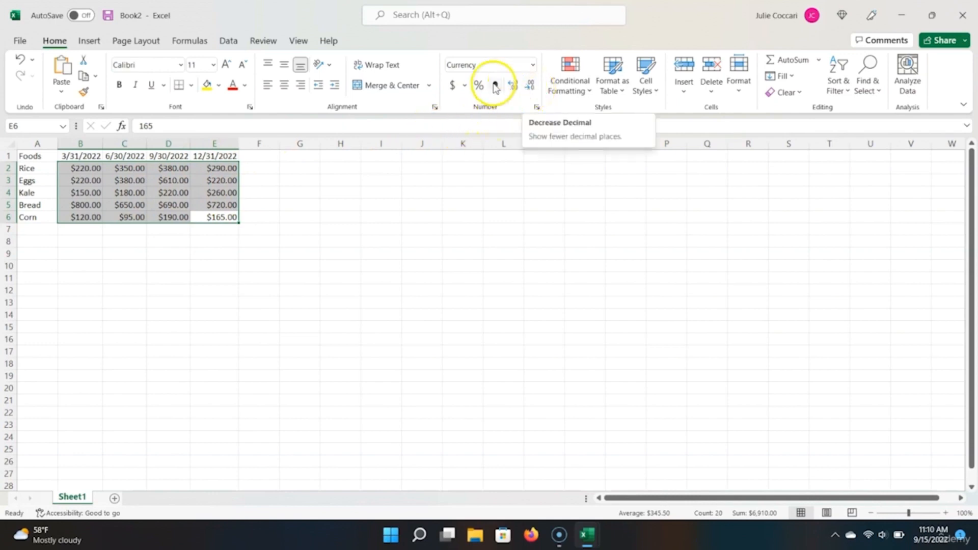
left_click(530, 85)
left_click(529, 86)
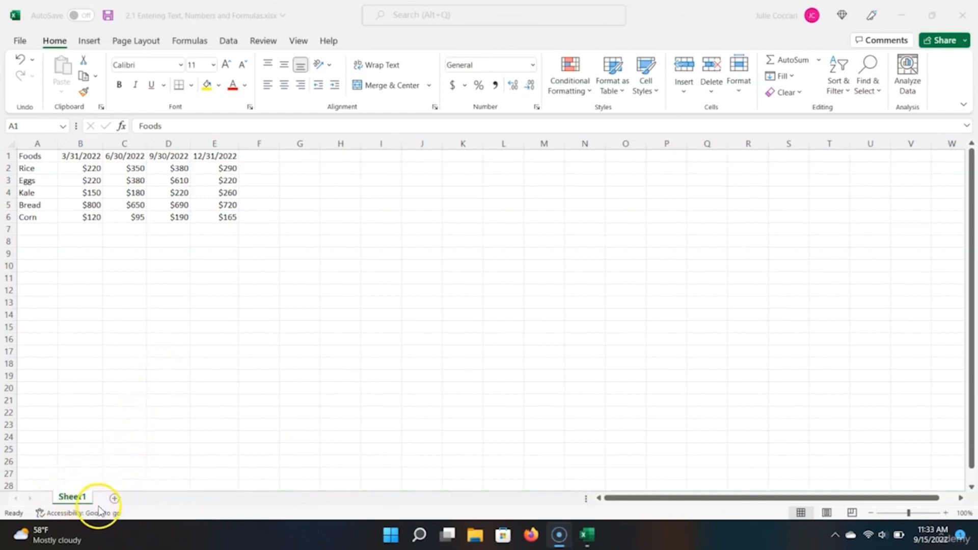
Step: Add a new worksheet to the workbook and rename it Copy
left_click(116, 498)
left_click(116, 499)
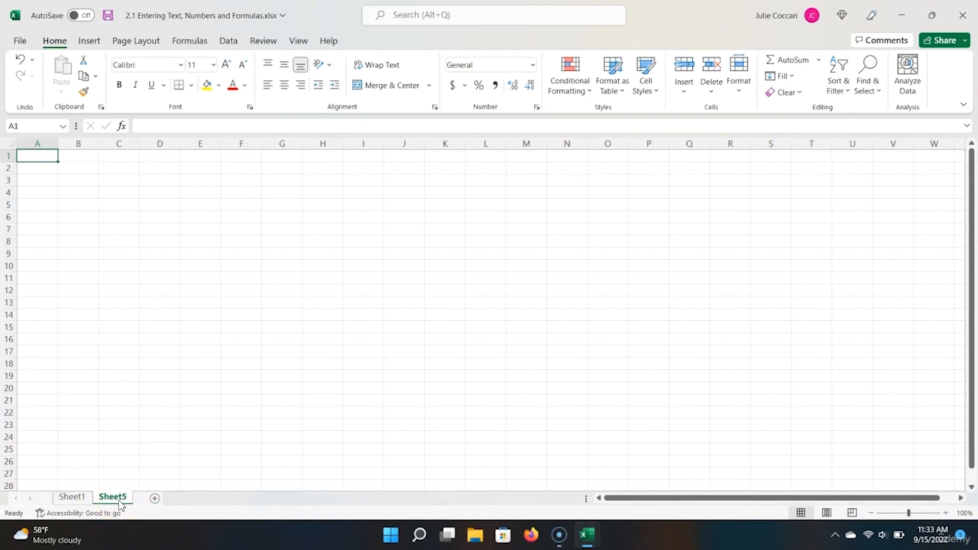
left_click(119, 499)
double_click(113, 497)
type("Copy")
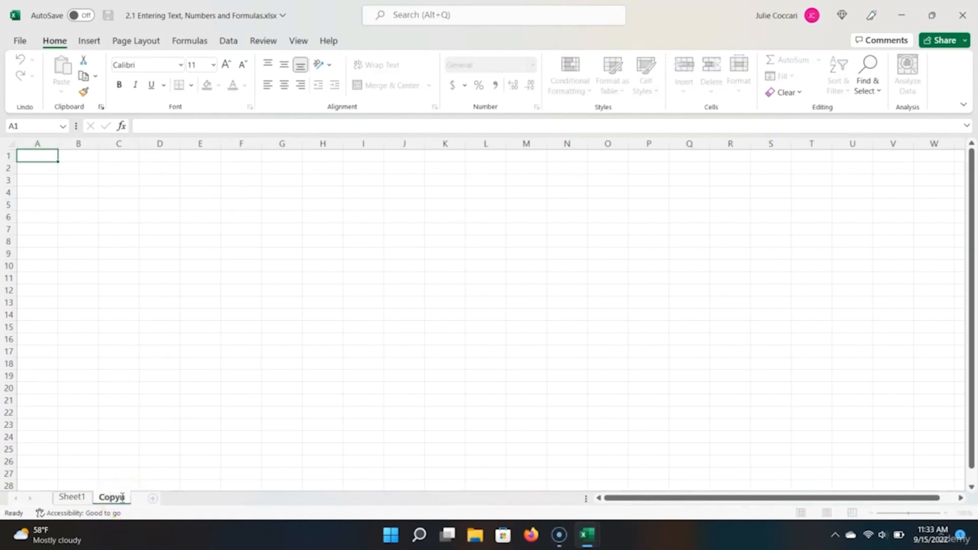
key("Return")
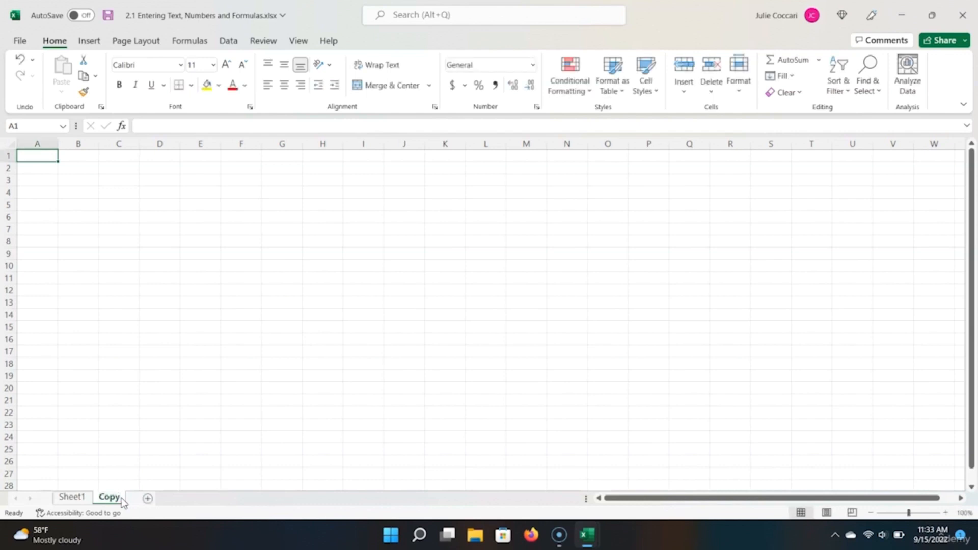
Step: Go back to Sheet1 and jump between the edge cells of the foods table, returning to cell A1
left_click(83, 498)
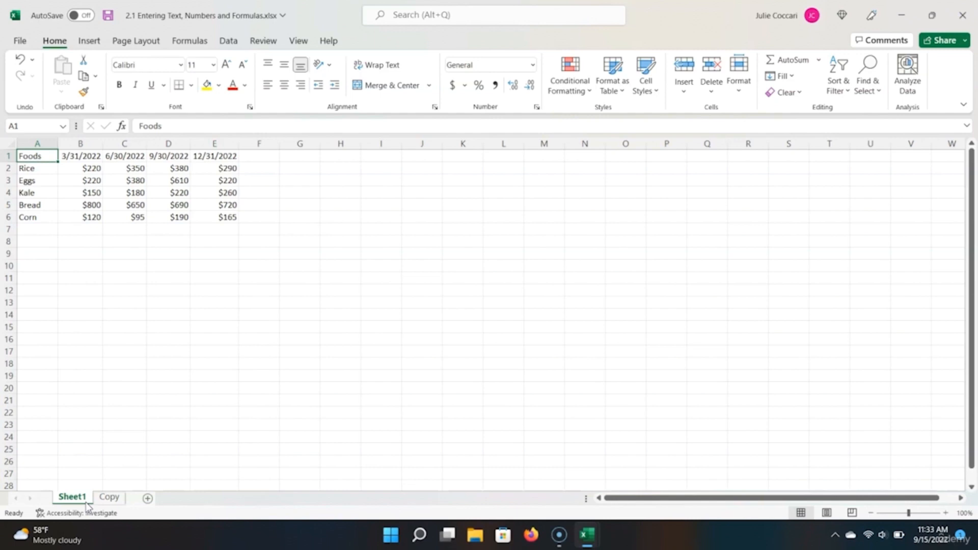
key("ctrl+Right")
key("ctrl+Down")
key("ctrl+Left")
key("ctrl+Up")
key("ctrl+Right")
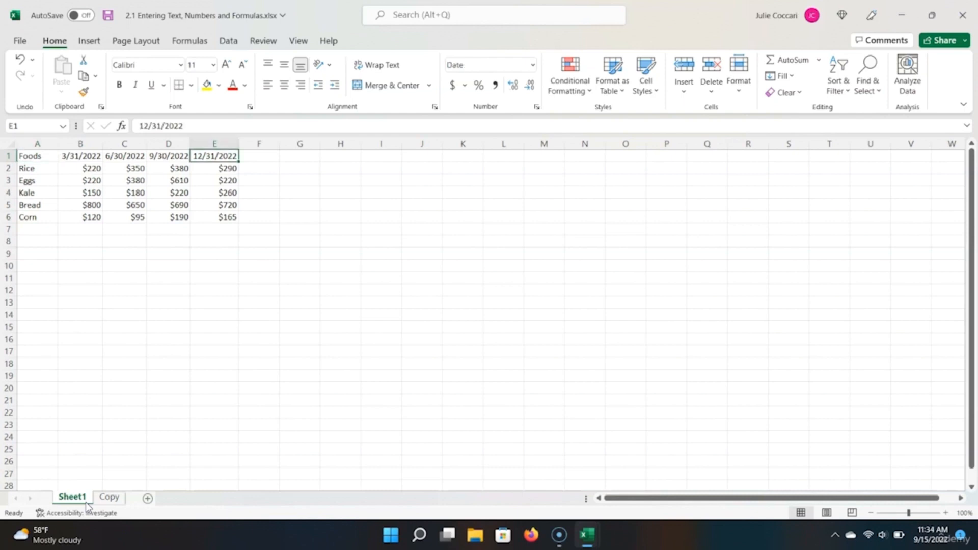
key("ctrl+Left")
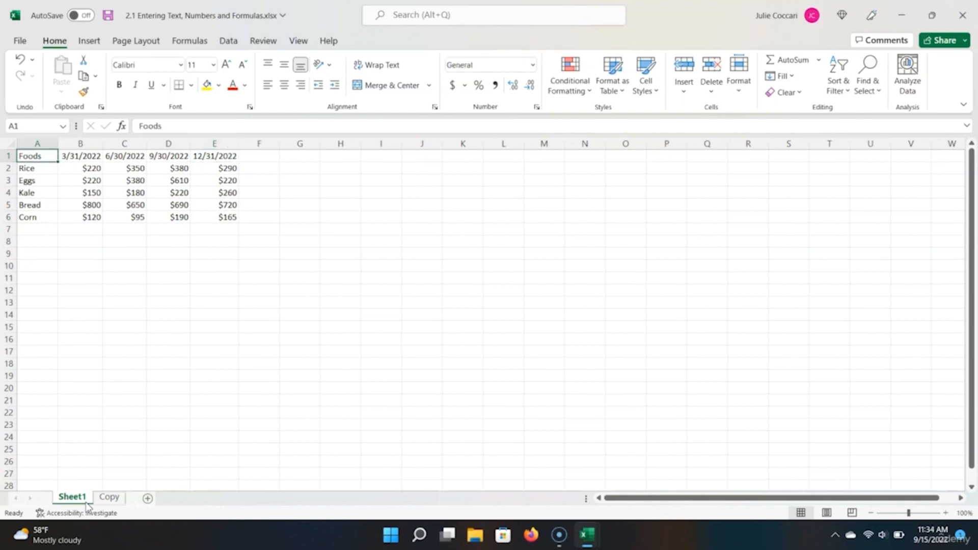
key("ctrl+Down")
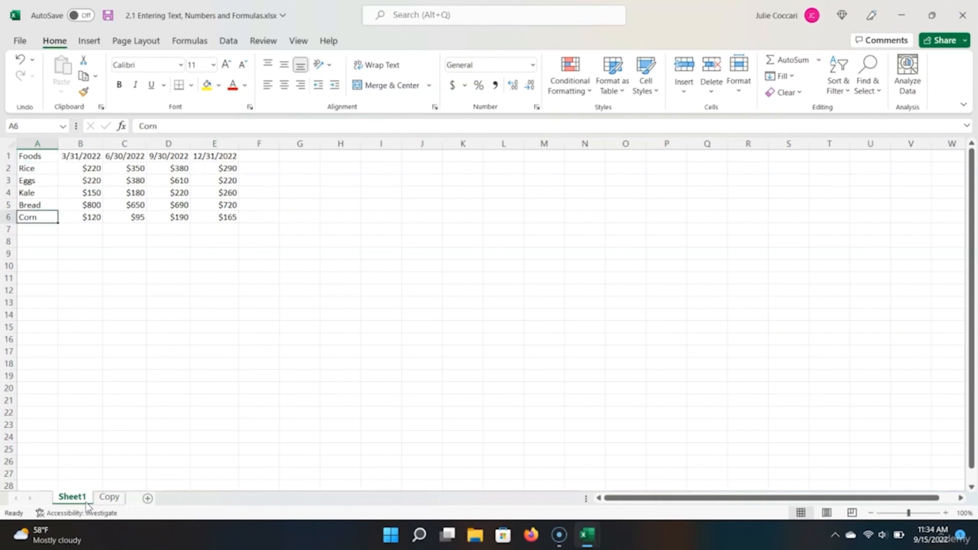
key("ctrl+Up")
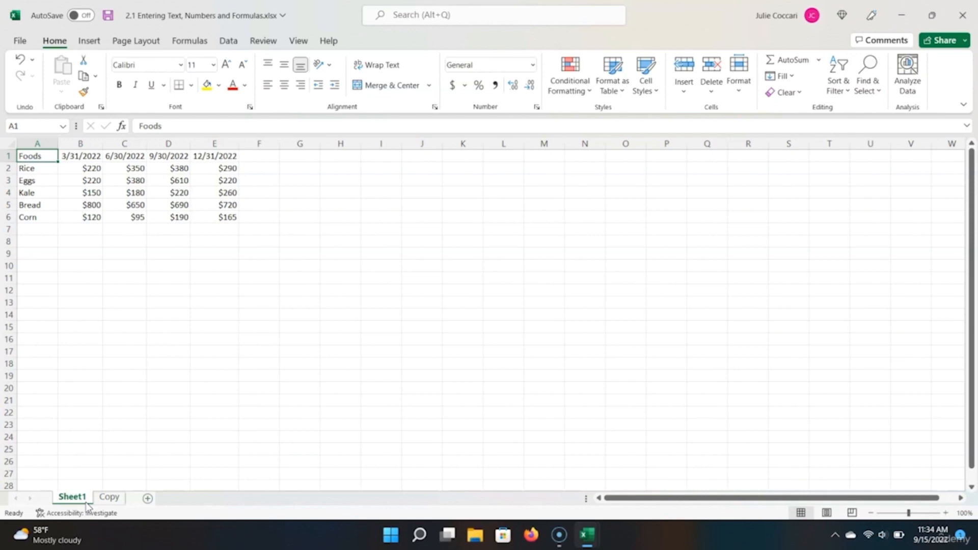
Step: Select the whole foods table A1:E6 on Sheet1 and copy it
key("ctrl+shift+Right")
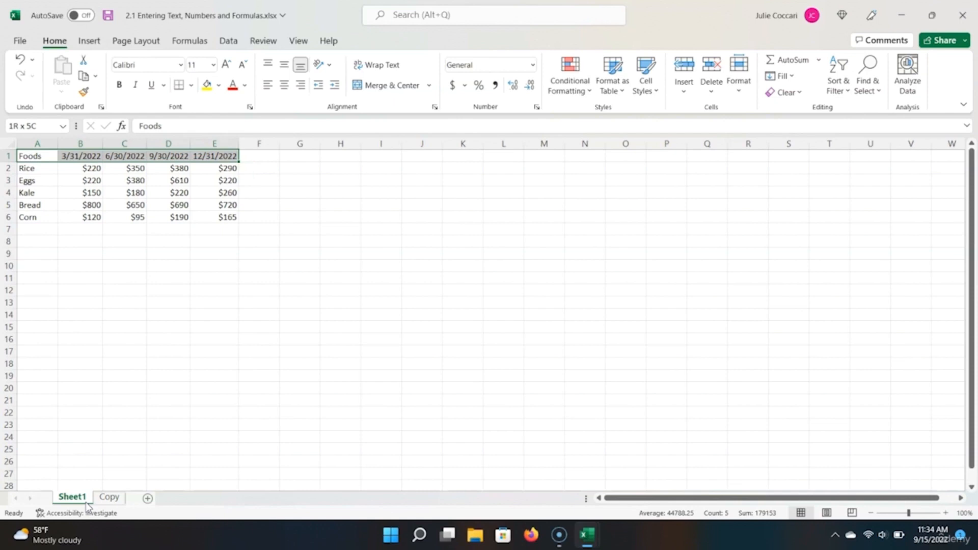
key("ctrl+shift+Down")
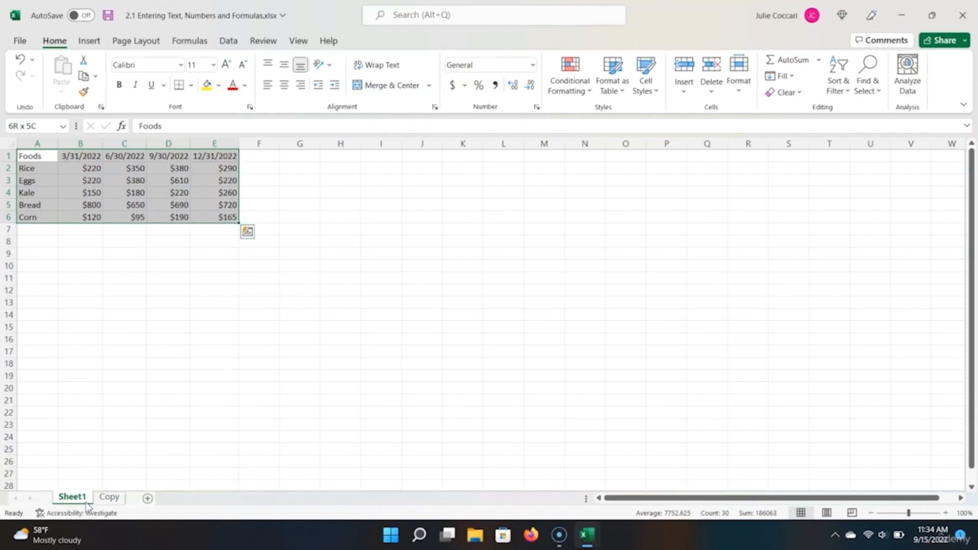
left_click(84, 80)
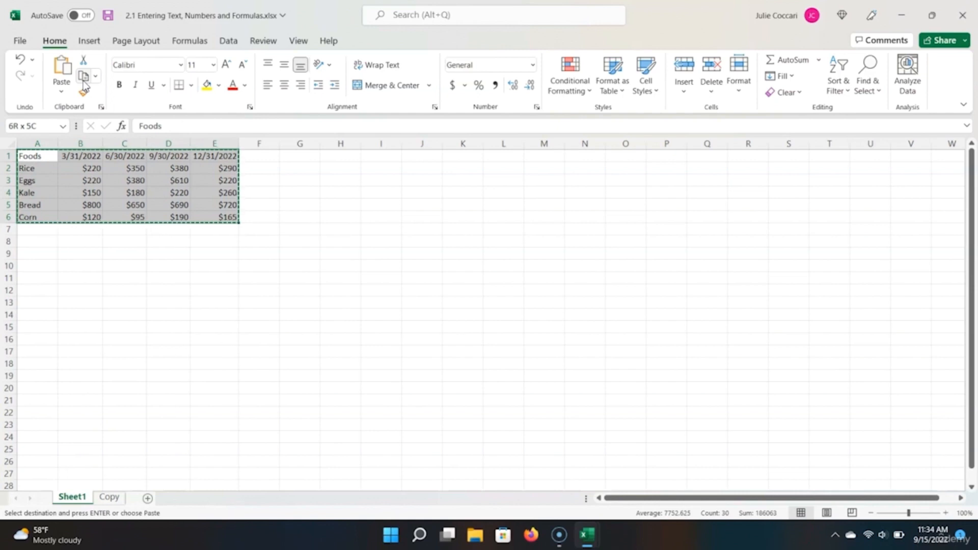
key("Escape")
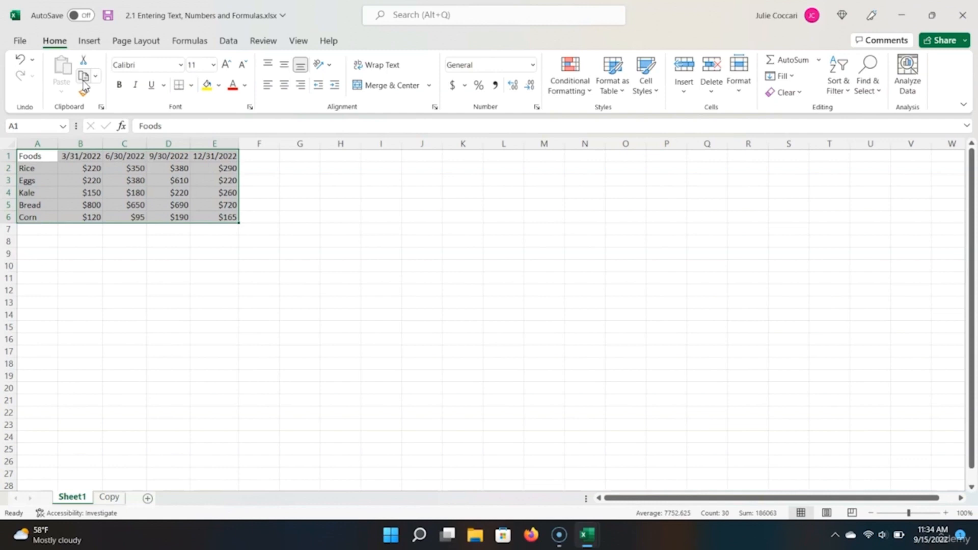
left_click(84, 81)
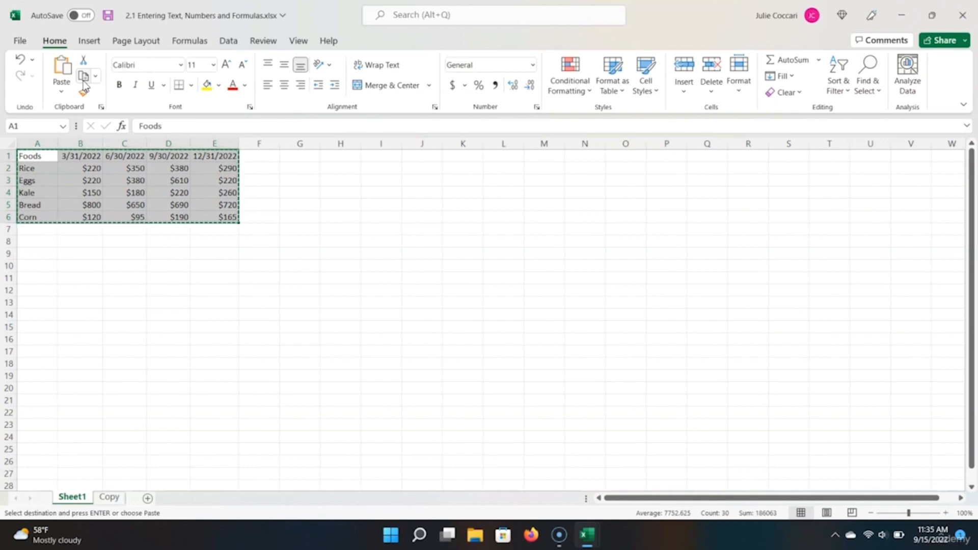
Step: Paste the copied table at cell A1 of the Copy sheet and open the paste options
left_click(111, 498)
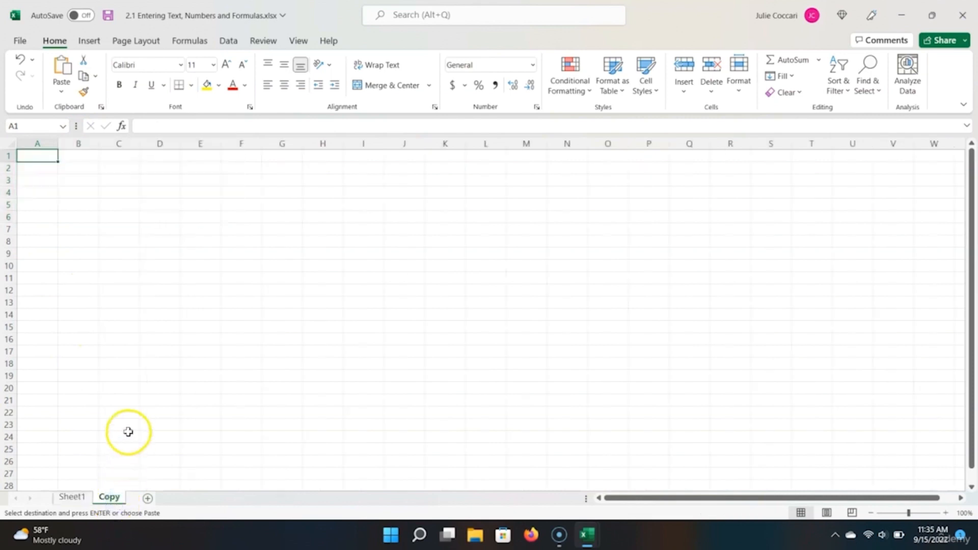
left_click(61, 74)
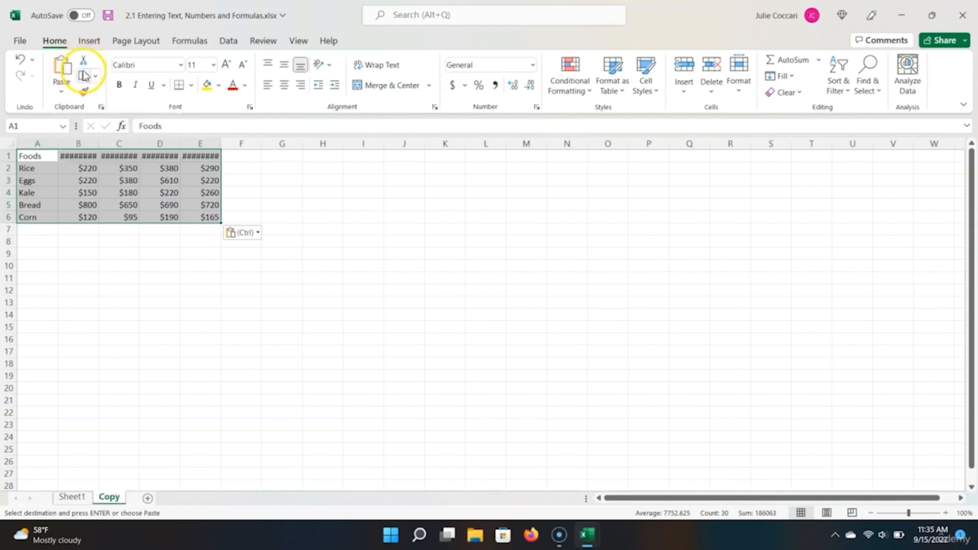
key("ctrl+z")
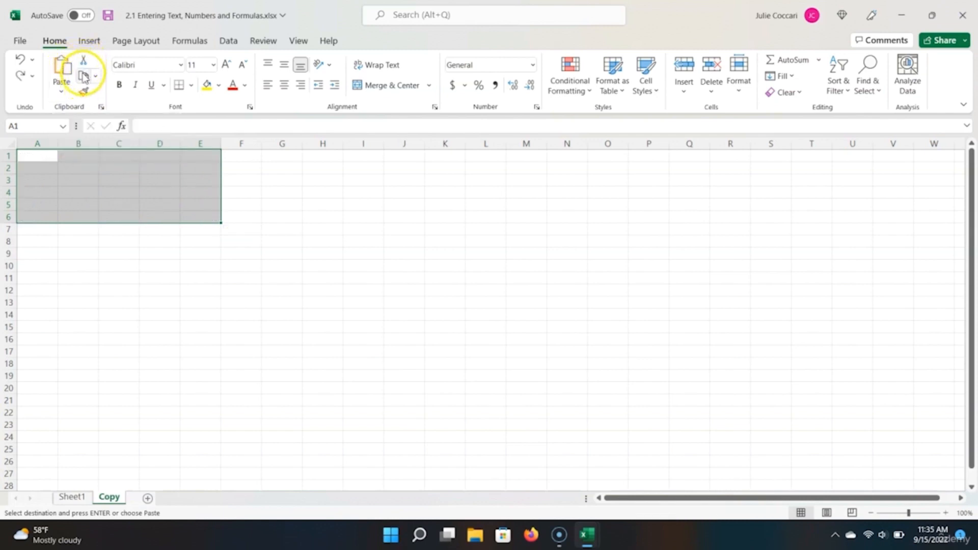
left_click(65, 76)
key("ctrl")
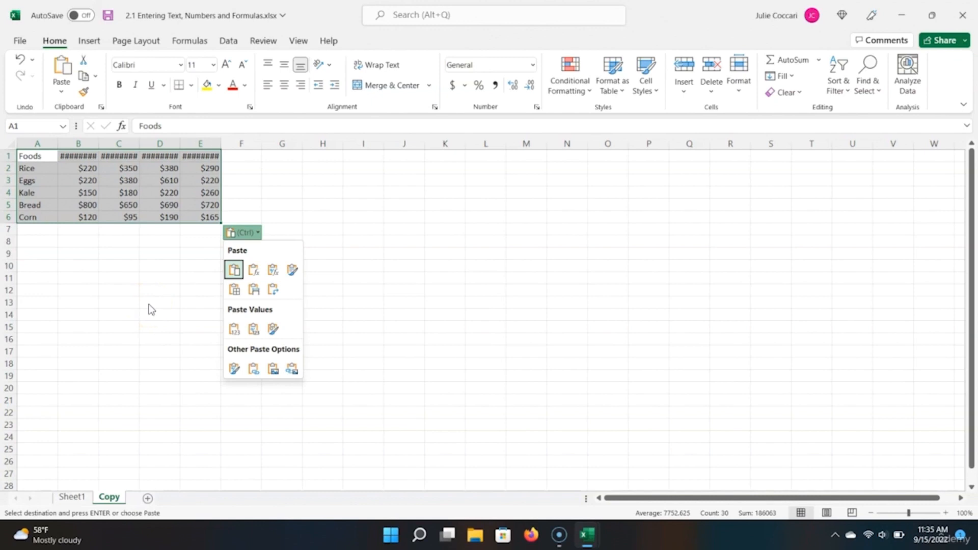
Step: Return to Sheet1, cancel the pending copy and copy the table range A1:E6 again
left_click(84, 497)
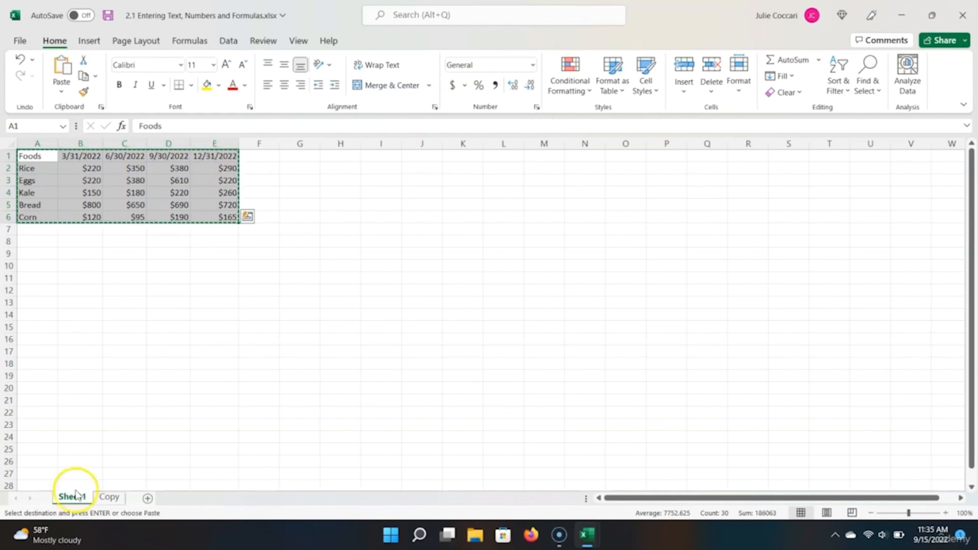
key("Escape")
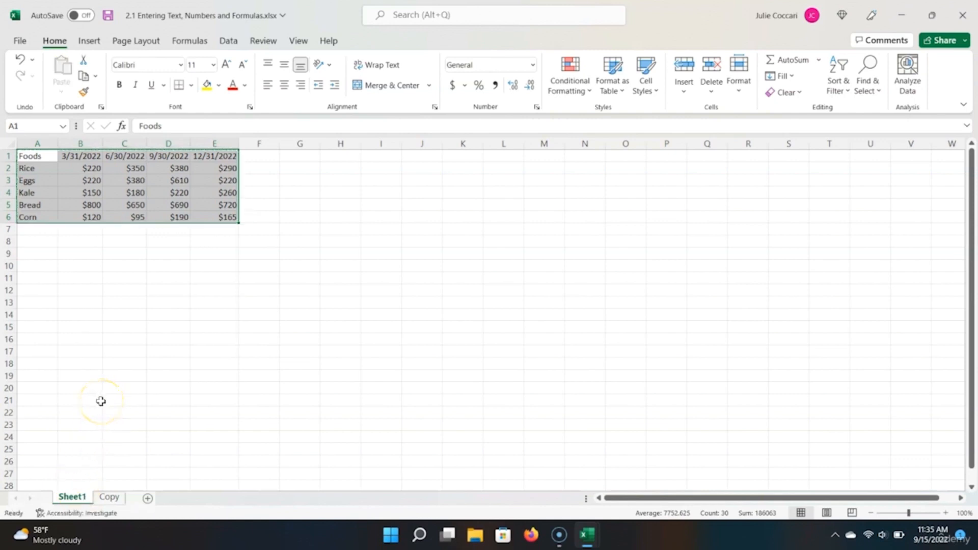
key("ctrl+c")
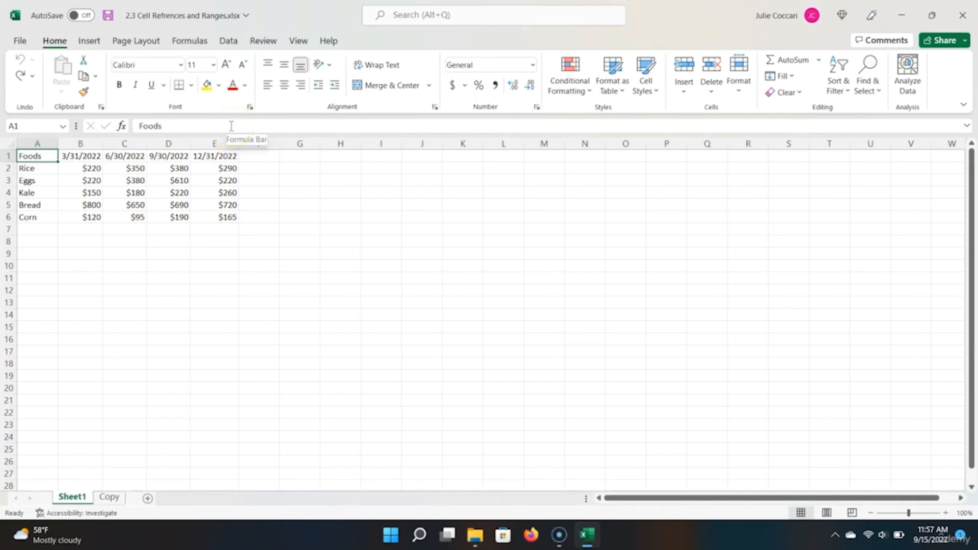
Step: Enter the formula =A1 in cell G1 to reference the table's heading cell
left_click(309, 153)
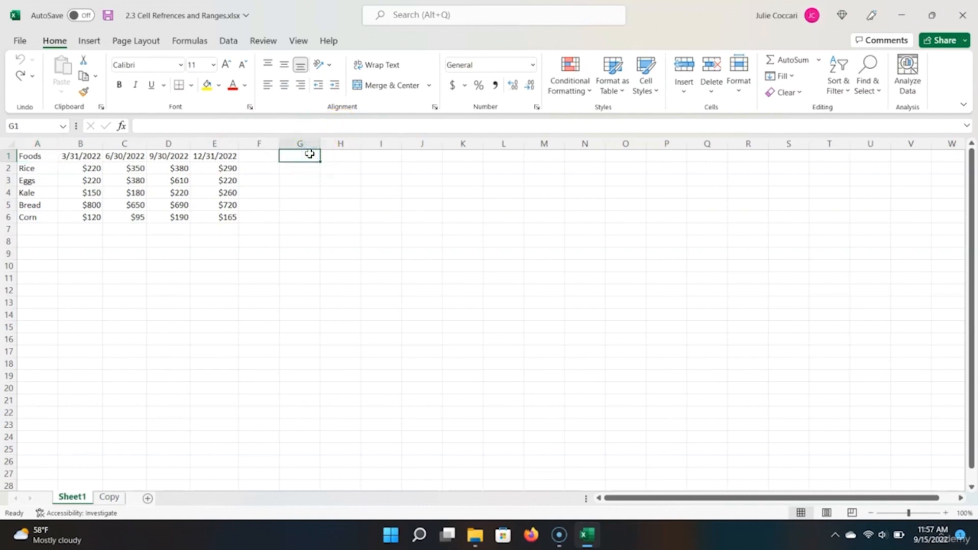
type("=")
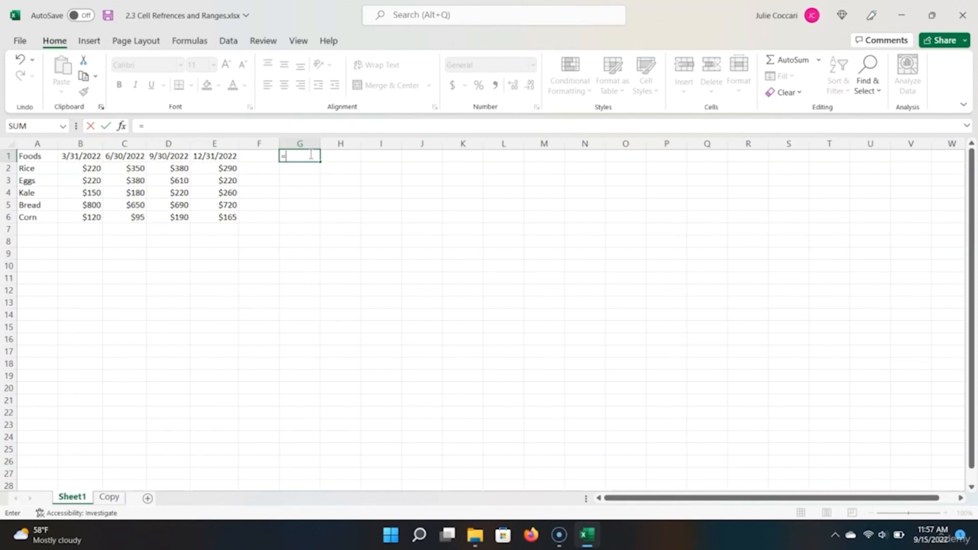
left_click(43, 158)
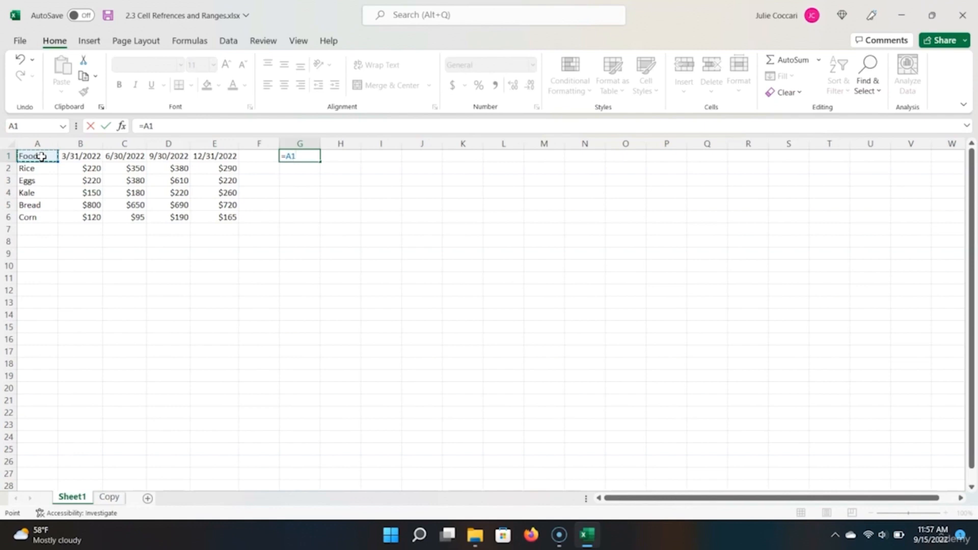
key("Return")
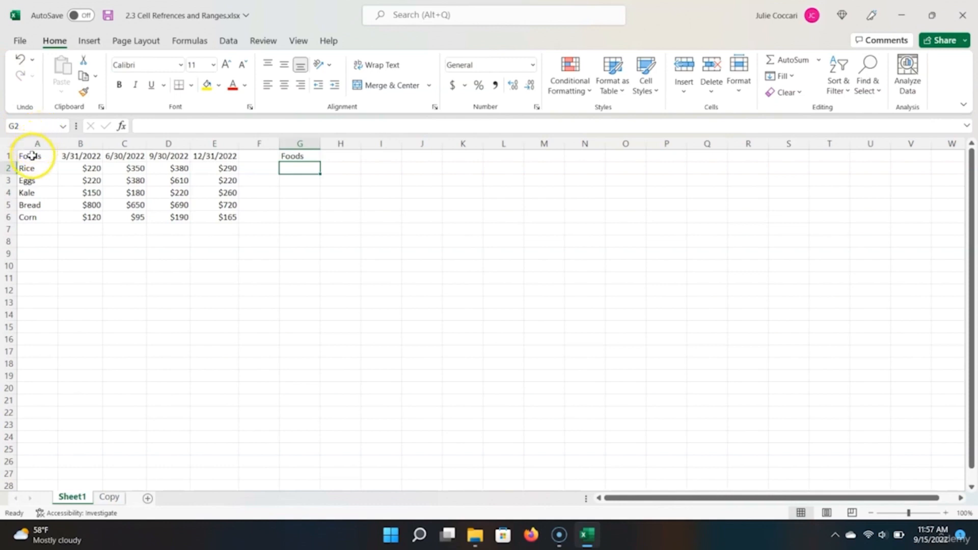
Step: Change the heading in cell A1 to Groceries
left_click(32, 155)
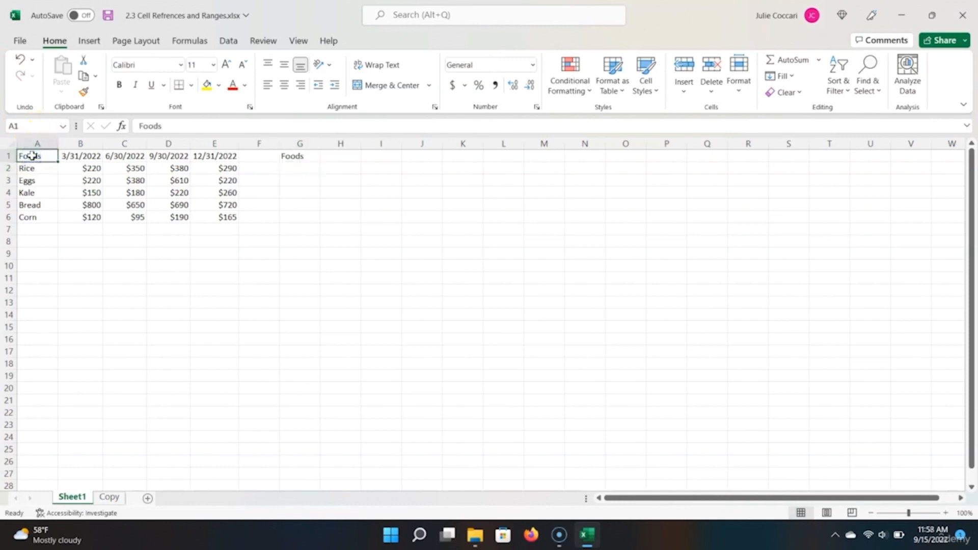
type("Grocreries")
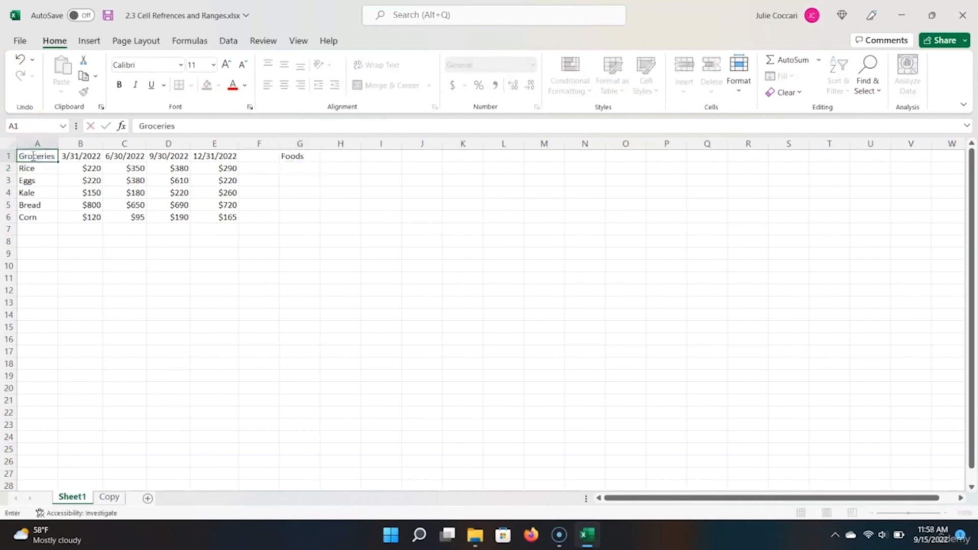
key("Return")
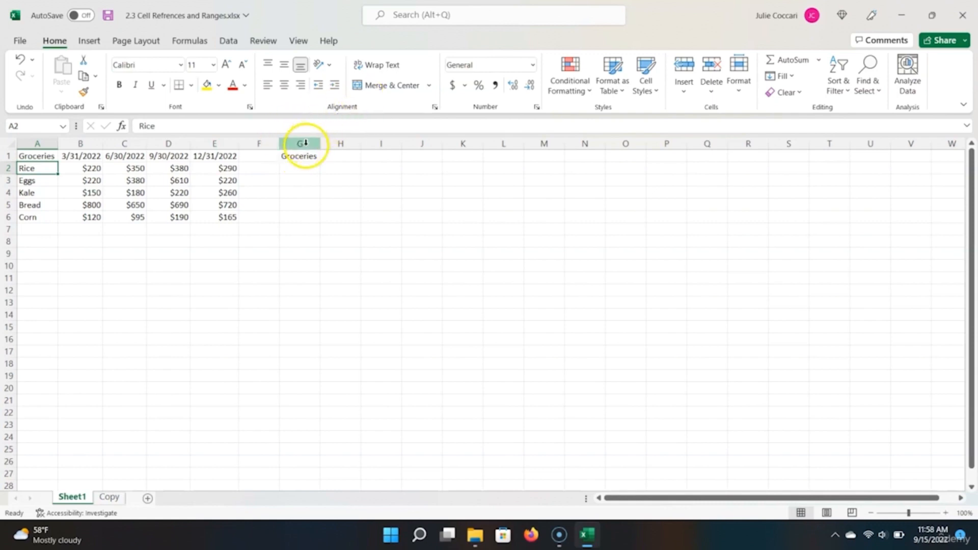
Step: Clear cell G1 and re-enter the reference formula =A1 in it
left_click(306, 155)
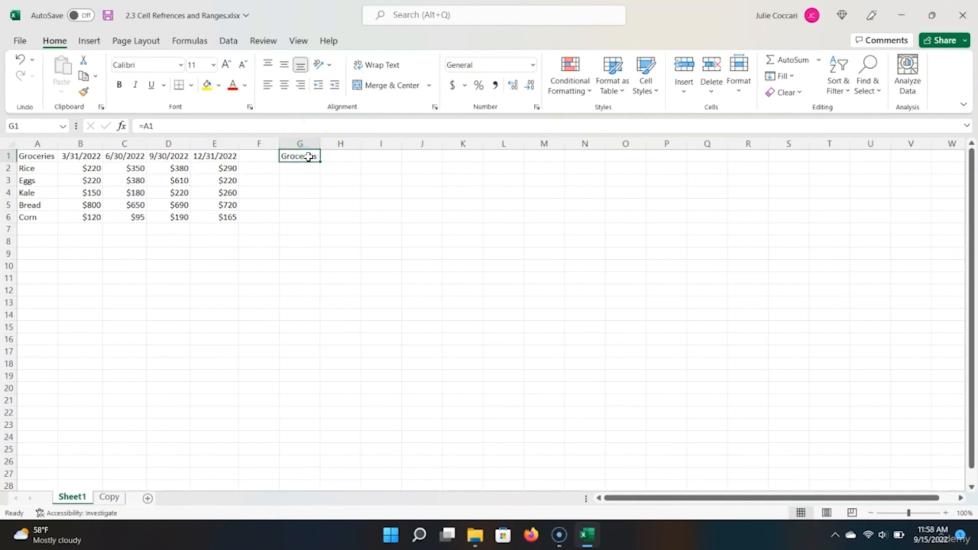
key("Delete")
type("=")
key("Left")
key("Left")
key("Left")
key("Left")
key("Left")
key("Left")
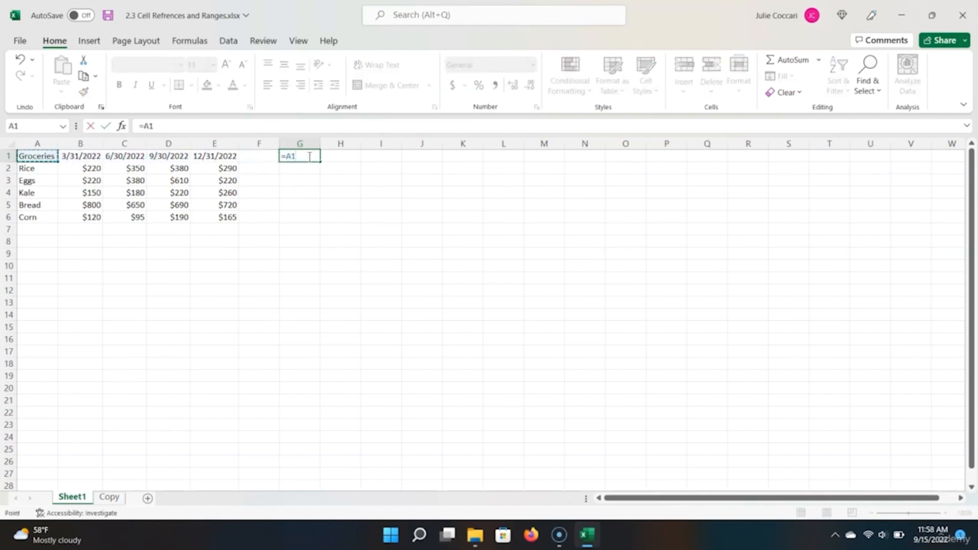
key("Return")
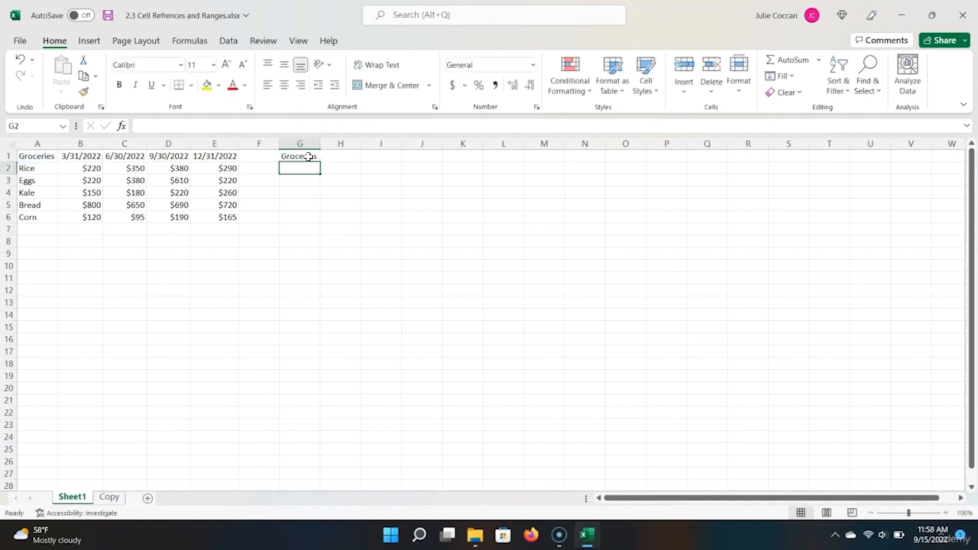
Step: Empty cell G1 once more and enter the formula =A1 to reference the Groceries heading
left_click(299, 157)
double_click(300, 157)
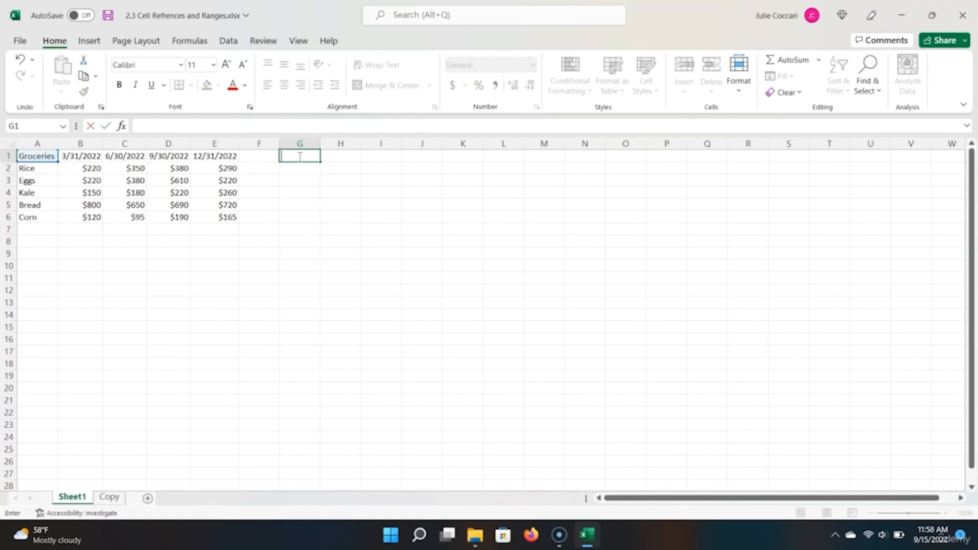
key("Return")
left_click(298, 157)
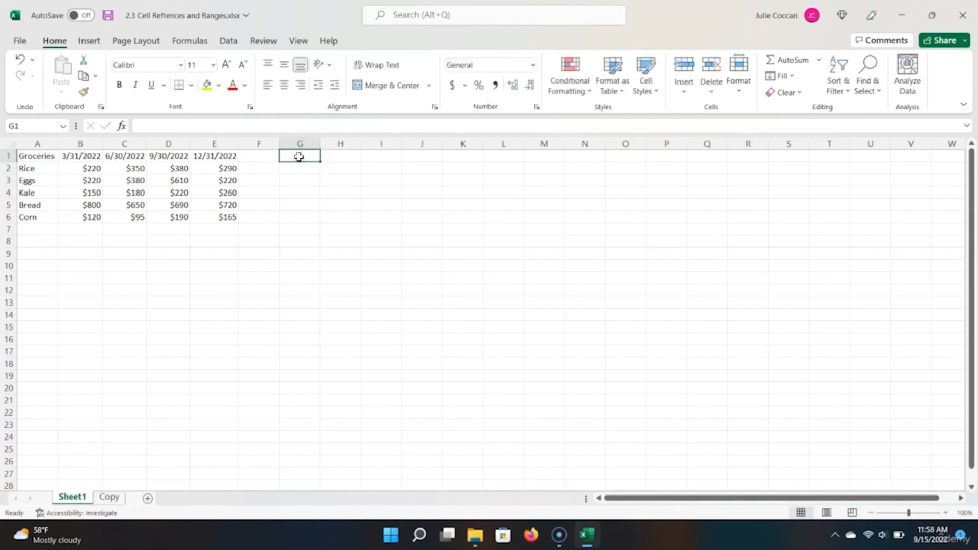
type("=")
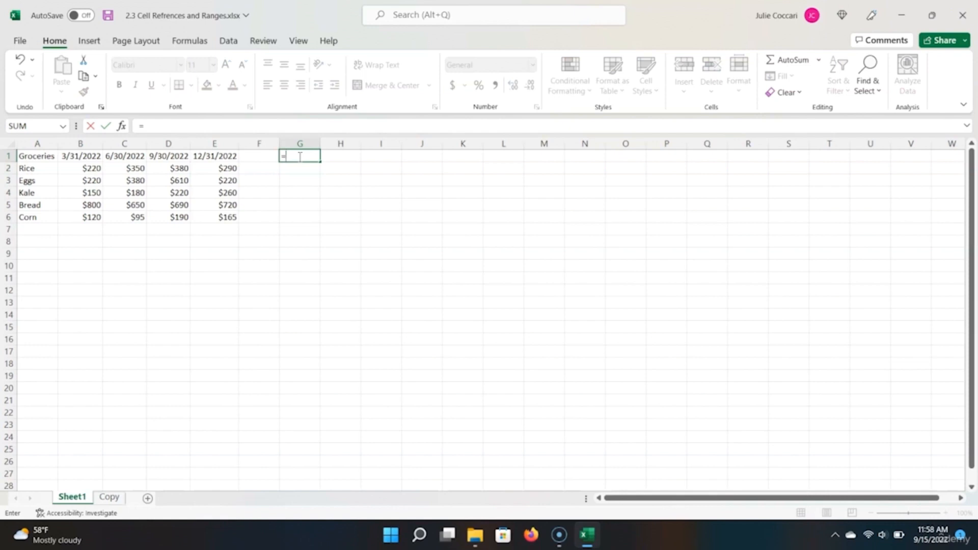
type("A1")
key("Return")
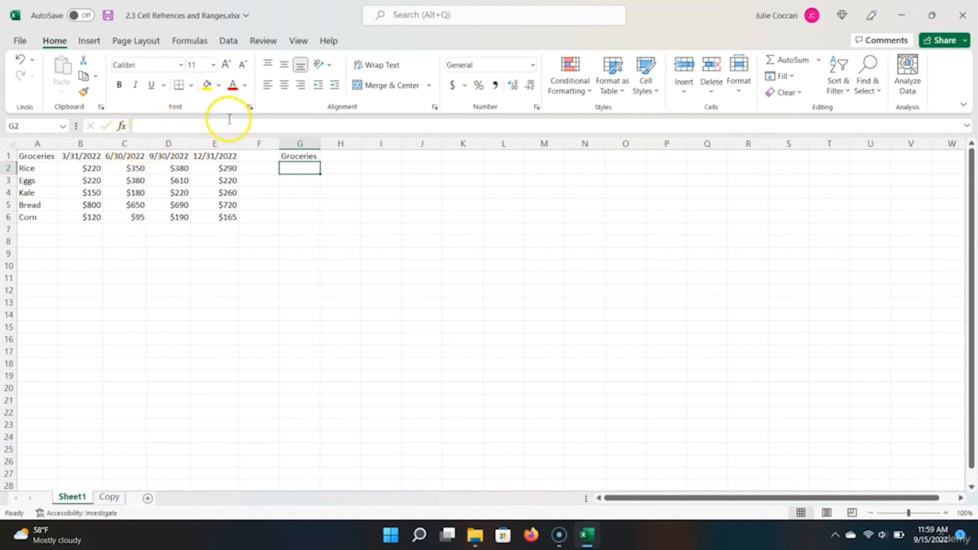
Step: Fill the reference formula from G1 down to G6 and inspect the copied formula in G2
left_click(314, 157)
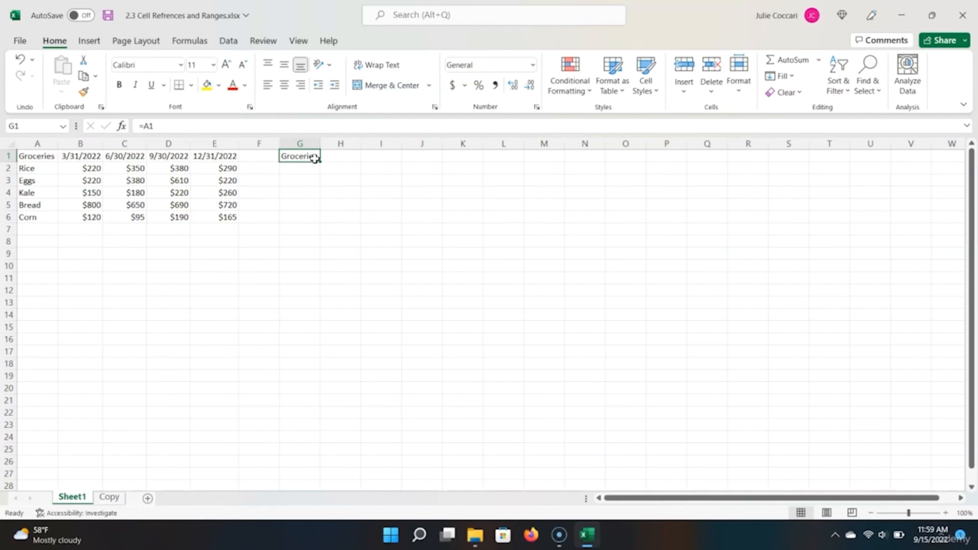
left_click(315, 154)
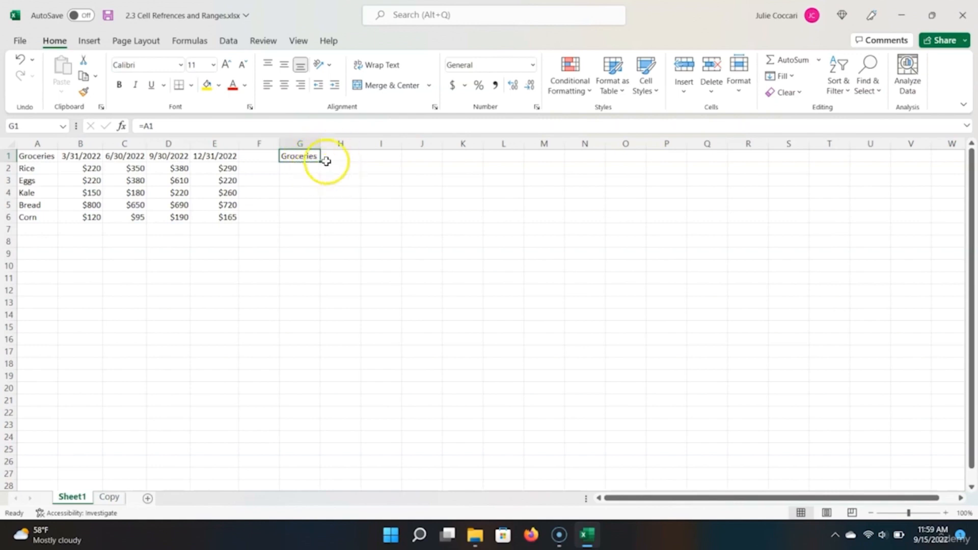
left_click_drag(320, 159, 317, 217)
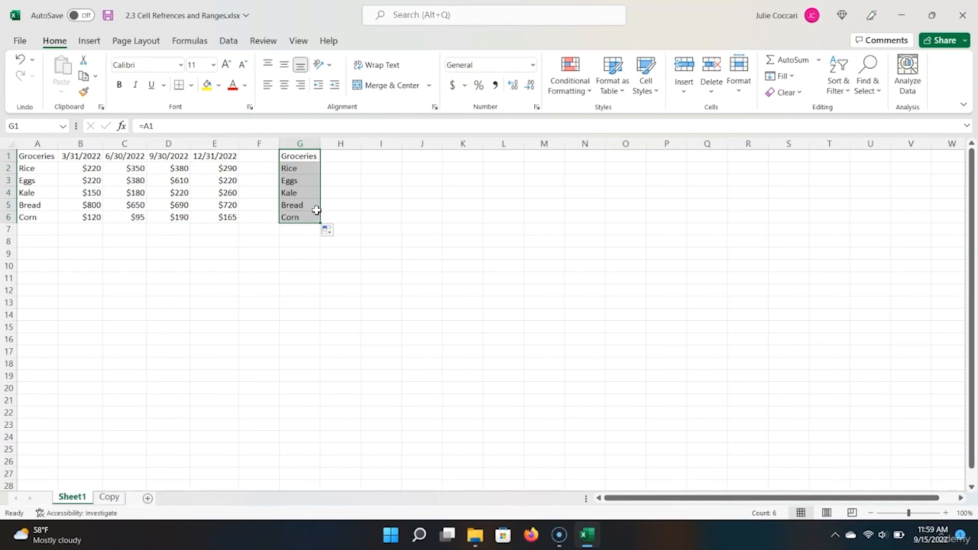
left_click(308, 169)
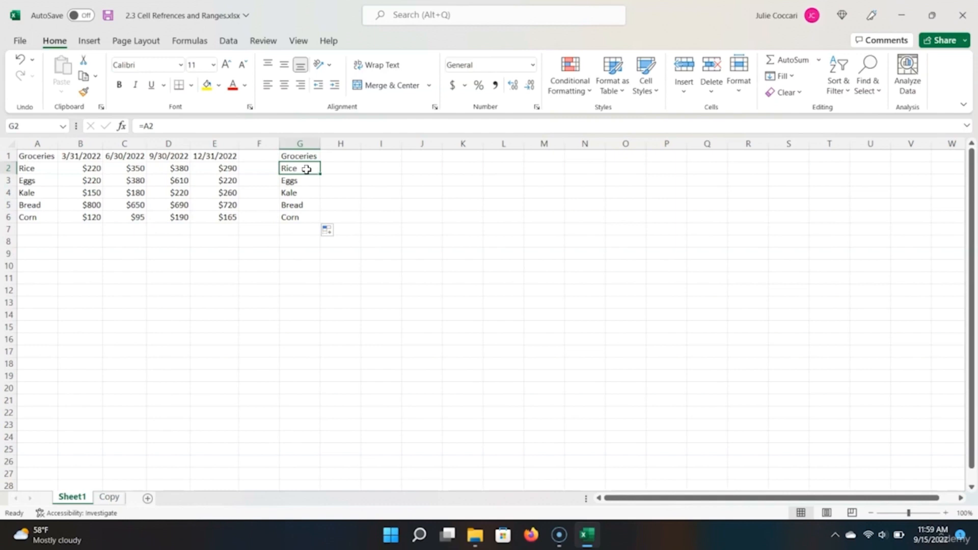
double_click(306, 169)
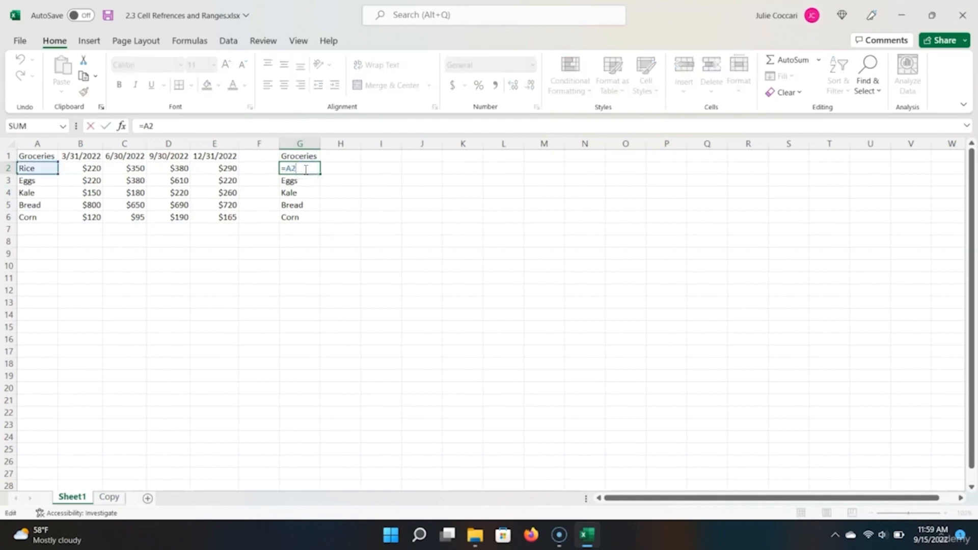
left_click(307, 172)
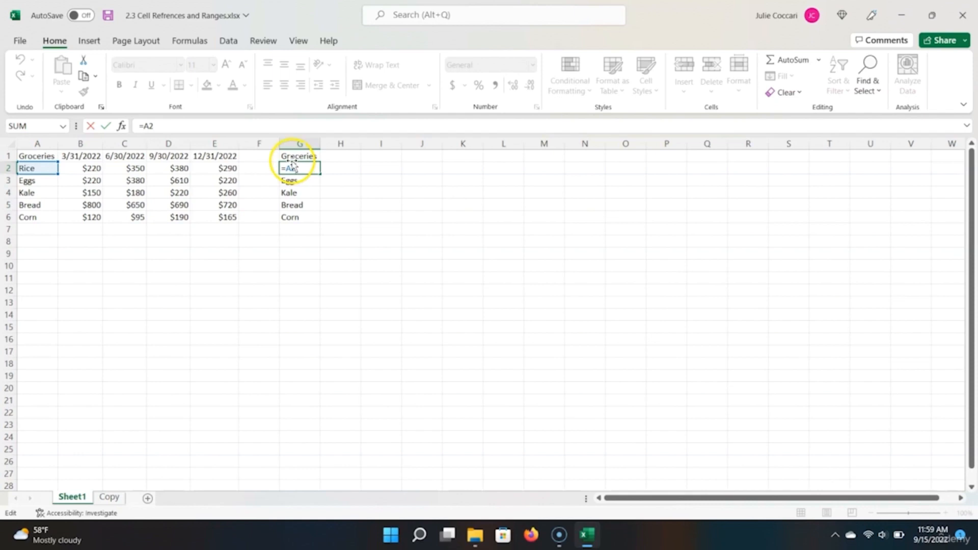
left_click(329, 192)
Step: Extend the reference formulas in G1:G6 across to column K to reproduce the whole table
left_click(308, 159)
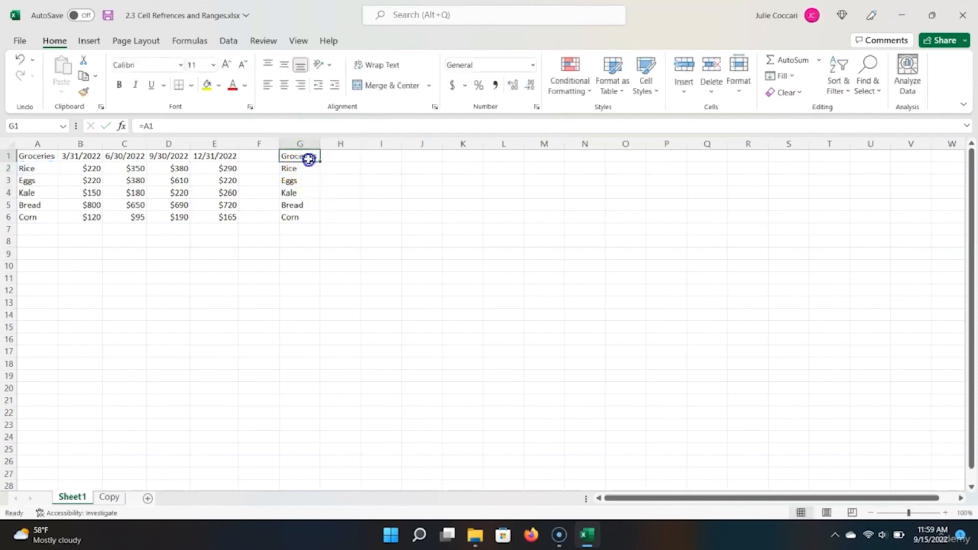
left_click(313, 216, "shift")
left_click_drag(320, 223, 473, 218)
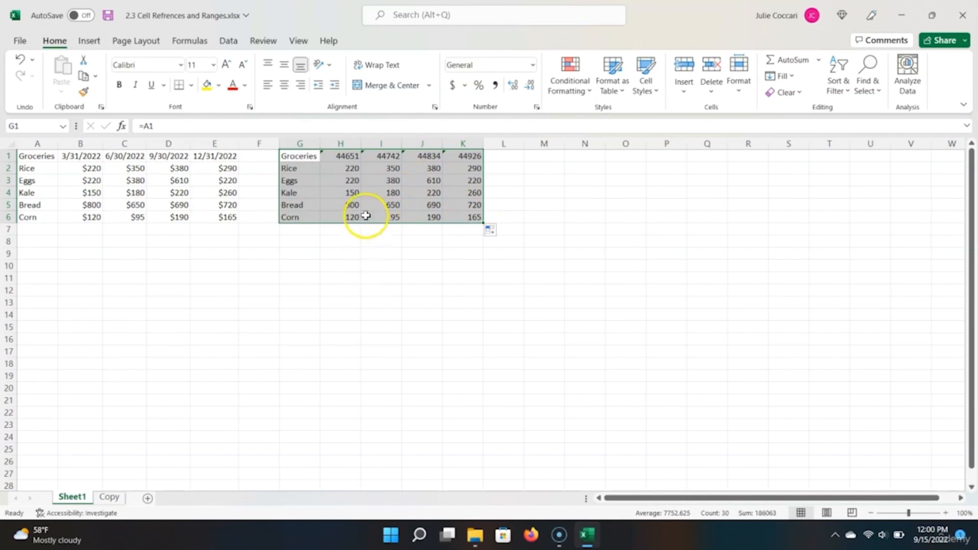
Step: Format the referenced date headings in H1:K1 as Short Date
left_click(355, 160)
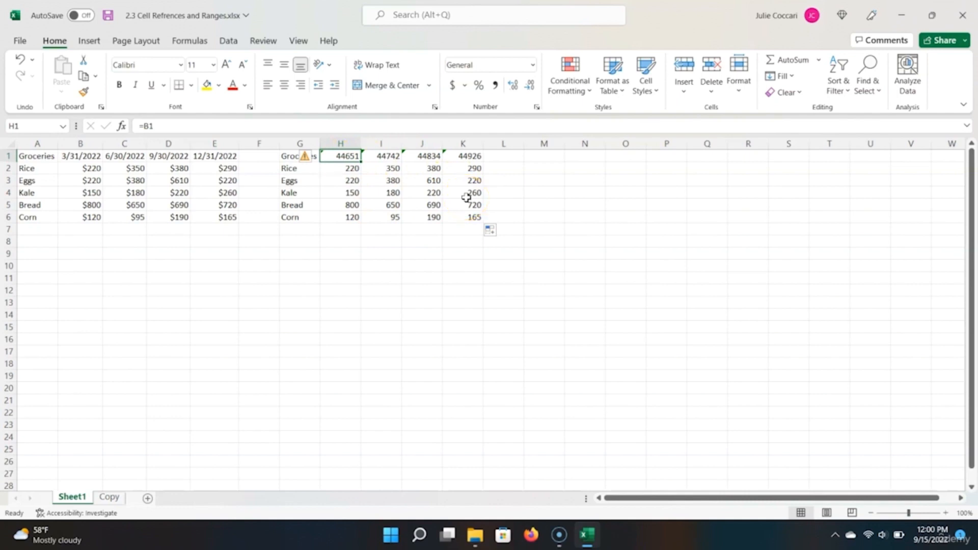
key("ctrl+shift+Right")
left_click(533, 65)
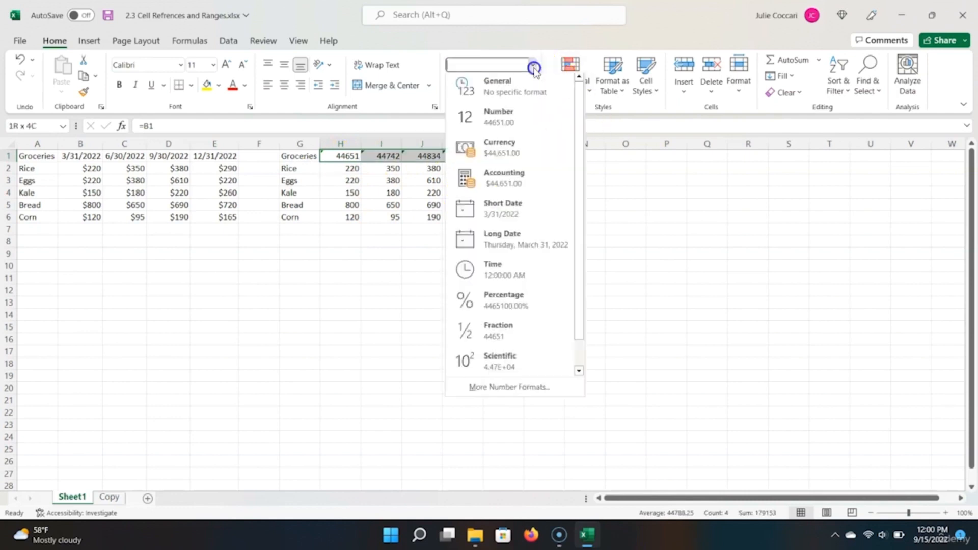
left_click(540, 209)
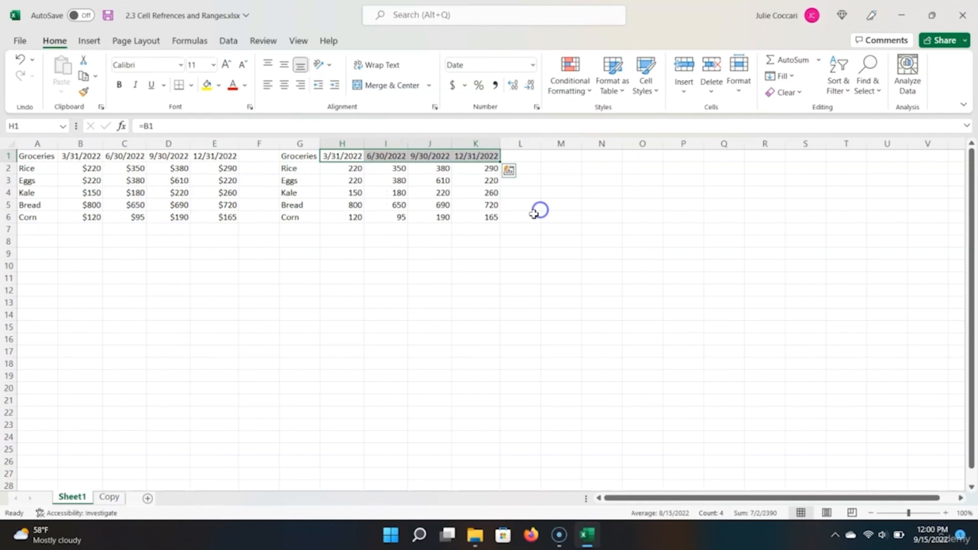
Step: Format the referenced amounts in H2:K6 as Currency with no decimal places
left_click(351, 170)
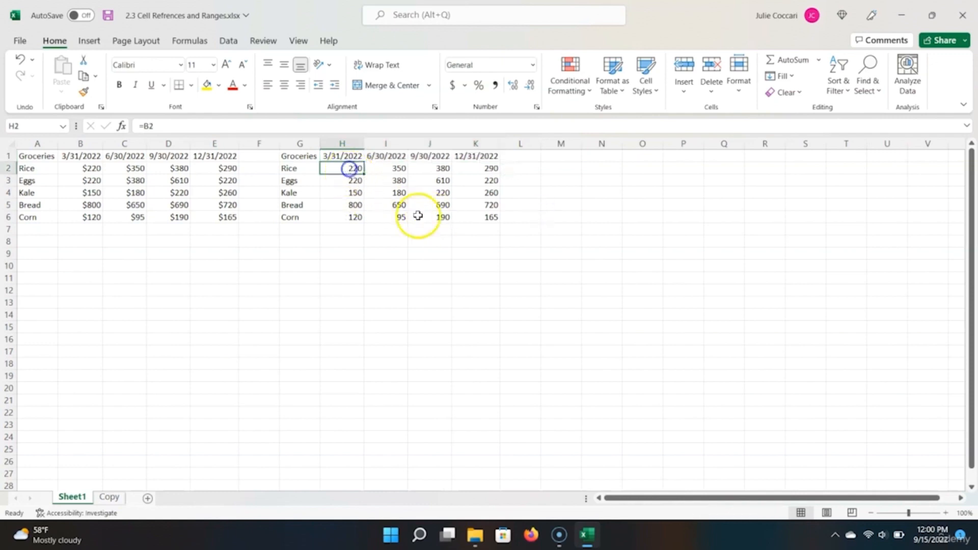
left_click(490, 219, "shift")
left_click(533, 65)
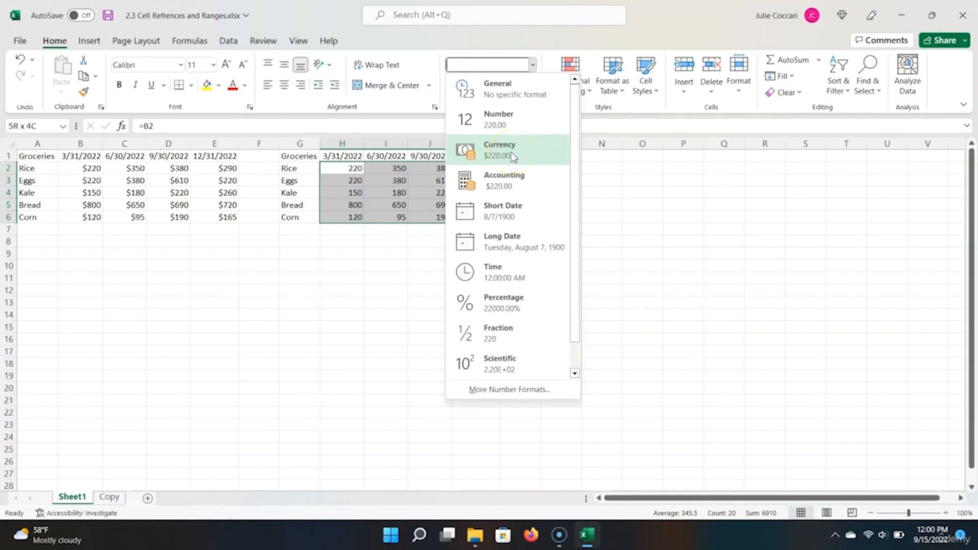
left_click(511, 152)
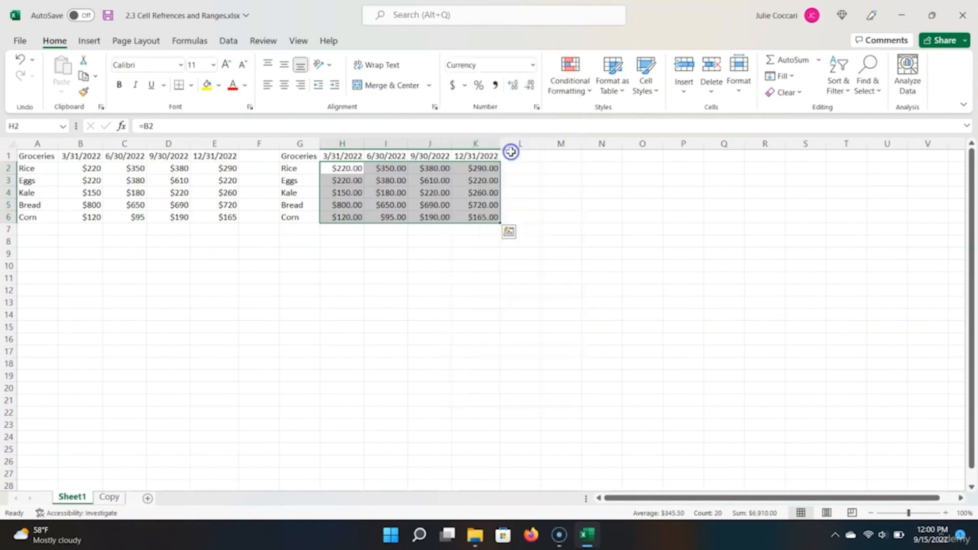
left_click(530, 86)
left_click(529, 86)
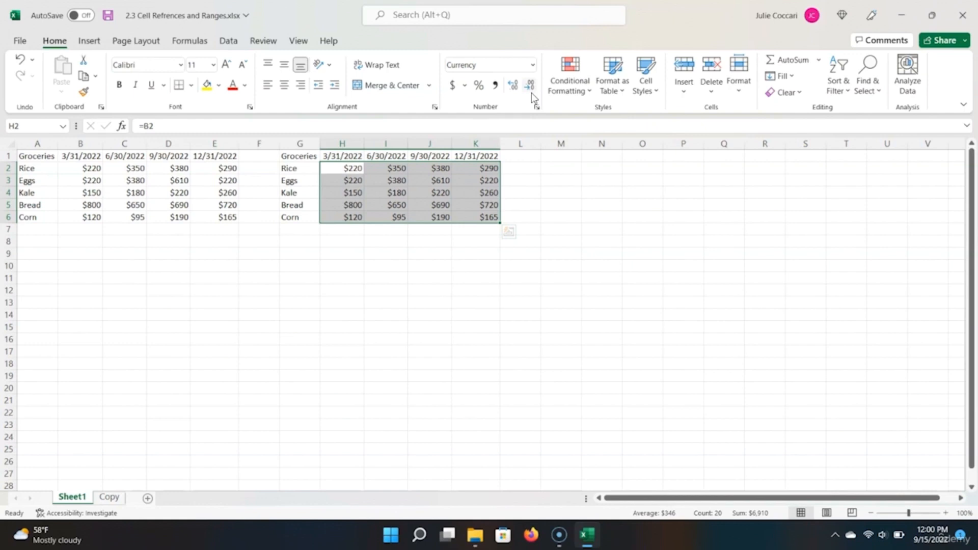
left_click(528, 16)
Step: Clear the pasted foods table from the Copy sheet and return to cell A1
left_click(121, 503)
left_click(121, 502)
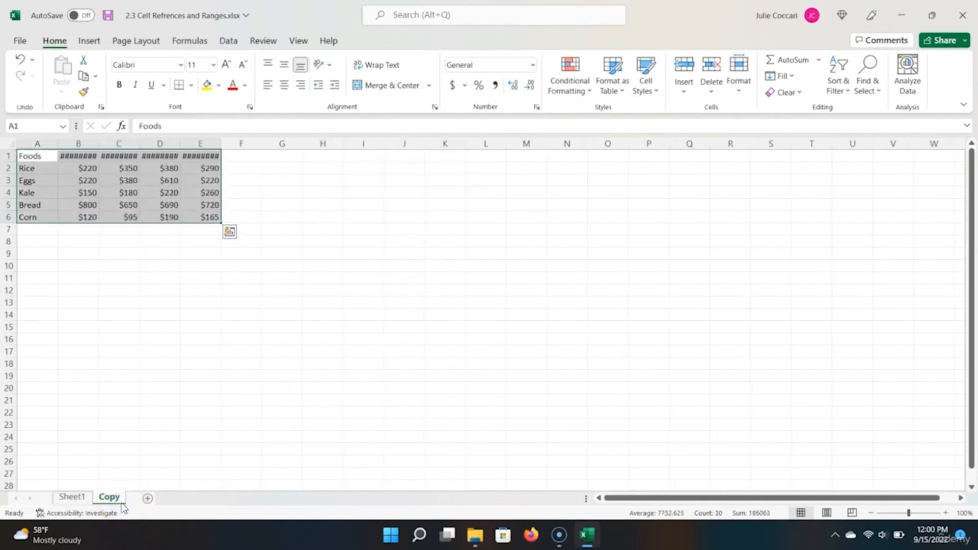
key("Delete")
key("ctrl+Home")
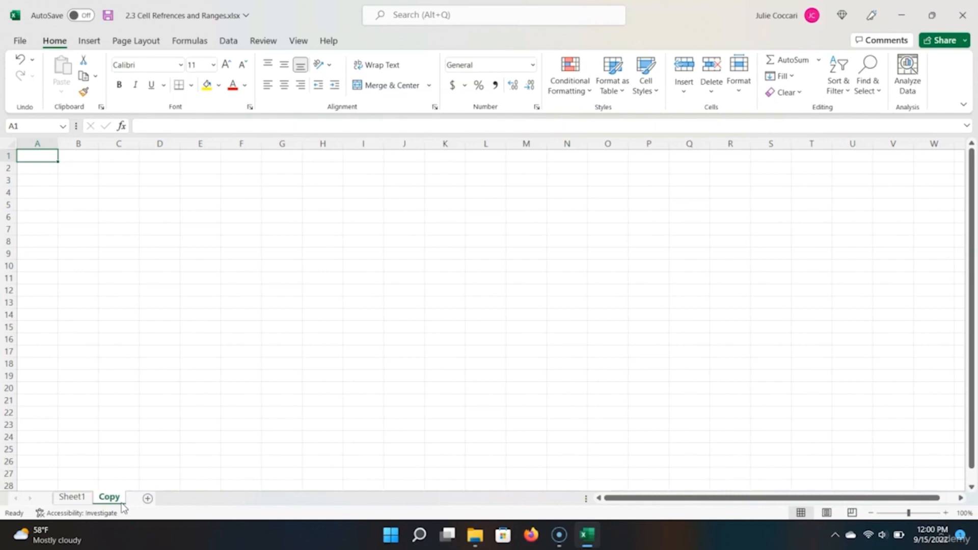
Step: Enter the formula =Sheet1!A1 in cell A1 of the Copy sheet and fill it across the range A1:E6
type("=")
left_click(87, 498)
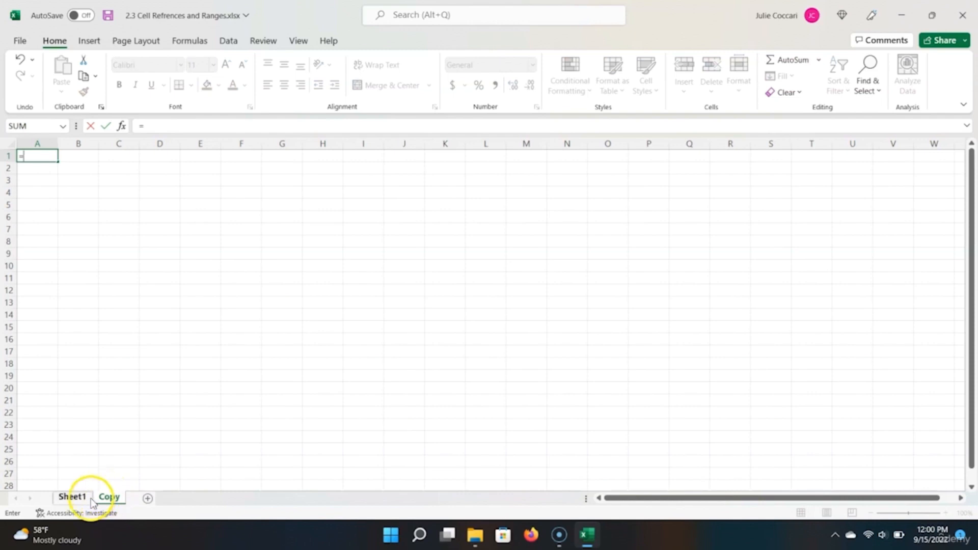
left_click(42, 154)
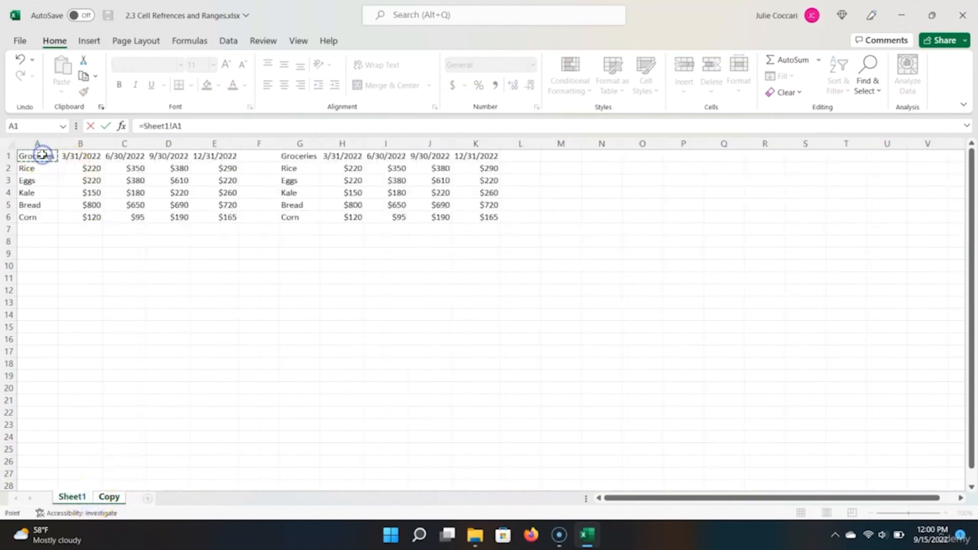
key("Return")
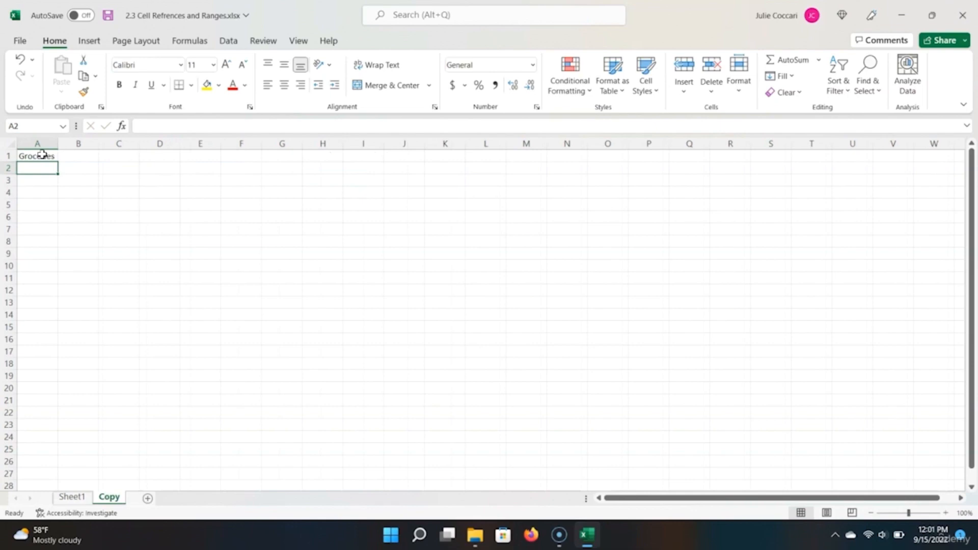
left_click(42, 154)
left_click_drag(56, 159, 216, 228)
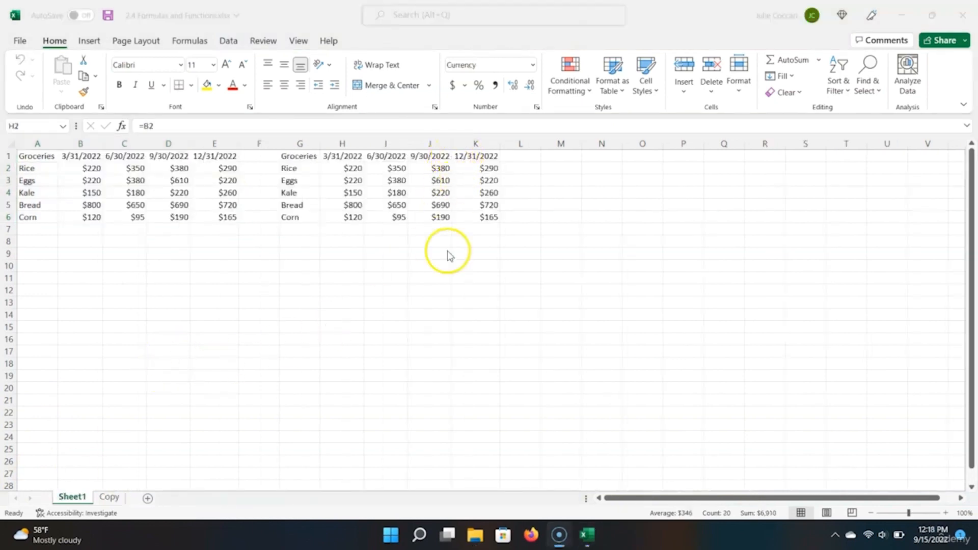
Step: In the 2.4 Formulas and Functions workbook, clear the referenced table in G1:K6 on Sheet1
left_click(291, 156)
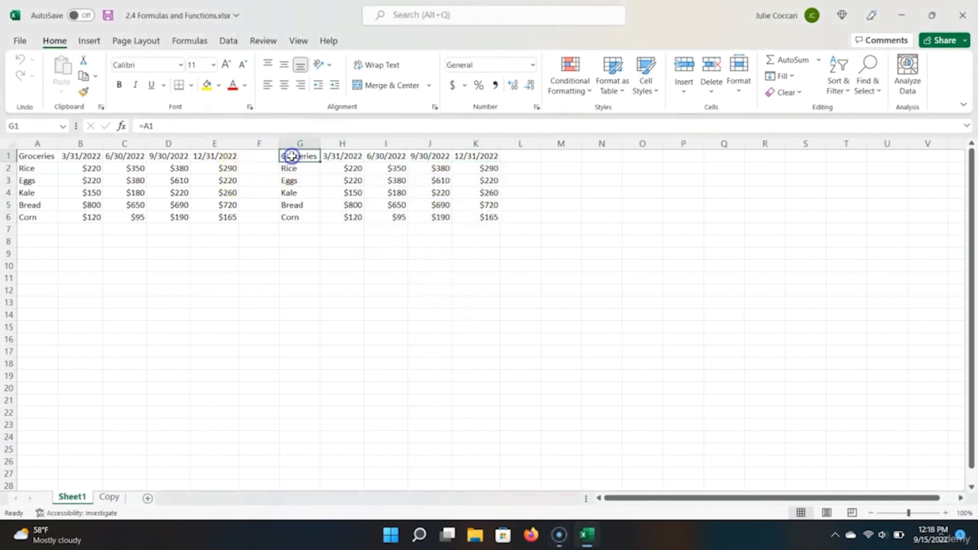
key("ctrl+shift+Right")
key("ctrl+shift+Down")
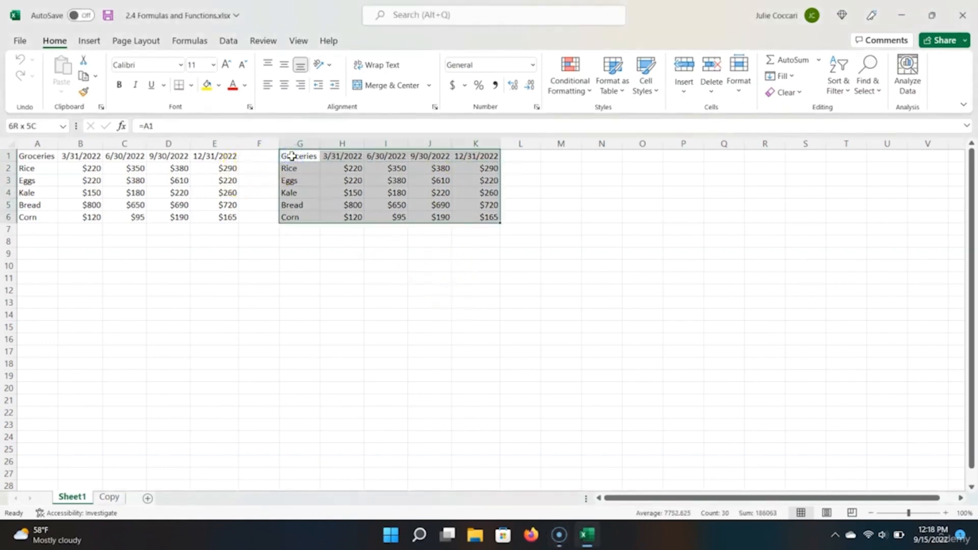
key("Delete")
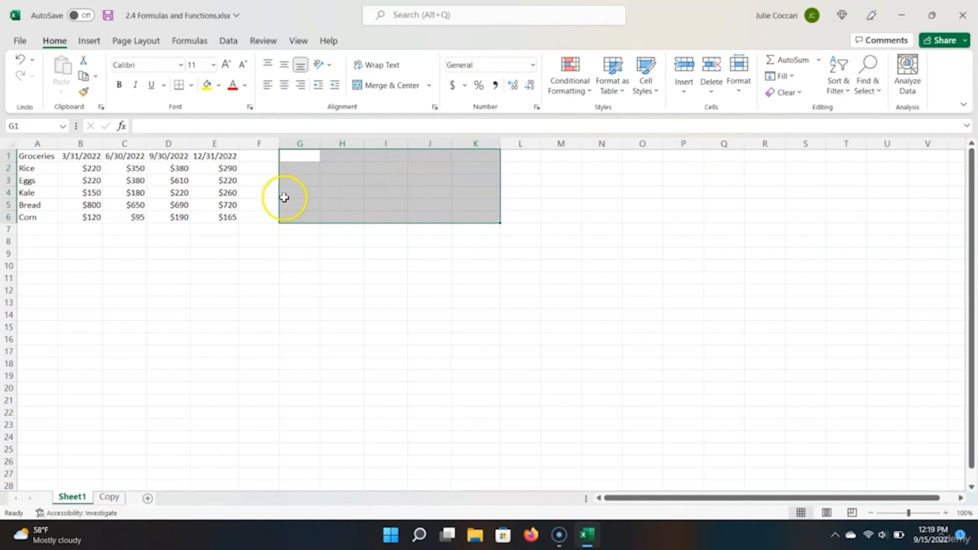
Step: Delete the Copy sheet from the workbook
right_click(110, 496)
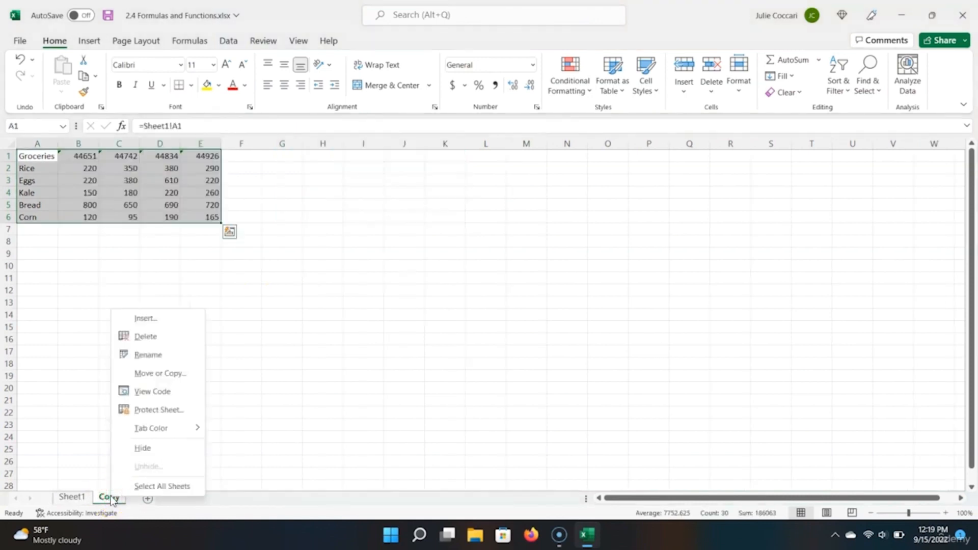
left_click(153, 339)
left_click(467, 299)
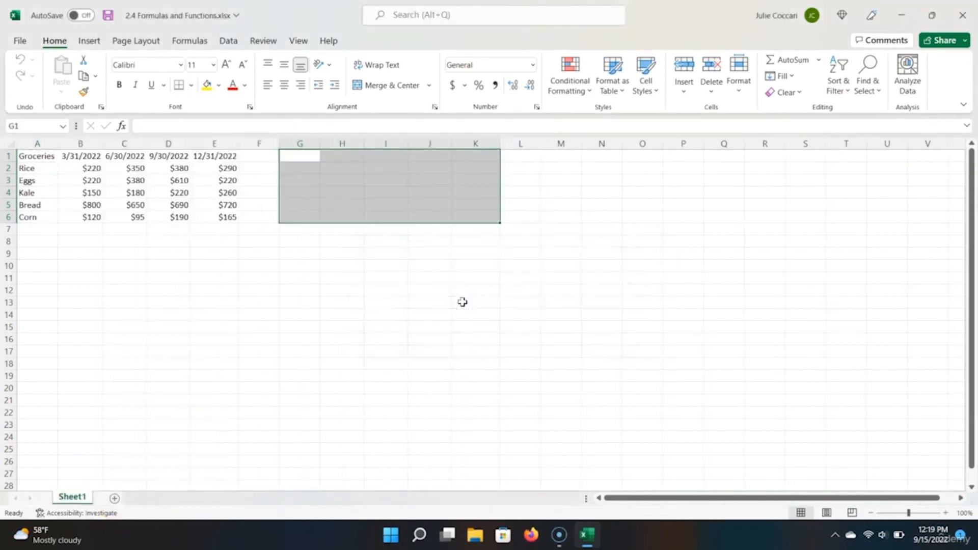
Step: Enter the column heading Total Sales in cell F1, beside the 12/31/2022 heading
left_click(291, 227)
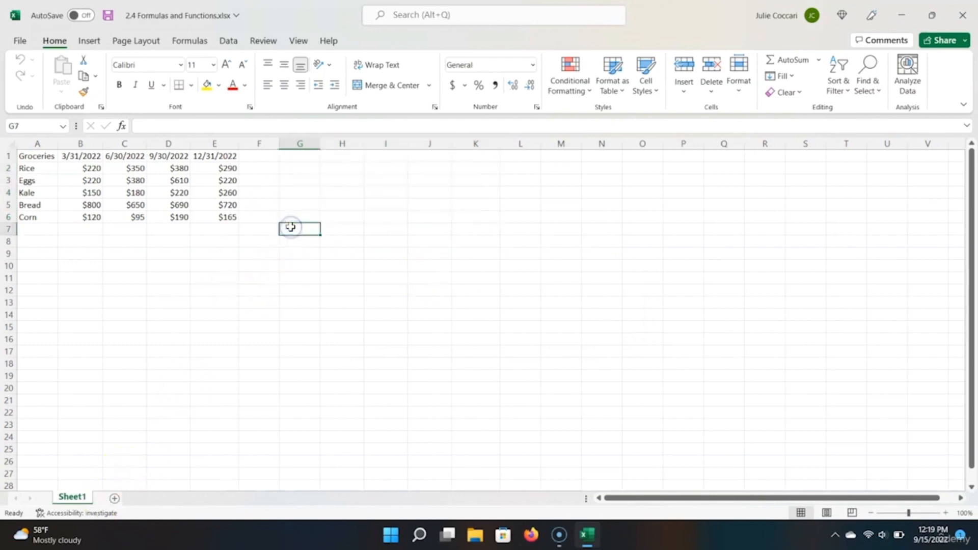
key("Up")
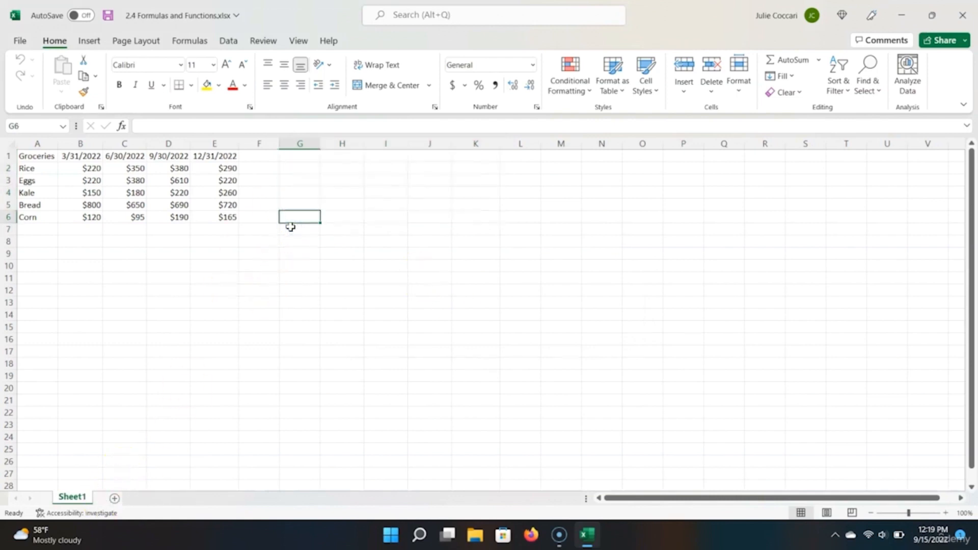
key("Left")
key("ctrl+Up")
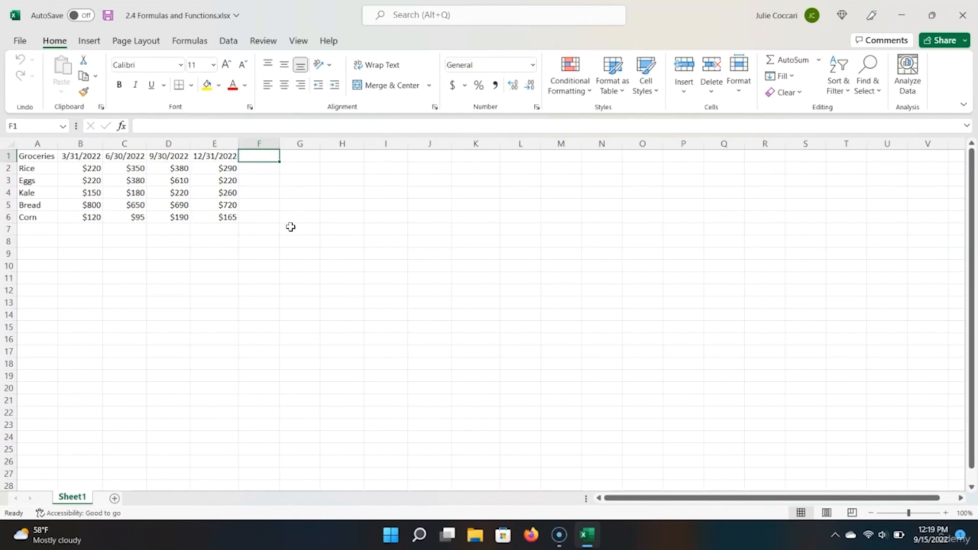
type("Total Sales")
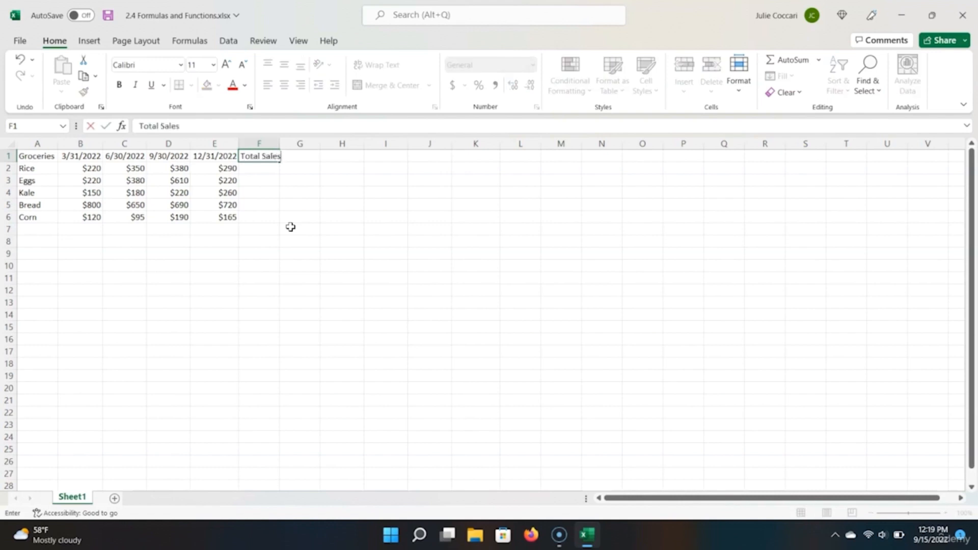
key("Return")
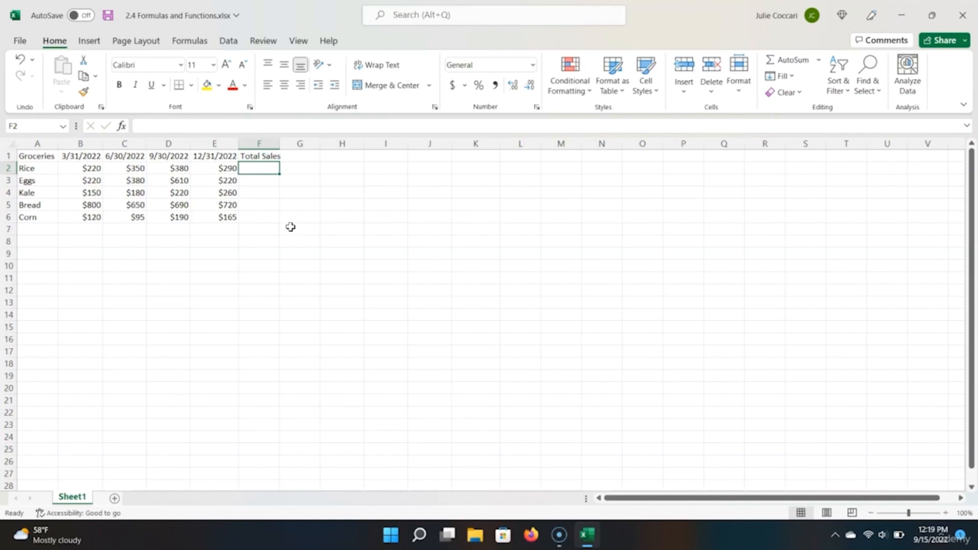
Step: Enter the formula =B2+C2+D2+E2 in cell F2 to add up the four quarterly Rice values
type("=")
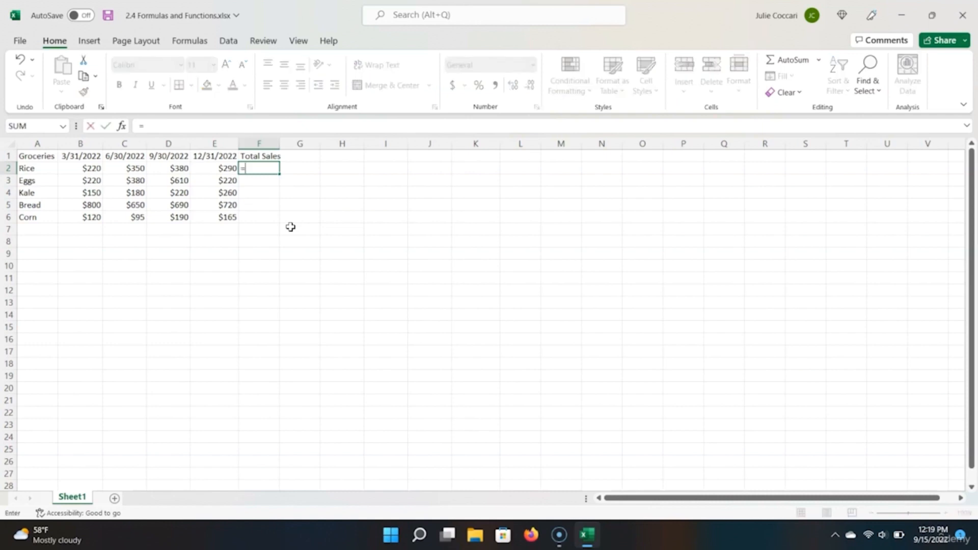
key("Left")
key("Left")
key("Left")
key("Left")
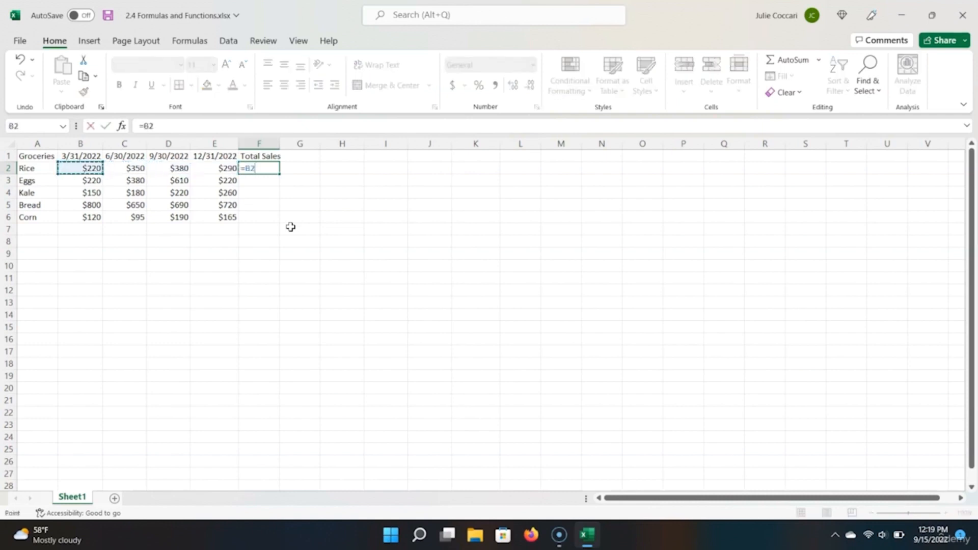
type("+")
key("Left")
key("Left")
key("Left")
type("+")
key("Left")
key("Left")
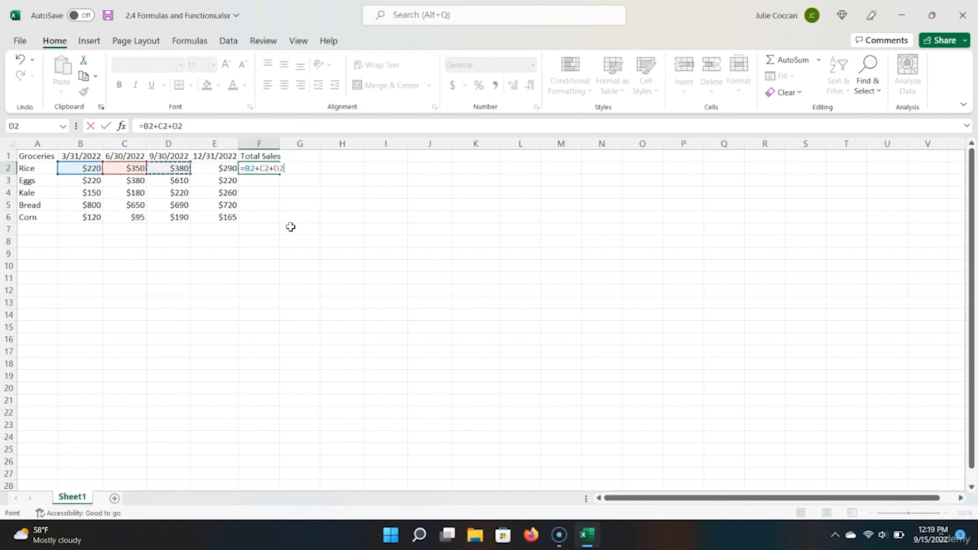
type("+")
key("Left")
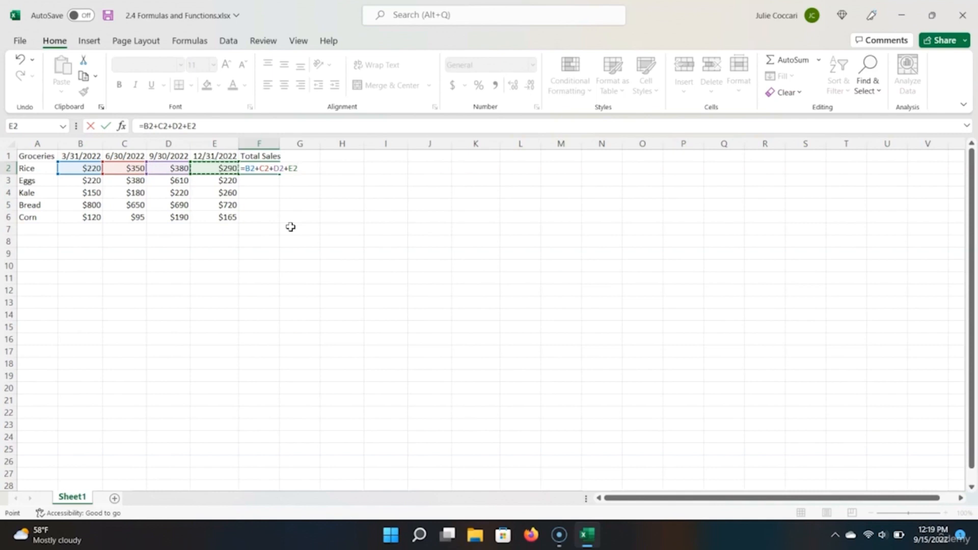
key("Return")
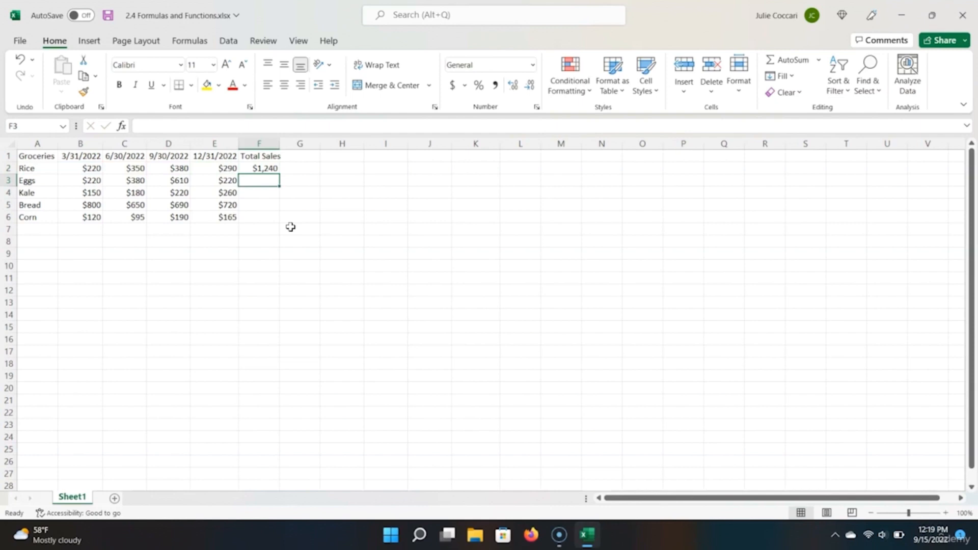
key("Up")
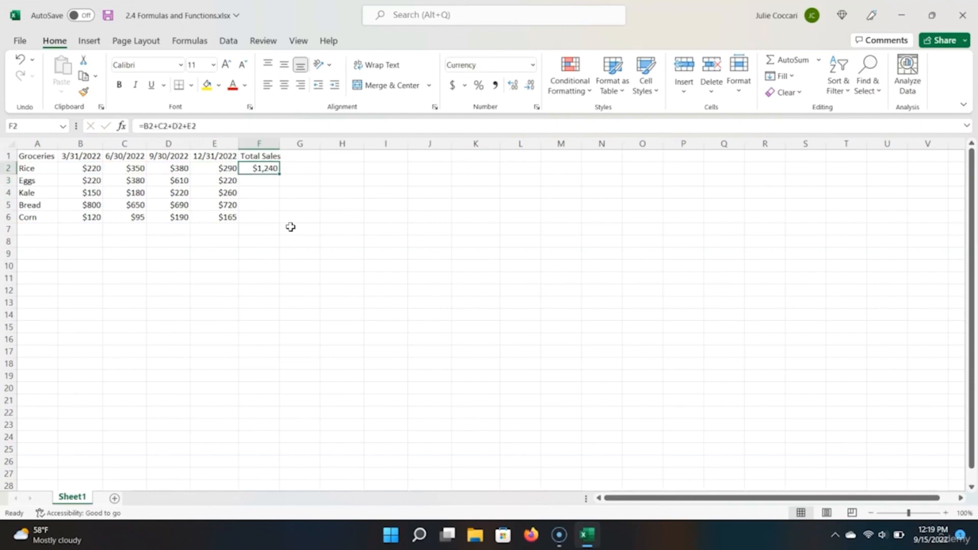
Step: List the operators -, * and / in H2:H4 with the labels subtraction, multiplication and division in I2:I4
key("Right")
key("Right")
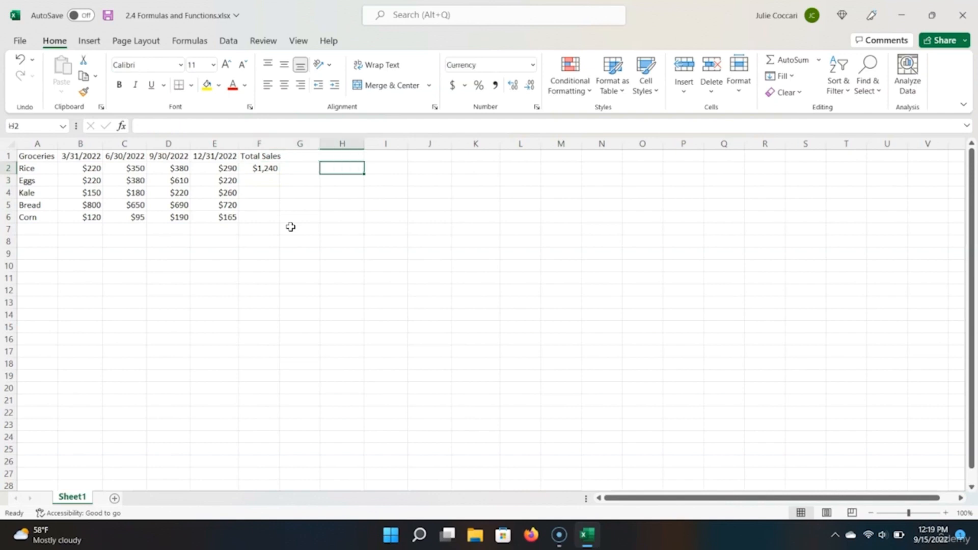
type("-")
key("Tab")
type("sub")
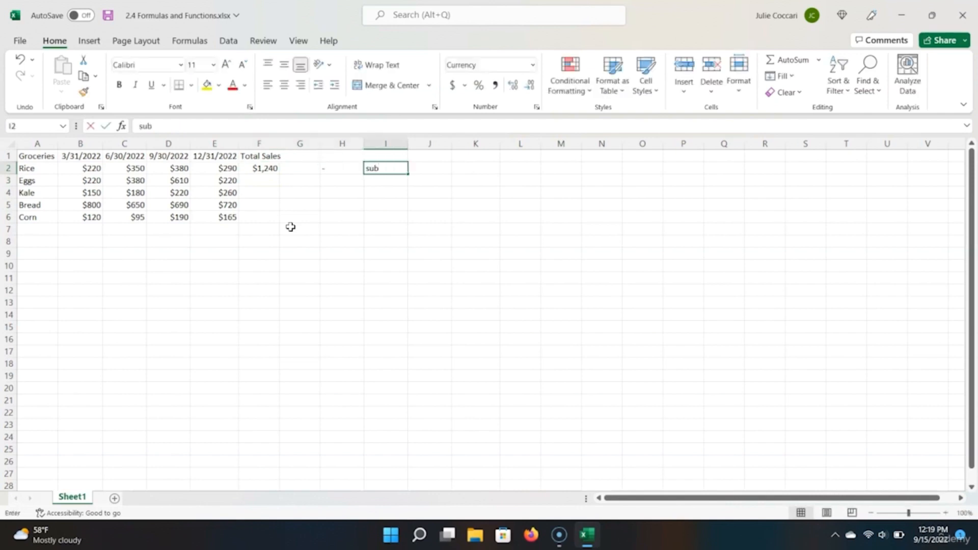
type("traction")
key("Return")
type("*")
key("Tab")
type("m")
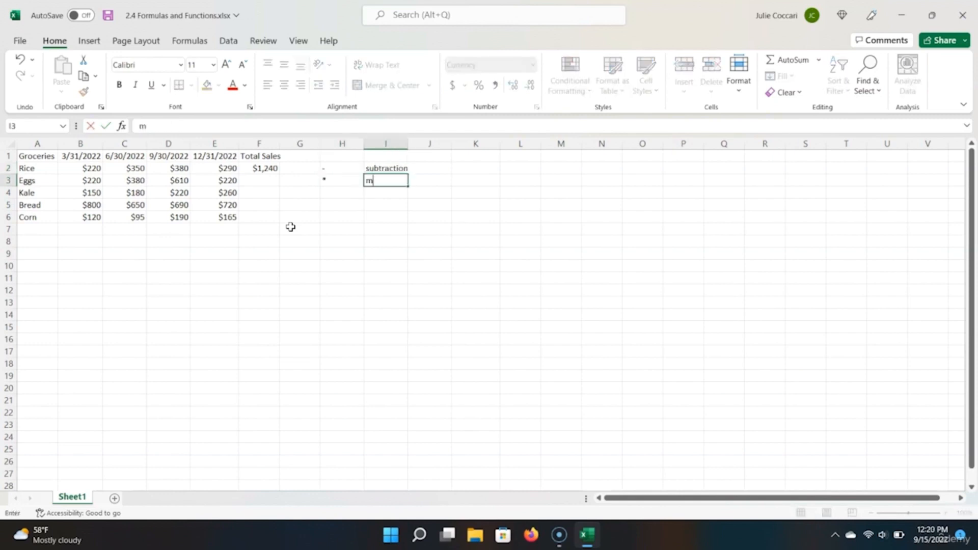
type("ultiplication")
key("Return")
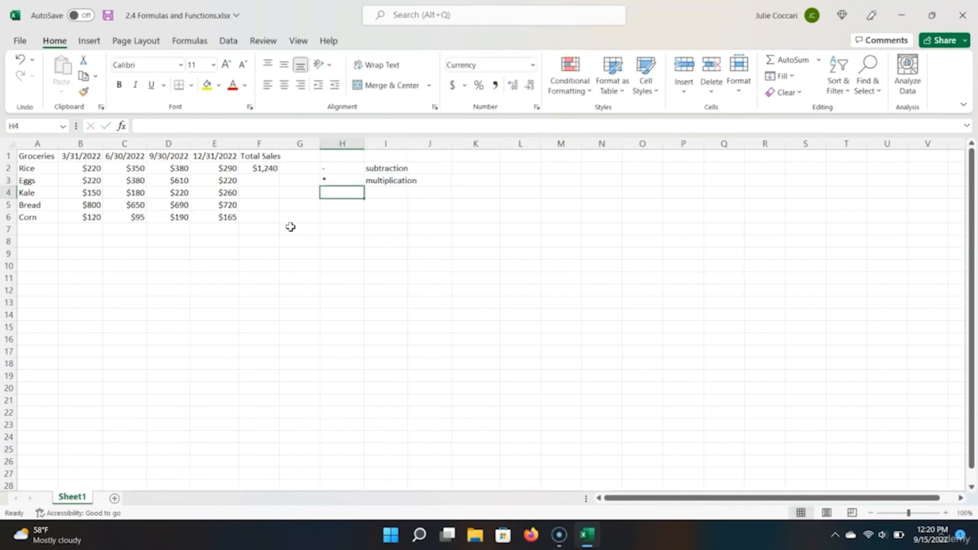
type("/")
key("Tab")
type("division")
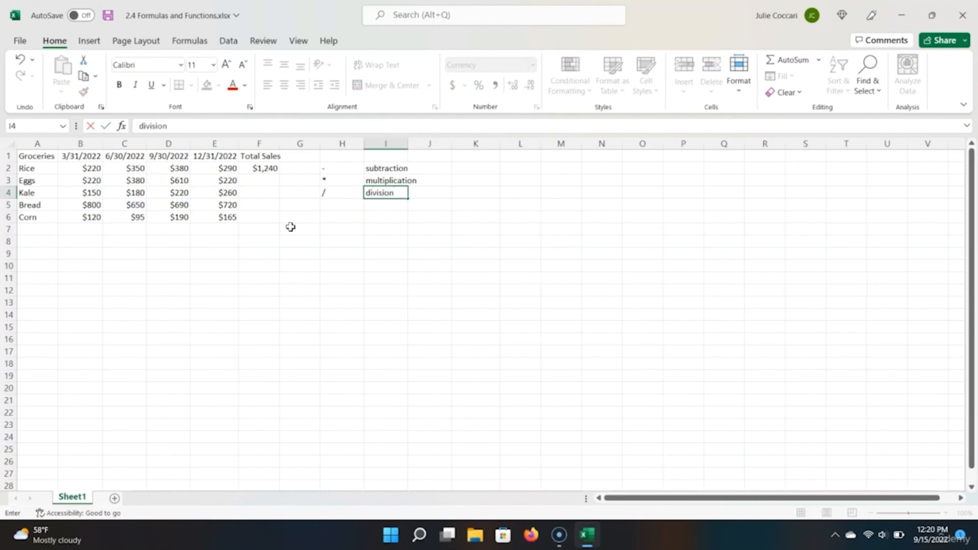
key("Return")
Step: Clear the operator list from the range H2:I4
key("Up")
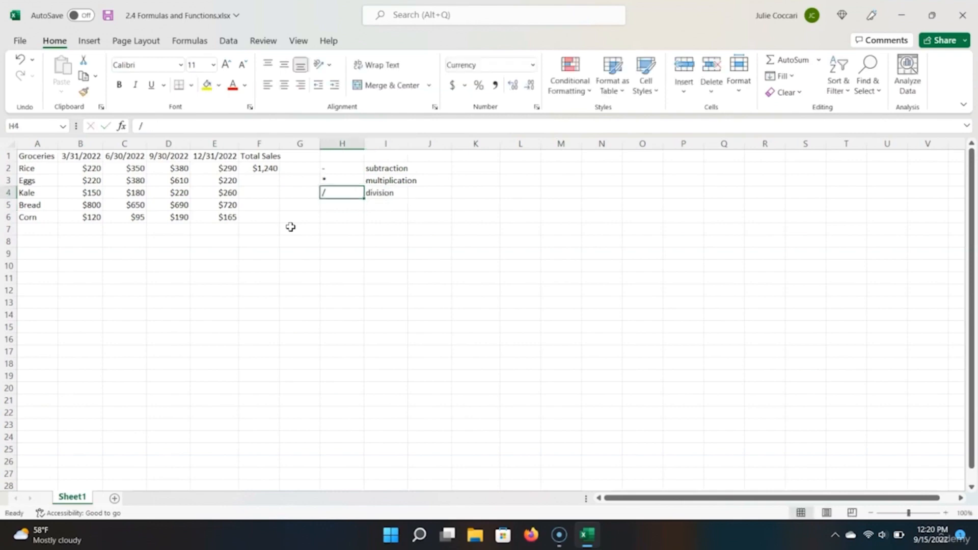
key("shift+Up")
key("shift+Up")
key("shift+Right")
key("shift+Right")
key("shift+Left")
key("Delete")
Step: Replace the addition formula in F2 with =SUM(B2:E2) for the Rice row
key("Left")
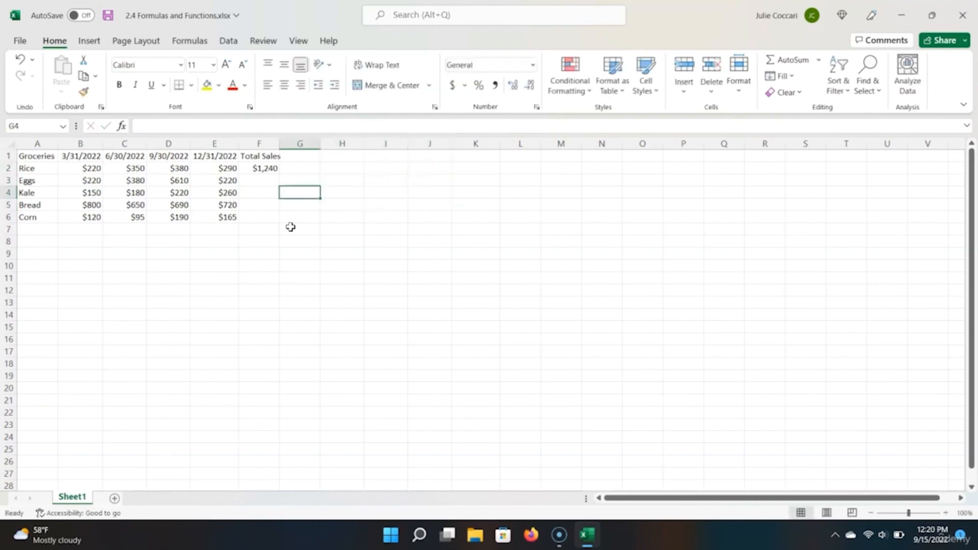
key("Left")
key("Up")
key("Up")
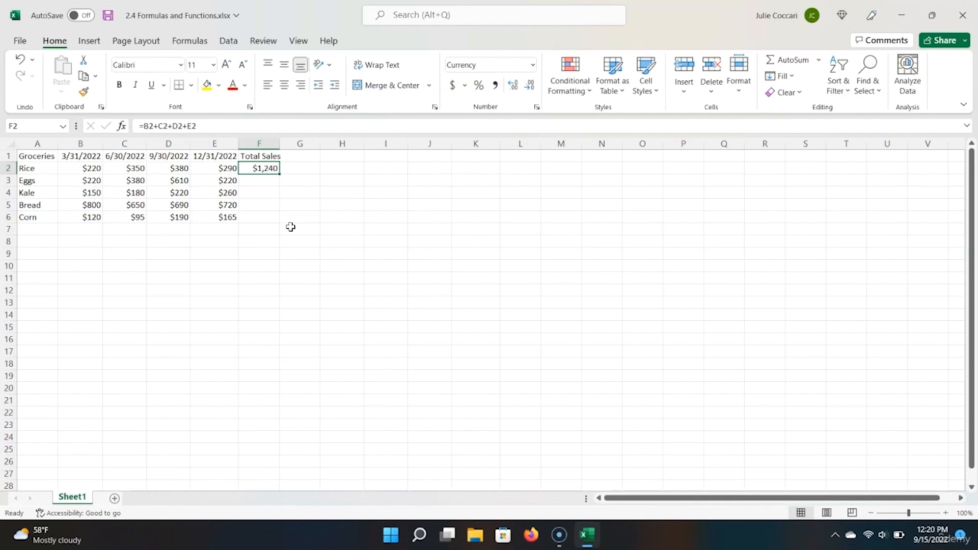
type("=")
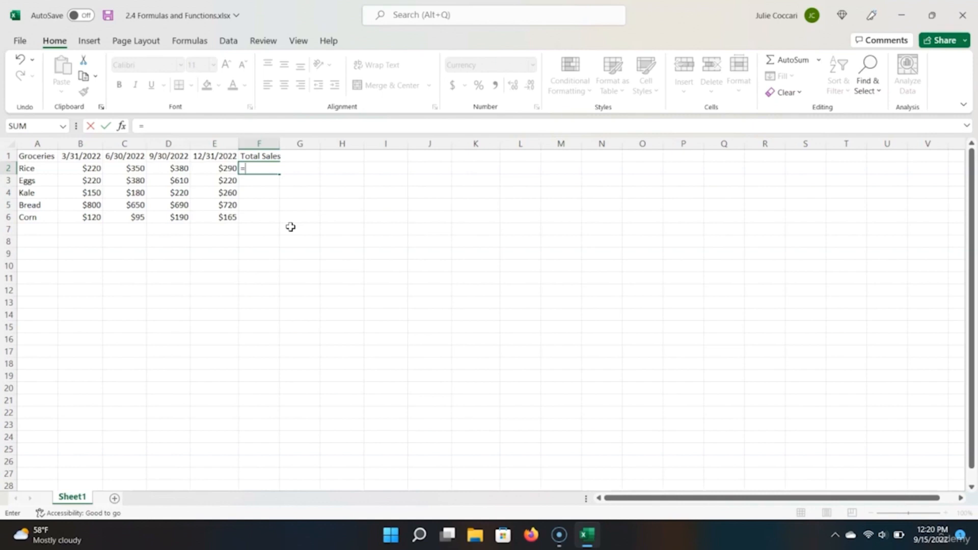
type("sum")
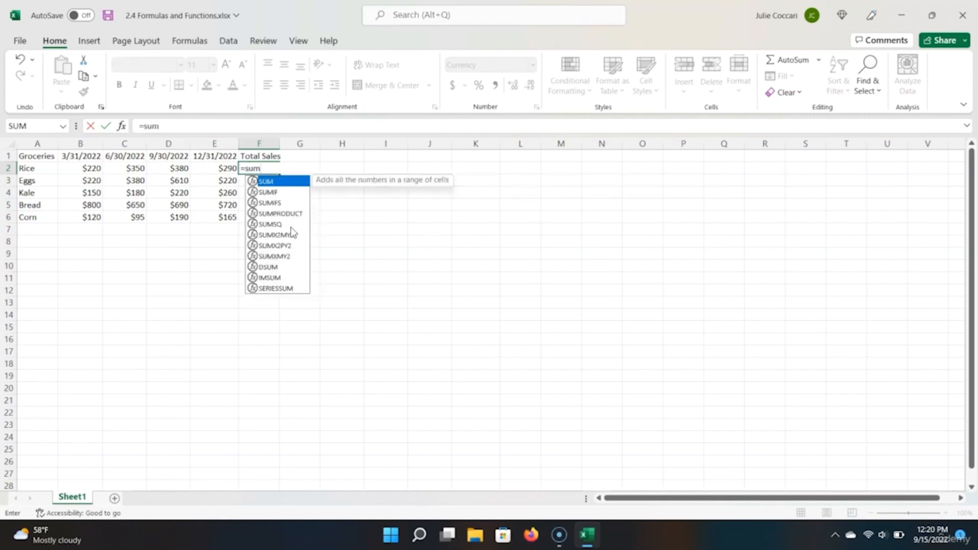
type("(")
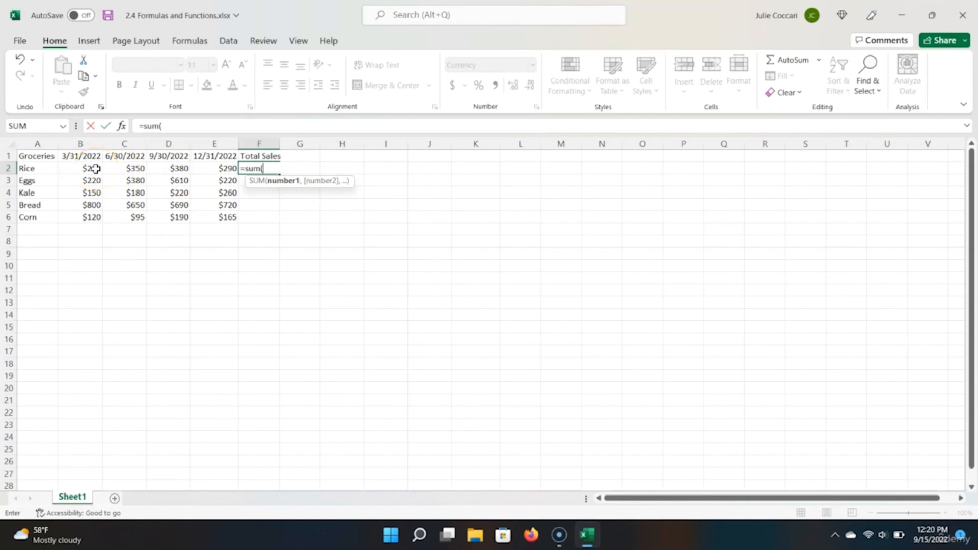
key("Left")
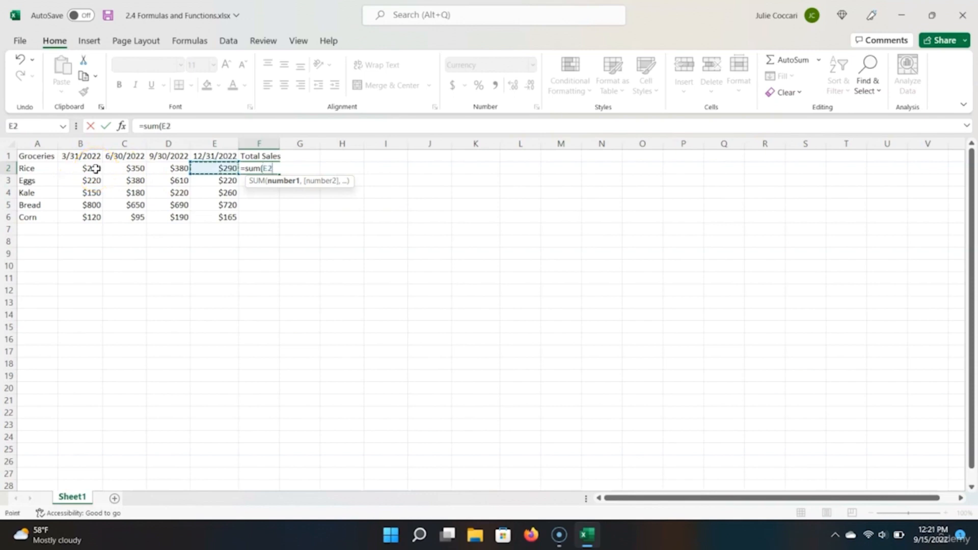
key("shift+Left")
key("shift+Left")
key("shift+Left")
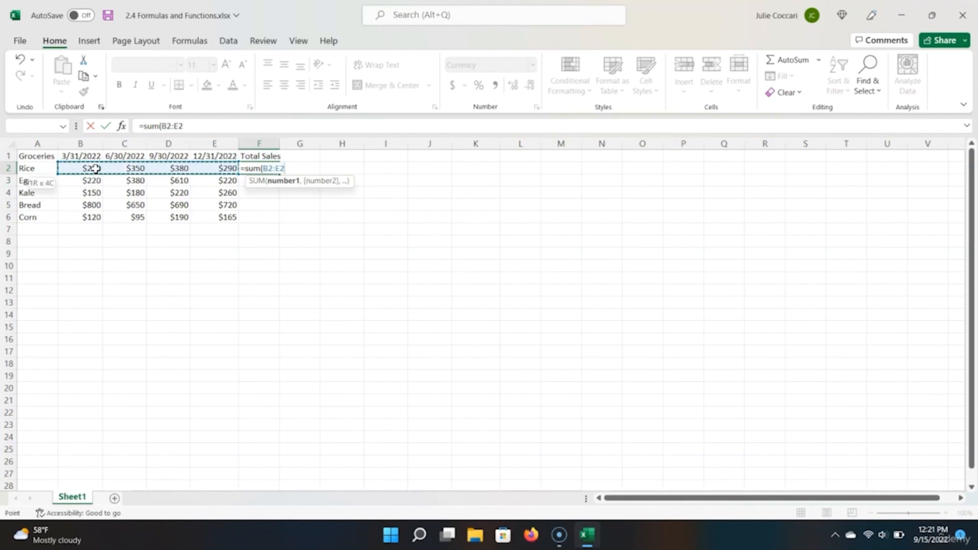
type(")")
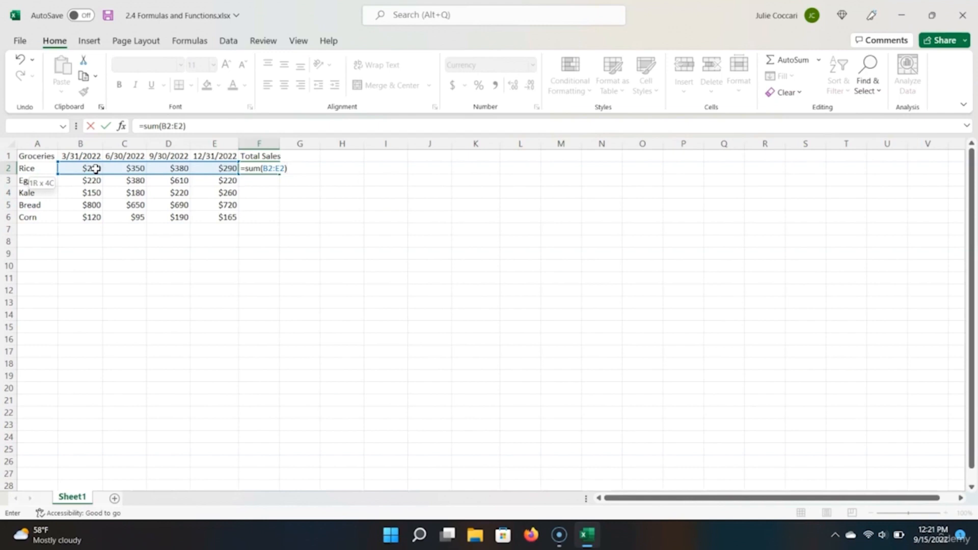
key("Return")
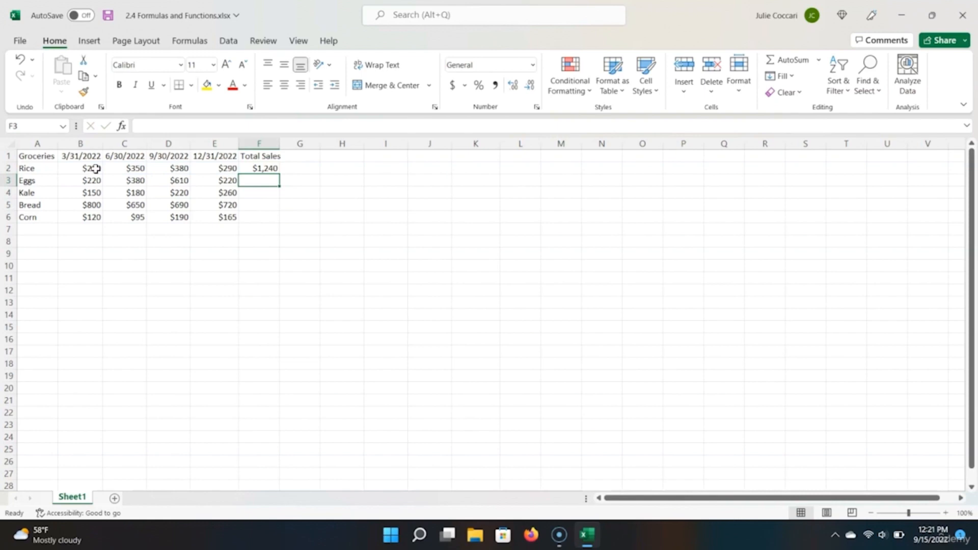
key("Up")
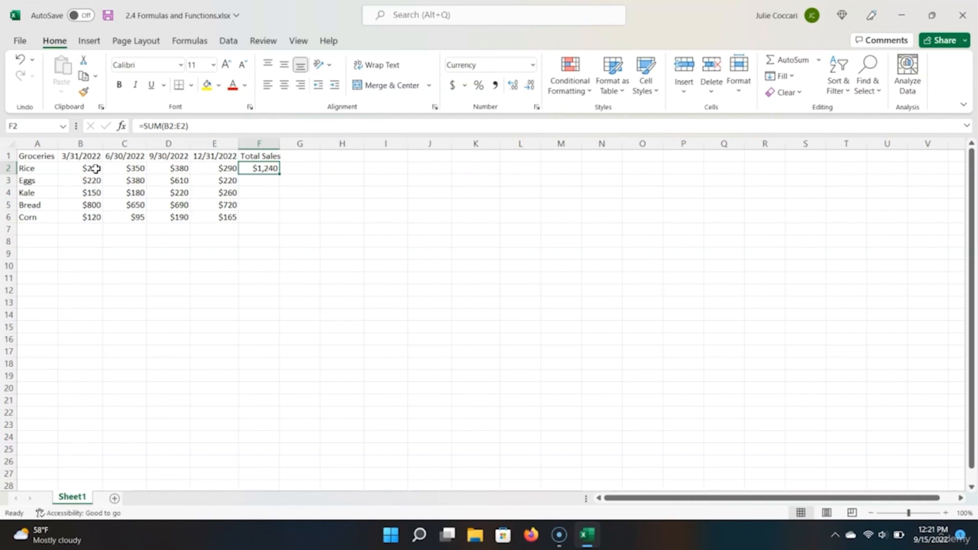
Step: Clear cell F2 and total the range B2:E2 there with AutoSum
key("Delete")
key("alt")
key("alt")
key("alt+equal")
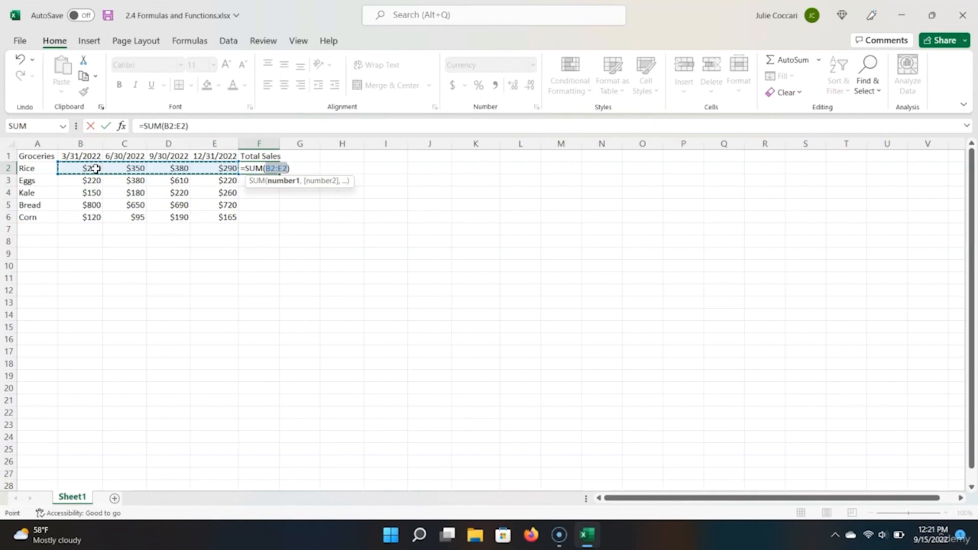
key("Return")
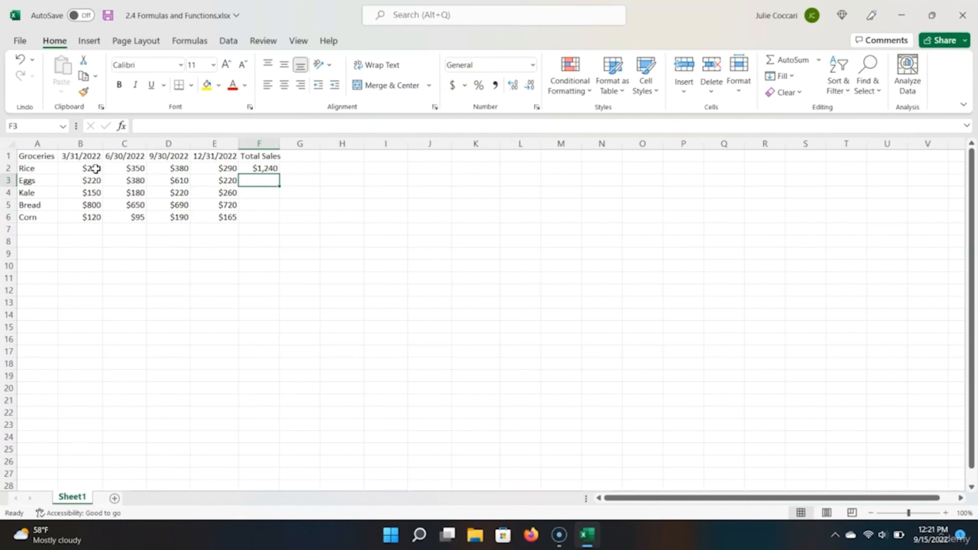
Step: Fill the Rice total formula from F2 down through F6 and check the range referenced by the Eggs formula in F3
left_click(265, 169)
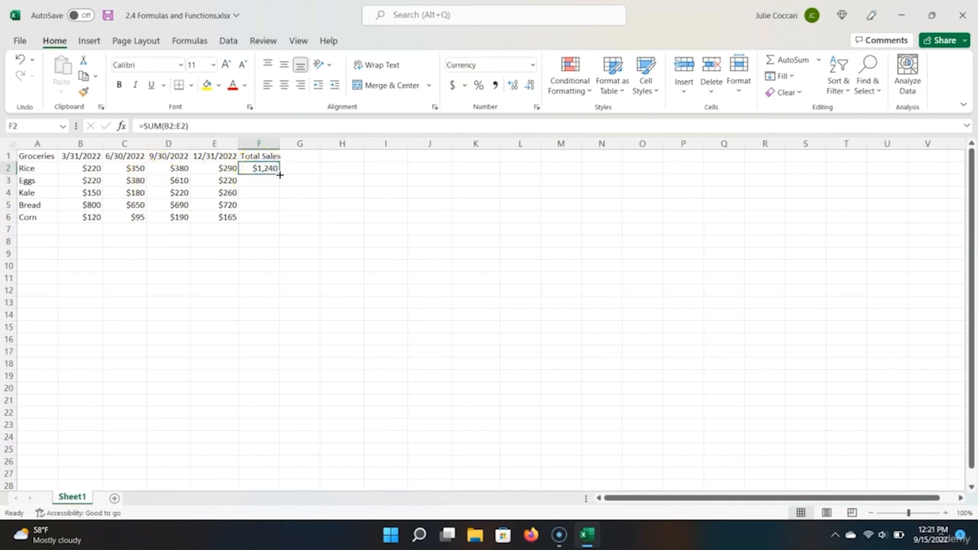
left_click_drag(280, 175, 286, 225)
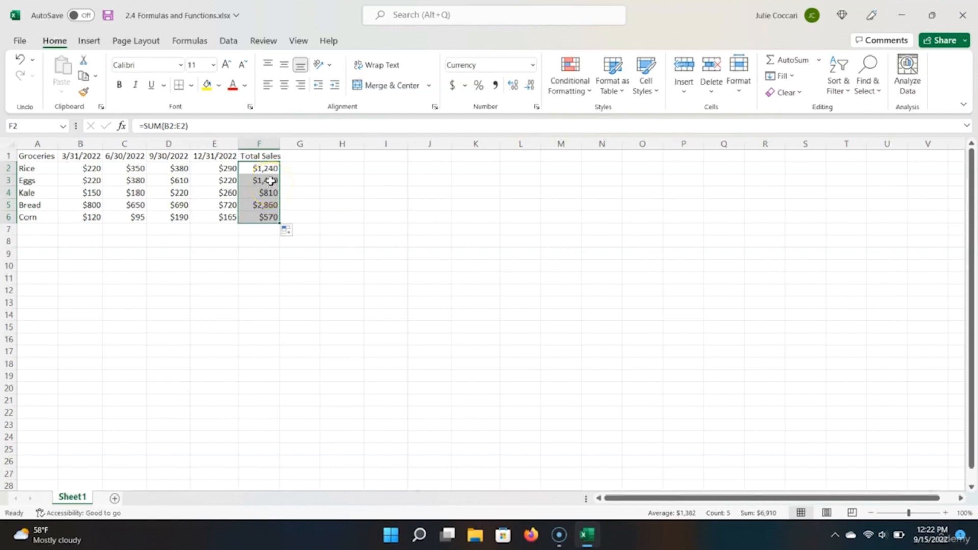
double_click(271, 182)
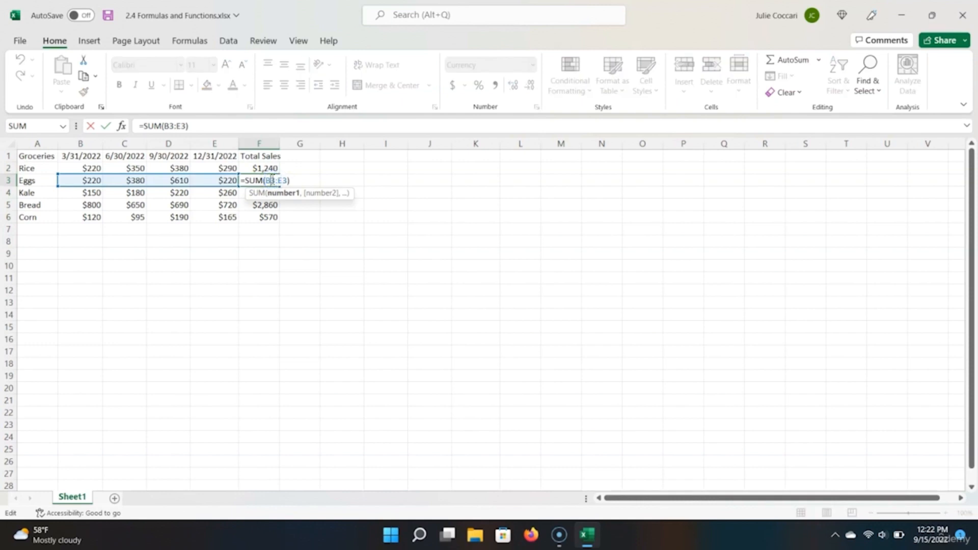
key("Return")
left_click(271, 179)
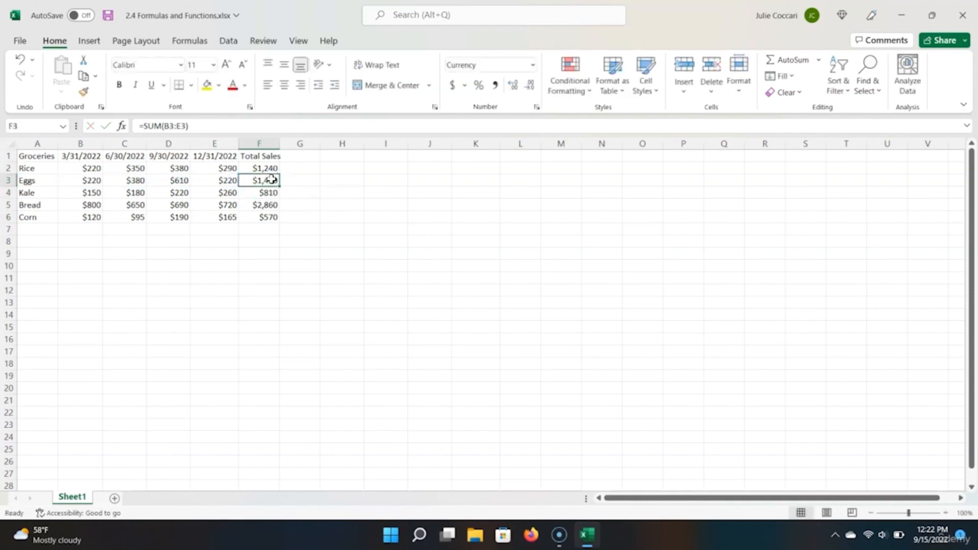
double_click(272, 179)
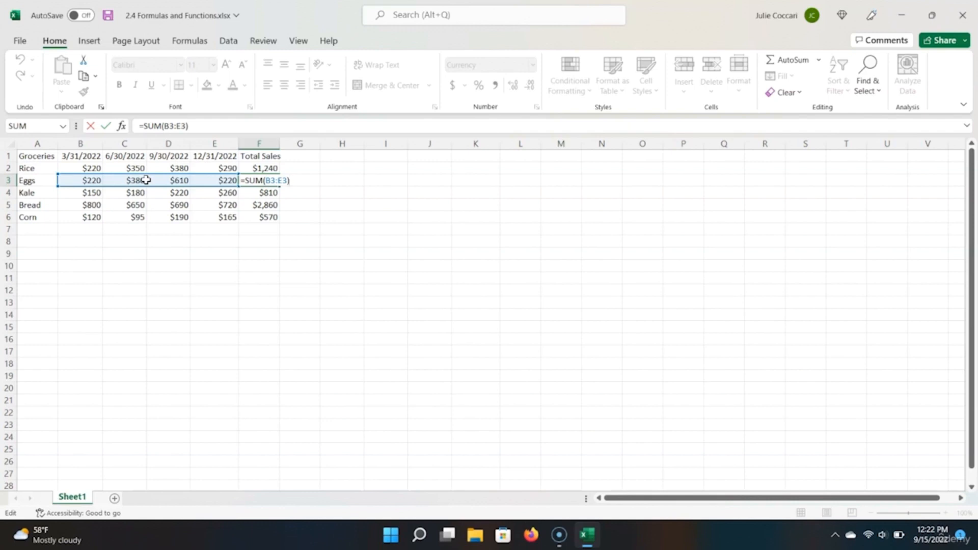
key("Return")
Step: Enter the heading Summary Table in cell E8 and the label Total Sales beneath it in E9
key("Down")
key("Down")
key("Down")
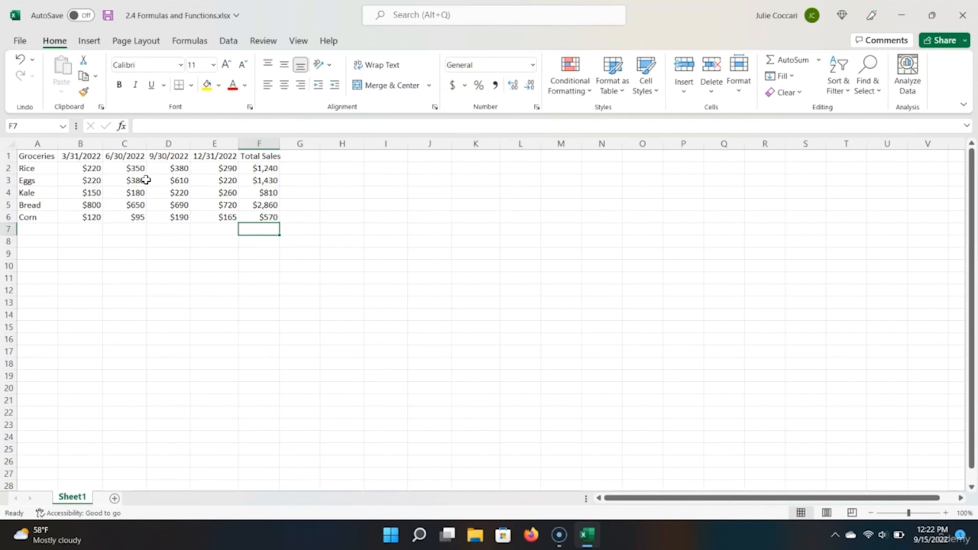
key("Left")
key("Down")
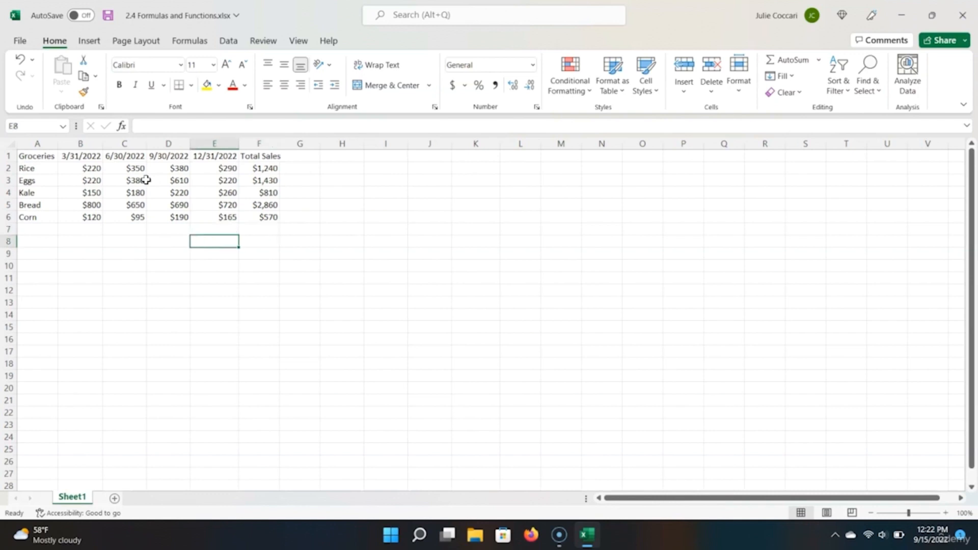
type("Summary")
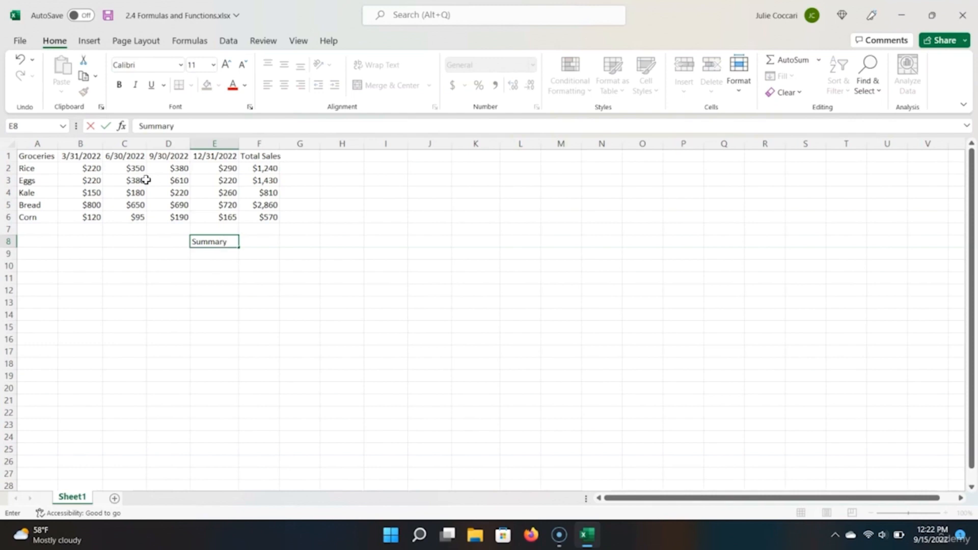
type(" Table")
key("Return")
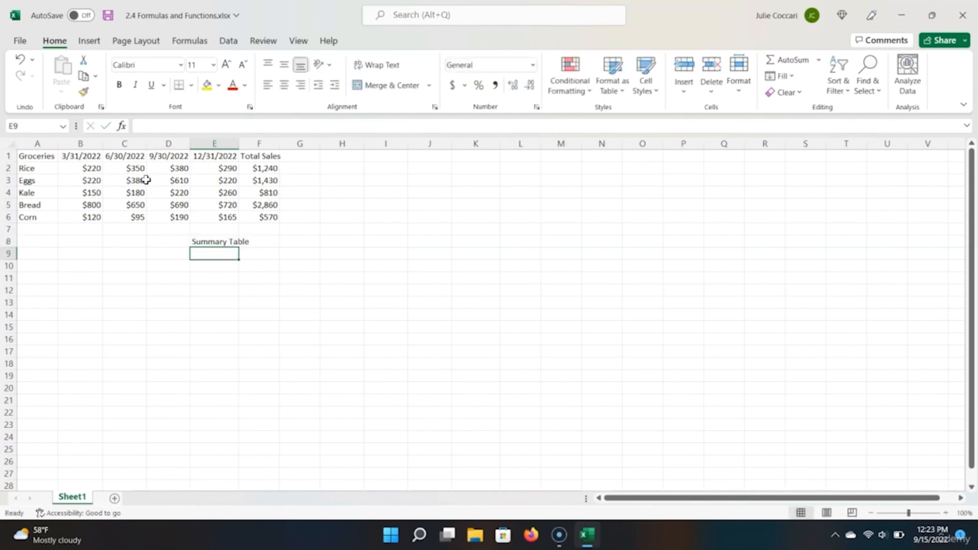
type("Tota")
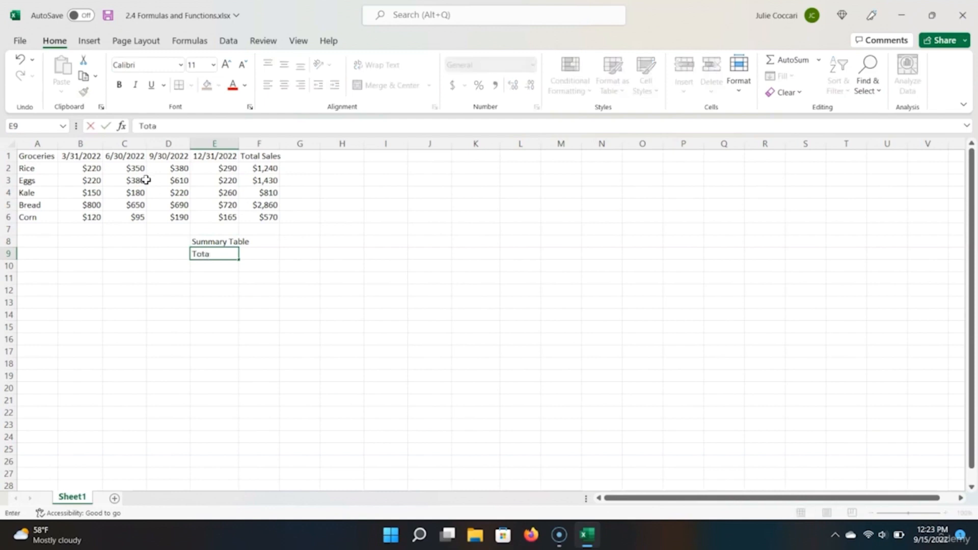
type("l Sales")
key("Tab")
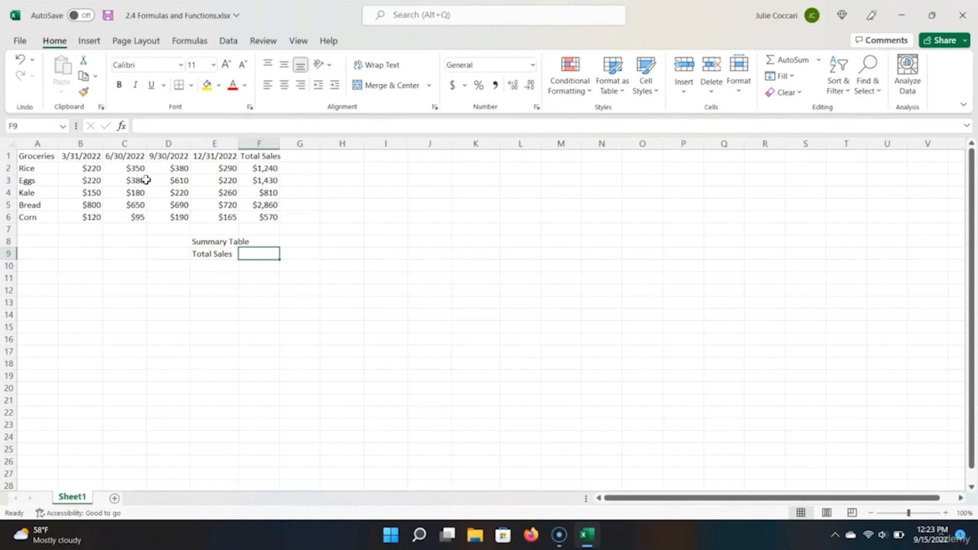
Step: Total all quarterly sales in F9 with =SUM(B2:E6), covering every item and quarter
type("=SUM(")
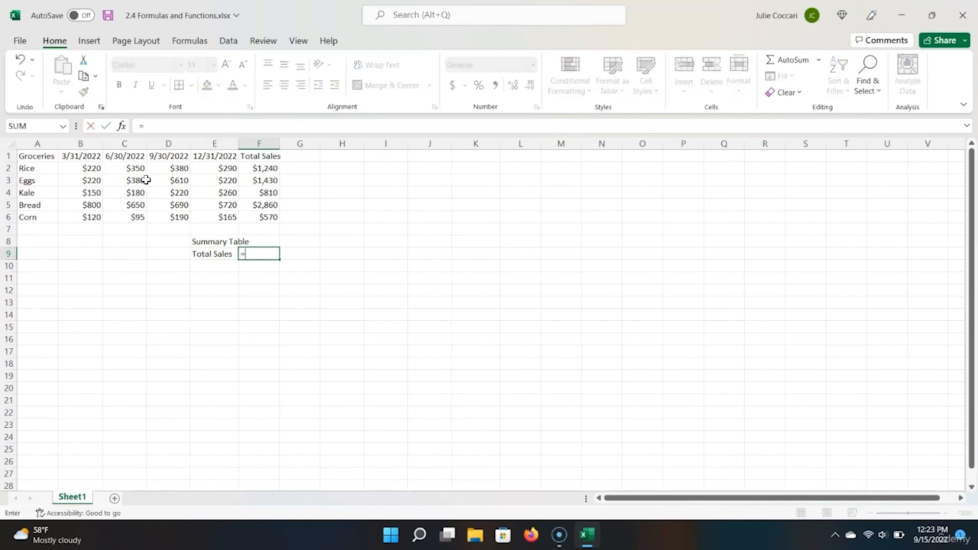
key("Left")
key("Up")
key("Up")
key("Up")
key("shift+Up")
key("shift+Up")
key("shift+Up")
key("shift+Up")
key("shift+Left")
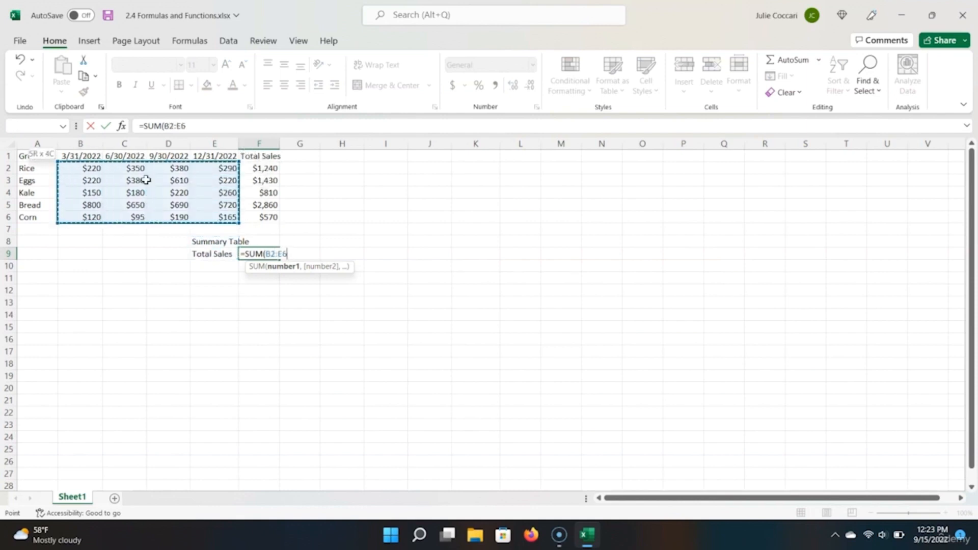
key("Return")
key("Up")
key("Right")
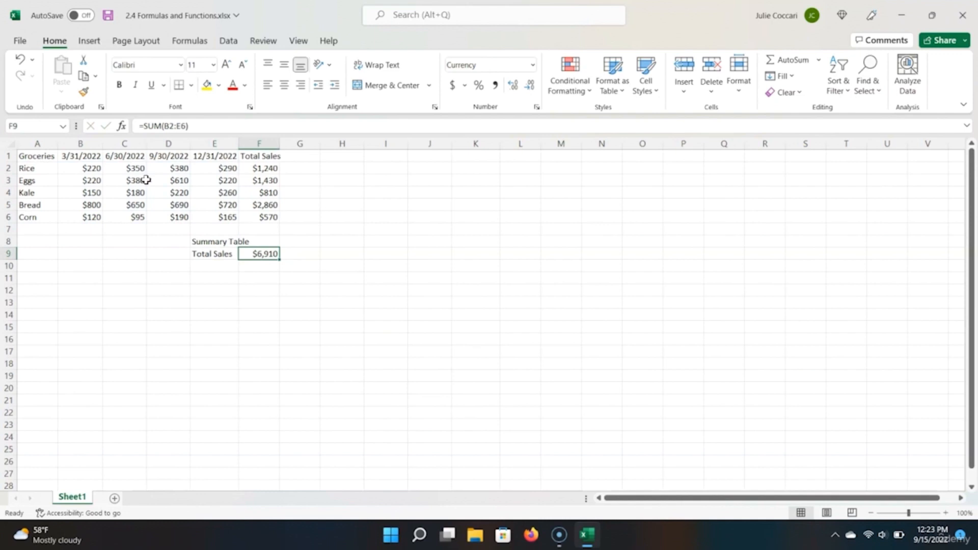
Step: Replace the formula in F9 with =SUM(F2:F6) to add up the items' Total Sales column
type("=SUM(")
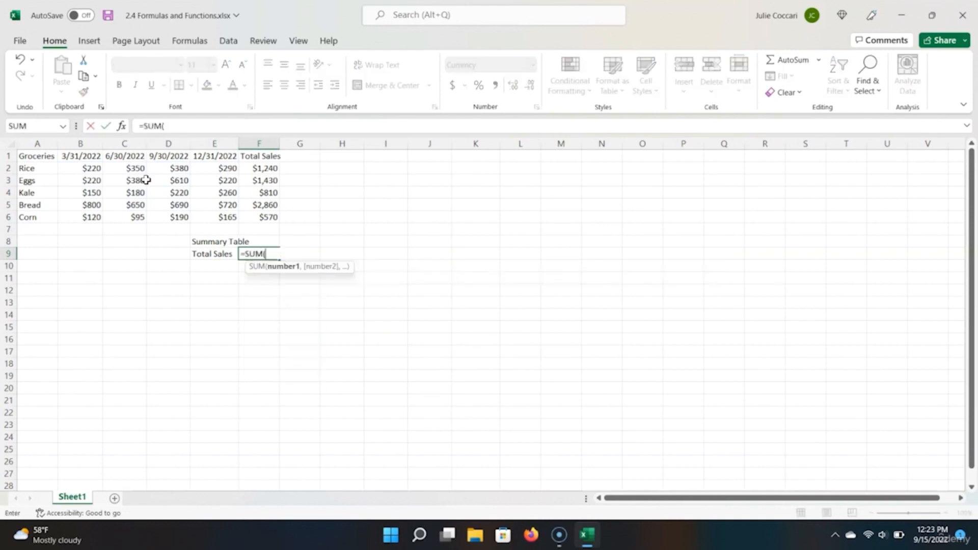
key("Up")
key("Up")
key("Up")
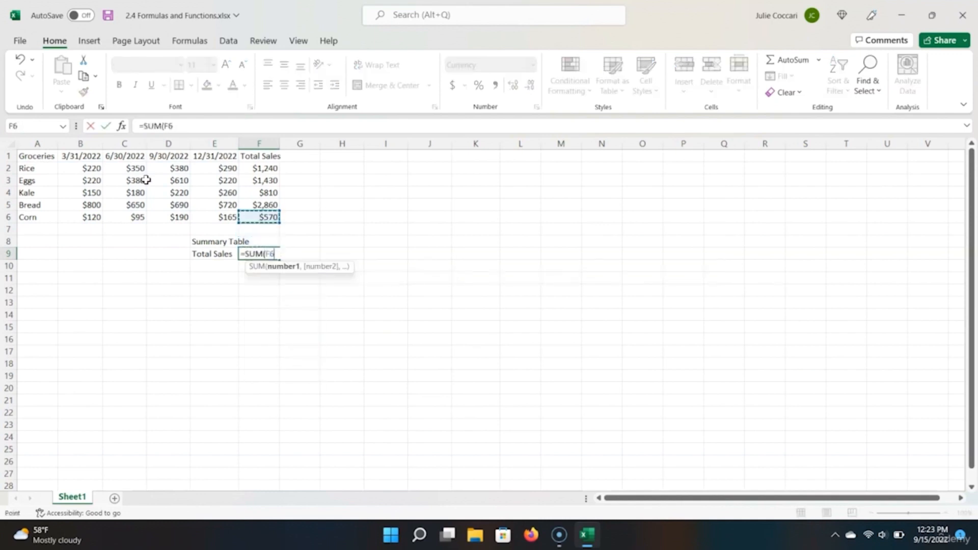
key("shift+Up")
key("shift+Up")
key("shift+Up")
key("shift+Up")
type(")")
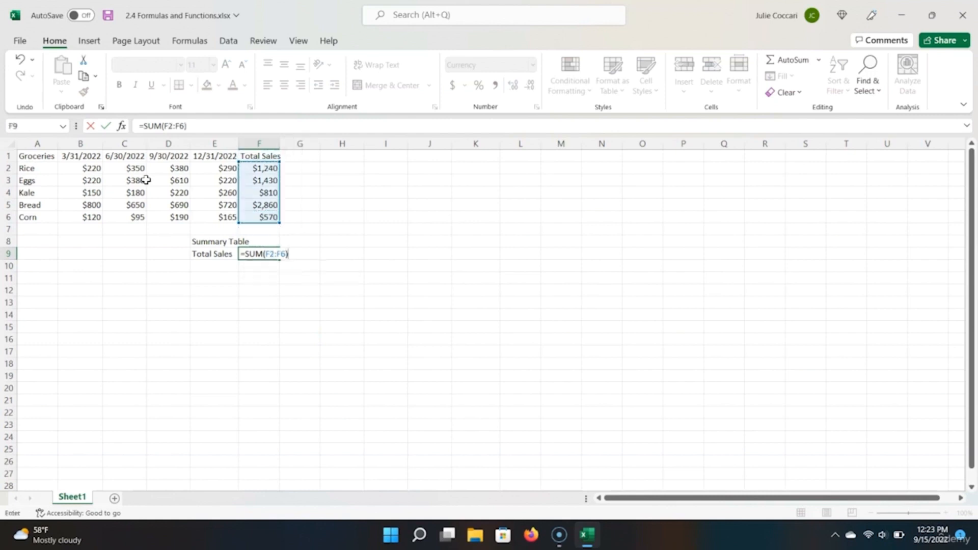
key("Return")
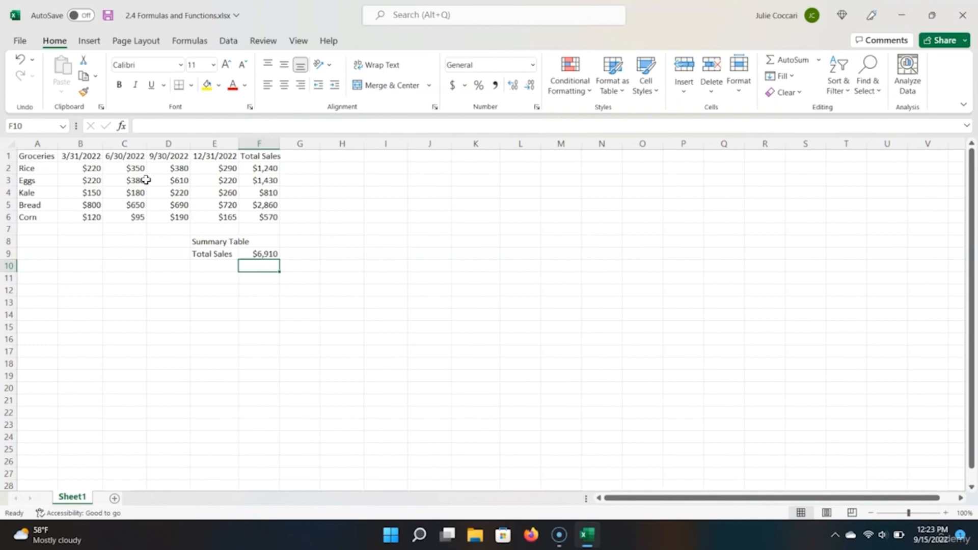
Step: Add the column heading Percentage of Sales in cell G1, beside Total Sales
key("ctrl+Up")
key("ctrl+Up")
key("ctrl+Up")
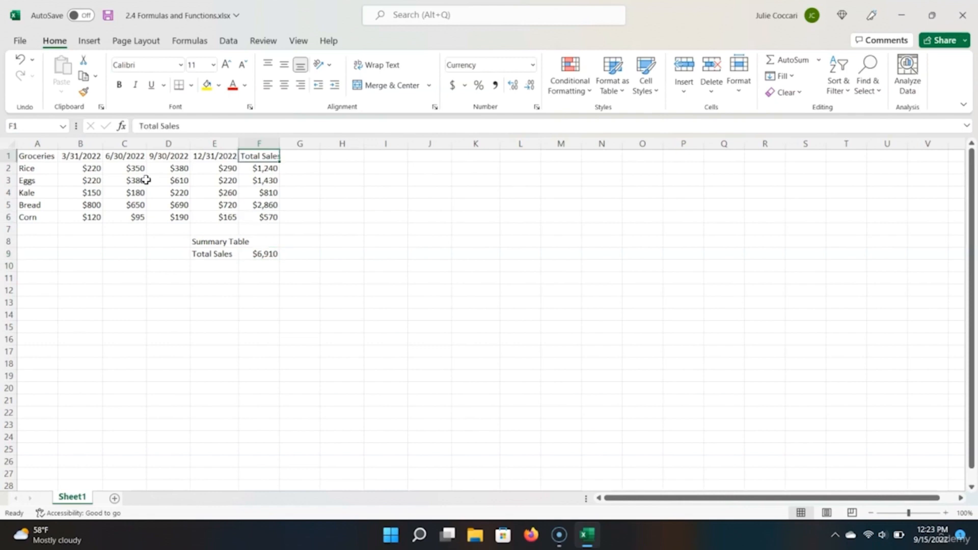
key("Right")
type("Percentage of Sale")
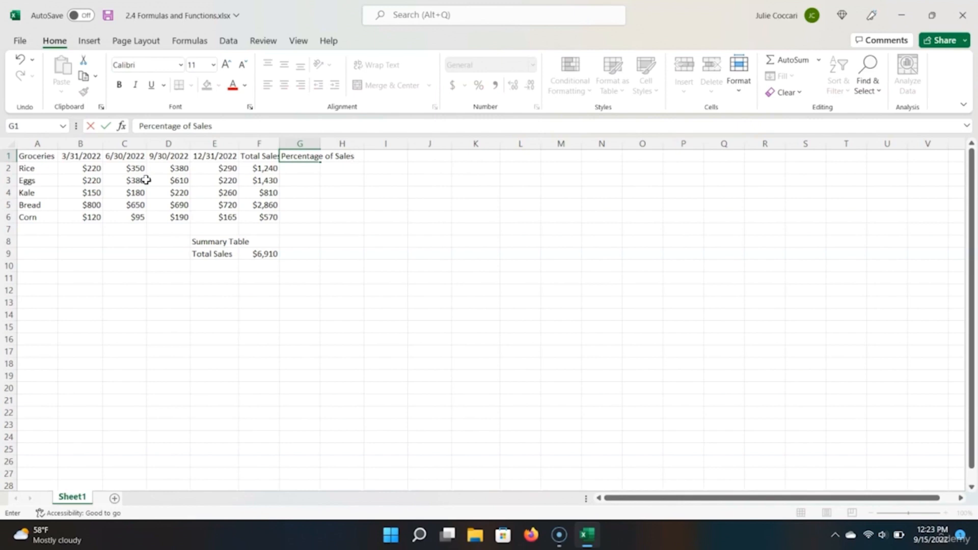
key("Return")
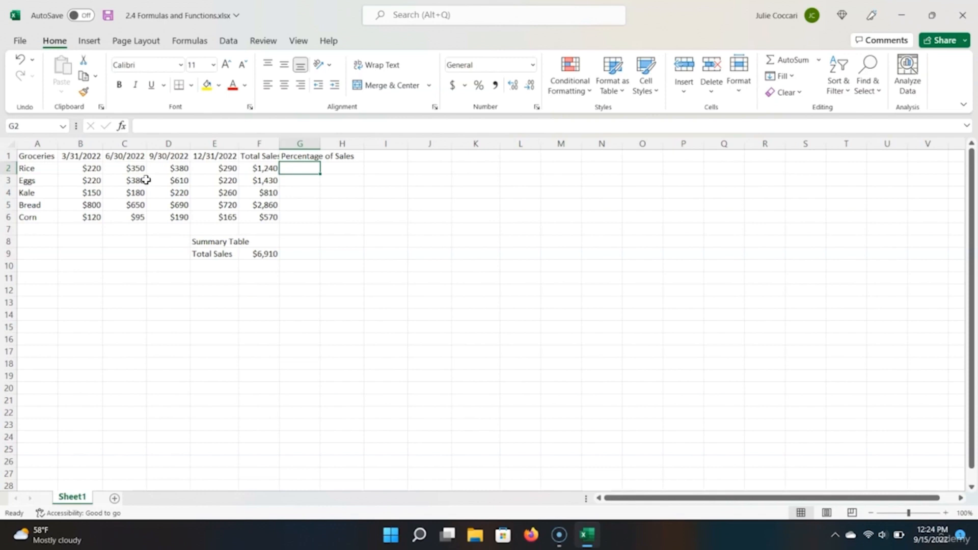
Step: Calculate the Rice share of sales in G2 with the formula =F2/F9
type("=")
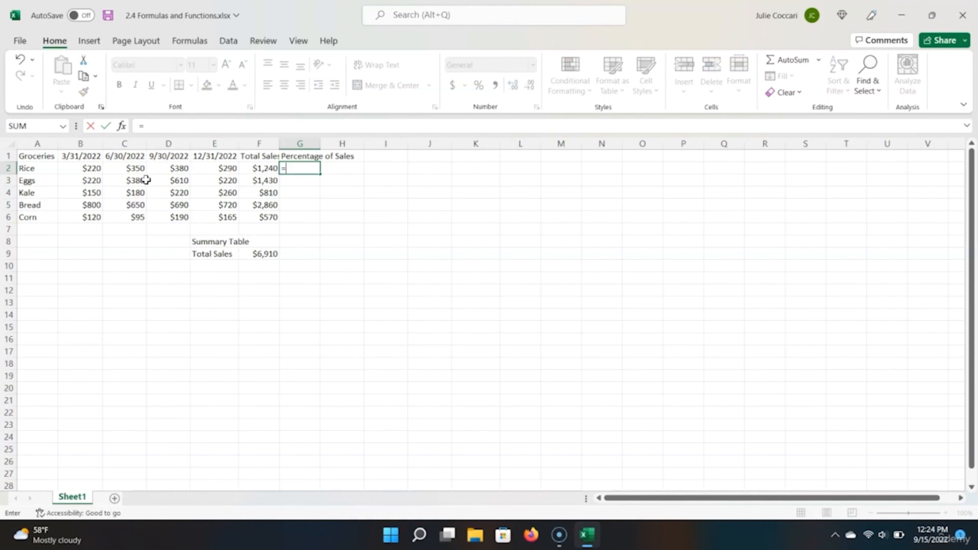
key("Left")
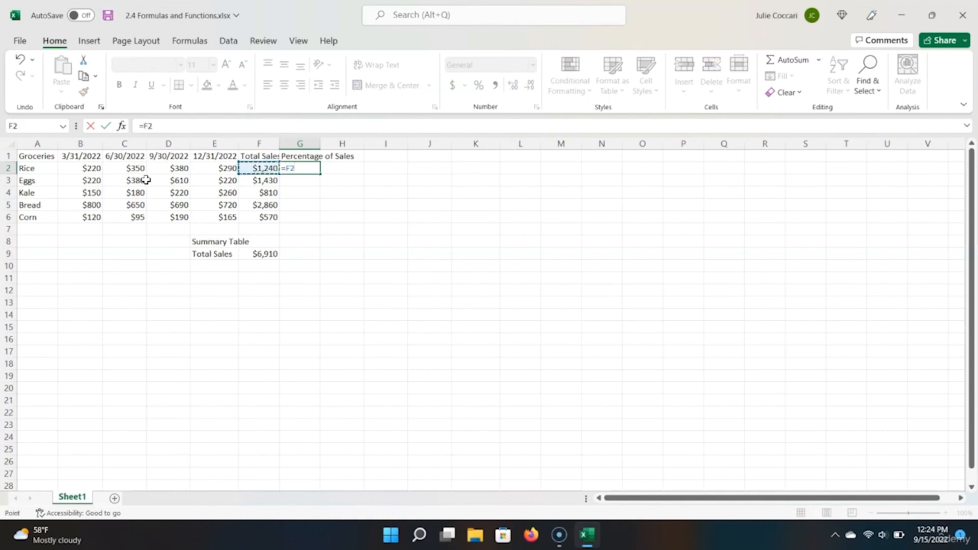
type("/")
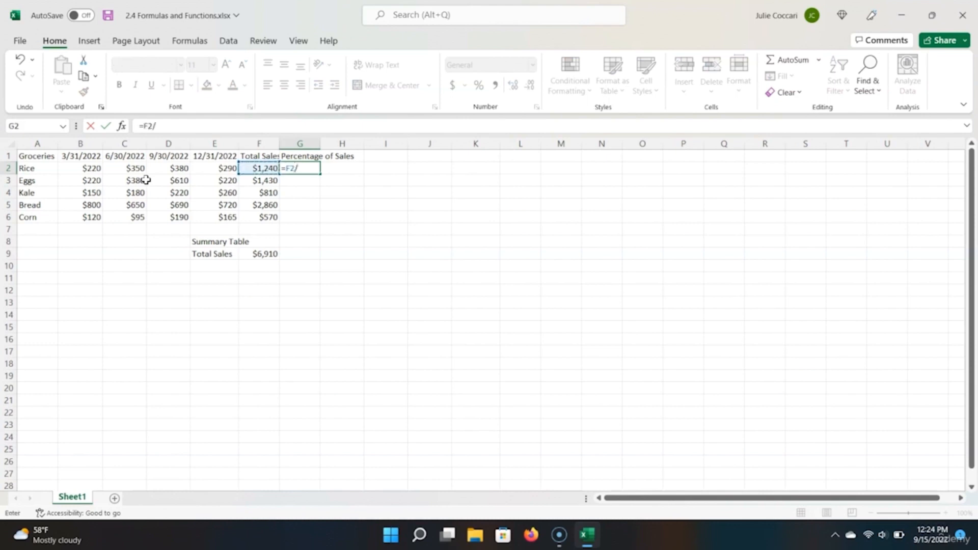
left_click(244, 253)
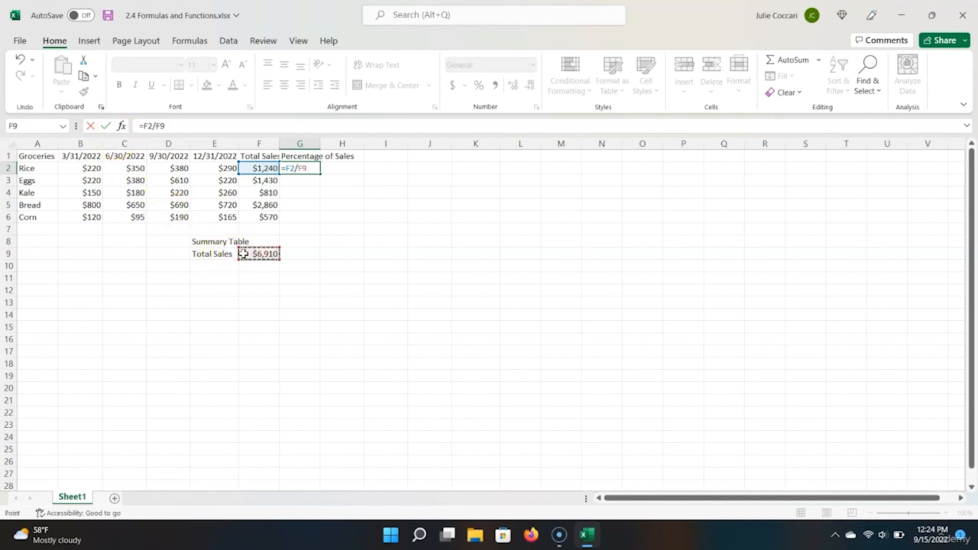
key("Return")
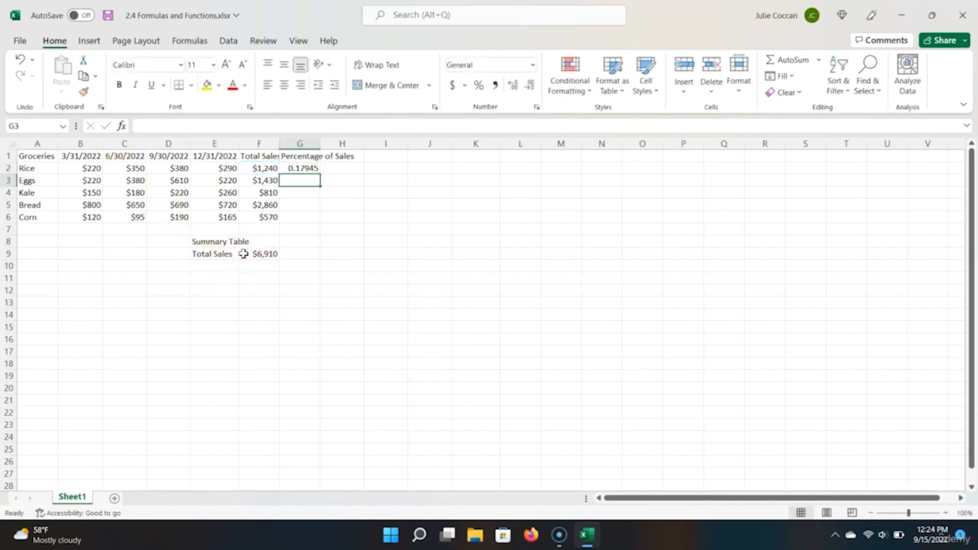
Step: Apply the Percentage number format to the Rice share in G2
key("Up")
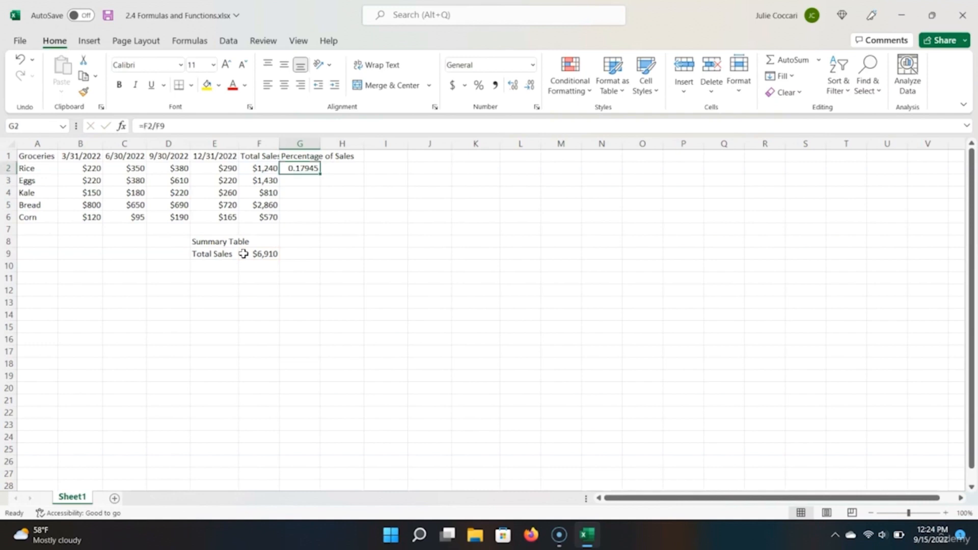
left_click(532, 64)
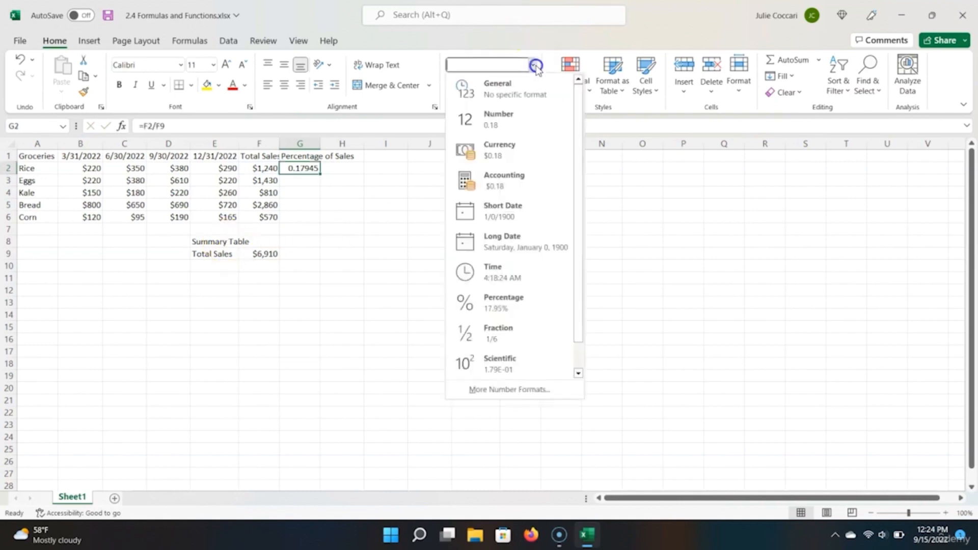
left_click(516, 301)
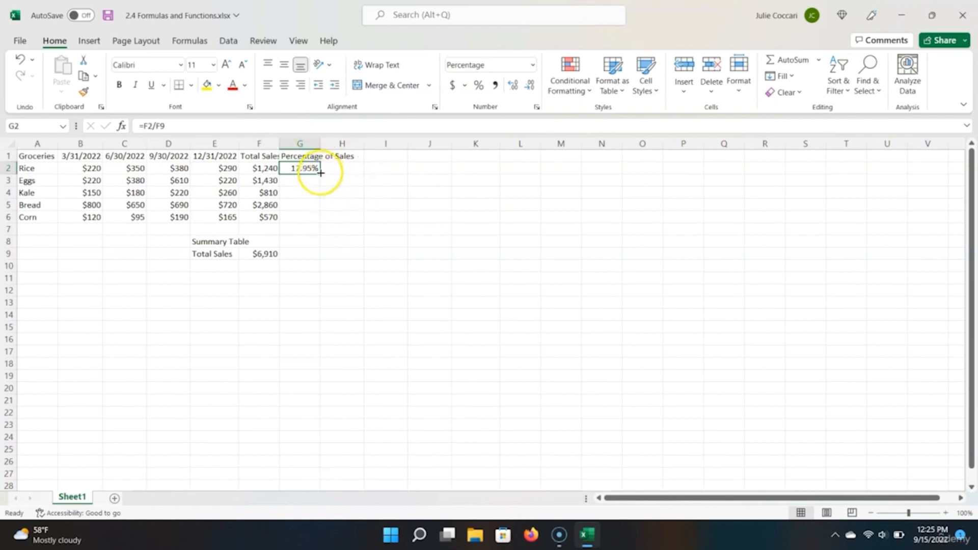
Step: Fill the G2 formula down through G6 and inspect the cell references in the Eggs formula in G3
left_click_drag(317, 185, 312, 220)
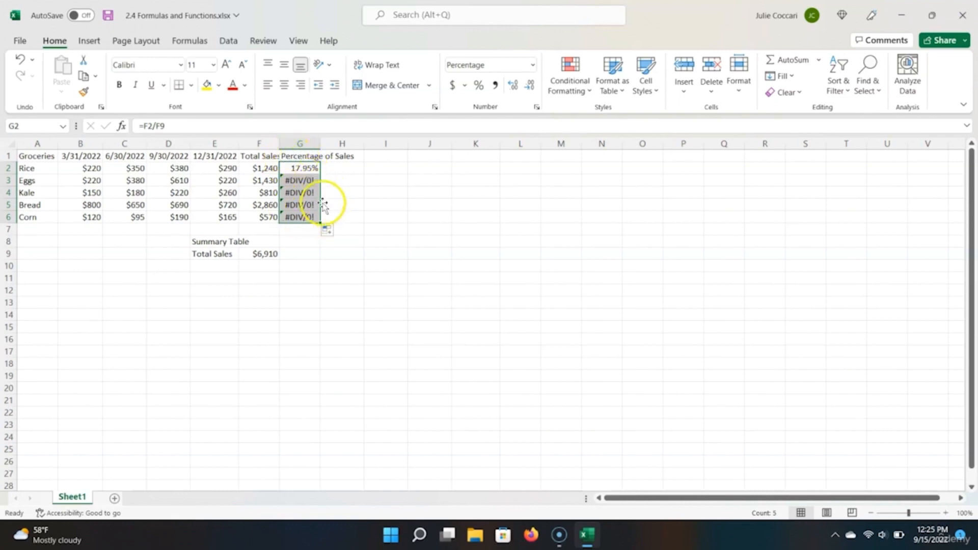
left_click(305, 182)
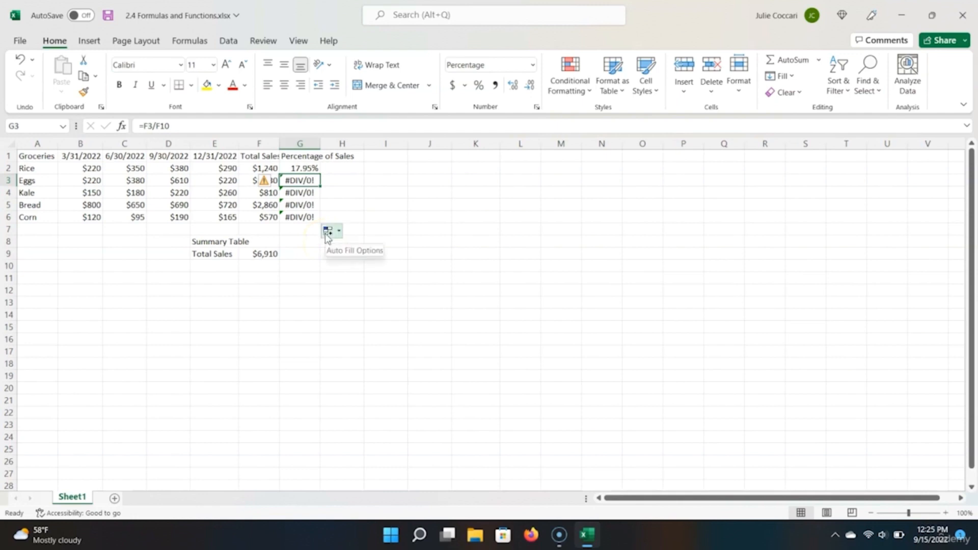
left_click(303, 170)
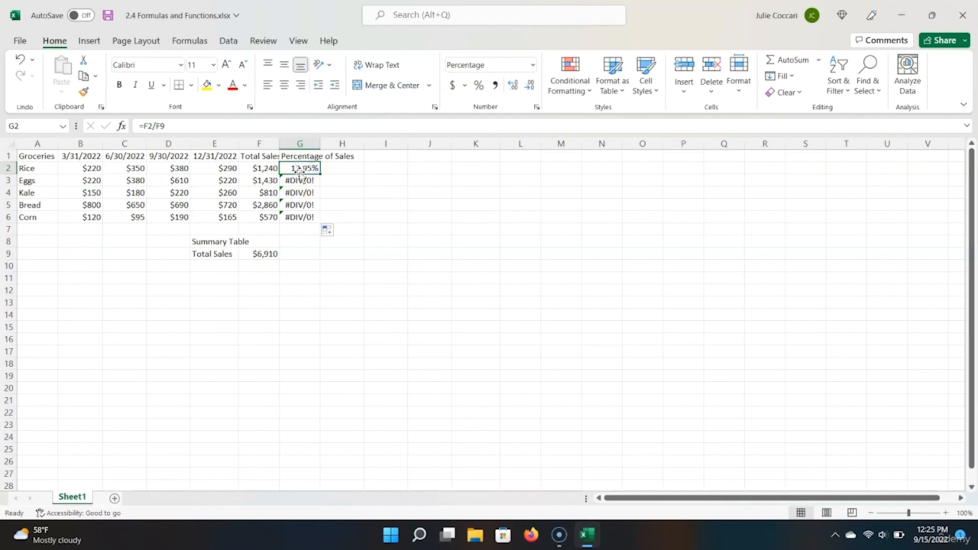
left_click(300, 173)
left_click(302, 179)
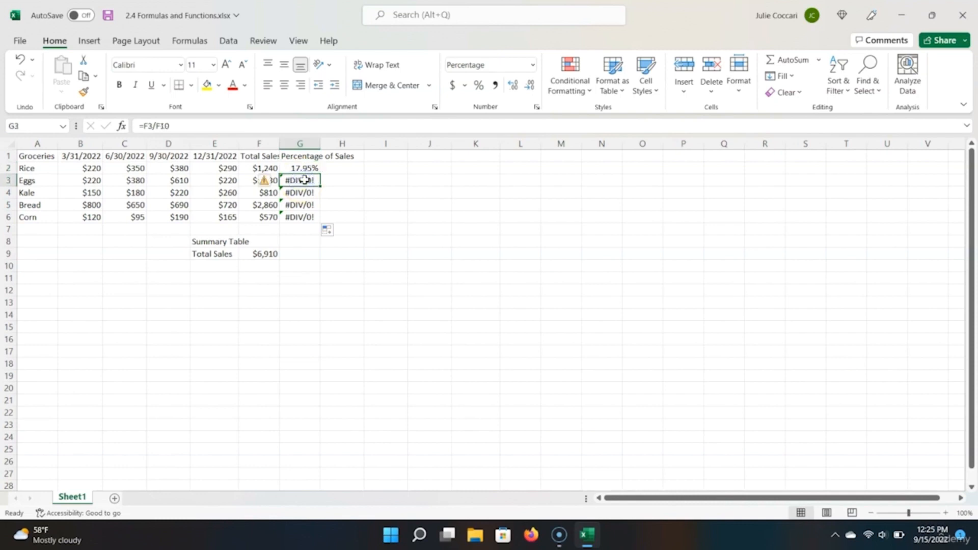
double_click(304, 180)
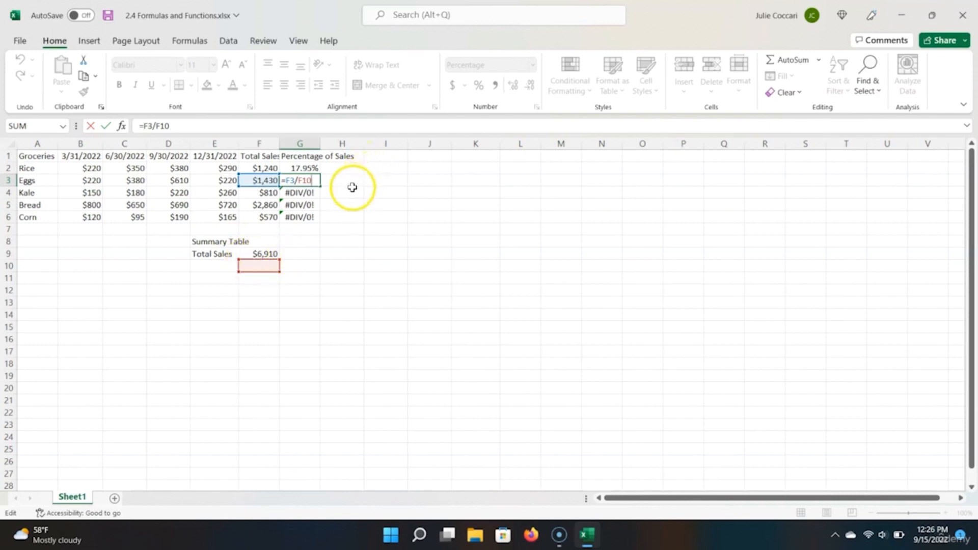
Step: Make the divisor in G2 absolute so the formula reads =F2/$F$9, and refill it down through G6
left_click(307, 168)
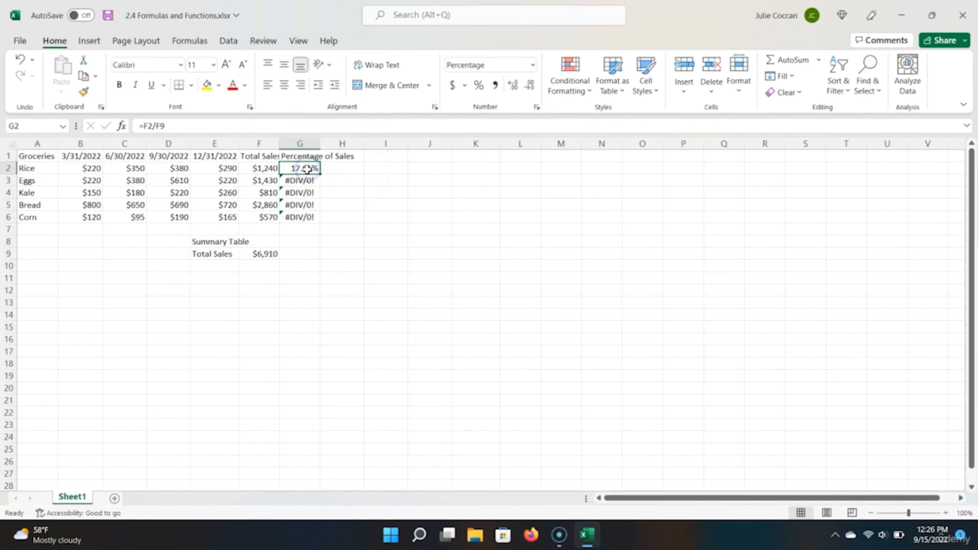
double_click(300, 169)
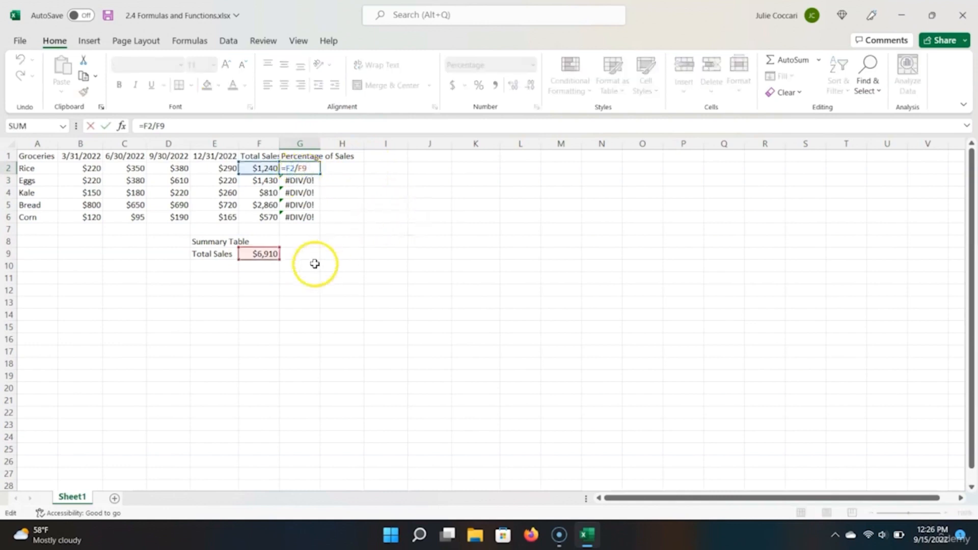
type("$F")
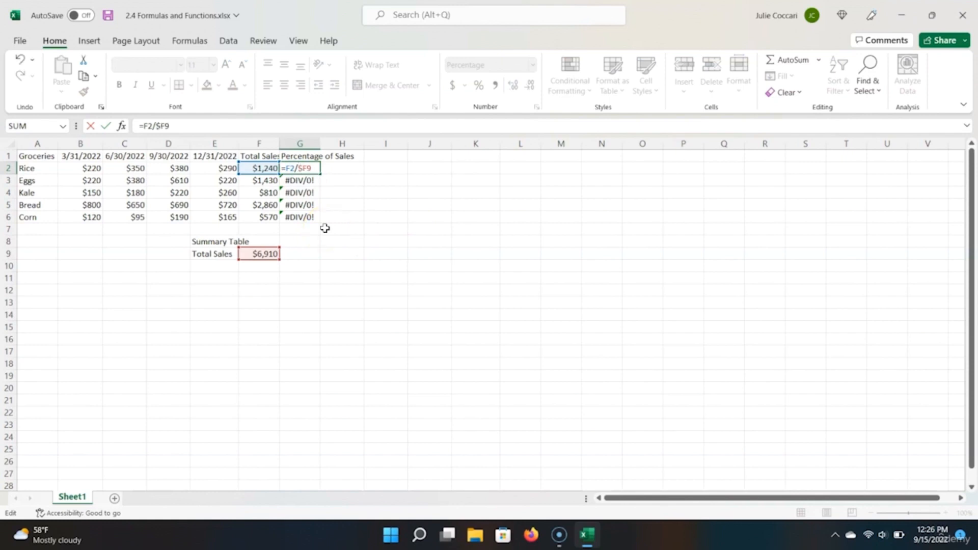
type("$")
key("Return")
key("Up")
left_click_drag(320, 174, 323, 226)
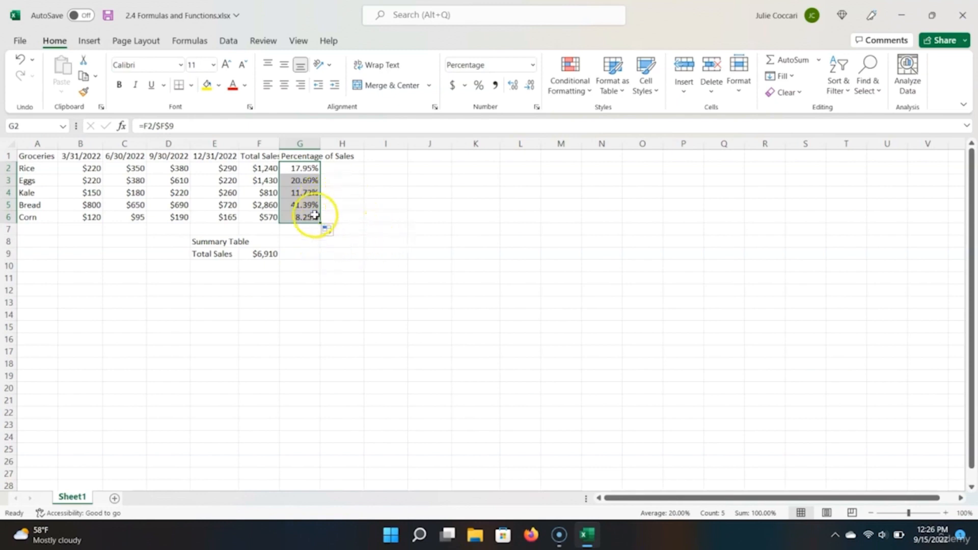
Step: Examine which cells the refilled Eggs percentage formula in G3 references
left_click(309, 180)
double_click(309, 179)
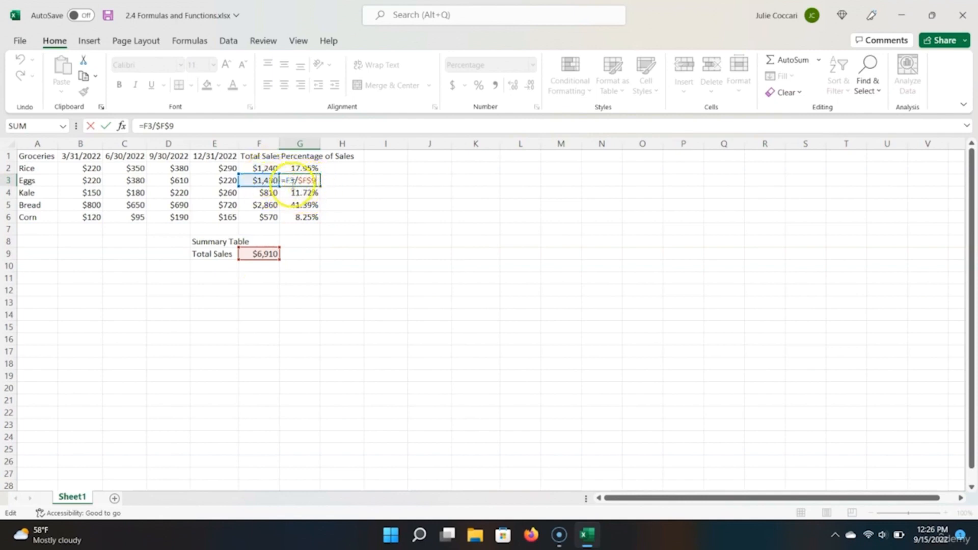
left_click(292, 181)
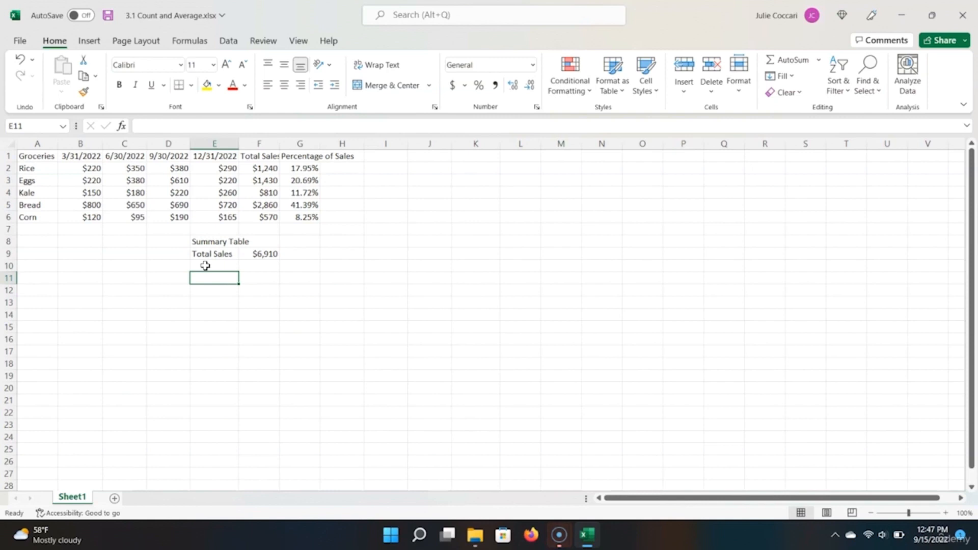
Step: In the 3.1 Count and Average workbook, add the label Periods Count in E10 under Total Sales
left_click(205, 265)
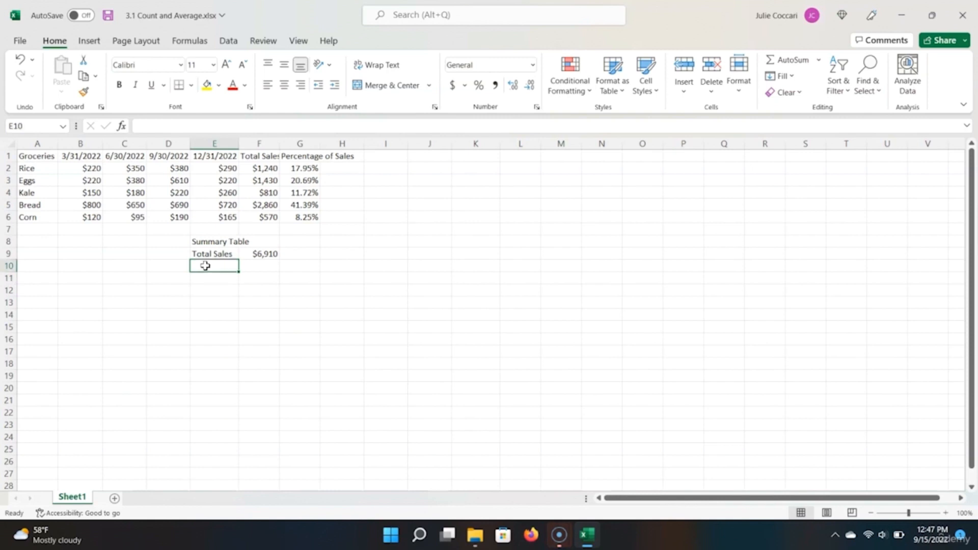
type("Peri")
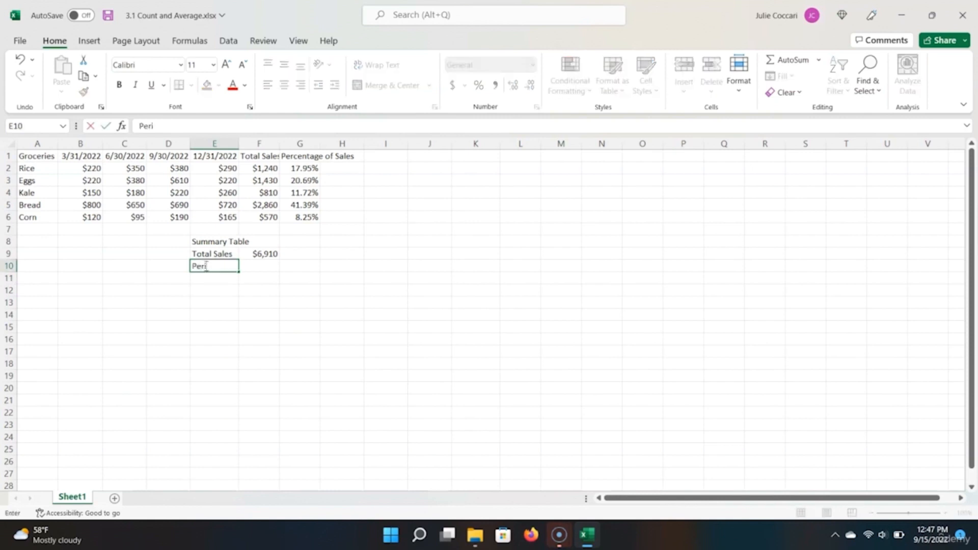
type("ods Count")
key("Tab")
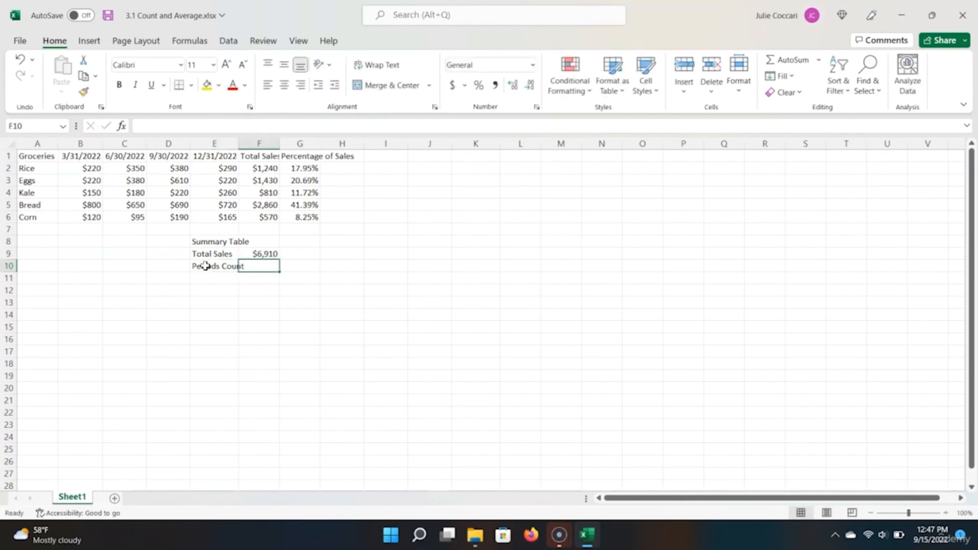
Step: Count the quarterly date headers by entering =COUNT(B1:E1) in F10 beside Periods Count
type("=")
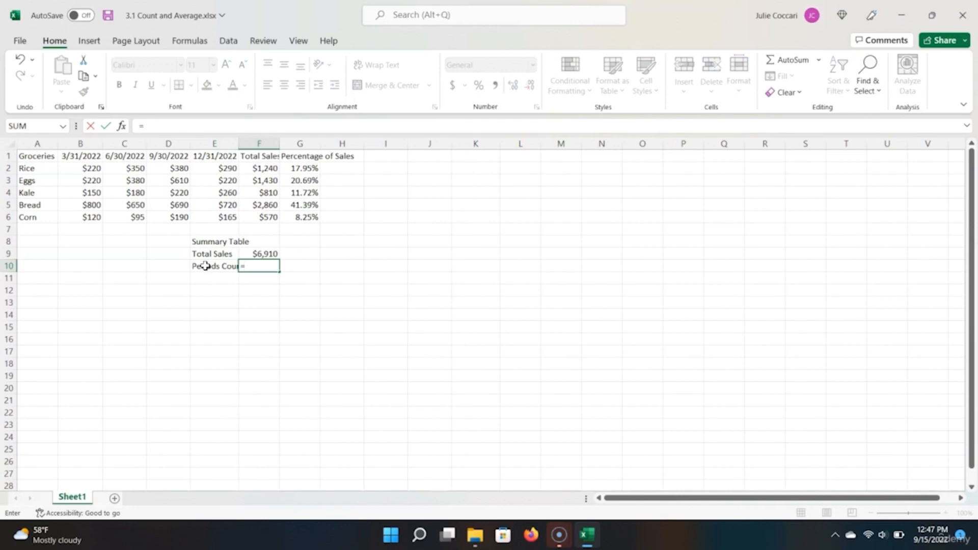
type("count")
key("Tab")
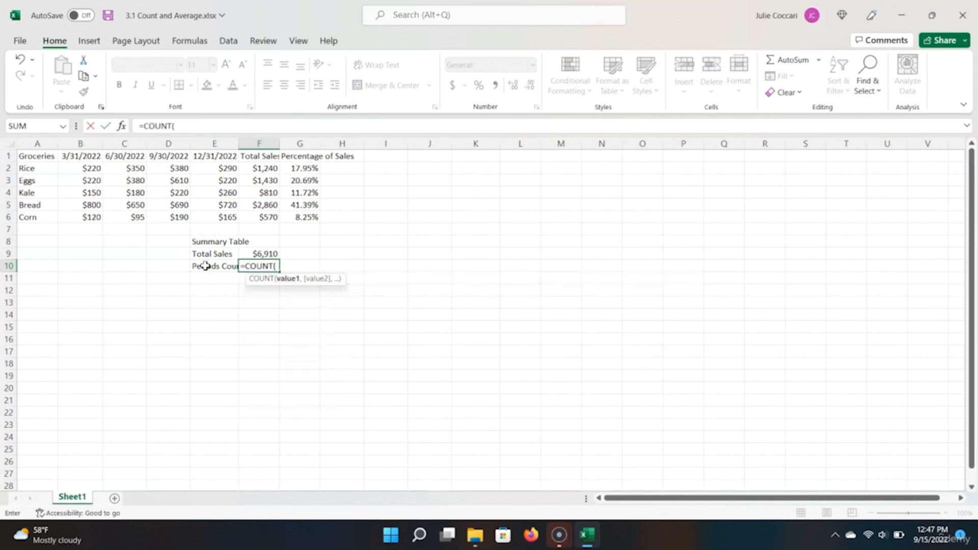
key("Up")
key("Up")
key("Up")
key("Up")
key("Up")
key("Up")
key("Up")
key("Up")
key("Up")
key("Left")
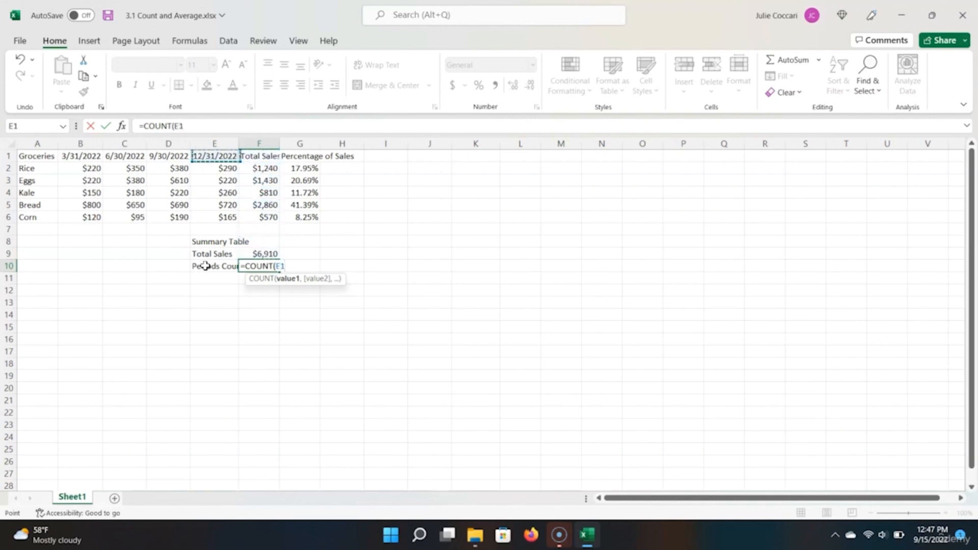
key("shift+Left")
key("shift+Left")
key("shift+Left")
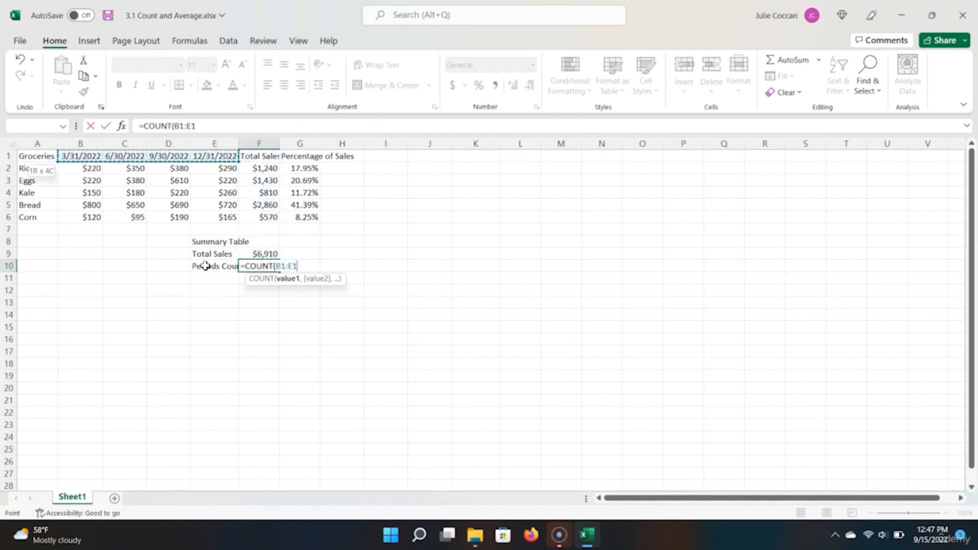
type(")")
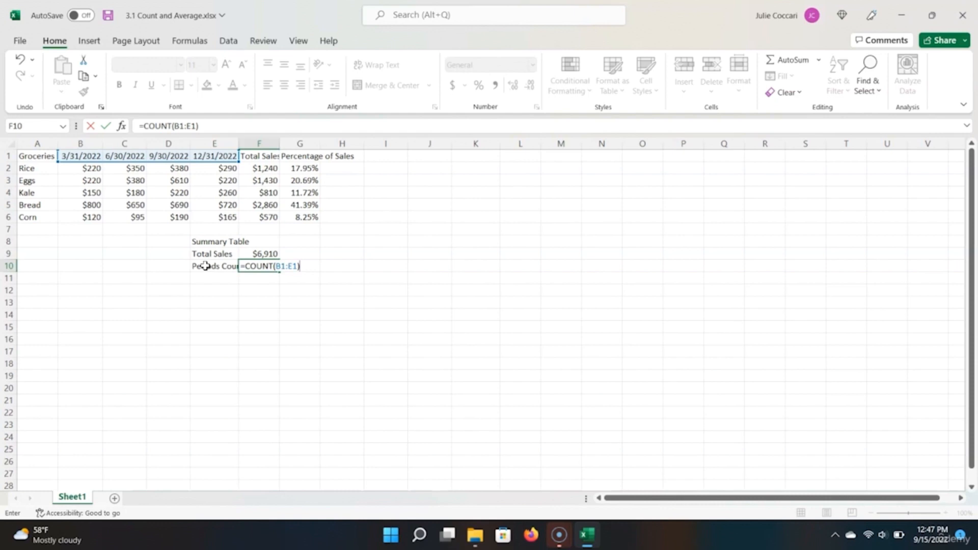
key("Return")
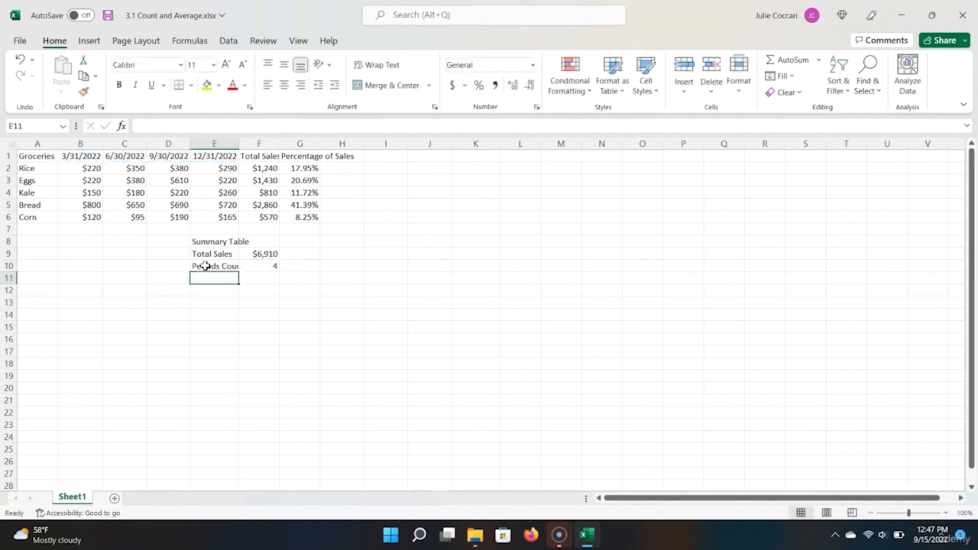
Step: Clear the Periods Count label and its count formula from E10:F10
left_click(206, 266)
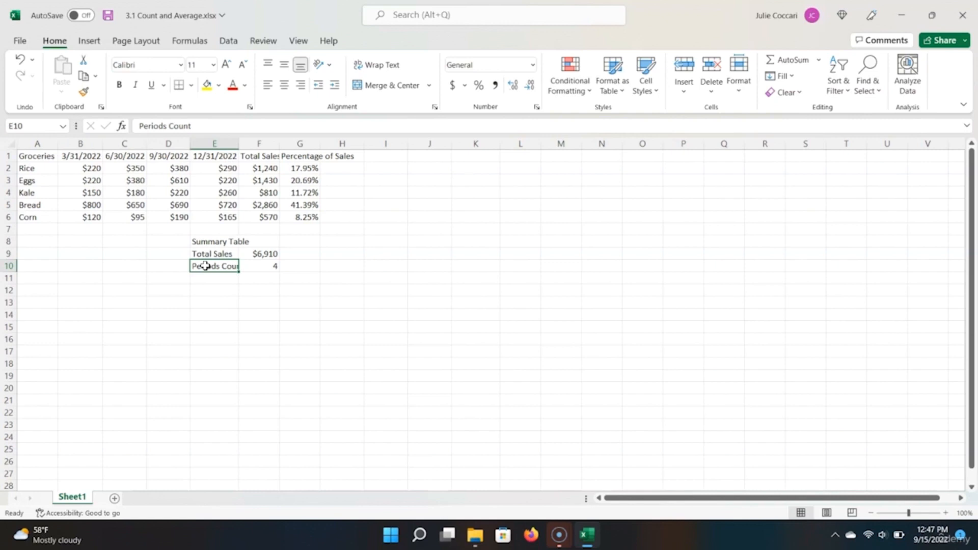
key("shift+Right")
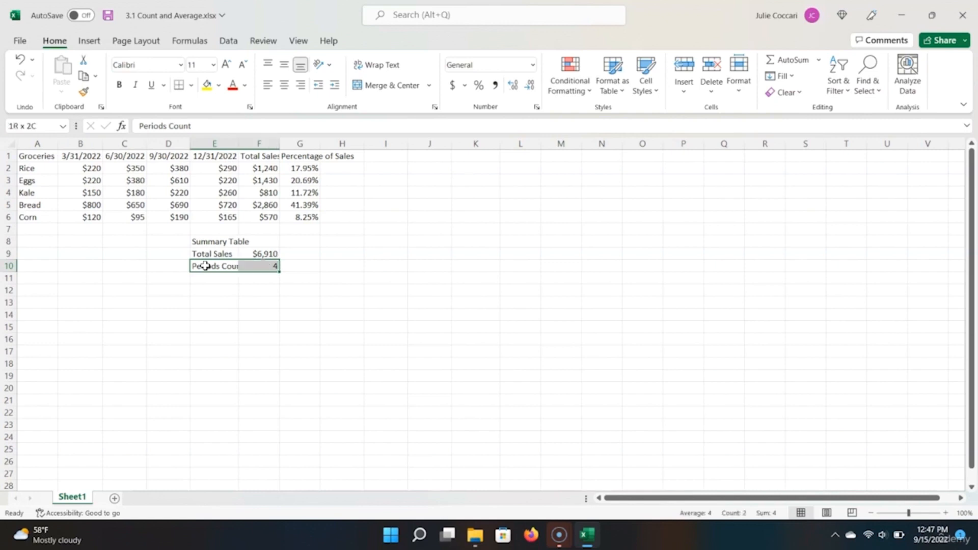
key("Delete")
Step: Add the column header Average Monthly Sales in H1
key("Up")
key("Up")
key("Up")
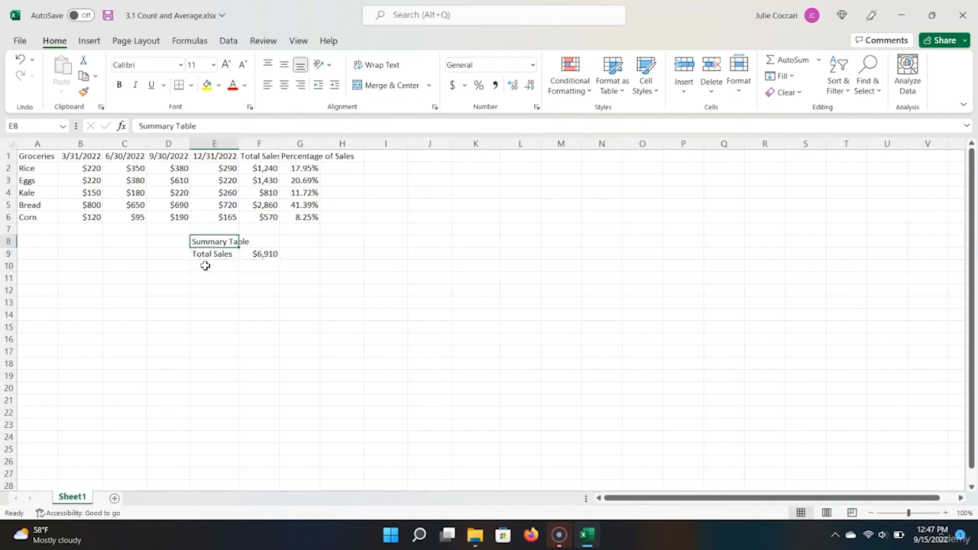
key("Down")
key("Right")
key("Right")
key("Right")
key("Up")
key("Up")
key("Up")
key("Up")
key("Up")
key("Up")
key("Up")
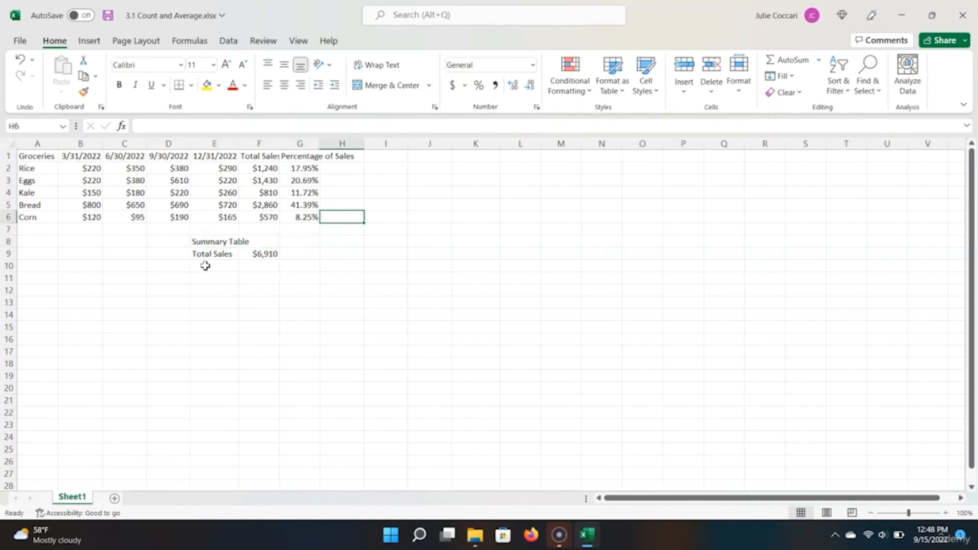
type("Aver")
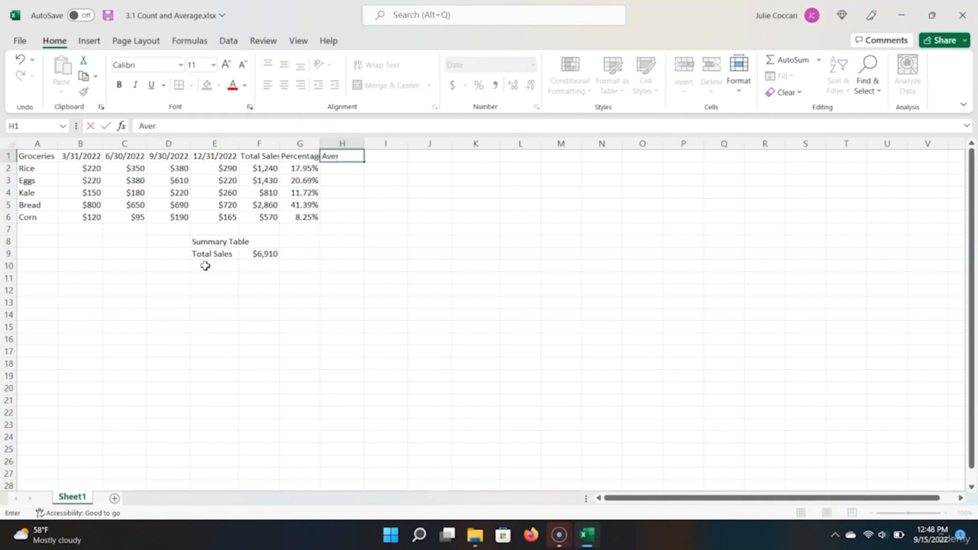
type("age Monthl")
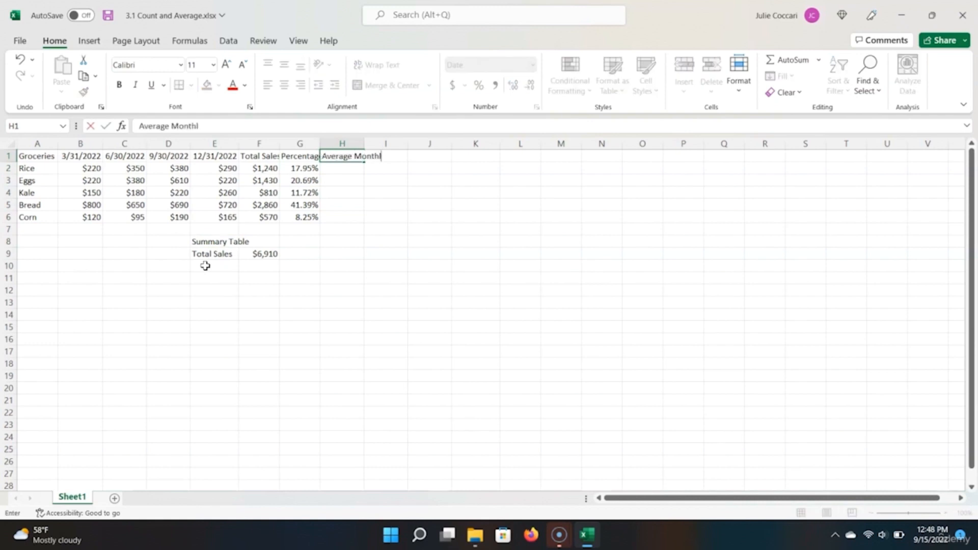
type("y Sales")
key("Return")
Step: Wrap the text of the header row in A1:H1
key("Up")
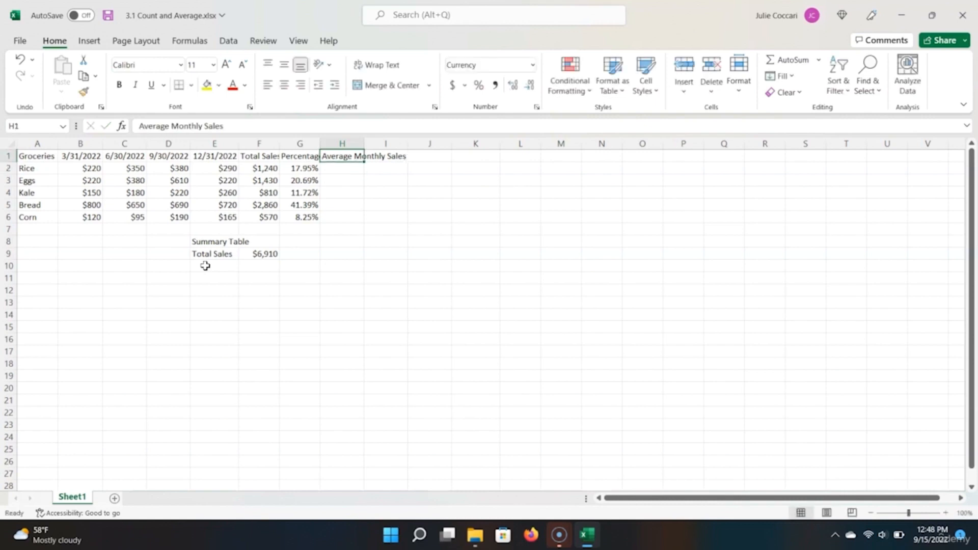
key("shift+Left")
key("shift+Left")
key("shift+Left")
key("shift+Left")
key("shift+Left")
key("shift+Left")
key("shift+Left")
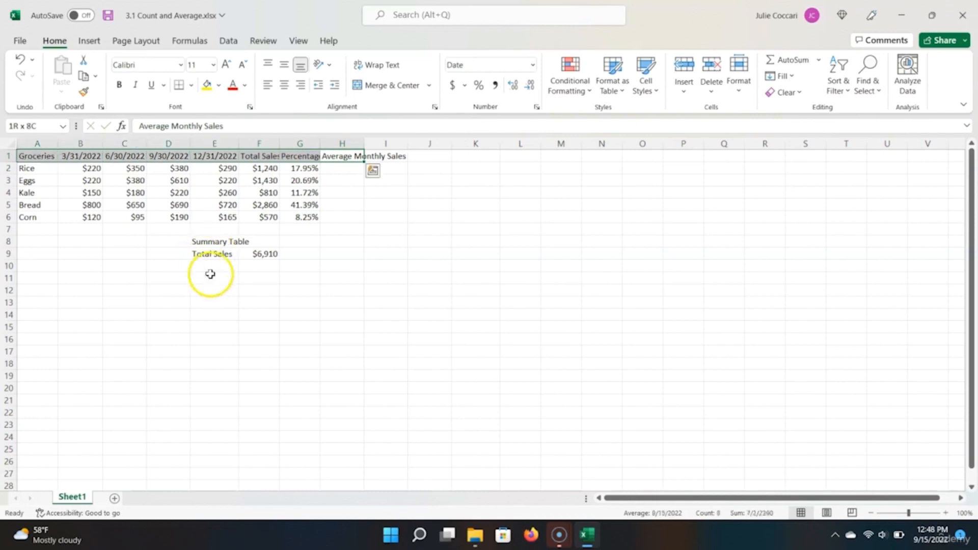
left_click(377, 66)
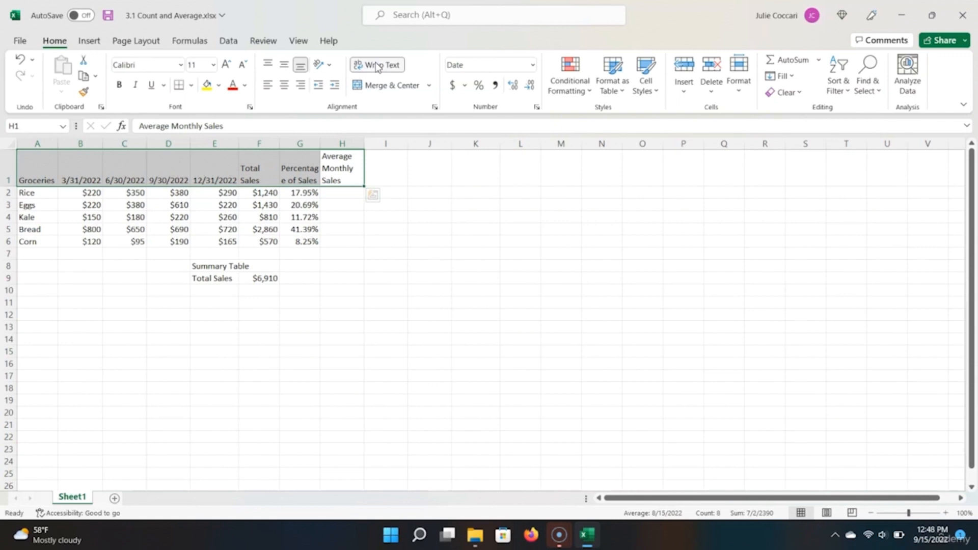
Step: Calculate Rice's average monthly sales in H2 with =F2/COUNT($B$1:$E$1) and fill the formula down through H6
left_click(261, 195)
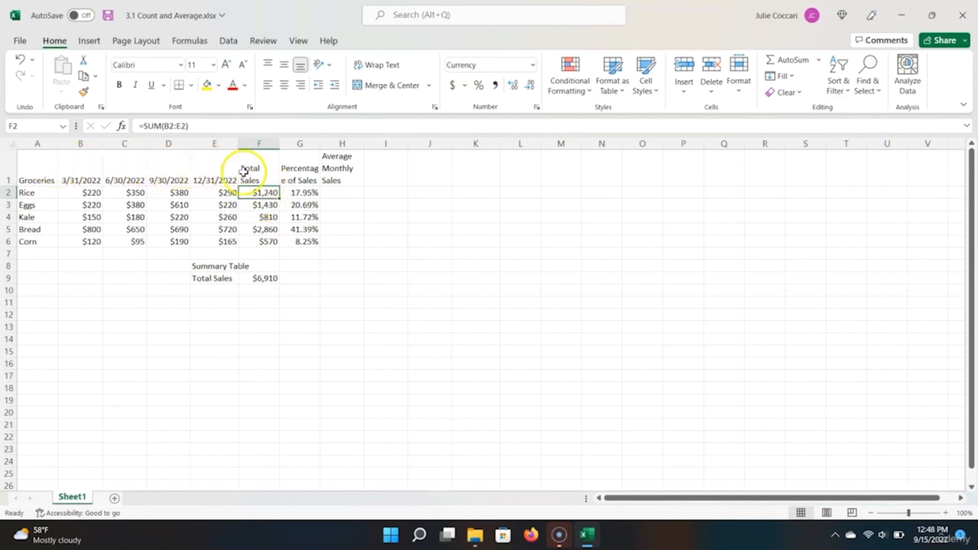
left_click(323, 194)
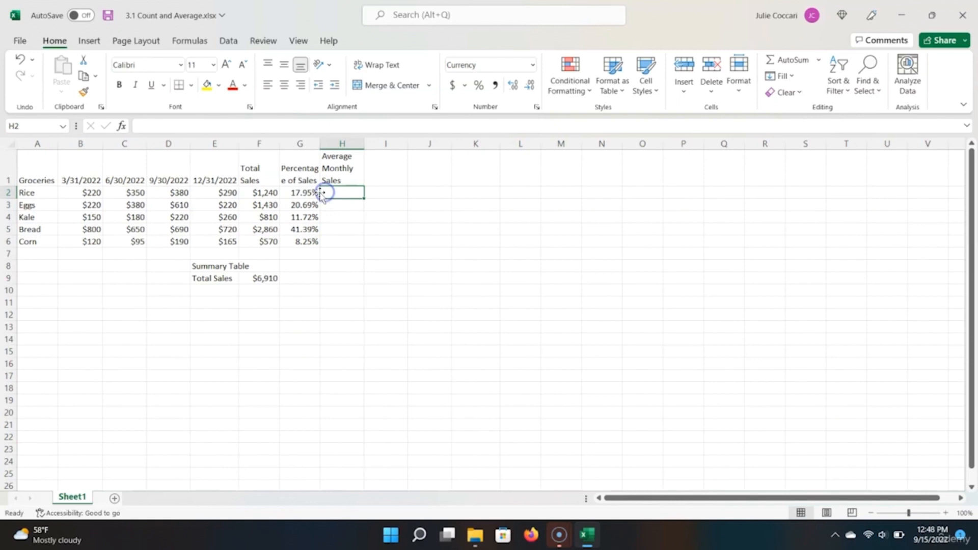
type("=")
key("Left")
key("Left")
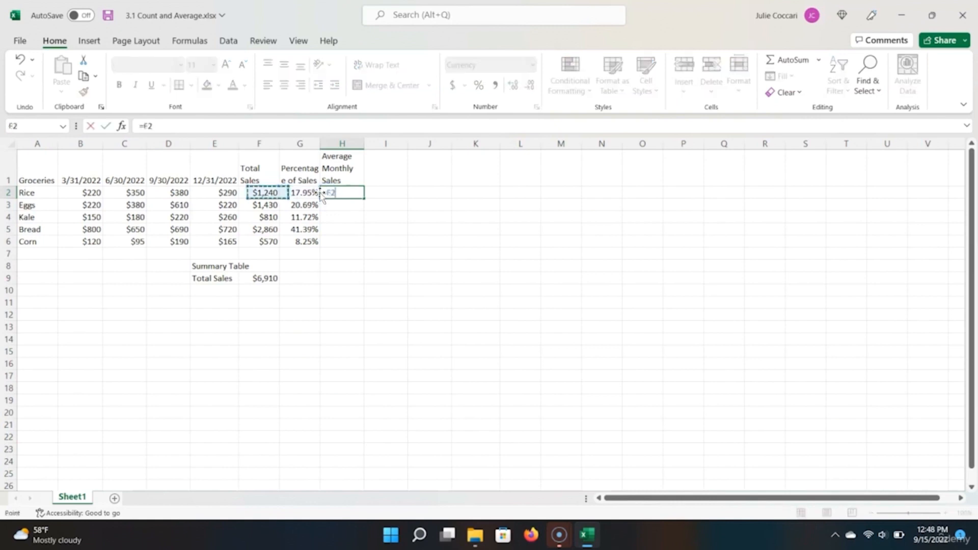
type("/count")
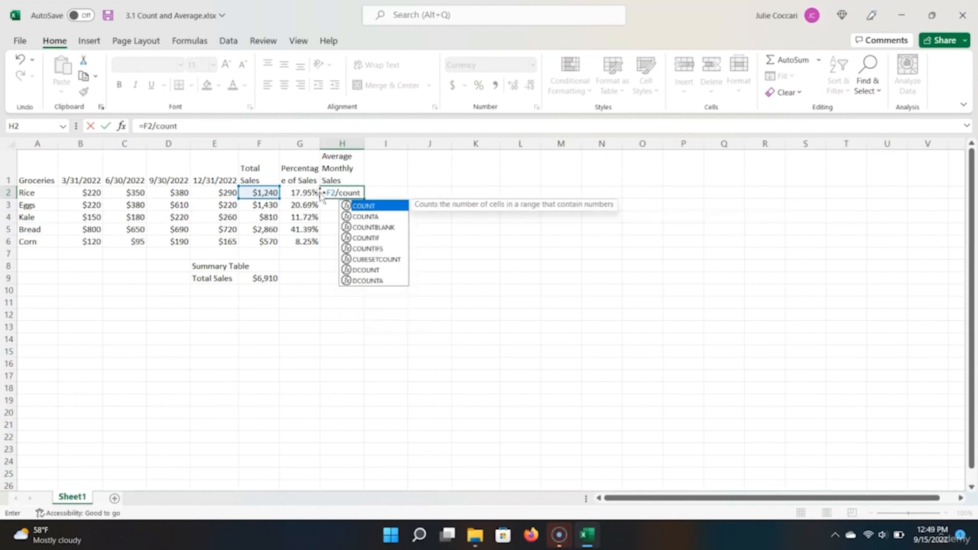
key("Tab")
key("Left")
key("Up")
key("Left")
key("Left")
key("shift+Left")
key("shift+Left")
key("shift+Left")
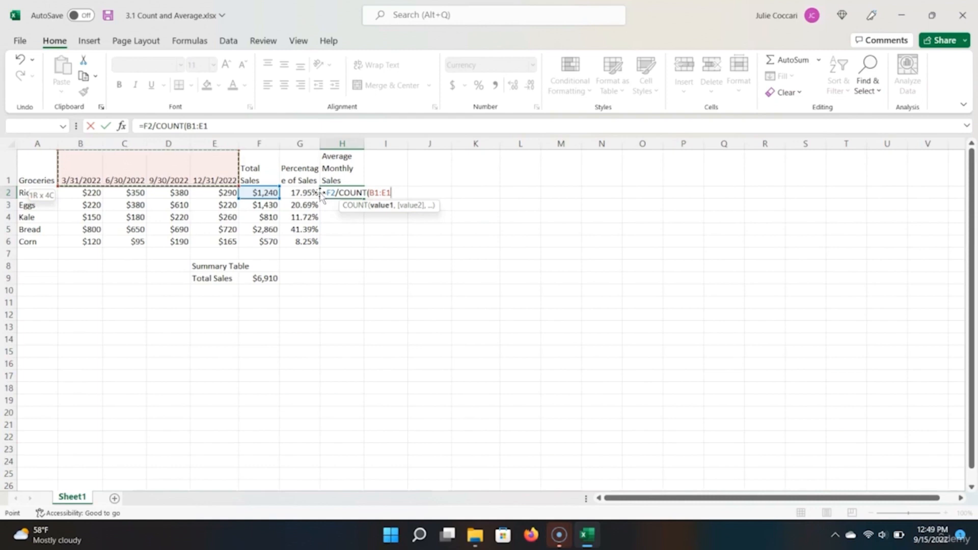
key("F4")
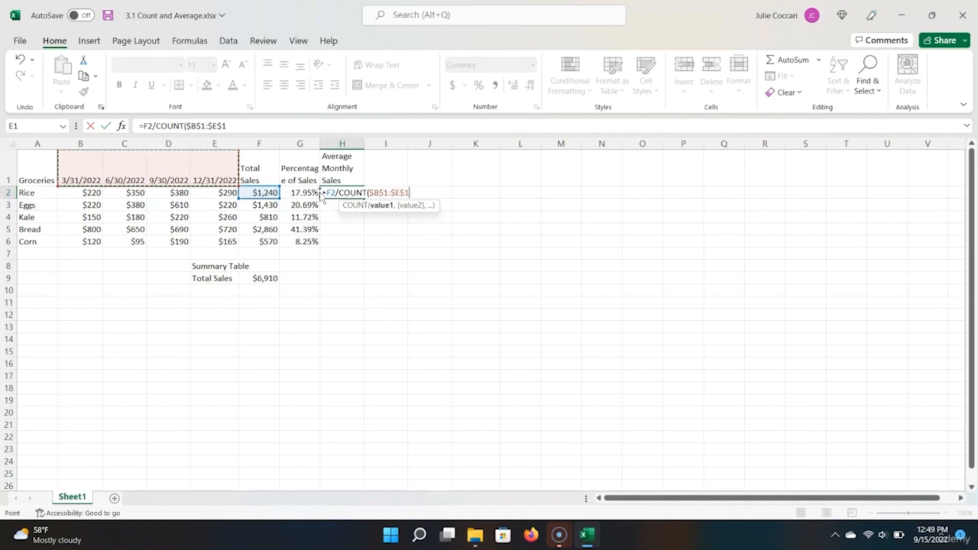
type(")")
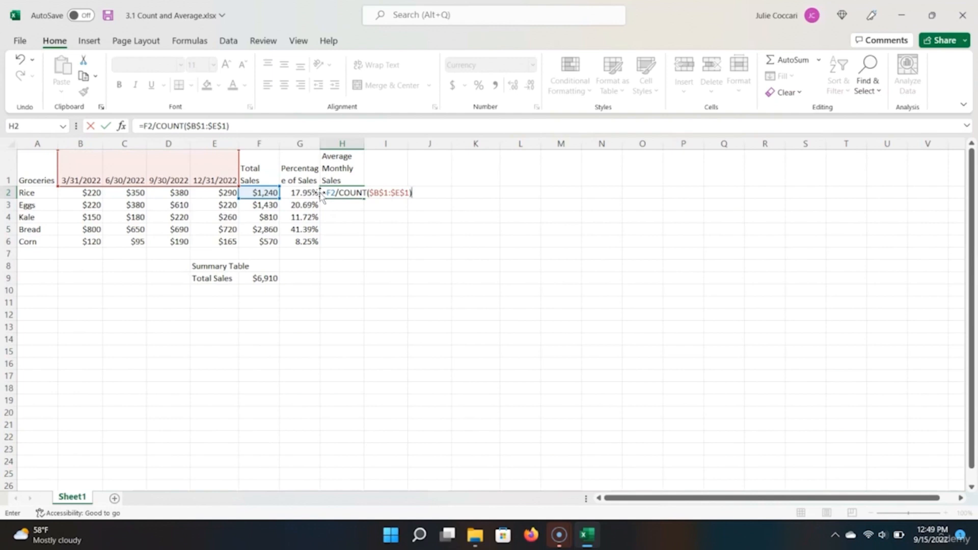
key("Return")
left_click(353, 193)
left_click_drag(363, 198, 365, 247)
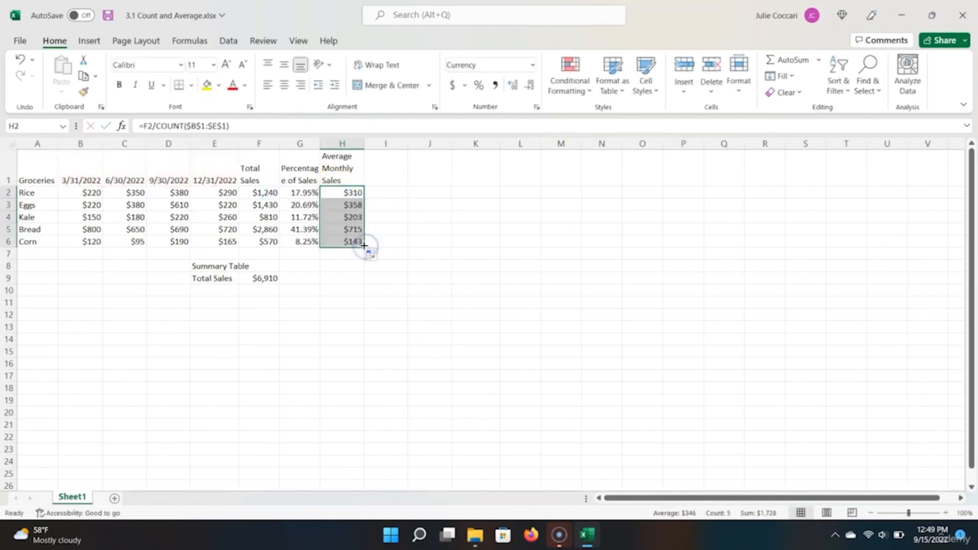
Step: Examine which cells the Rice average formula in H2 references
left_click(350, 191)
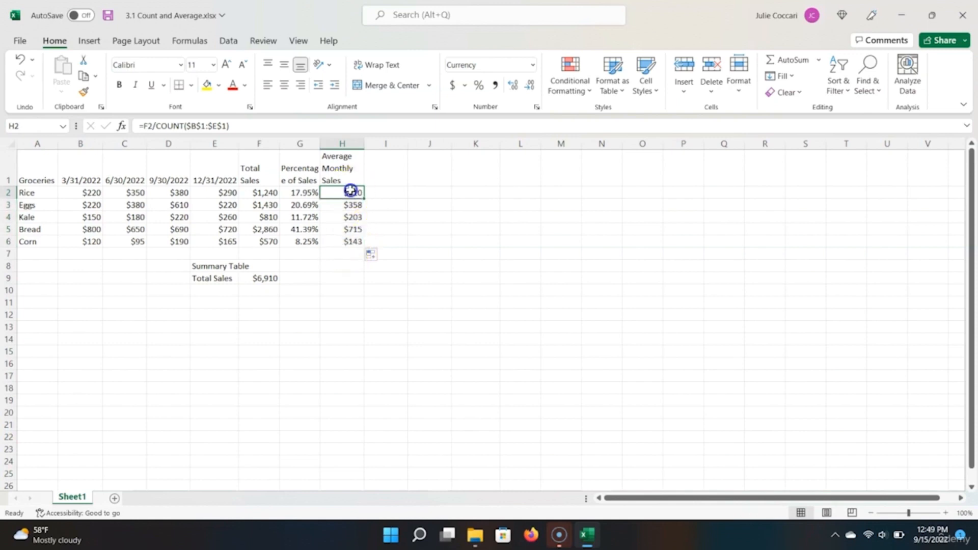
double_click(352, 192)
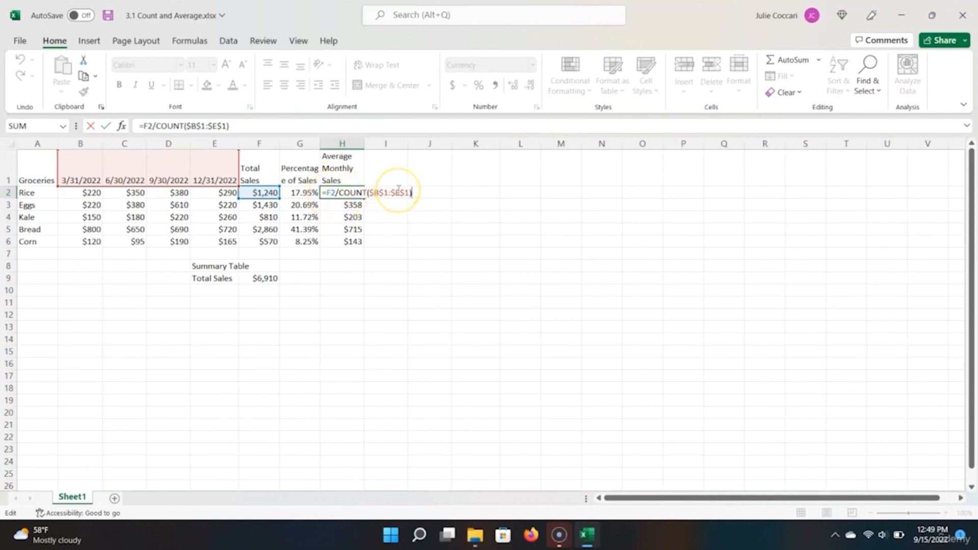
left_click(360, 207)
Step: Replace the formula in H2 with =AVERAGE(B2:E2)
left_click(360, 194)
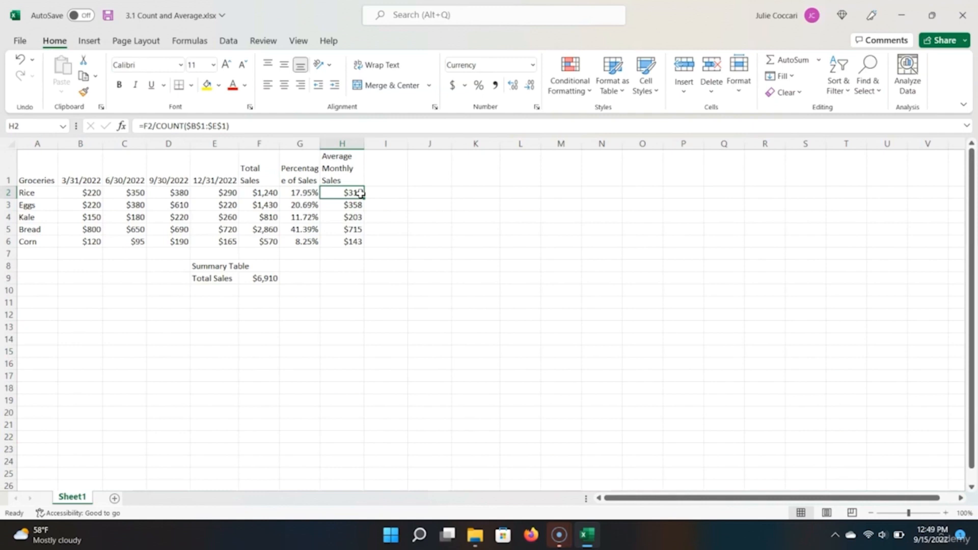
type("=aver")
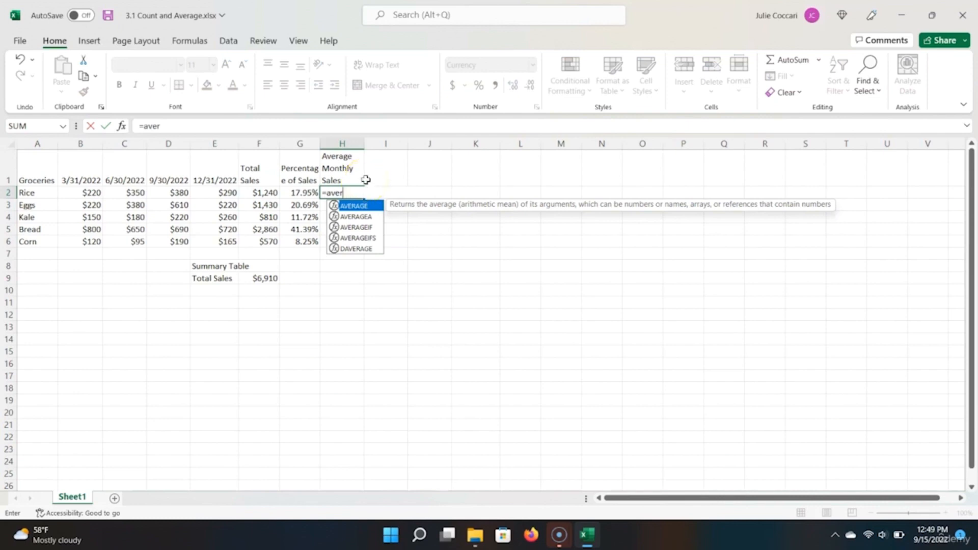
key("Tab")
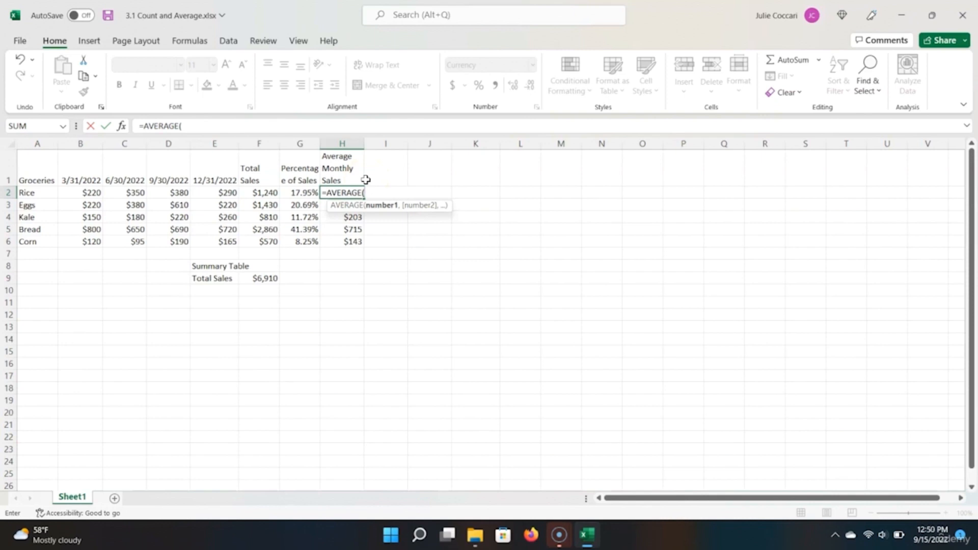
key("Left")
key("Left")
key("Left")
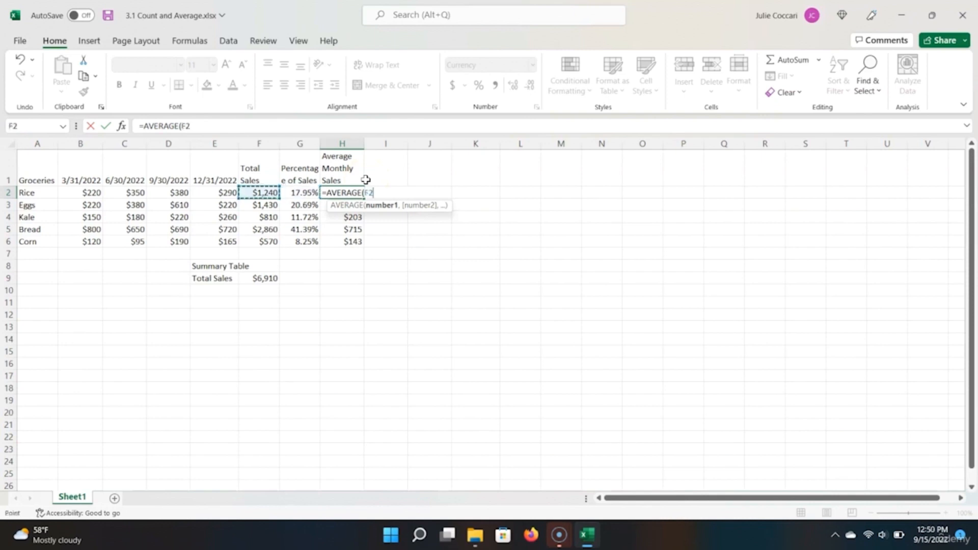
key("shift+Left")
key("shift+Left")
key("shift+Left")
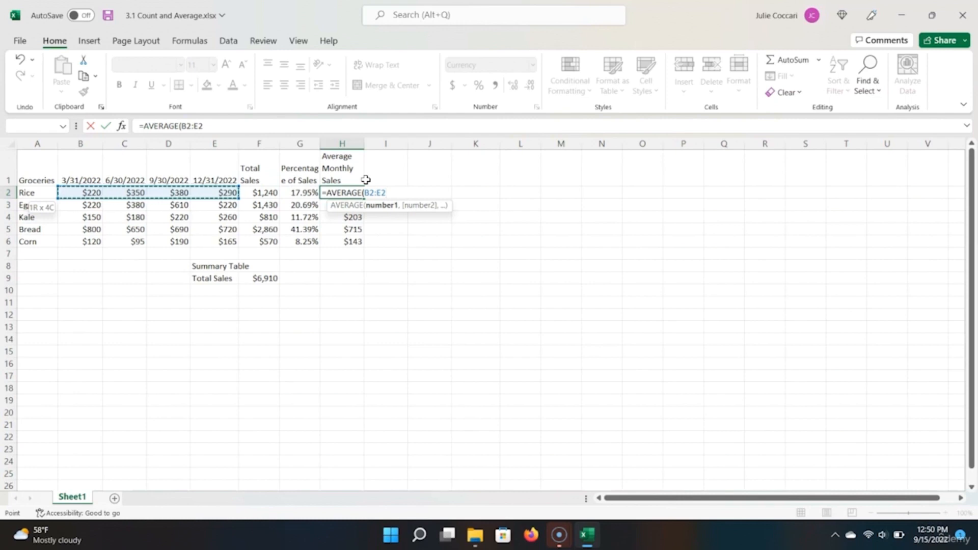
type(")")
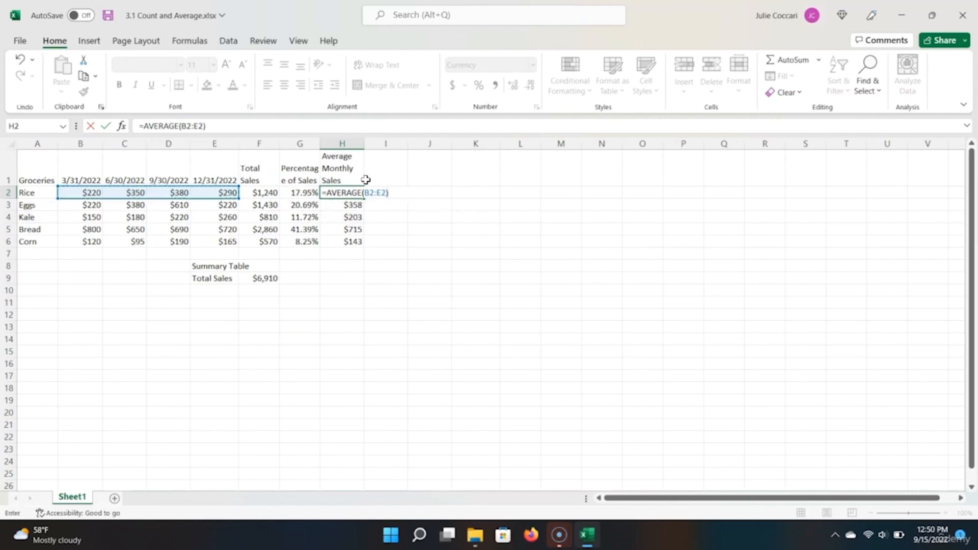
key("Return")
Step: Fill the AVERAGE formula from H2 down through H6 and check the Bread formula in H5
key("Up")
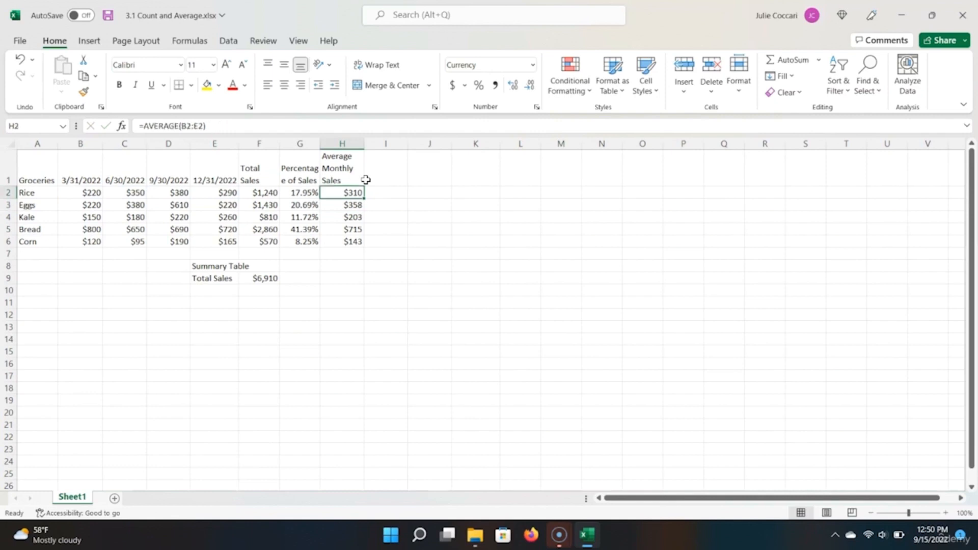
key("ctrl+c")
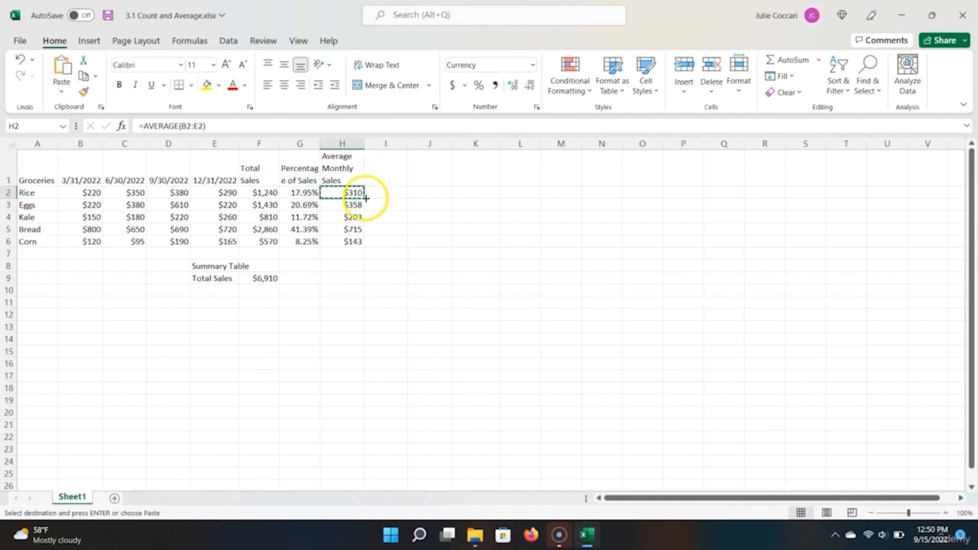
left_click_drag(364, 198, 365, 253)
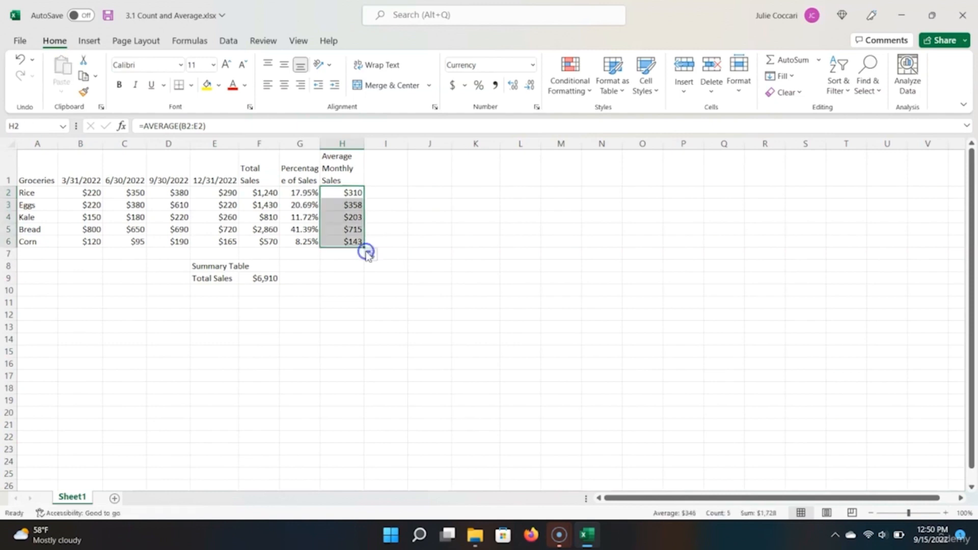
left_click(360, 228)
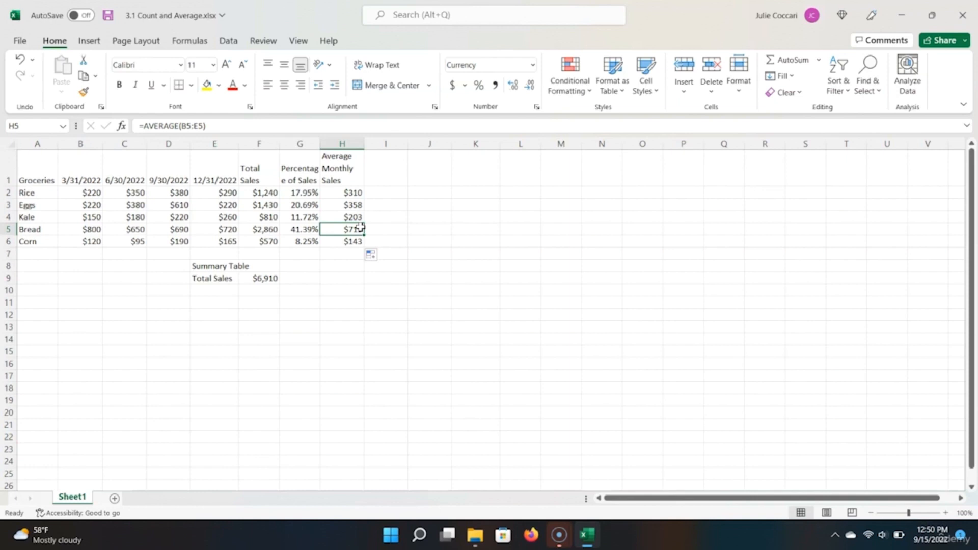
left_click(359, 225)
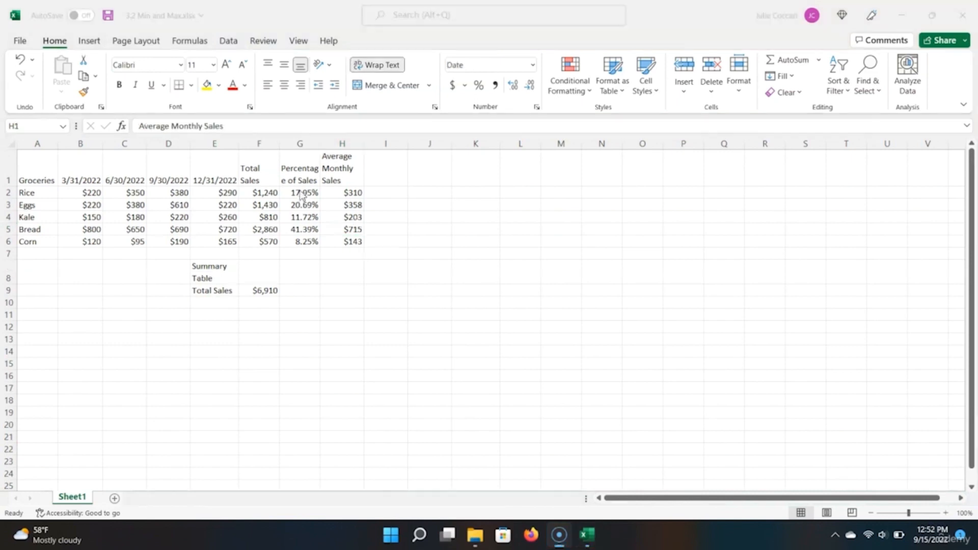
Step: Enter the heading "Maximum Monthly Sales" in cell I1 of the 3.2 Min and Max workbook
left_click(346, 172)
left_click(383, 162)
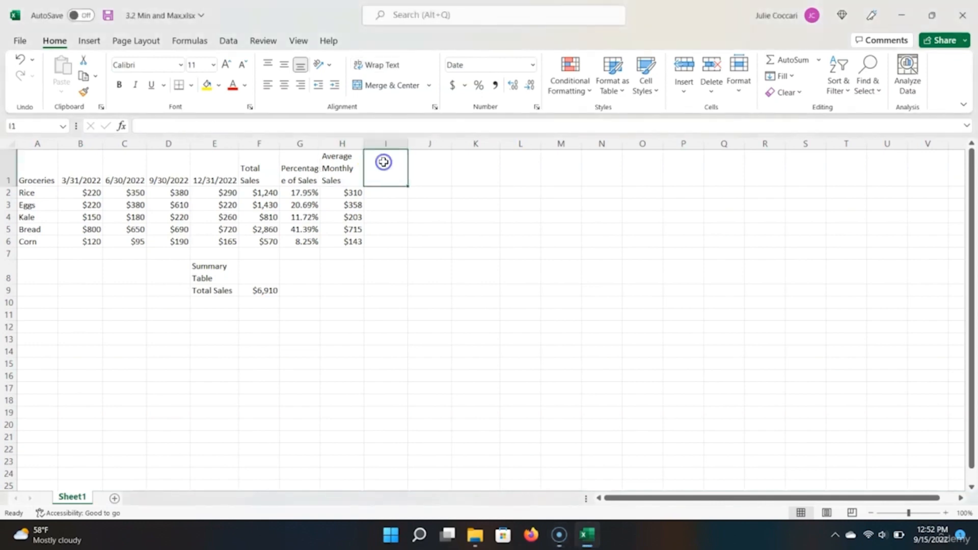
type("Maxi")
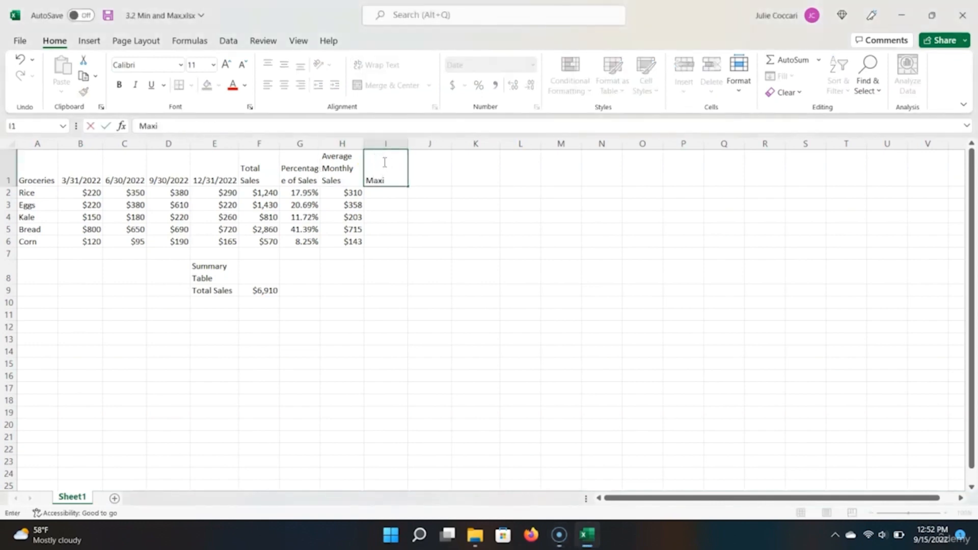
type("mum Monthly")
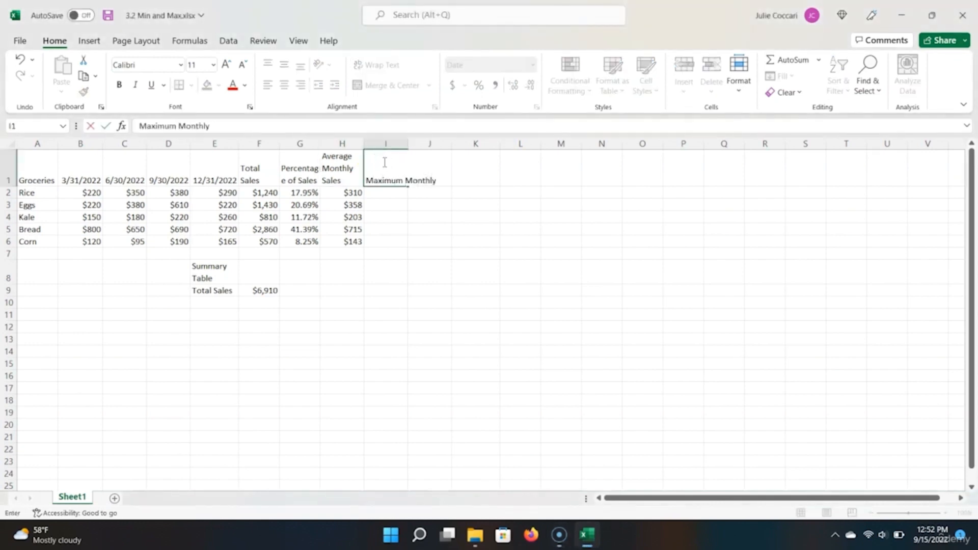
type(" Sales")
key("Return")
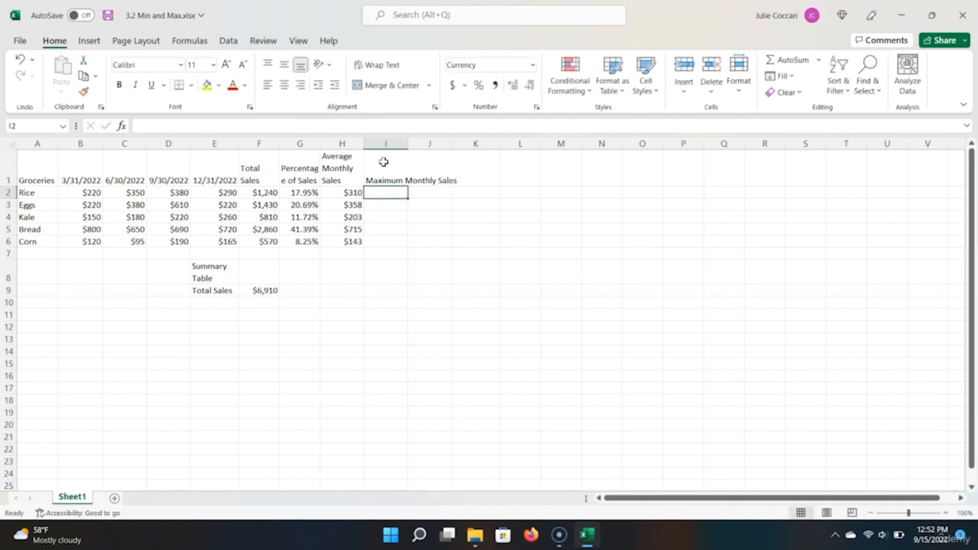
Step: Enter the heading "Minimum Monthly Sales" in J1 and wrap the text of the headings in I1 and J1
key("Up")
key("Right")
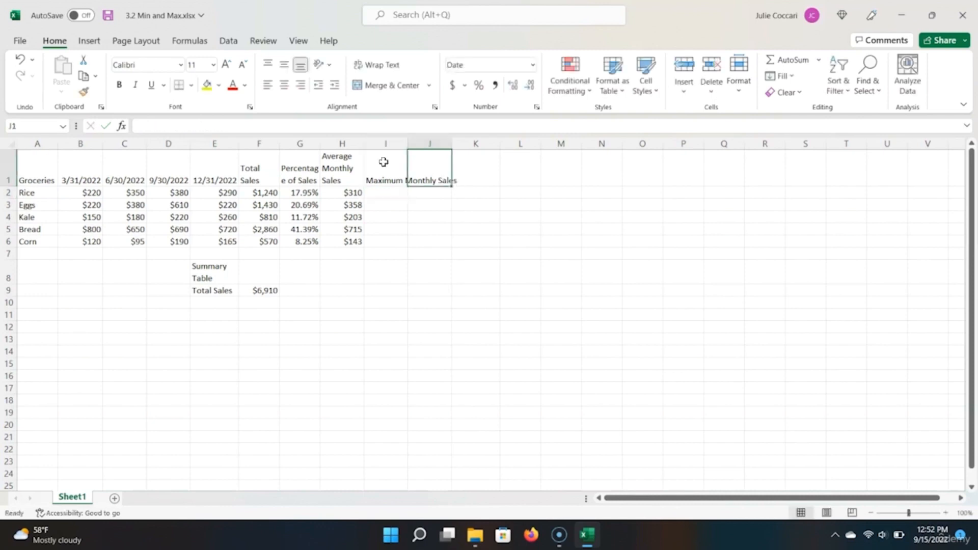
type("Mini")
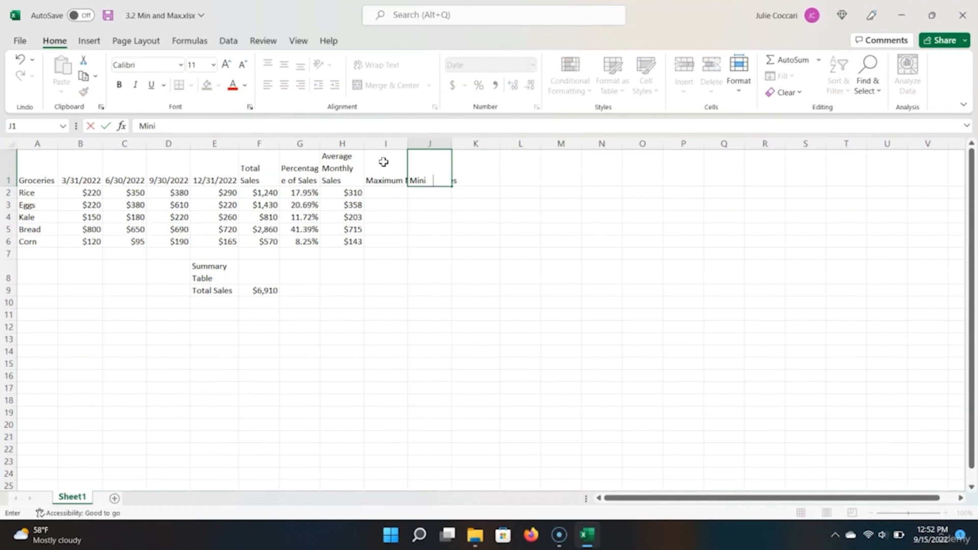
type("mum Monthly Sales")
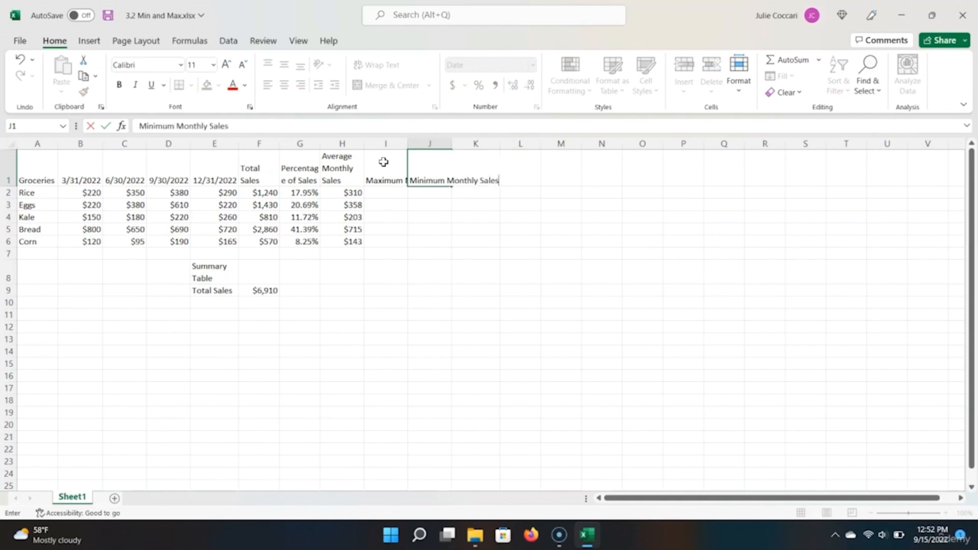
key("ctrl+Return")
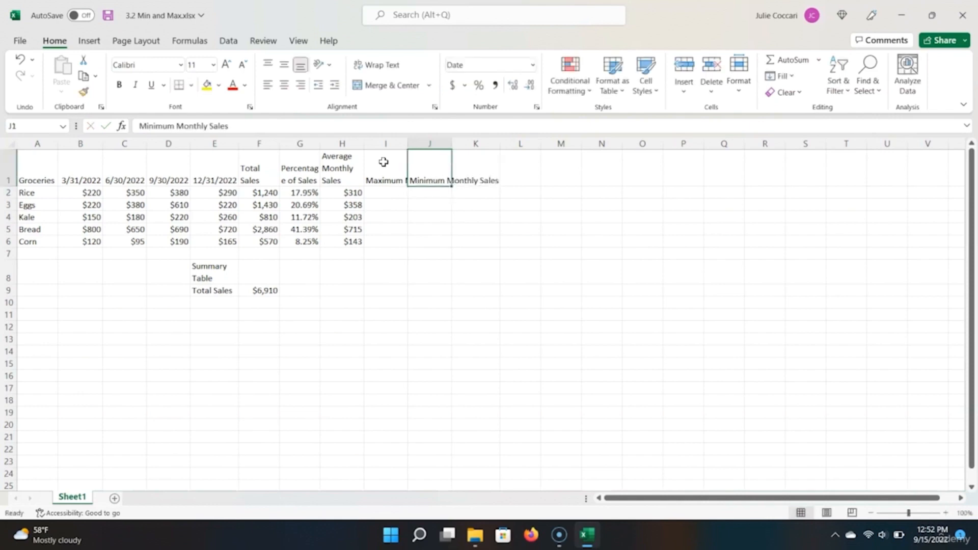
left_click(383, 161, "shift")
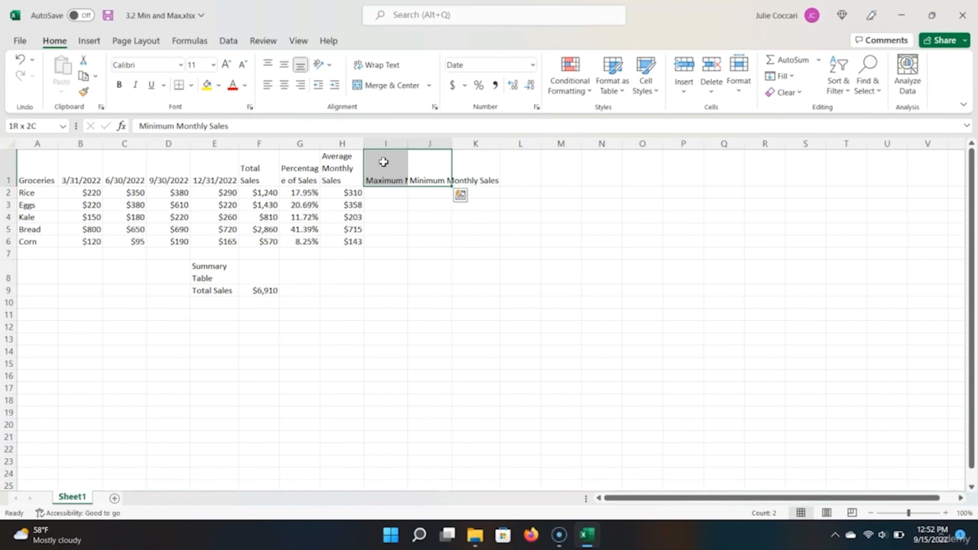
left_click(388, 66)
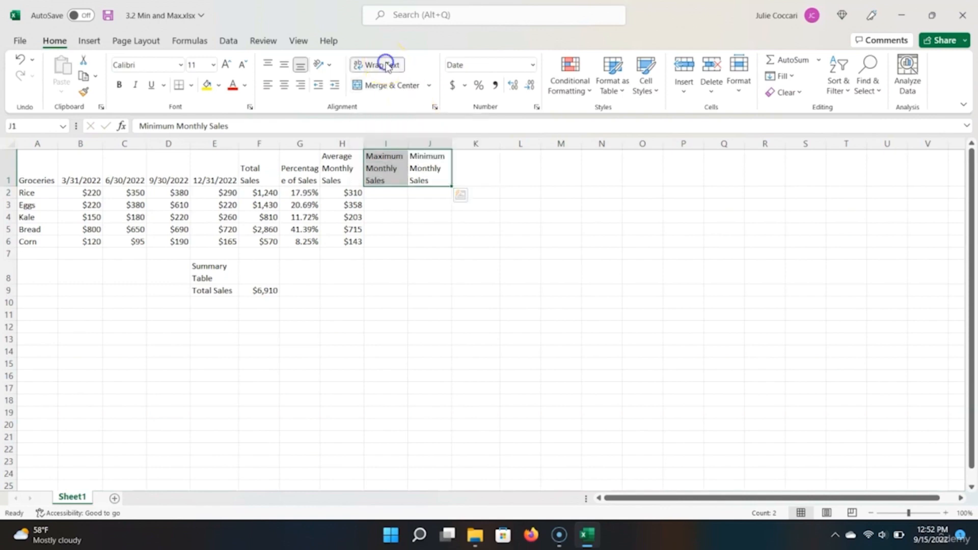
Step: Calculate Rice's maximum monthly sales in I2 with =MAX(B2:E2)
left_click(385, 194)
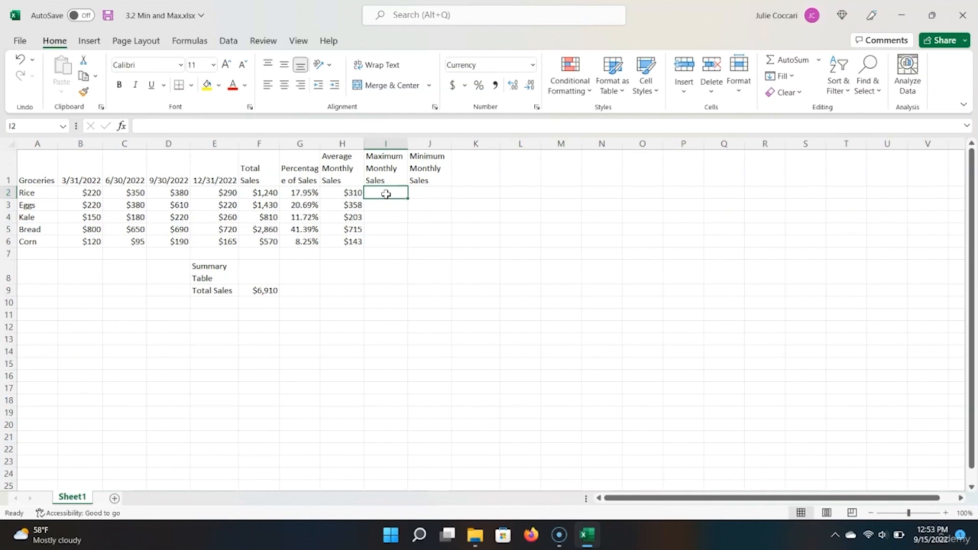
type("=")
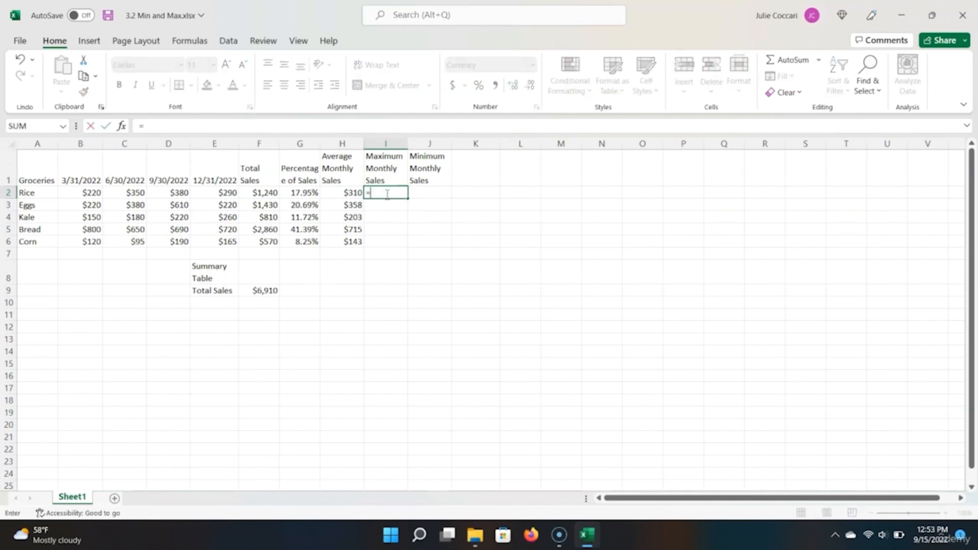
type("max")
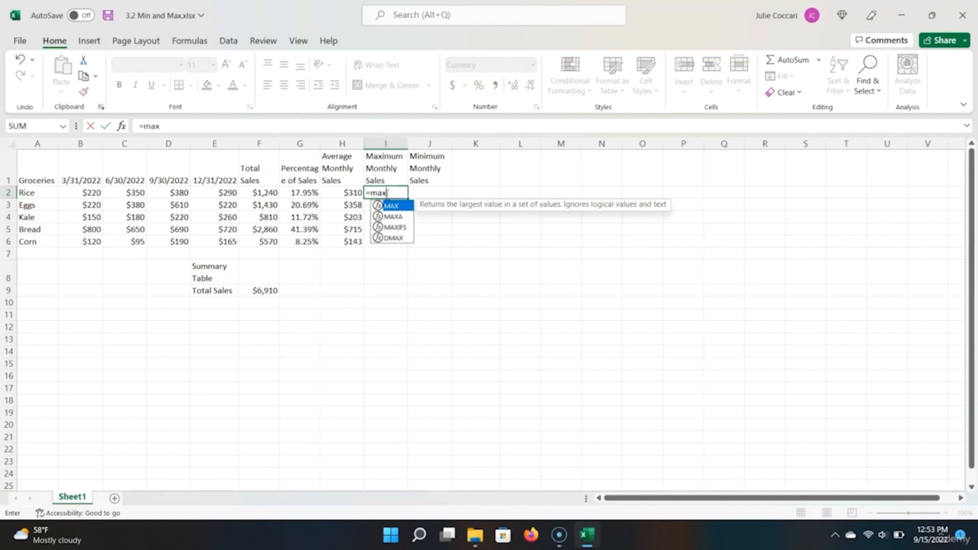
key("Tab")
key("Left")
key("Left")
key("Left")
key("Left")
key("shift+Left")
key("shift+Left")
key("shift+Left")
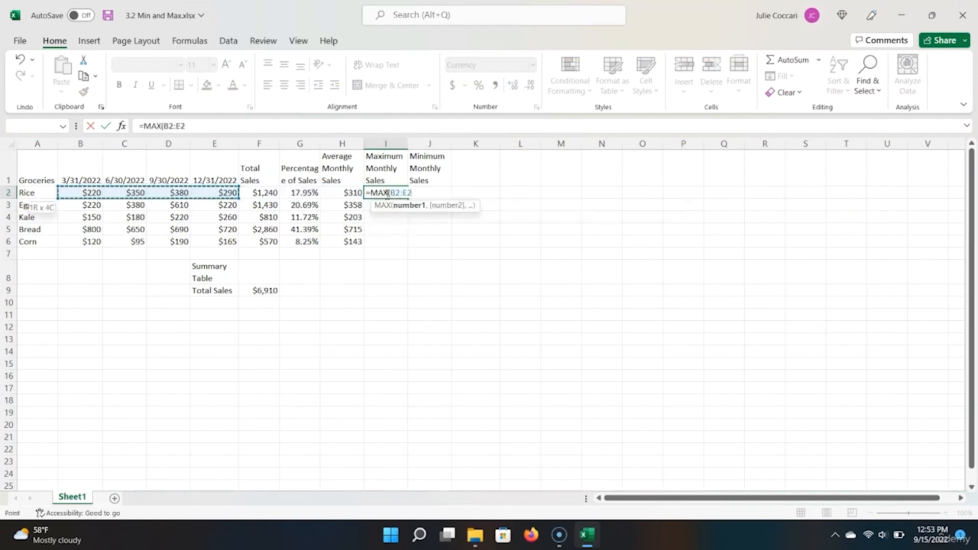
type(")")
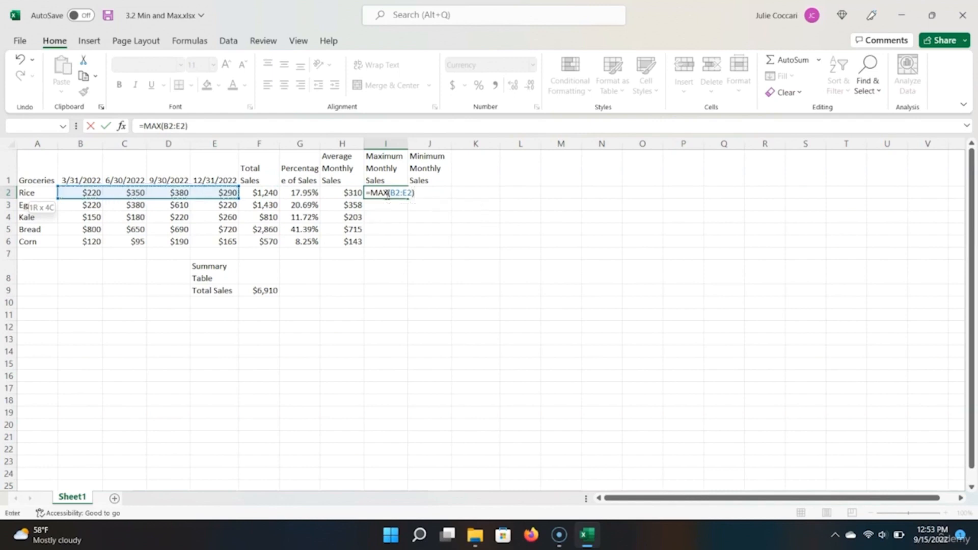
key("Return")
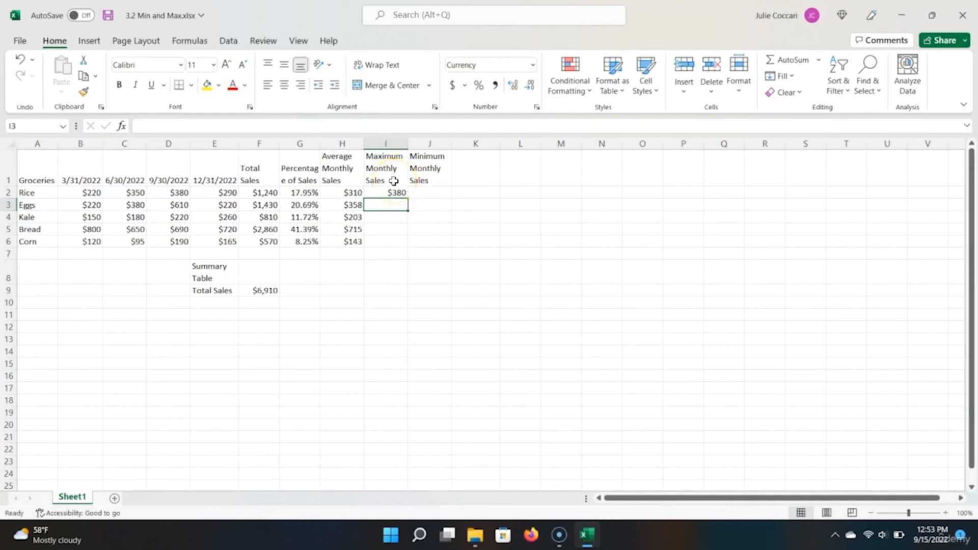
Step: Calculate Rice's minimum monthly sales in J2 with =MIN(B2:E2)
left_click(390, 191)
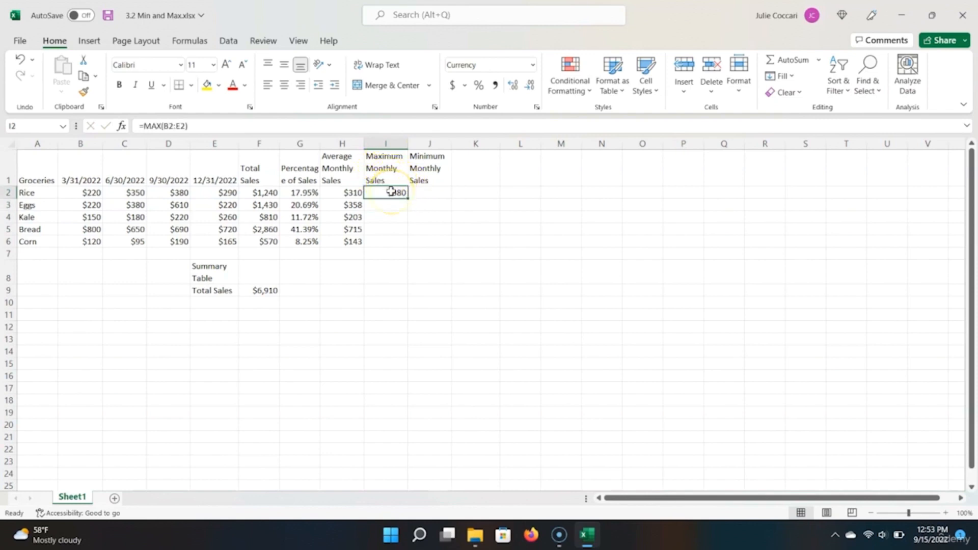
key("Right")
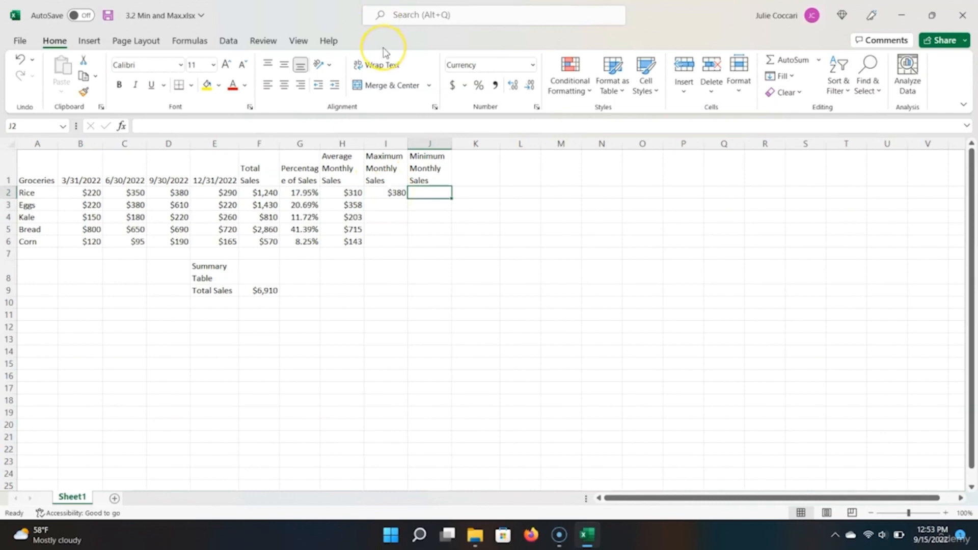
type("=min")
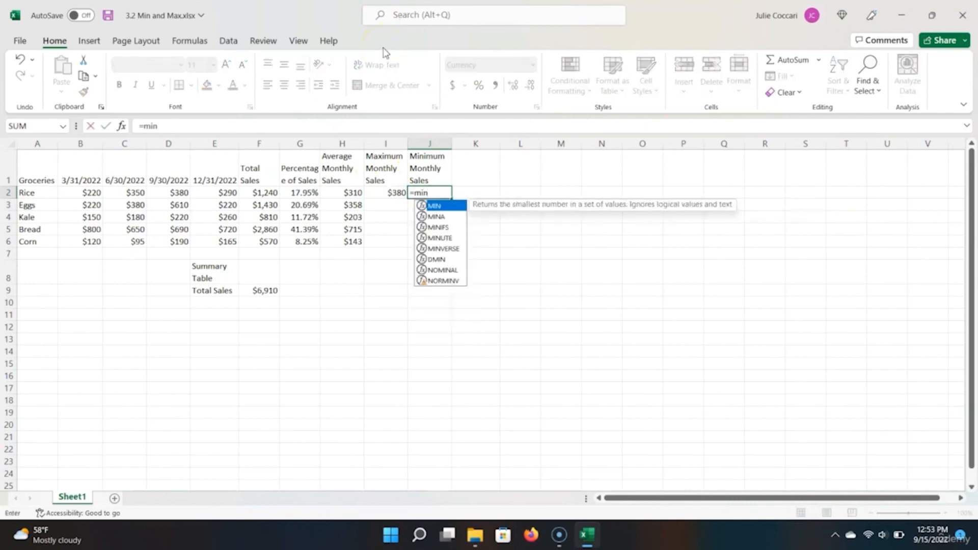
key("Tab")
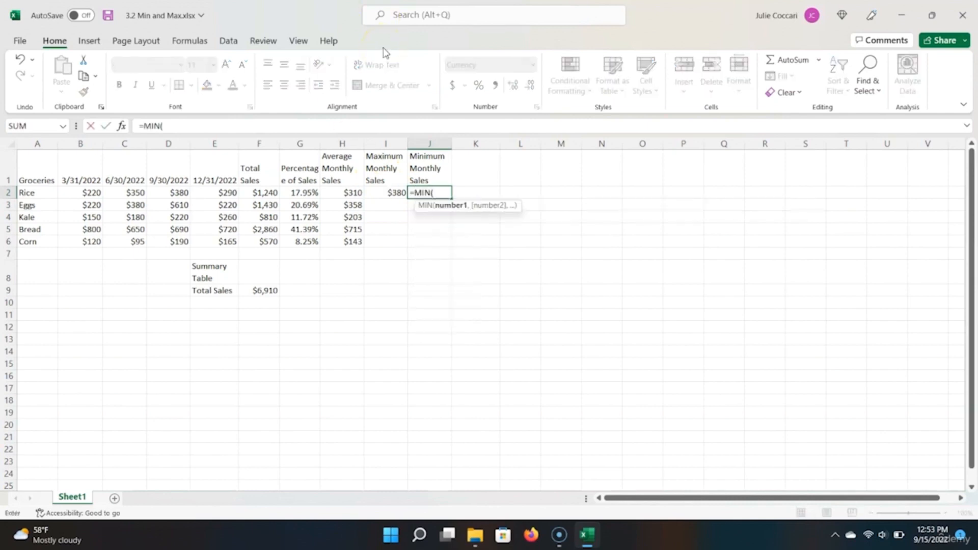
key("Left")
key("Left")
key("Left")
key("Left")
key("Left")
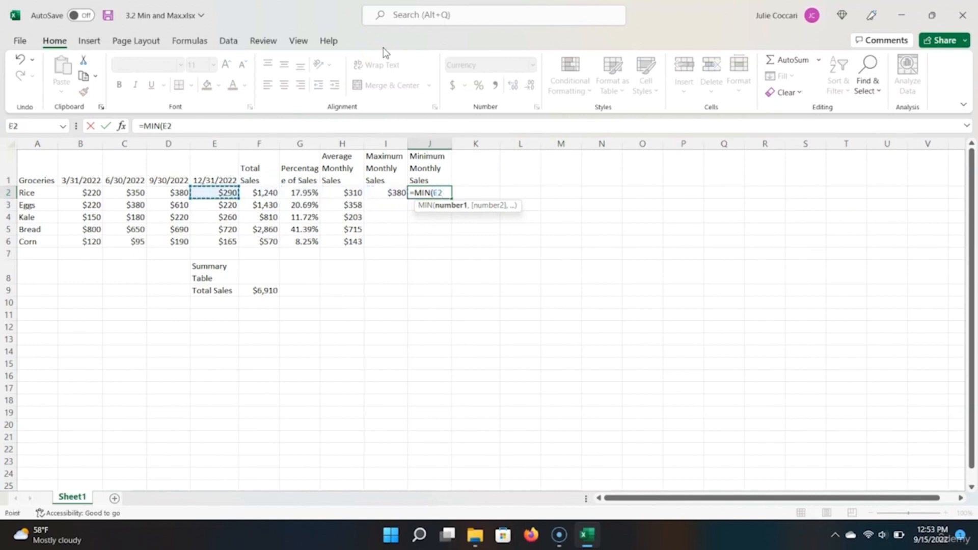
key("shift+Left")
key("shift+Left")
key("shift+Left")
type(")")
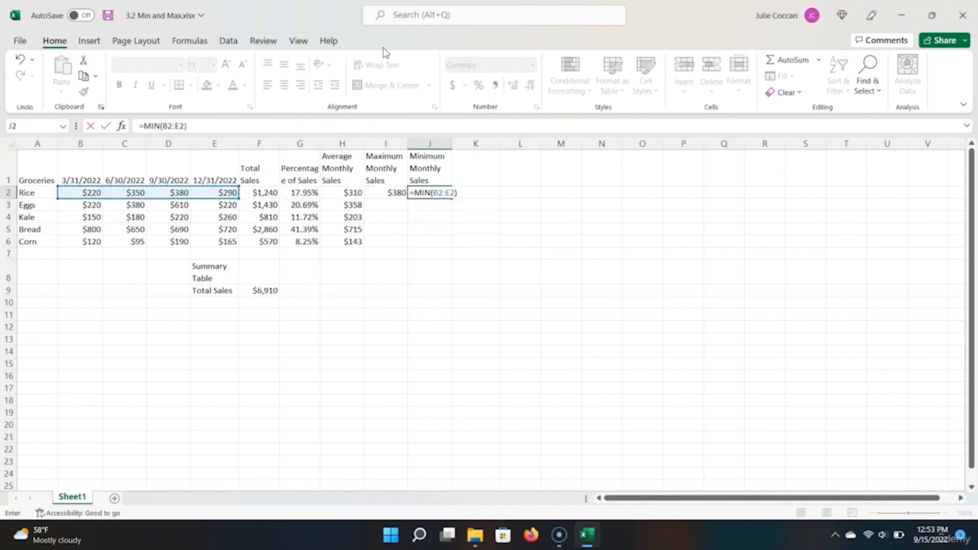
key("Return")
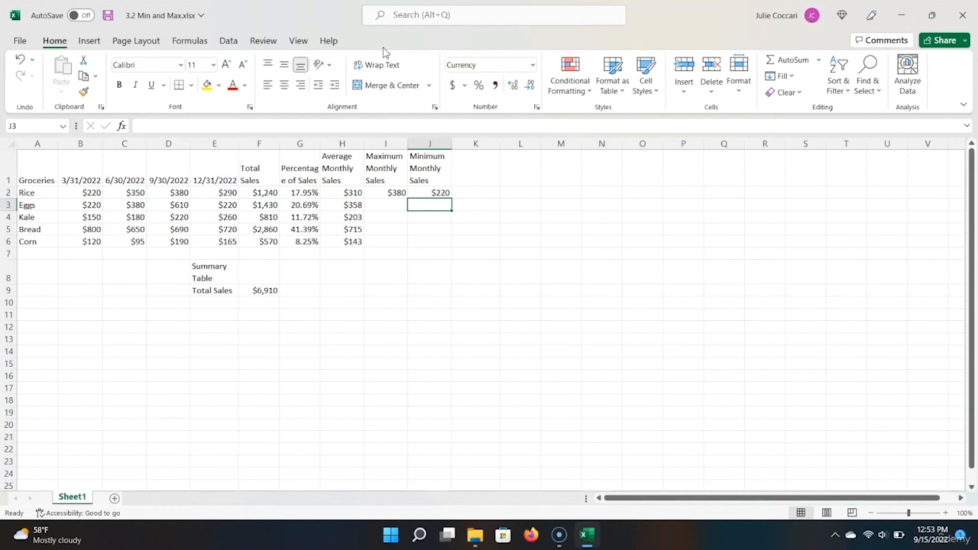
Step: Fill the MAX and MIN formulas from I2:J2 down through row 6 and check the Bread minimum formula in J5
key("Up")
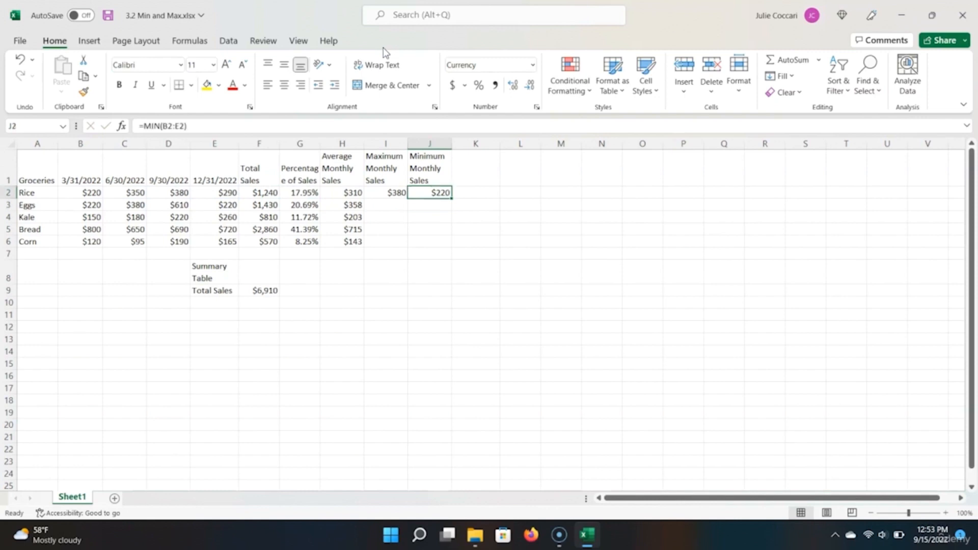
key("shift+Left")
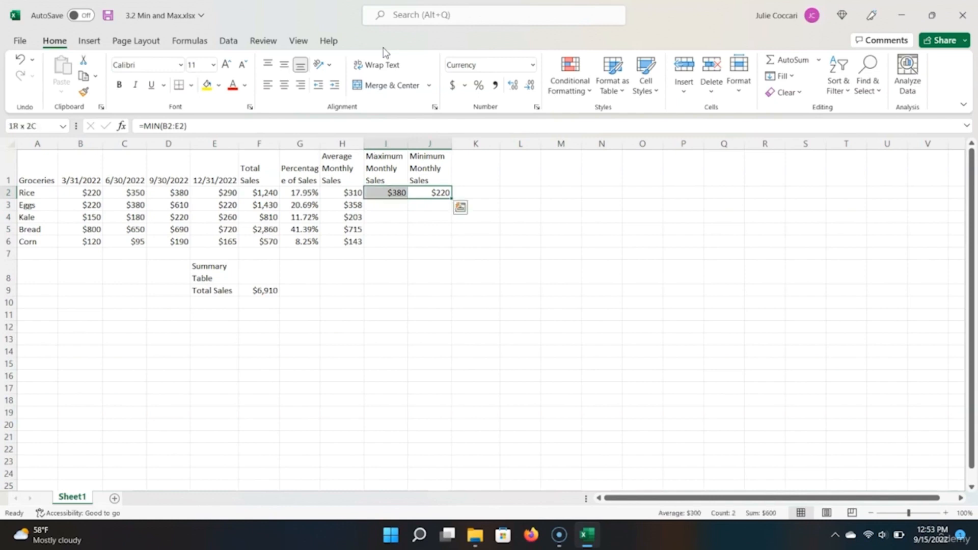
key("Left")
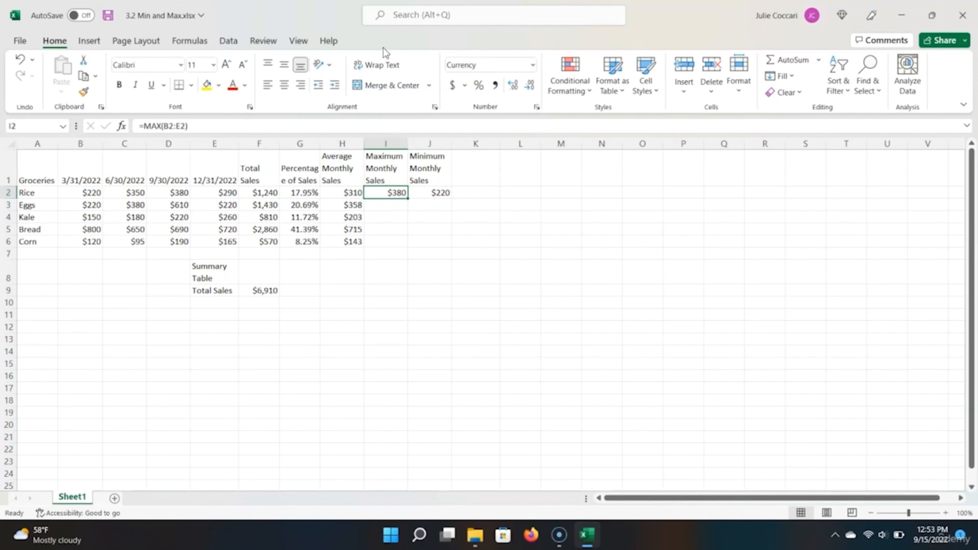
key("shift+Right")
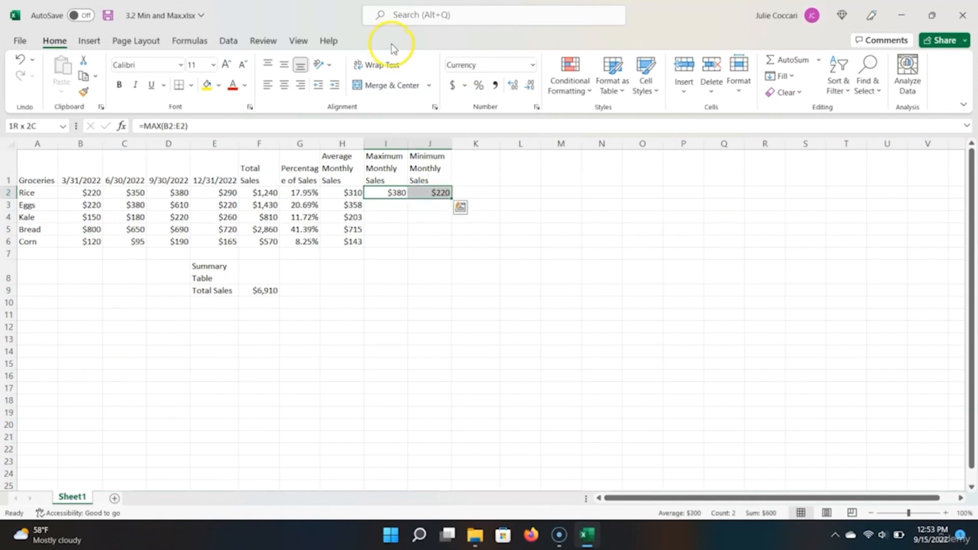
left_click_drag(451, 196, 450, 250)
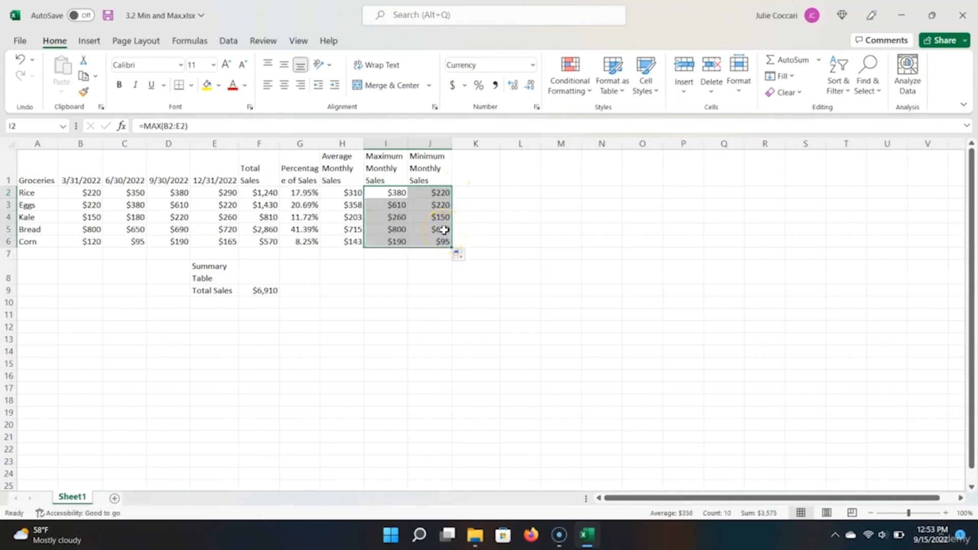
left_click(444, 229)
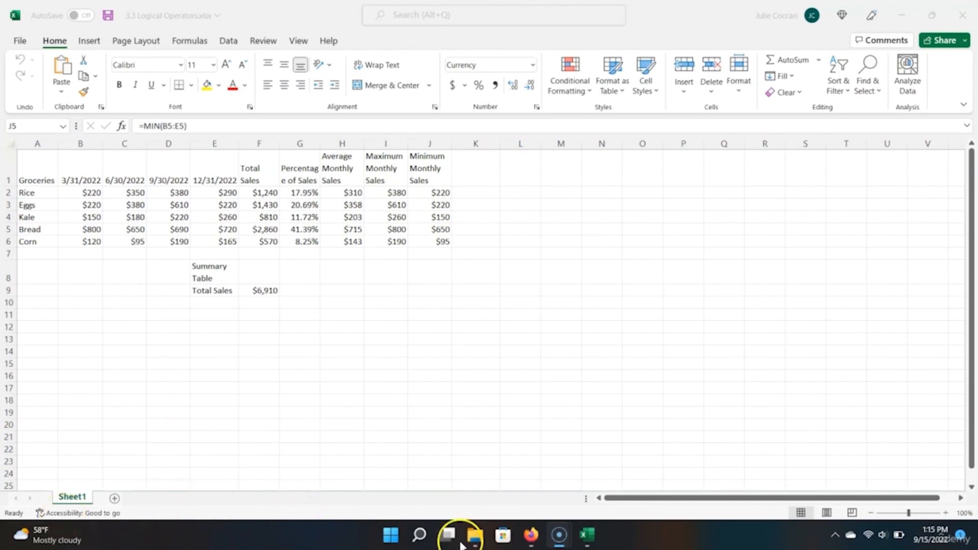
Step: Switch to Firefox to read the comparison operators table in Microsoft's calculation operators article, and return to the 3.3 Logical Operators workbook in Excel
left_click(530, 534)
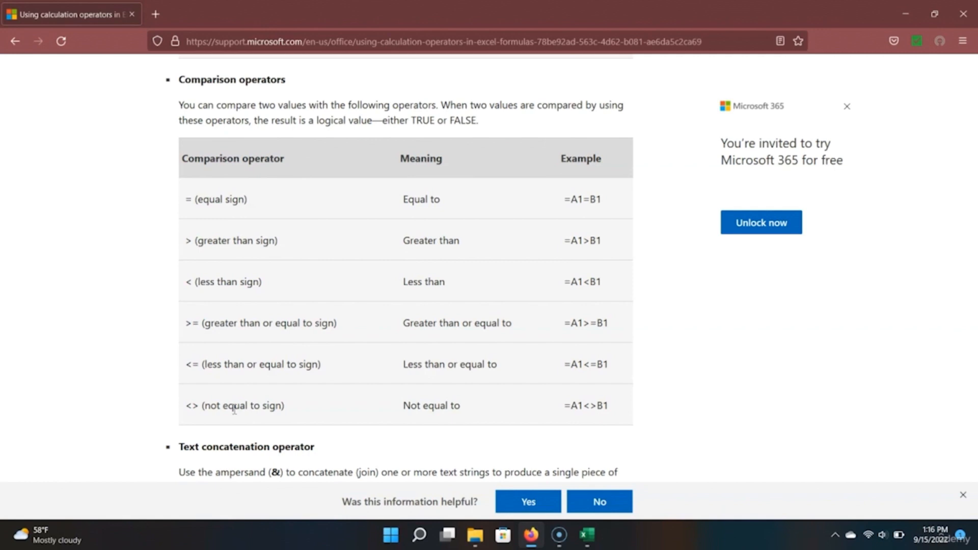
key("alt+Tab")
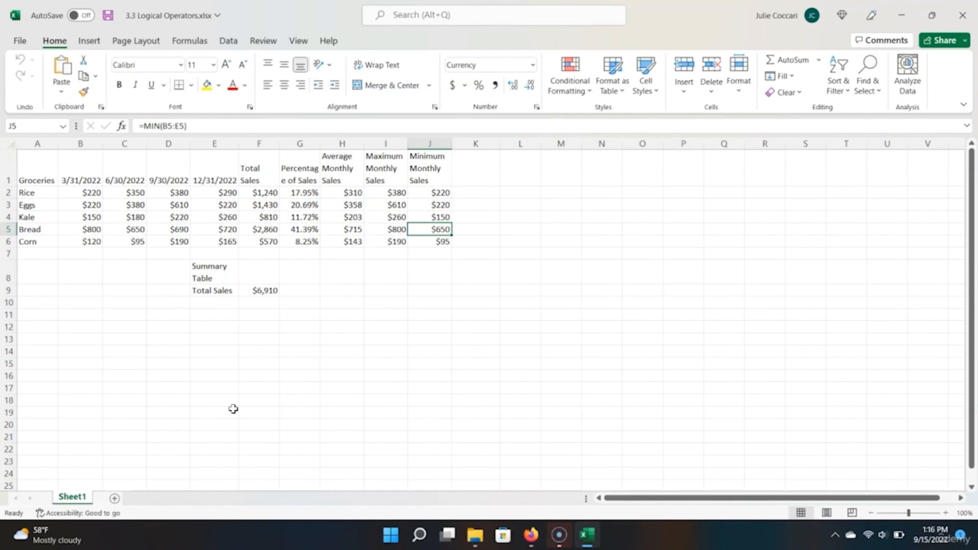
Step: Enter the heading "Bestseller?" in cell K1, beside the Minimum Monthly Sales heading
left_click(493, 169)
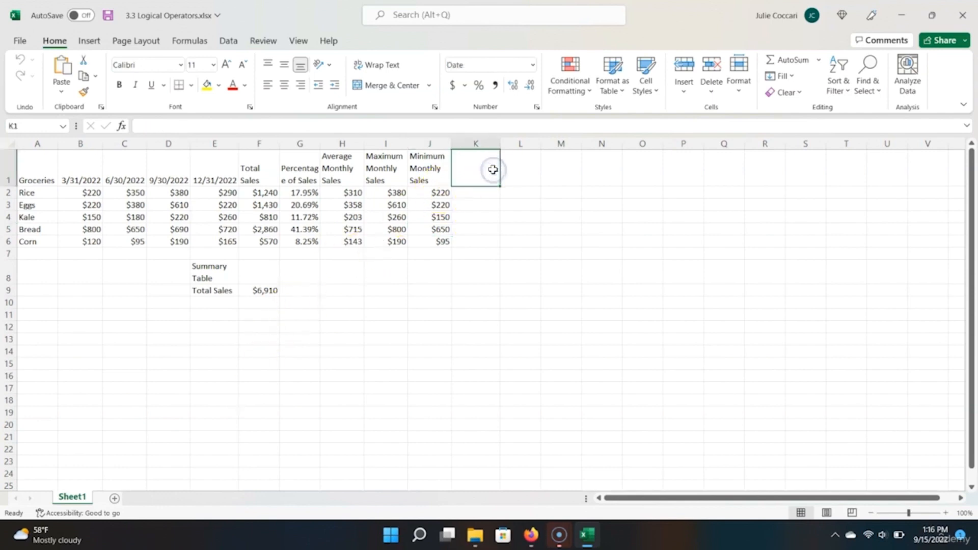
type("Bestseller?")
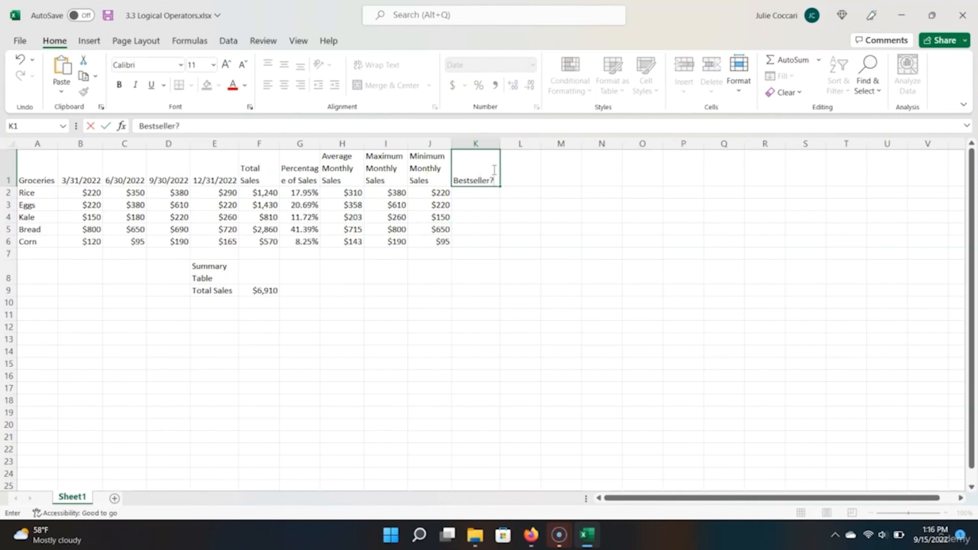
key("Return")
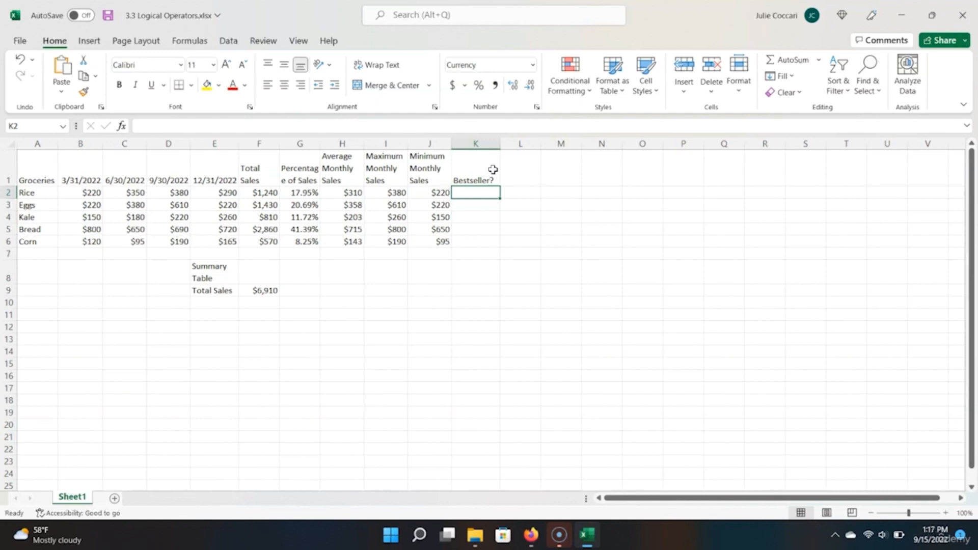
Step: Enter the formula =H2>350 in K2 to test whether Rice's average monthly sales exceed 350
type("=")
key("Left")
key("Left")
key("Left")
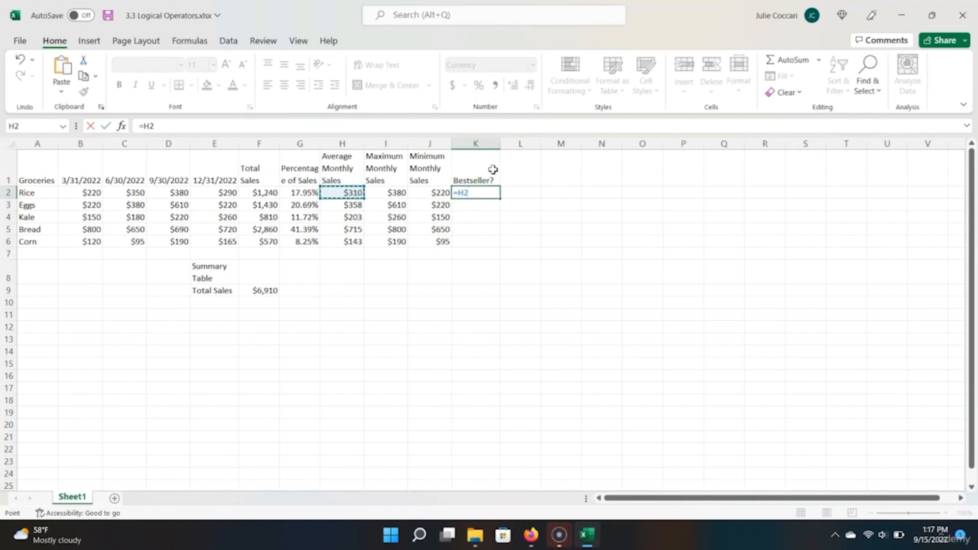
type(">350")
key("Return")
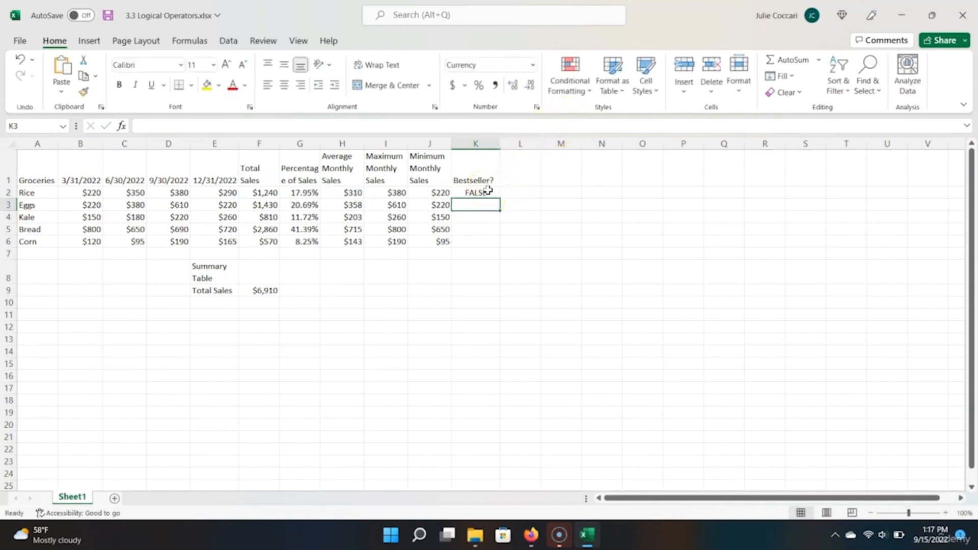
Step: Fill the Bestseller? formula from K2 down through K6 and check the copied formulas for Eggs and Bread
left_click(488, 191)
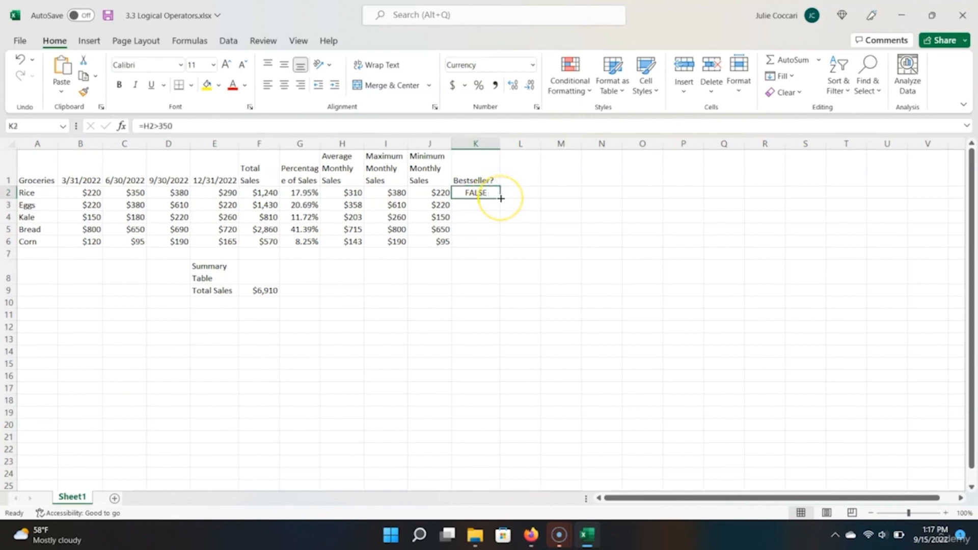
left_click_drag(501, 199, 497, 248)
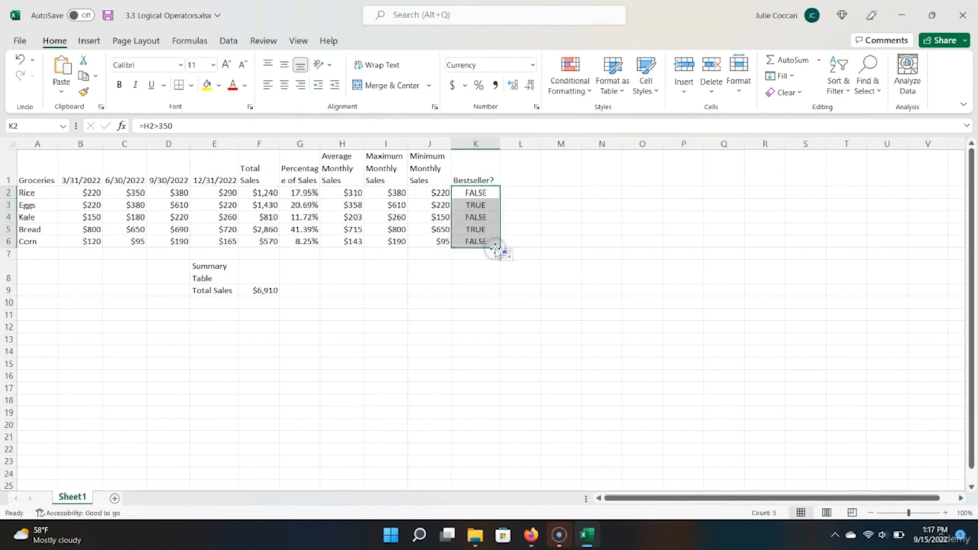
left_click(484, 205)
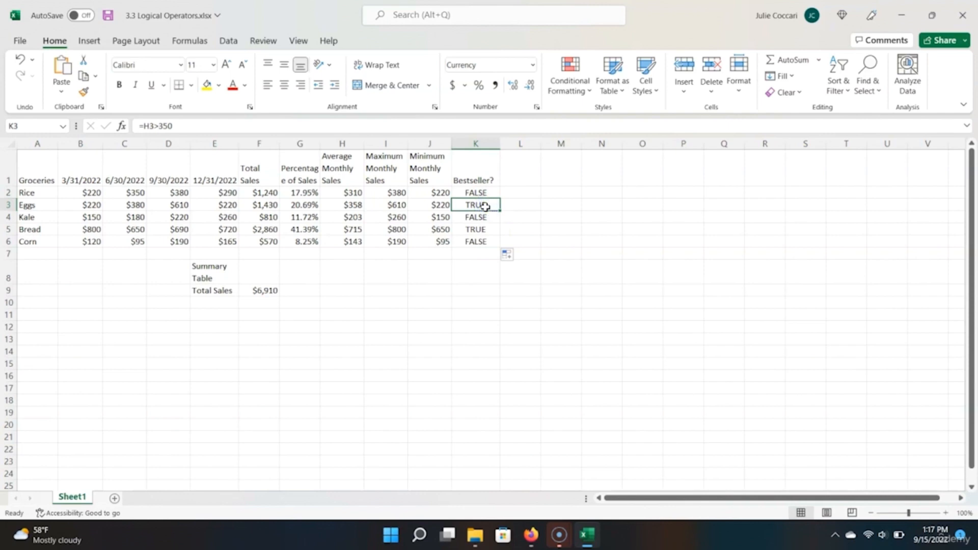
left_click(480, 231)
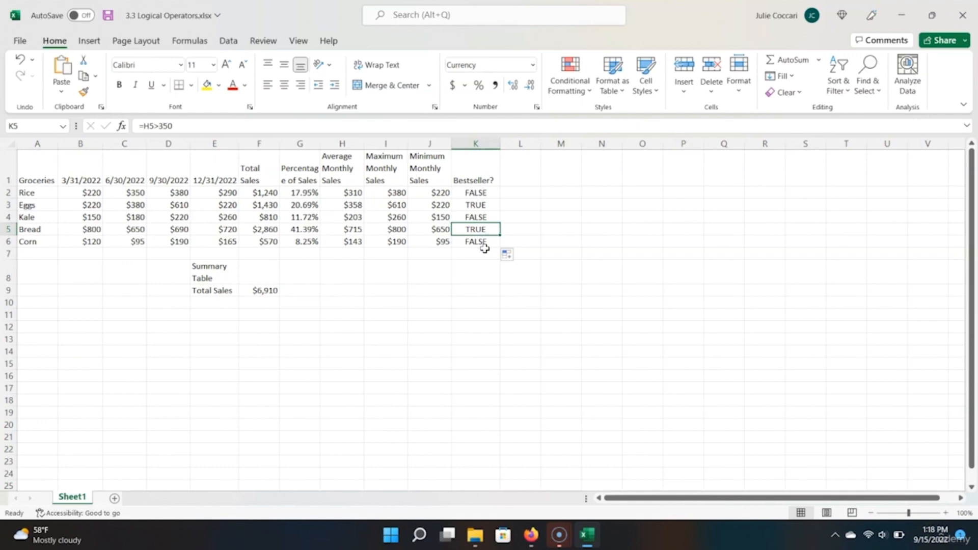
Step: Enter the heading "Sales Category" in cell L1
left_click(517, 176)
type("Sales Category")
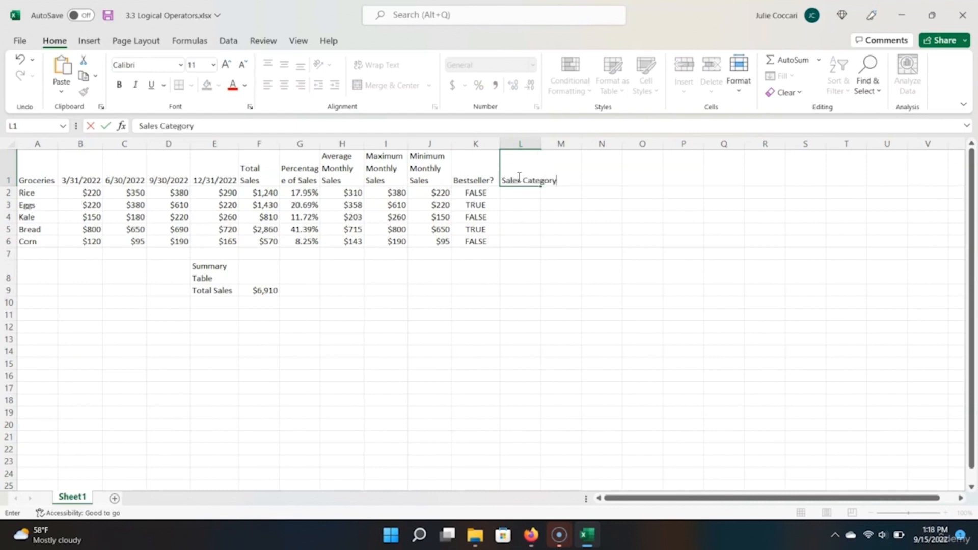
key("Return")
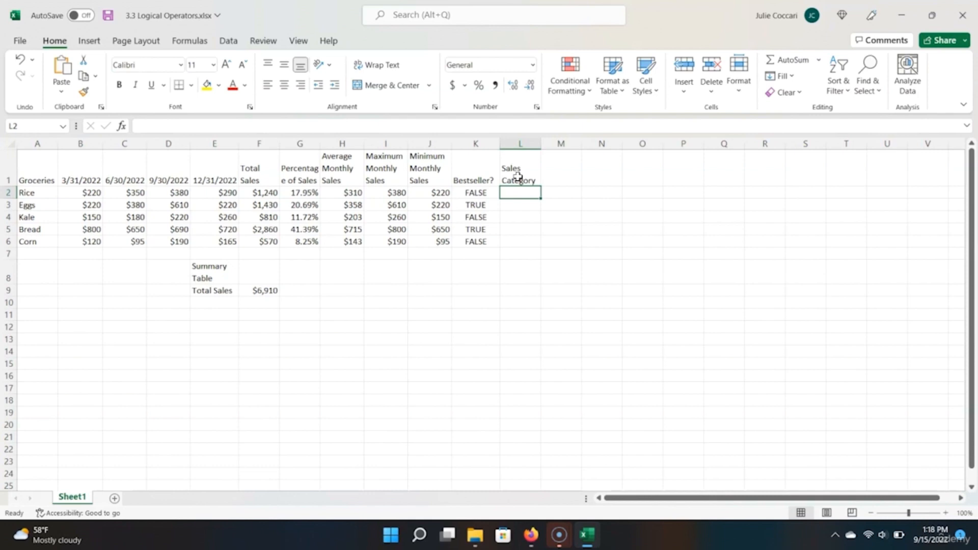
Step: Enter =IF(K2, "Bestseller", "Secondary") in L2 to categorise Rice from its Bestseller? value
type("=IF(")
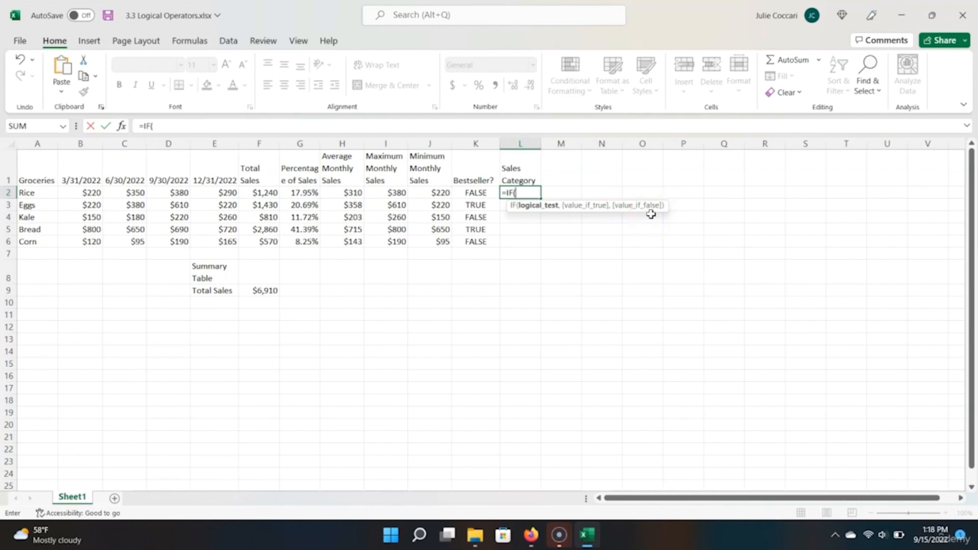
left_click(489, 192)
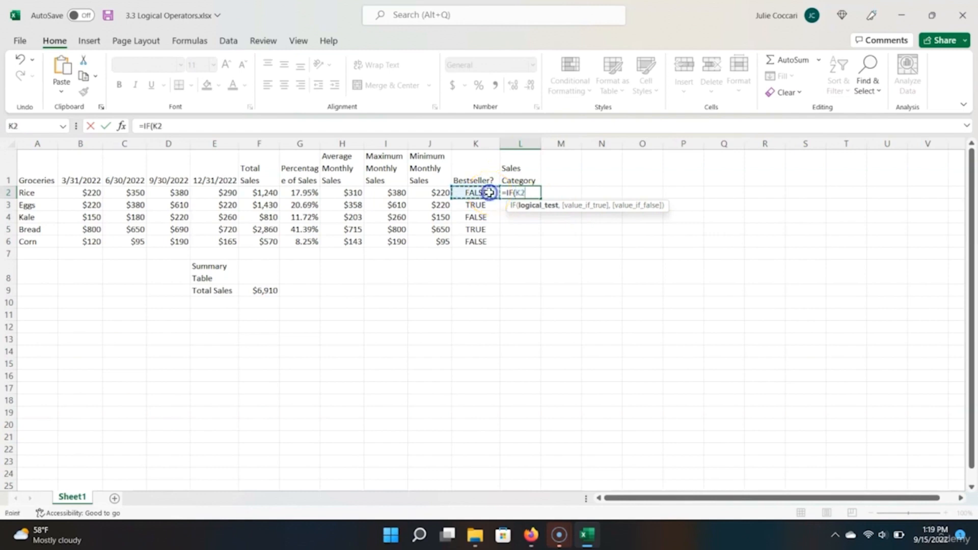
type(",")
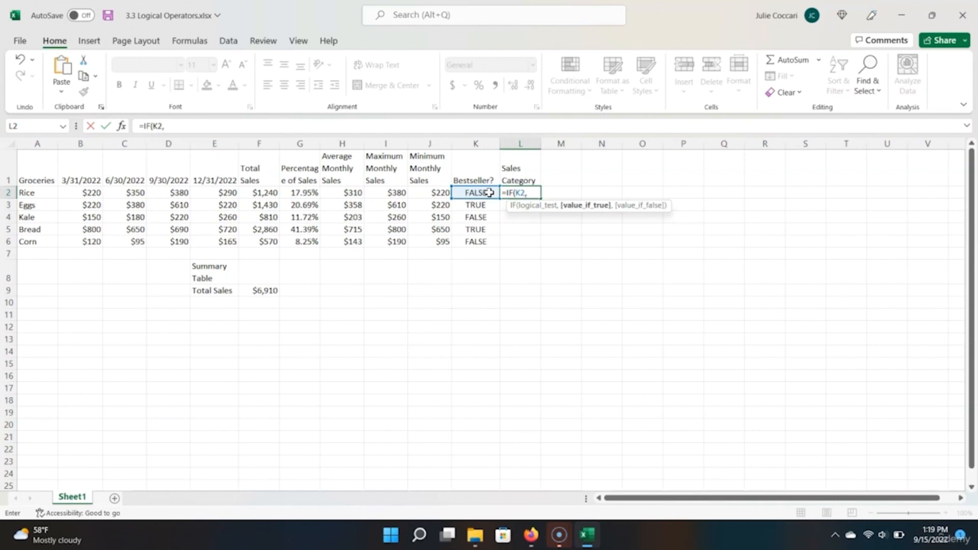
type("\"Bestseller\",")
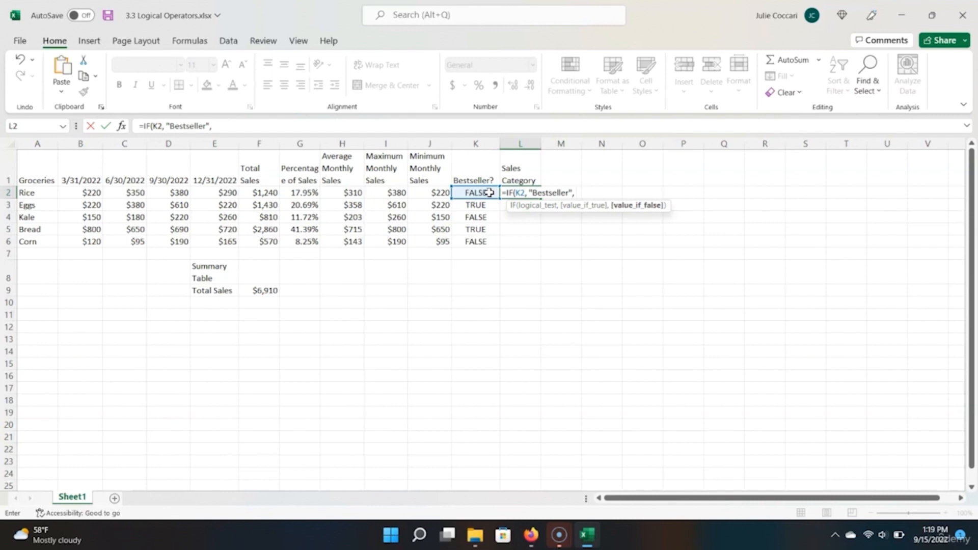
type(" \"Secondary\"")
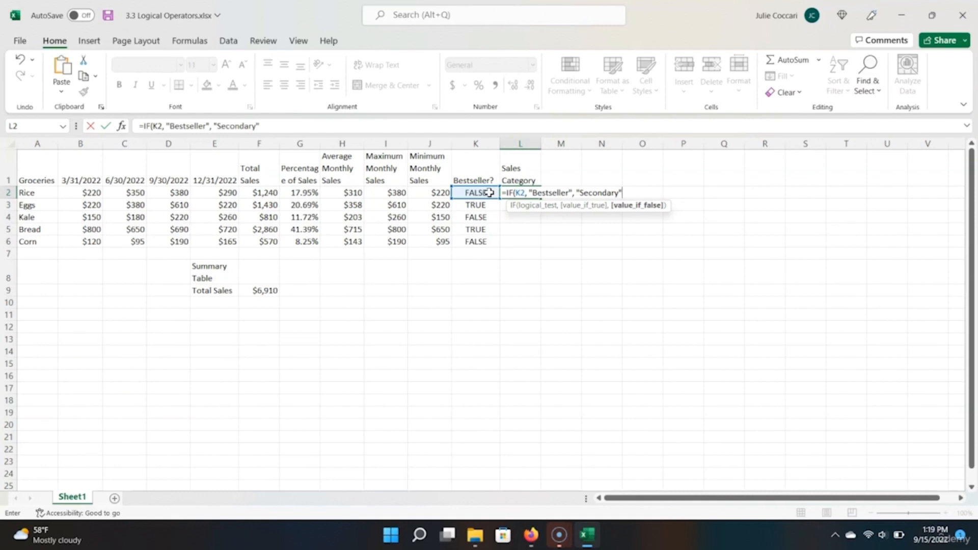
type(")")
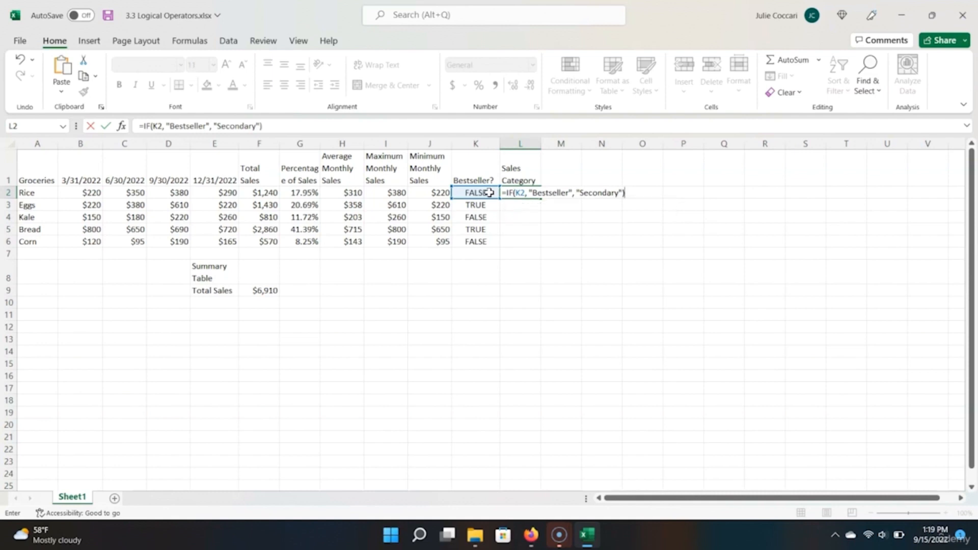
key("Return")
Step: Fill the IF formula from L2 down through L6 and check the Eggs formulas in L3 and K3
key("Up")
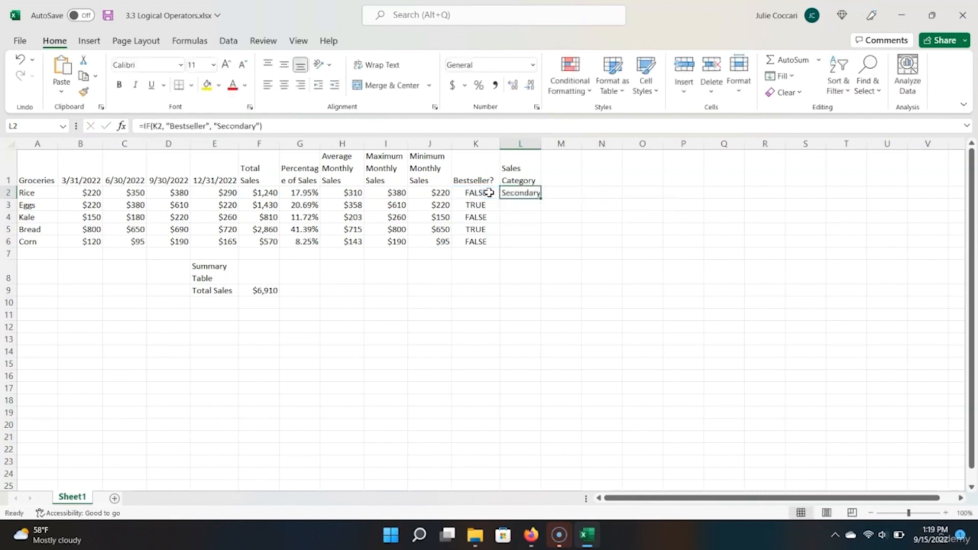
key("ctrl+c")
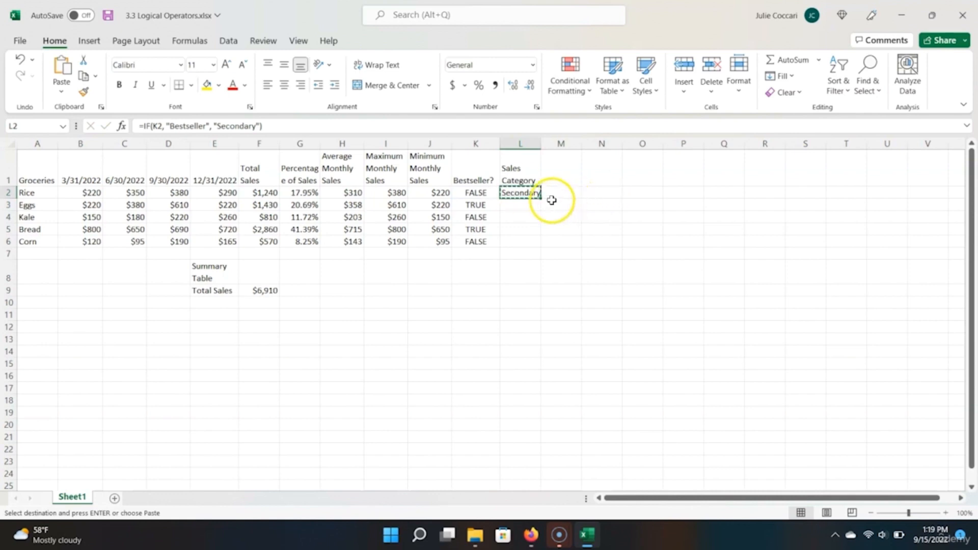
left_click_drag(541, 198, 537, 249)
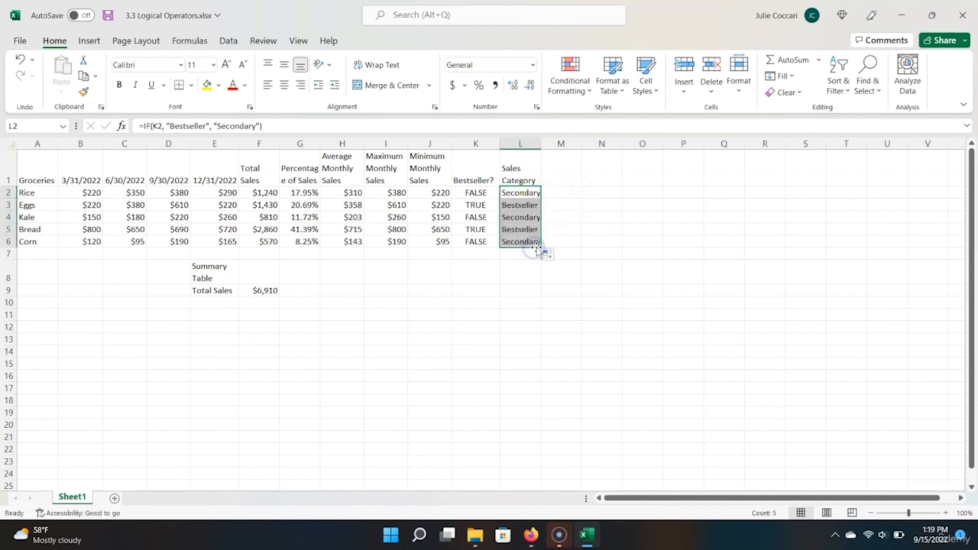
left_click(522, 203)
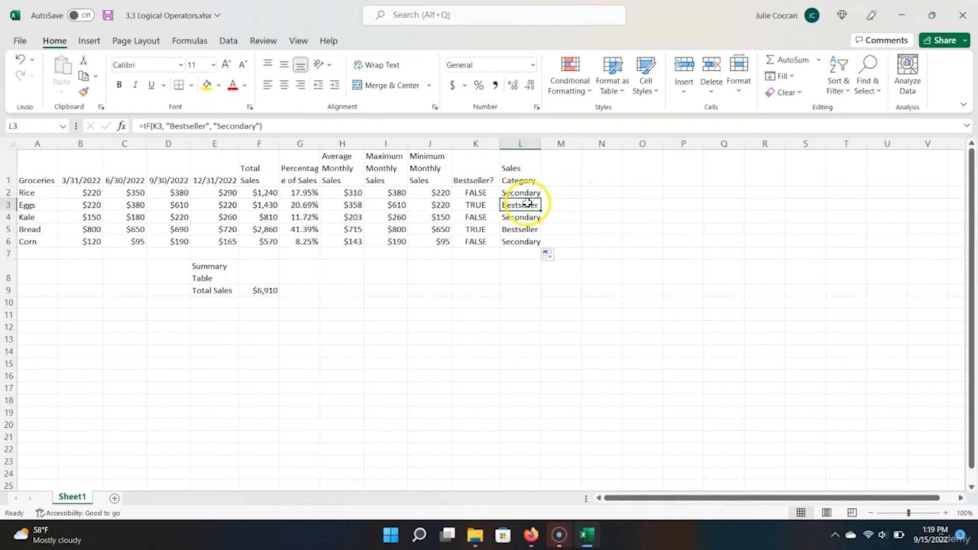
left_click(488, 205)
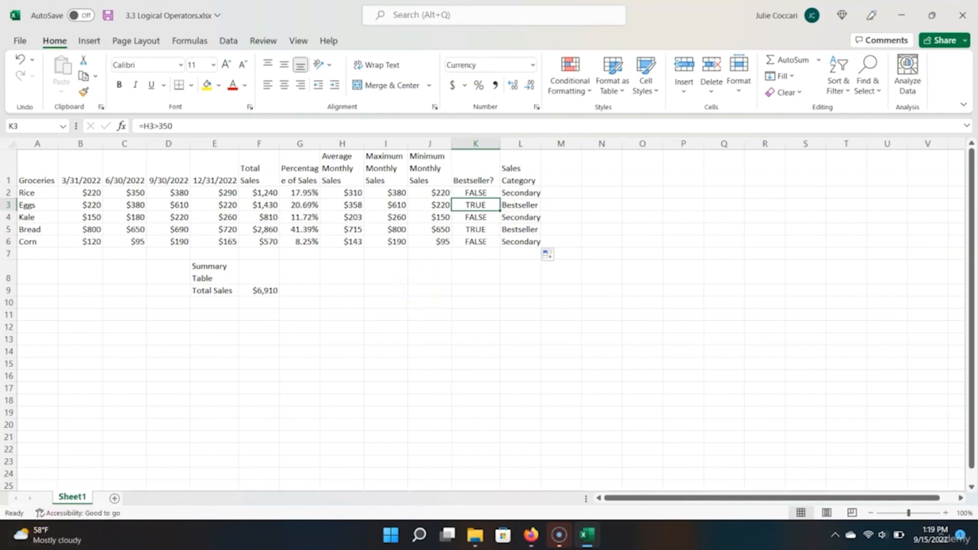
key("super")
key("super")
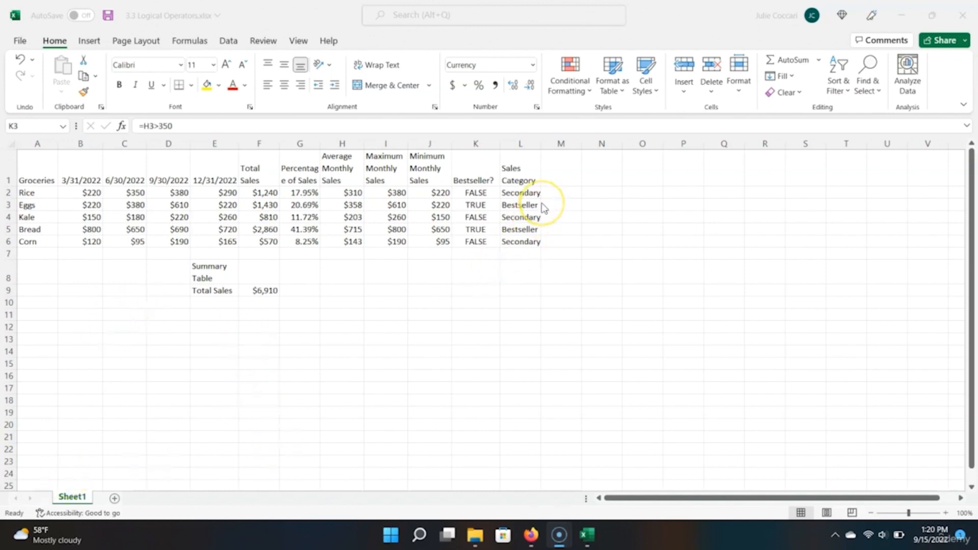
Step: Read the descriptions of the OR and AND functions by starting each in M2, and leave the cell empty
left_click(566, 192)
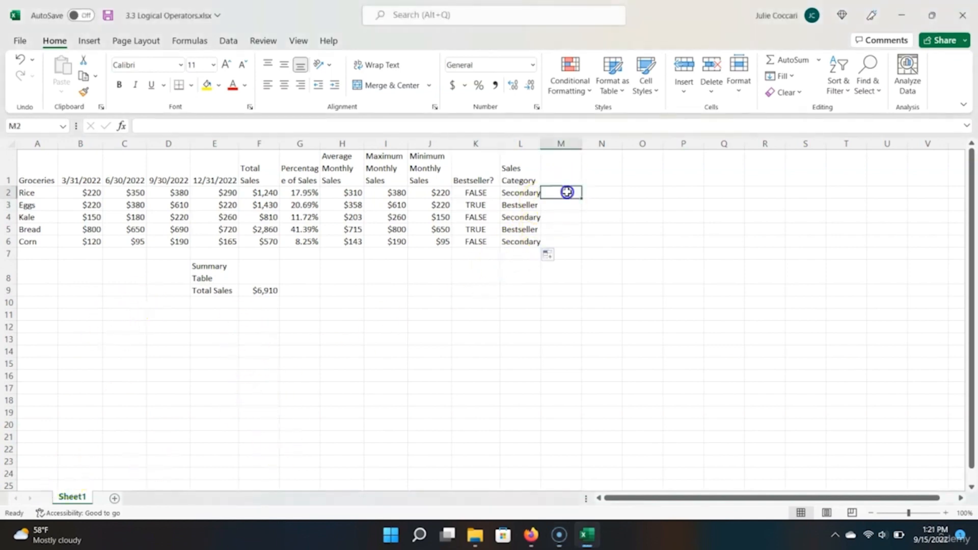
type("=or")
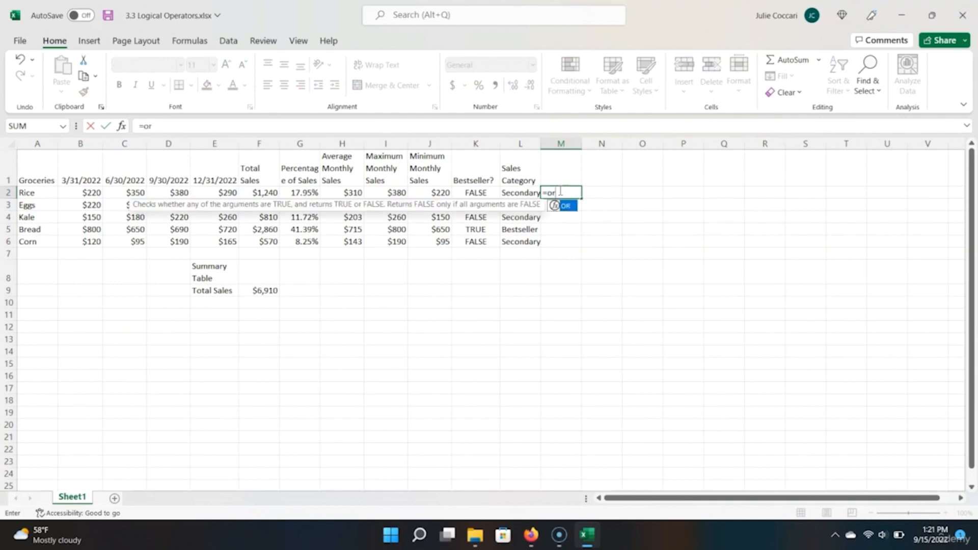
key("Tab")
key("BackSpace")
key("BackSpace")
key("BackSpace")
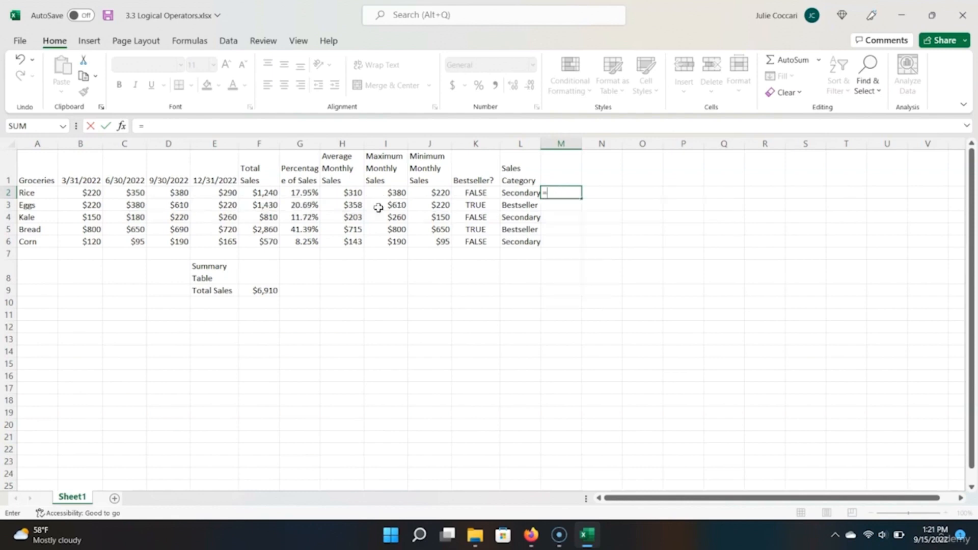
type("and")
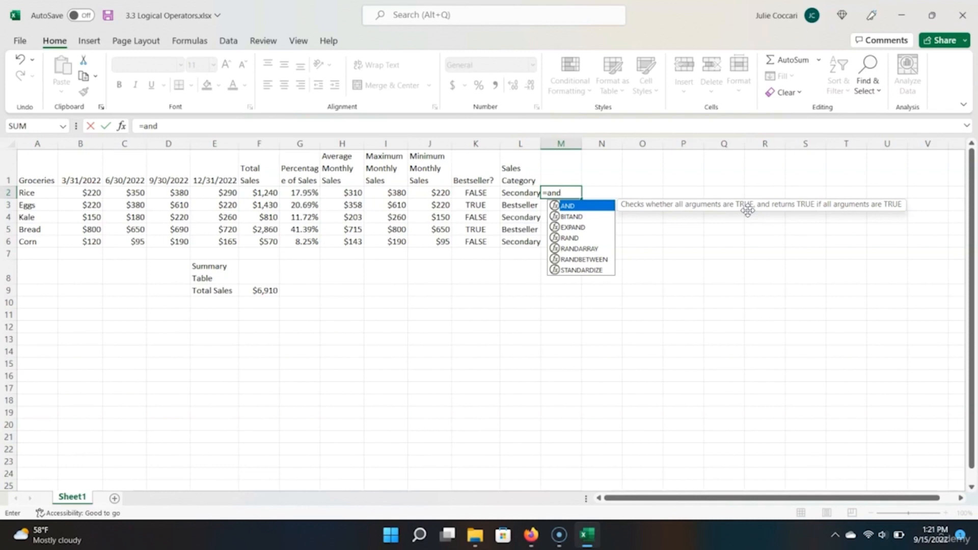
key("BackSpace")
key("Escape")
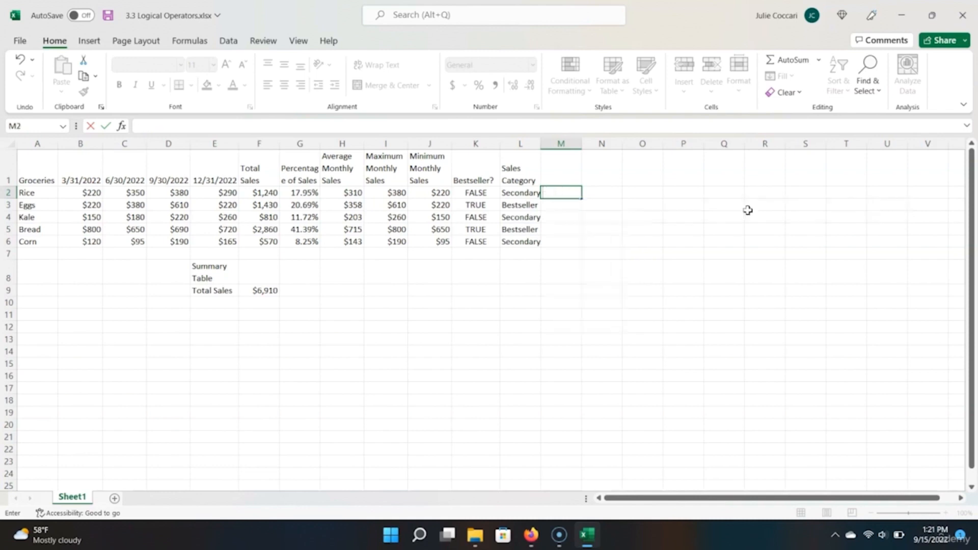
key("Return")
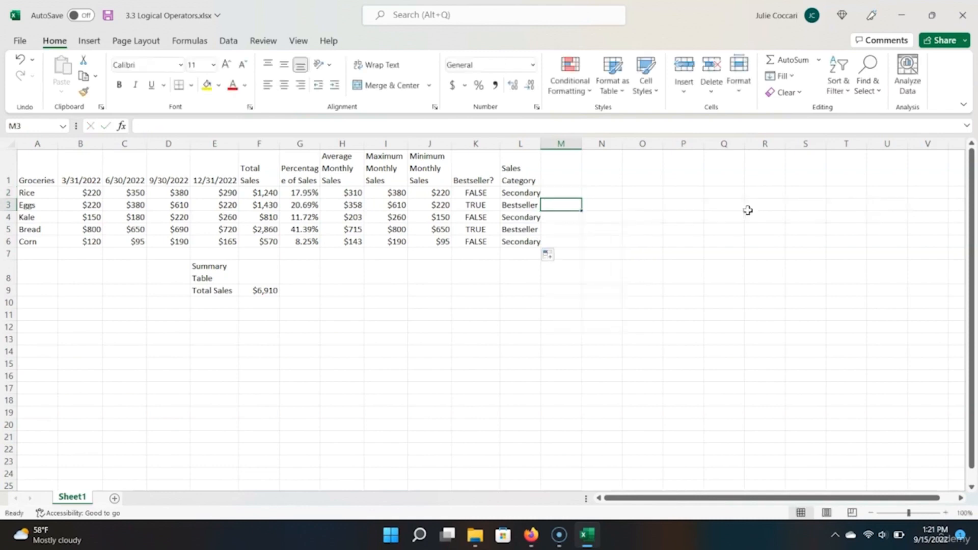
Step: Replace the formula in K2 with =OR(H2>350,G2>.25) to test Rice's average monthly sales or percentage of sales
left_click(474, 194)
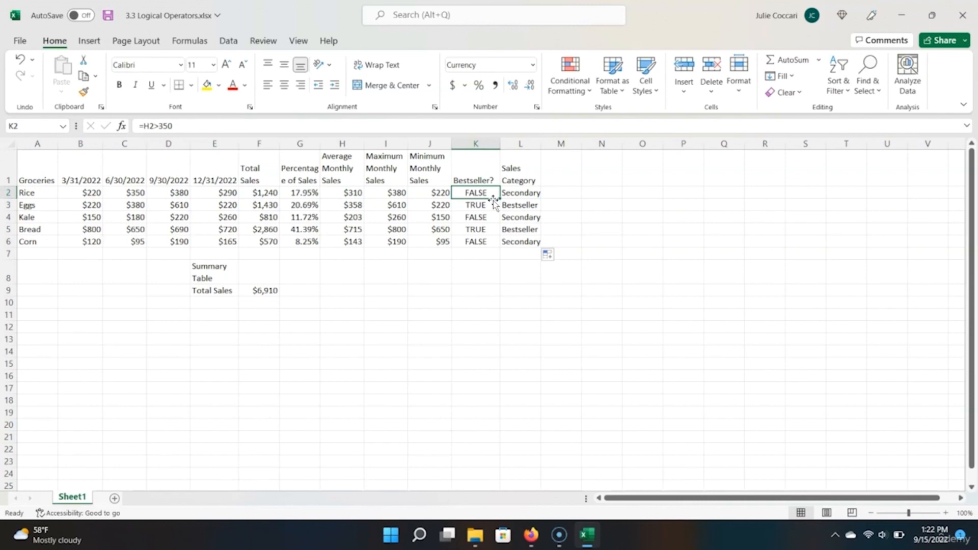
type("=or")
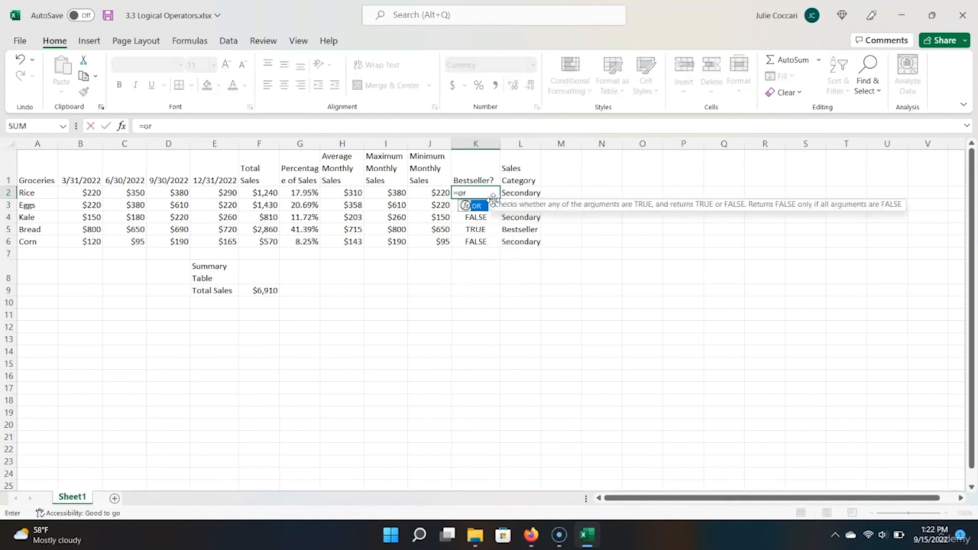
key("Tab")
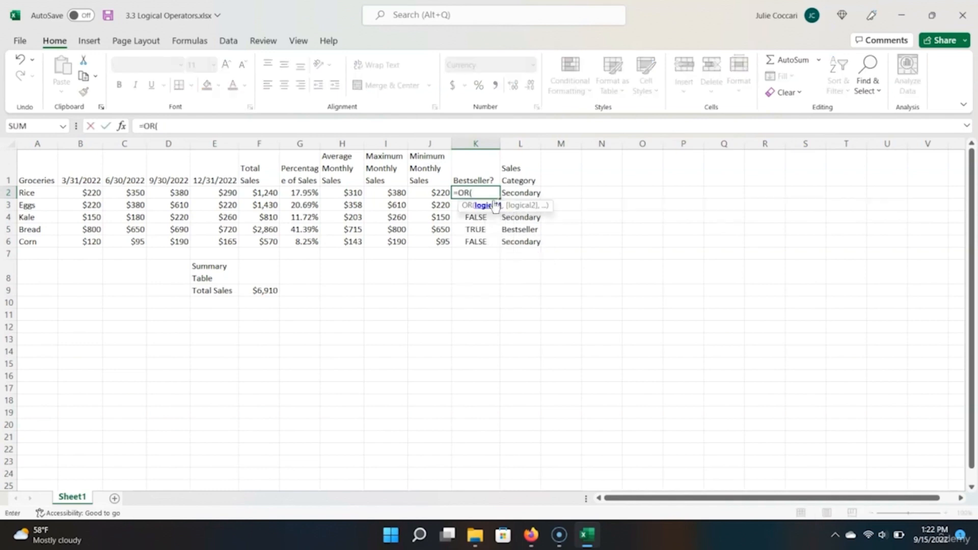
key("Left")
key("Left")
key("Left")
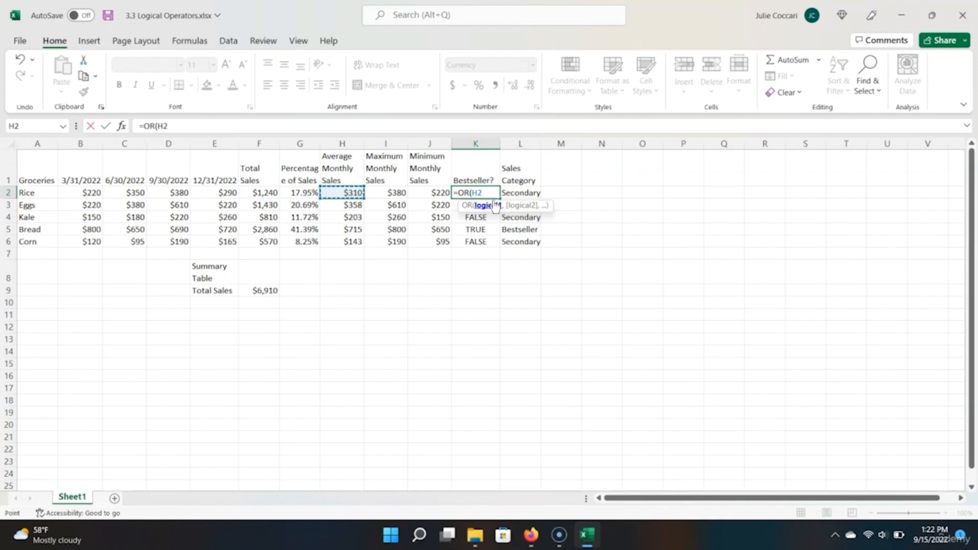
type(">350,")
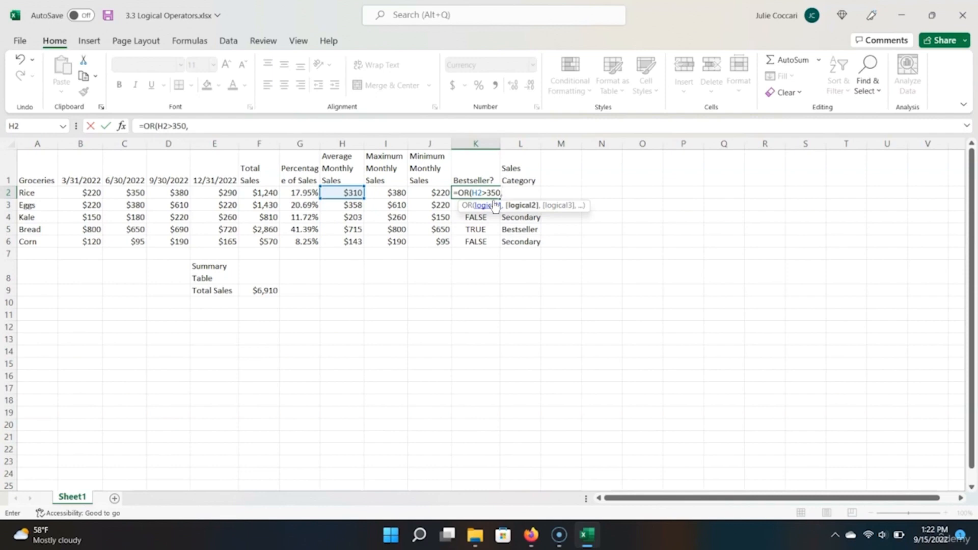
key("Left")
key("Left")
key("Left")
key("Left")
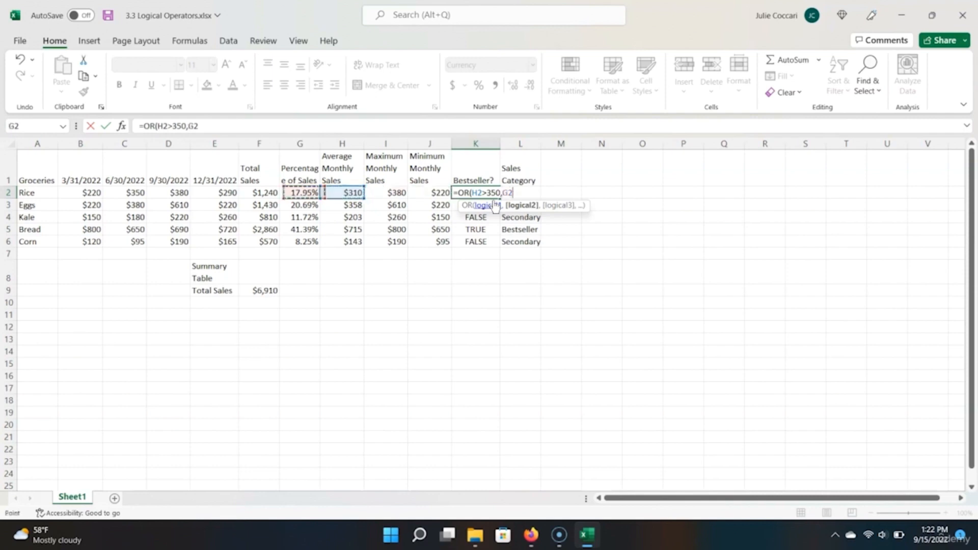
type(">")
type("2")
key("BackSpace")
type(".25")
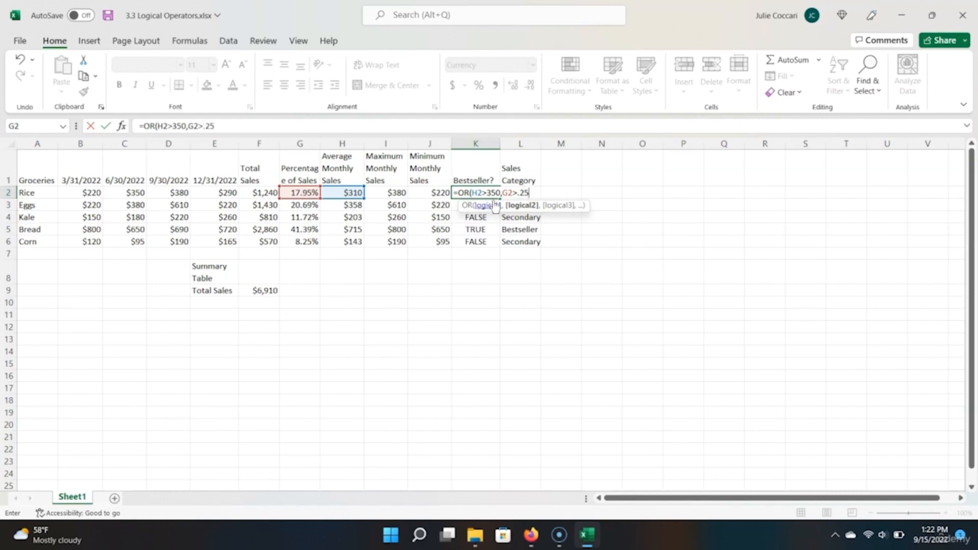
type(")")
key("ctrl+Return")
Step: Copy the OR formula from K2 down through K6 and check the Bread formula in K5
key("ctrl+c")
key("shift+Down")
key("shift+Down")
key("shift+Down")
key("shift+Down")
key("ctrl+v")
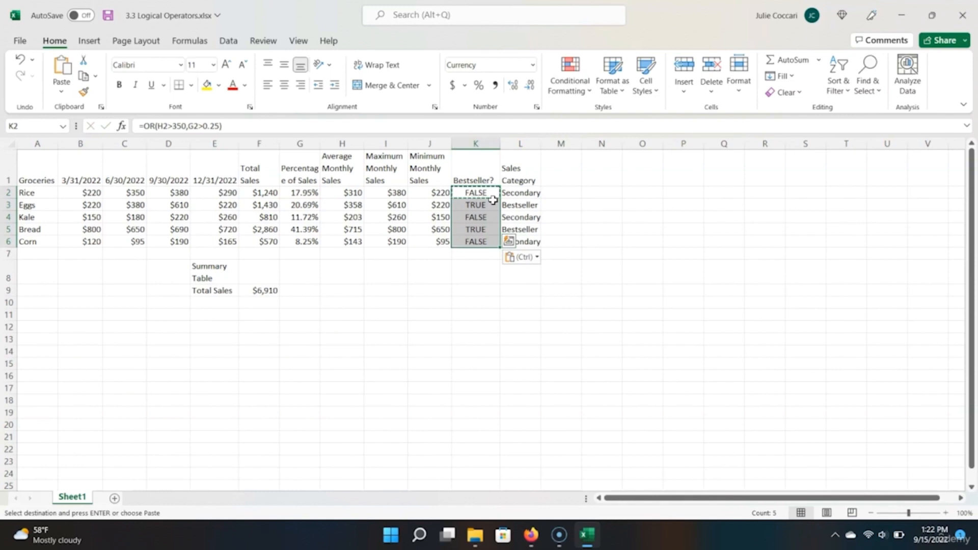
key("Down")
key("Down")
key("Down")
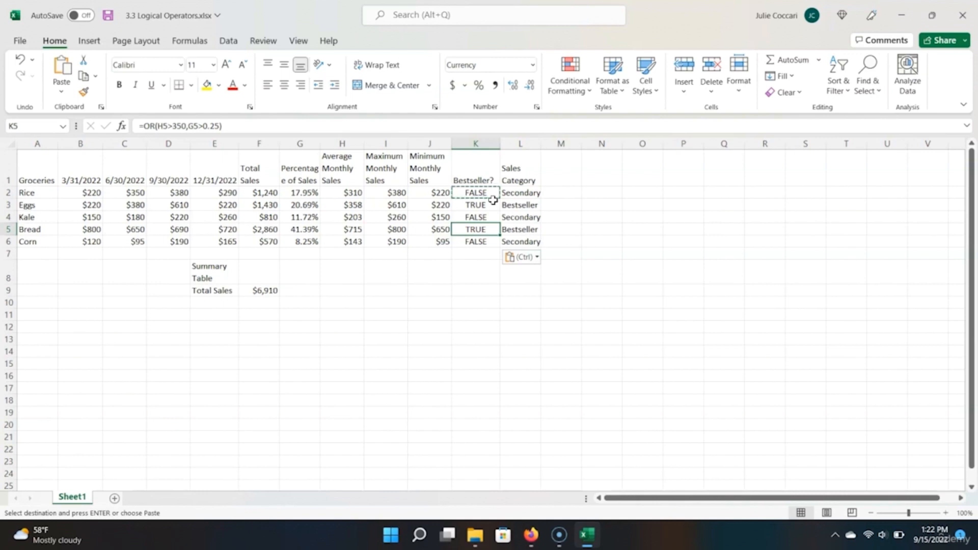
Step: Replace the formula in K2 with =AND(H2>350, G2>.25) to test both Rice's average monthly sales and its percentage of sales
left_click(493, 204)
key("Up")
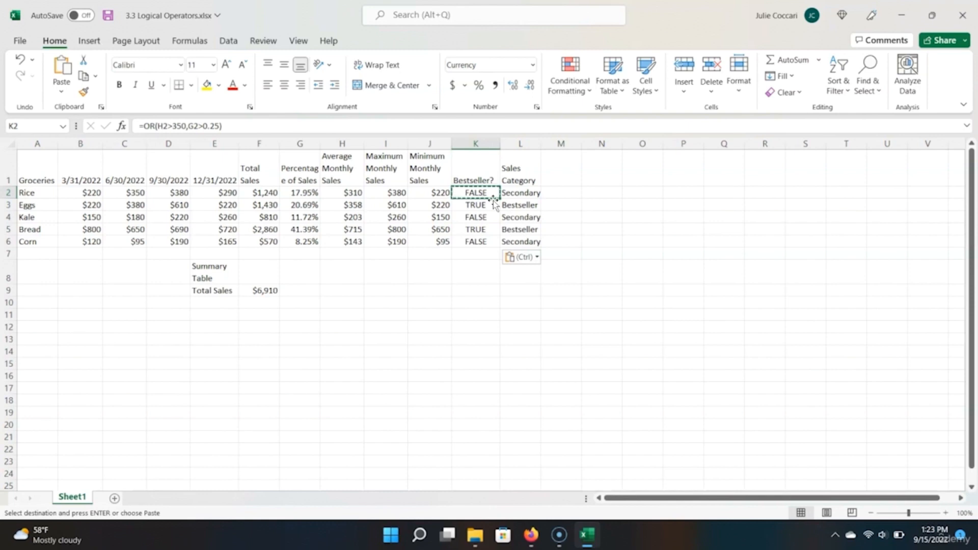
type("=and")
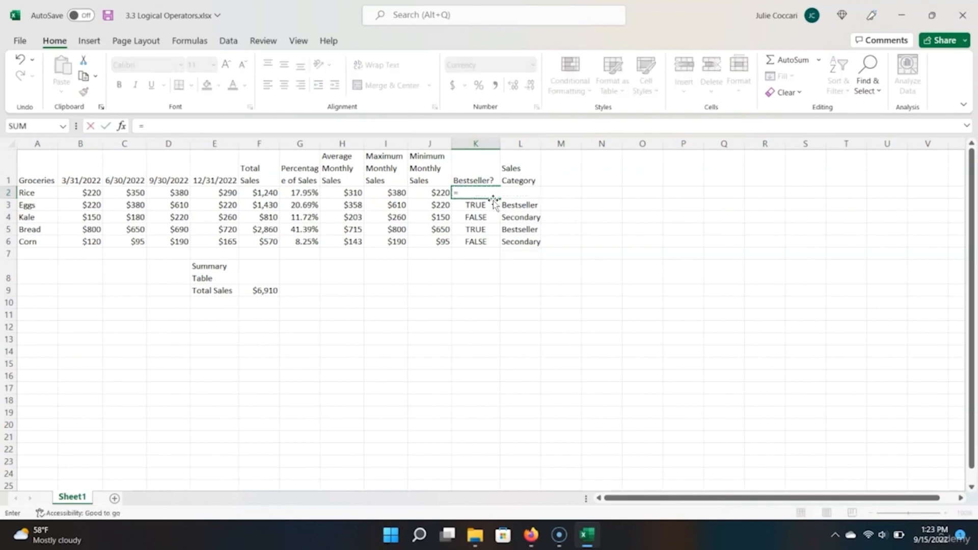
key("Tab")
key("Left")
key("Left")
key("Left")
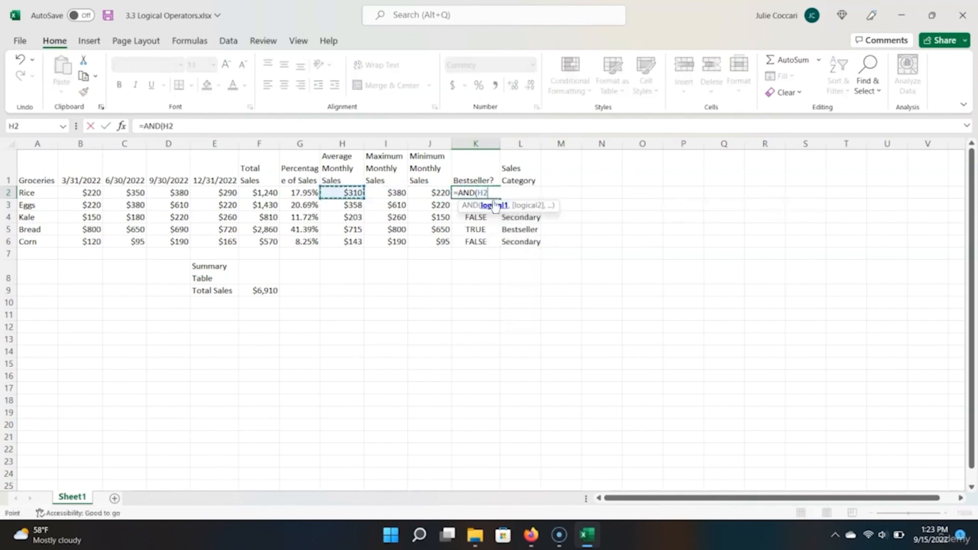
type(">350,")
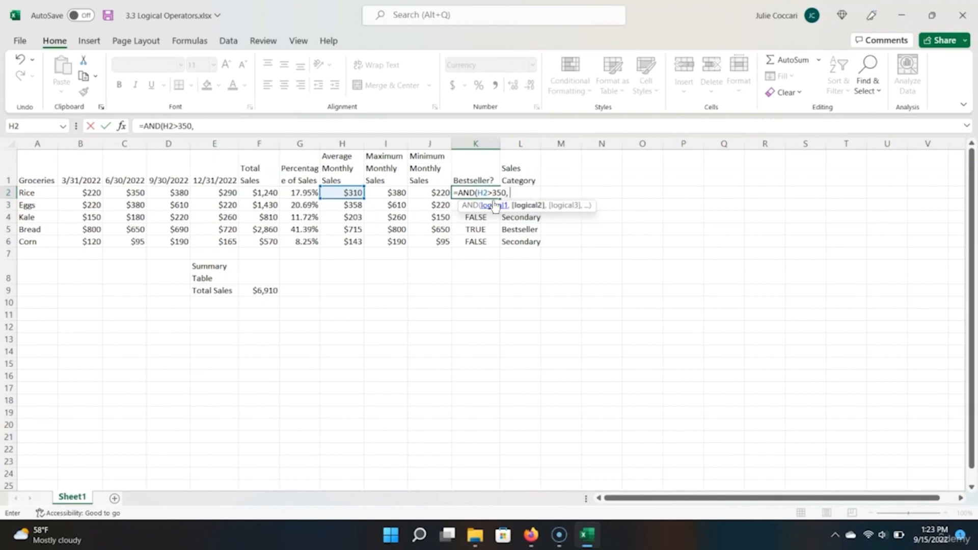
key("Left")
key("Left")
key("Left")
key("Left")
type(">")
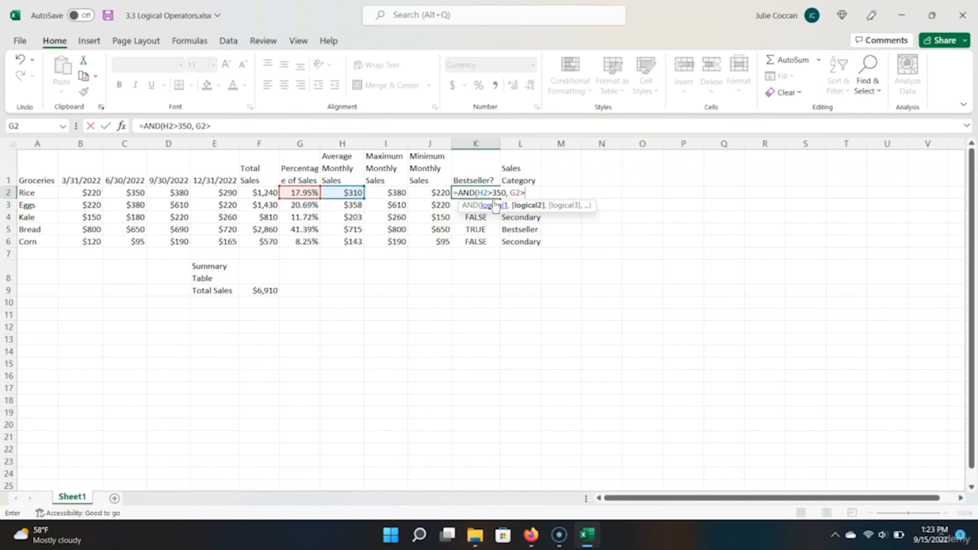
type(".25")
key("Return")
Step: Fill the AND formula from K2 down through K6 and check the Bread formula in K5
key("Up")
key("ctrl+c")
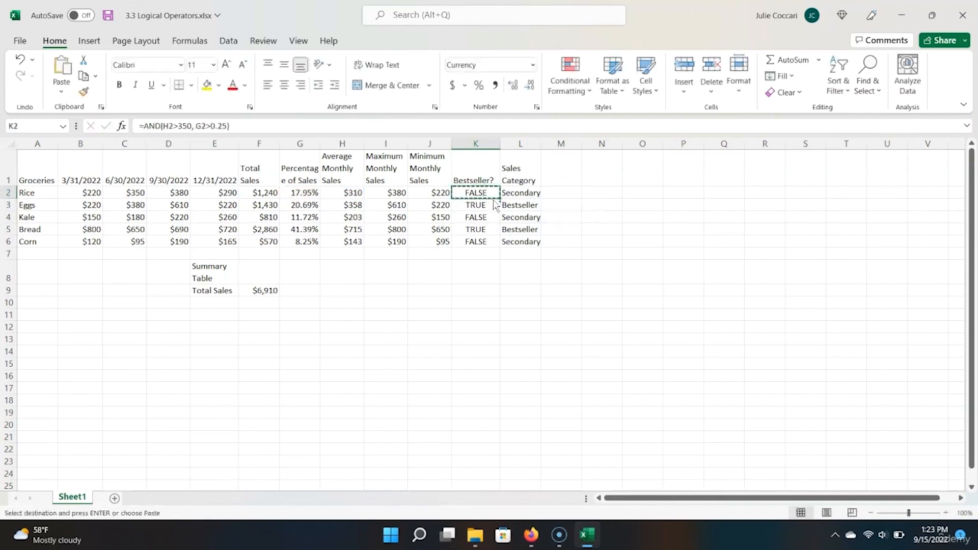
left_click_drag(499, 198, 497, 247)
left_click(479, 227)
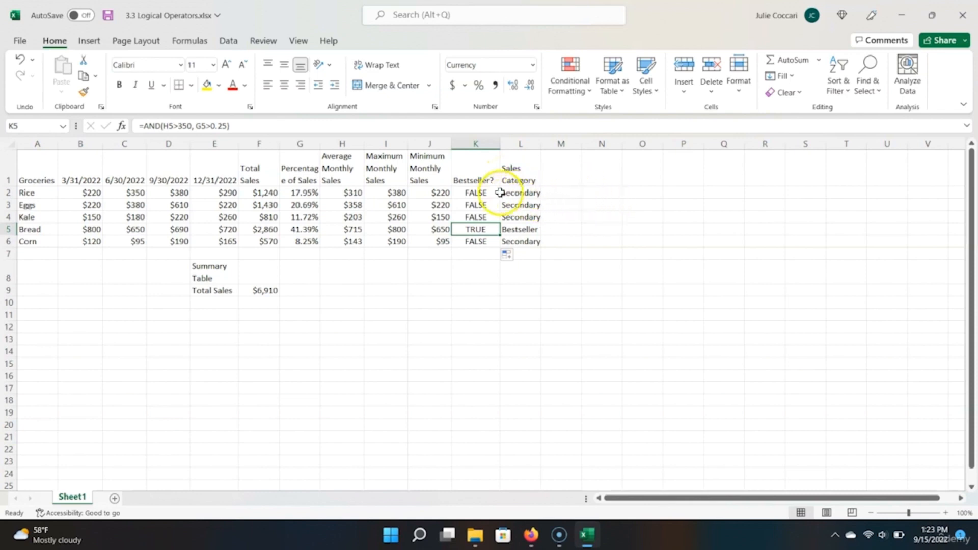
Step: Copy the AND expression from K2 and nest it in L2's IF formula in place of the K2 reference, giving =IF(AND(H2>350, G2>0.25), "Bestseller", "Secondary")
left_click(488, 193)
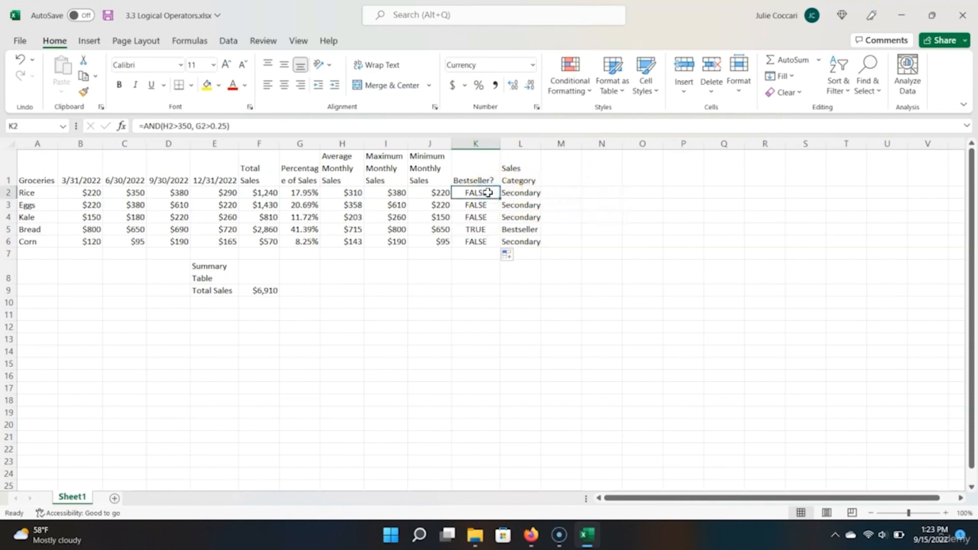
double_click(488, 193)
left_click(538, 192)
left_click_drag(549, 192, 461, 196)
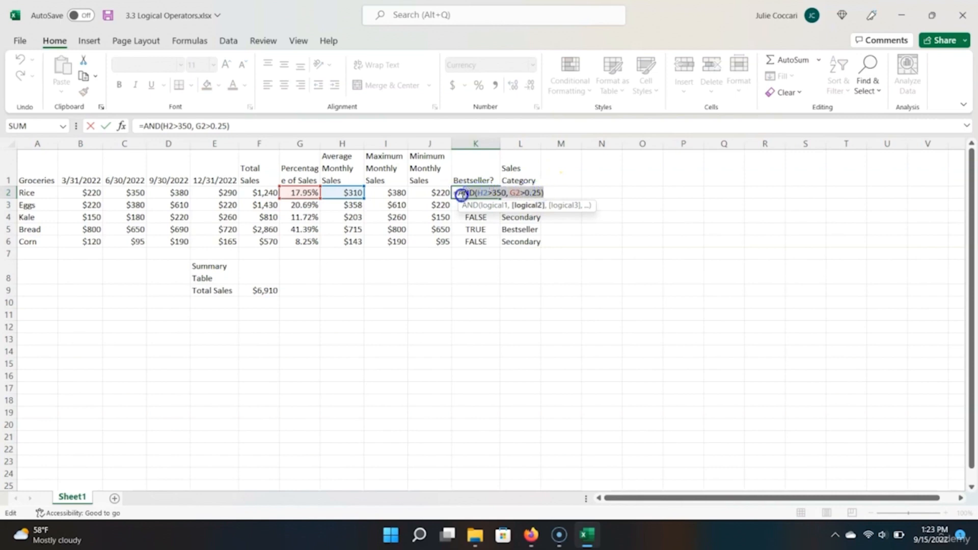
left_click(522, 213)
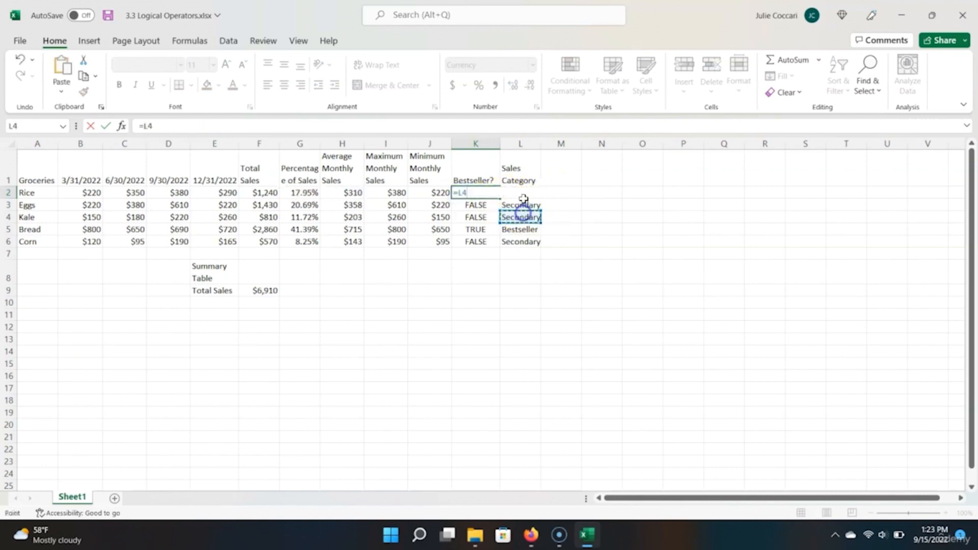
key("Escape")
left_click(523, 194)
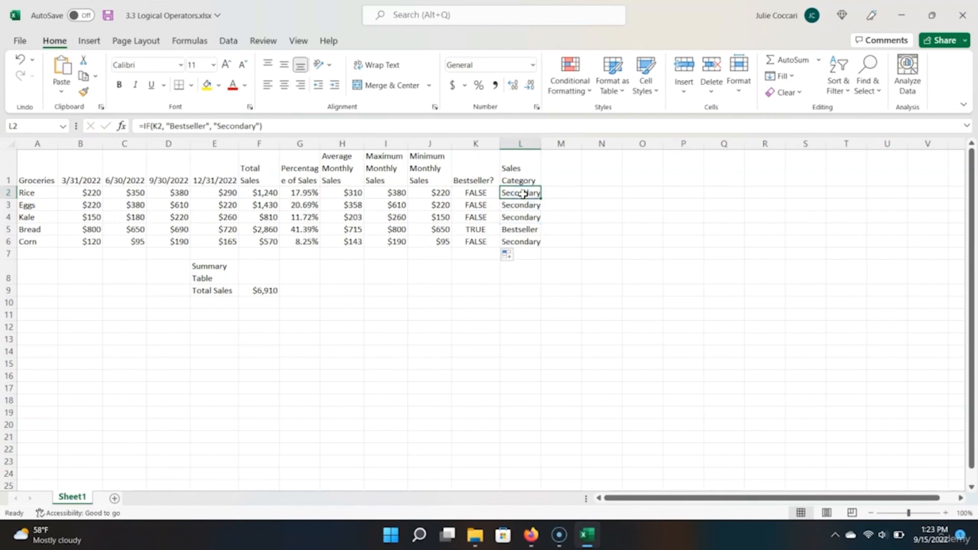
double_click(523, 194)
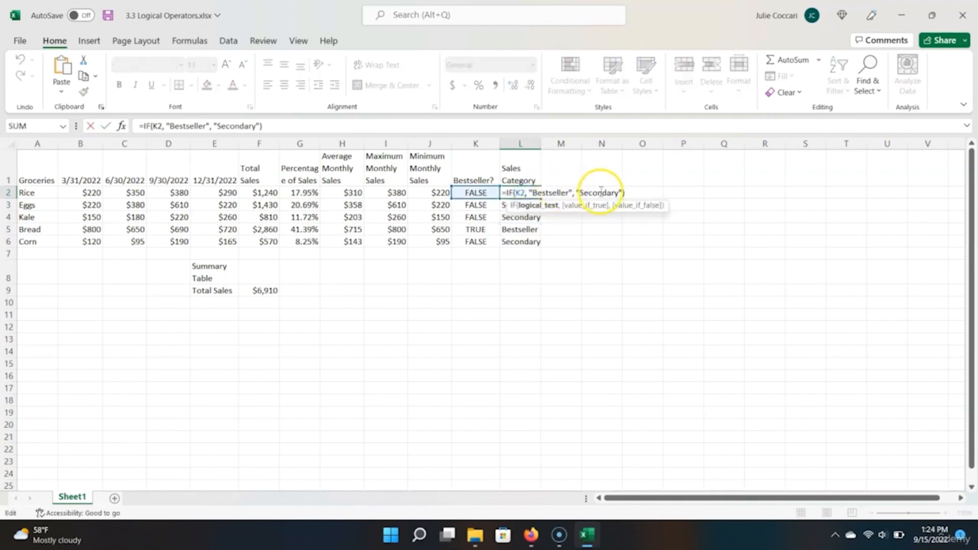
key("BackSpace")
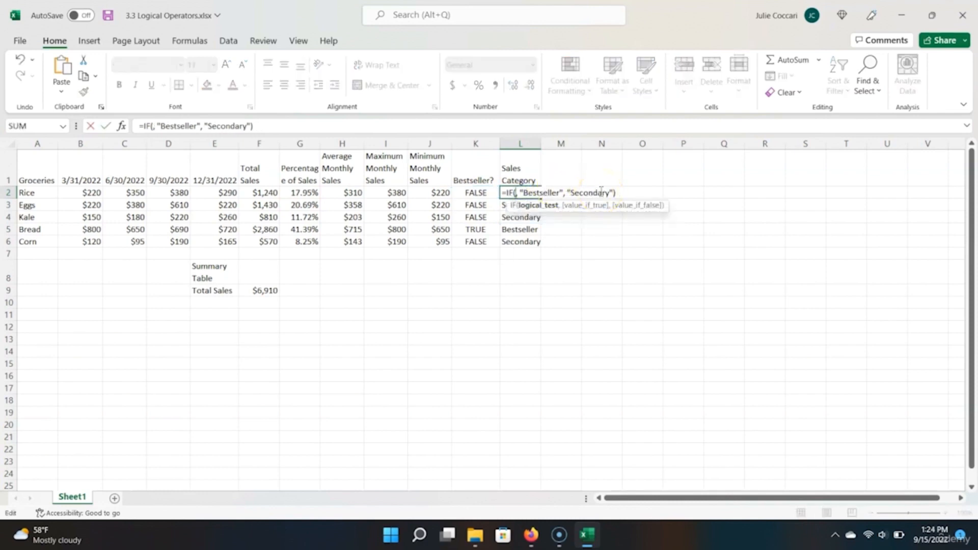
type("AND(H2>350, G2>0.25)")
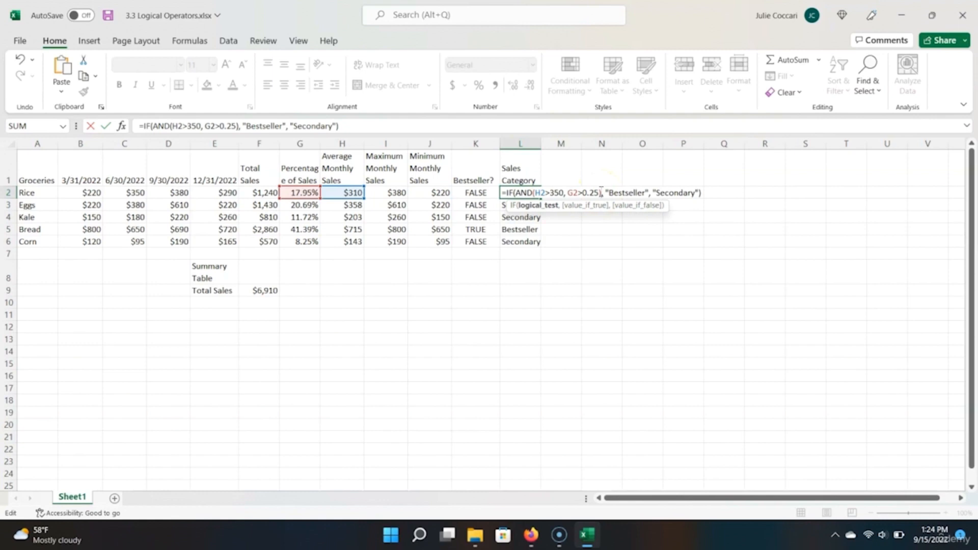
key("Return")
Step: Fill the nested IF and AND formula from L2 down through L6 and check the formula in L2
key("Up")
key("ctrl+c")
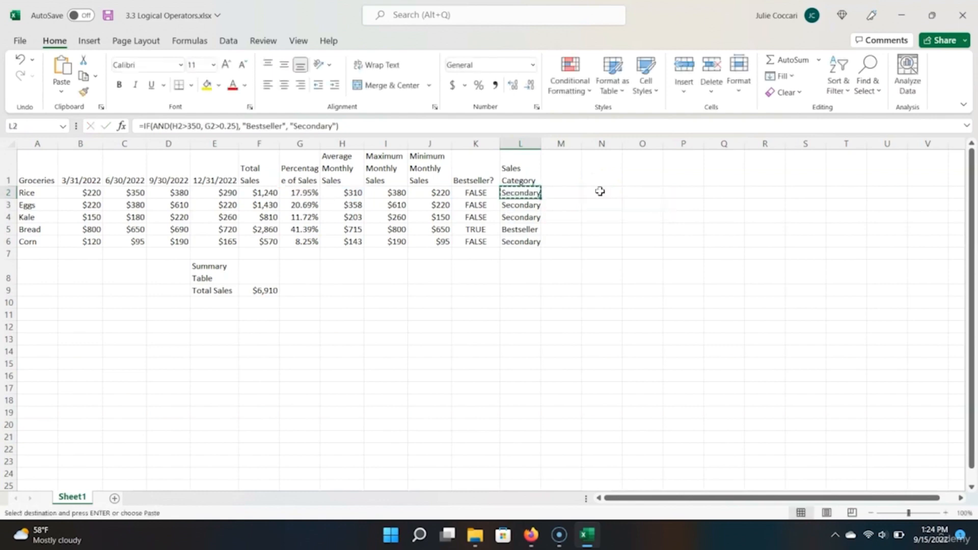
left_click_drag(542, 198, 542, 247)
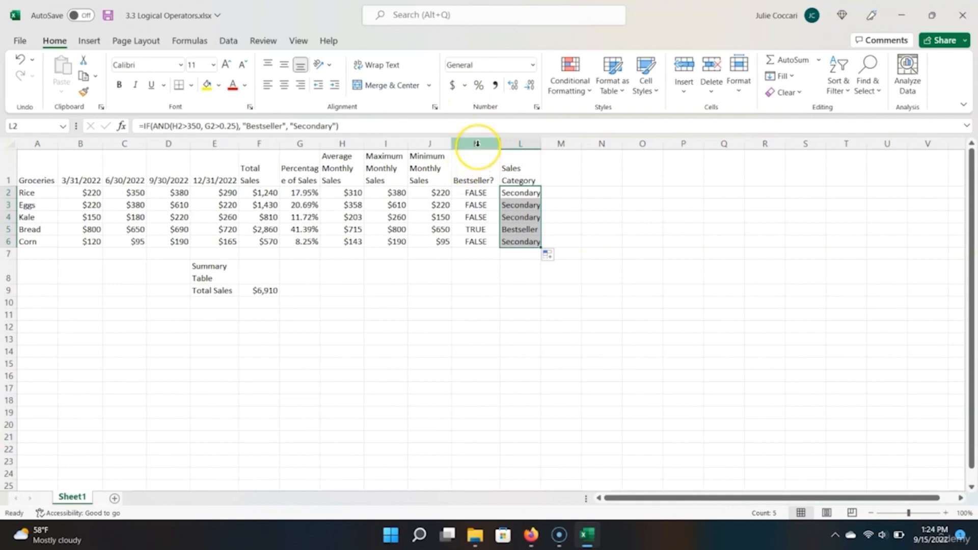
left_click(530, 191)
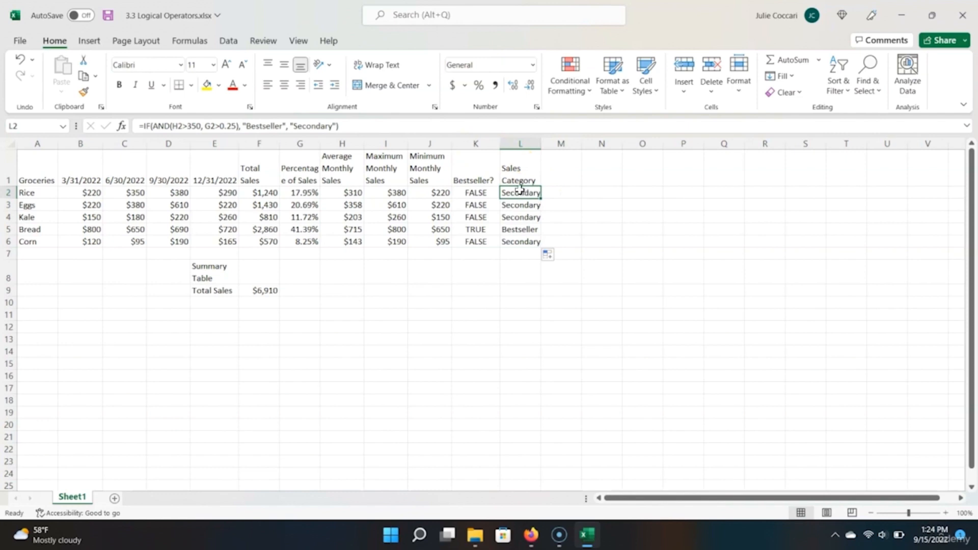
Step: Delete the whole Bestseller? column K
left_click(473, 143)
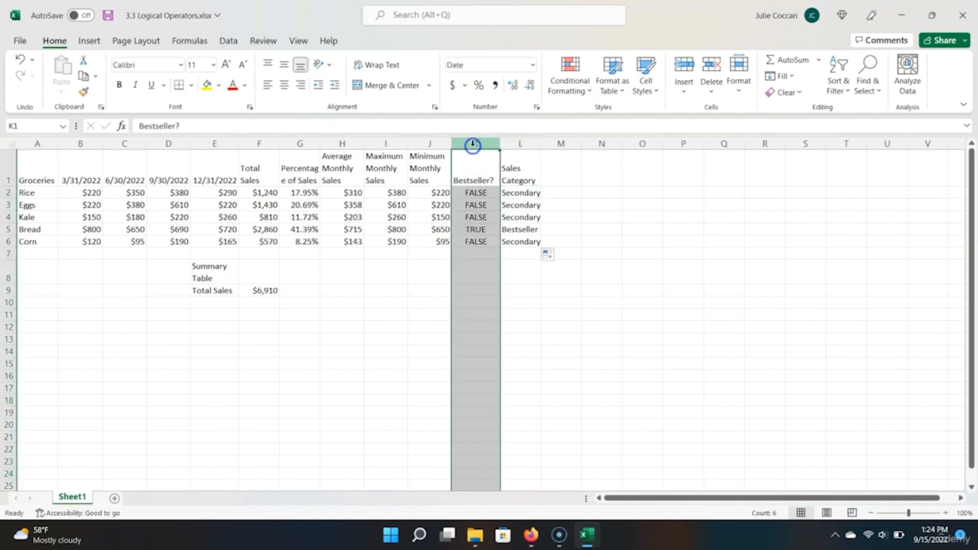
right_click(473, 145)
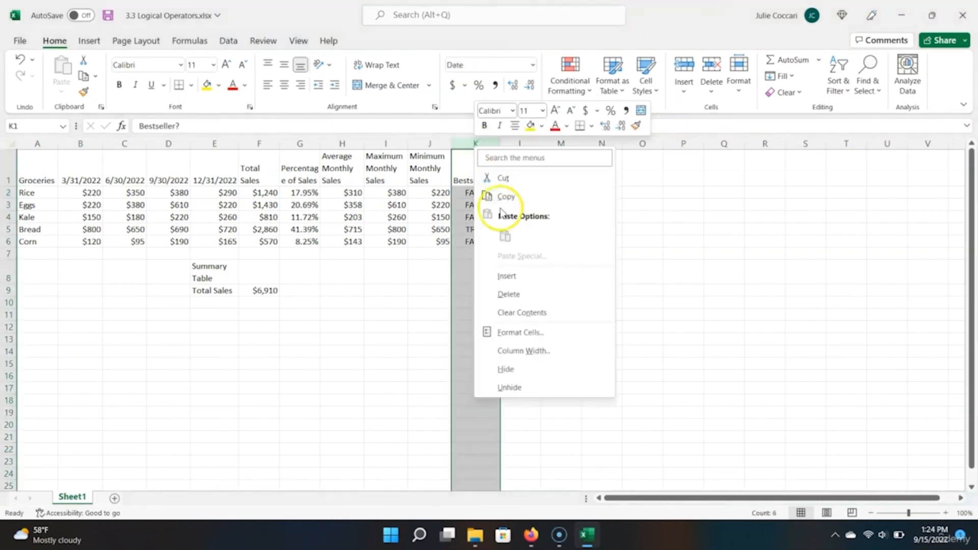
left_click(519, 296)
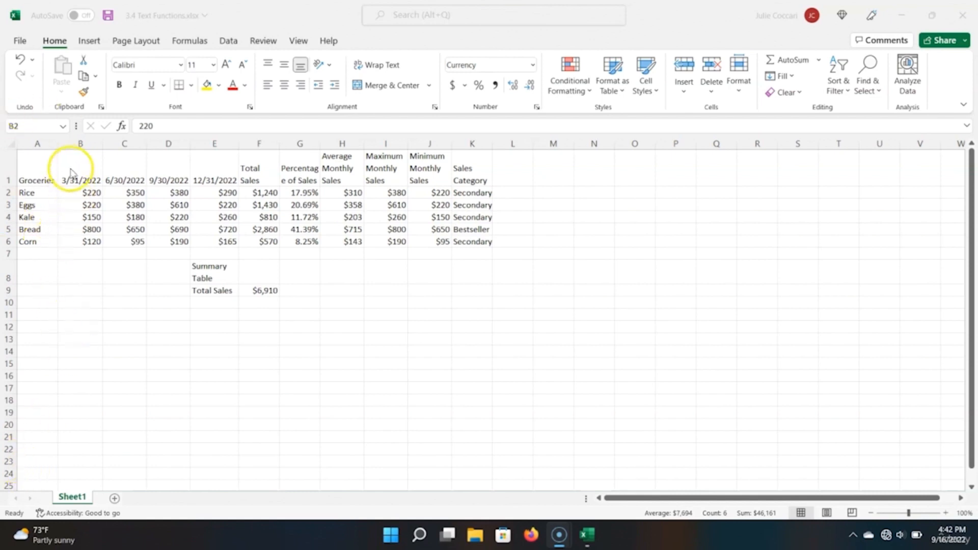
Step: Insert a blank column between the Groceries column and the 3/31/2022 column
left_click(76, 139)
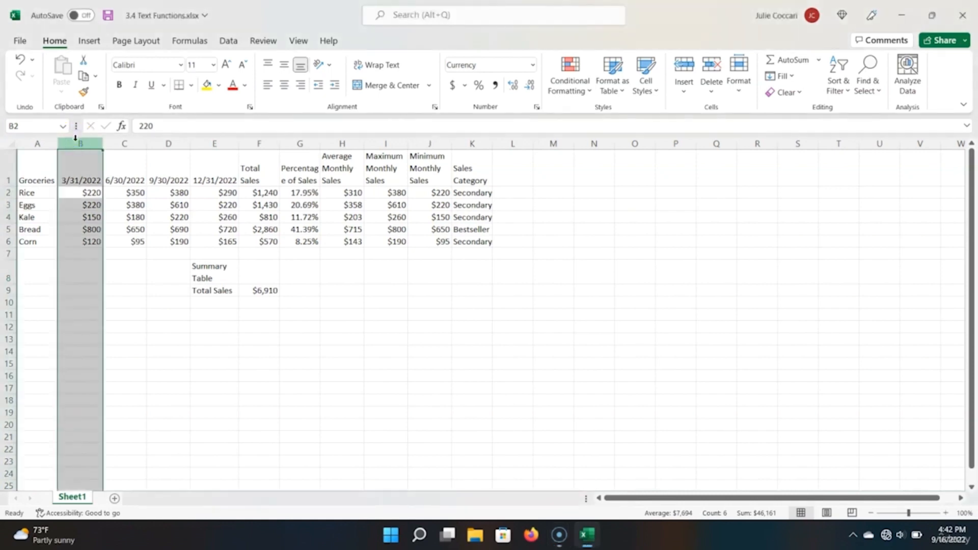
right_click(76, 140)
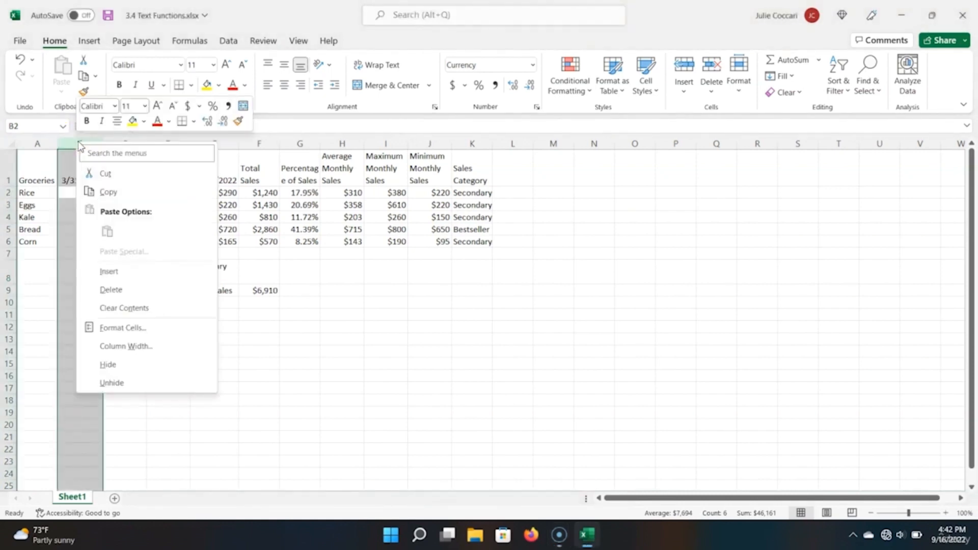
left_click(125, 271)
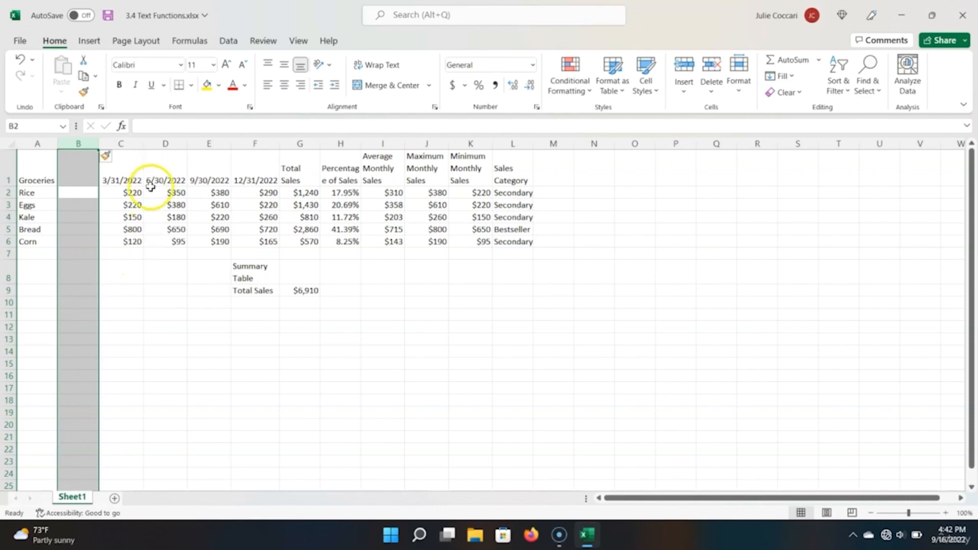
Step: Enter =LOWER(A2) in B2 to convert Rice to lowercase and fill the formula down through B6
left_click(79, 193)
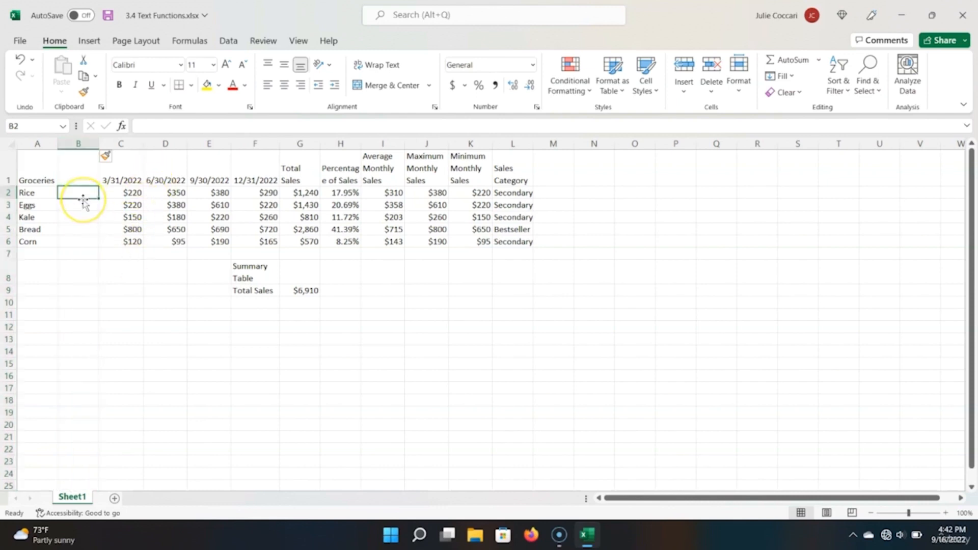
type("=lower")
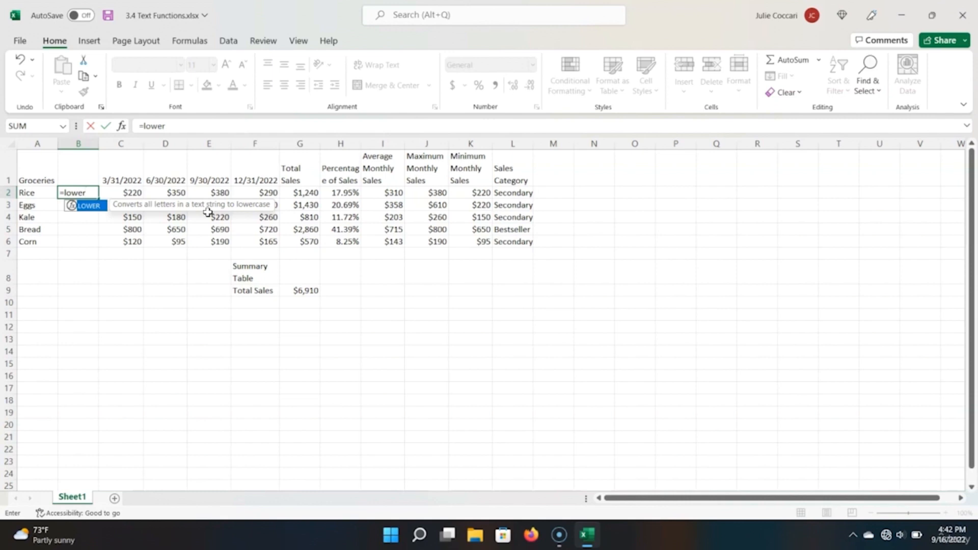
type("(")
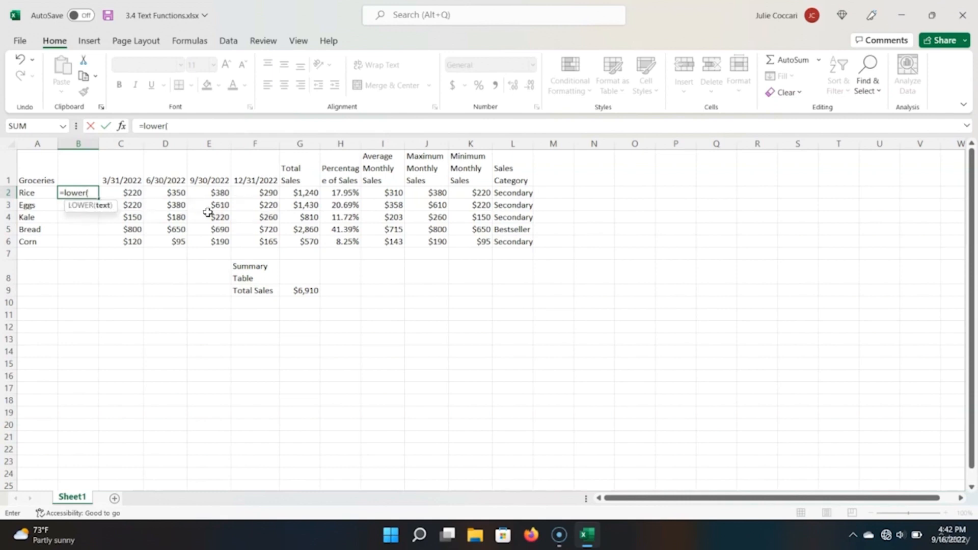
key("Left")
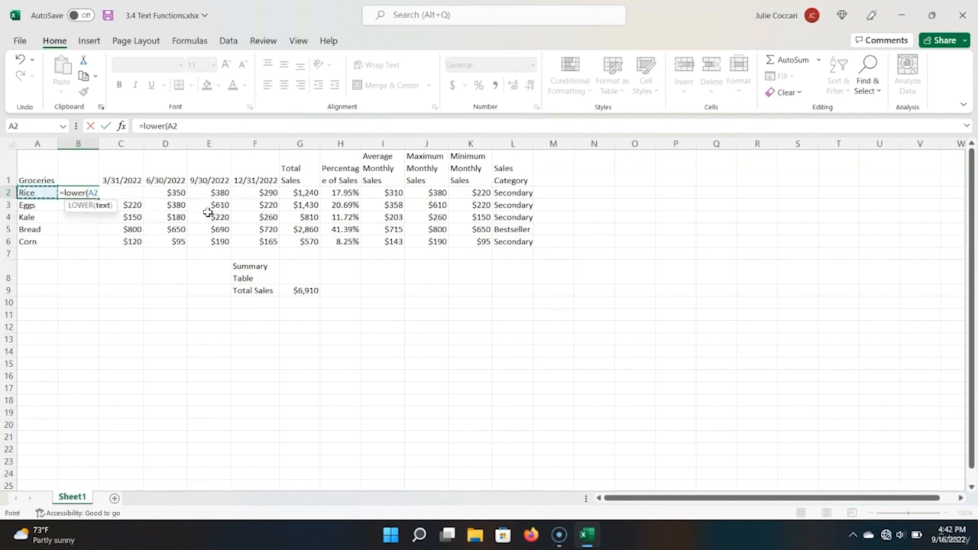
key("Return")
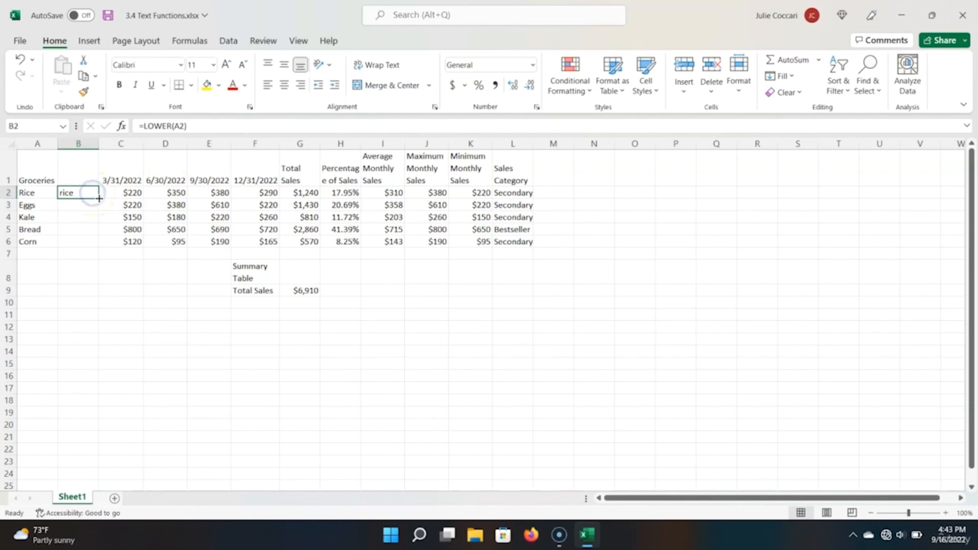
left_click_drag(98, 198, 96, 210)
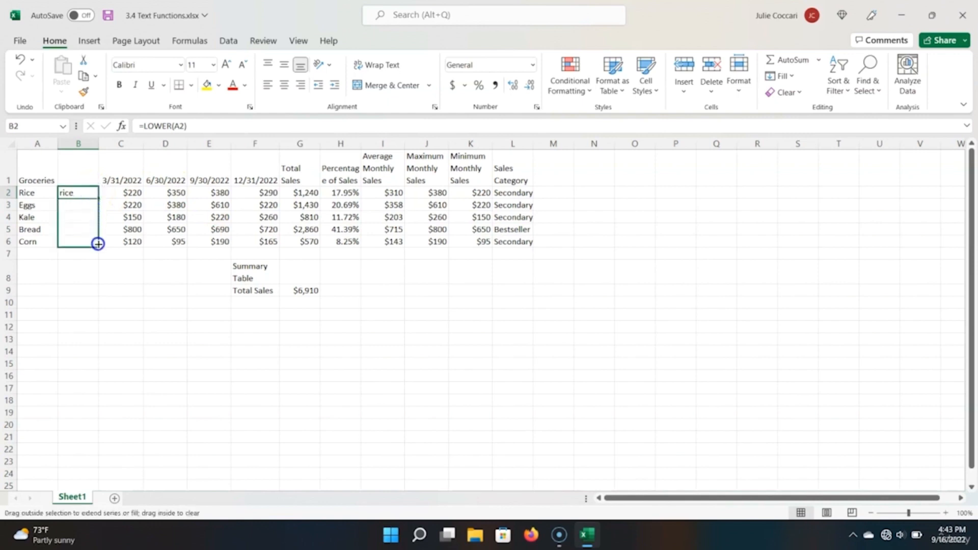
left_click_drag(97, 243, 98, 246)
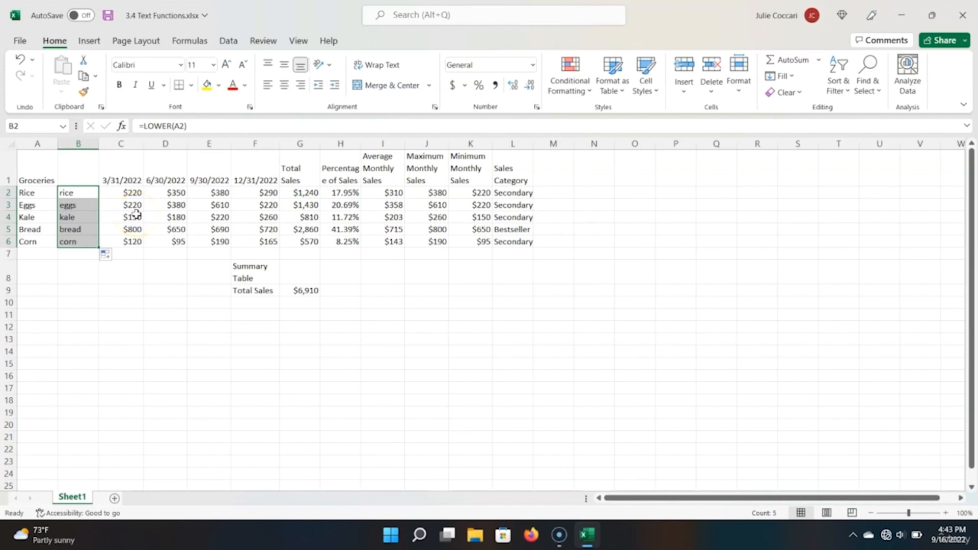
Step: Try to replace the grocery names in A2:A6 by copying the LOWER formulas from B2:B6 over them
key("ctrl+c")
key("Left")
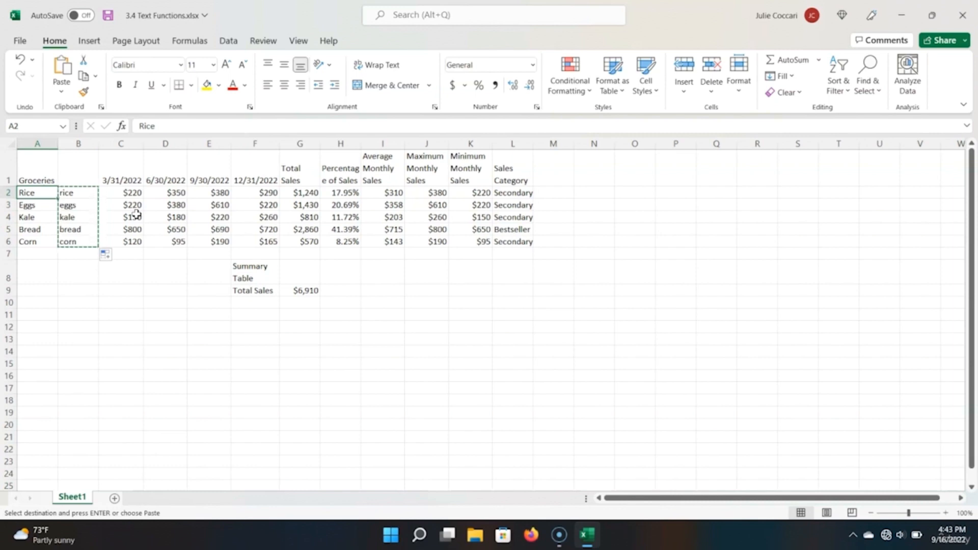
key("ctrl+v")
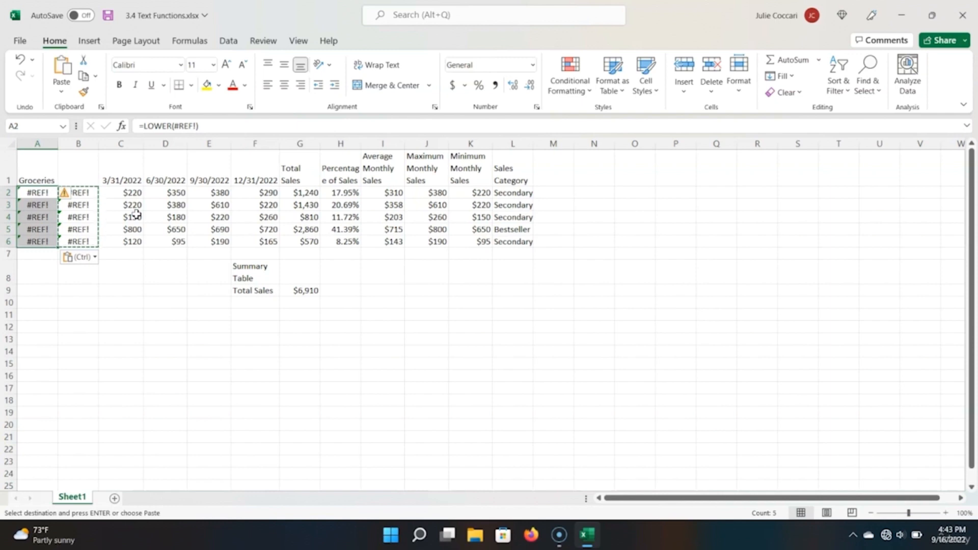
Step: Check the LOWER formula in B2 and undo the paste over the grocery names in A2:A6
key("Left")
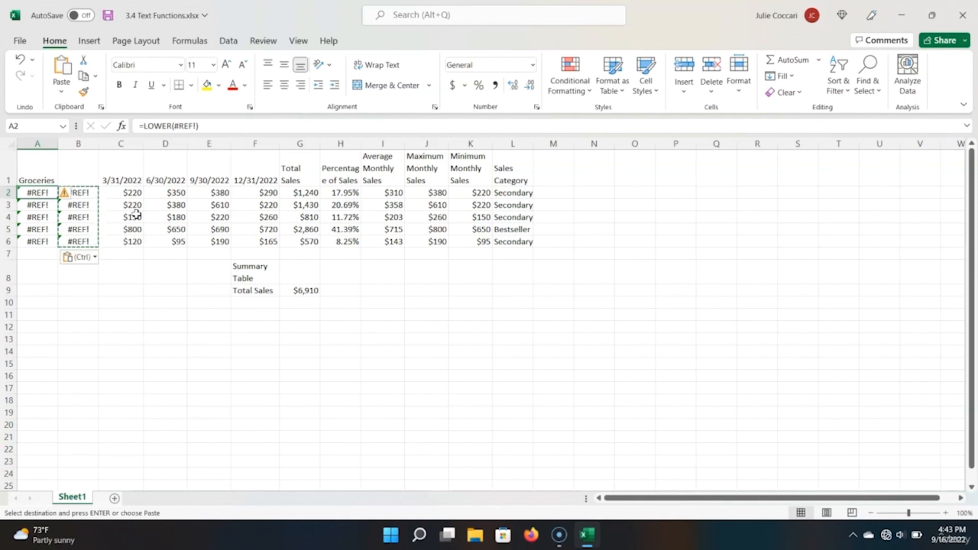
key("Right")
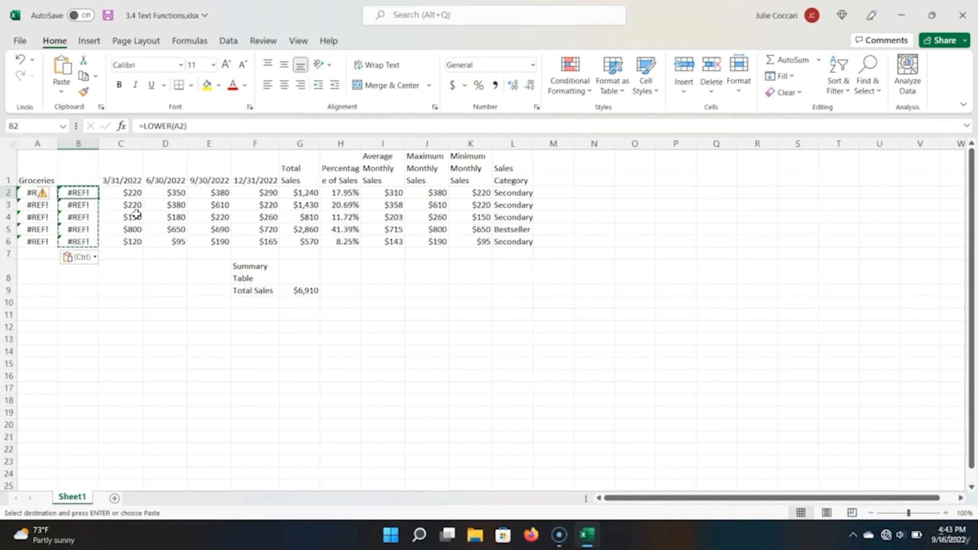
key("F2")
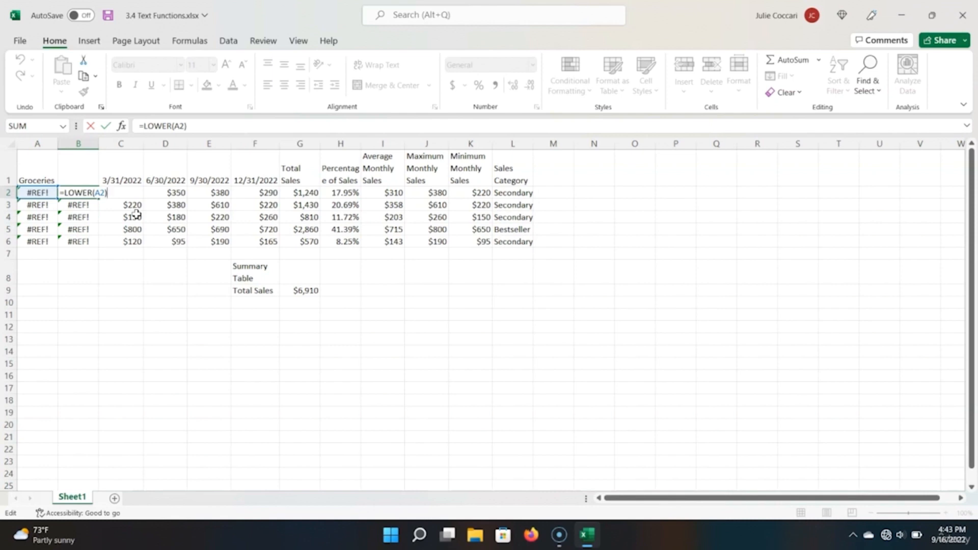
key("Return")
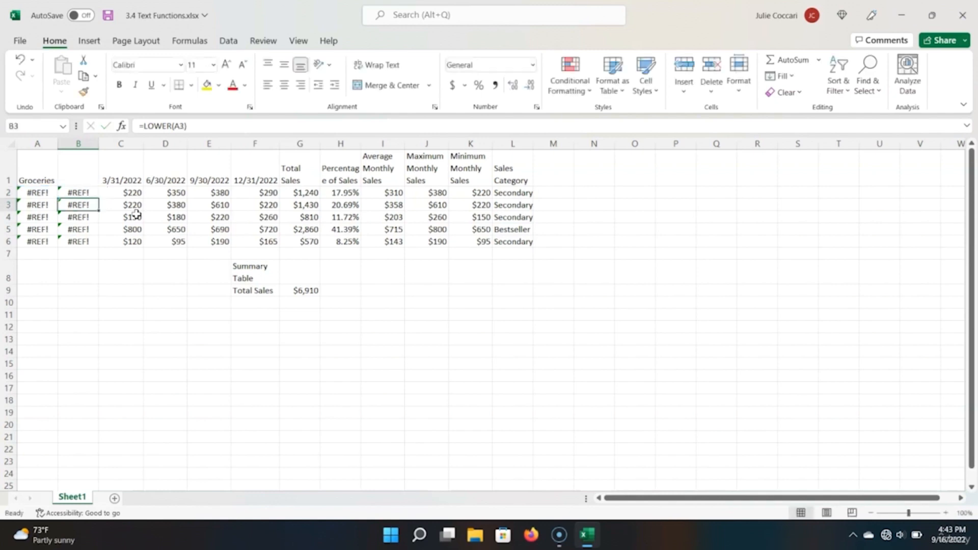
key("ctrl+z")
key("ctrl+z")
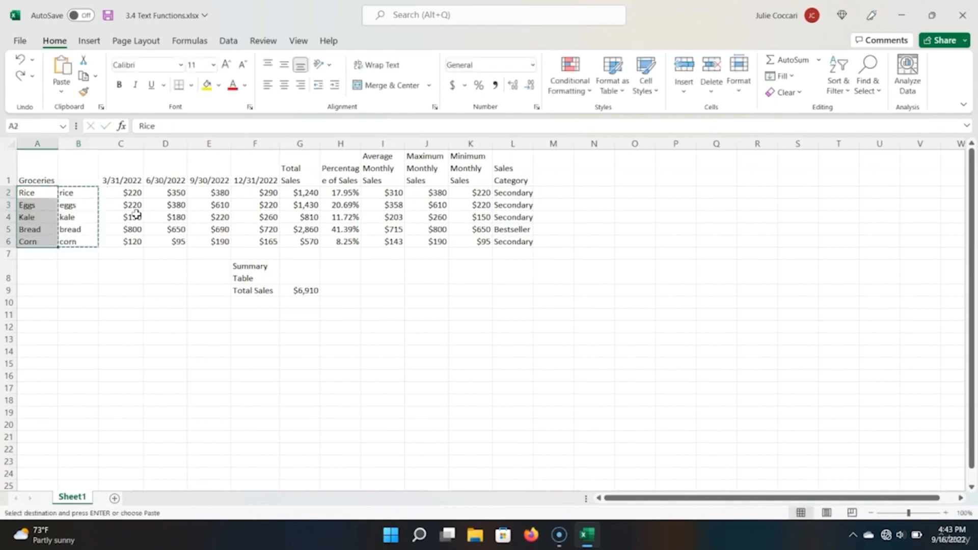
Step: Paste the lowercase names from B2:B6 over the grocery names in A2:A6 as values only
key("Right")
key("shift+Down")
key("shift+Down")
key("shift+Down")
key("shift+Down")
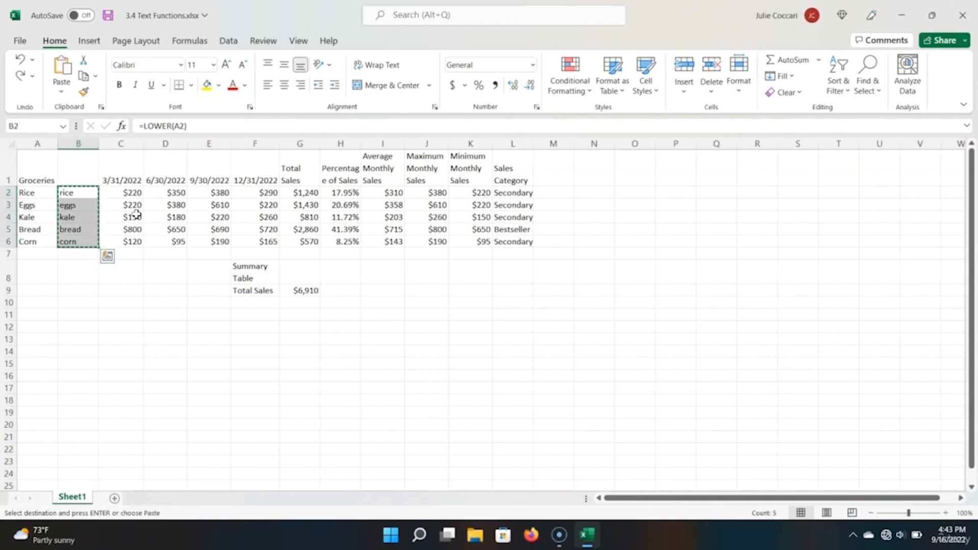
key("Left")
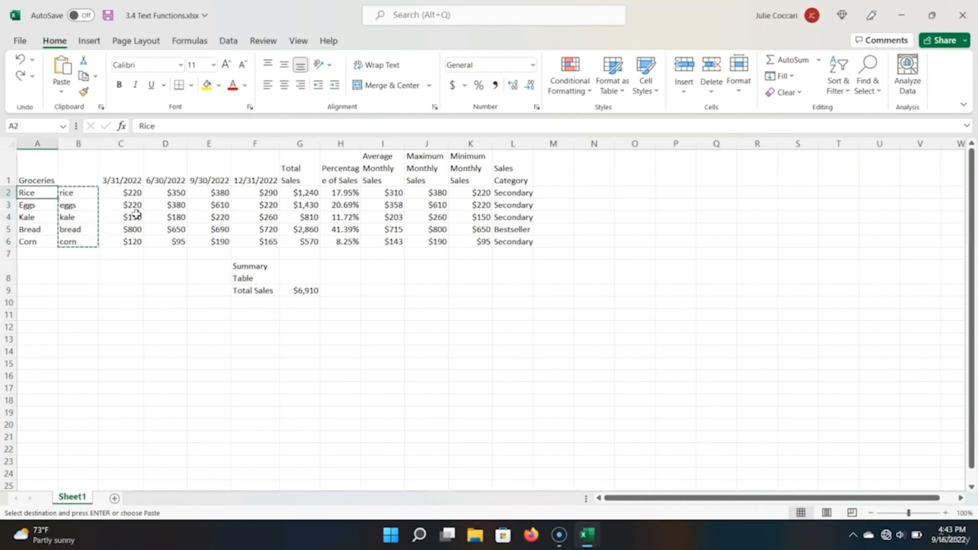
left_click(63, 93)
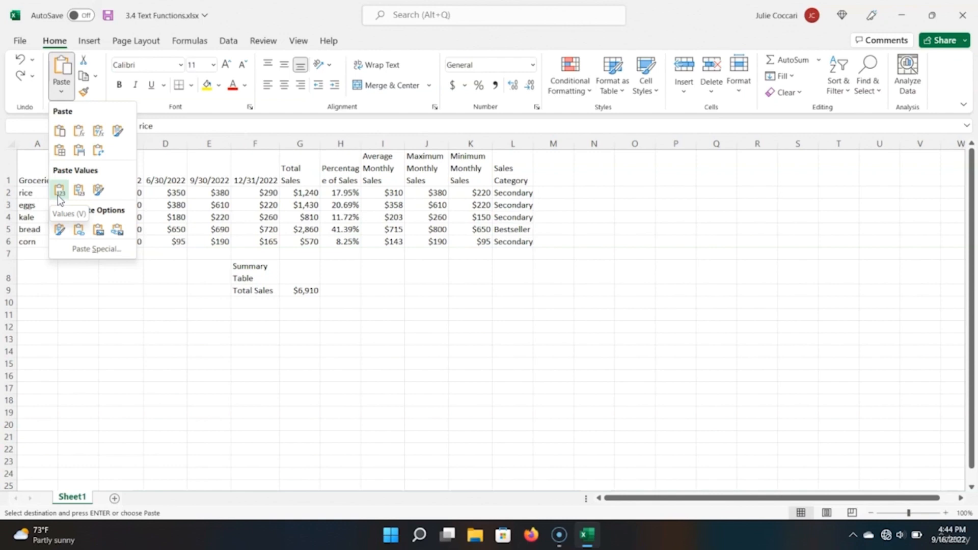
left_click(59, 191)
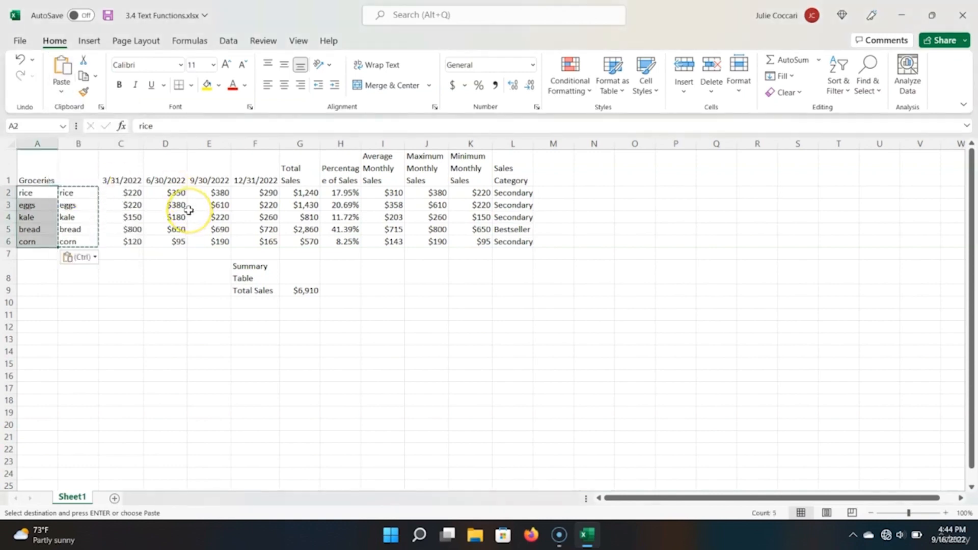
Step: Delete the whole helper column B that holds the LOWER formulas
left_click(90, 144)
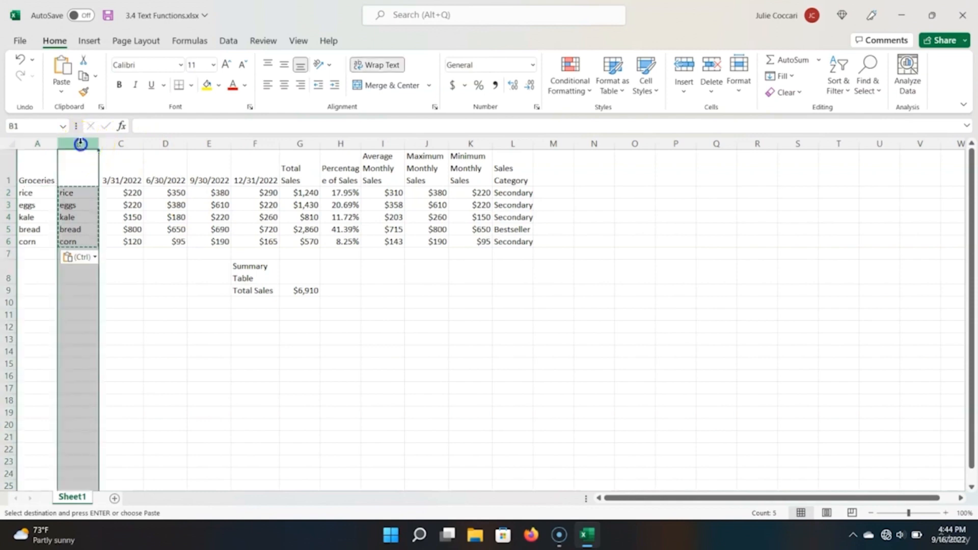
right_click(70, 143)
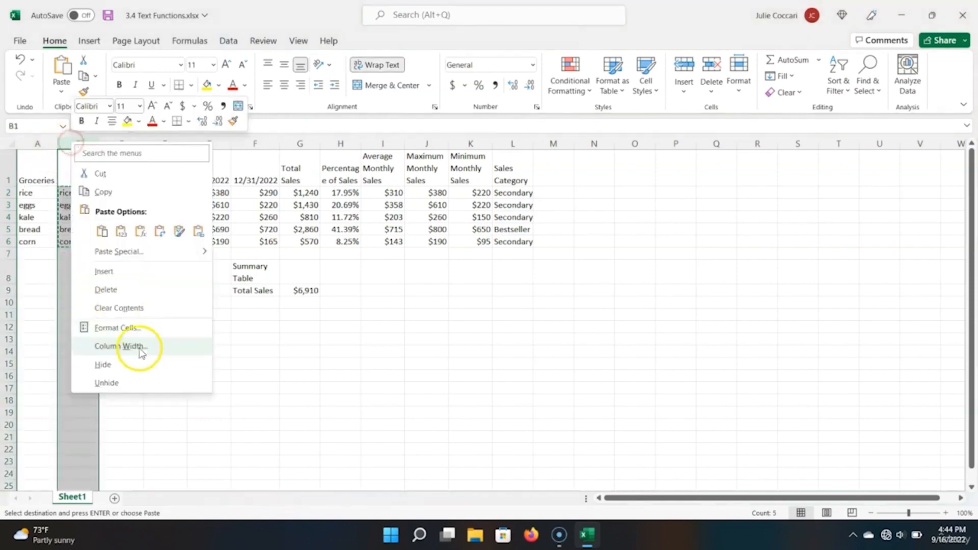
left_click(142, 293)
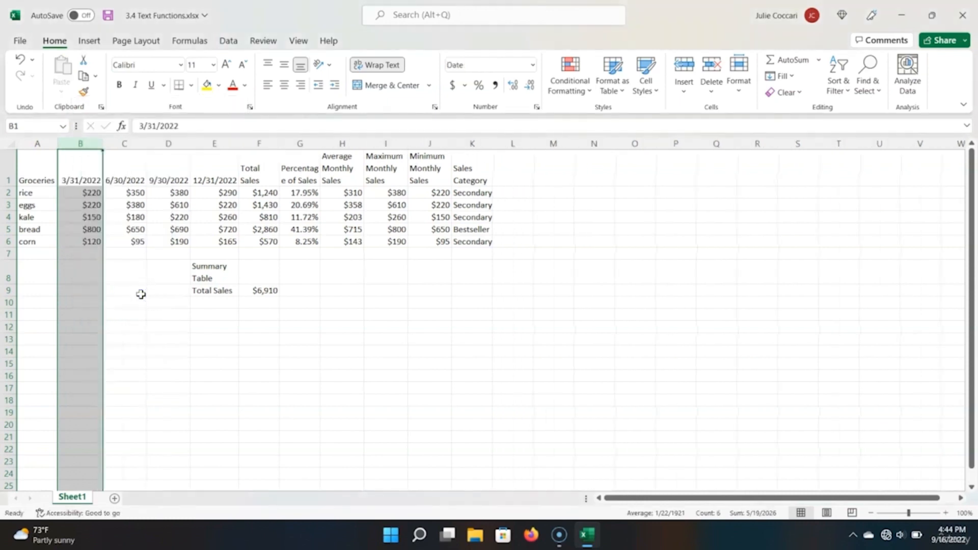
left_click(84, 216)
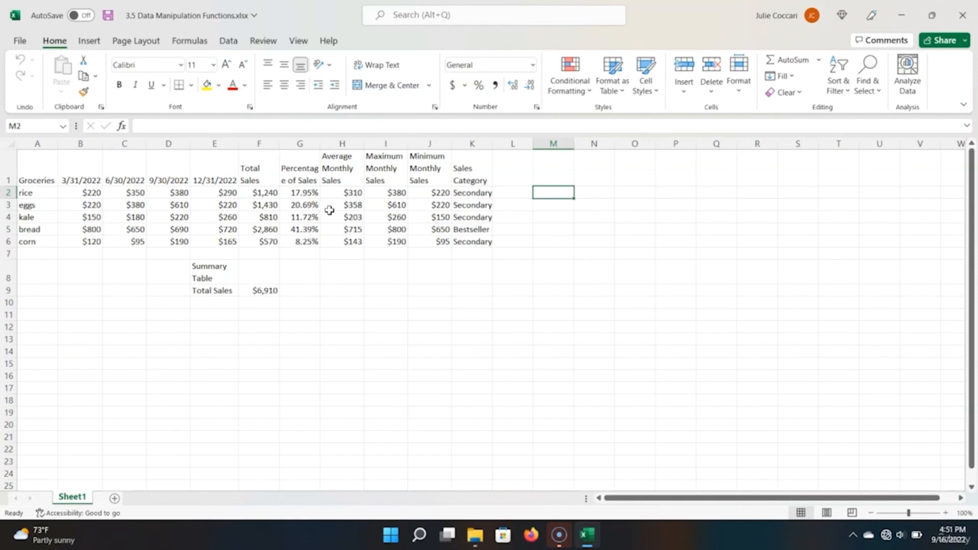
key("Right")
key("Right")
key("Right")
key("Right")
key("Left")
key("Left")
key("Left")
key("Left")
Step: Enter =TRANSPOSE(A1:K2) in M1 to turn the header row and the rice row into vertical columns
key("Up")
key("Left")
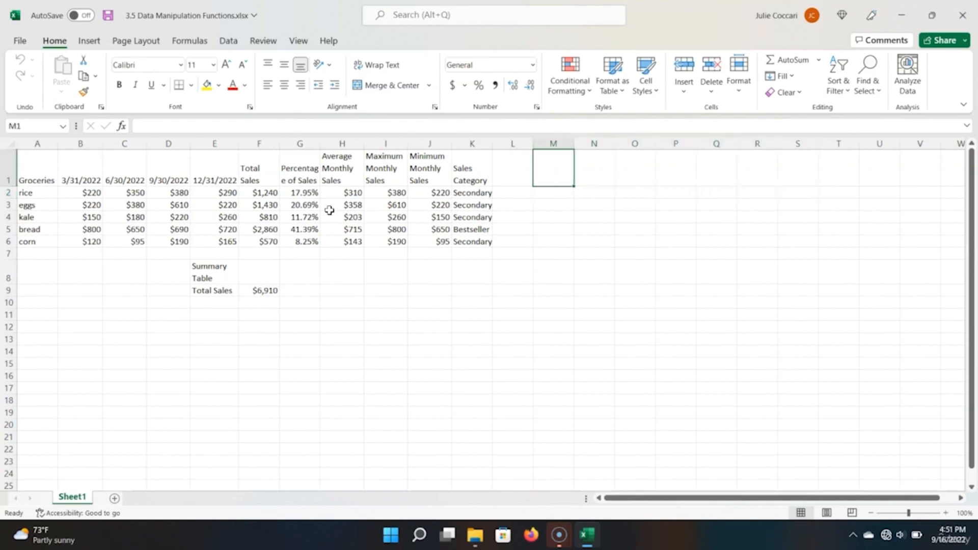
type("=trans")
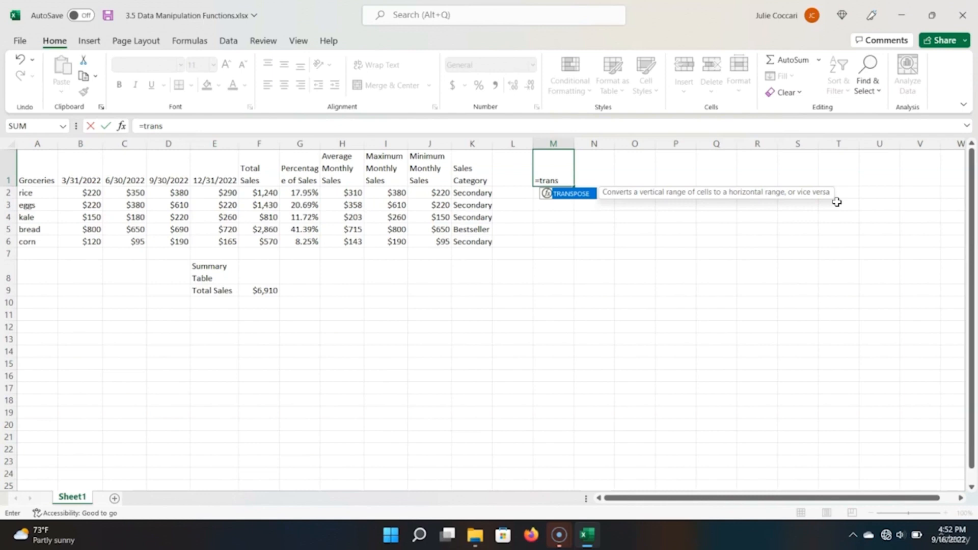
key("Tab")
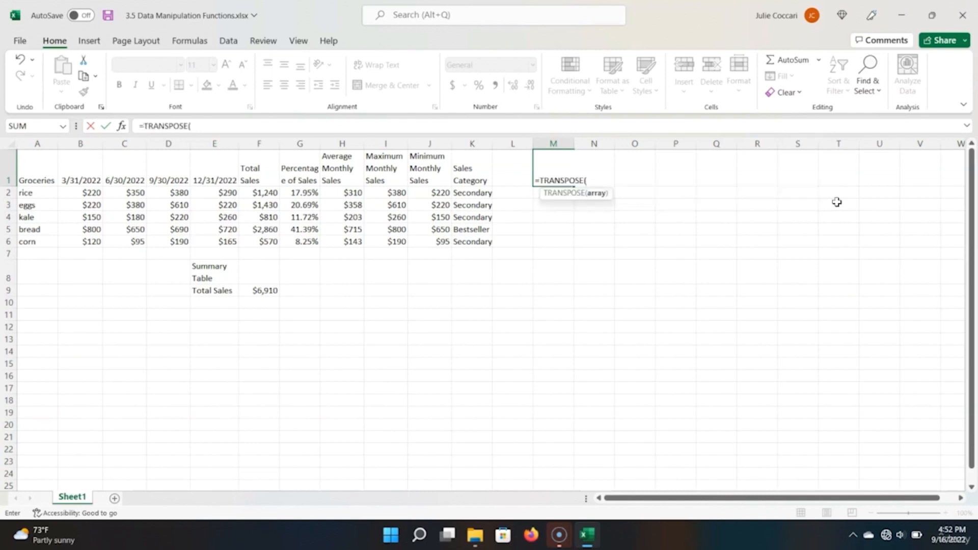
key("Left")
key("Left")
key("Left")
key("Left")
key("Left")
key("Left")
key("Left")
key("Left")
key("Left")
key("Left")
key("Left")
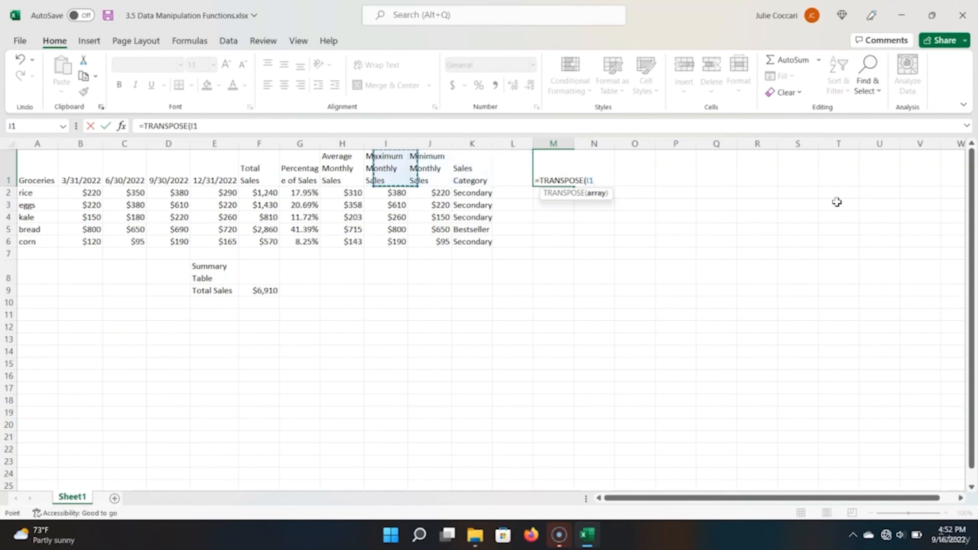
key("Left")
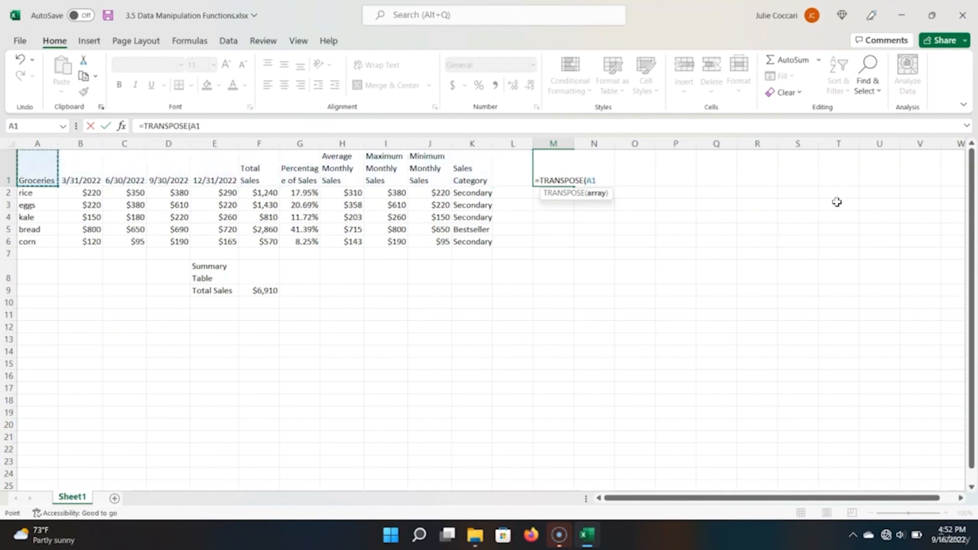
key("shift+Right")
key("shift+Right")
key("shift+Right")
key("shift+Right")
key("shift+Right")
key("shift+Right")
key("shift+Right")
key("shift+Right")
key("shift+Right")
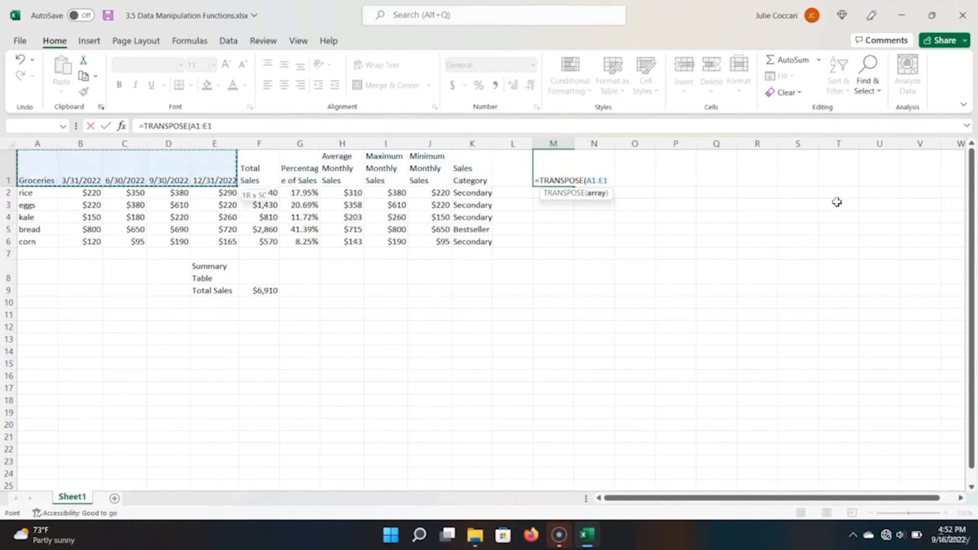
key("shift+Right")
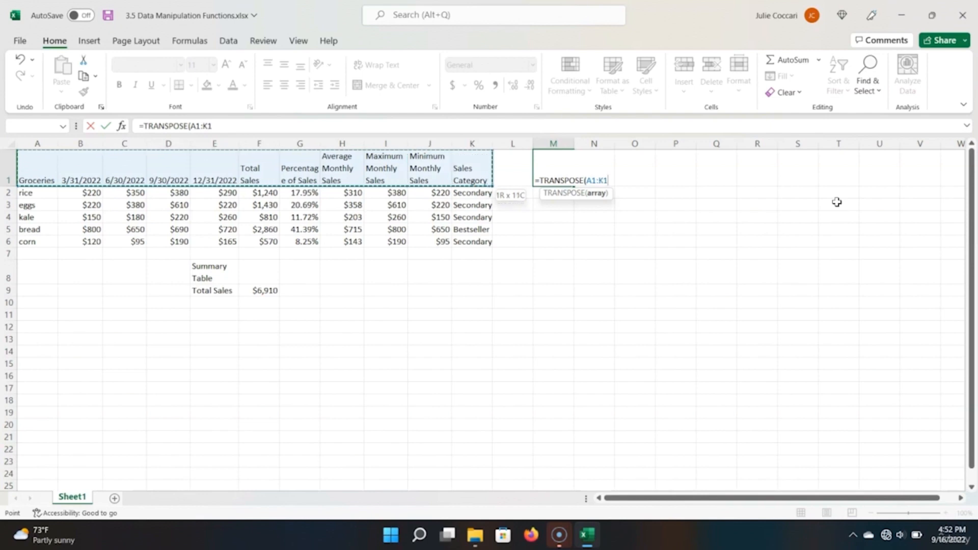
key("shift+Down")
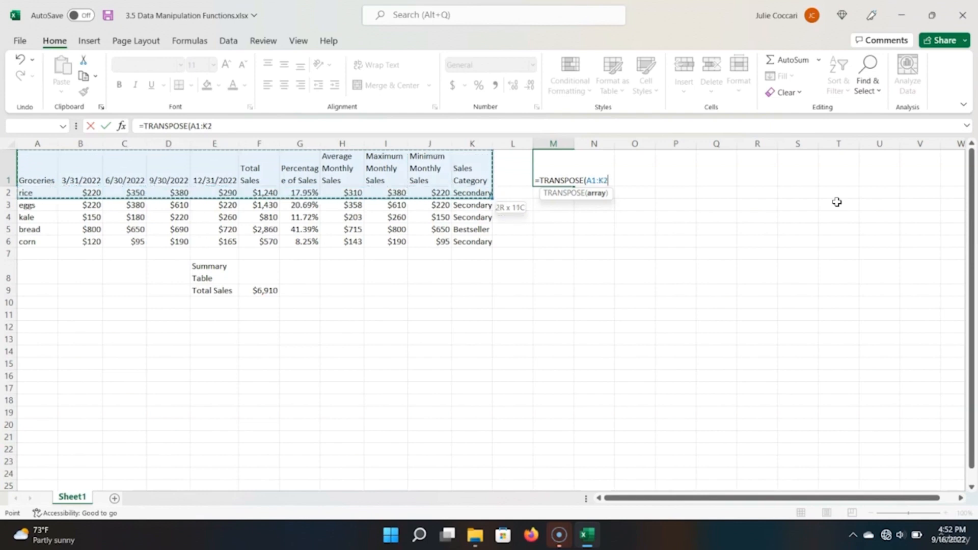
key("Return")
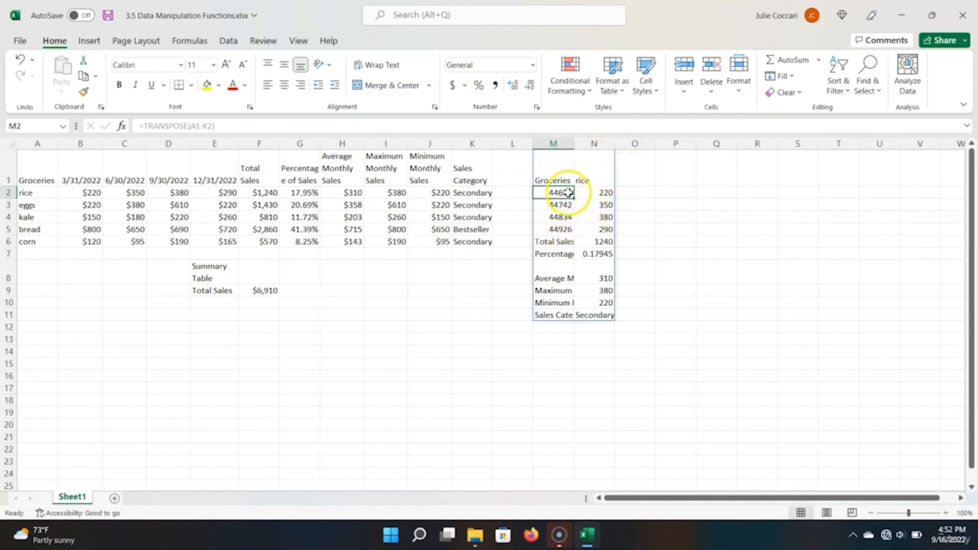
Step: Format the transposed date cells M2:M5 as short dates
left_click(563, 230, "shift")
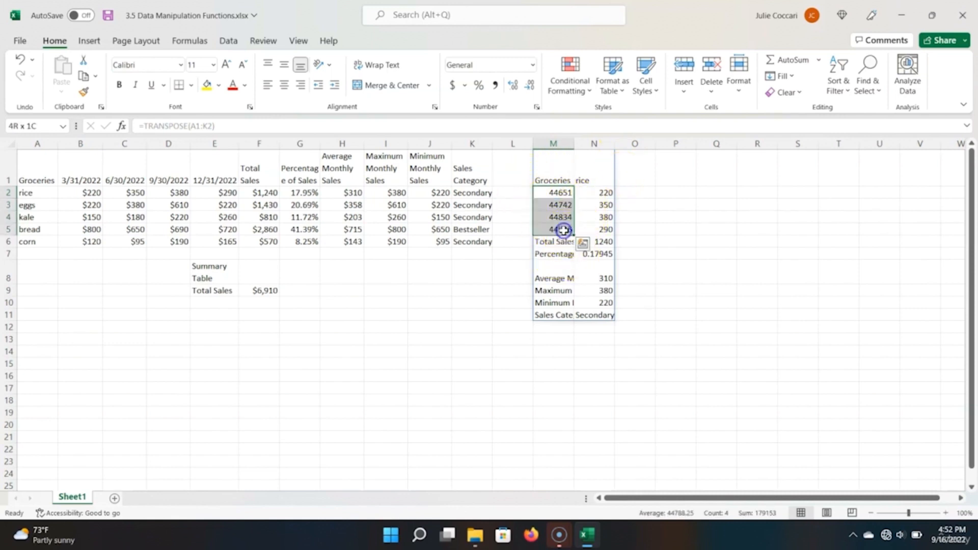
left_click(534, 66)
left_click(523, 209)
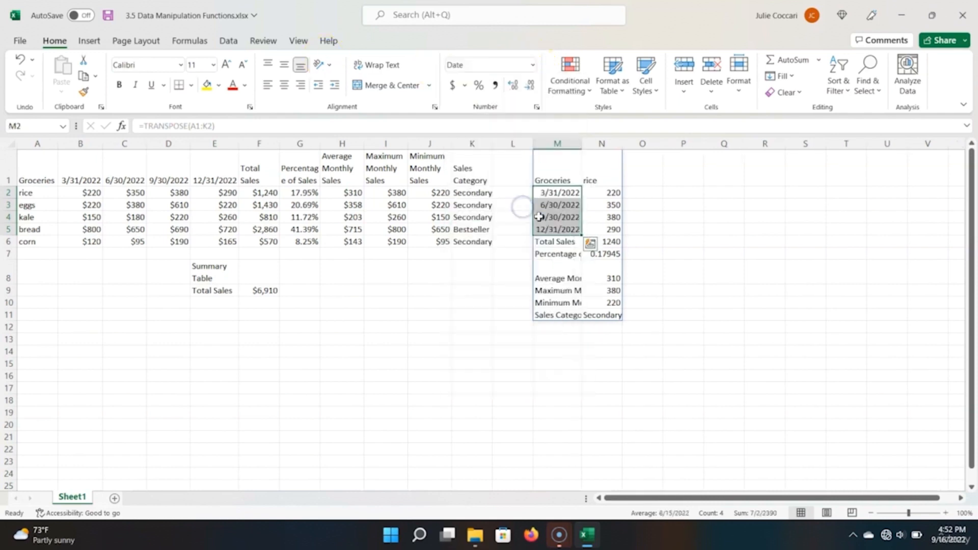
Step: Format the rice values in N2:N10 as dollar accounting amounts without decimal places
left_click(565, 278)
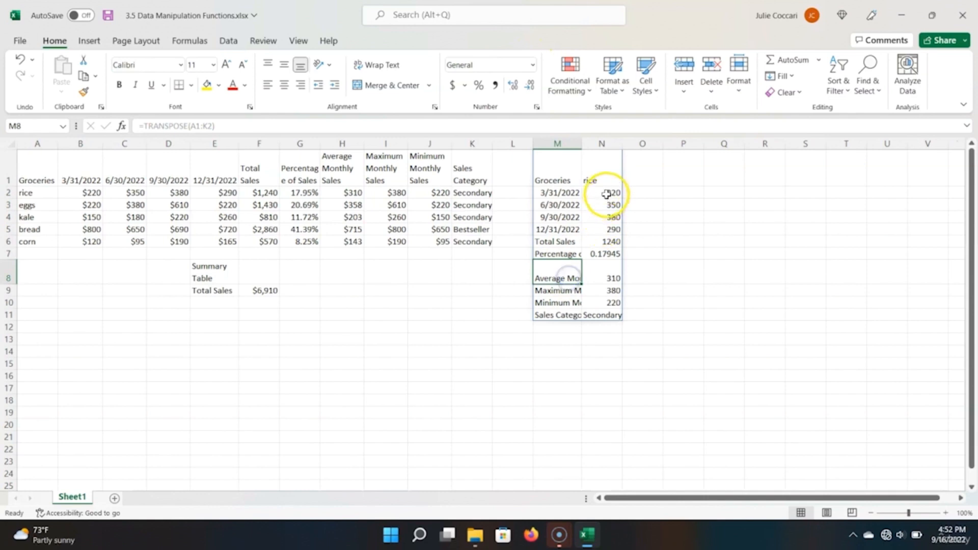
left_click(606, 195)
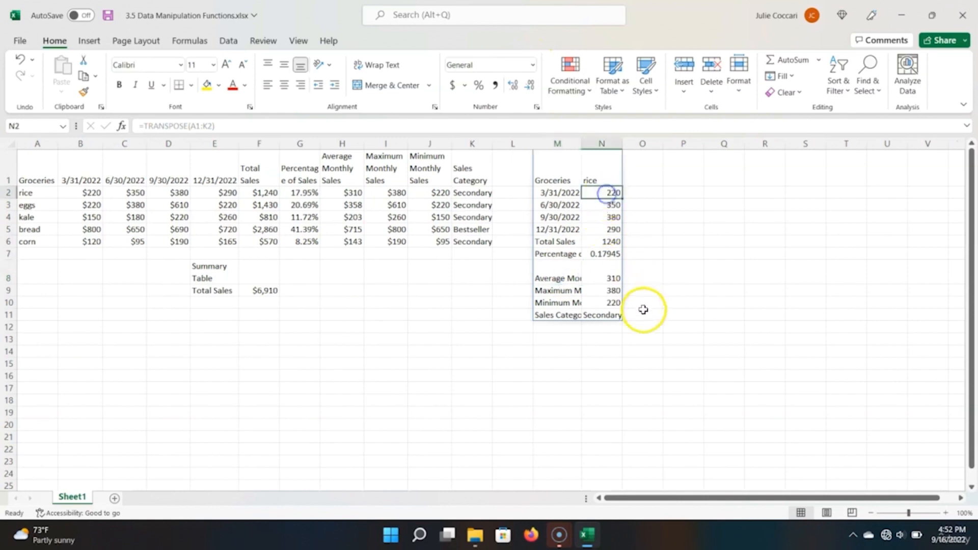
left_click(611, 303, "shift")
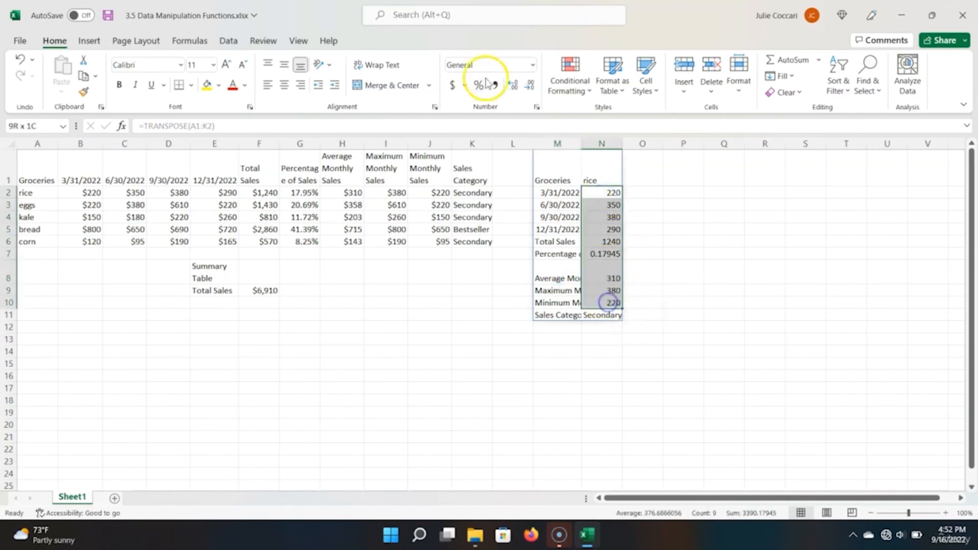
left_click(454, 88)
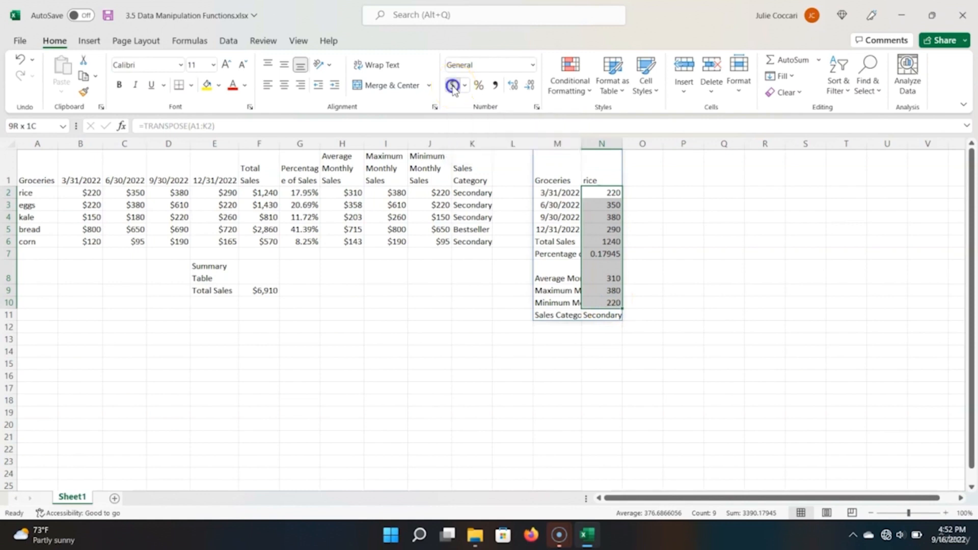
left_click(530, 88)
left_click(531, 88)
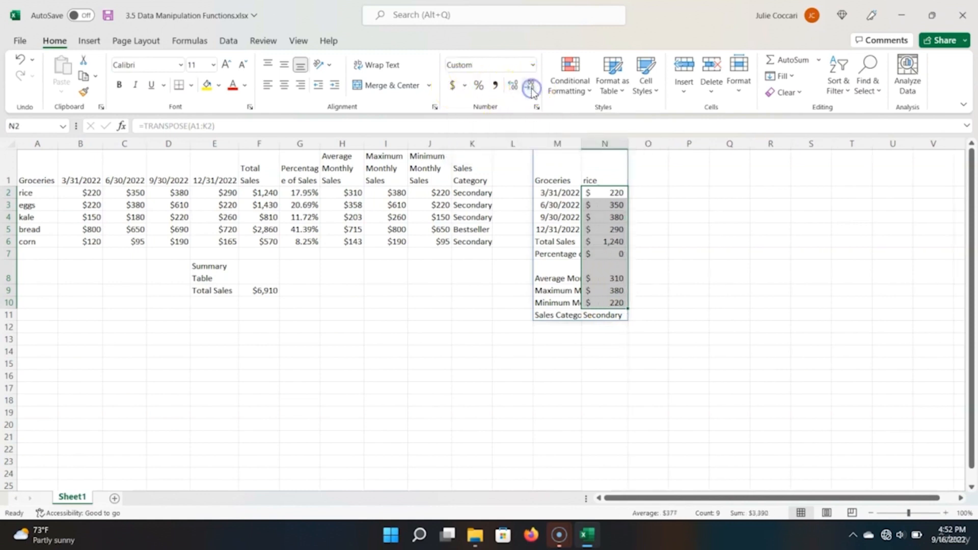
Step: Wrap the text in the transposed table M1:N11
left_click(559, 170)
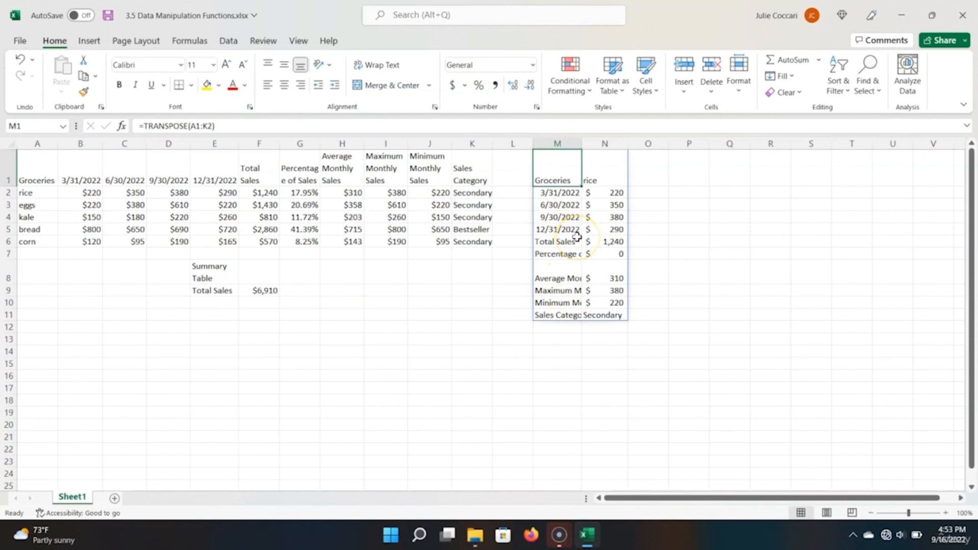
key("shift+Right")
key("ctrl+shift+Down")
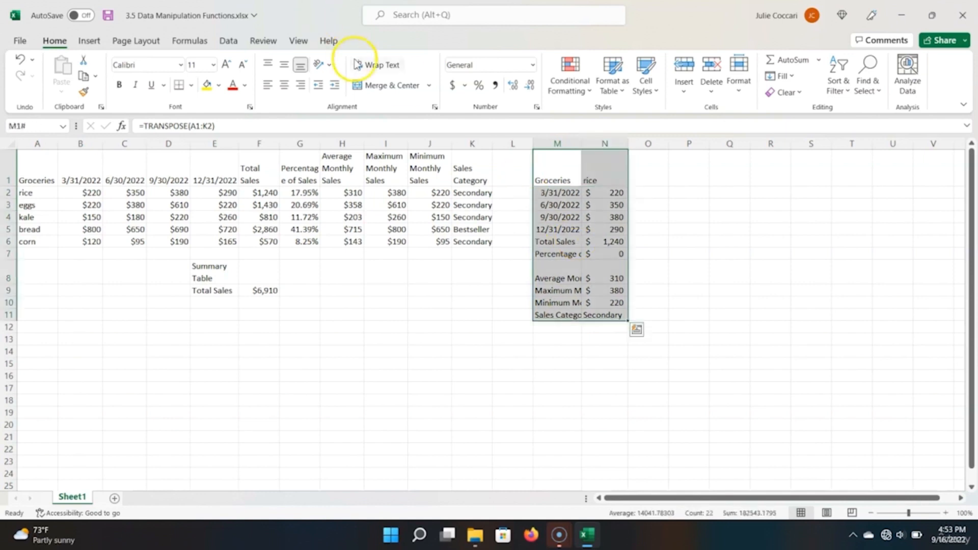
left_click(376, 65)
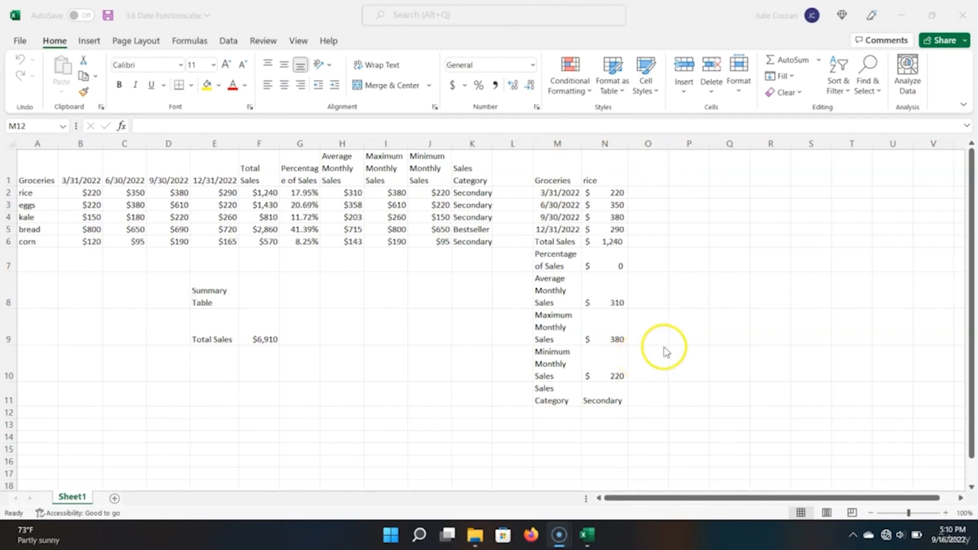
Step: Enter the label Time Stamp in M12 below Sales Category in the 3.6 Date Functions workbook
left_click(555, 412)
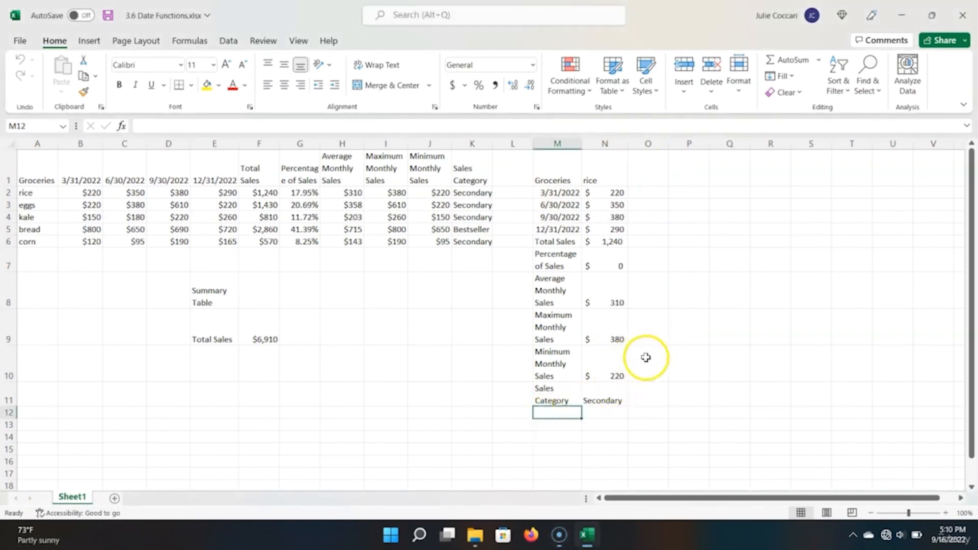
type("Time Stamp")
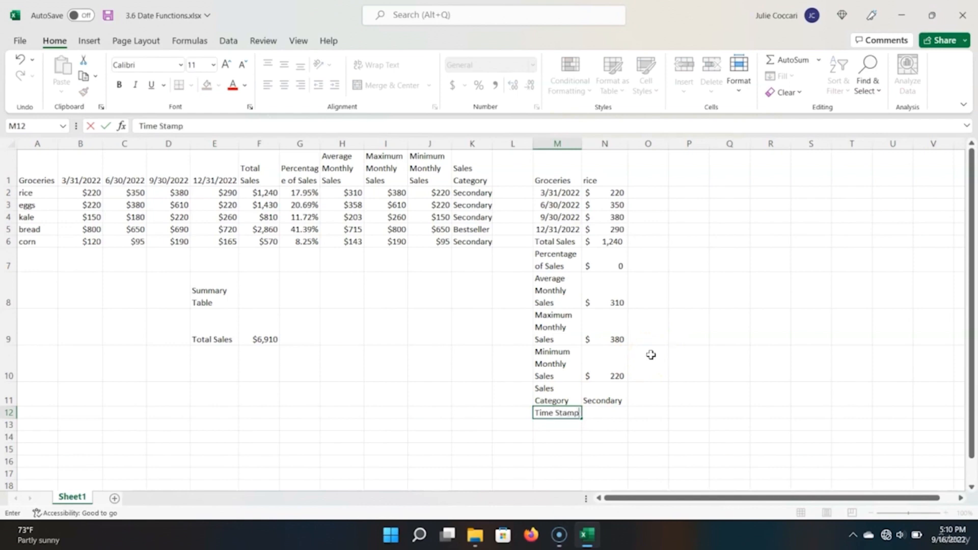
key("Tab")
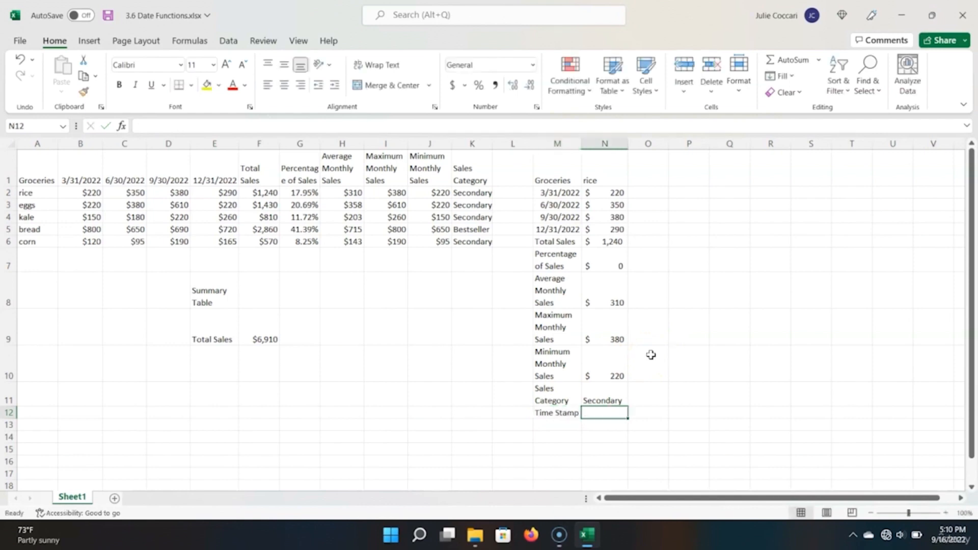
Step: Enter a TODAY formula in N12 to fill the Time Stamp with the current date
type("=tod")
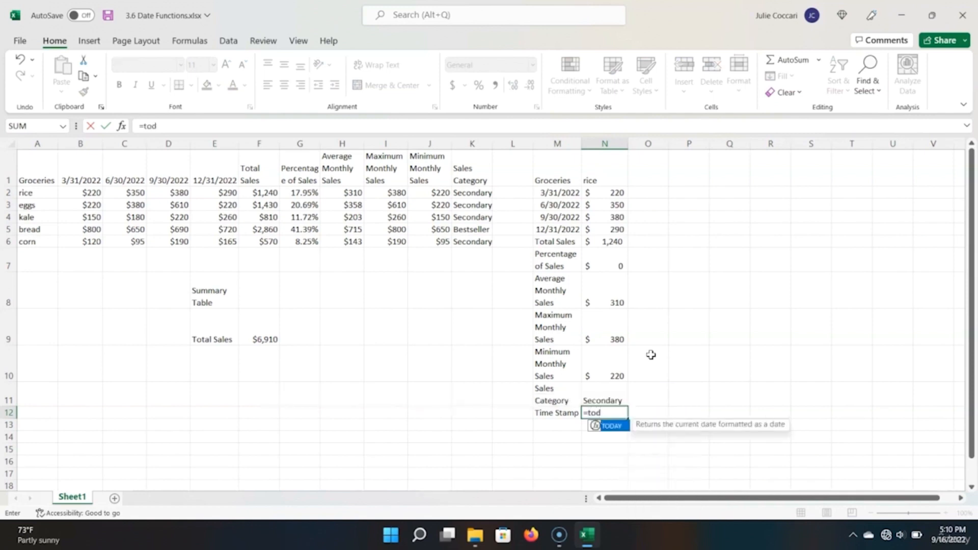
type("ay(")
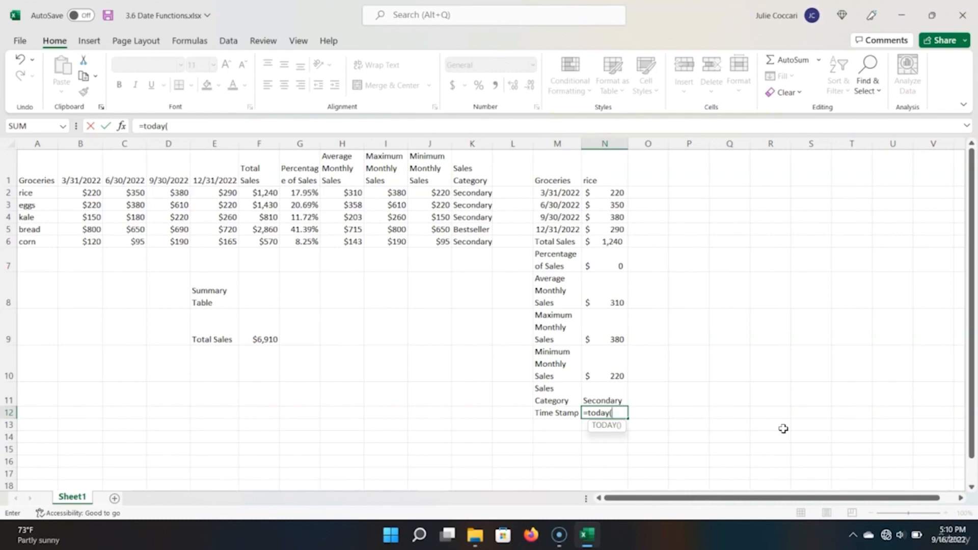
type(")")
key("Return")
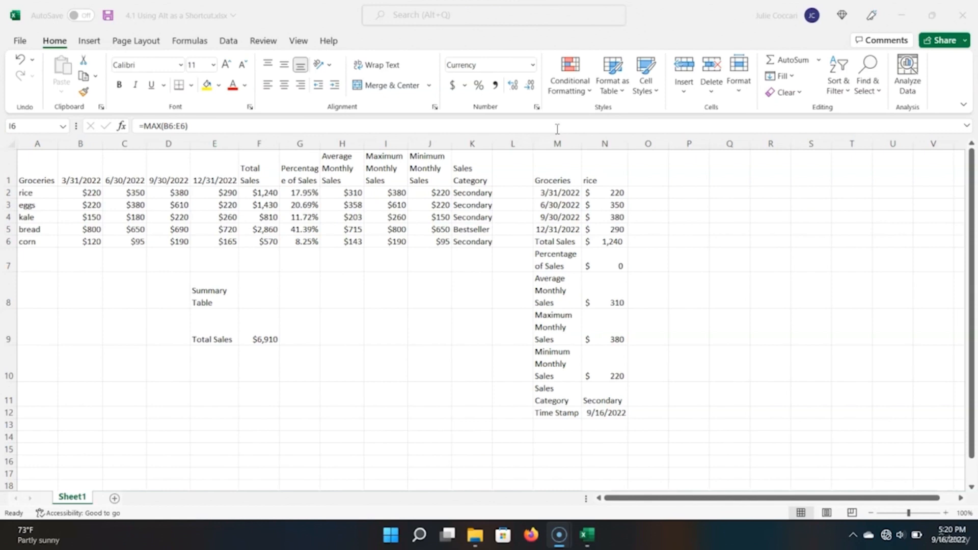
Step: Display the keyboard access hints for the Insert commands in the 4.1 Using Alt as a Shortcut workbook
left_click(582, 26)
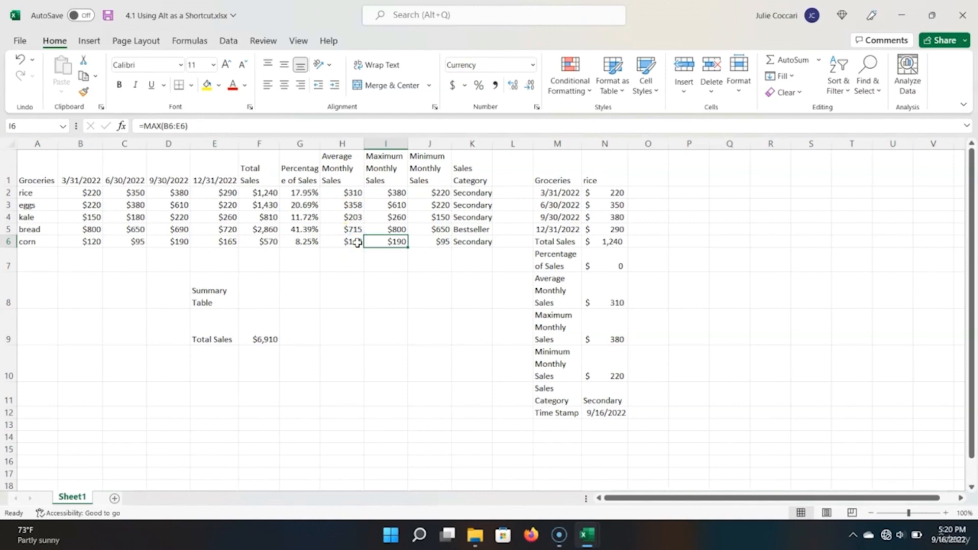
key("alt")
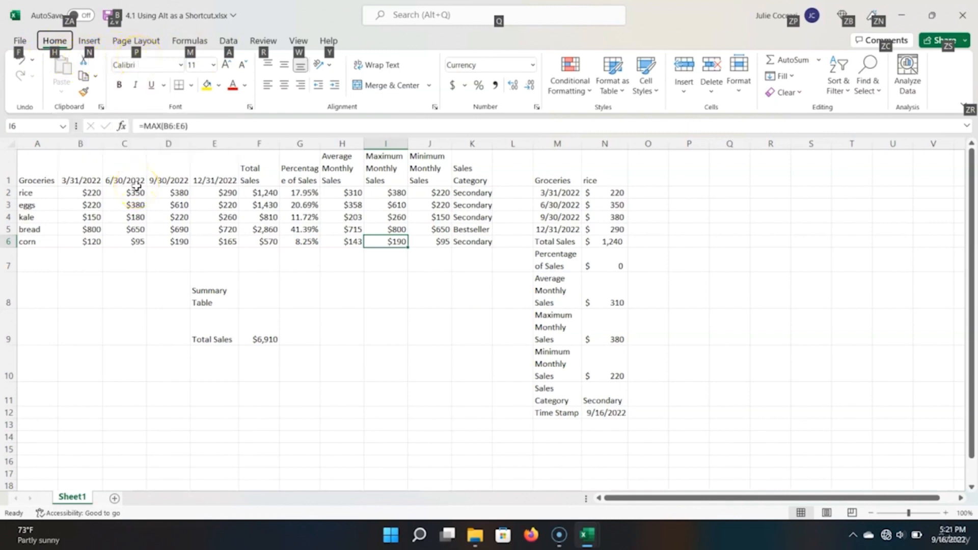
key("n")
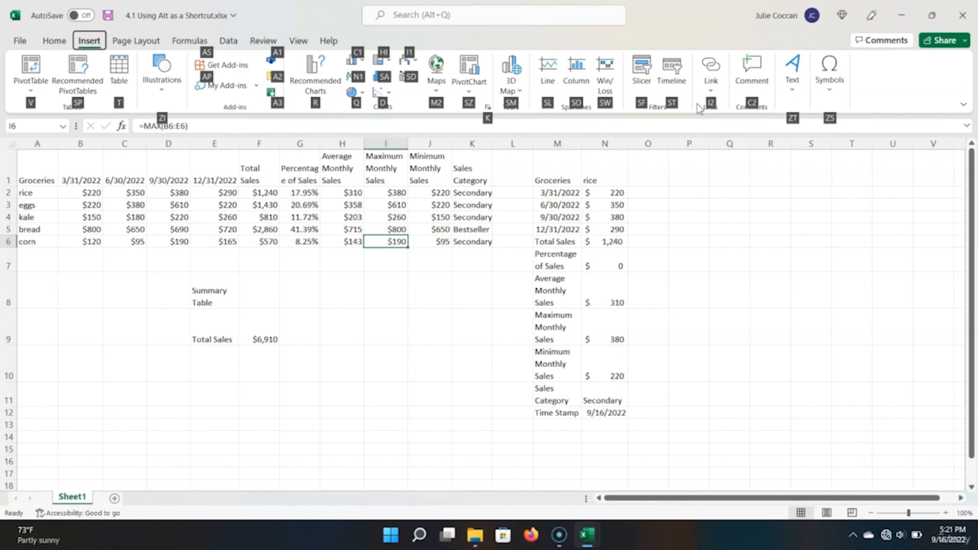
Step: Center the header row A1:K1 of the groceries table horizontally
key("alt")
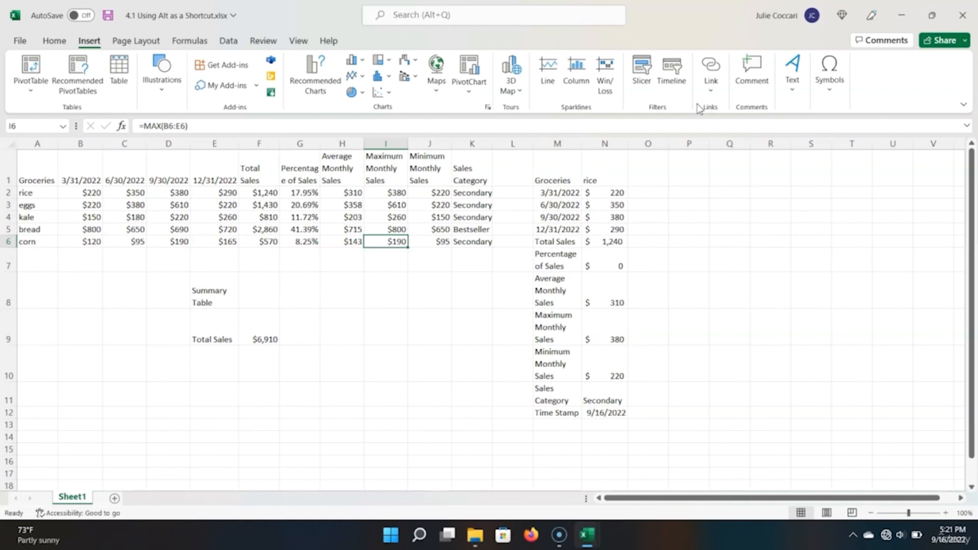
left_click(45, 175)
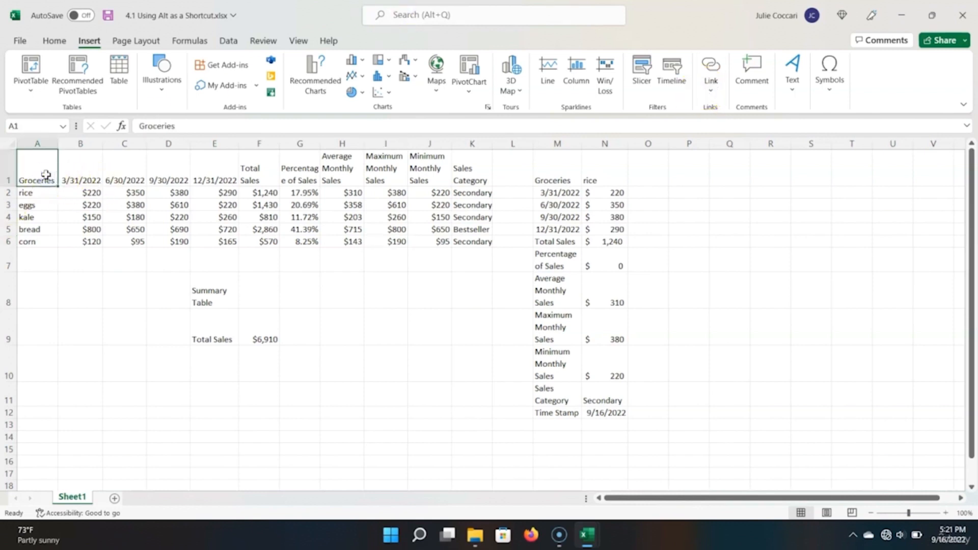
left_click(478, 171, "shift")
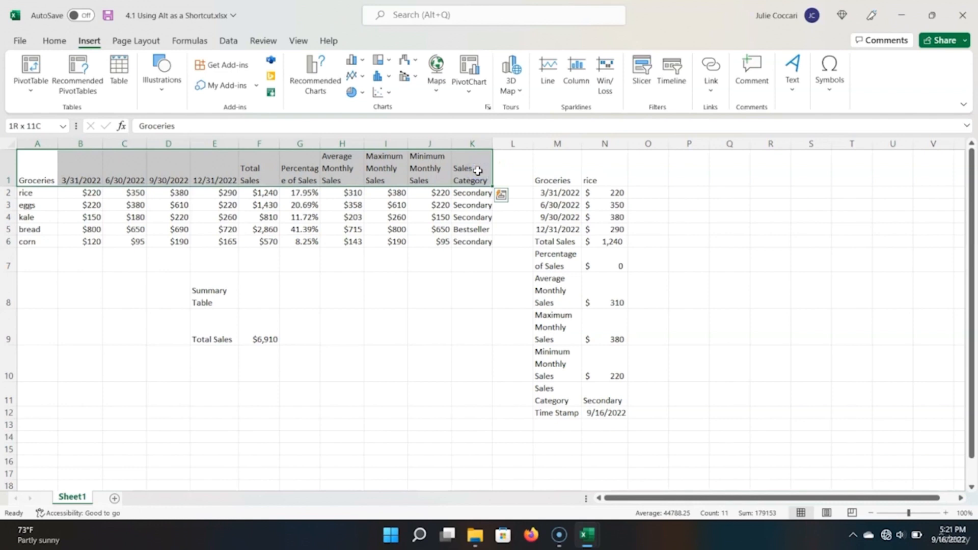
key("alt")
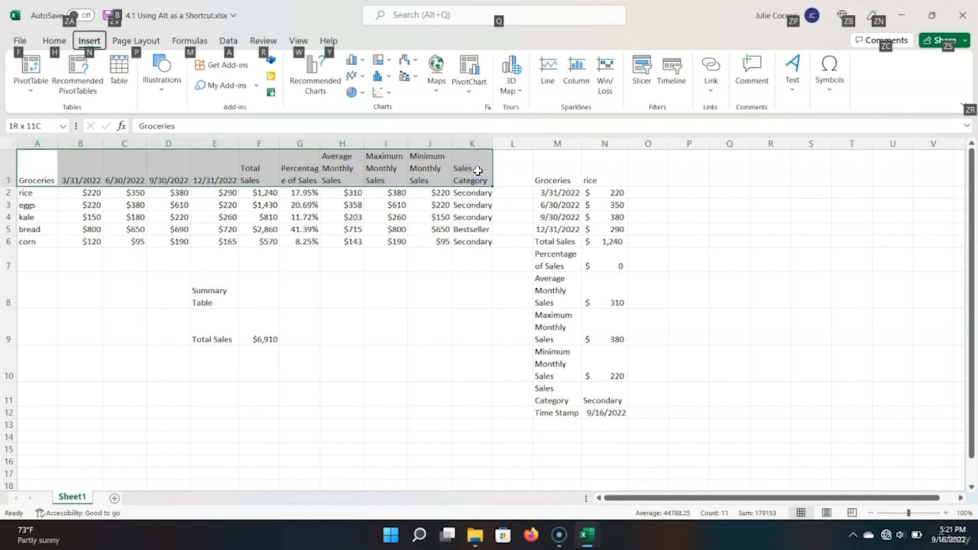
key("h")
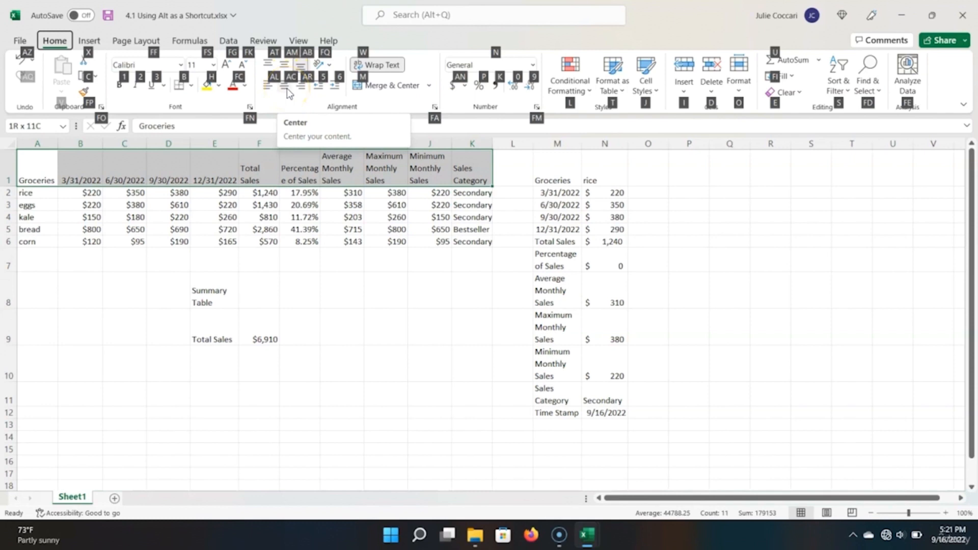
key("a")
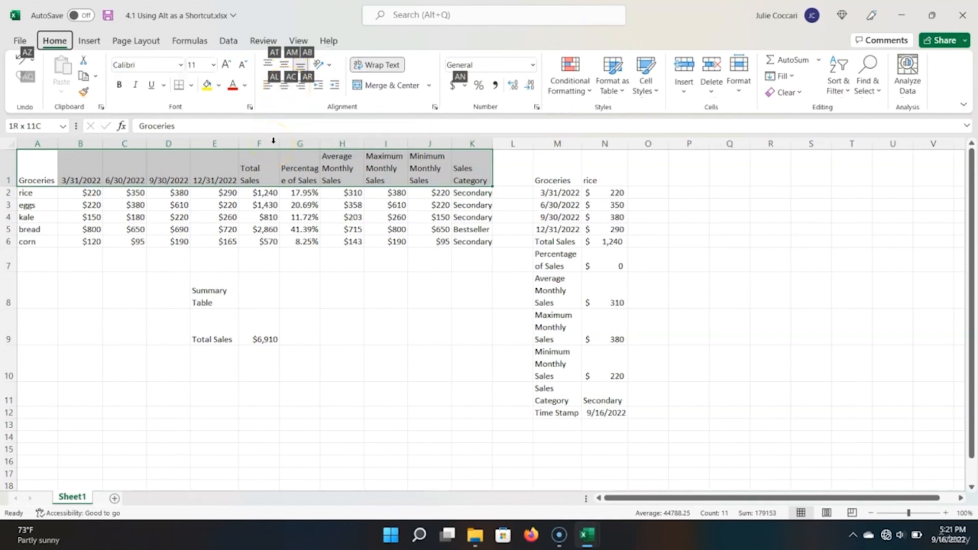
key("c")
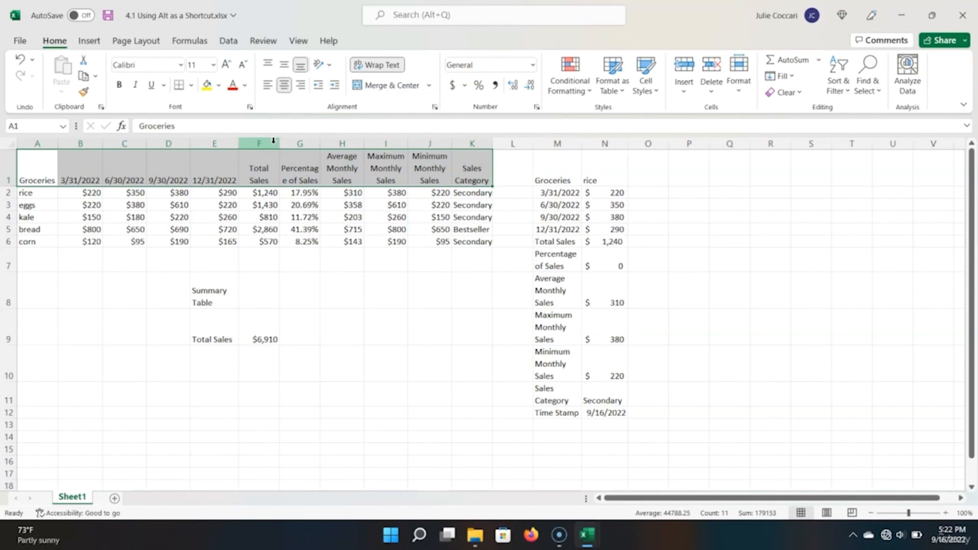
Step: Search the available commands for "bold" and apply Bold to the header row A1:K1
key("alt")
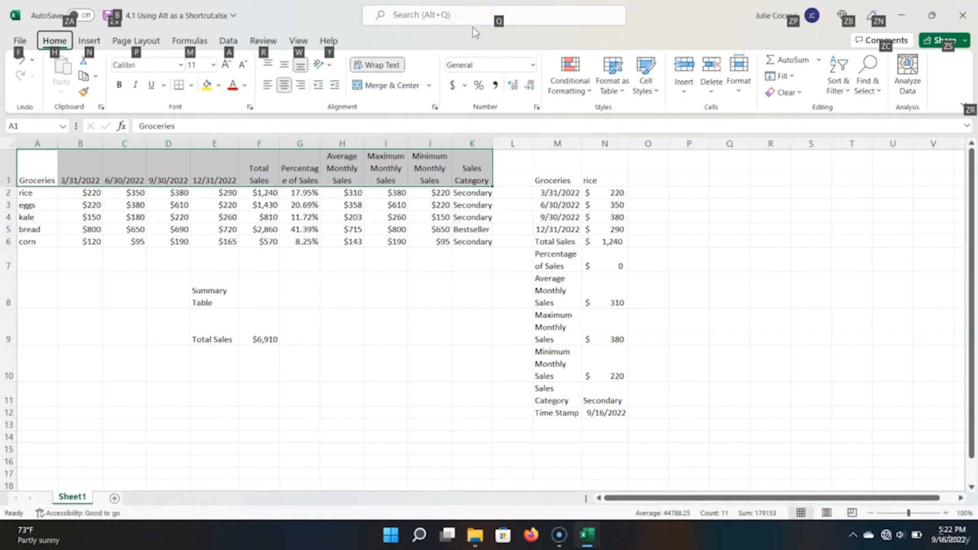
key("q")
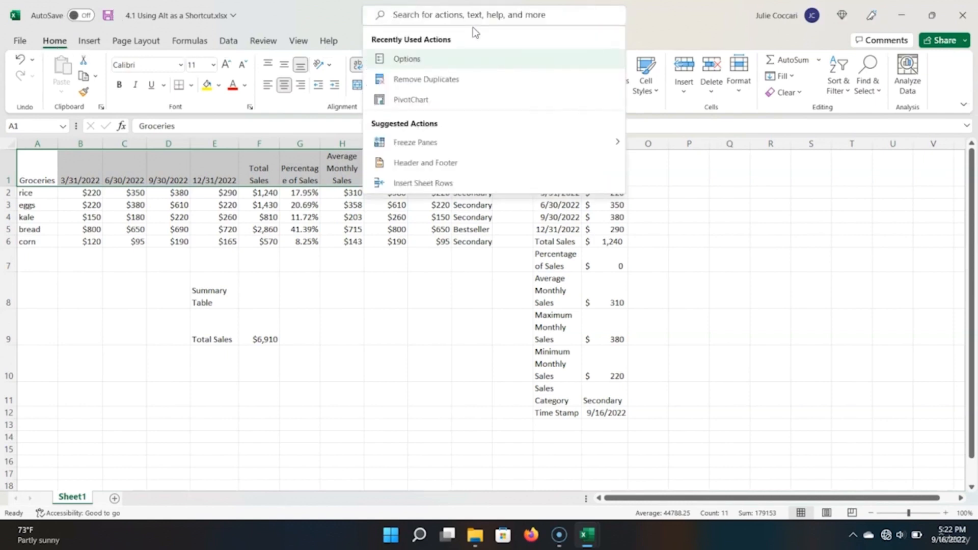
type("bold")
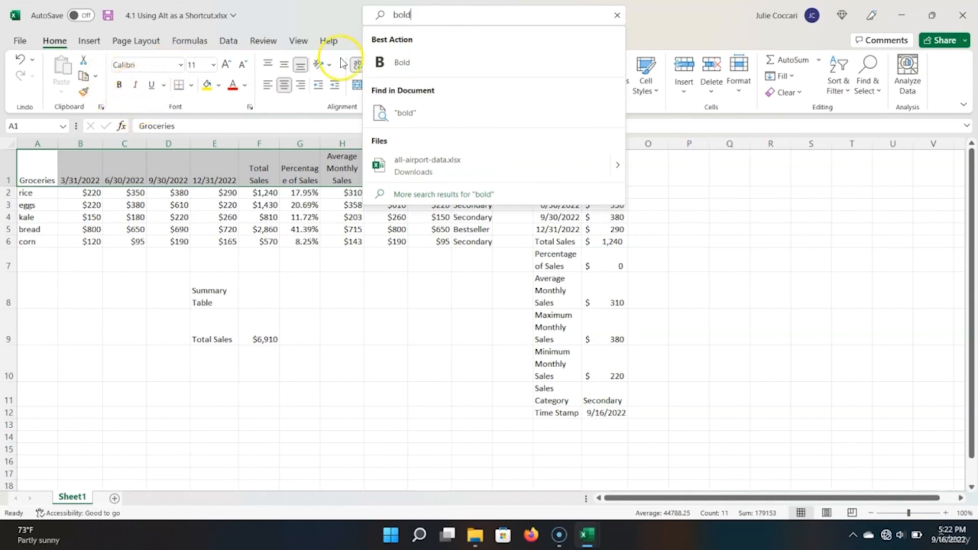
left_click(439, 69)
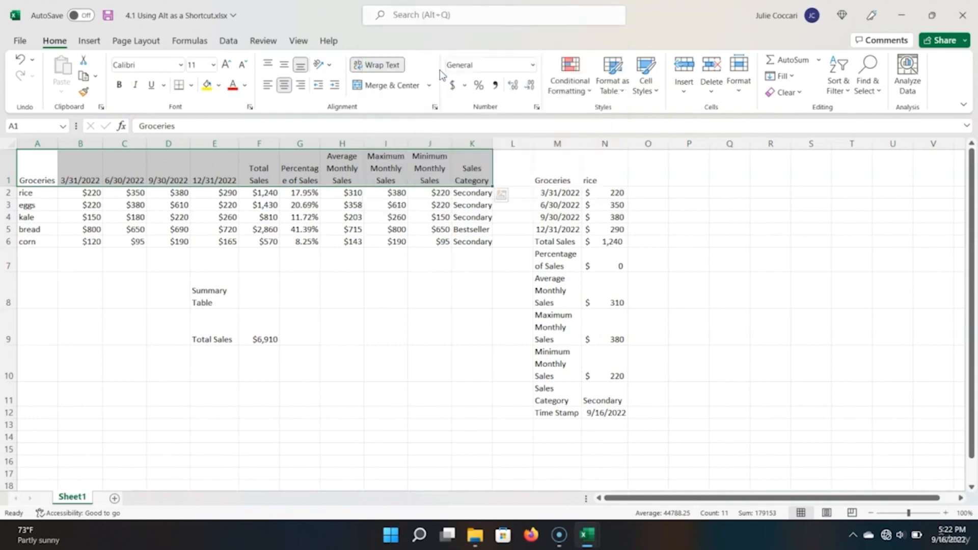
left_click(403, 205)
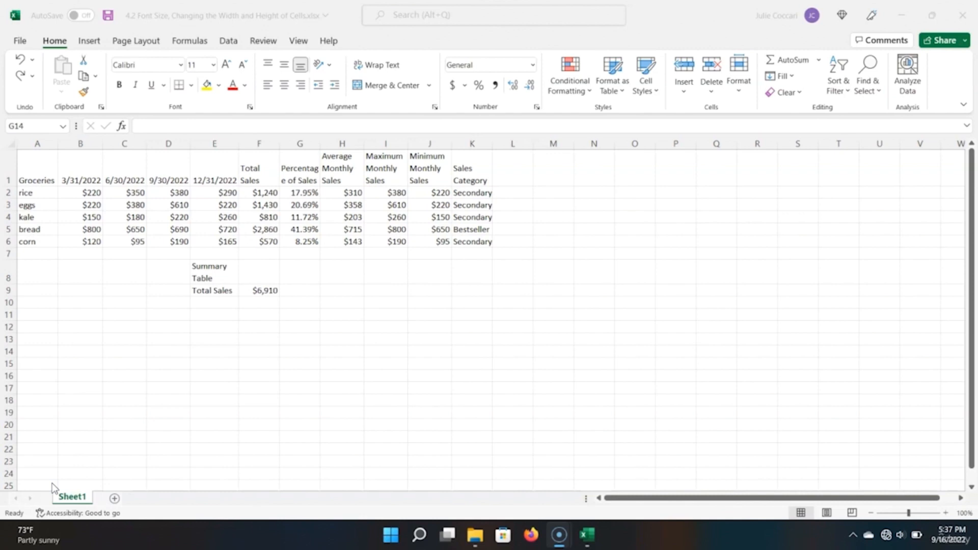
Step: Set the font size of the header row A1:K1 to 14
left_click(35, 167)
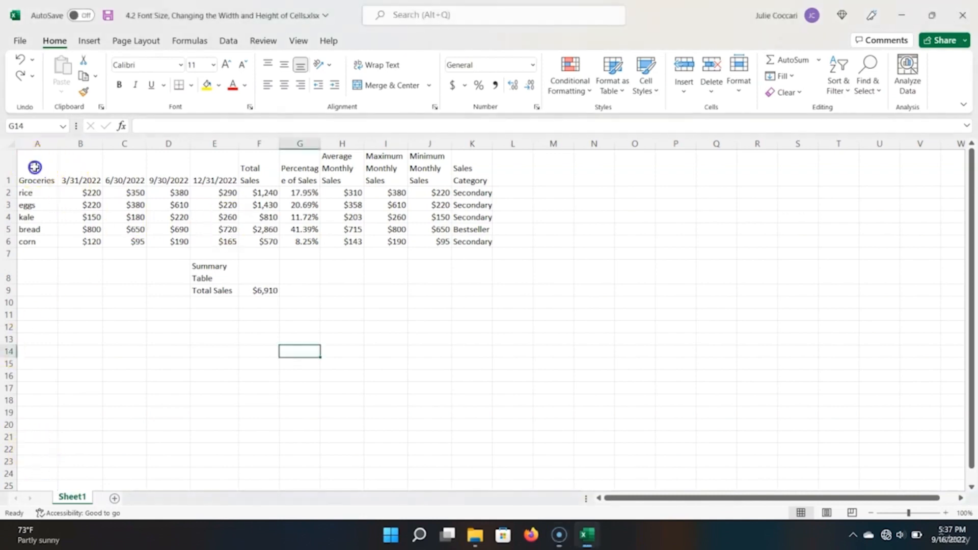
left_click(464, 164, "shift")
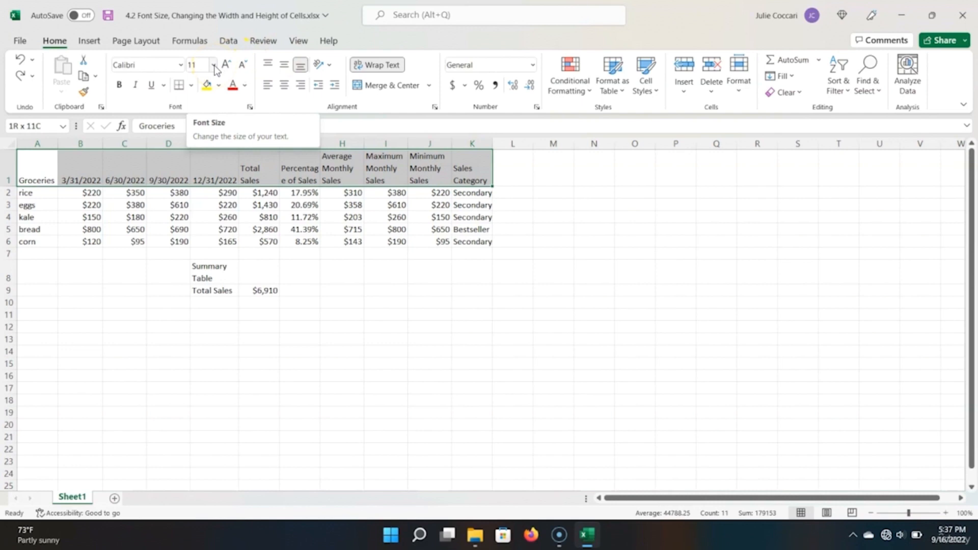
left_click(213, 65)
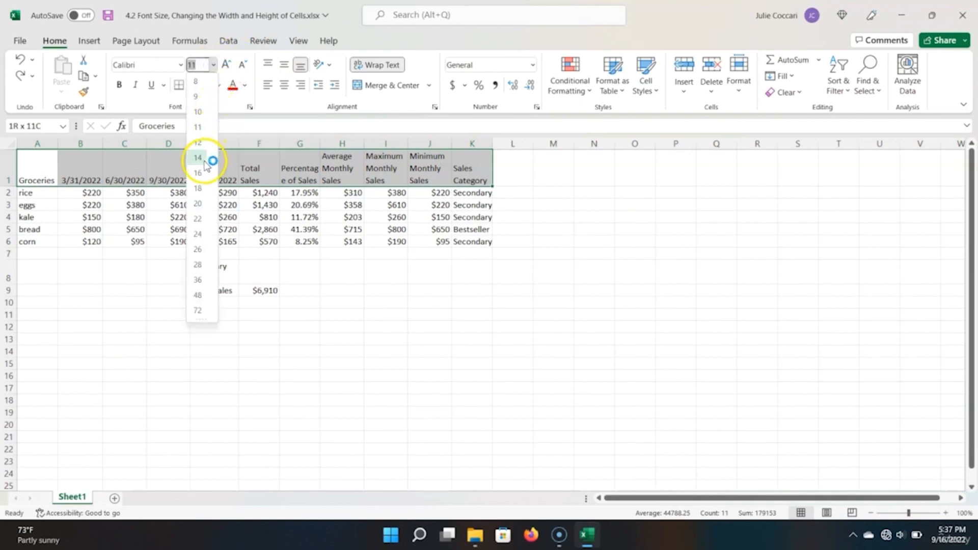
left_click(205, 159)
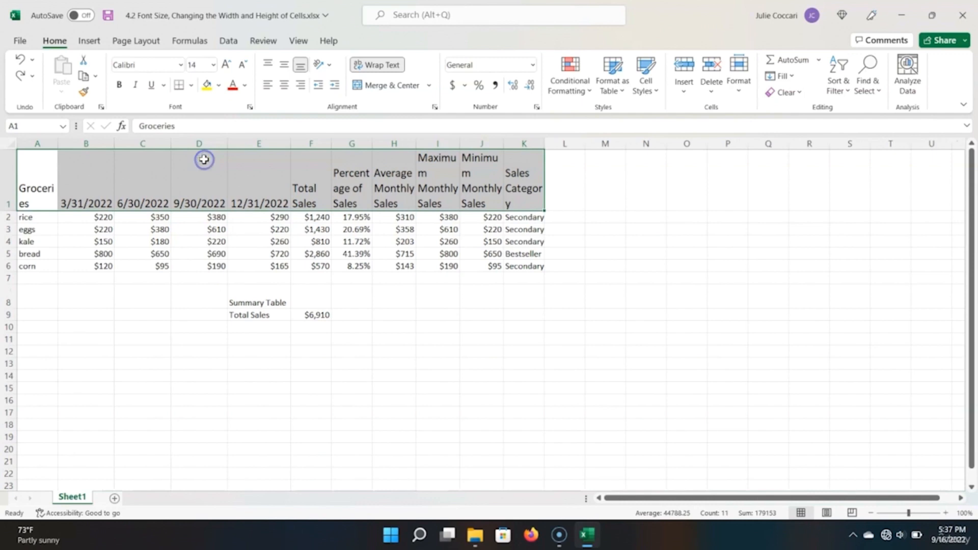
Step: Set the font size of the grocery names in A2:A6 to 12
left_click(37, 218)
left_click_drag(44, 270, 39, 266)
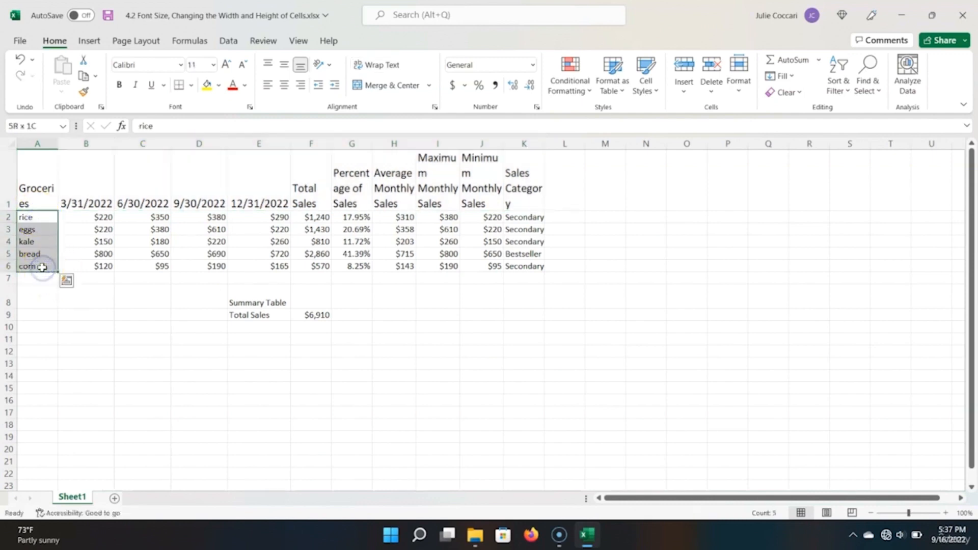
left_click(212, 64)
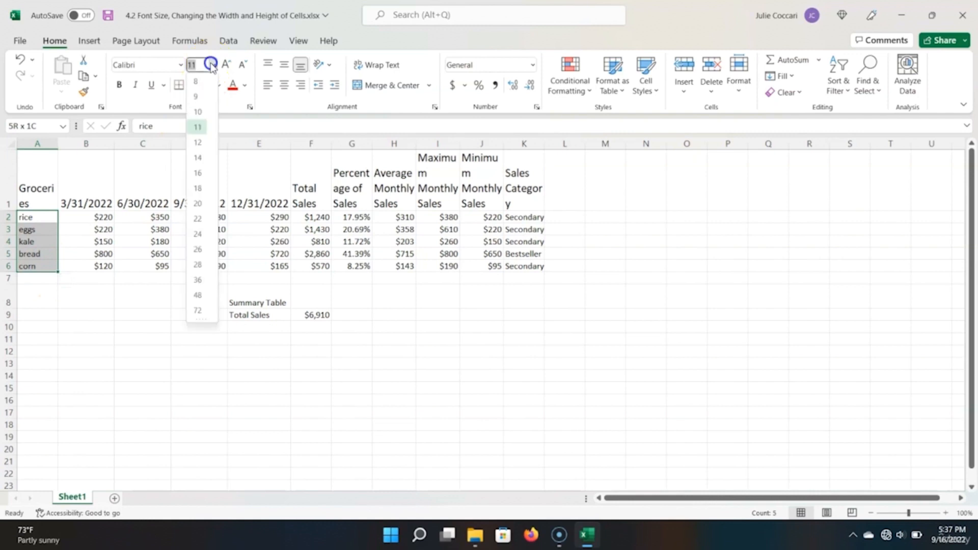
left_click(203, 138)
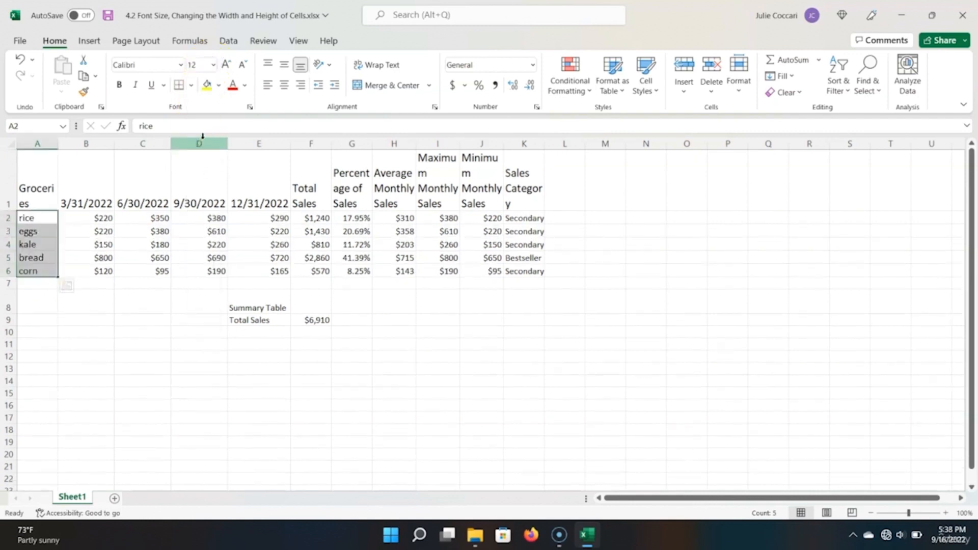
Step: Set the font size of the date header in cell D1 to 14
left_click(192, 183)
left_click(214, 175)
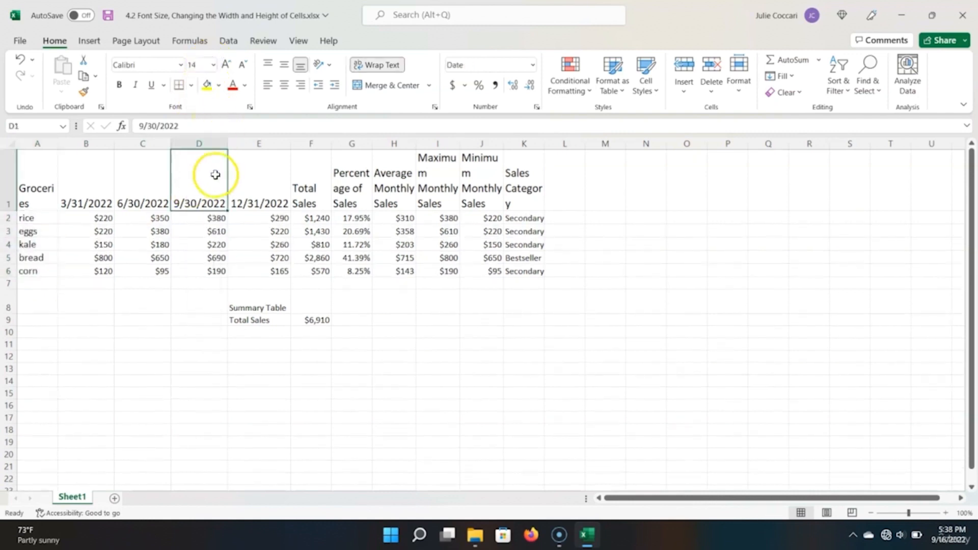
key("alt")
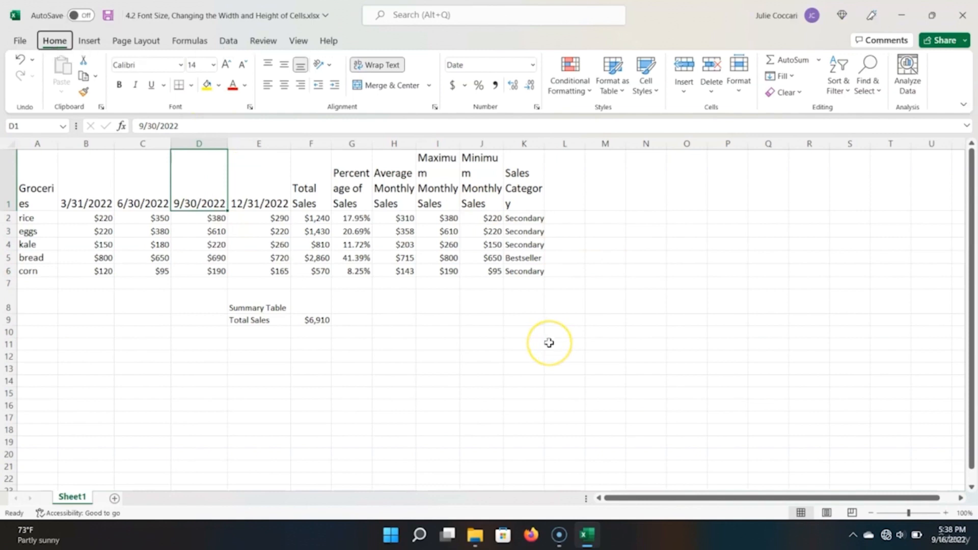
key("h")
key("f")
key("s")
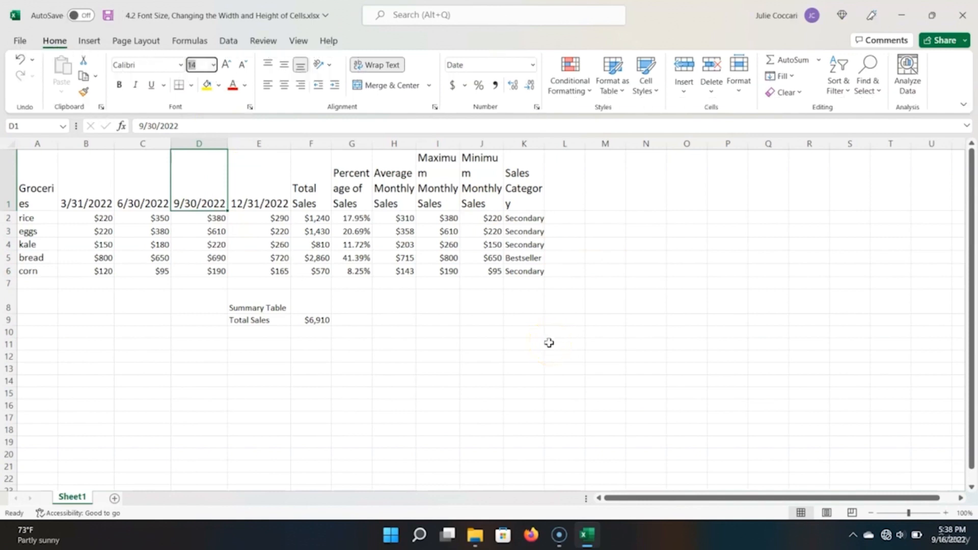
type("145")
key("BackSpace")
key("BackSpace")
type("4")
key("Return")
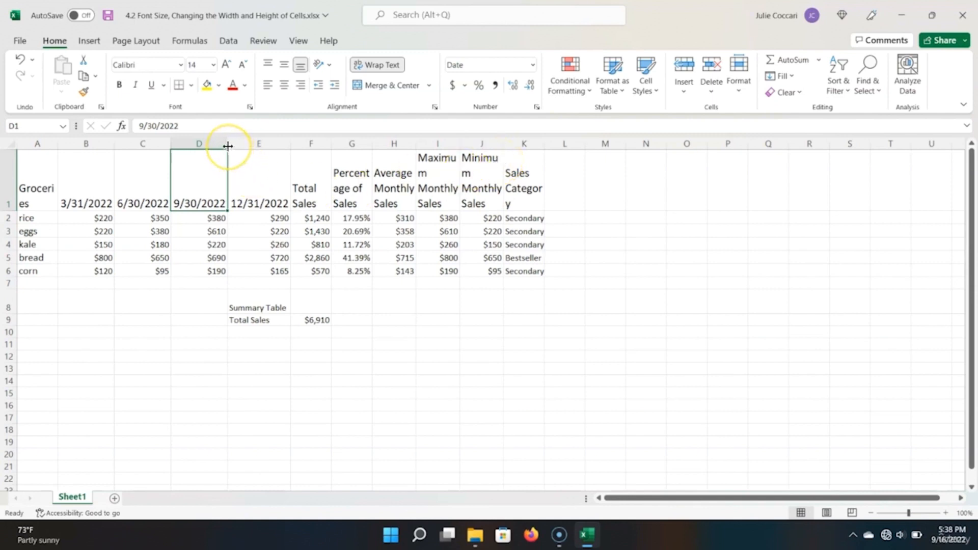
Step: Widen column D slightly
mouse_move(228, 146)
left_mouse_down()
mouse_move(260, 147)
mouse_move(231, 147)
left_mouse_up()
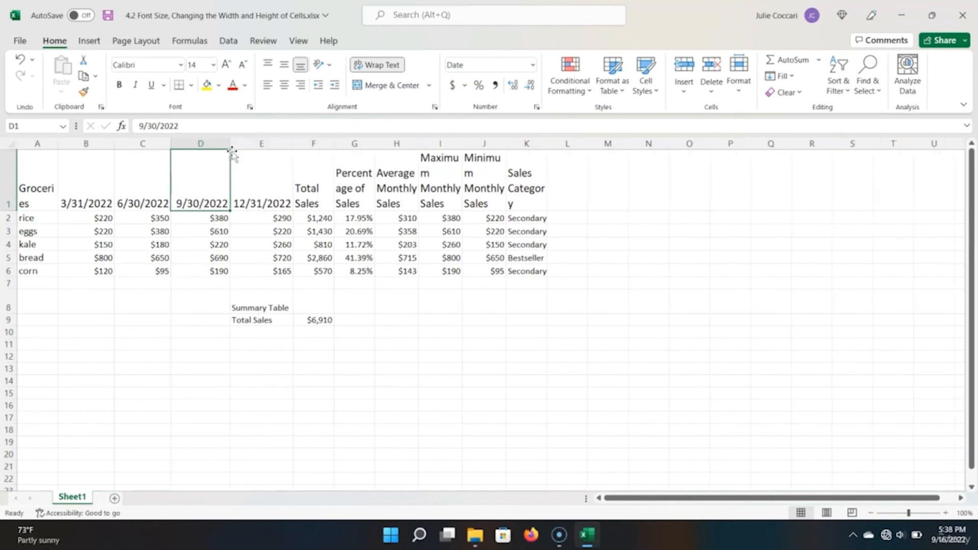
left_click(220, 138)
Step: Try widening columns A through K together to one larger equal width, and undo the resize
left_click(38, 143)
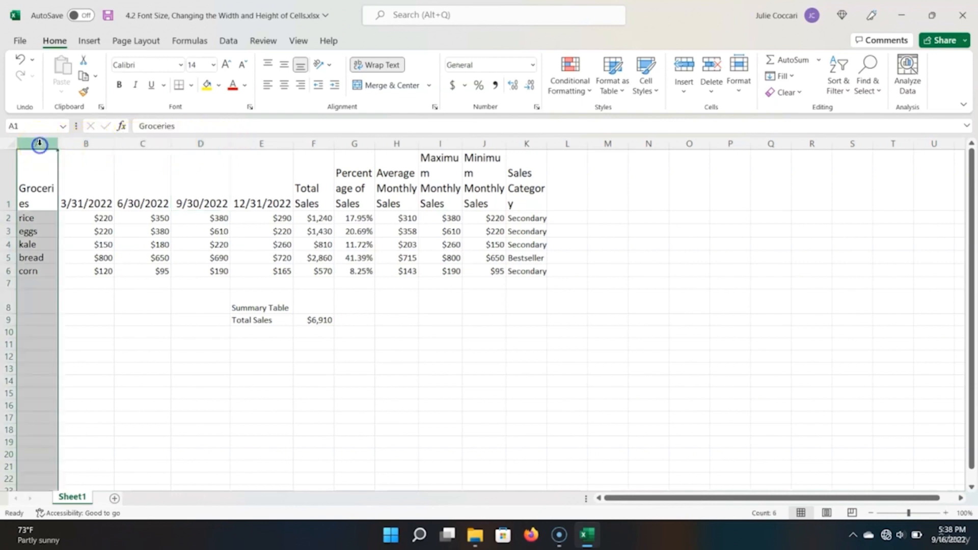
left_click(530, 143, "shift")
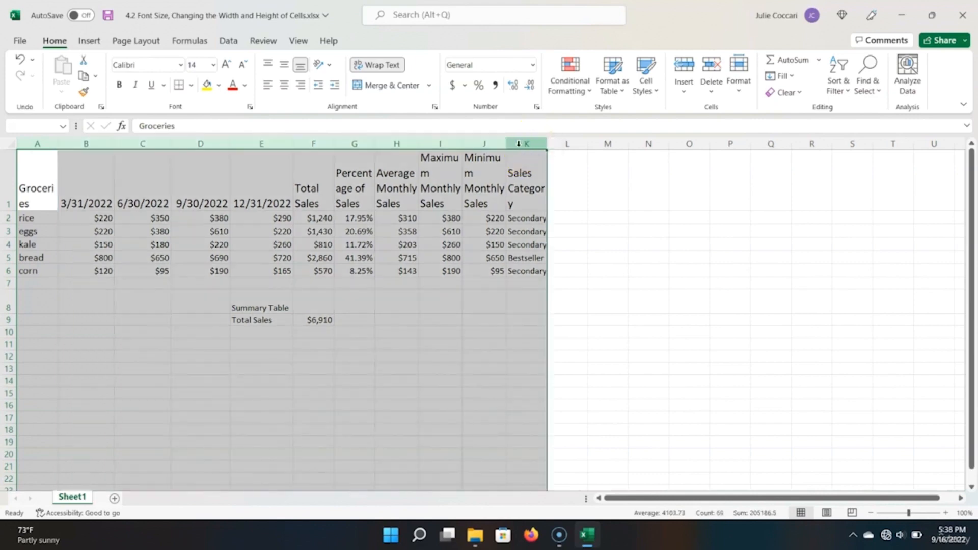
left_click_drag(547, 143, 595, 146)
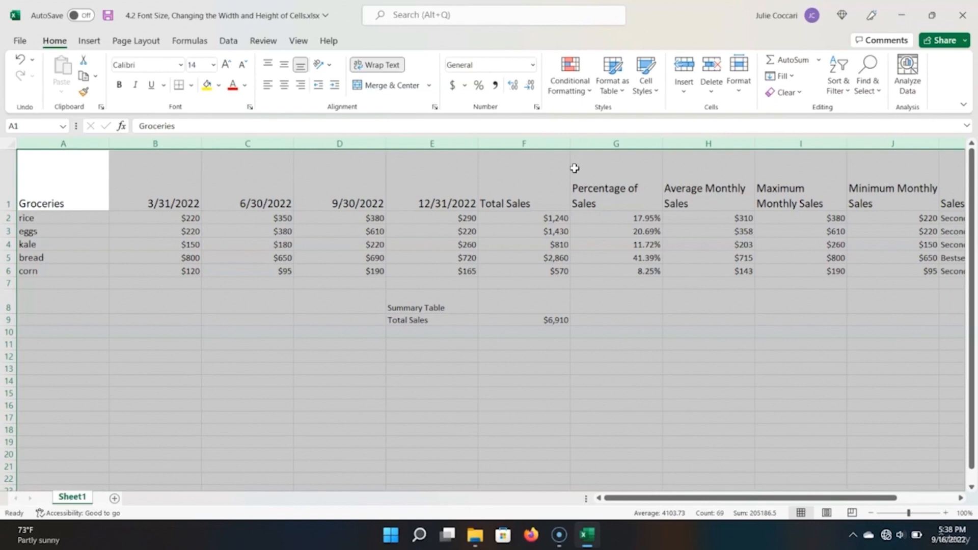
key("ctrl+z")
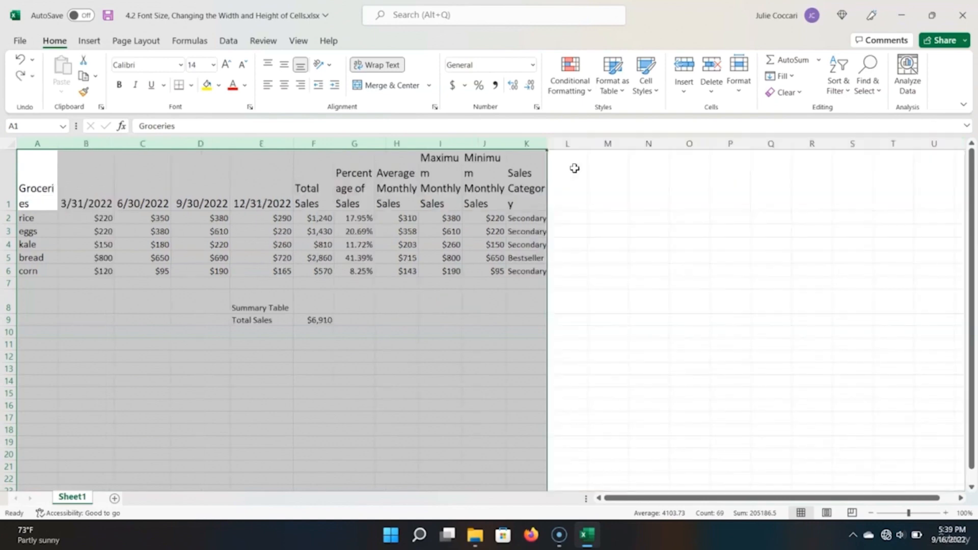
left_click(439, 243)
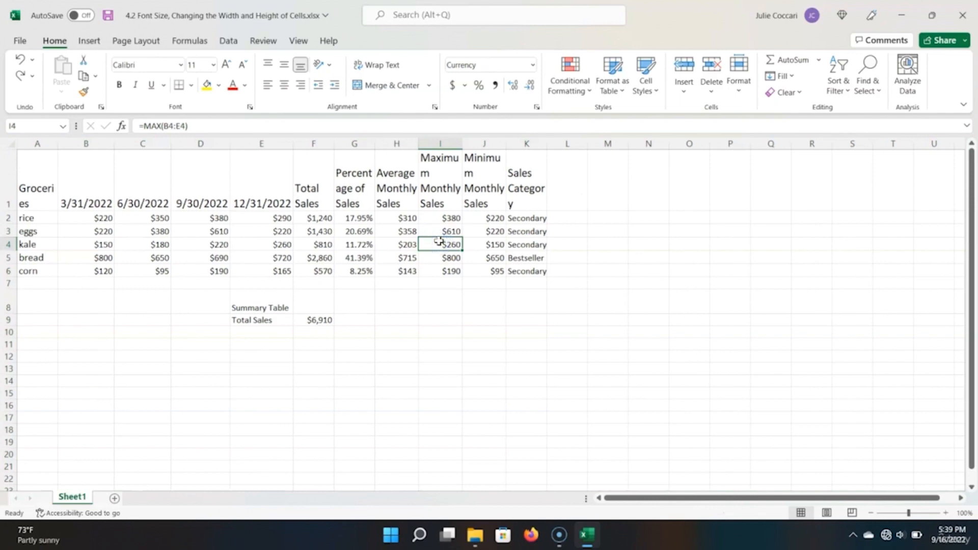
key("Up")
key("Up")
key("Up")
key("Left")
key("Home")
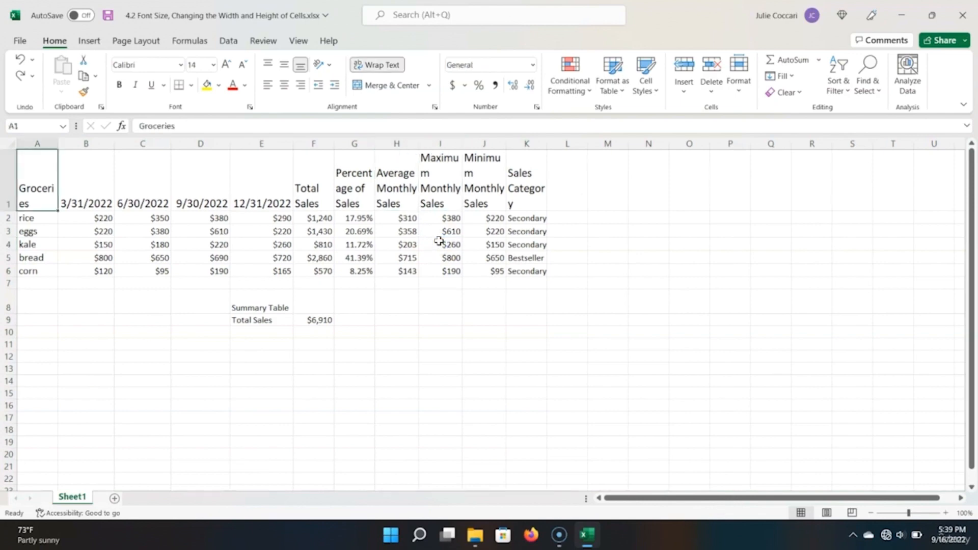
Step: Set the width of columns A through K to 15
left_click(37, 143)
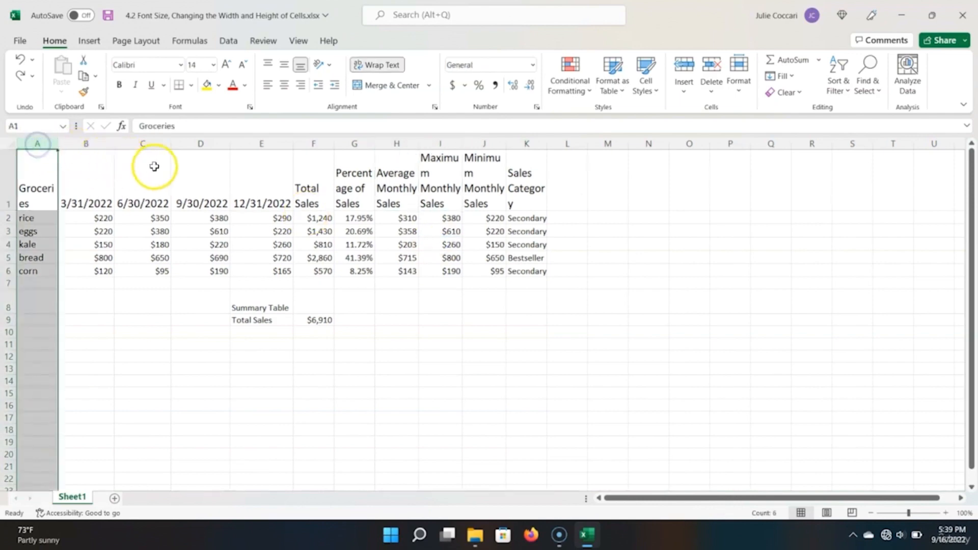
left_click(534, 143, "shift")
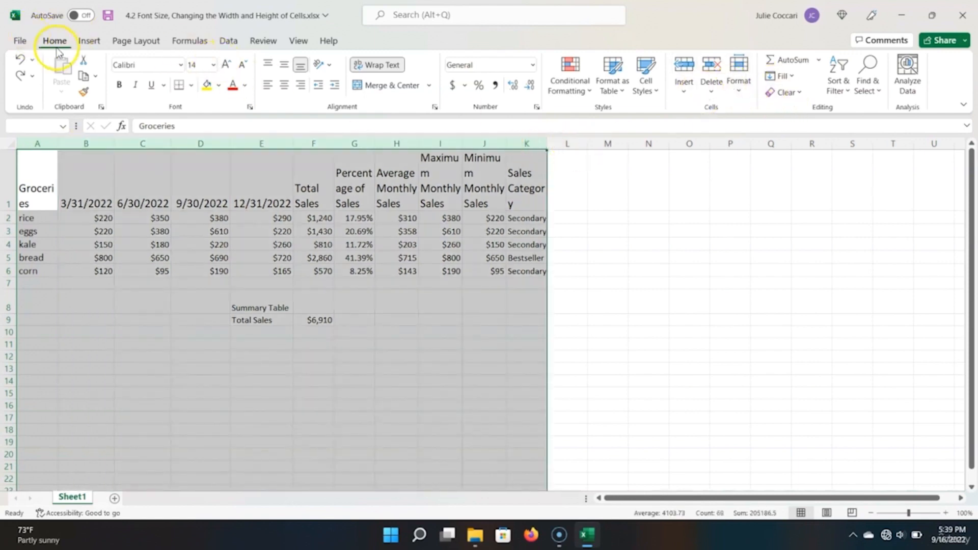
left_click(738, 81)
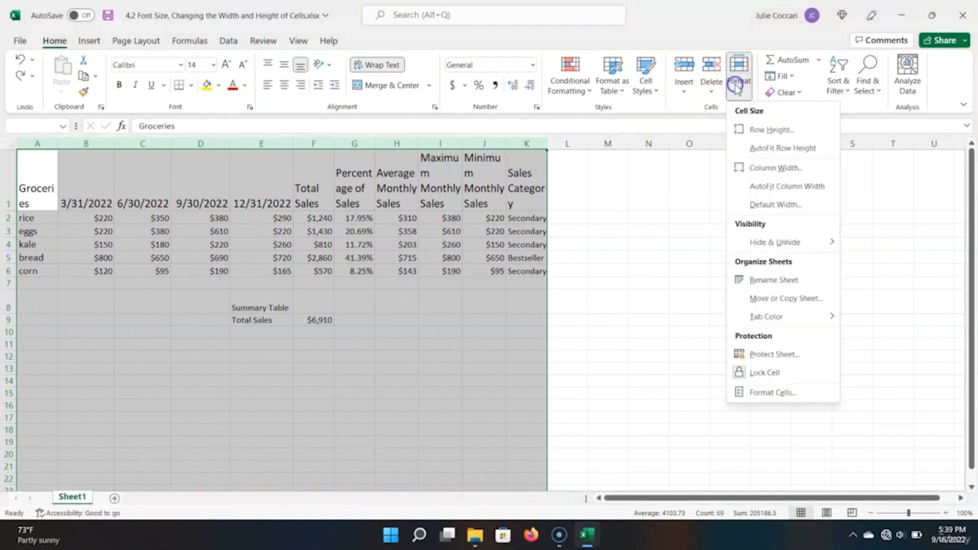
left_click(771, 171)
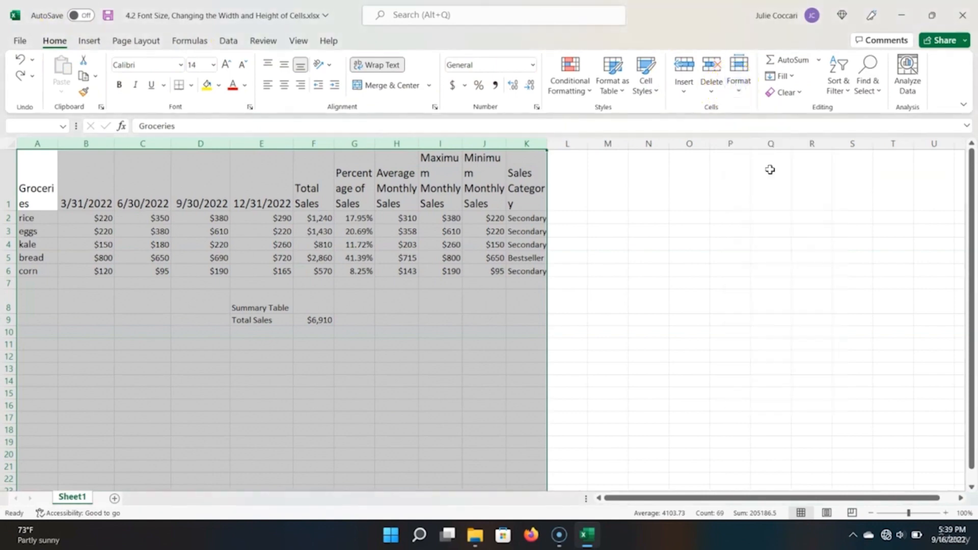
key("alt")
key("o")
key("w")
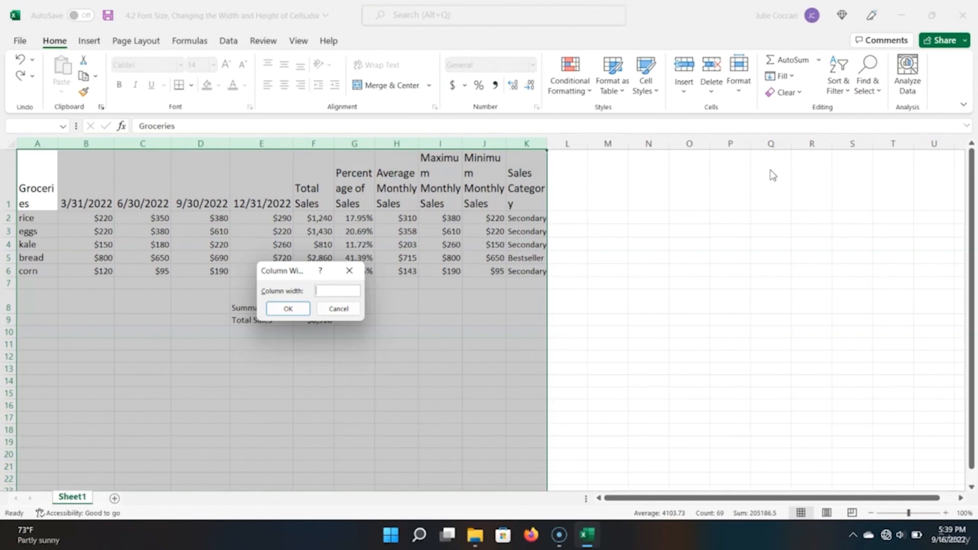
type("15")
key("Return")
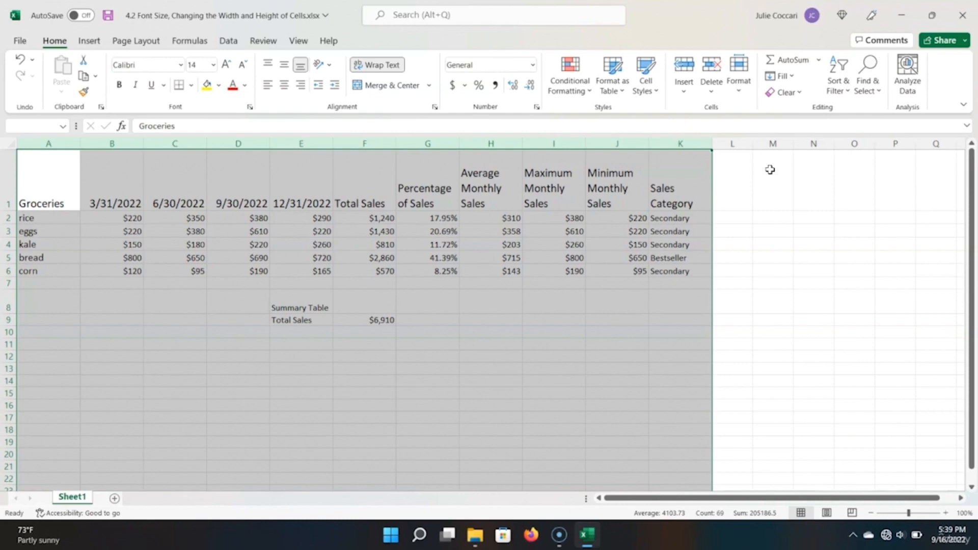
Step: AutoFit the row heights for the selected columns A through K
left_click(739, 95)
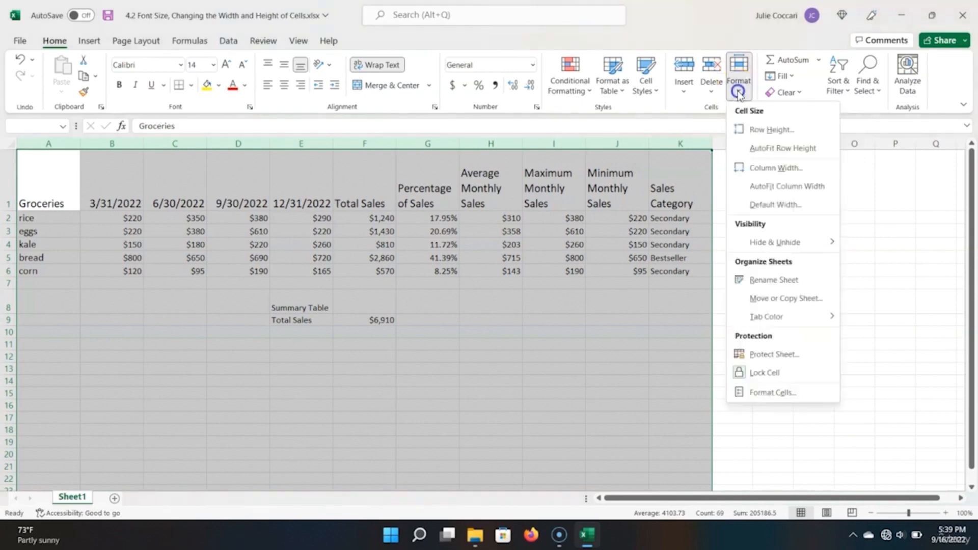
left_click(771, 151)
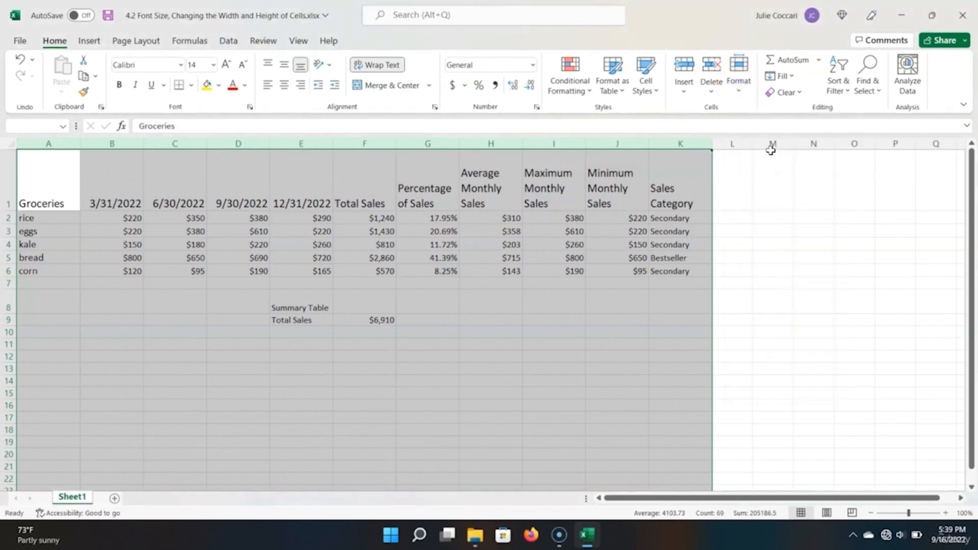
key("alt")
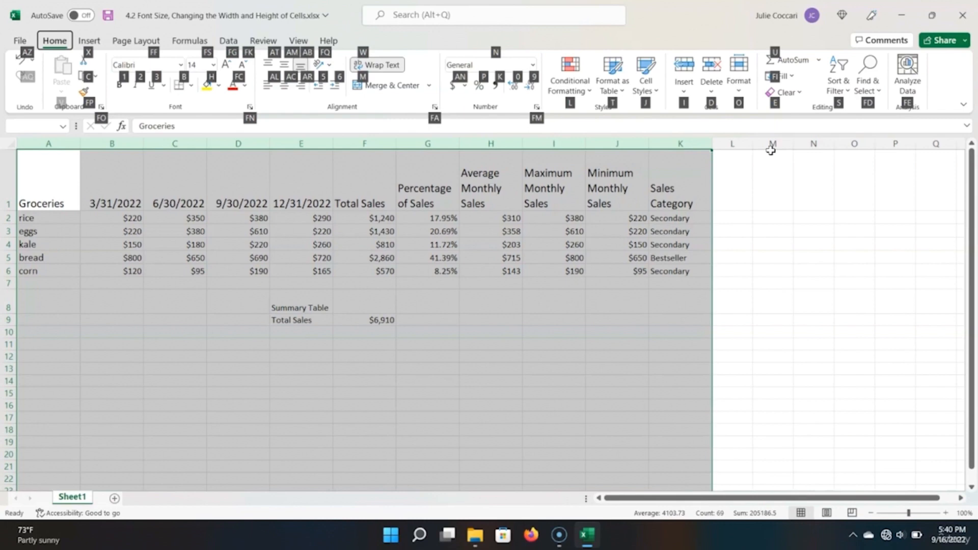
key("o")
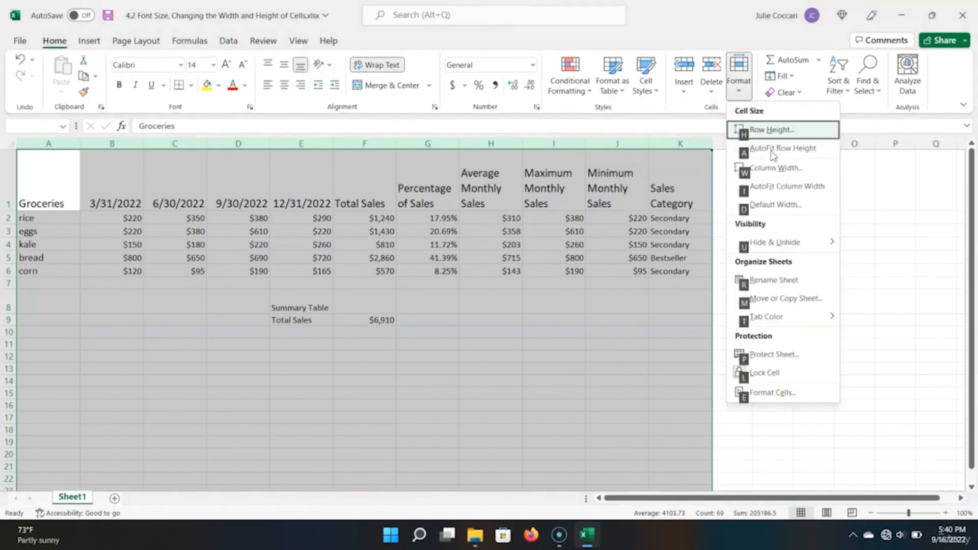
key("a")
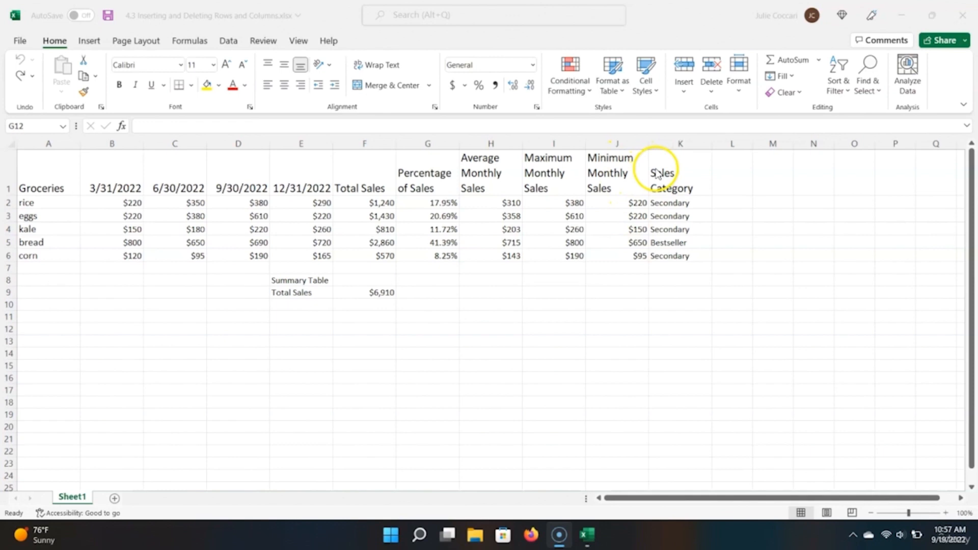
Step: Clear the contents of the Minimum Monthly Sales cells J1:J6
left_click(629, 170)
left_click(631, 171)
key("shift+Down")
key("shift+Down")
key("shift+Down")
key("shift+Down")
key("shift+Down")
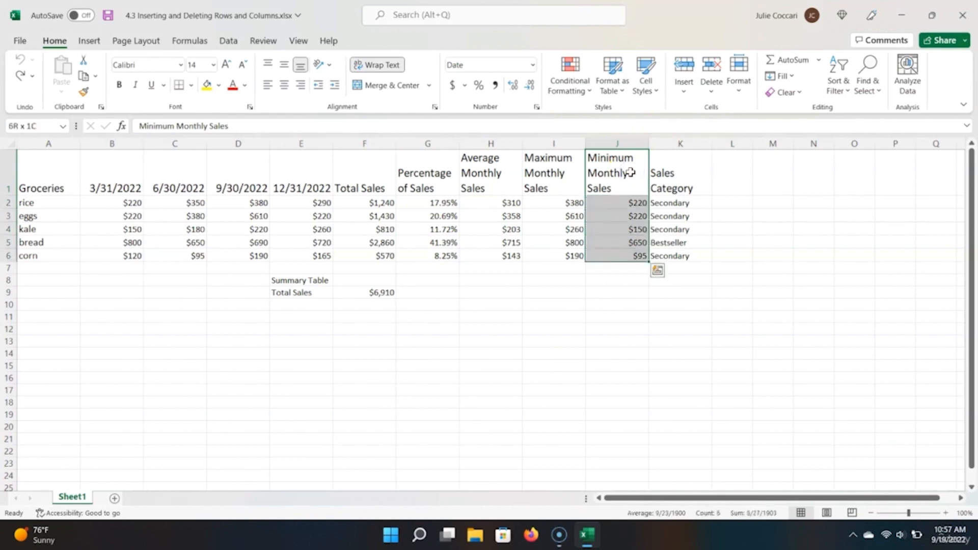
key("Delete")
key("Down")
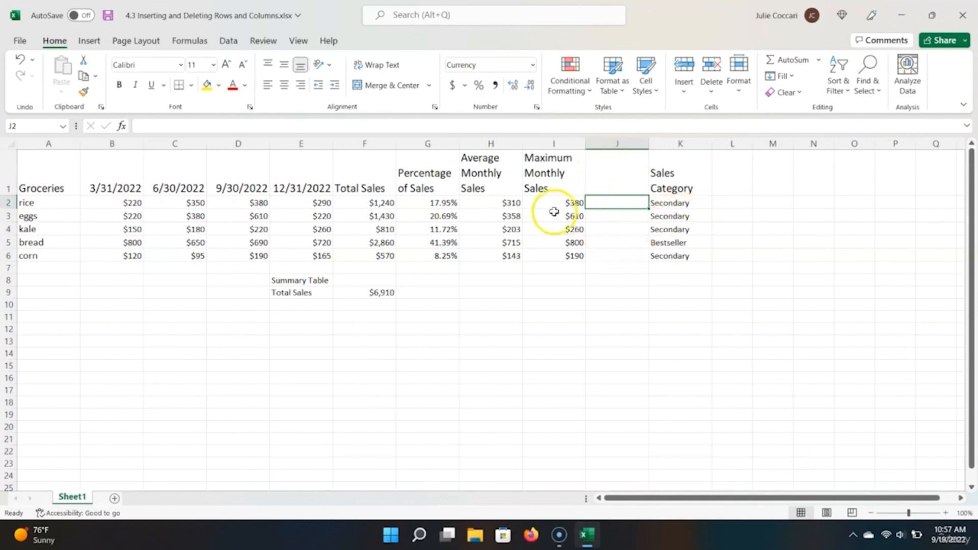
Step: Move the Sales Category data in K1:K6 into the empty cells starting at J1
left_click(696, 208)
key("Up")
key("ctrl+shift+Down")
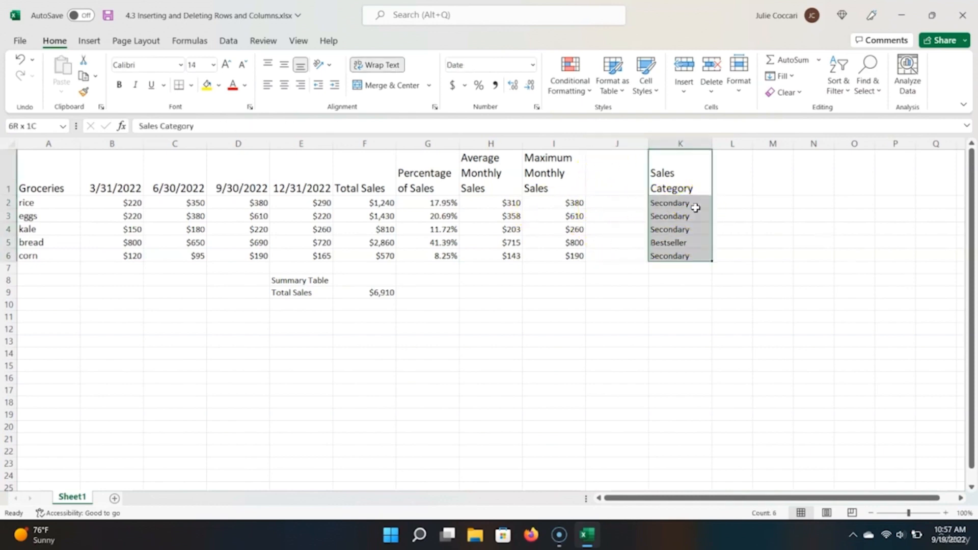
key("ctrl+x")
key("ctrl+q")
key("Escape")
key("Left")
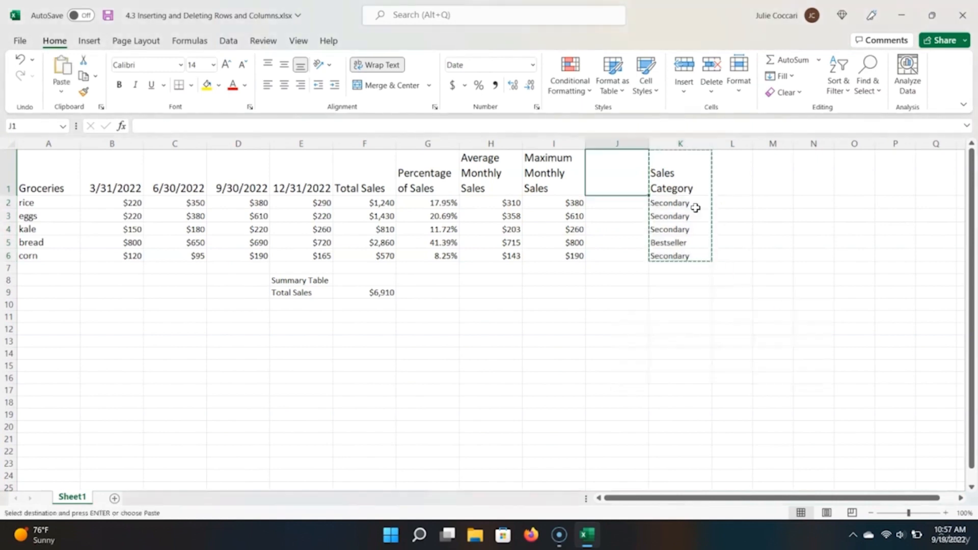
key("ctrl+v")
key("ctrl+q")
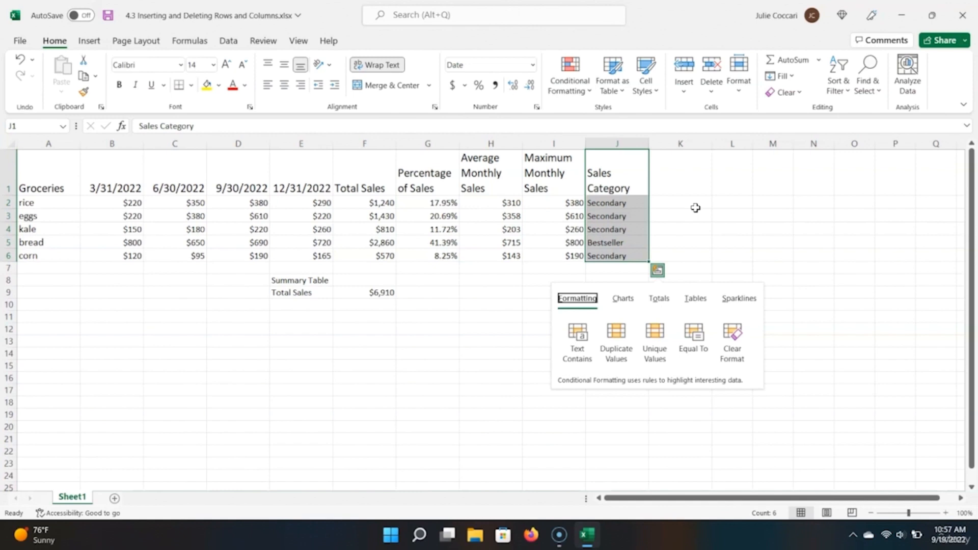
left_click(699, 208)
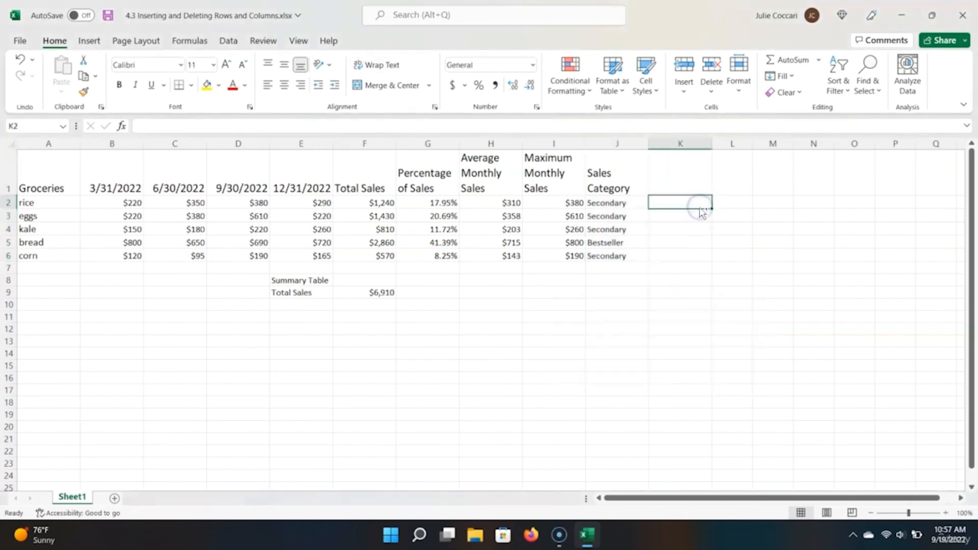
Step: Undo the move of the Sales Category data and the clearing of the Minimum Monthly Sales cells
key("ctrl+z")
key("ctrl+z")
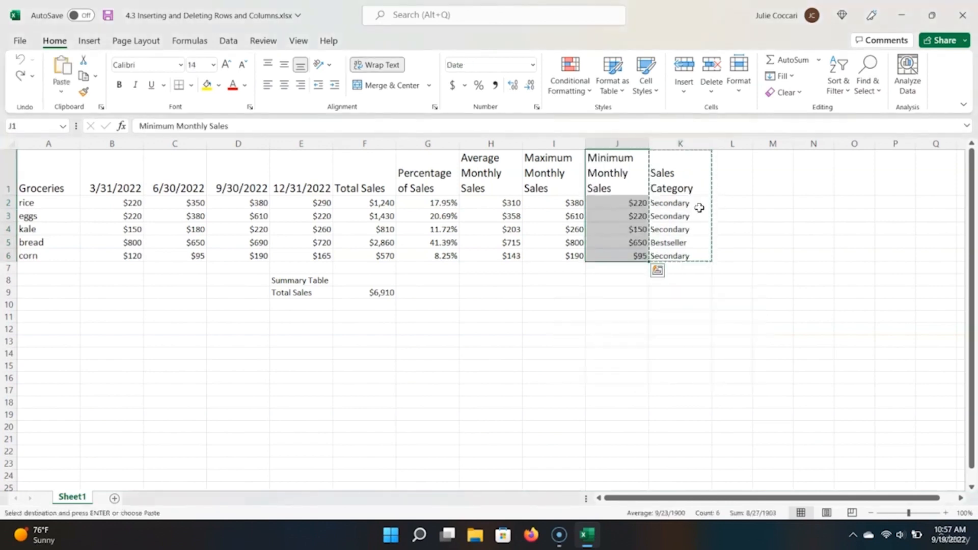
key("Escape")
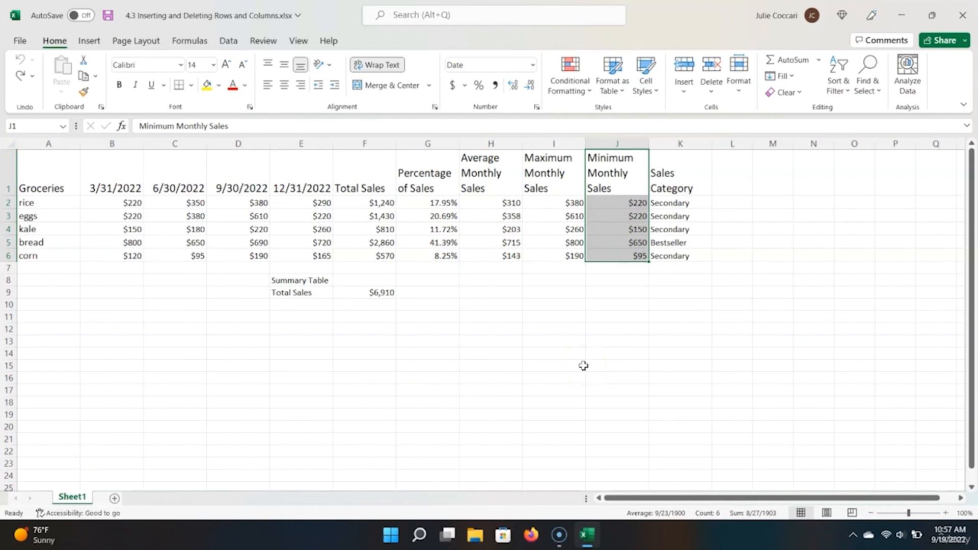
Step: Delete the entire Minimum Monthly Sales column J
left_click(597, 137)
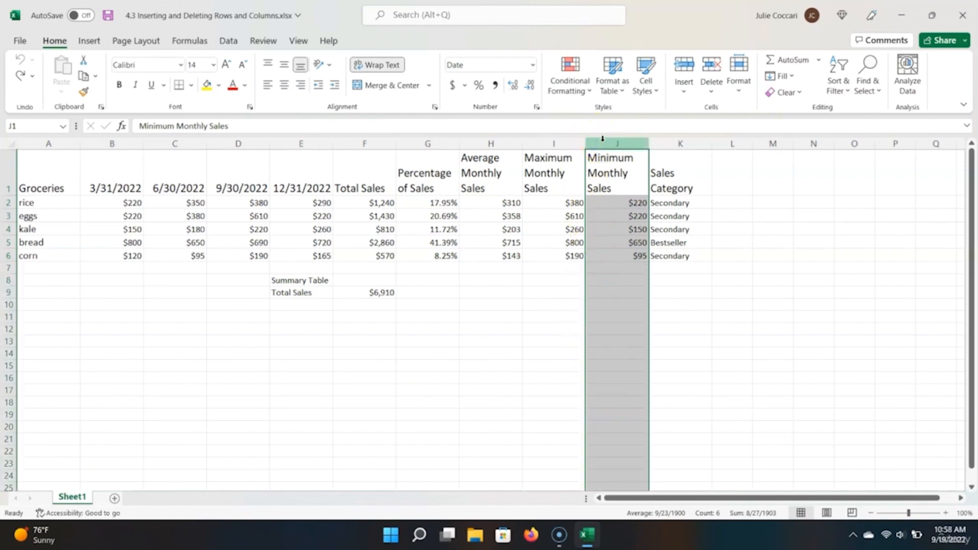
right_click(602, 139)
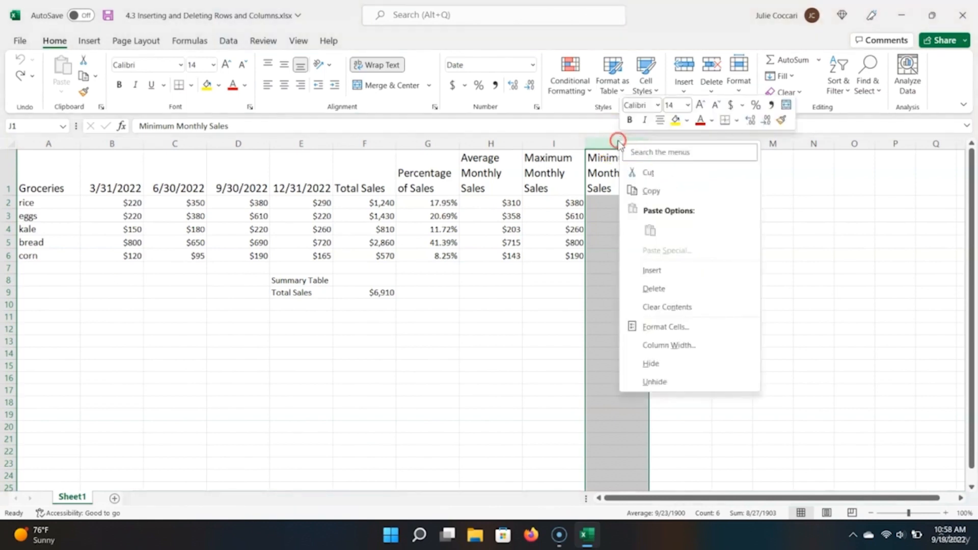
left_click(677, 283)
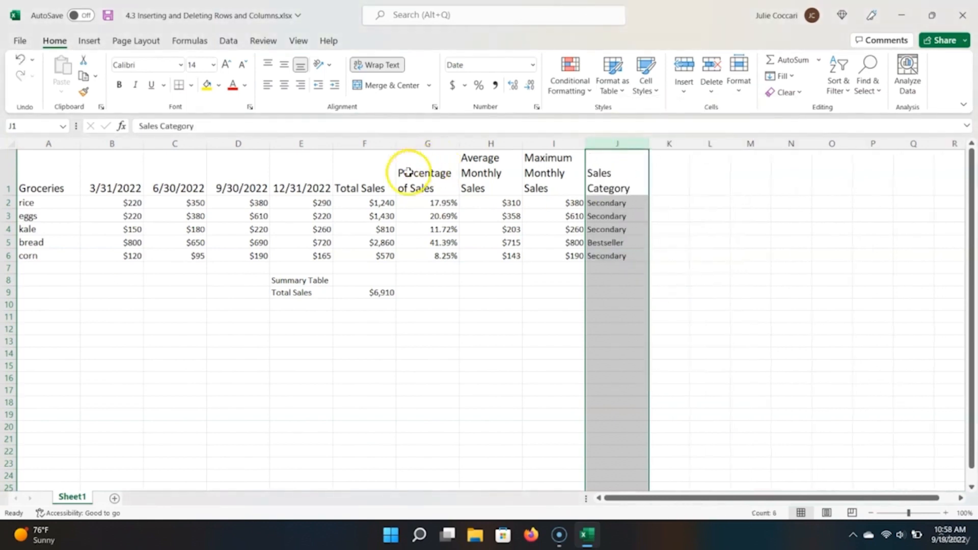
Step: Delete the entire kale row, row 4
left_click(9, 228)
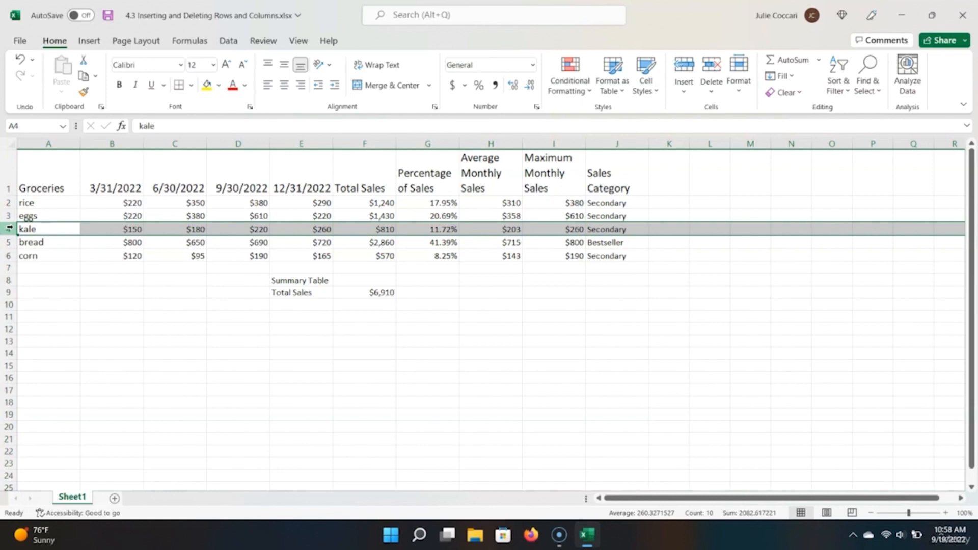
right_click(9, 228)
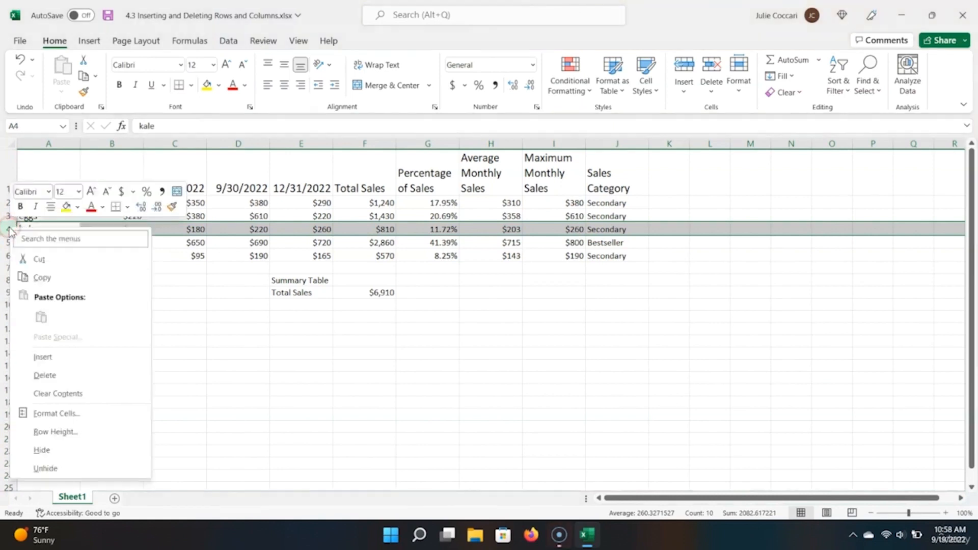
left_click(75, 377)
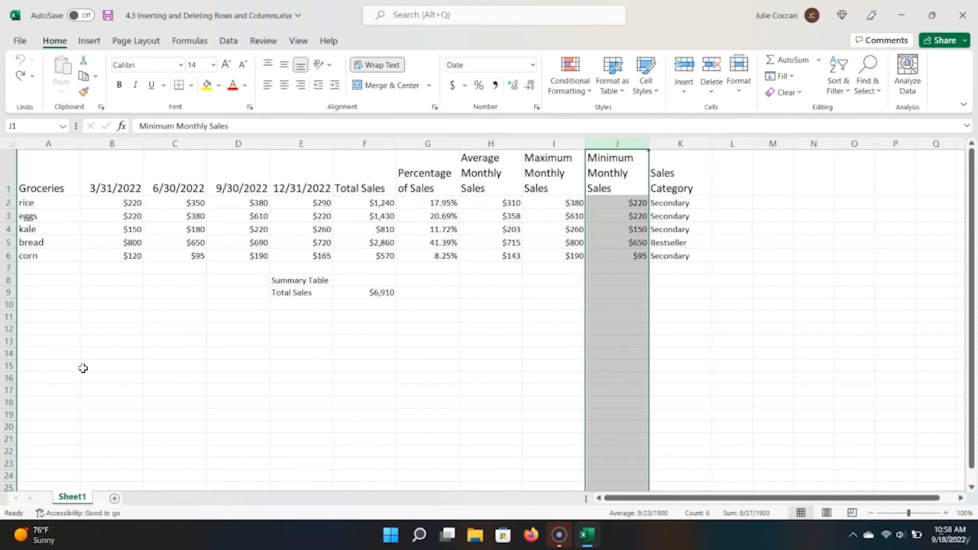
Step: Select the whole Minimum Monthly Sales column J and delete it
key("Left")
key("Right")
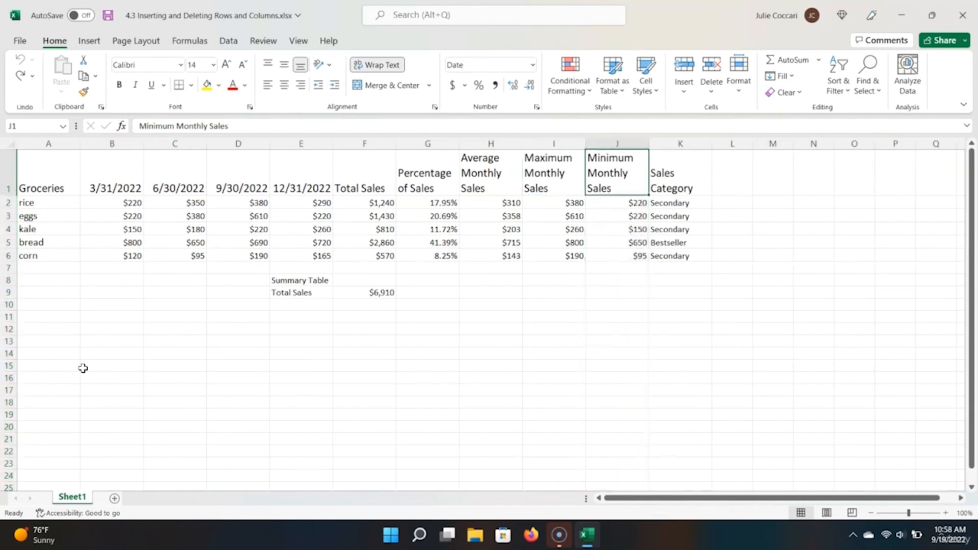
key("ctrl+space")
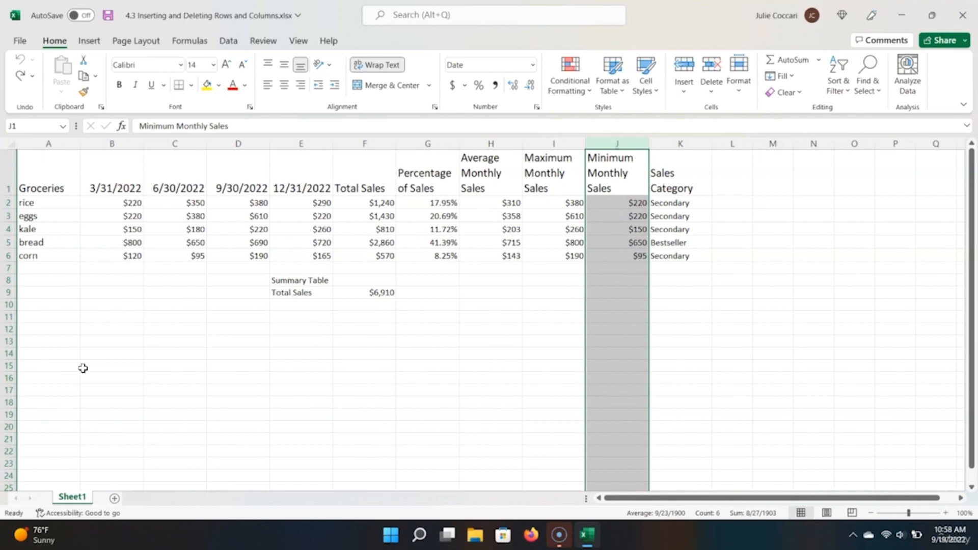
key("ctrl+minus")
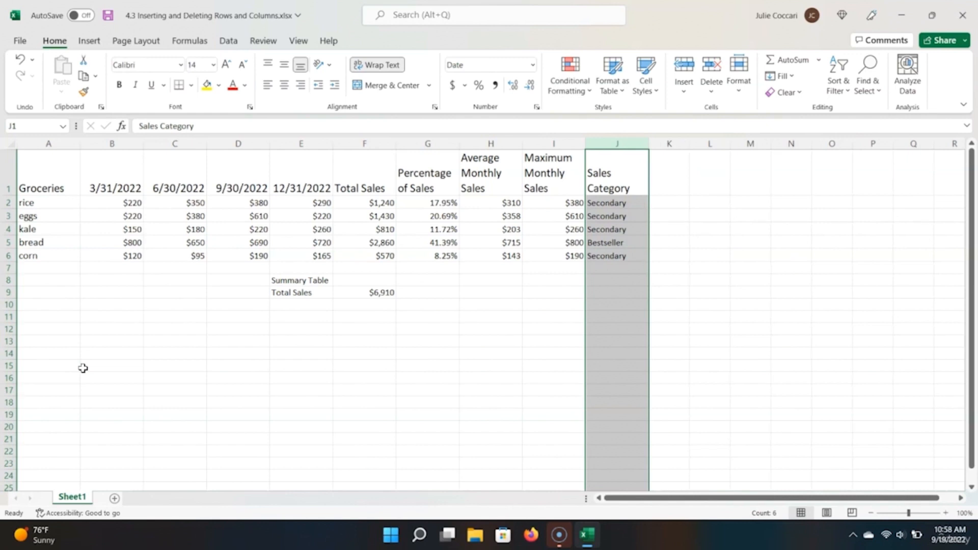
Step: Select the whole kale row, row 4, and delete it
key("Down")
key("Down")
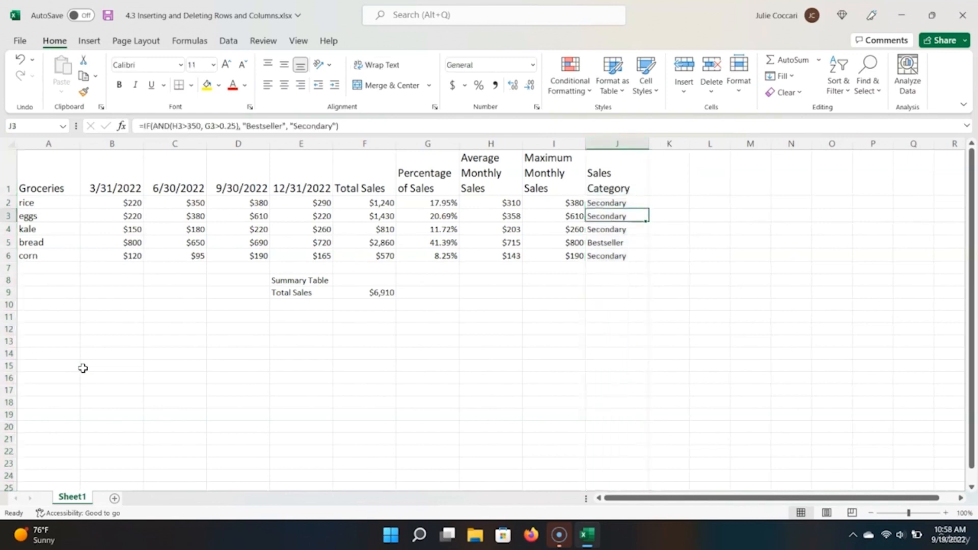
key("Left")
key("Down")
key("Home")
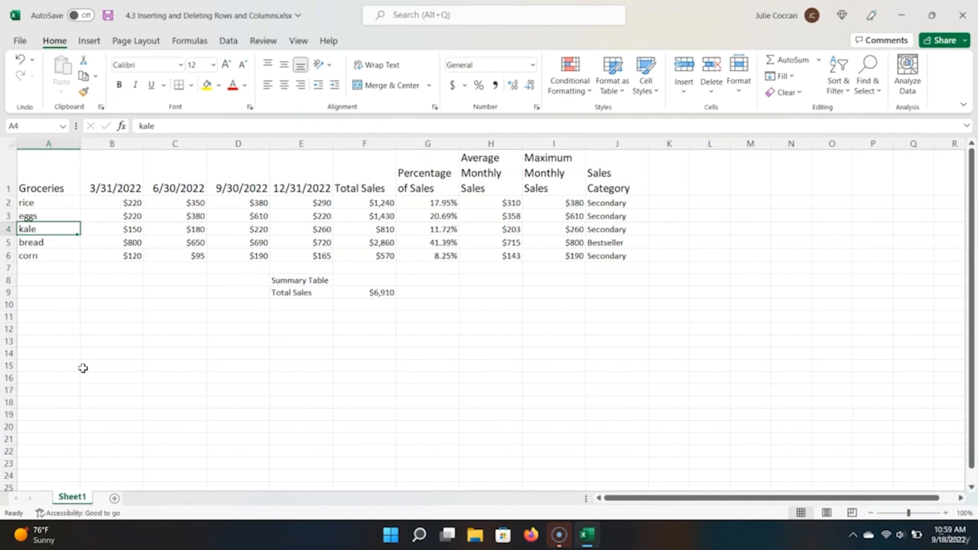
key("shift+space")
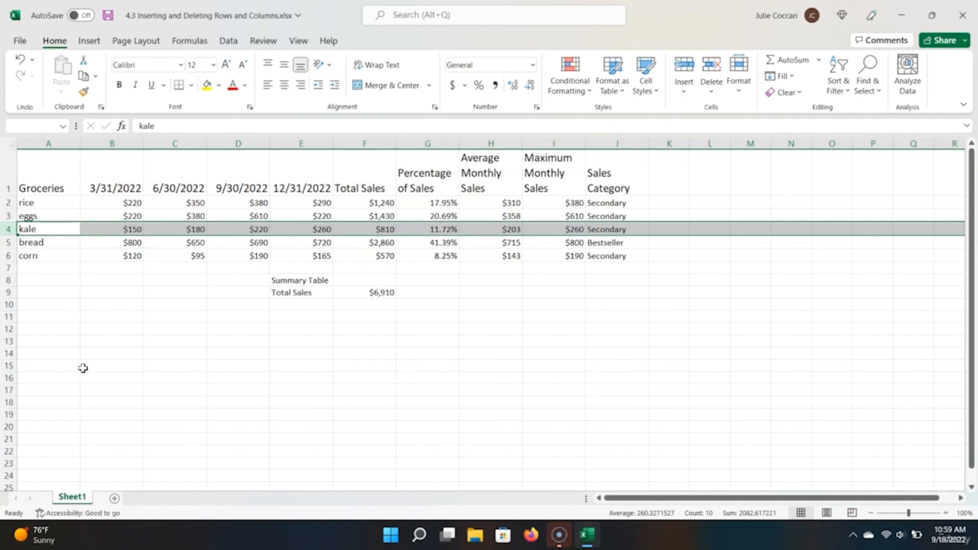
key("ctrl+minus")
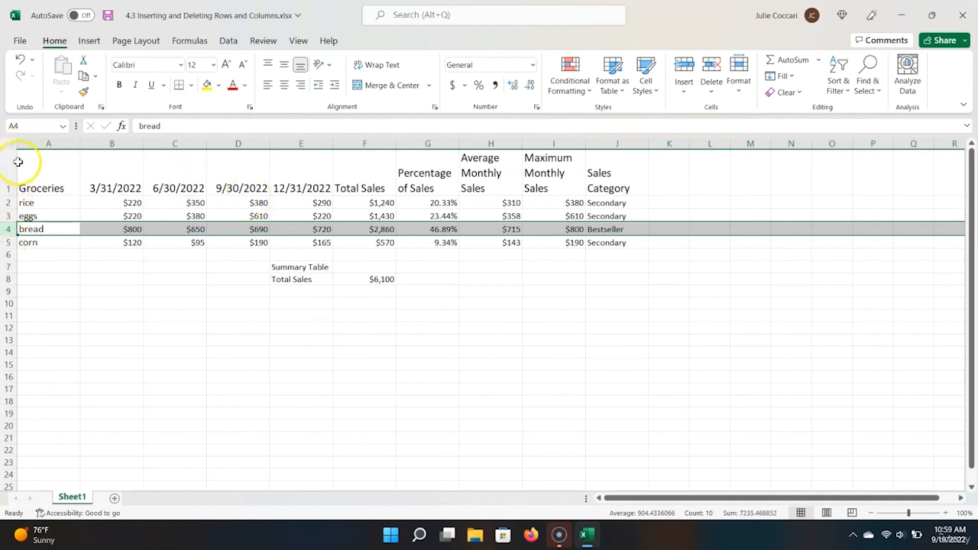
Step: Insert a blank column before the Groceries column A
left_click(51, 140)
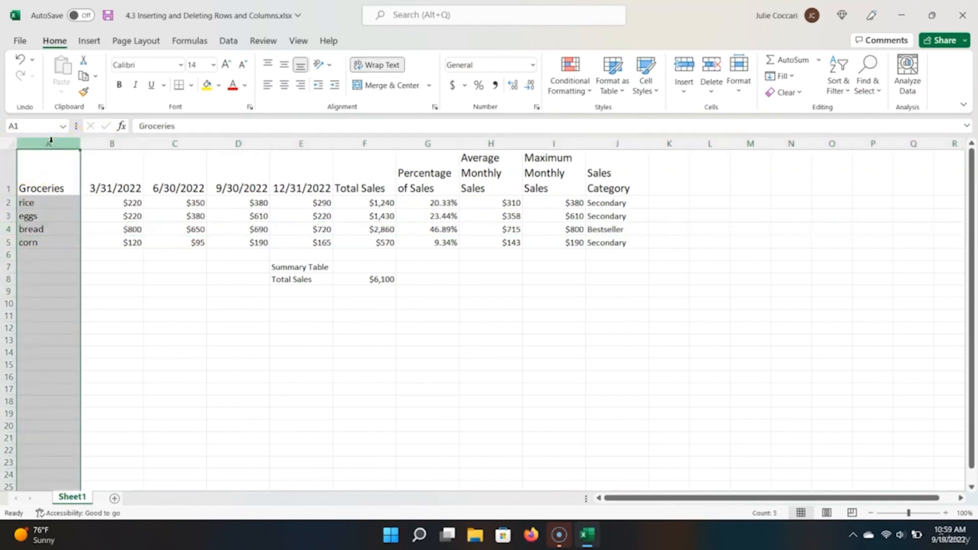
right_click(51, 140)
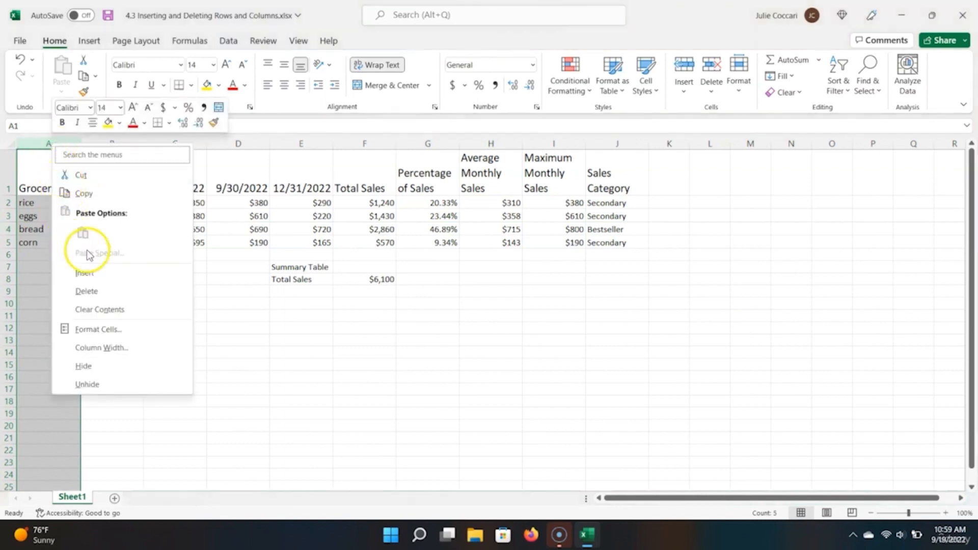
left_click(125, 280)
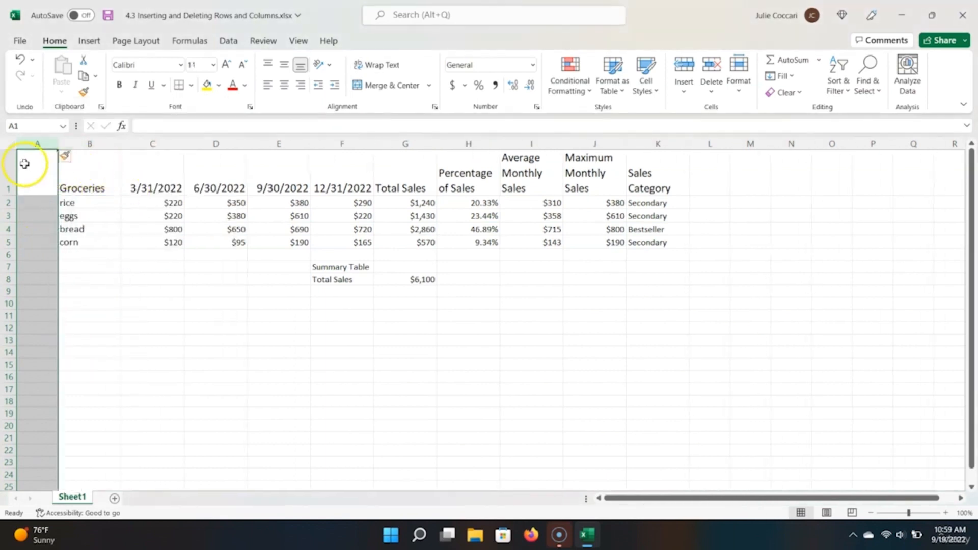
Step: Insert a blank row above the table's header row, row 1
left_click(9, 169)
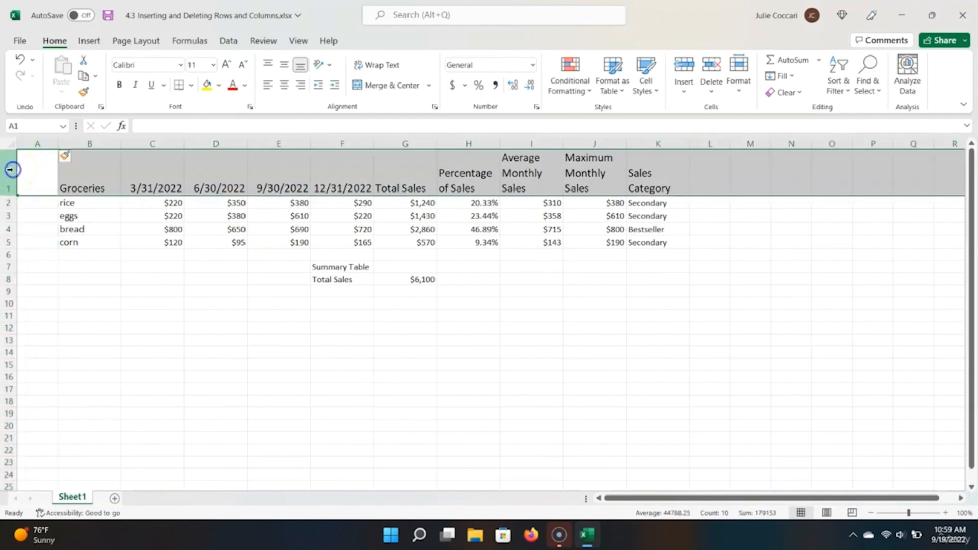
right_click(9, 169)
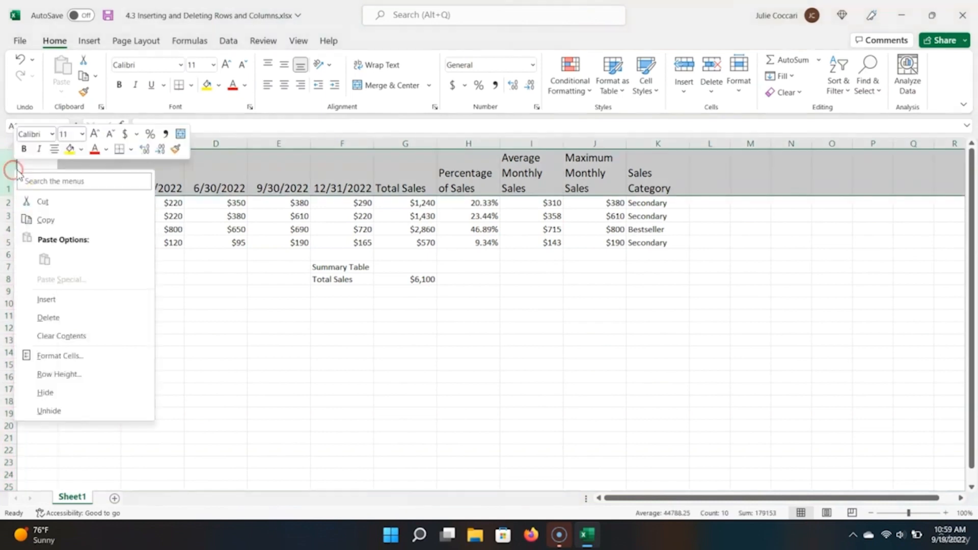
left_click(60, 298)
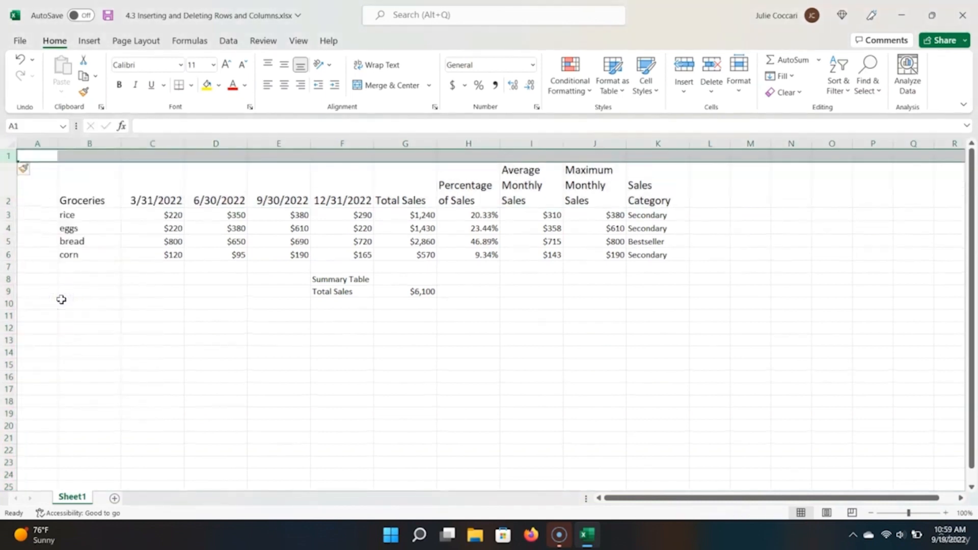
left_click(192, 256)
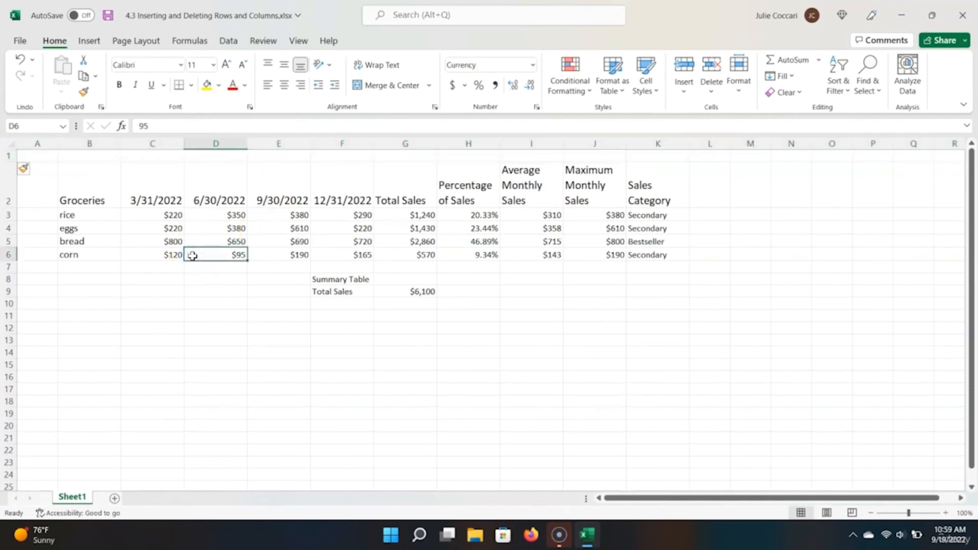
Step: Undo the last row insertion and the column insertion before it
key("ctrl+z")
key("ctrl+z")
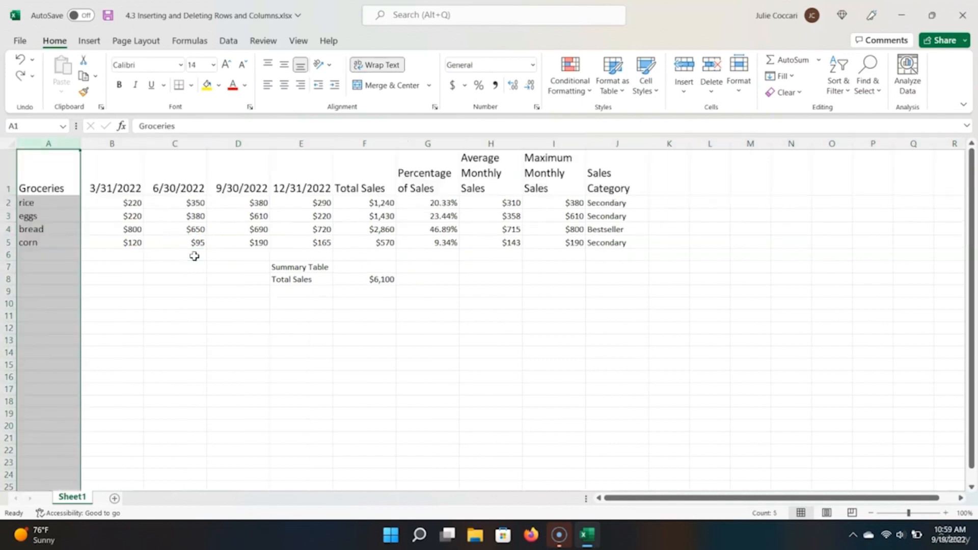
Step: Select the whole Groceries column A and insert a blank column before it
left_click(55, 164)
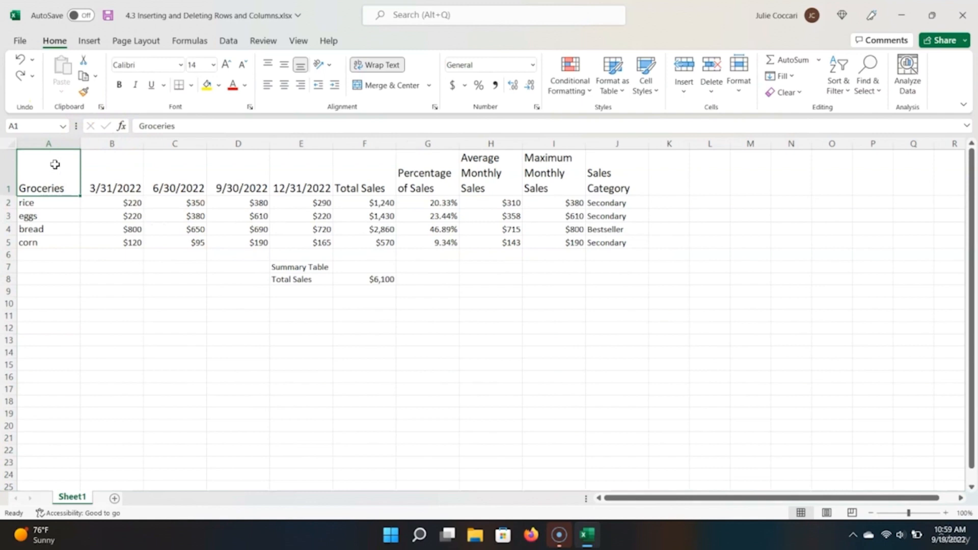
key("ctrl+space")
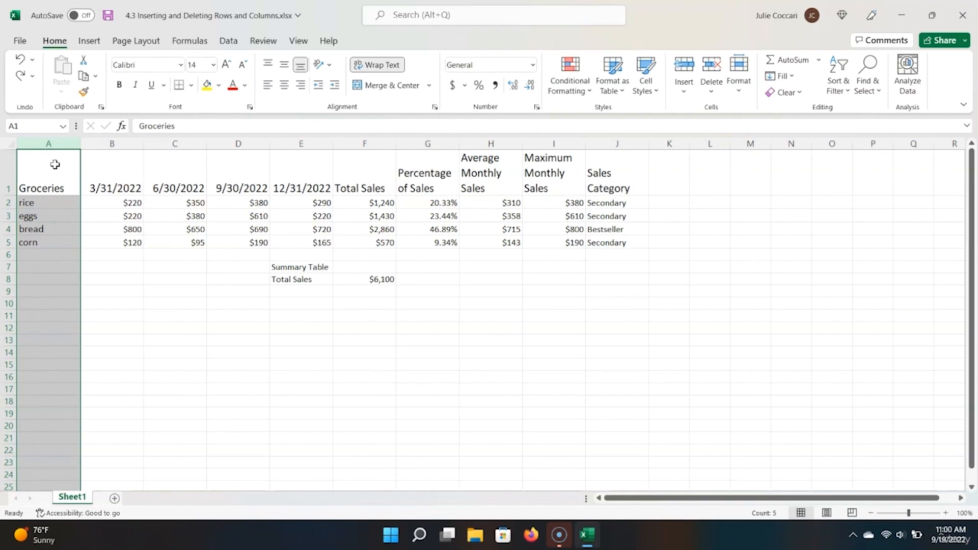
key("ctrl+shift+plus")
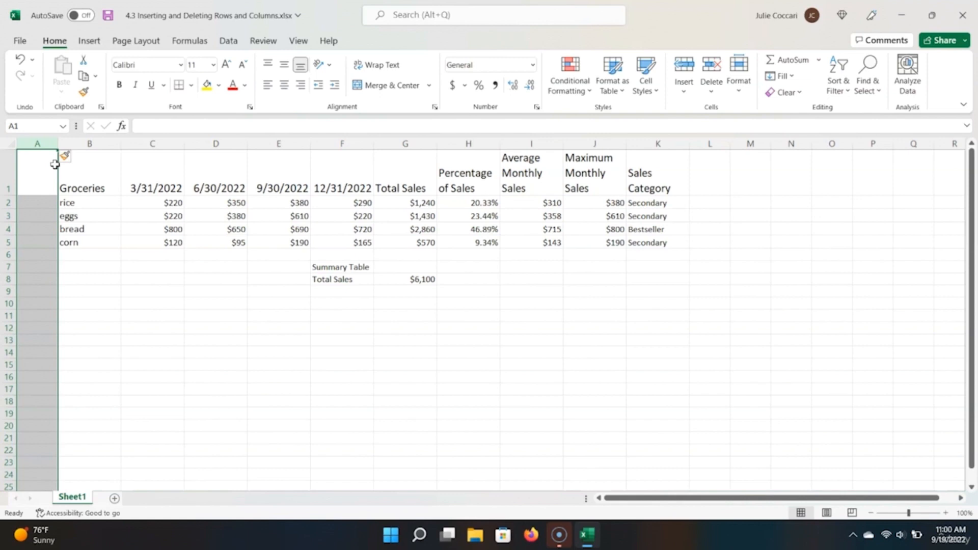
Step: Select the whole header row, row 1, and insert a blank row above it
left_click(54, 163)
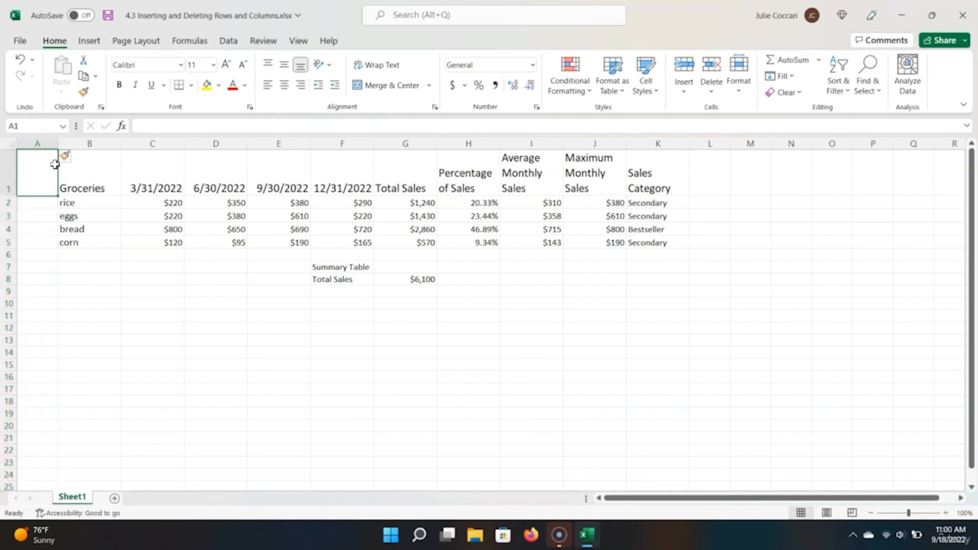
key("shift+space")
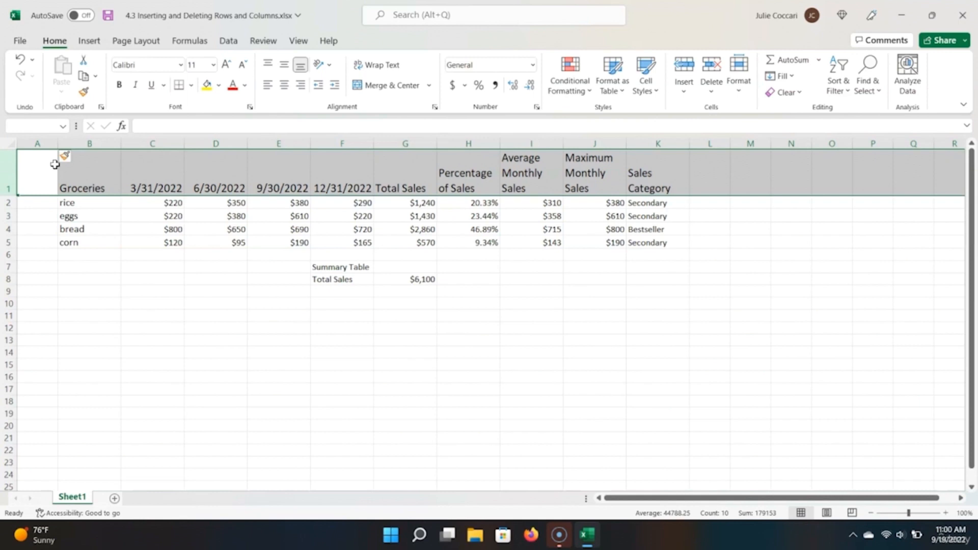
key("ctrl+shift+plus")
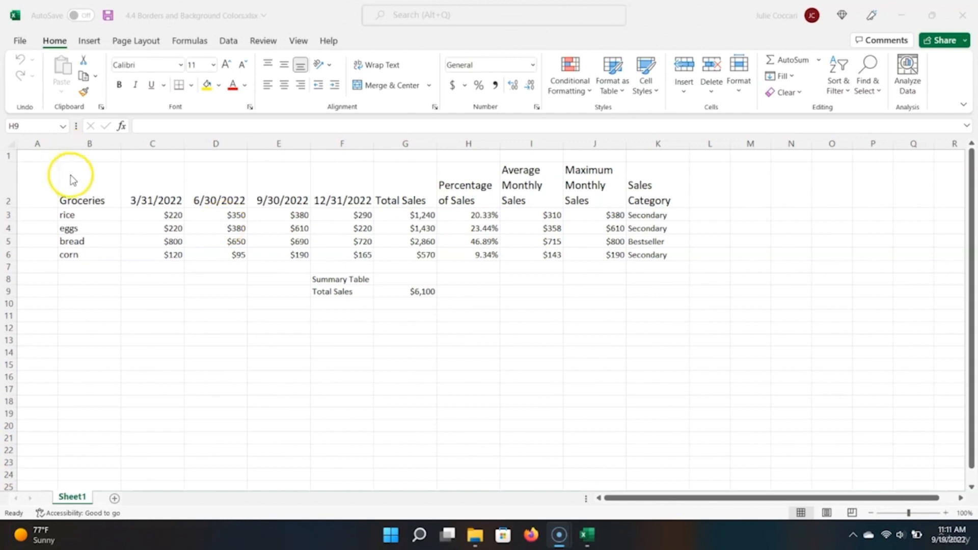
left_click(95, 177)
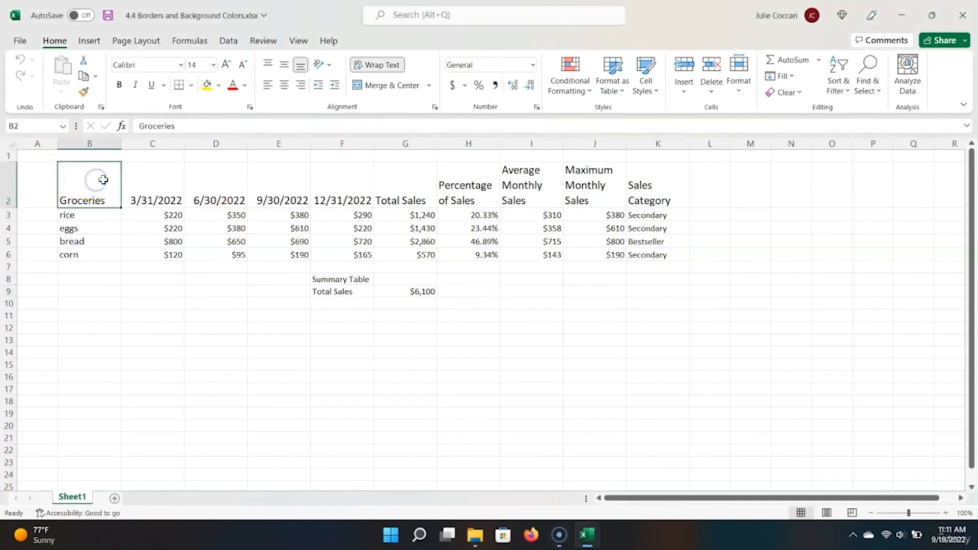
key("ctrl+shift+Right")
key("ctrl+shift+Down")
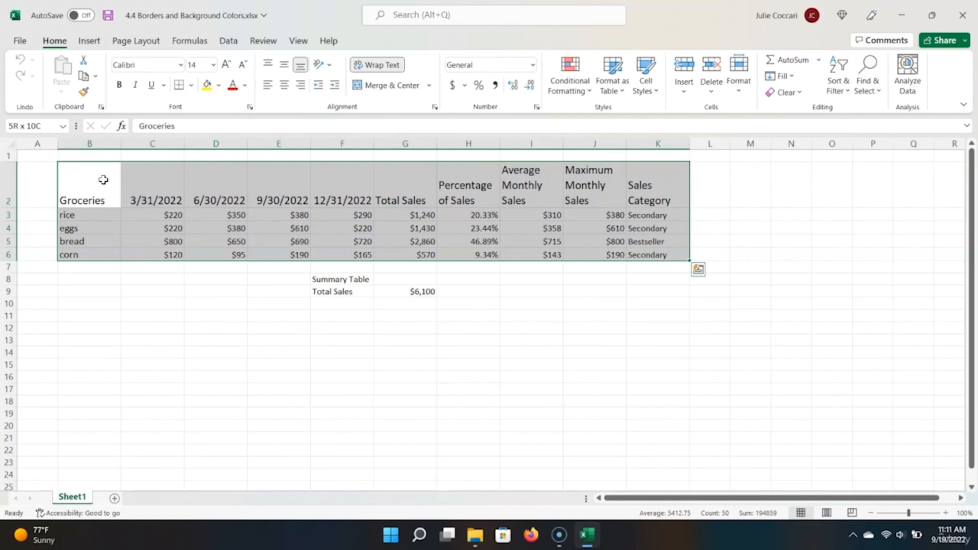
key("Up")
key("Down")
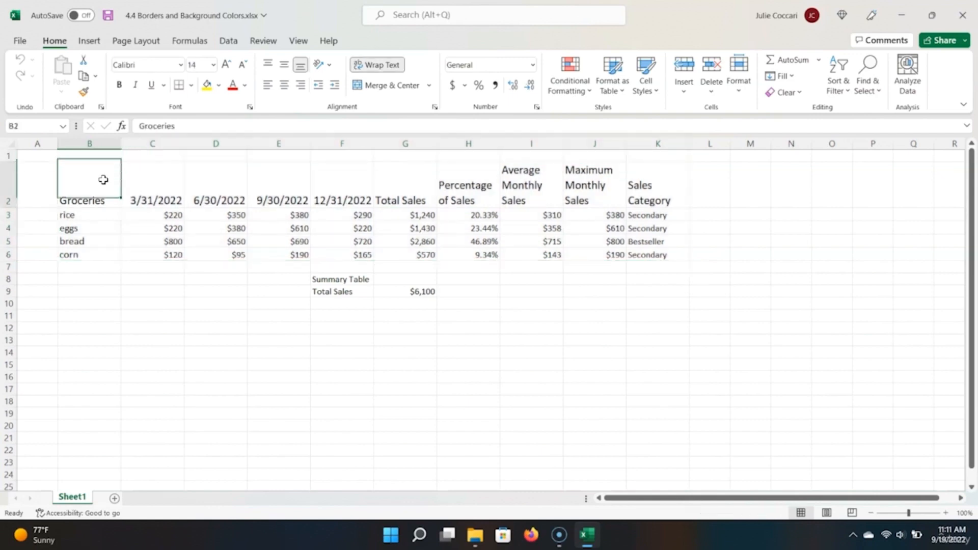
Step: Select the entire groceries table, B2:K6, and apply Outside Borders to it
key("Right")
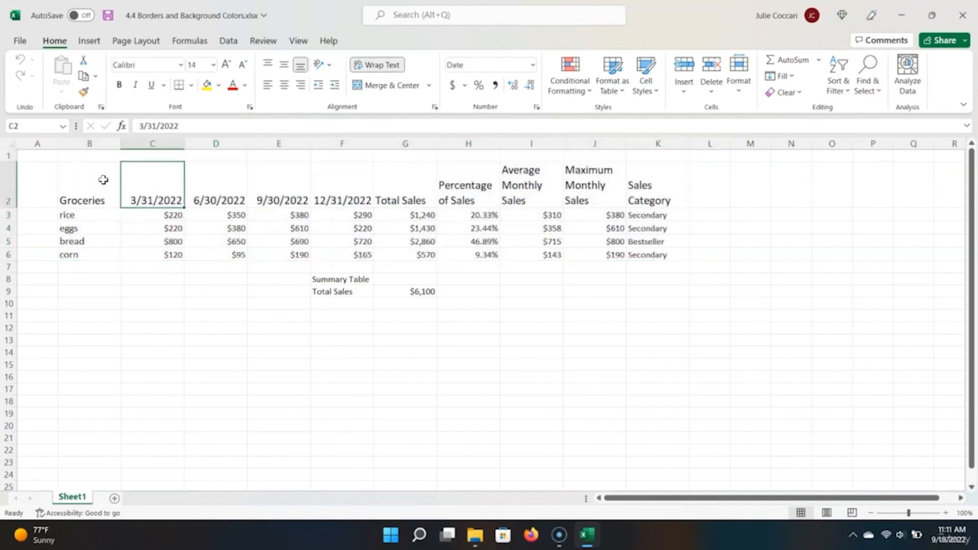
key("ctrl+a")
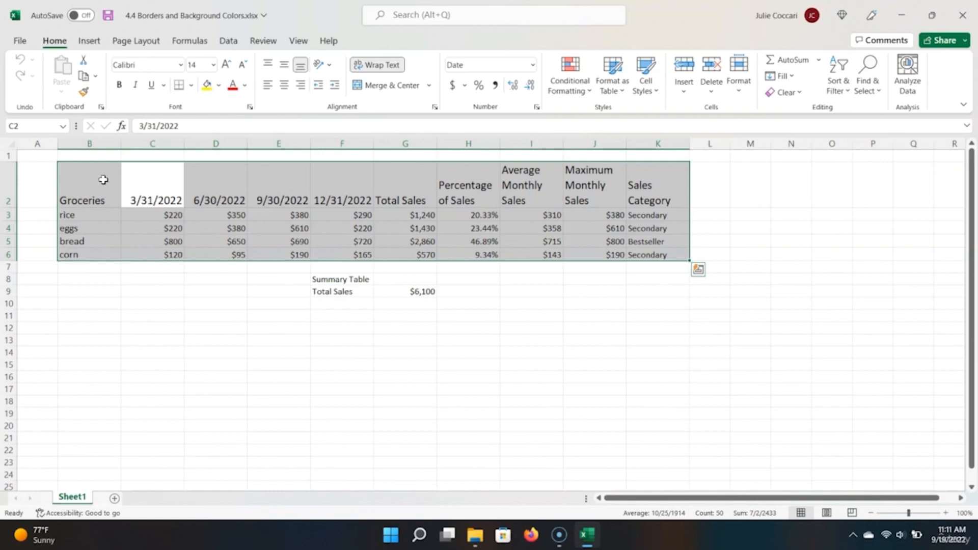
left_click(193, 87)
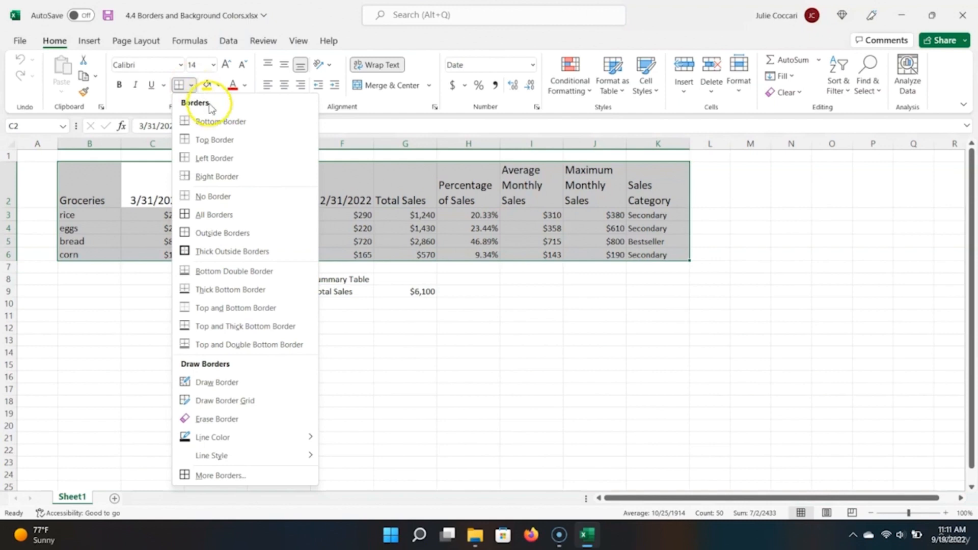
left_click(236, 233)
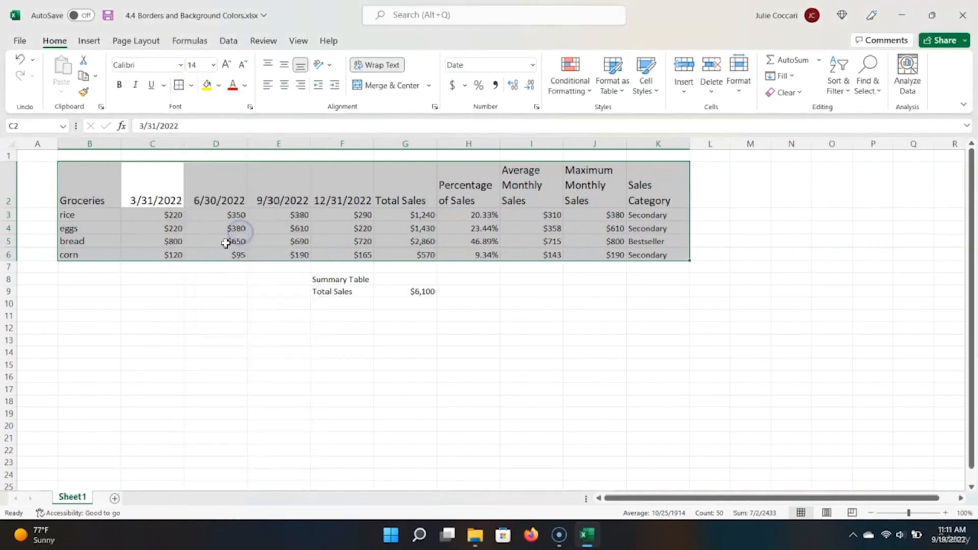
left_click(210, 278)
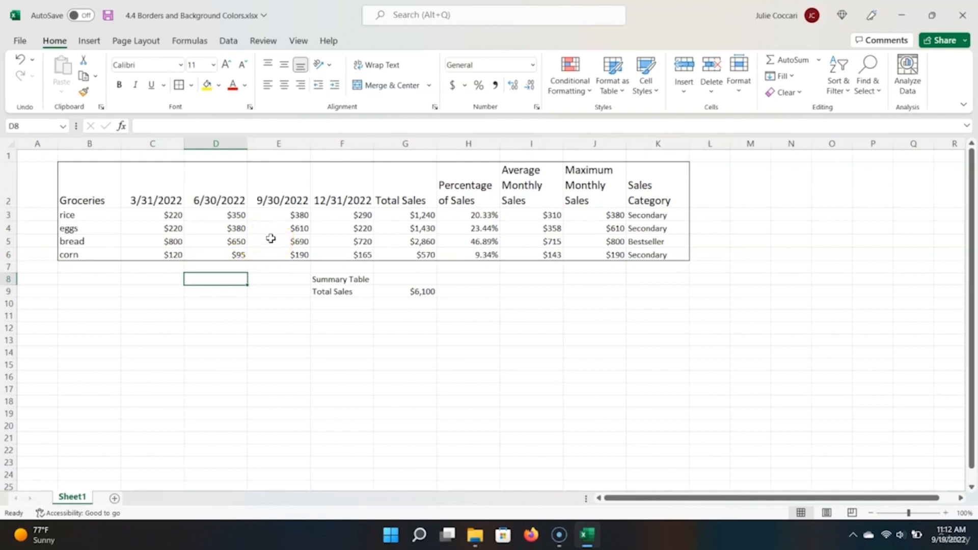
Step: Apply Outside Borders to the summary table's Total Sales label and amount, F9:G9
left_click(366, 290)
key("shift+Right")
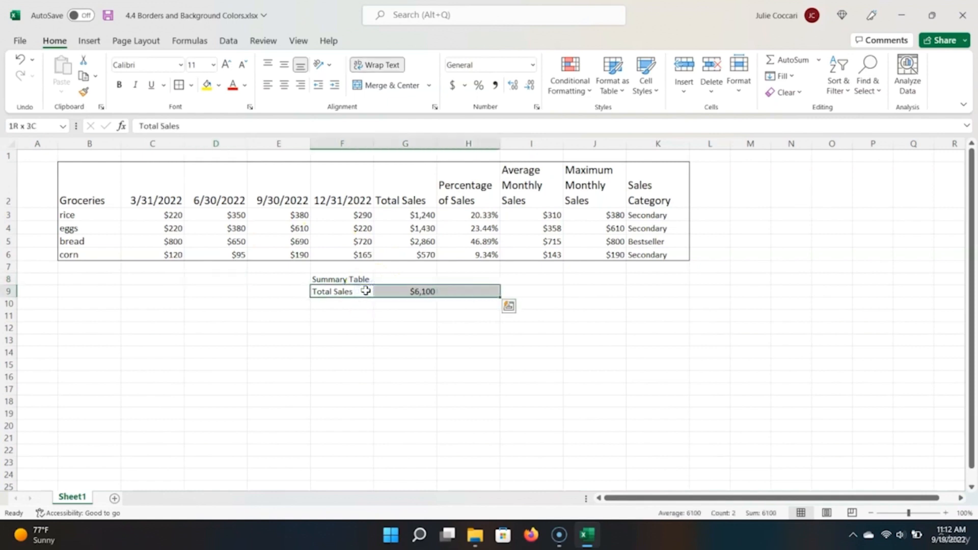
key("alt")
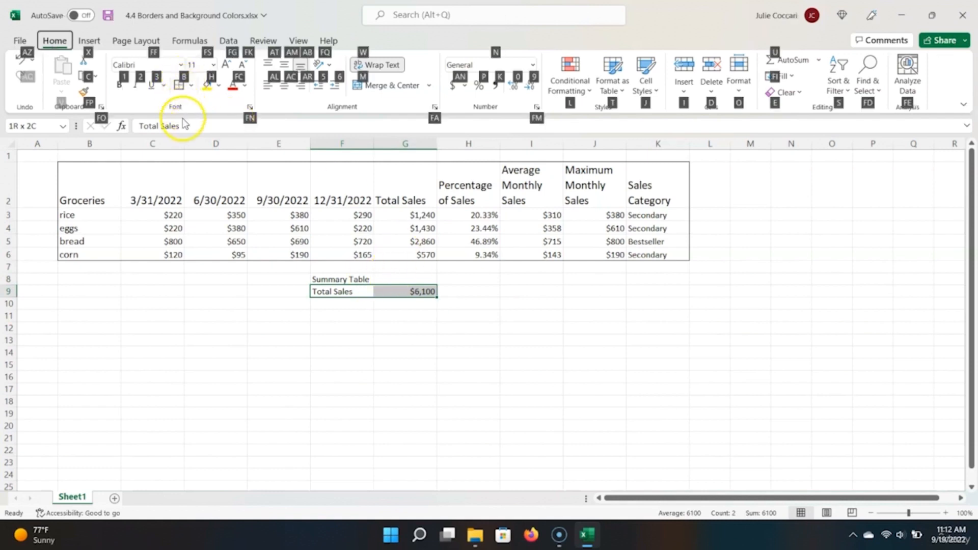
key("b")
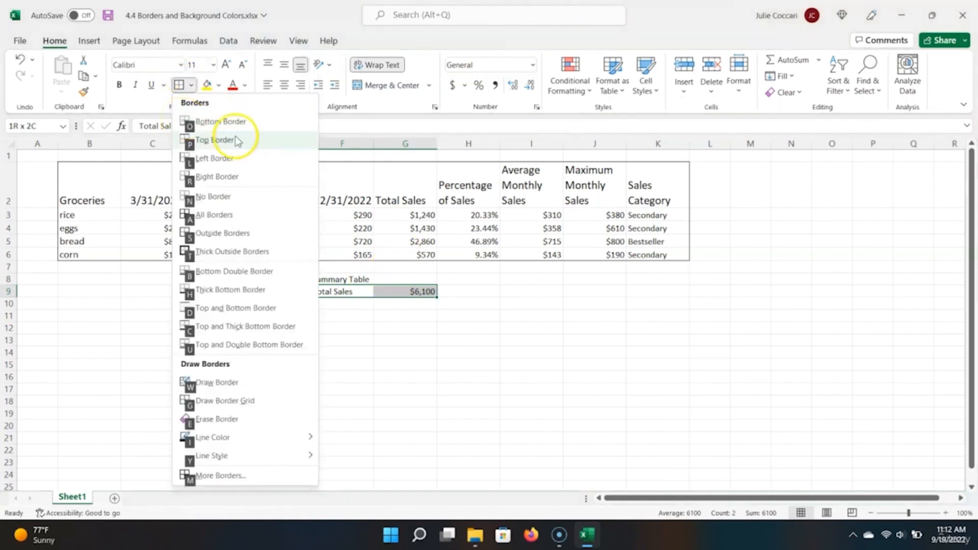
left_click(237, 233)
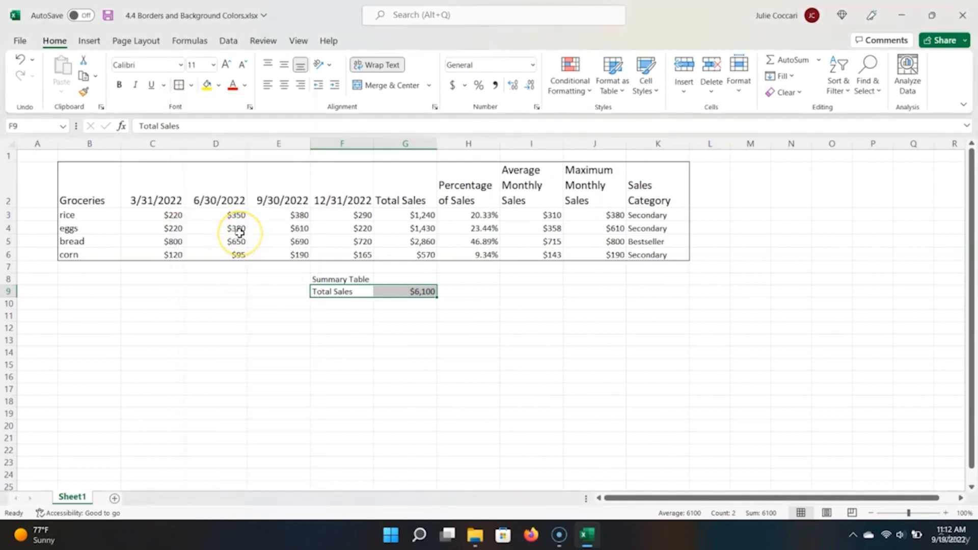
left_click(296, 346)
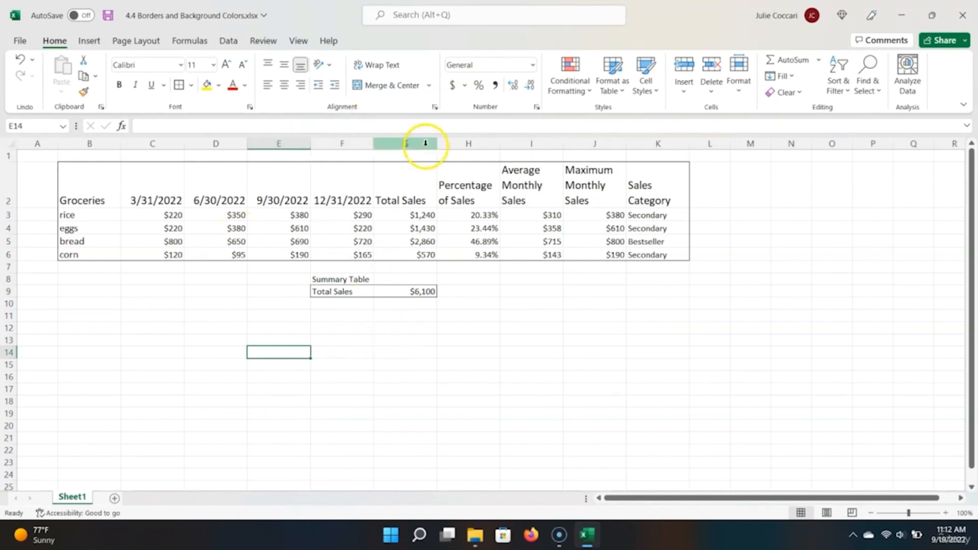
Step: Add a border around the groceries table's header row, B2:K2
left_click(98, 181)
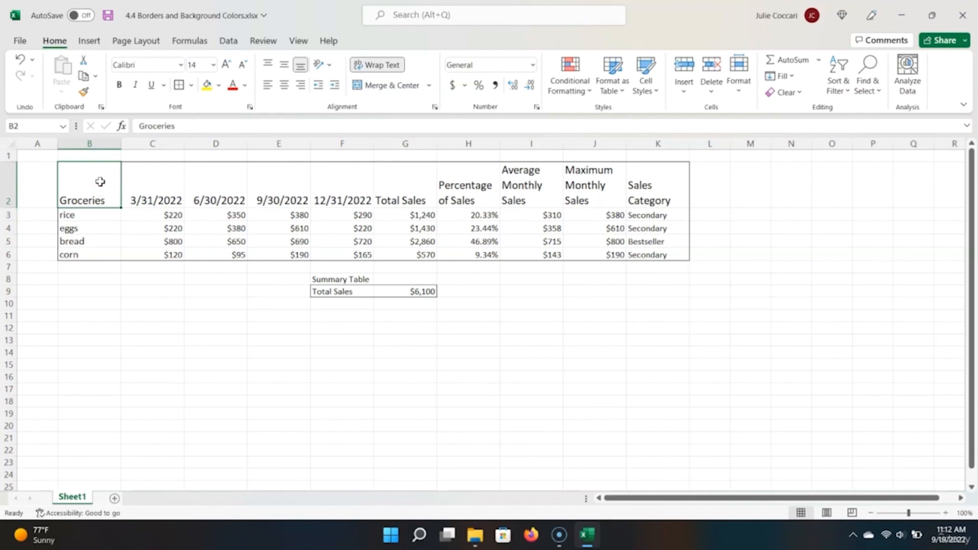
key("ctrl+shift+Right")
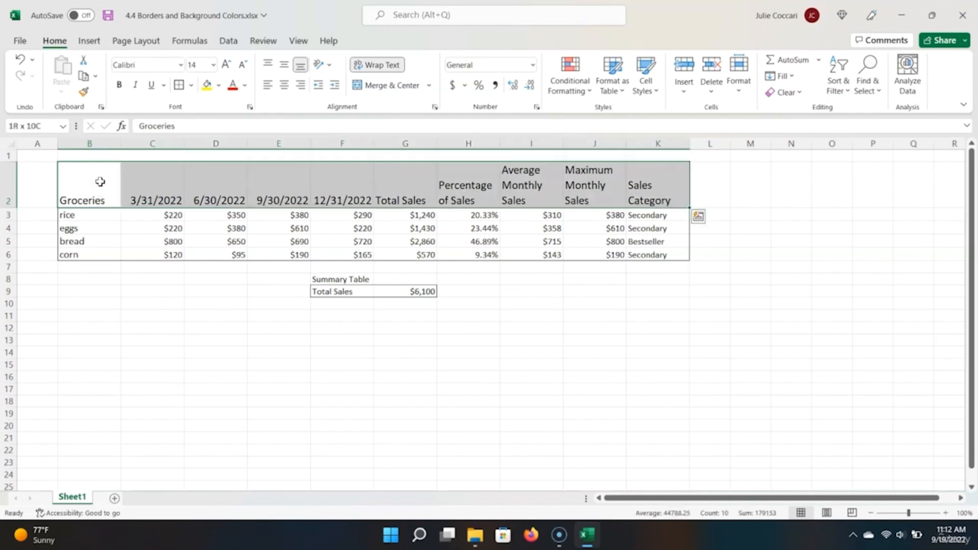
key("alt")
key("h")
key("b")
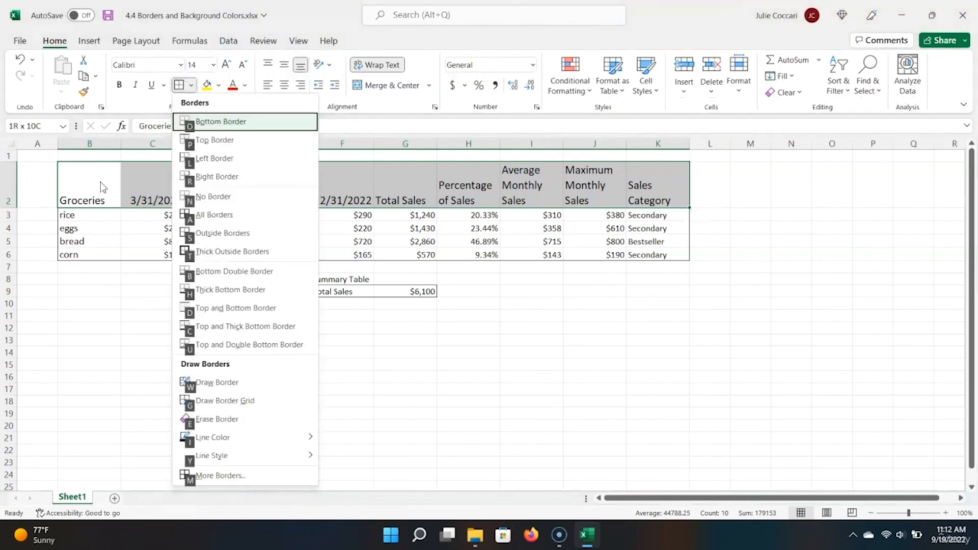
left_click(100, 183)
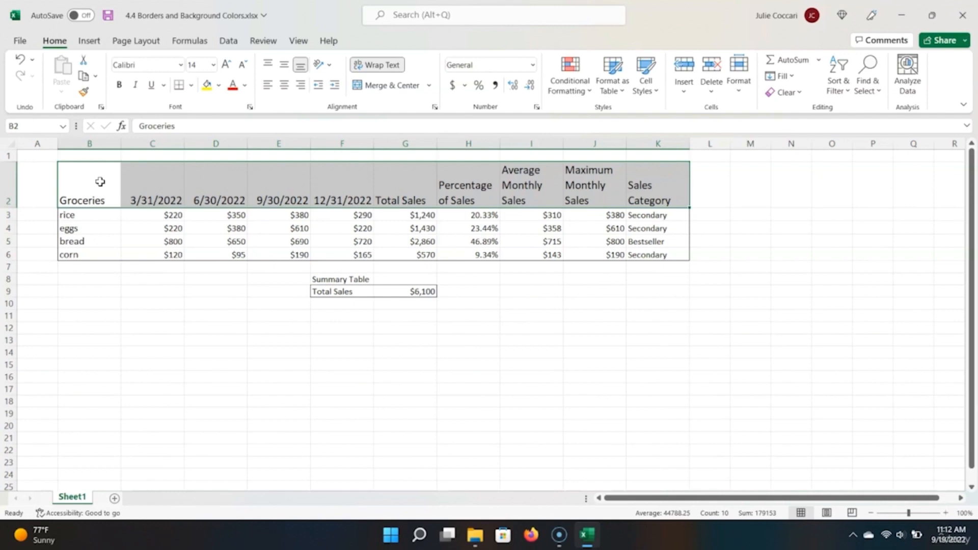
Step: Apply Outside Borders to the Groceries column of the table, B2:B6
left_click(100, 182)
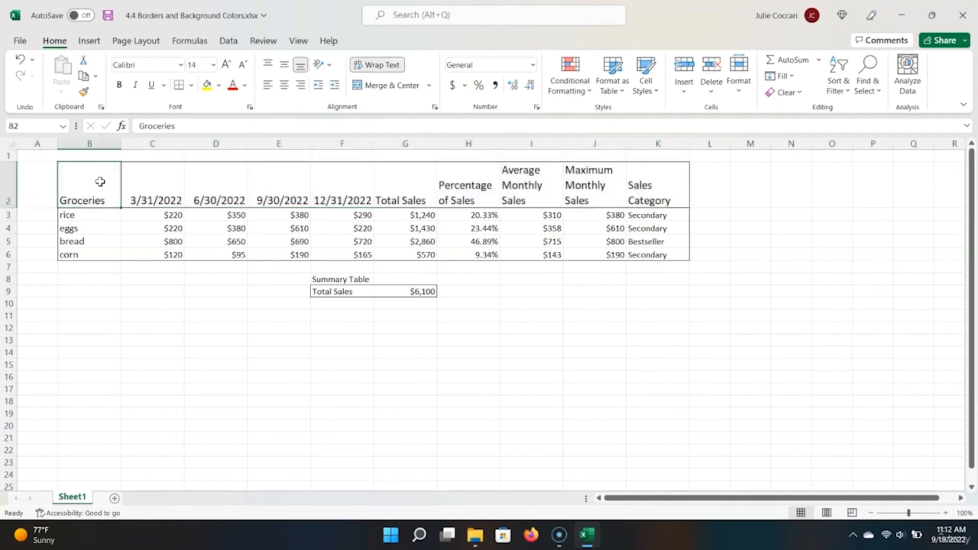
key("shift+Down")
key("shift+Down")
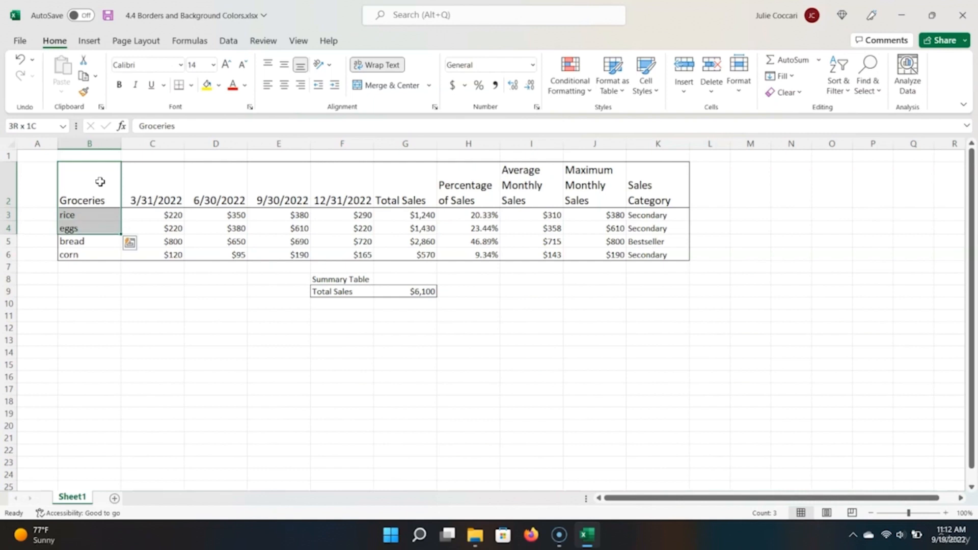
key("shift+Down")
key("shift+Down")
key("alt")
key("h")
key("b")
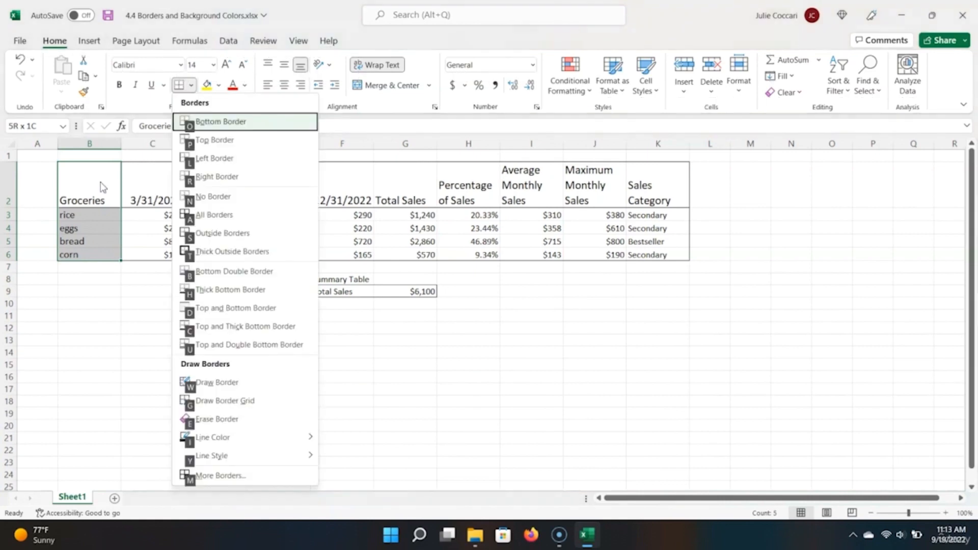
key("s")
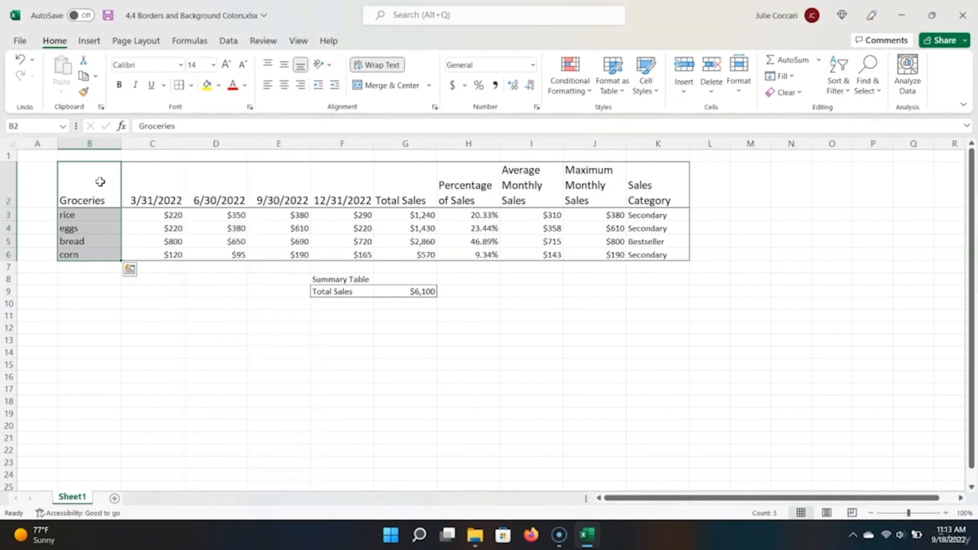
key("Down")
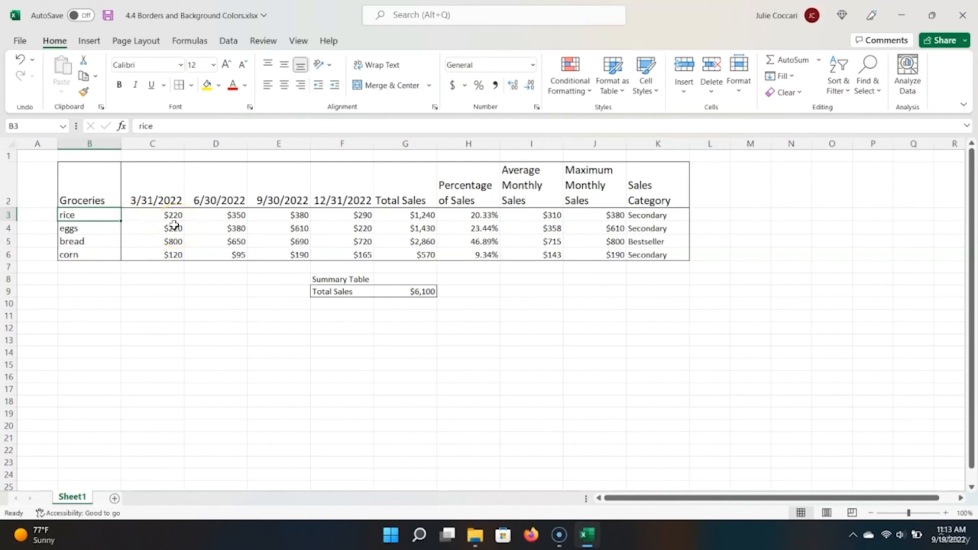
left_click(192, 87)
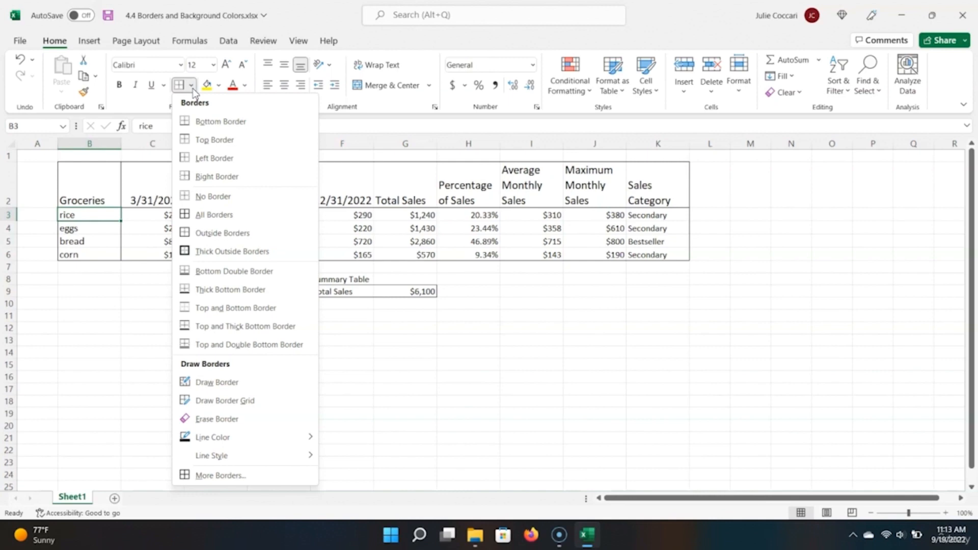
left_click(322, 198)
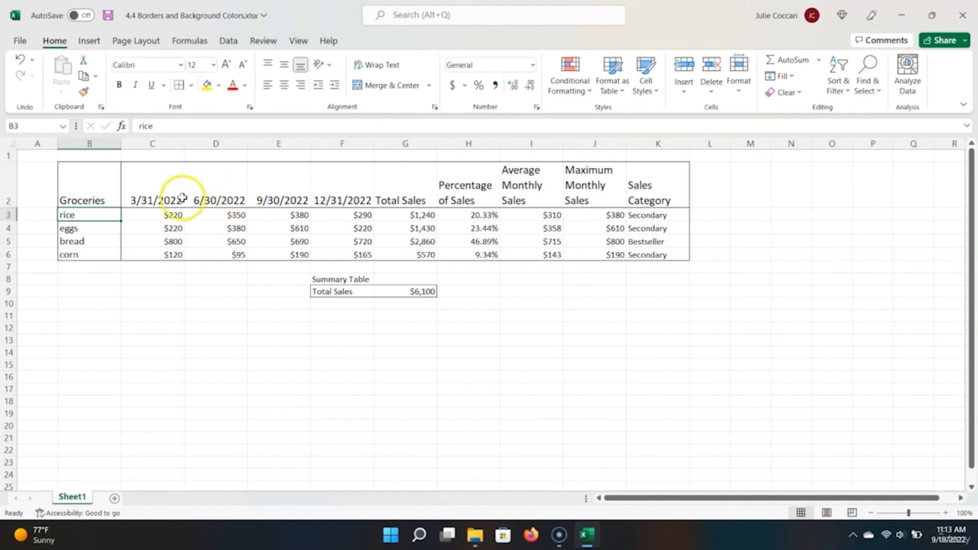
Step: Fill the groceries table's header row, B2:K2, with the lightest gold theme color
left_click(96, 179)
key("ctrl+shift+Right")
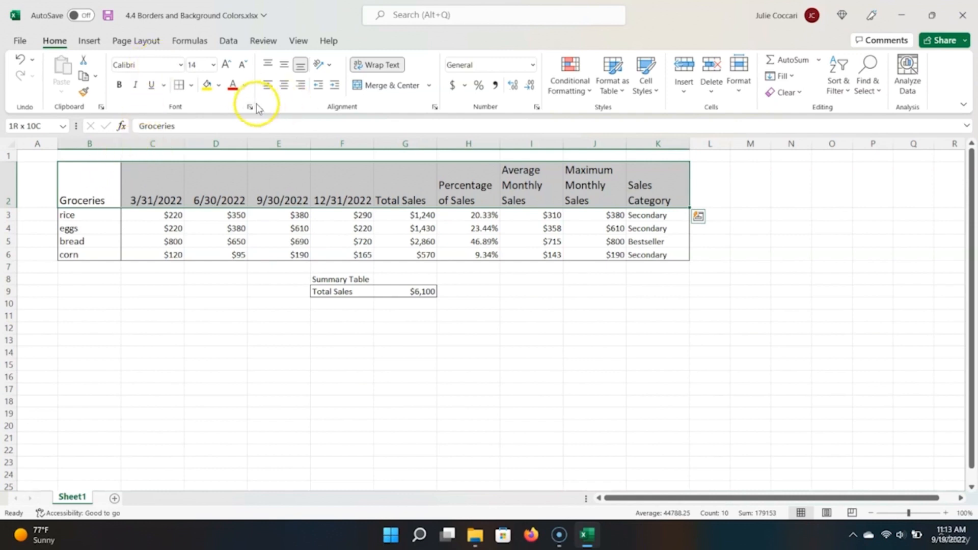
left_click(222, 88)
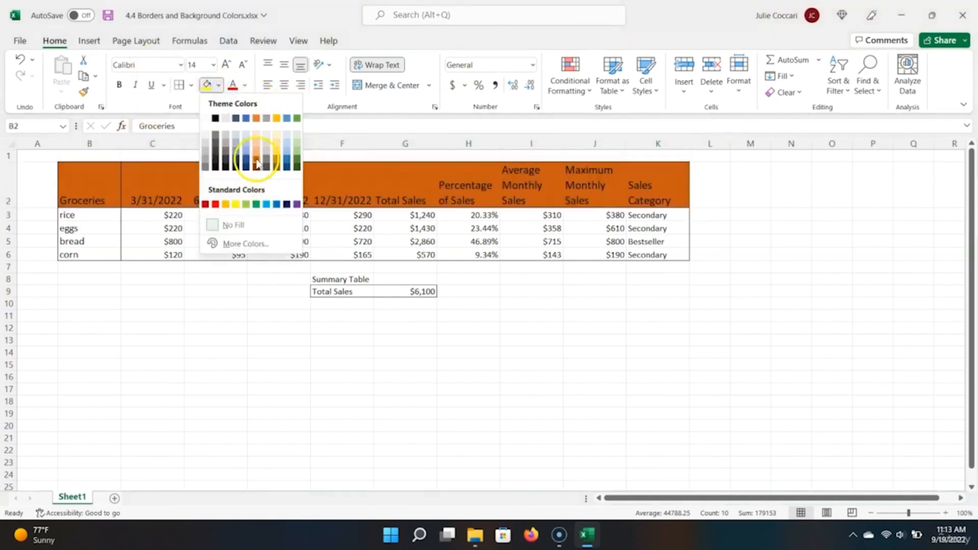
left_click(277, 136)
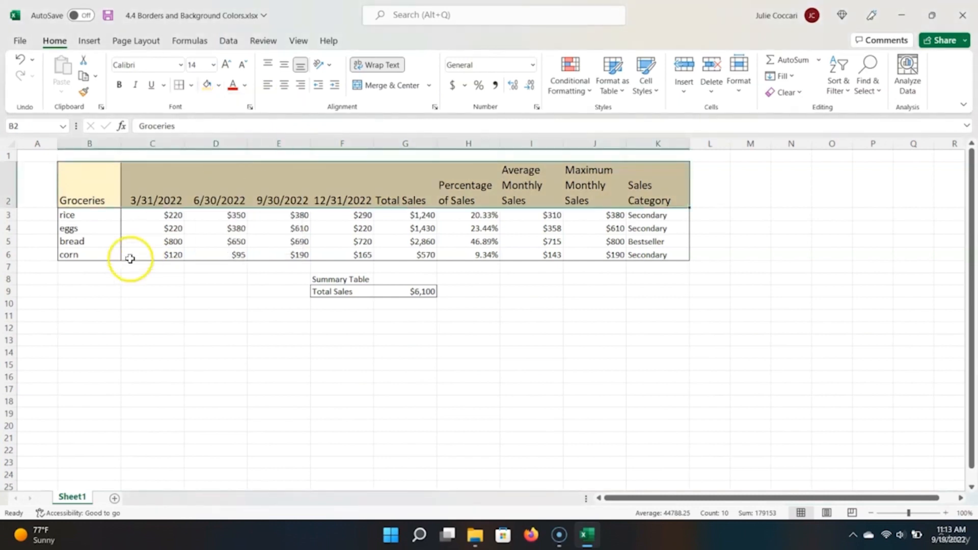
Step: Fill the grocery names from rice to corn, B3:B6, with the lightest green theme color
left_click(98, 193)
left_click(98, 223)
left_click(99, 218)
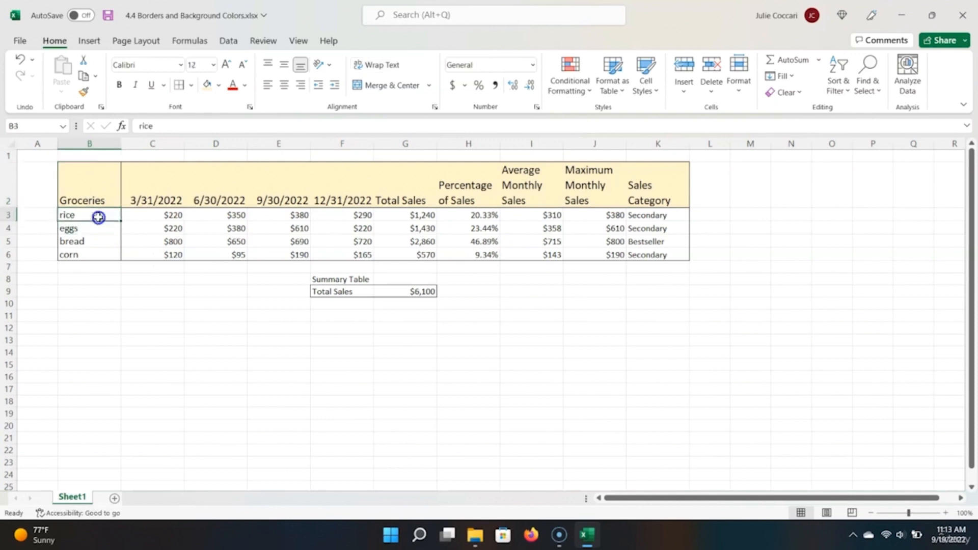
left_click_drag(99, 218, 91, 254)
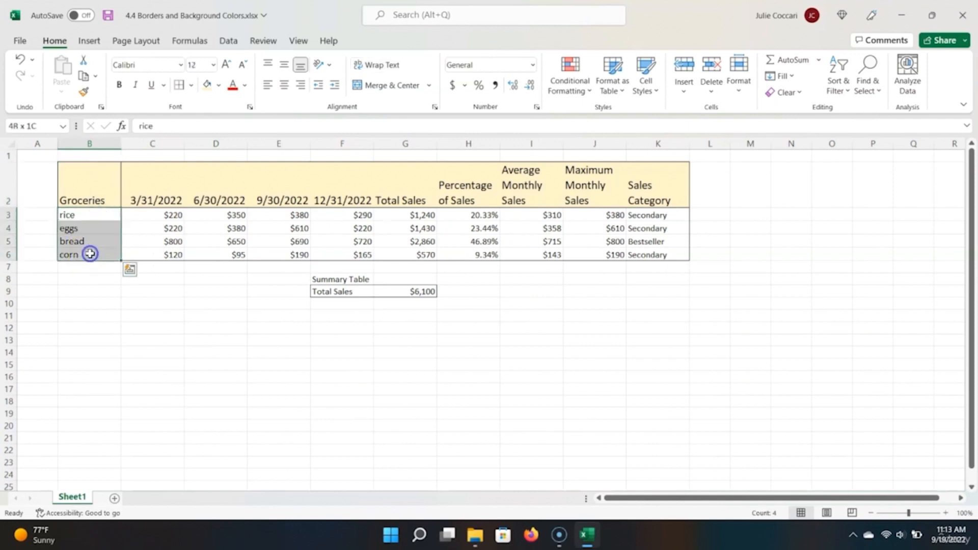
left_click(218, 85)
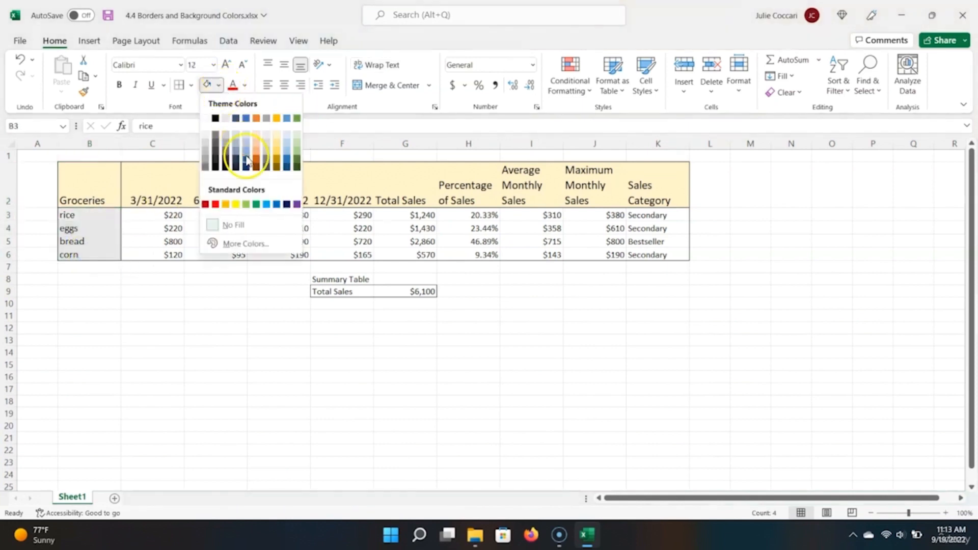
left_click(297, 134)
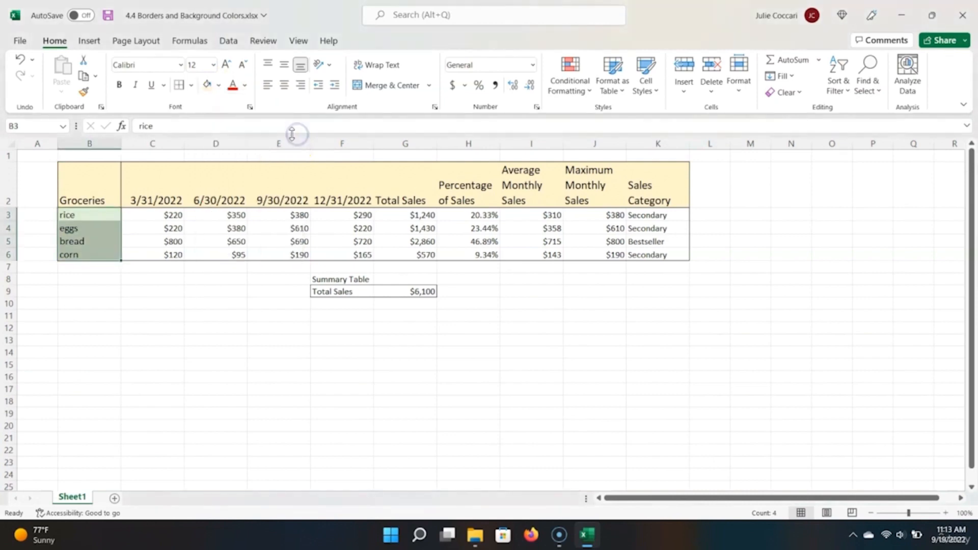
left_click(174, 319)
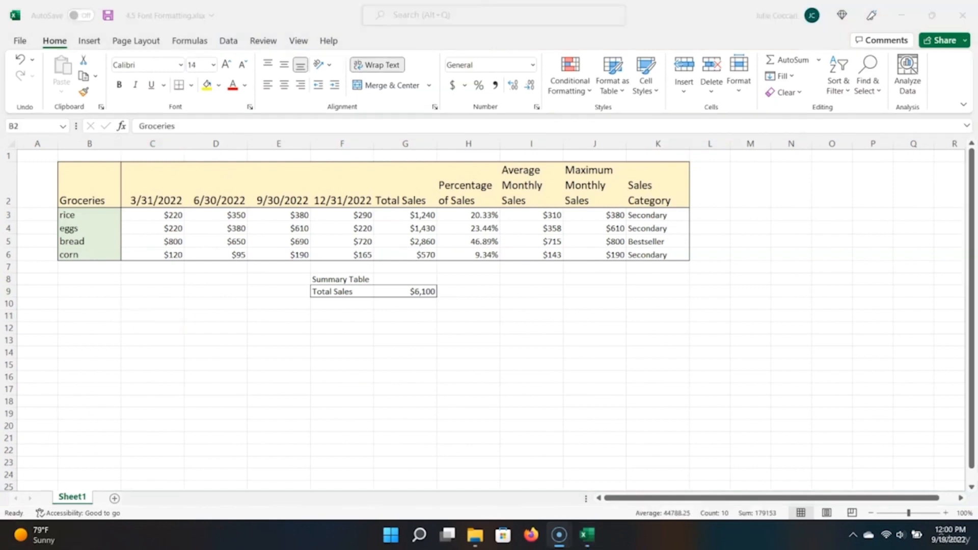
Step: Make the groceries table's header row, B2:K2, bold
key("ctrl+shift+Right")
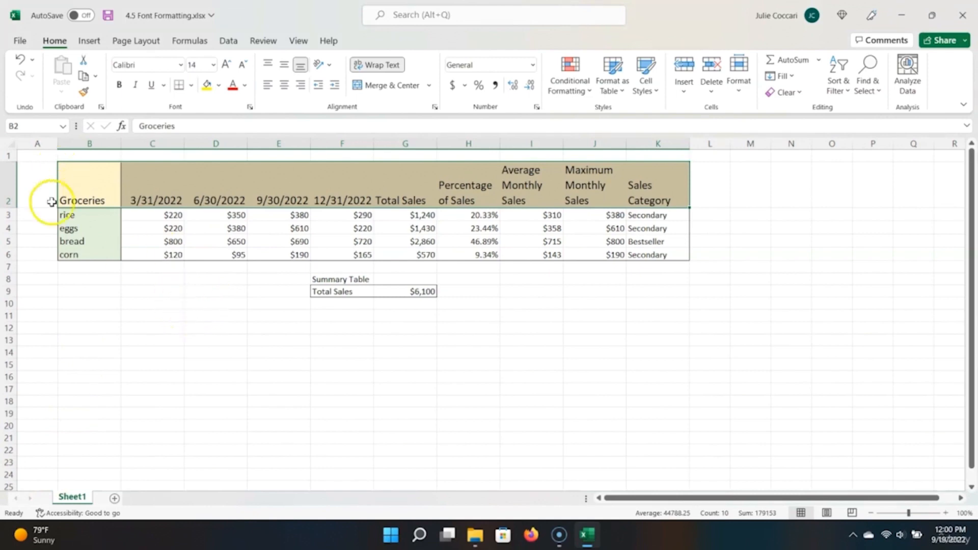
left_click(92, 184)
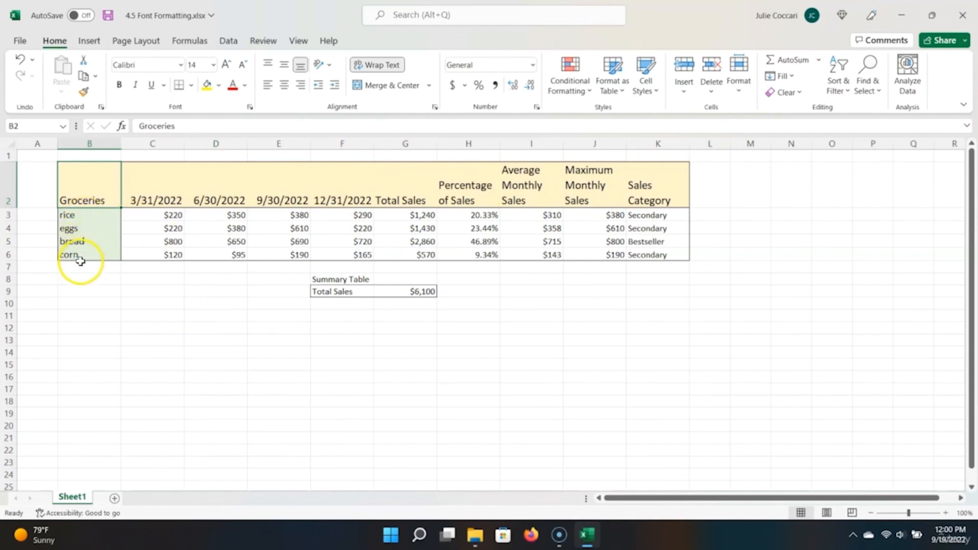
left_click(99, 184)
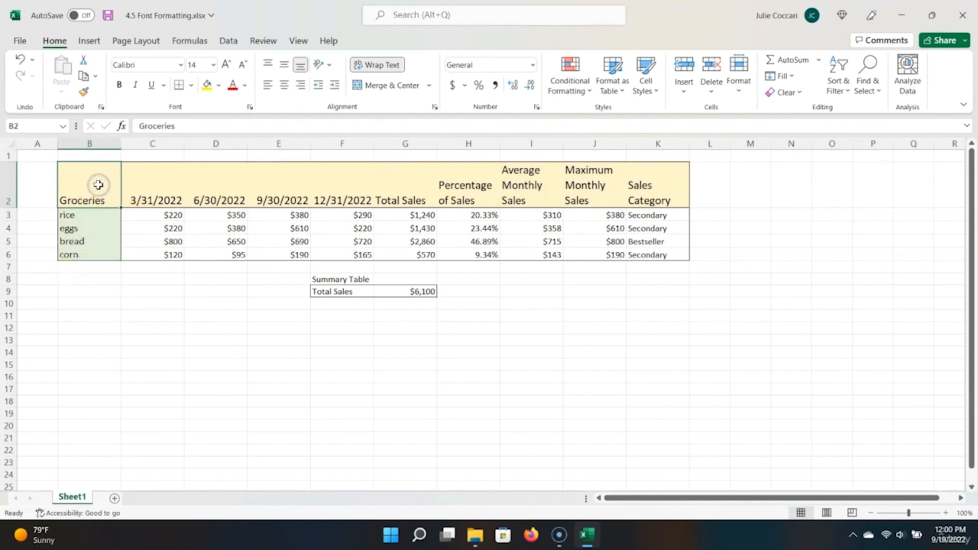
key("Caps_Lock")
key("Caps_Lock")
key("ctrl+shift+Right")
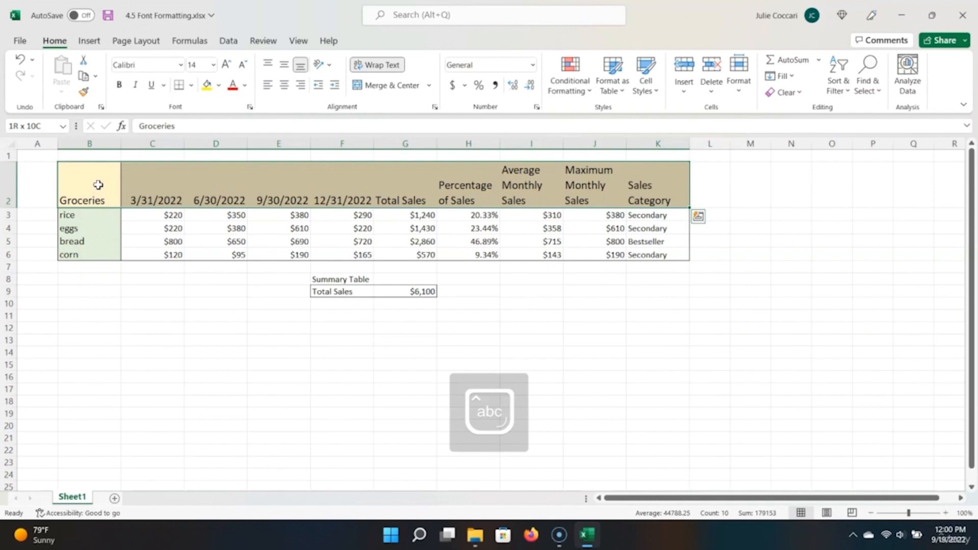
left_click(119, 85)
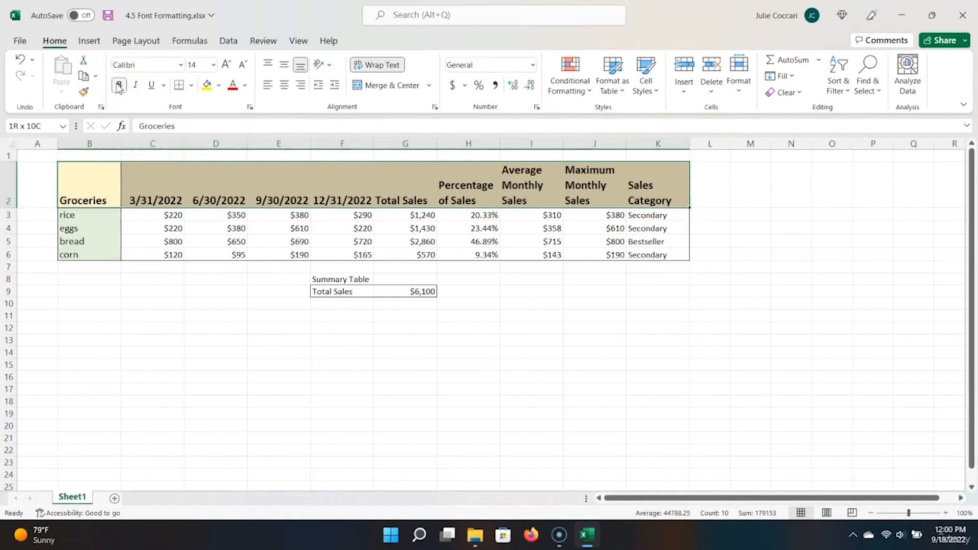
Step: Italicize the grocery names from rice to corn in B3:B6
left_click(103, 216)
left_click_drag(105, 251, 101, 255)
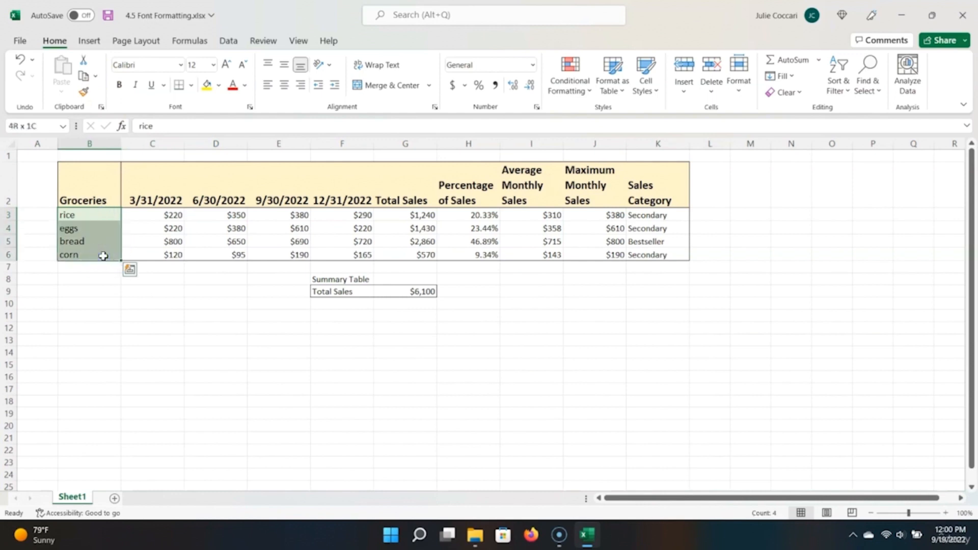
left_click(135, 86)
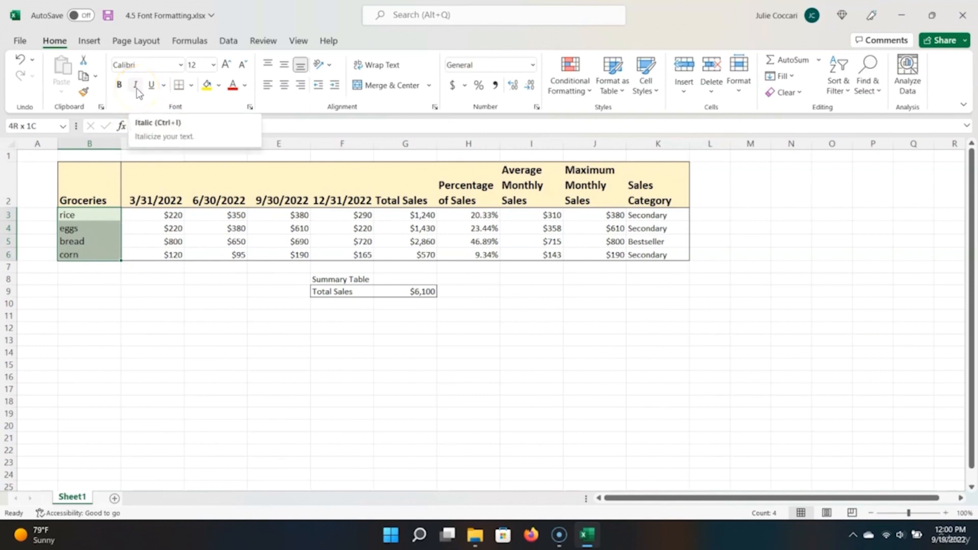
left_click(135, 86)
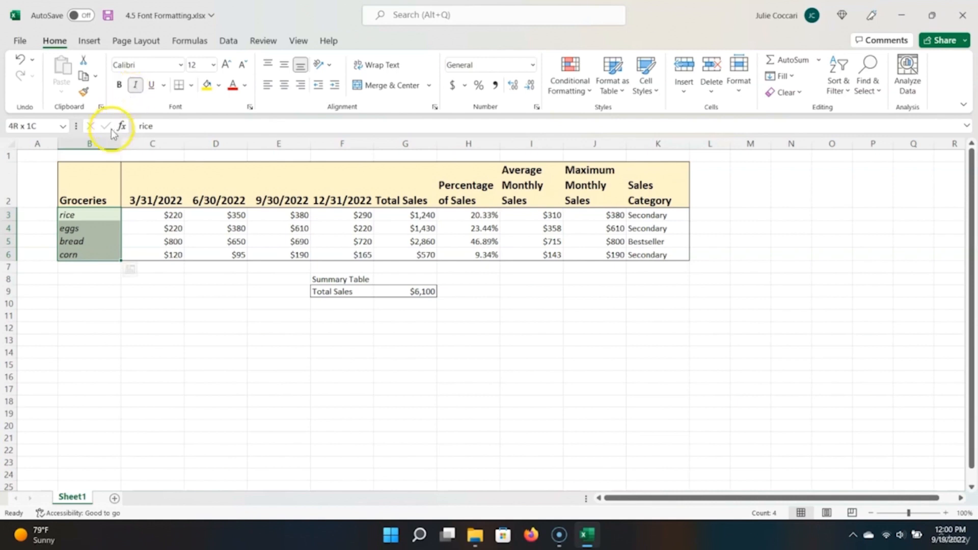
Step: Enter the title "Grocery Store Sales by Quarter" in cell B1 above the groceries table
left_click(95, 158)
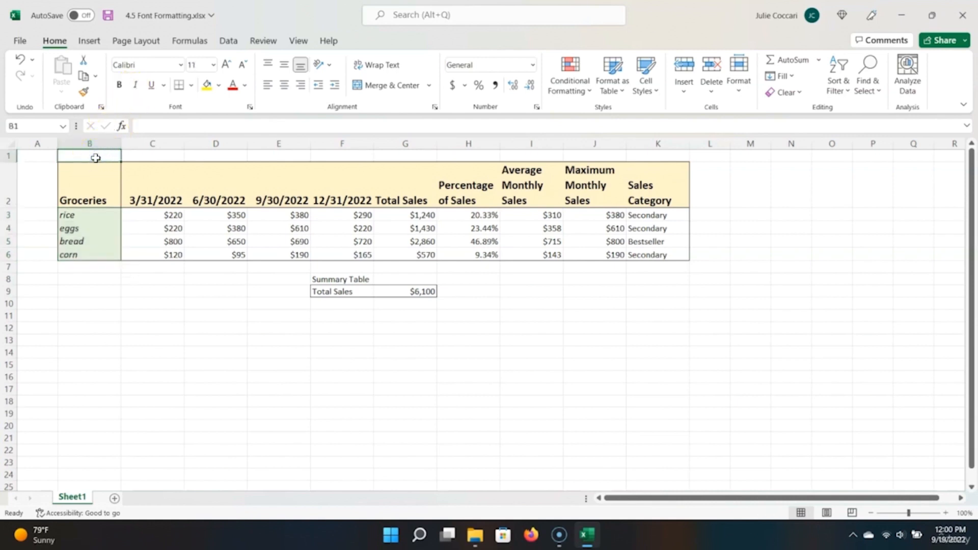
type("Grocer")
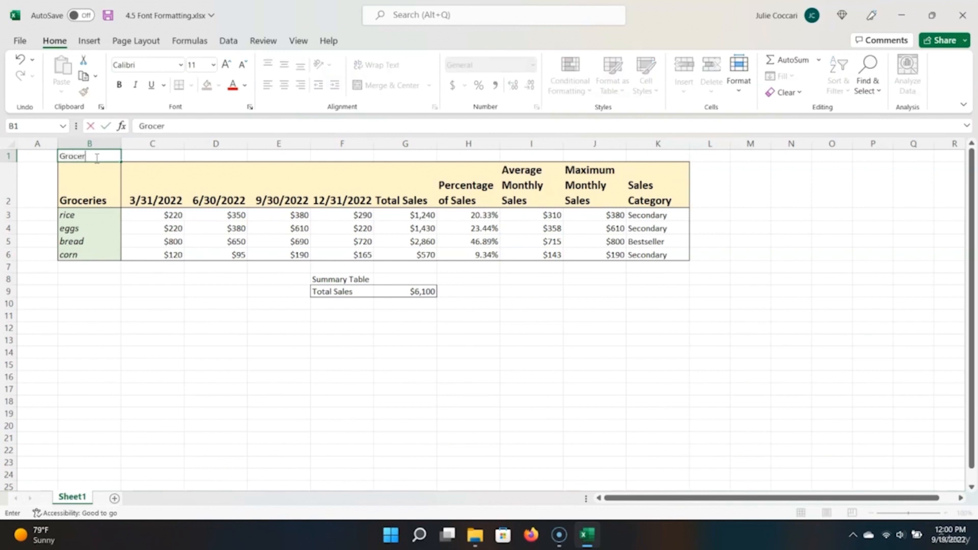
type("y Store Sales b")
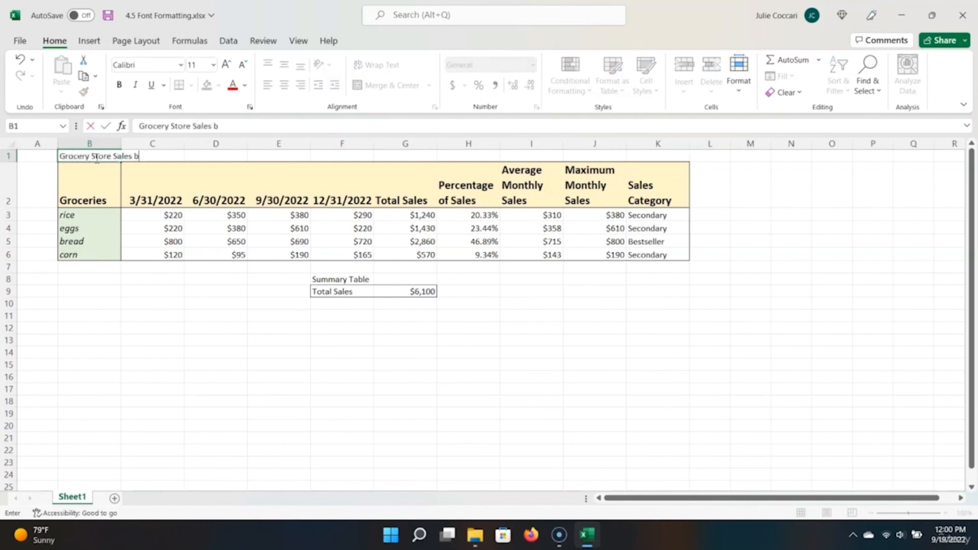
type("y Quarter")
key("Return")
Step: Underline the sales title in B1 and the Summary Table heading in F8
left_click(96, 157)
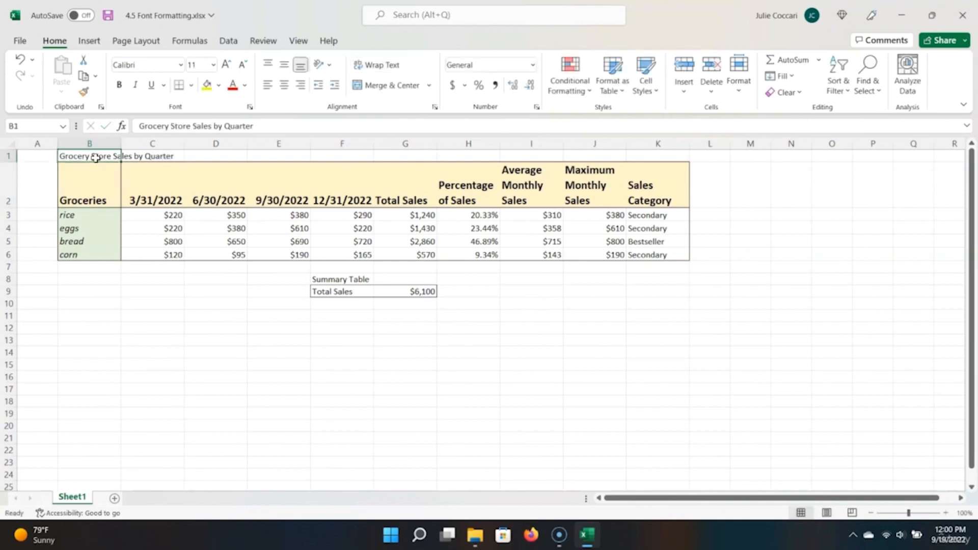
left_click(151, 85)
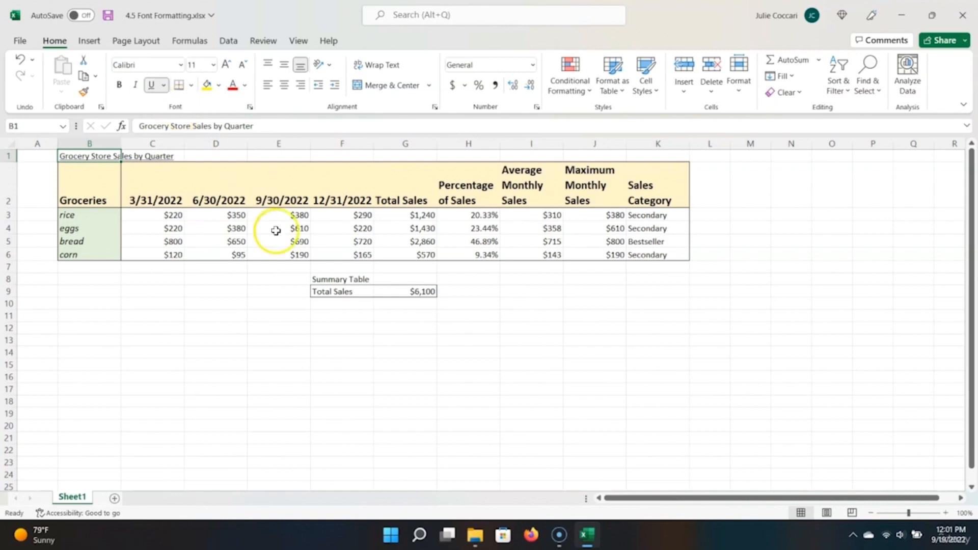
left_click(362, 279)
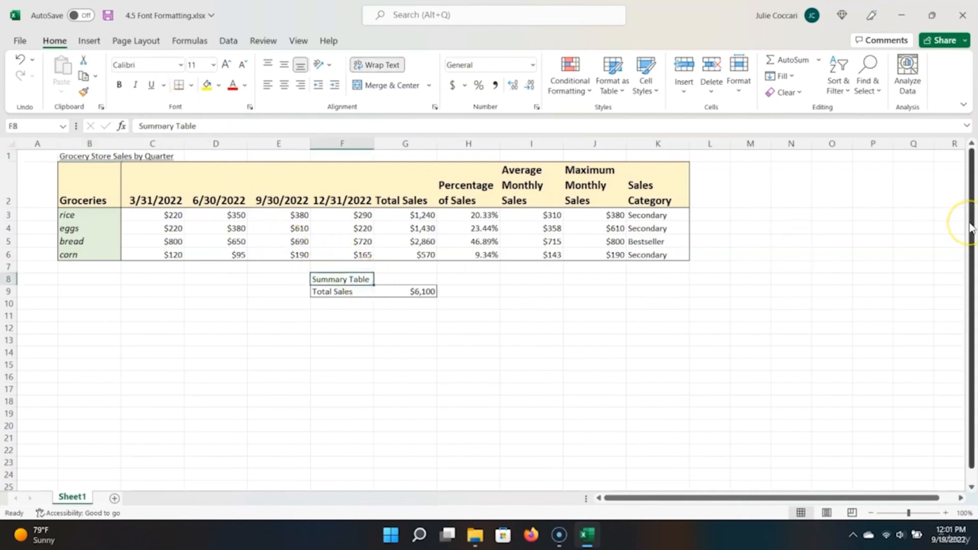
key("ctrl+u")
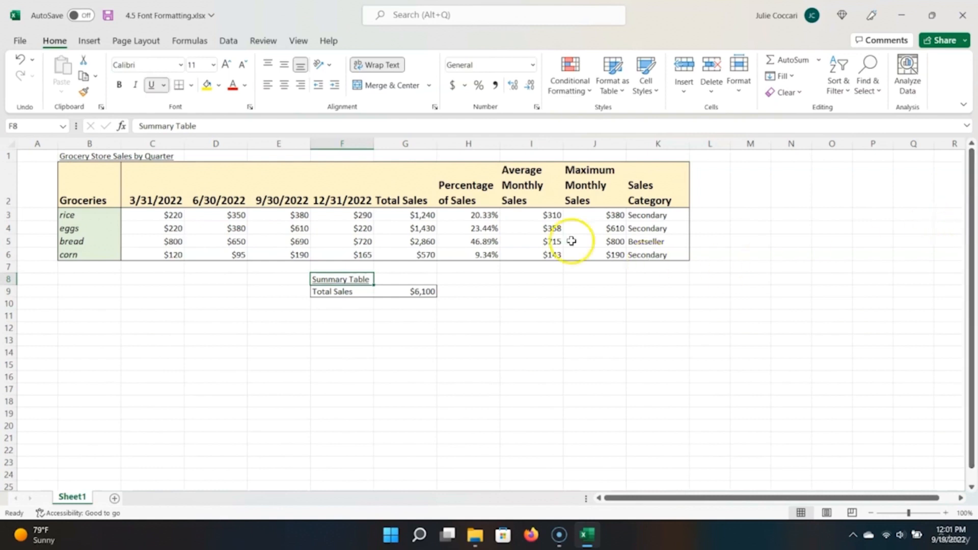
Step: Set the font size of the Grocery Store Sales by Quarter title in B1 to 20
left_click(92, 156)
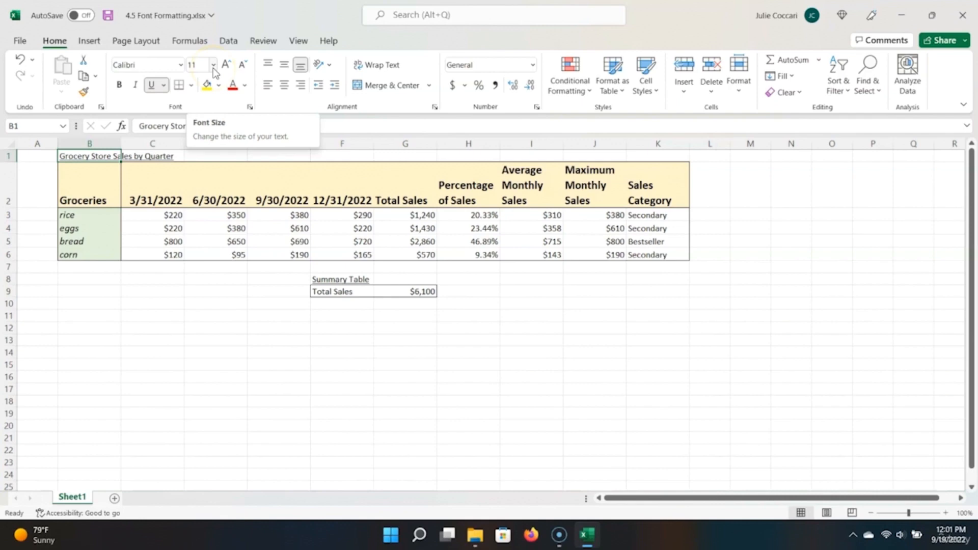
left_click(195, 65)
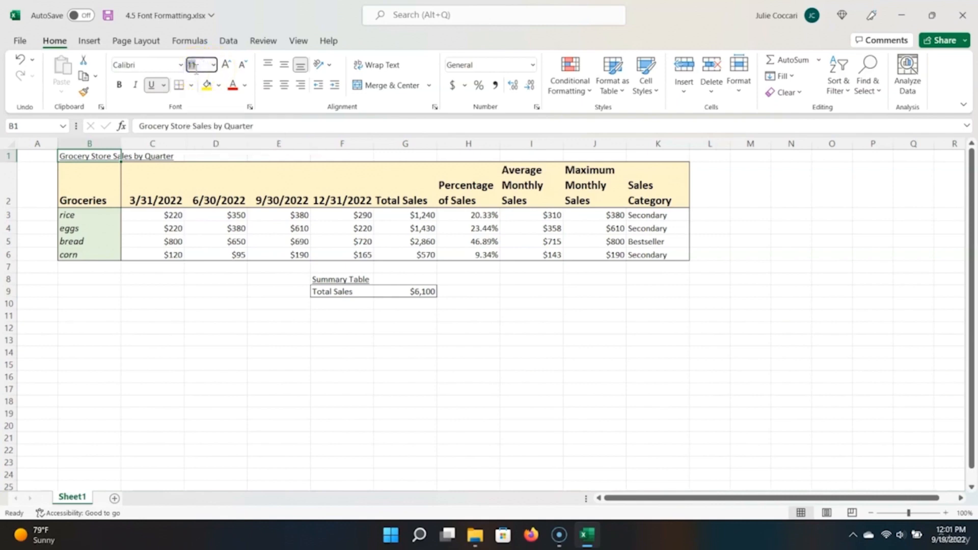
type("14")
left_click(213, 65)
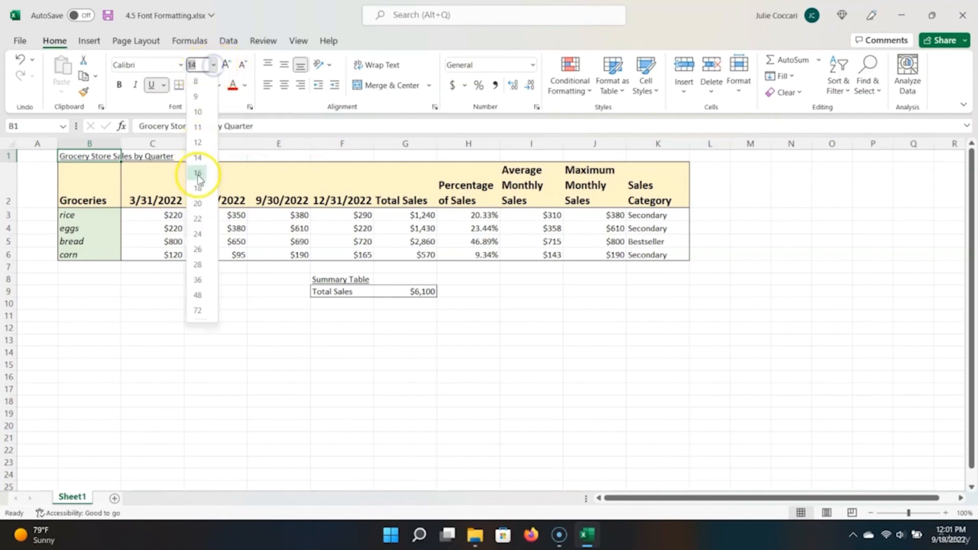
left_click(198, 202)
Step: Set the font size of the Summary Table heading in F8 to 14
left_click(337, 288)
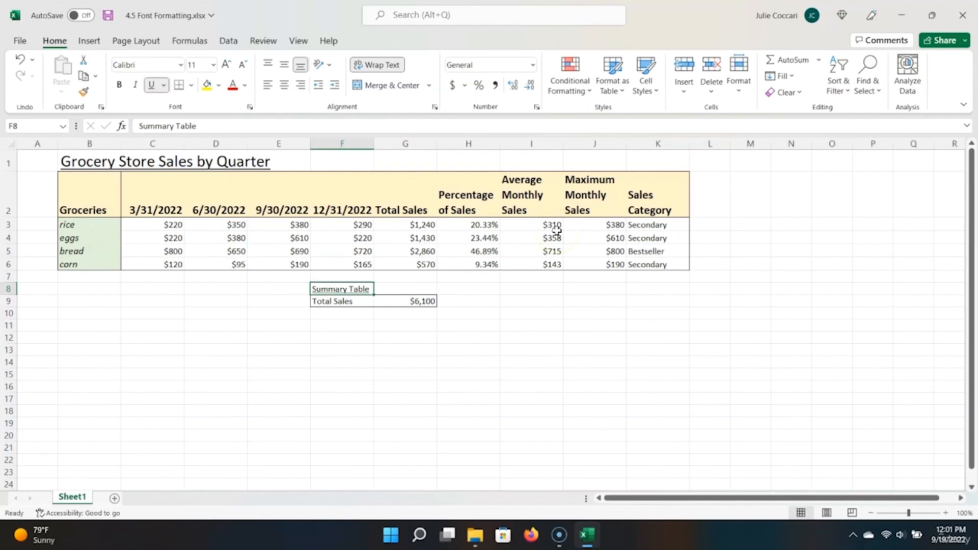
key("alt")
key("h")
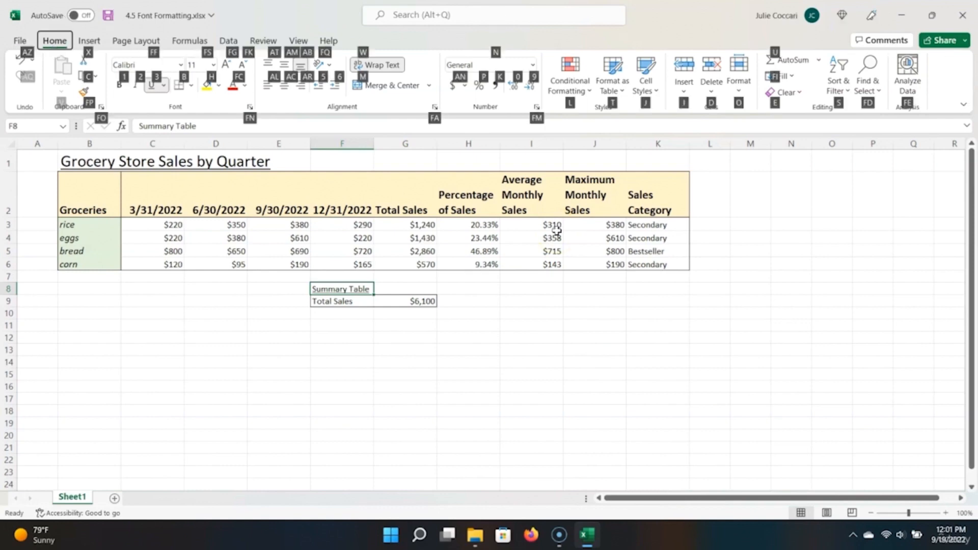
key("f")
key("s")
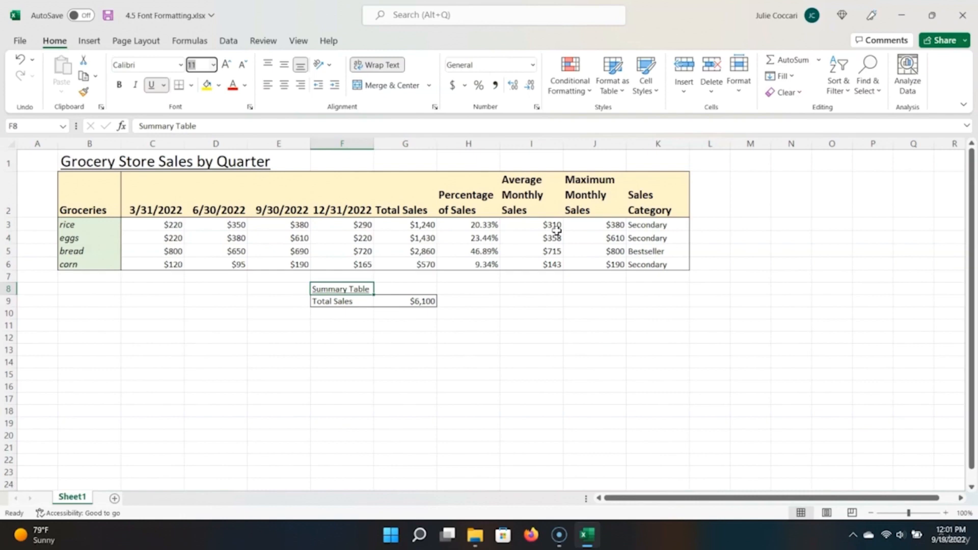
type("14")
key("Return")
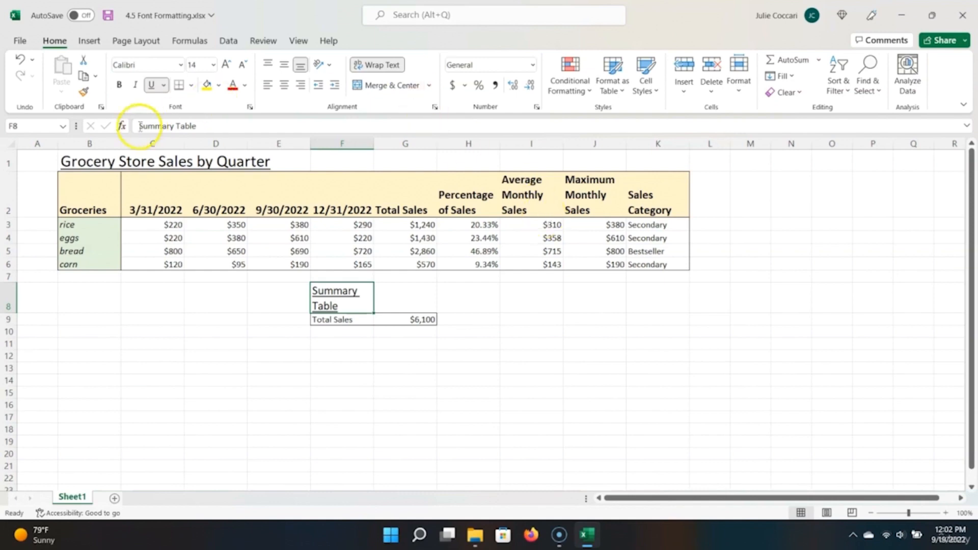
Step: Merge and center the Grocery Store Sales by Quarter title across the groceries table's width, B1:K1
left_click(89, 162)
left_click_drag(90, 162, 667, 166)
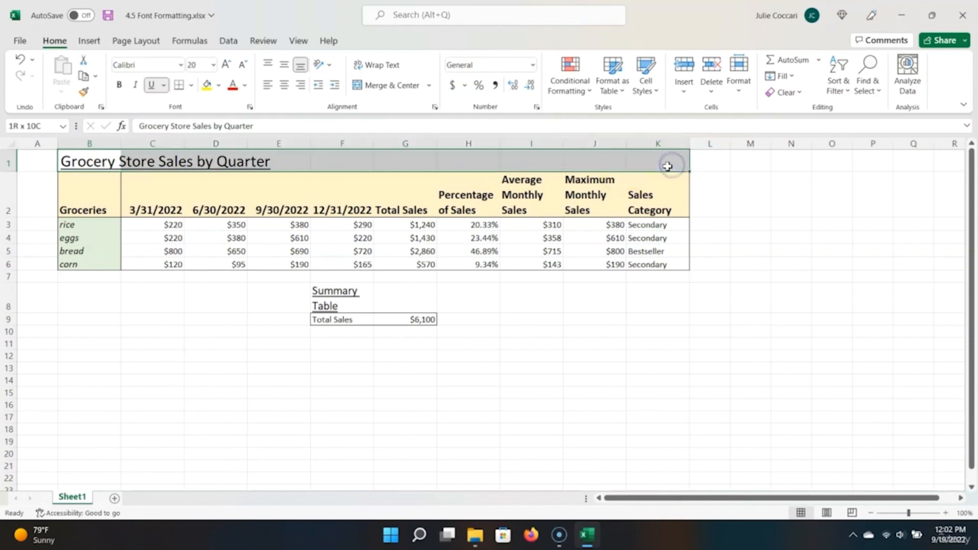
left_click(397, 87)
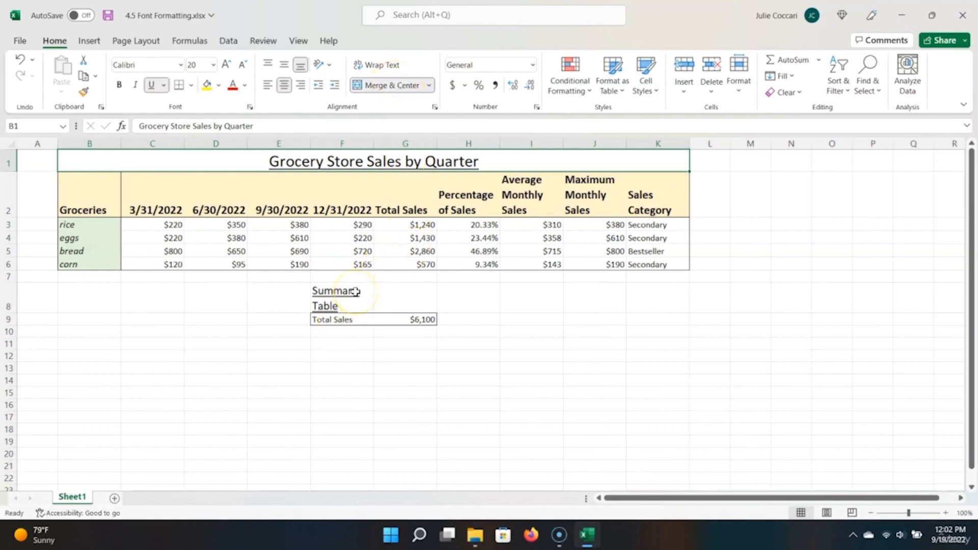
Step: Merge and center the Summary Table heading across F8:G8
left_click_drag(355, 291, 404, 291)
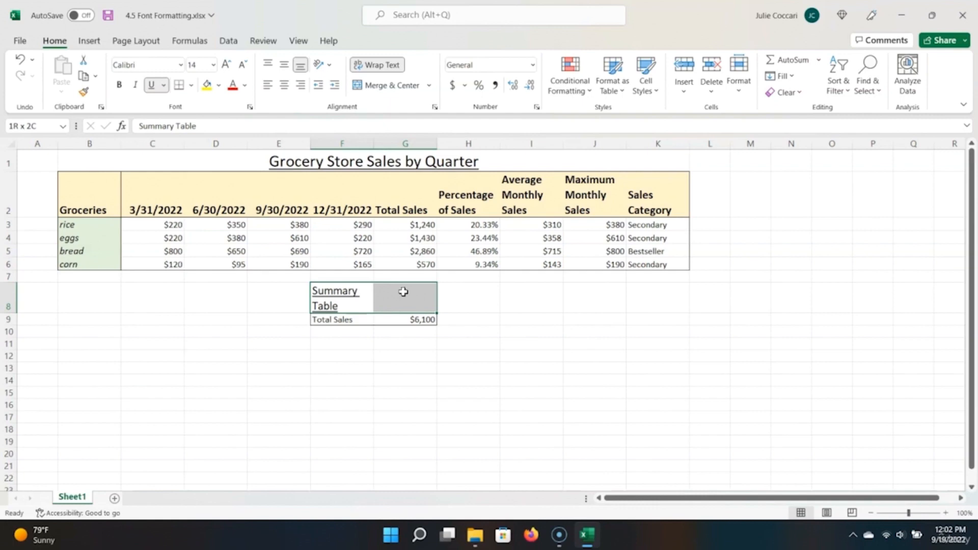
key("alt")
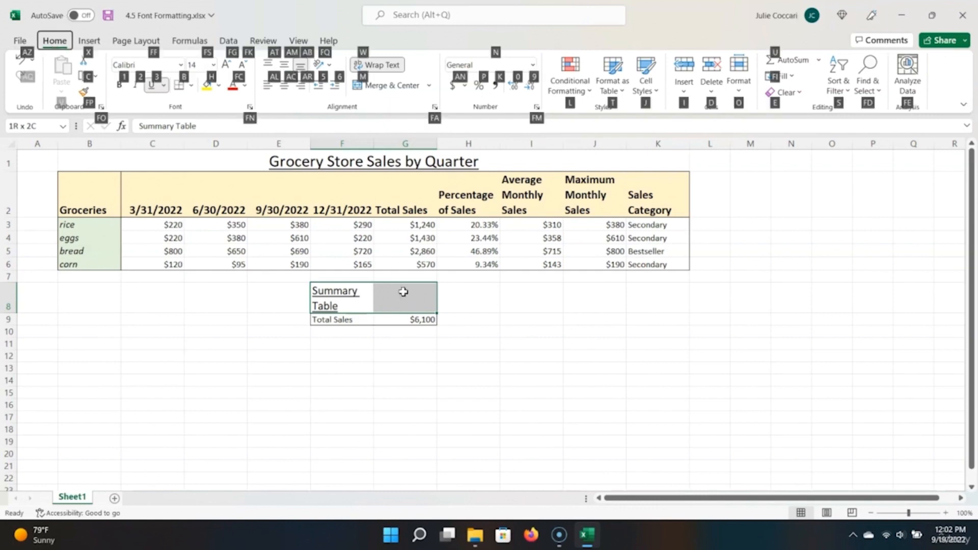
key("m")
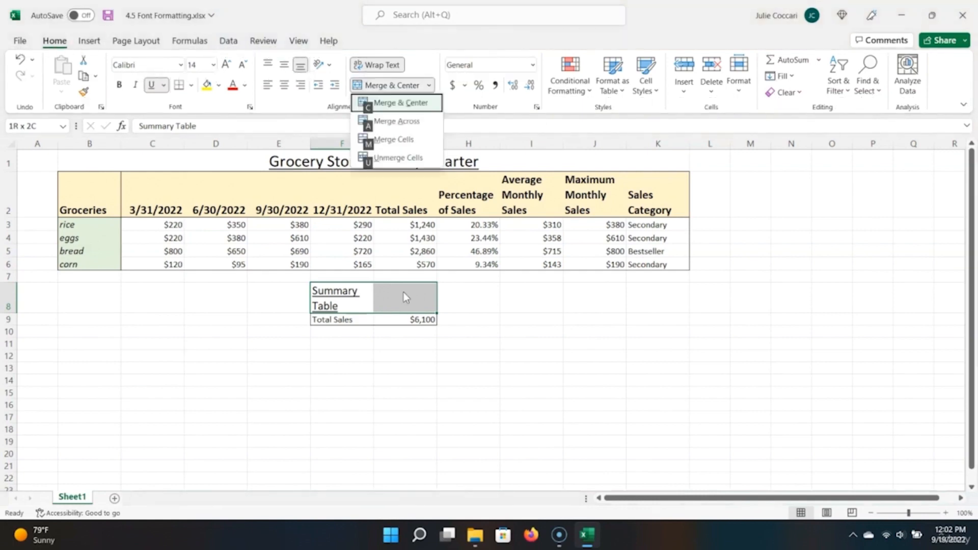
key("c")
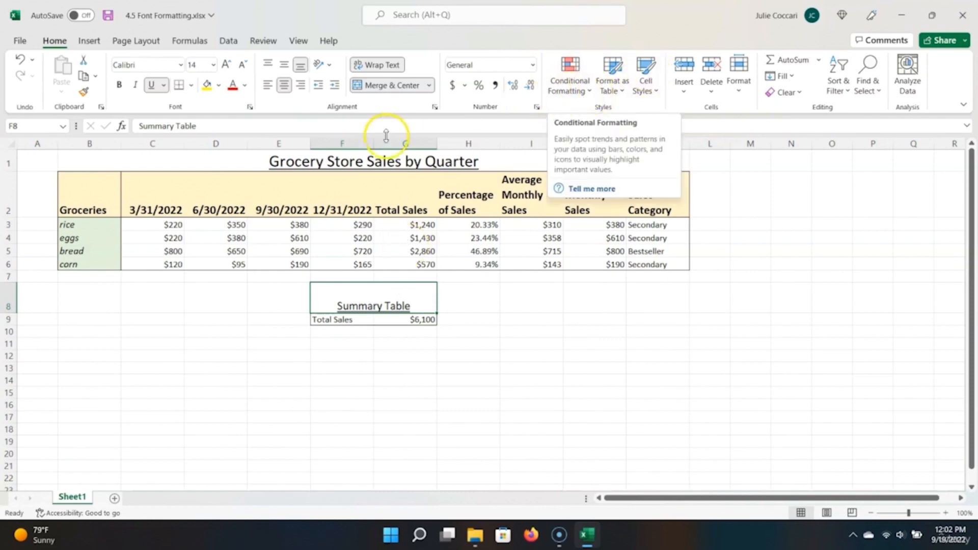
Step: Center the contents of the whole groceries table horizontally
left_click(100, 199)
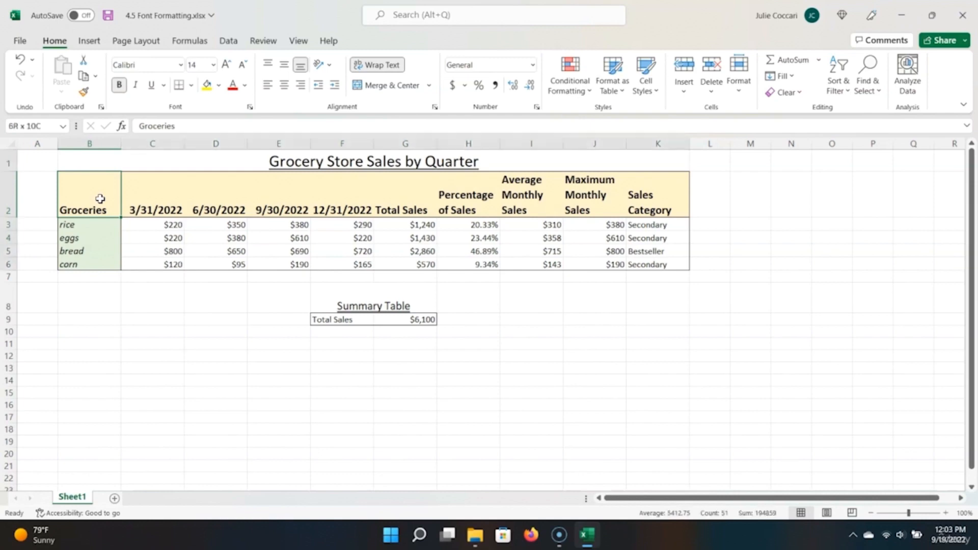
key("ctrl+a")
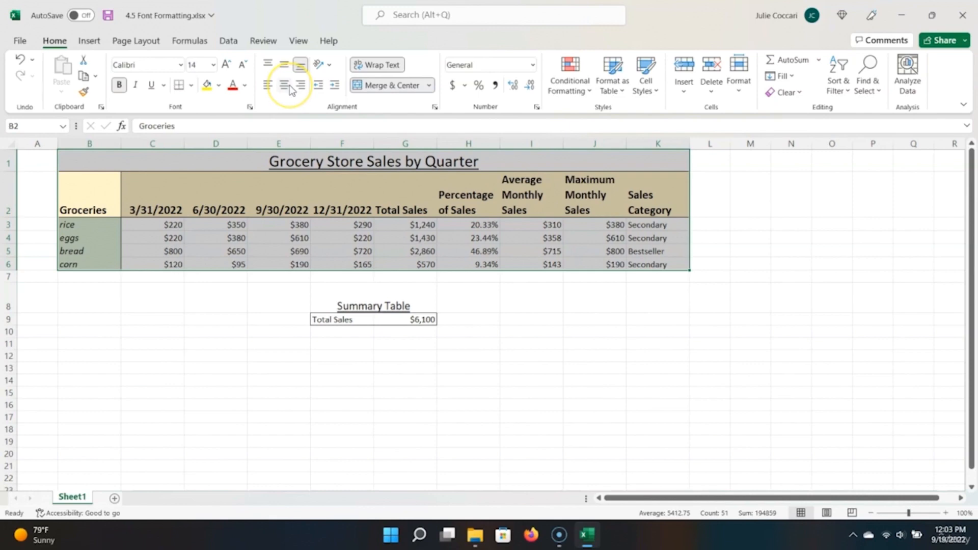
left_click(285, 85)
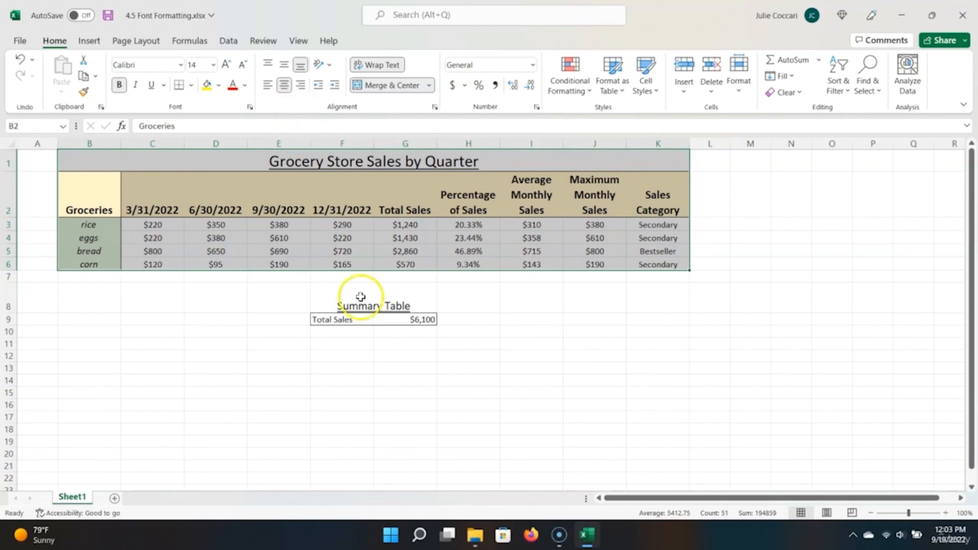
Step: Center the Total Sales label and its value in F9:G9 horizontally
left_click_drag(342, 319, 407, 319)
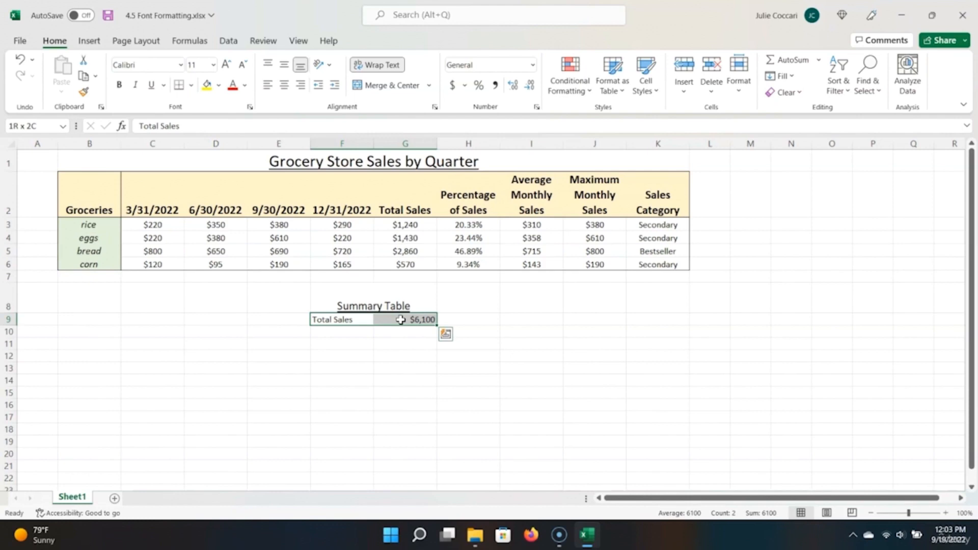
key("alt")
key("h")
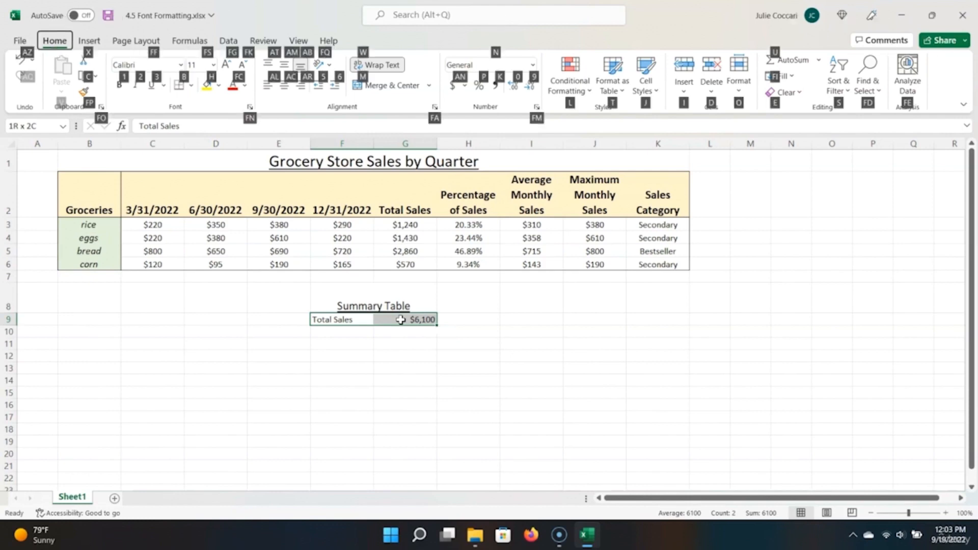
key("a")
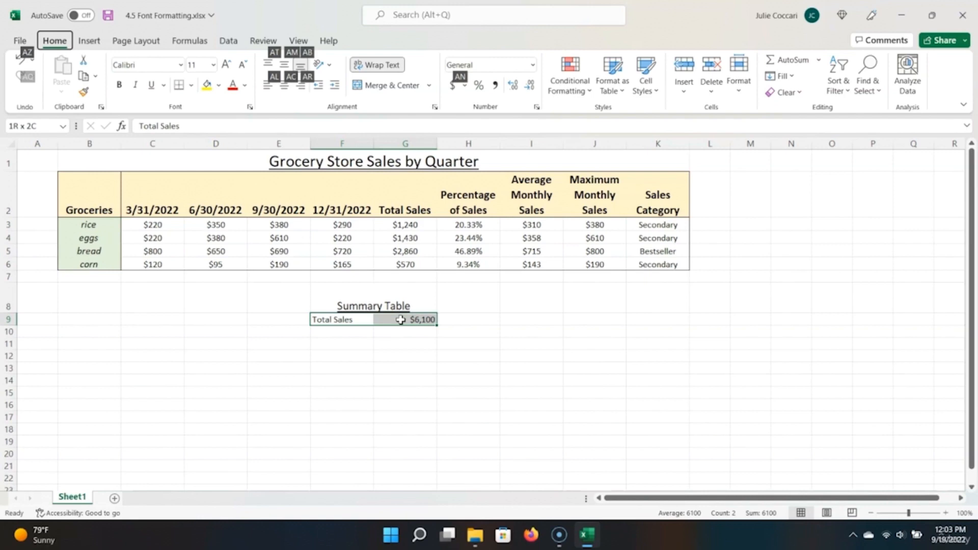
key("c")
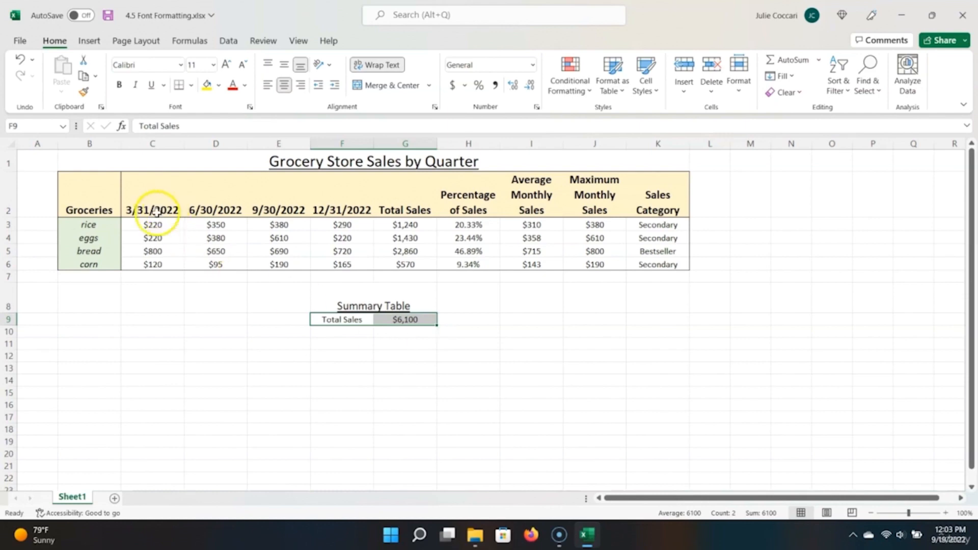
Step: Middle-align the groceries table's header row B2:K2 vertically
left_click(75, 188)
left_click(654, 190, "shift")
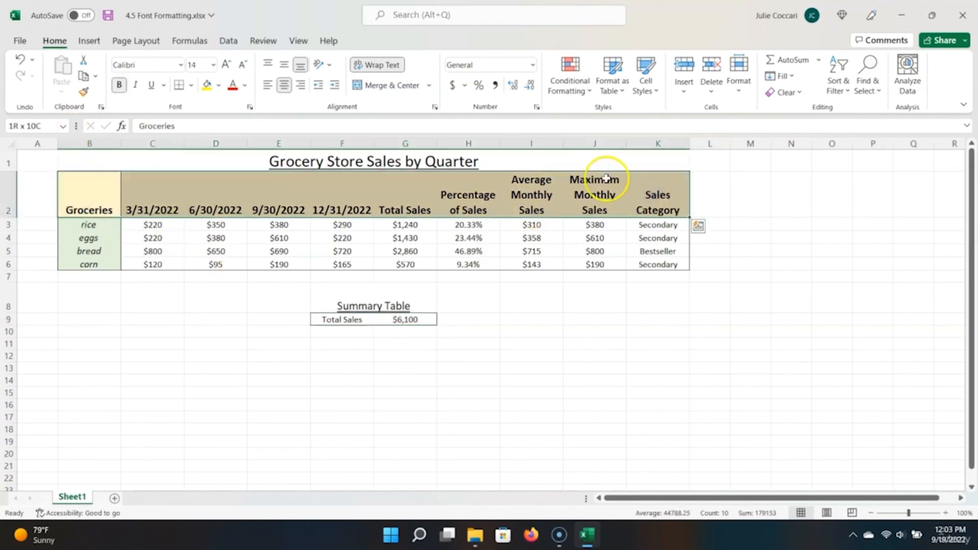
key("alt")
key("h")
key("a")
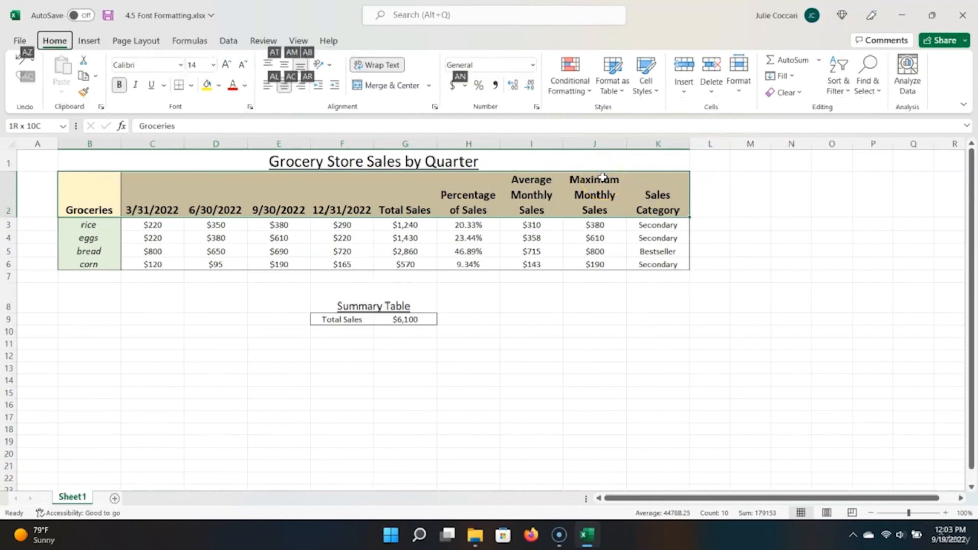
key("m")
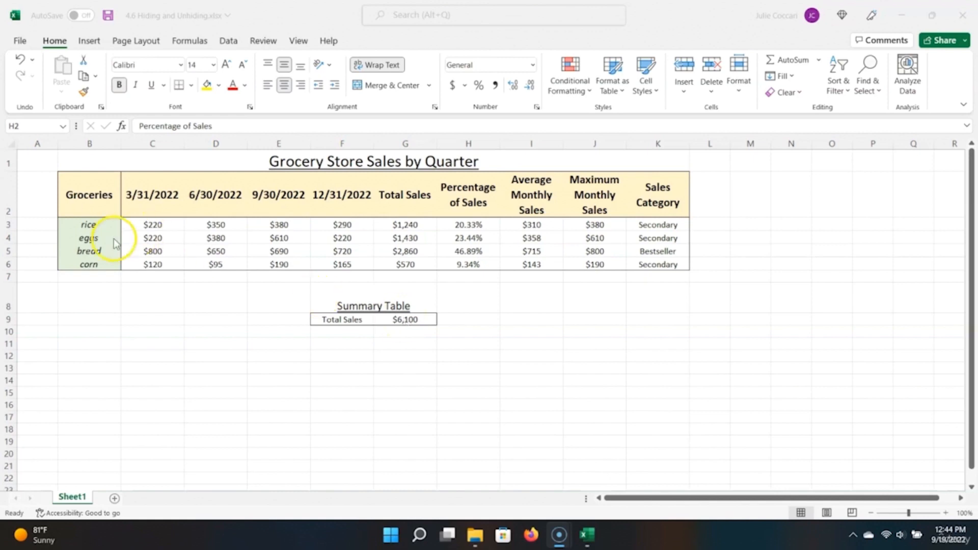
Step: Hide the 3/31/2022 sales column C and unhide it again
left_click(164, 197)
left_click(153, 142)
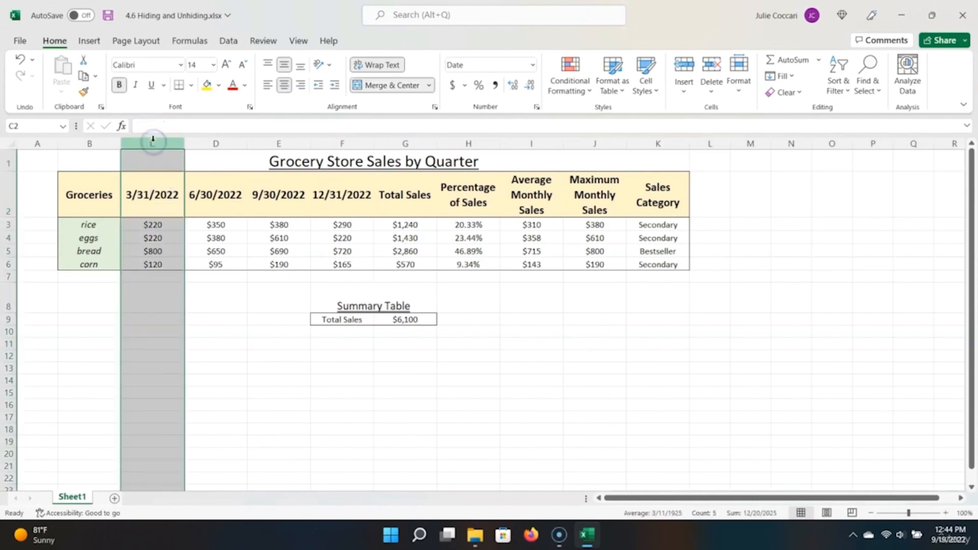
right_click(153, 141)
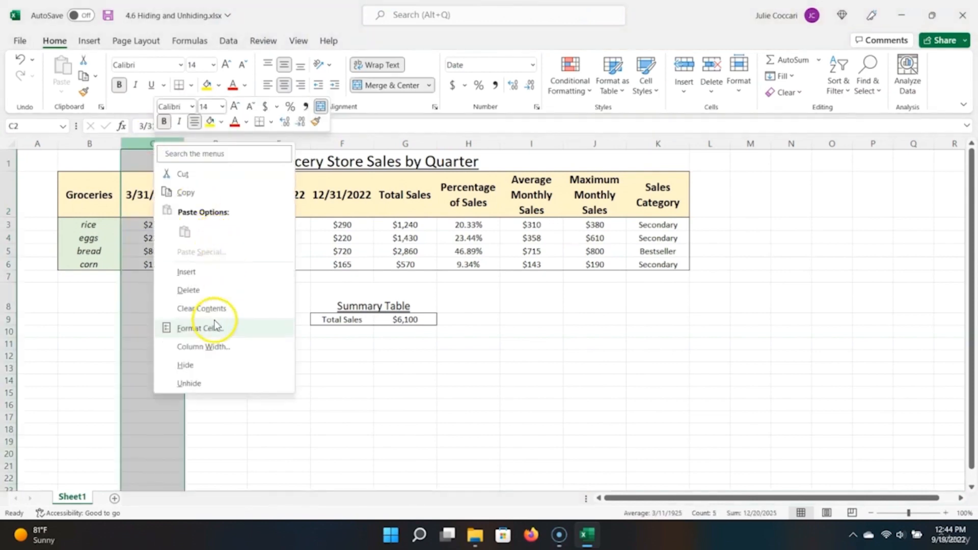
left_click(213, 364)
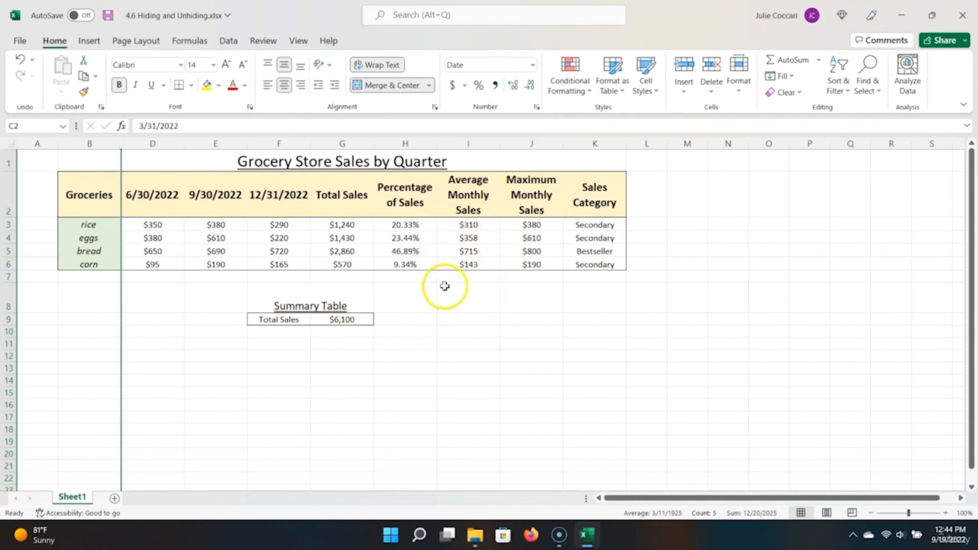
right_click(121, 142)
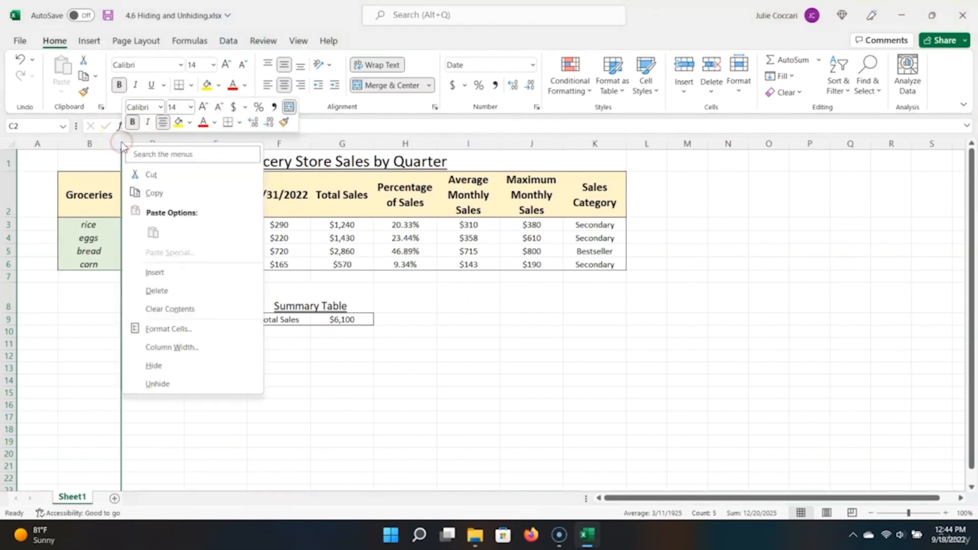
left_click(174, 378)
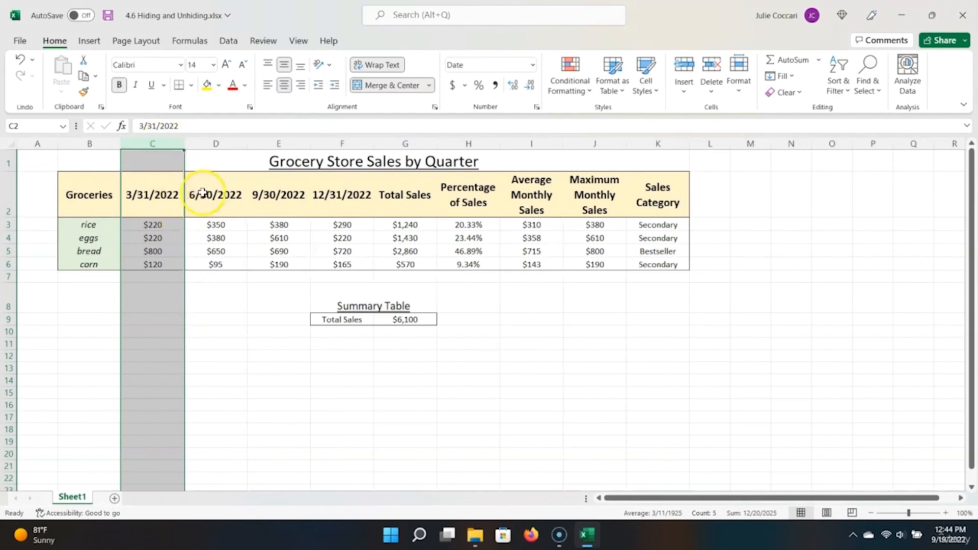
Step: Hide the 3/31/2022 sales column C from its header cell C2
left_click(163, 204)
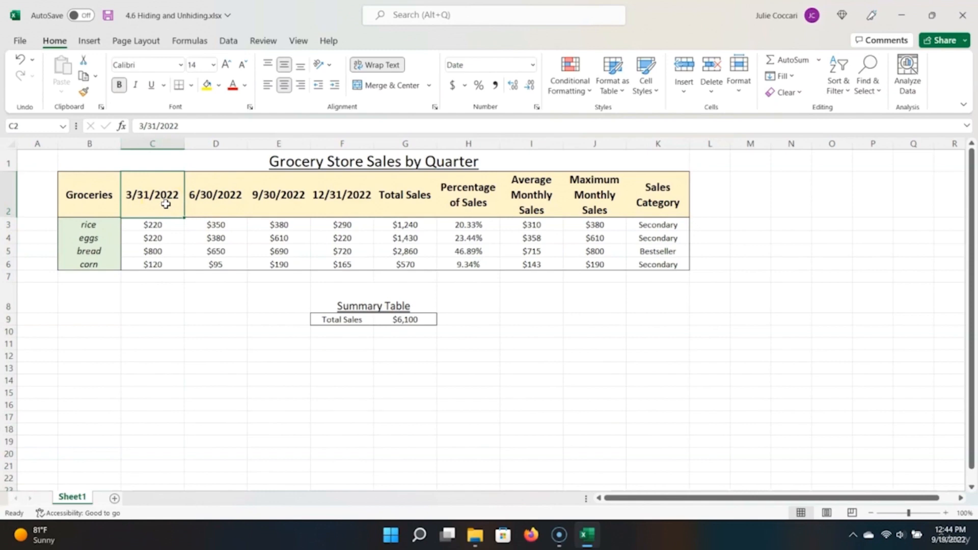
key("ctrl+0")
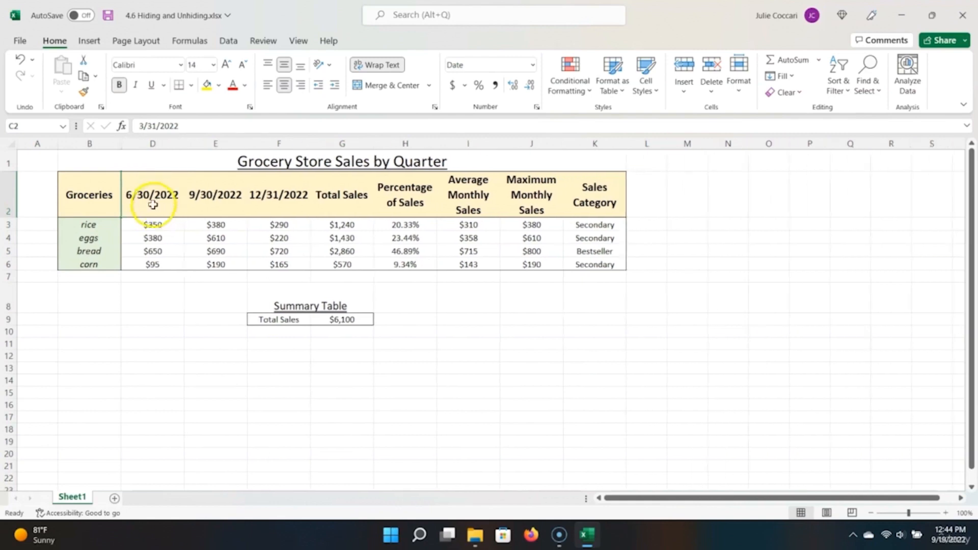
Step: Hide the bread row, row 5, of the groceries table
left_click(9, 250)
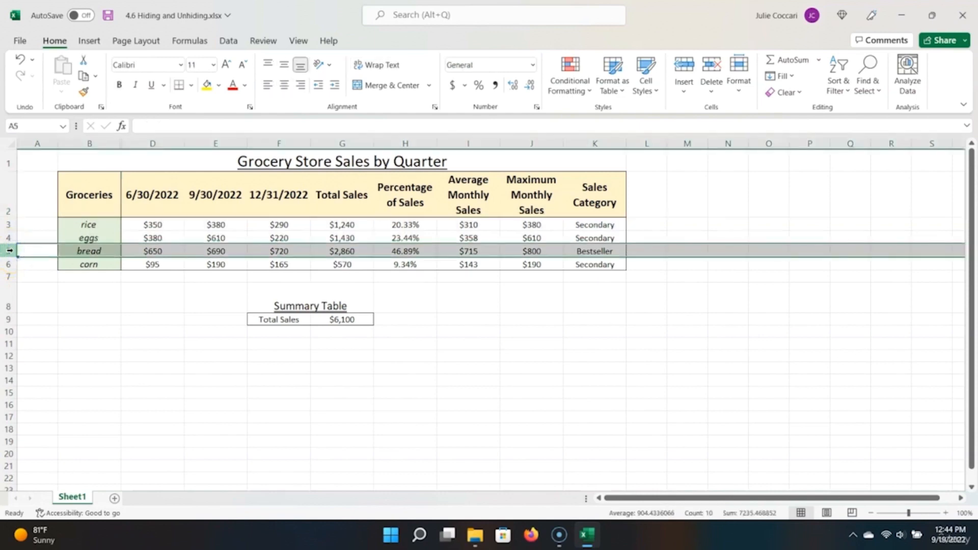
right_click(10, 250)
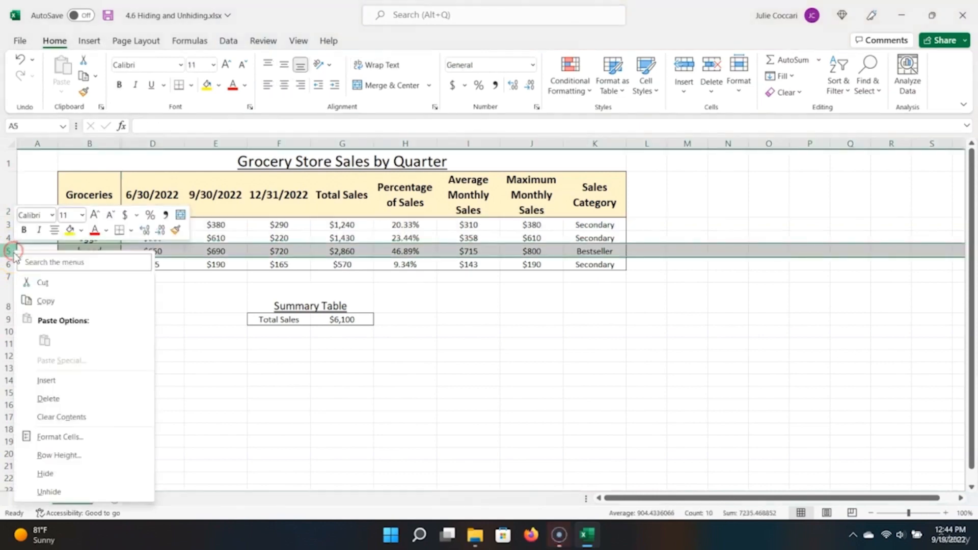
left_click(80, 480)
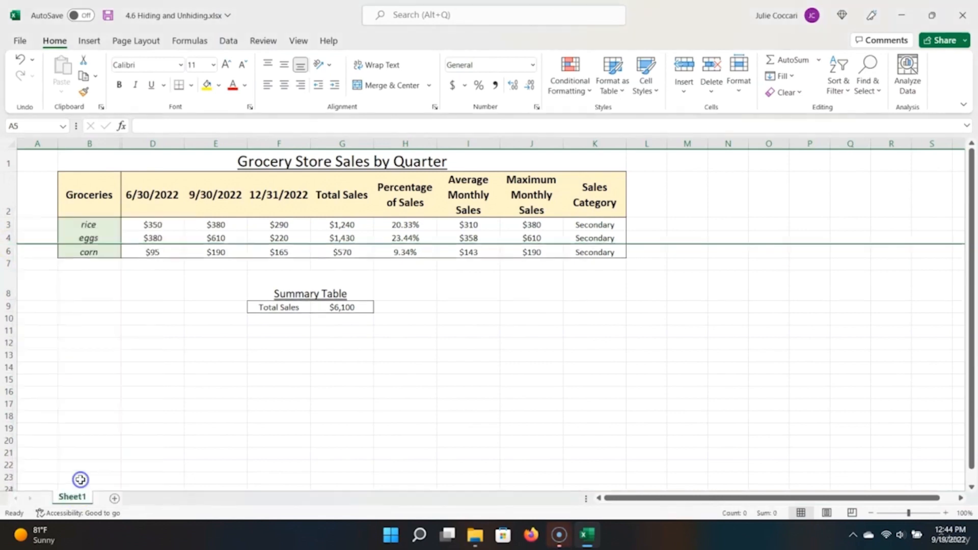
Step: Unhide the bread row between rows 4 and 6
right_click(9, 239)
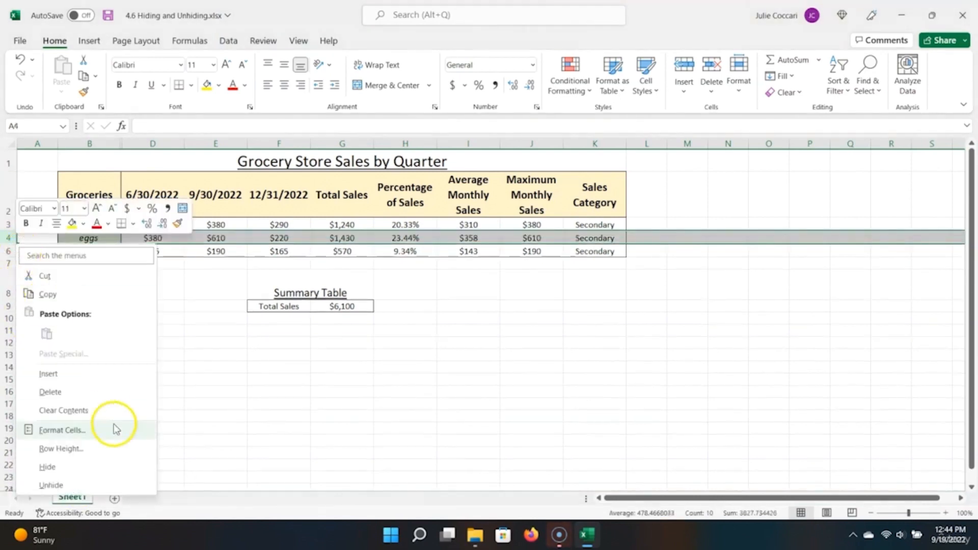
left_click(127, 480)
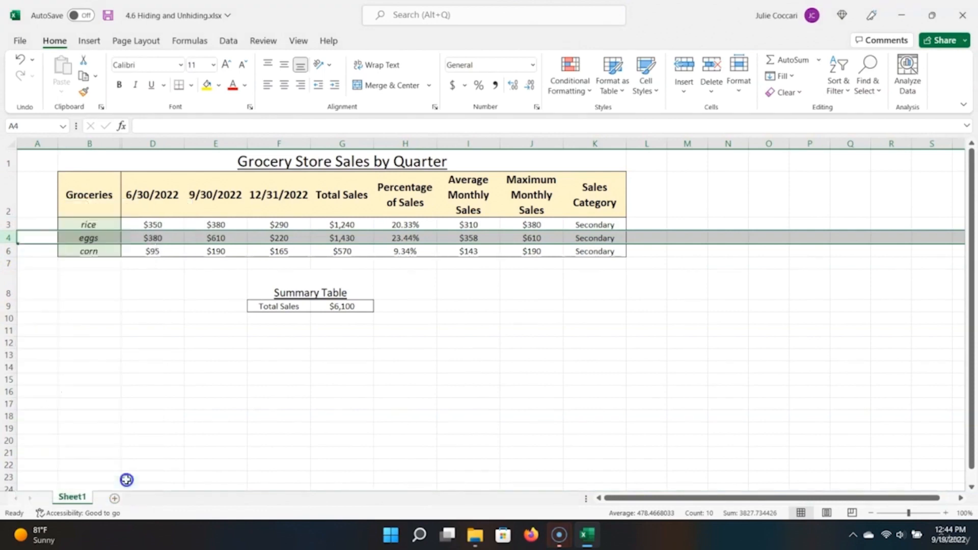
right_click(12, 242)
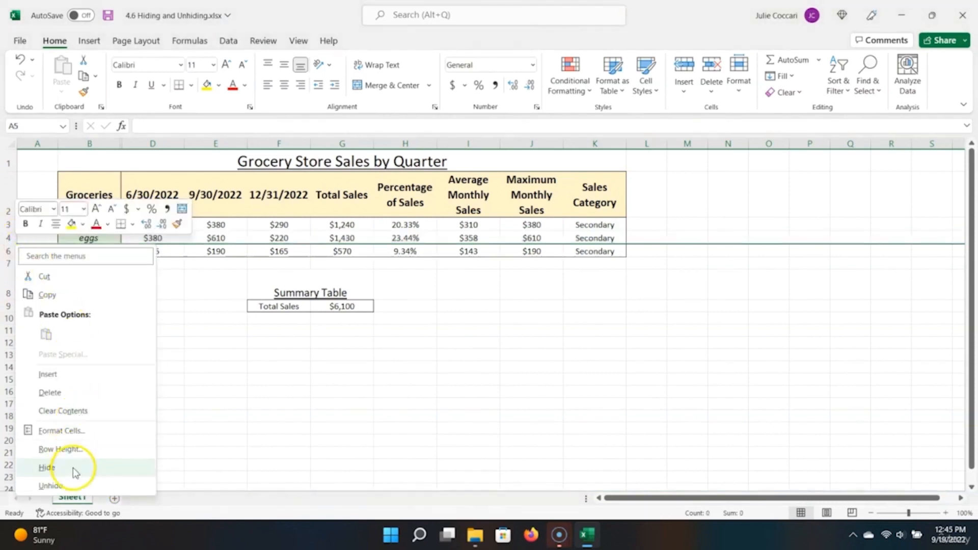
left_click(77, 484)
Step: Hide the bread, rice and eggs rows (rows 5, 3 and 4) of the groceries table
left_click(90, 251)
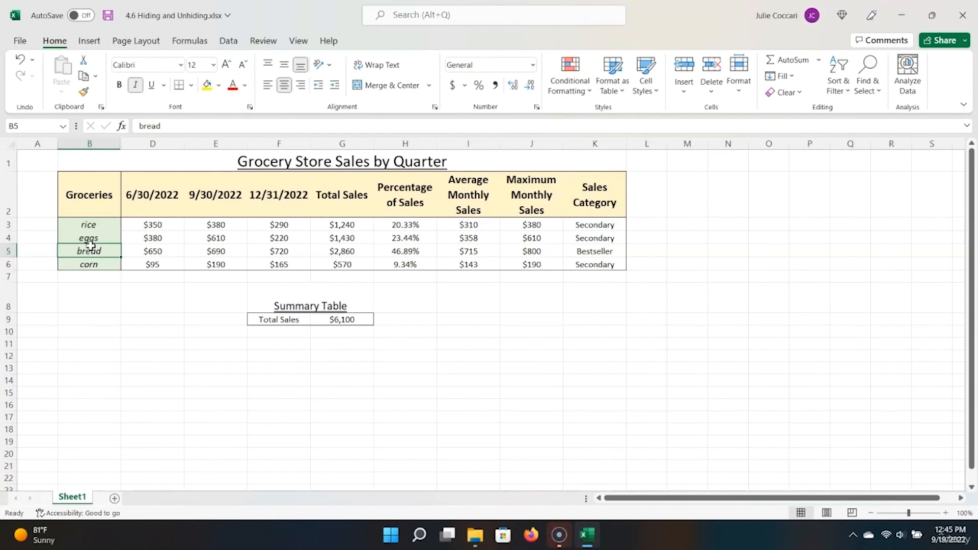
key("ctrl+9")
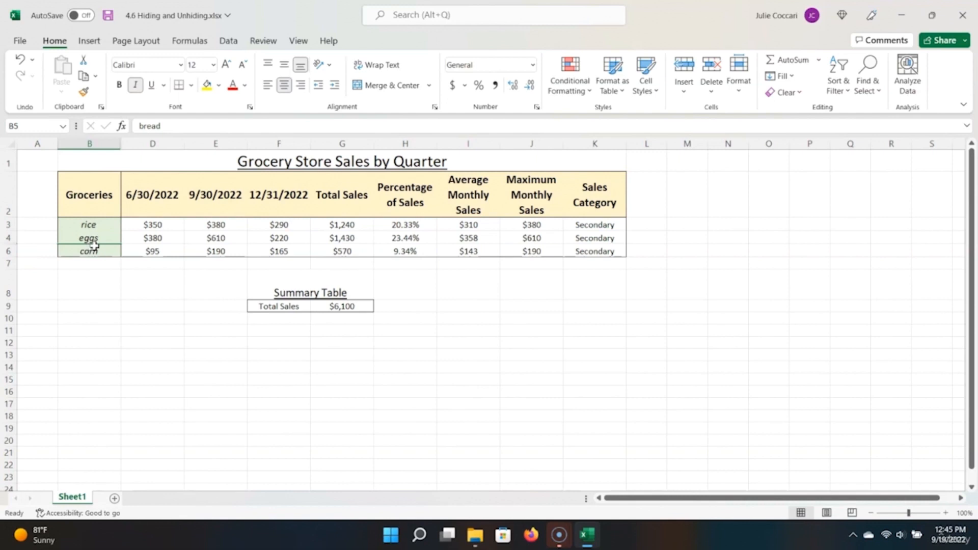
left_click(98, 227)
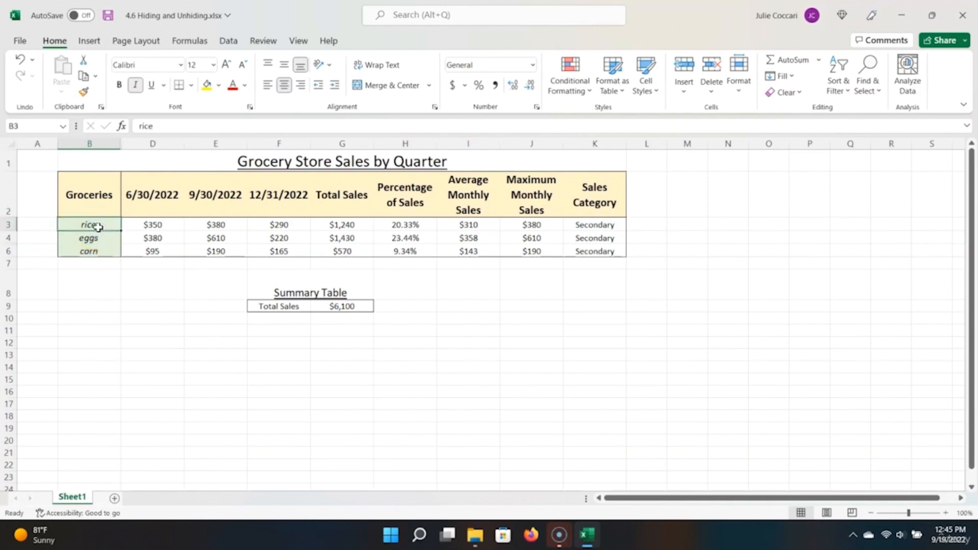
key("ctrl+0")
key("ctrl+z")
key("ctrl+9")
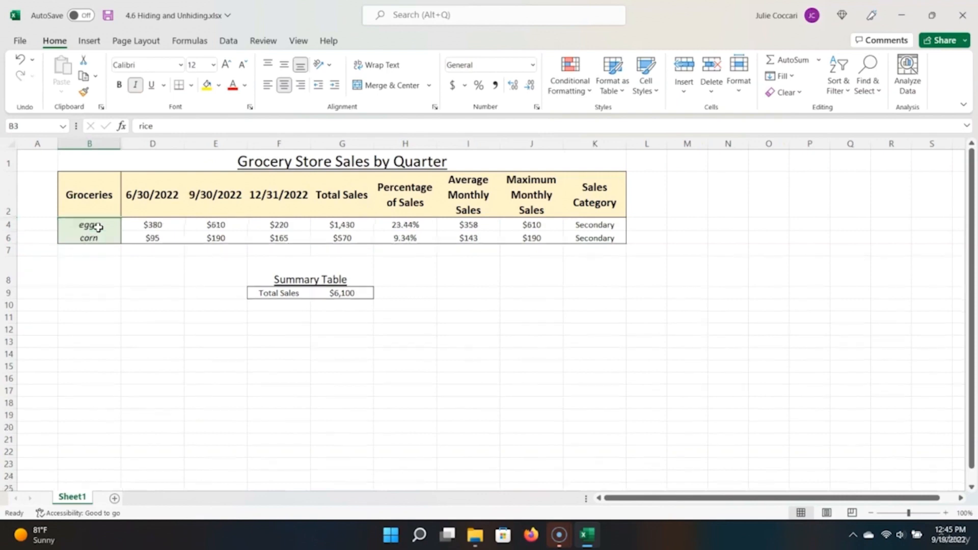
left_click(98, 227)
key("ctrl+9")
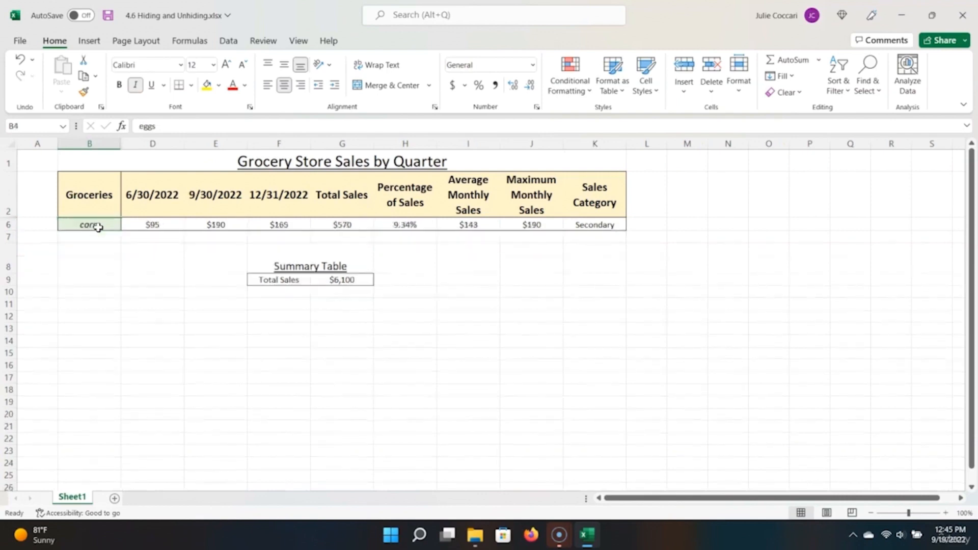
Step: Unhide all hidden rows of the Grocery Store Sales by Quarter table at once
left_click(65, 212)
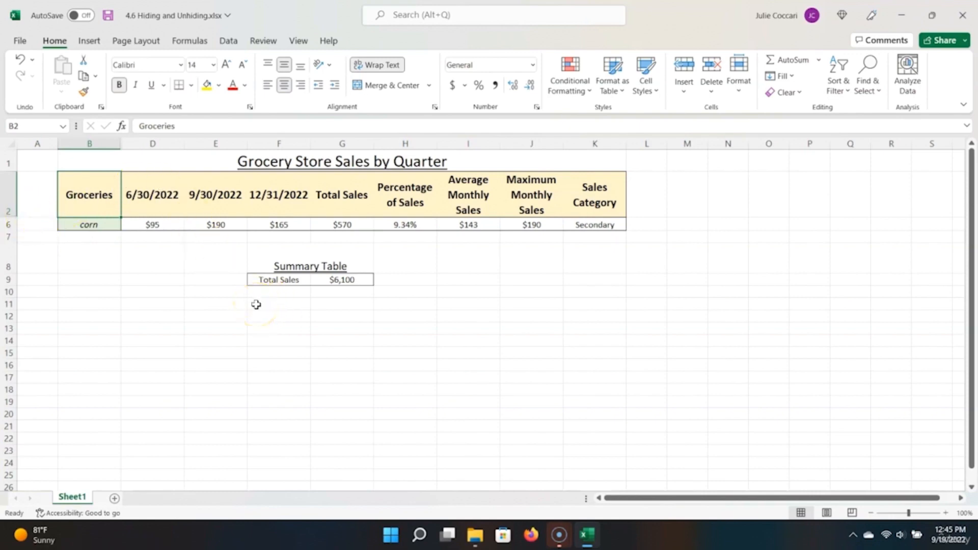
key("ctrl+a")
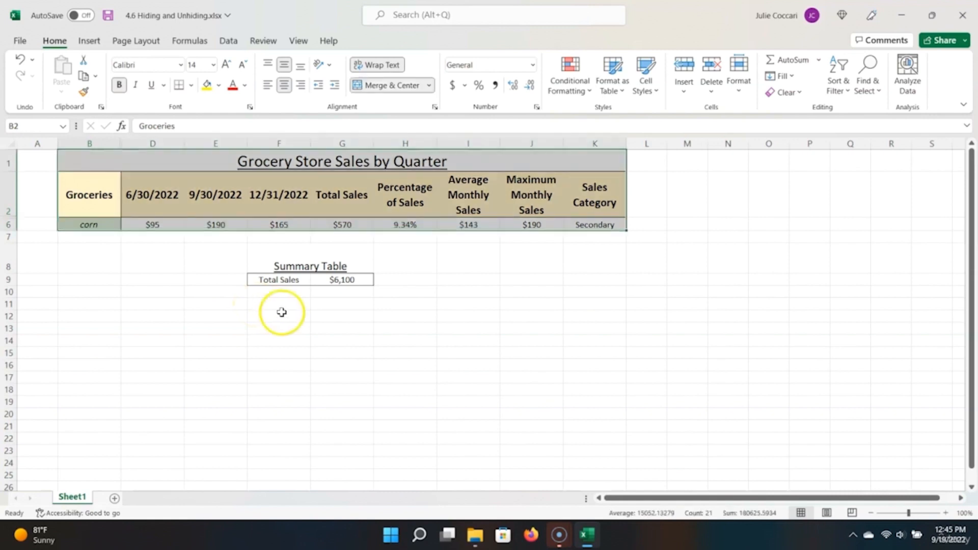
left_click(738, 84)
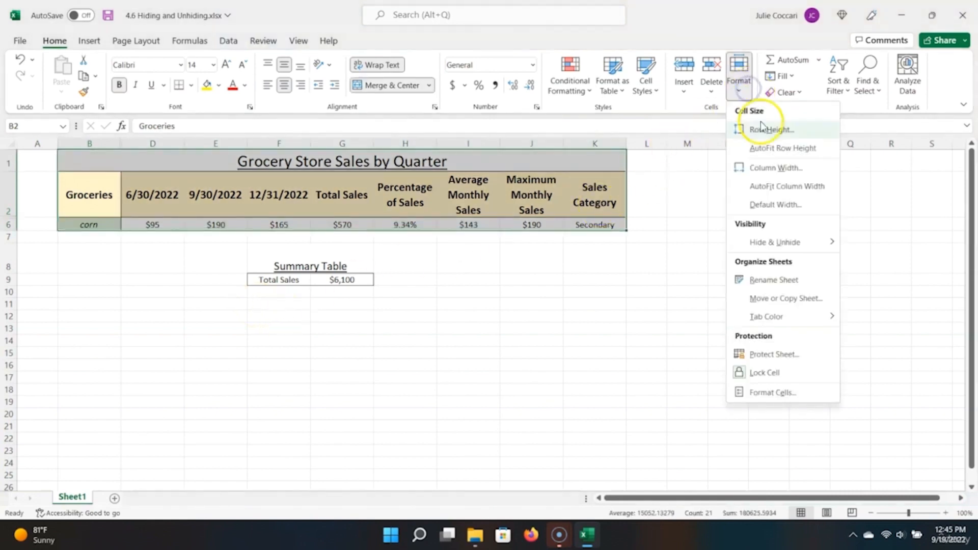
mouse_move(789, 244)
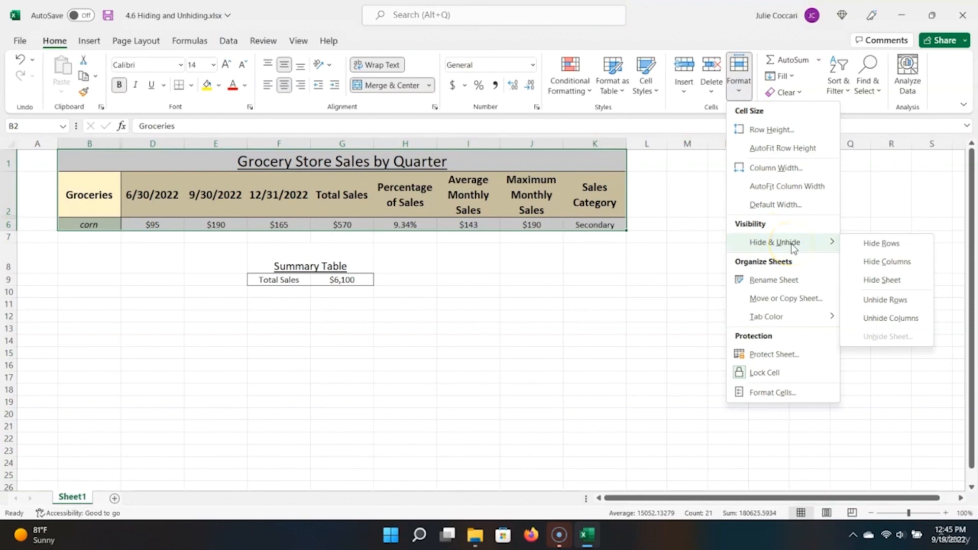
left_click(874, 299)
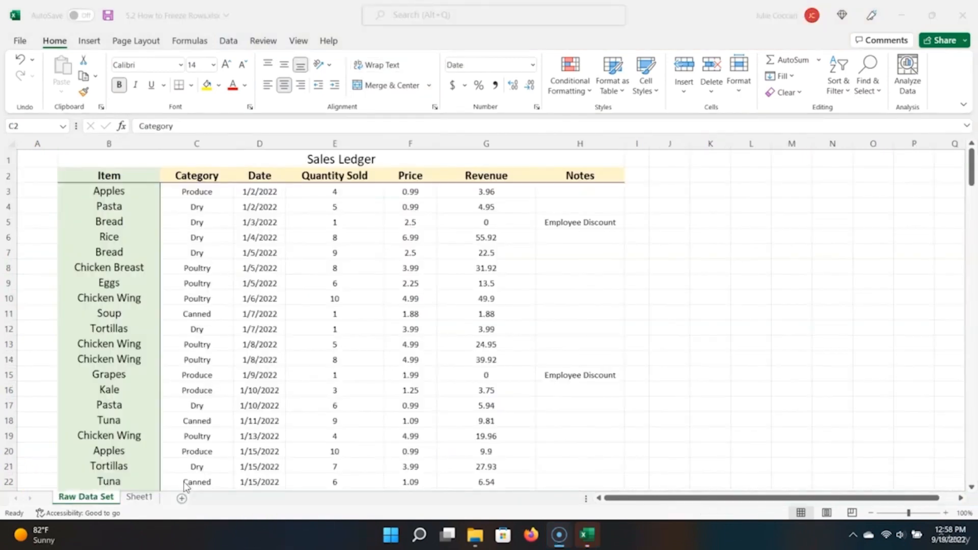
Step: Examine the Sales Ledger's column headers on the Raw Data Set sheet and look through its records further down
left_click(229, 422)
left_click(274, 179)
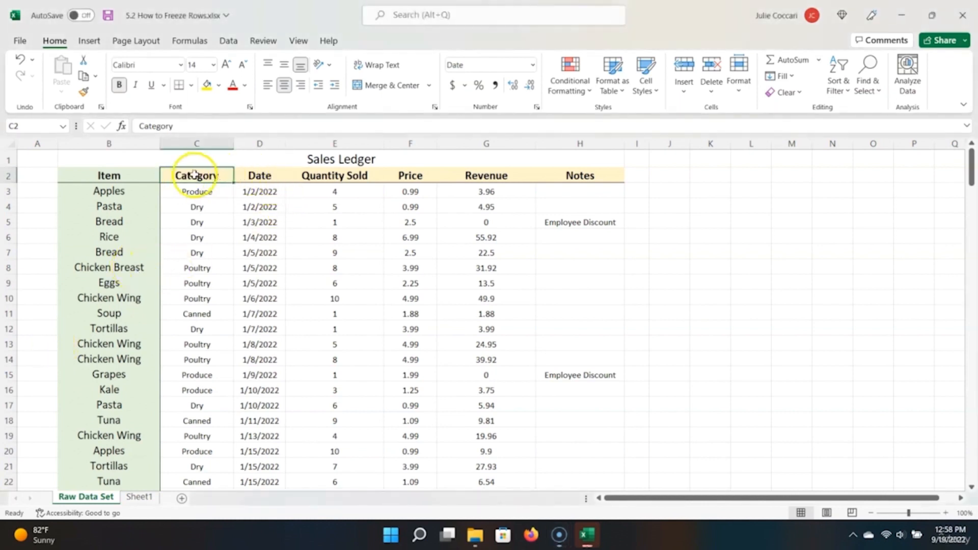
left_click(259, 176)
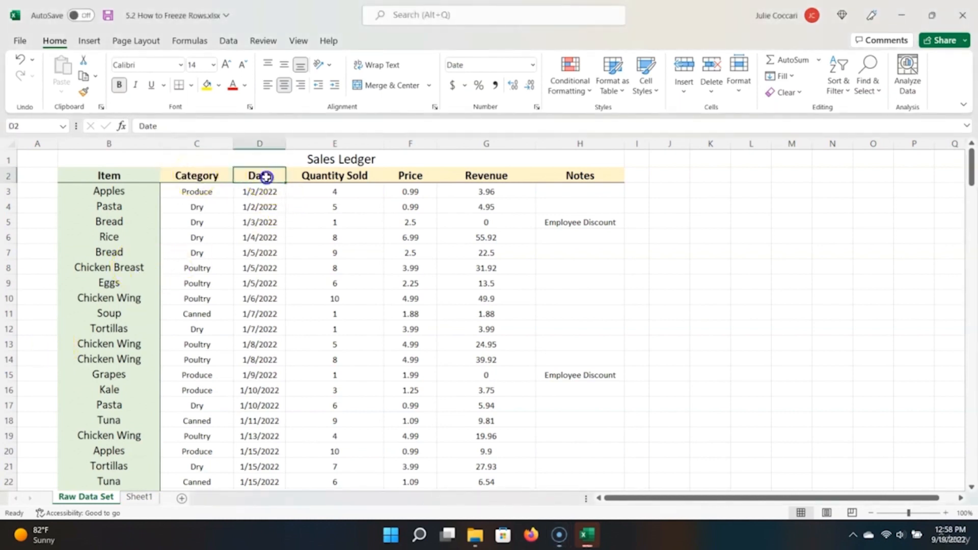
left_click(360, 176)
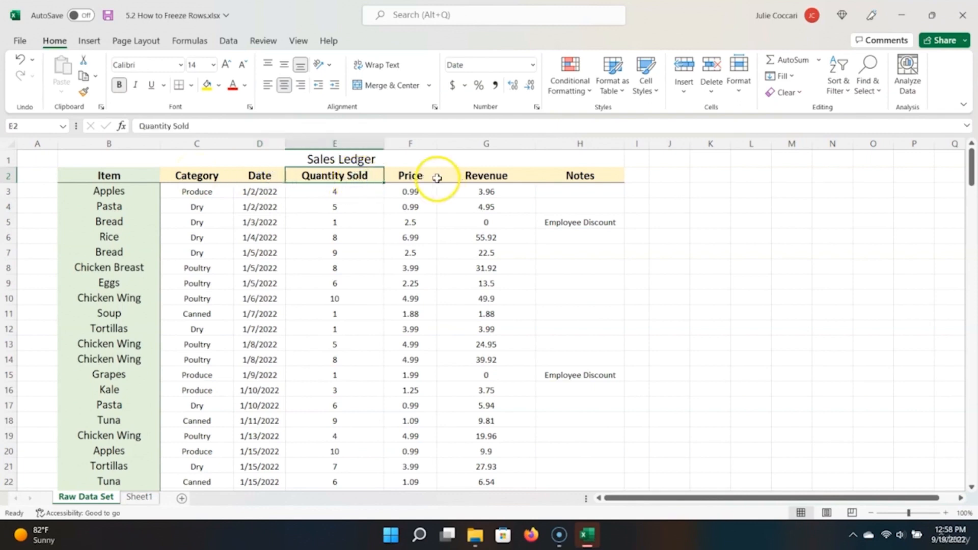
left_click(430, 176)
left_click(465, 175)
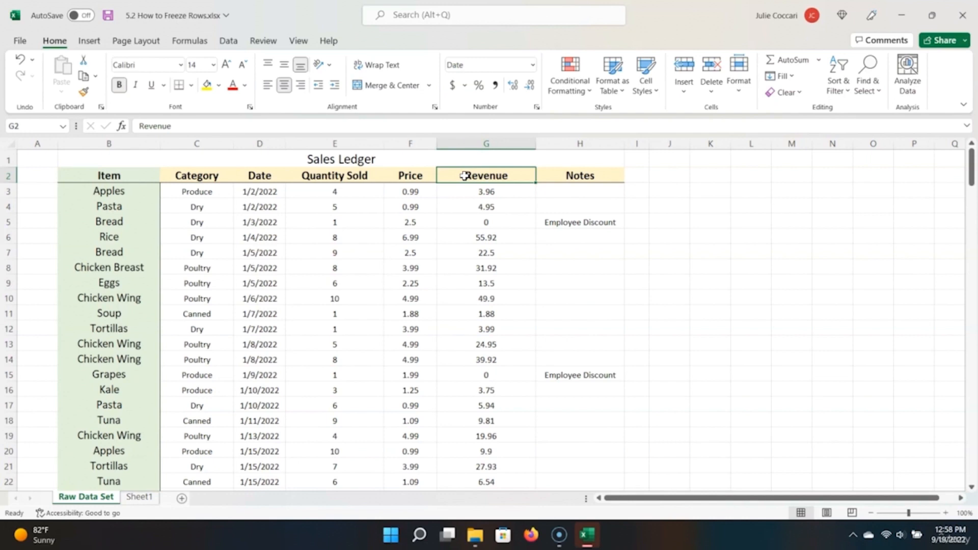
left_click(203, 192)
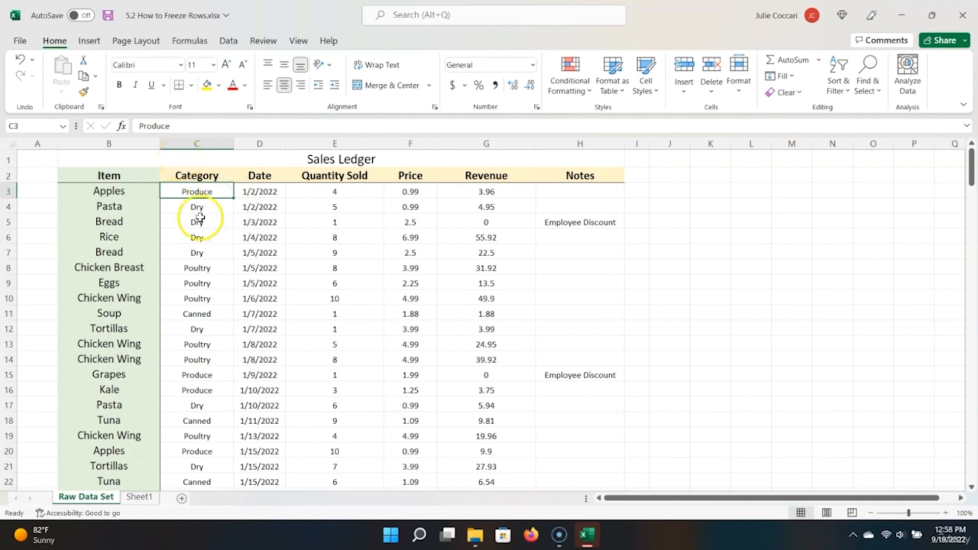
scroll(222, 301, "down", 5)
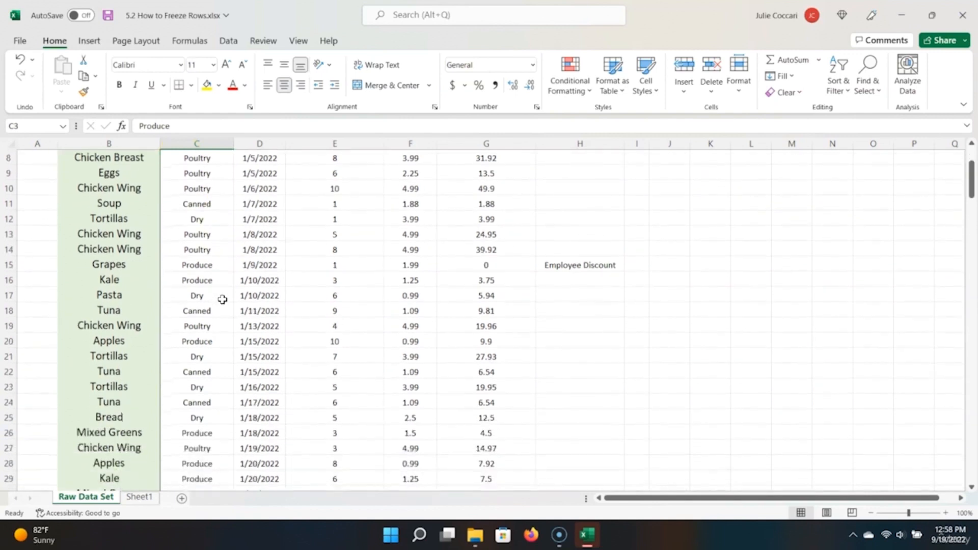
scroll(222, 298, "down", 1)
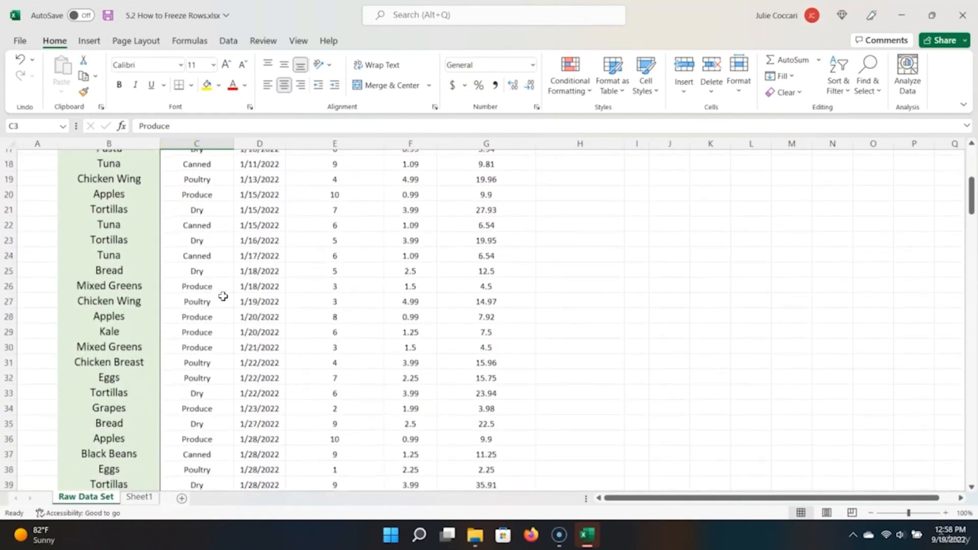
scroll(222, 297, "down", 3)
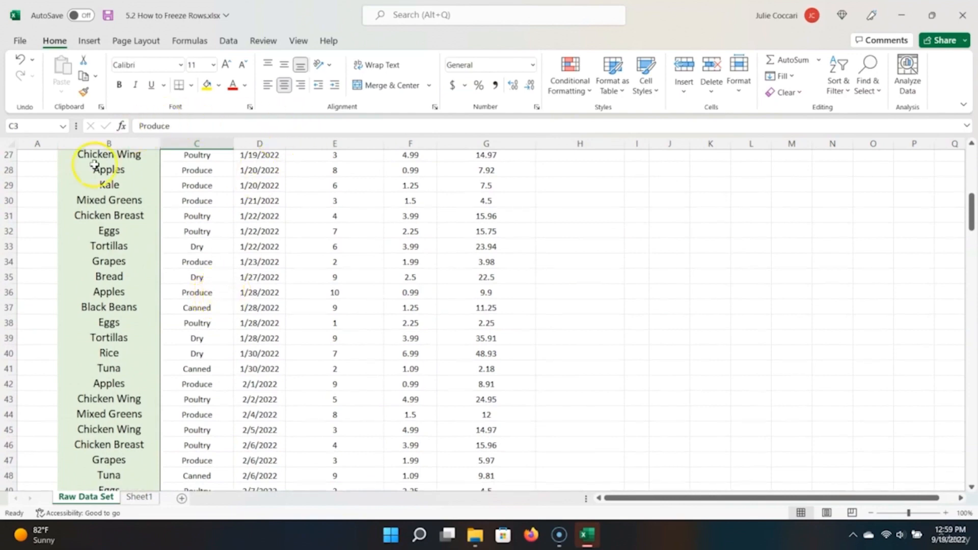
left_click(349, 184)
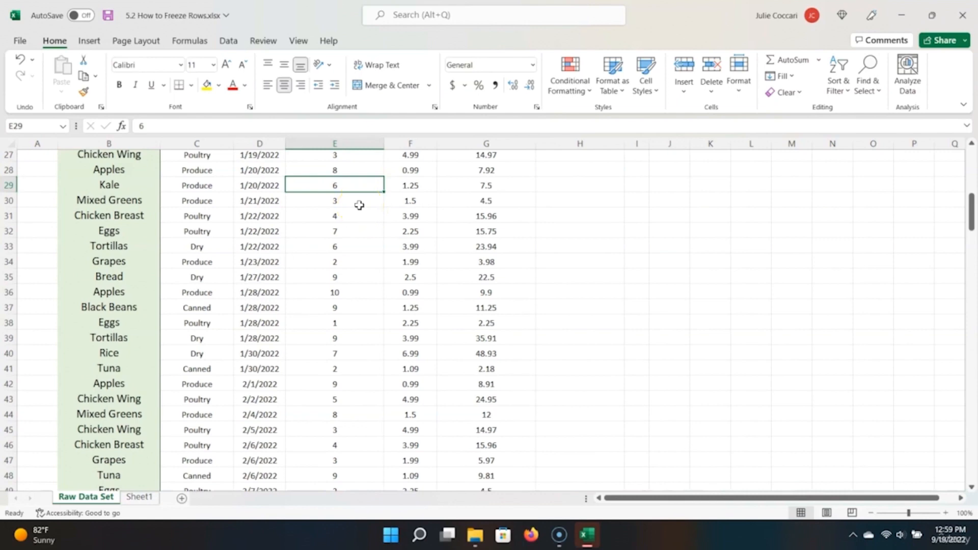
scroll(383, 224, "up", 9)
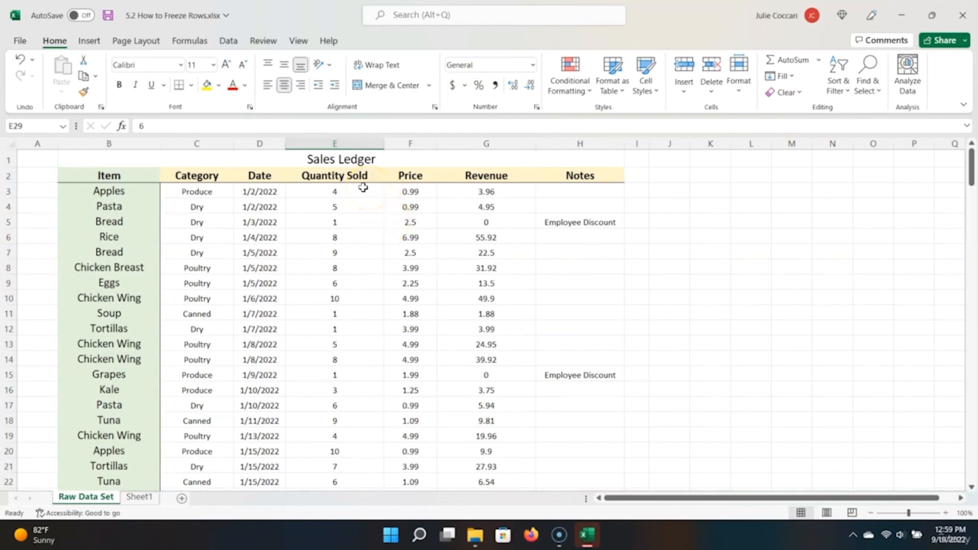
Step: Freeze the Sales Ledger's title and header rows, rows 1 and 2, by applying Freeze Panes at row 3
left_click(171, 176)
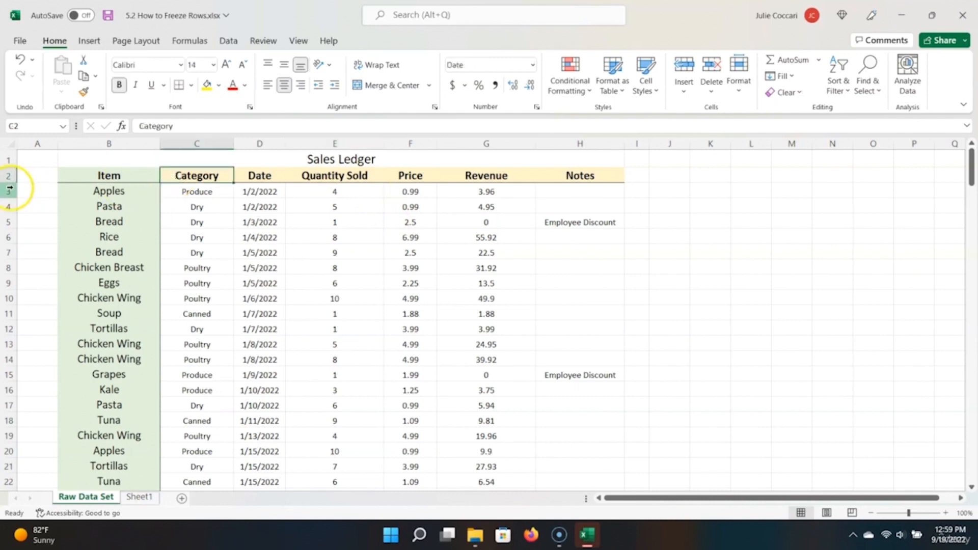
left_click_drag(8, 176, 9, 161)
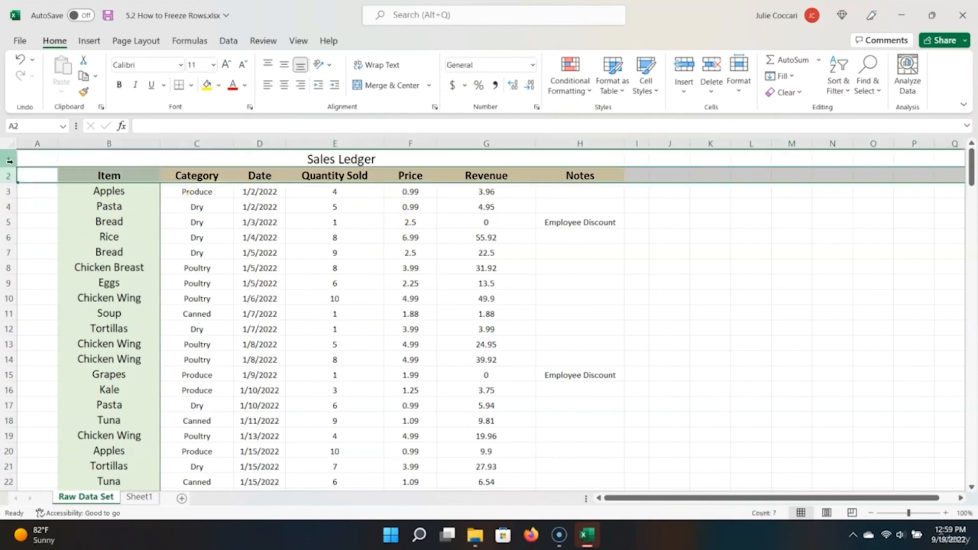
left_click(9, 161)
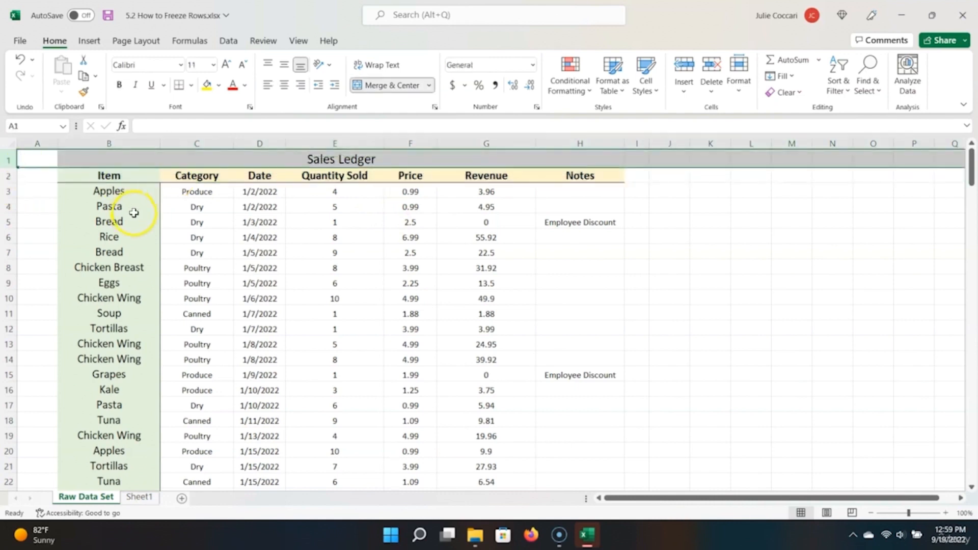
left_click(109, 189)
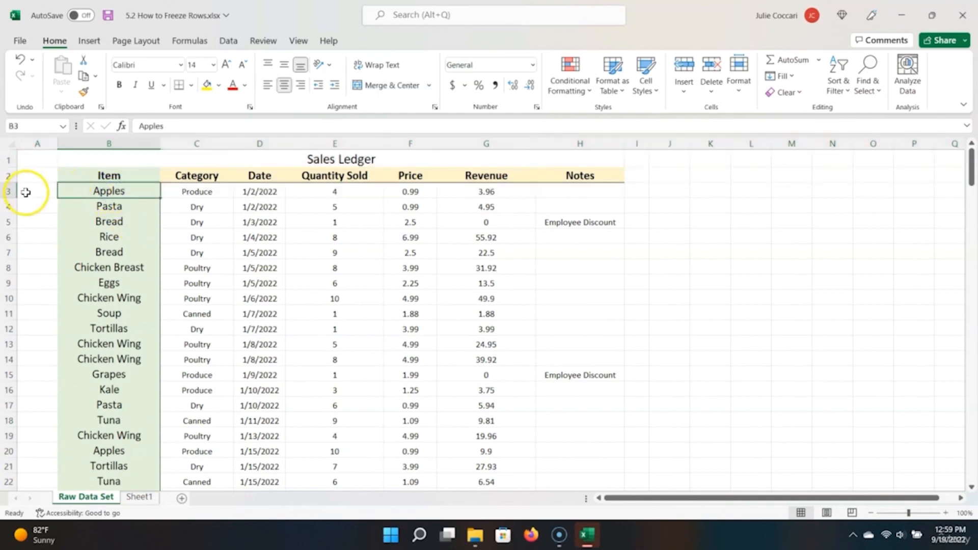
left_click(9, 192)
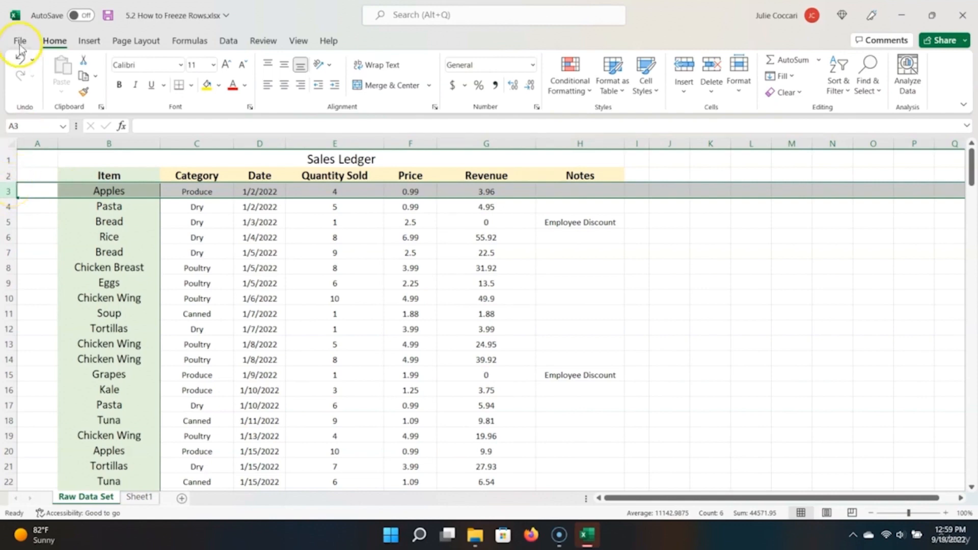
left_click(298, 43)
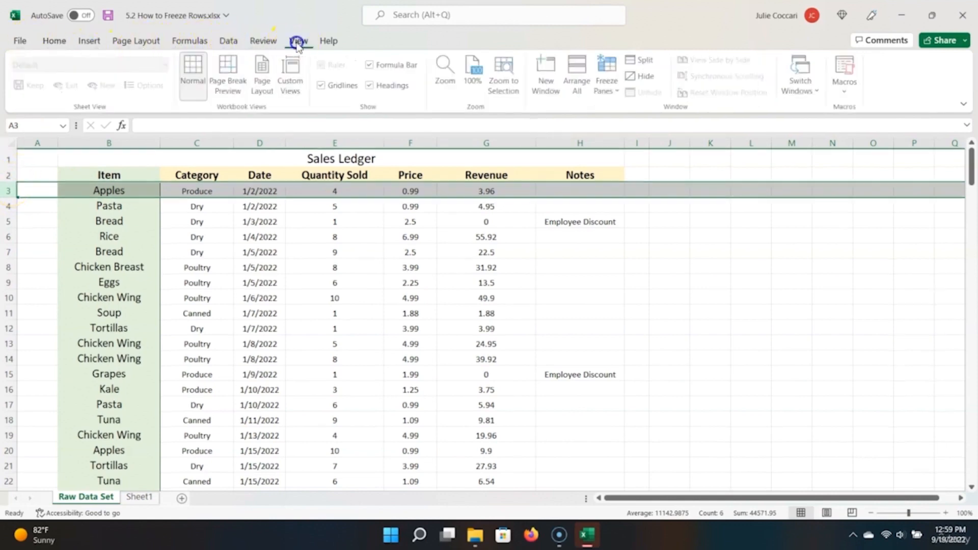
left_click(607, 77)
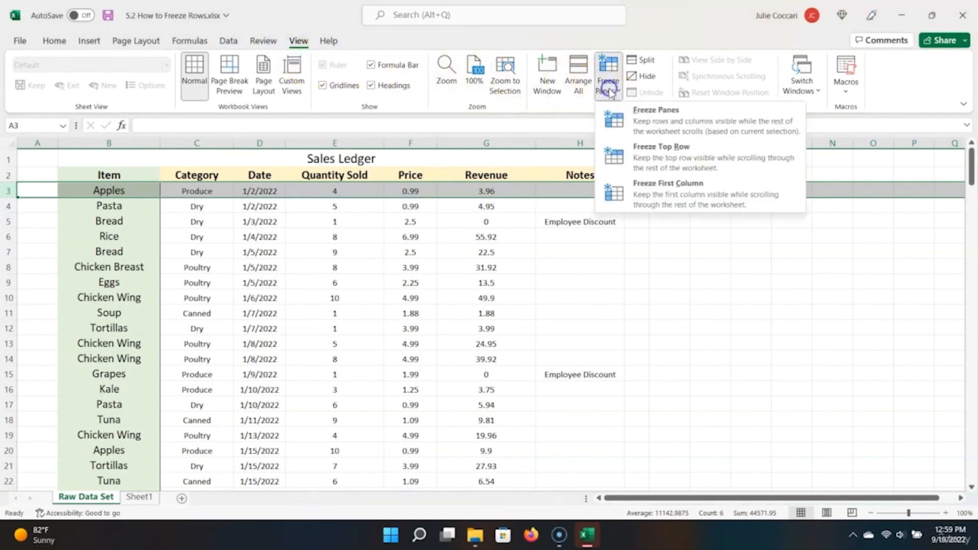
left_click(636, 116)
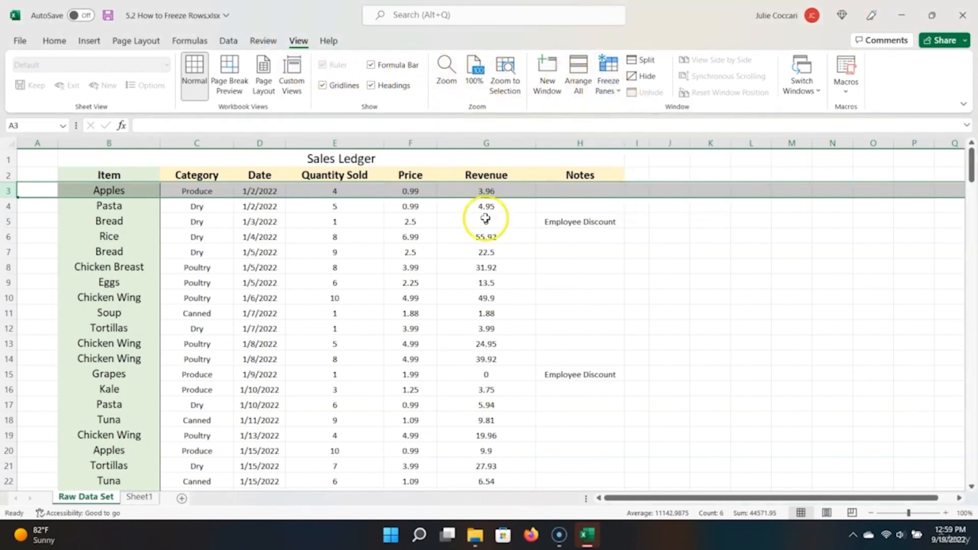
Step: Look through the ledger's lower records to check the frozen title and header rows
scroll(370, 341, "down", 3)
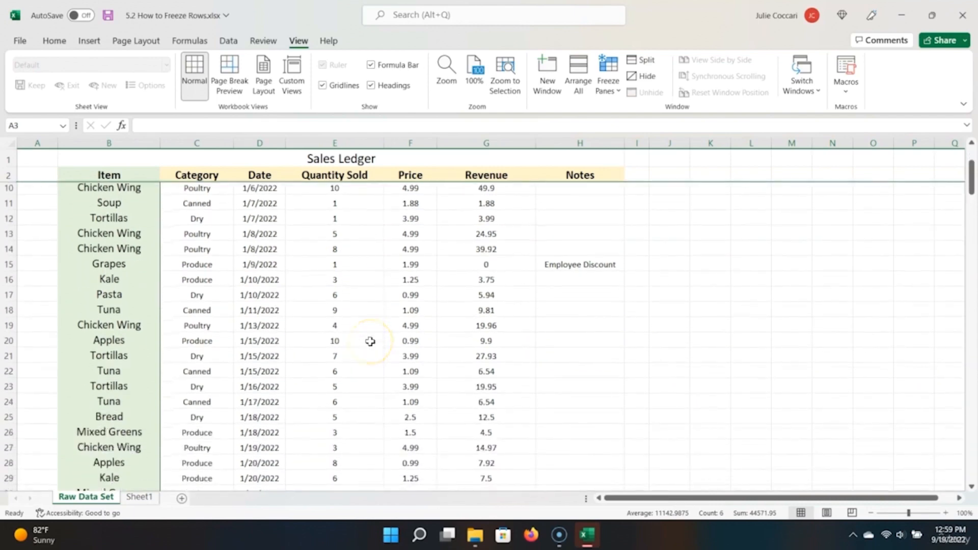
scroll(370, 342, "down", 3)
scroll(370, 342, "up", 3)
scroll(370, 341, "down", 3)
scroll(370, 341, "down", 10)
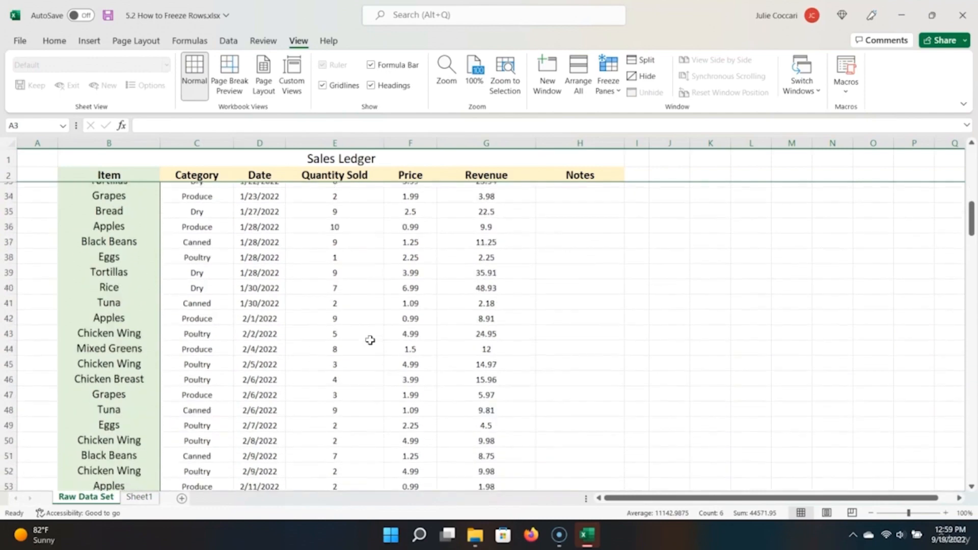
scroll(366, 337, "down", 2)
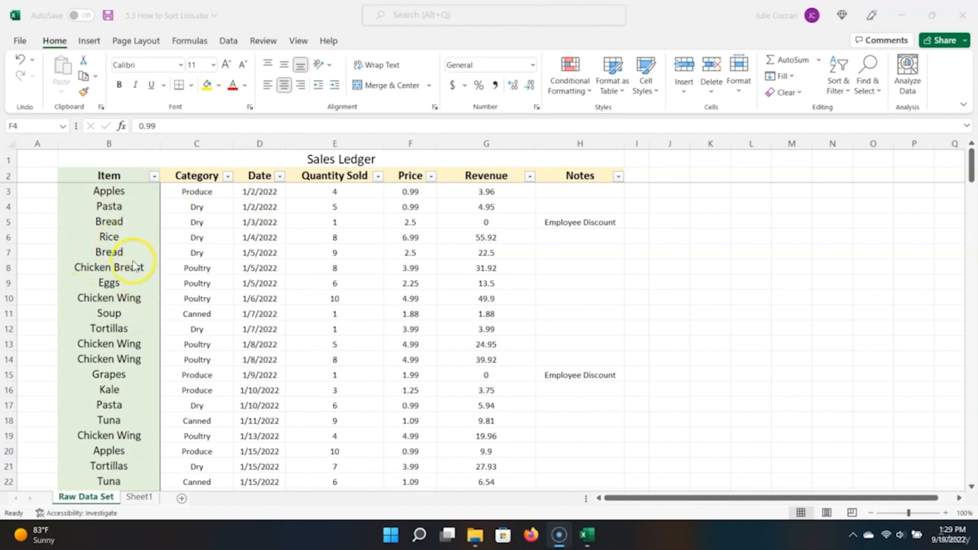
Step: Remove the filters from the Sales Ledger's header row, Item through Notes, in the 5.3 How to Sort Lists workbook
left_click(131, 172)
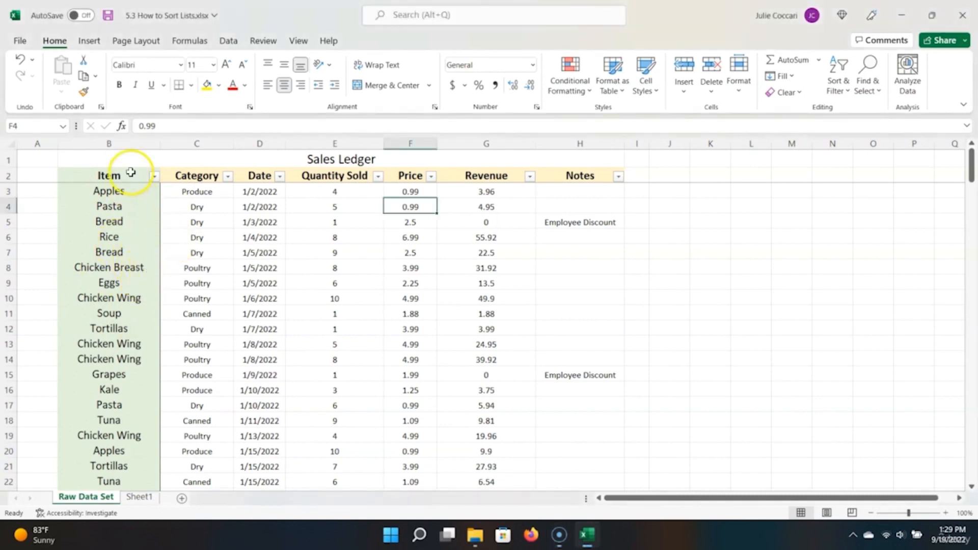
left_click(131, 177)
key("ctrl+shift+Right")
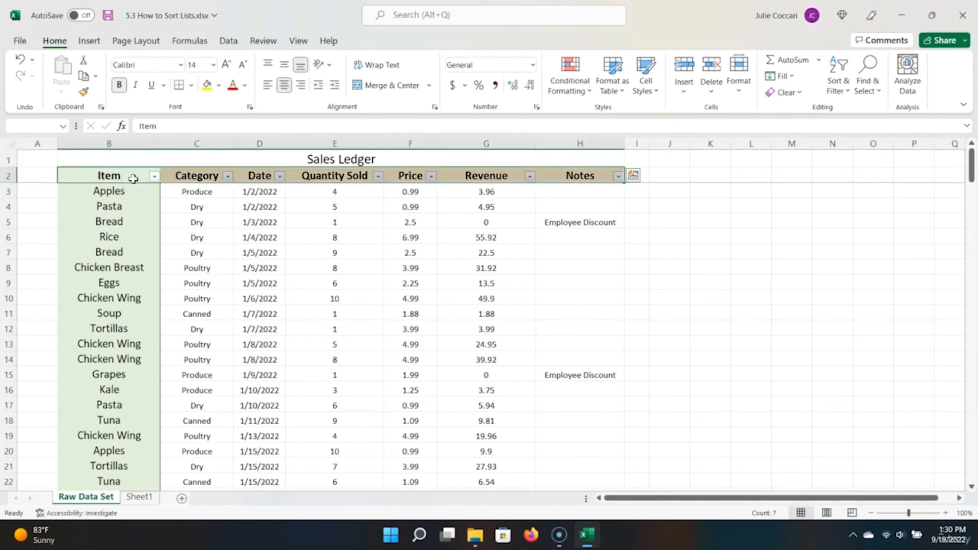
key("ctrl+shift+l")
key("Left")
key("Right")
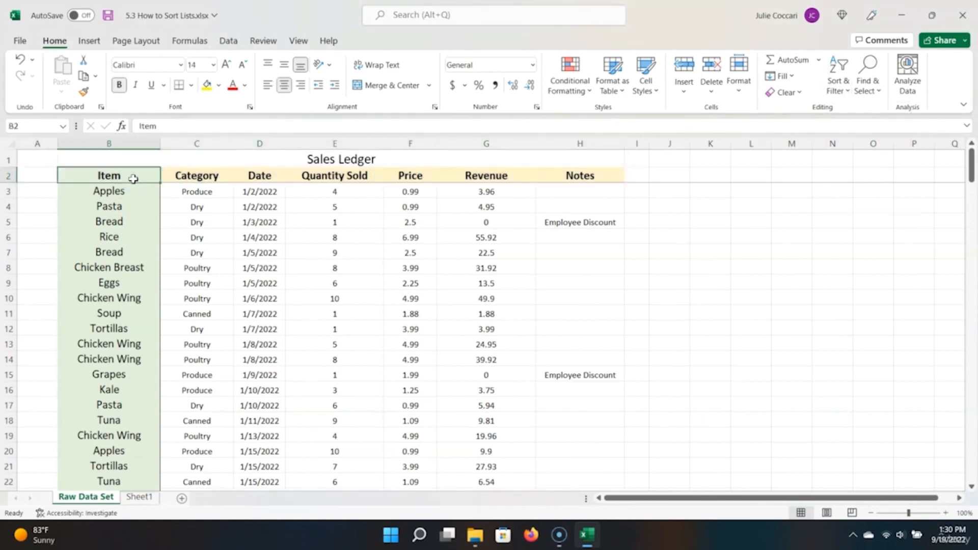
key("super")
key("super")
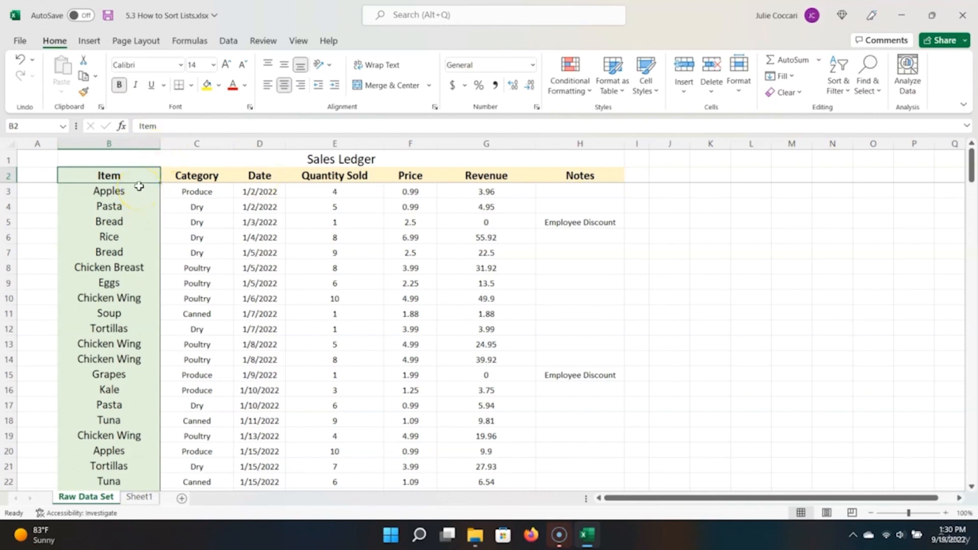
Step: Sort the Sales Ledger by the Item column from A to Z
right_click(123, 192)
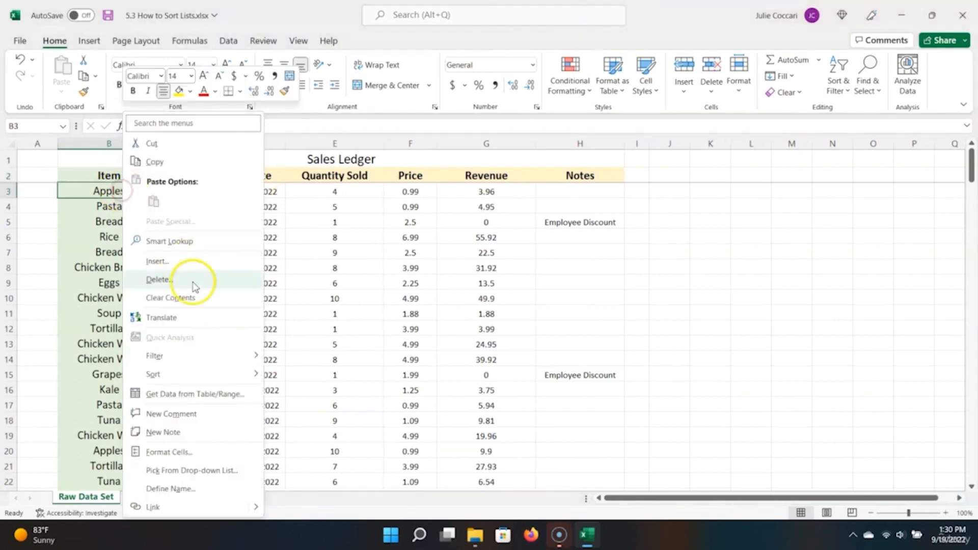
mouse_move(196, 377)
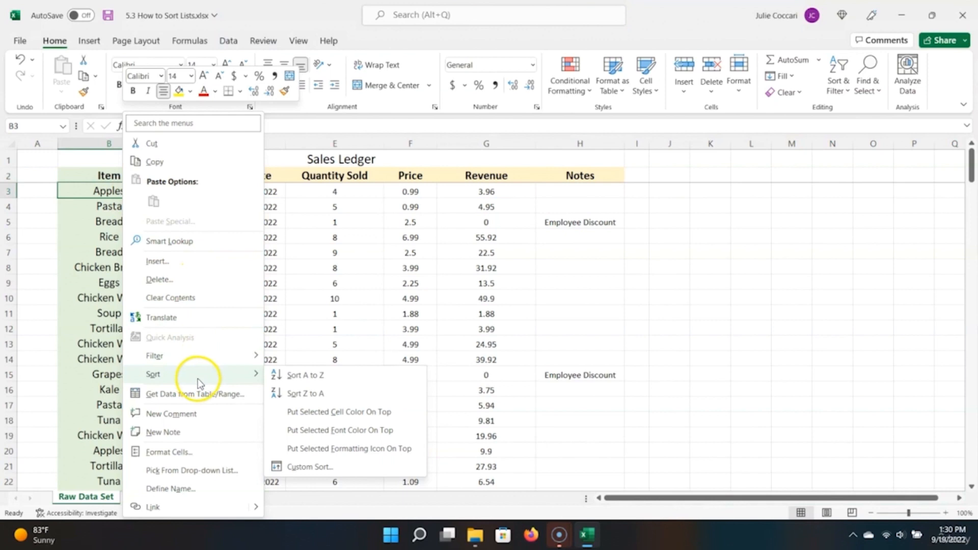
left_click(309, 377)
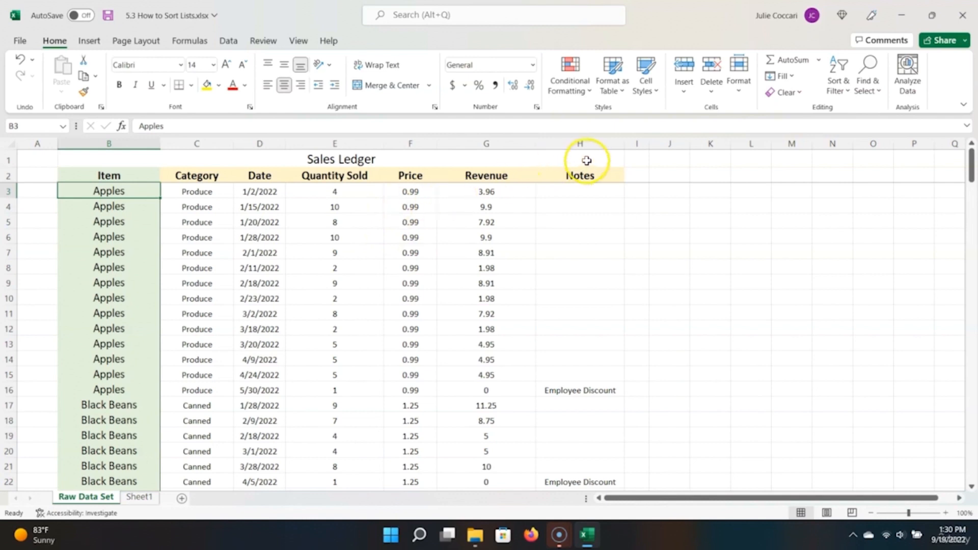
Step: Enter the text "Random" in cell I4, directly beside the ledger's Notes column
left_click(641, 208)
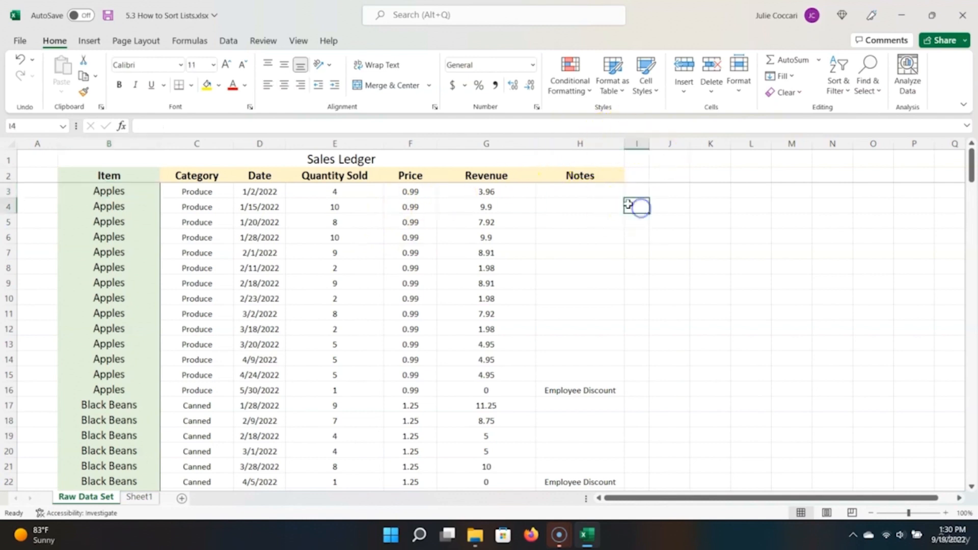
type("Random")
key("Return")
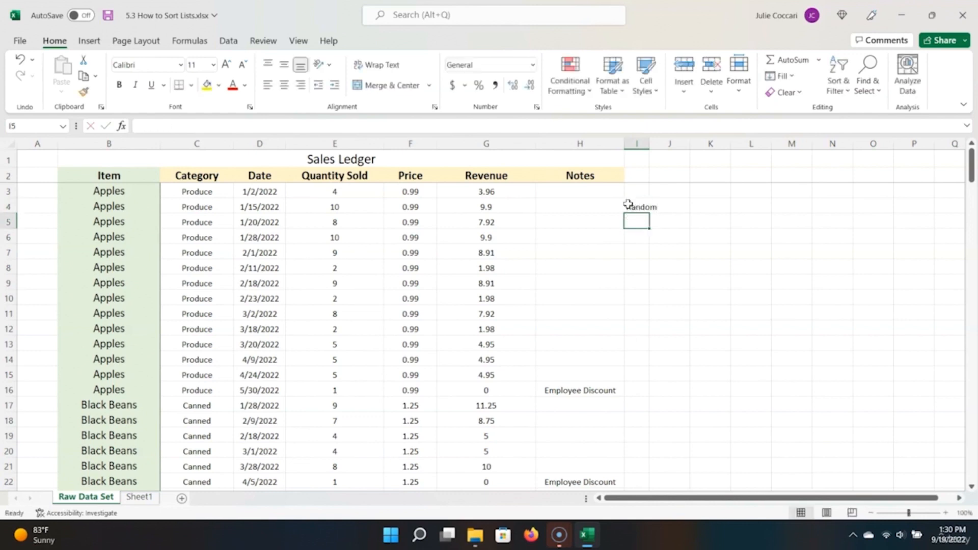
Step: Try sorting the ledger by Date from oldest to newest with the text in cell I4 touching the records, and undo that sort
right_click(275, 192)
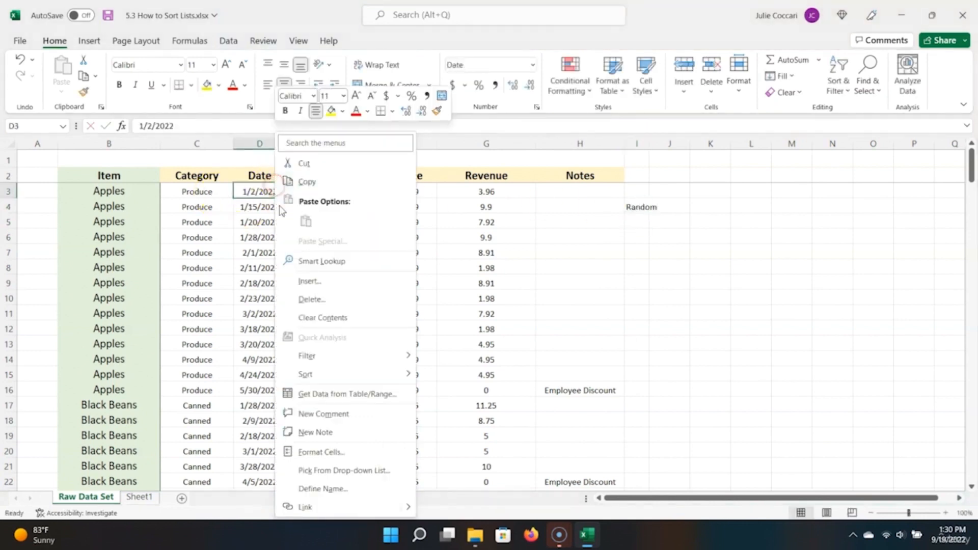
mouse_move(365, 370)
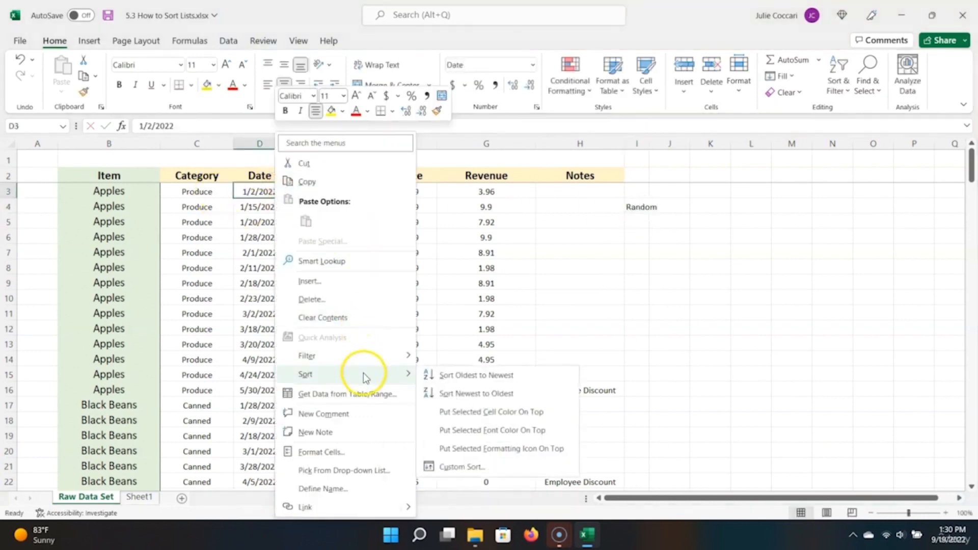
left_click(444, 376)
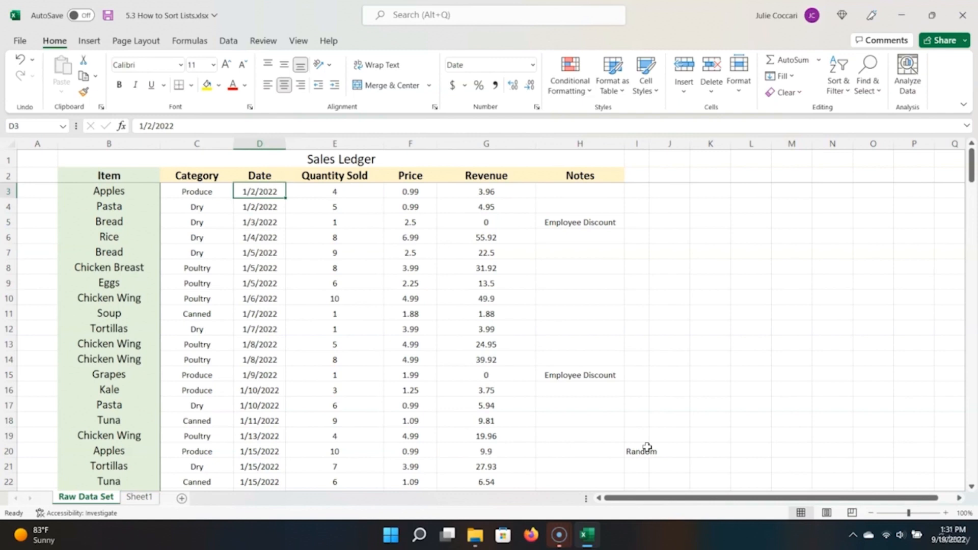
key("ctrl+z")
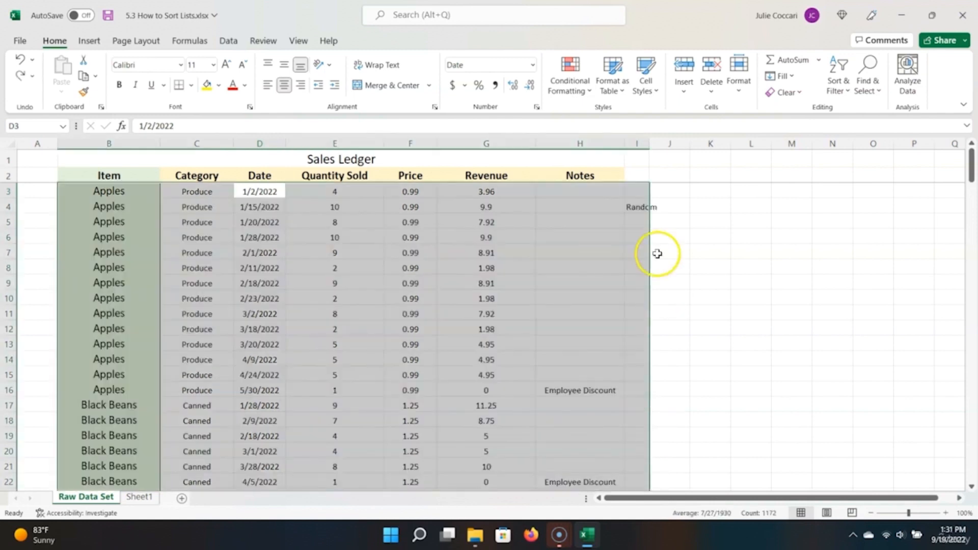
Step: Move the text "Random" from cell I4 to cell J4, leaving column I empty beside the ledger
left_click(633, 205)
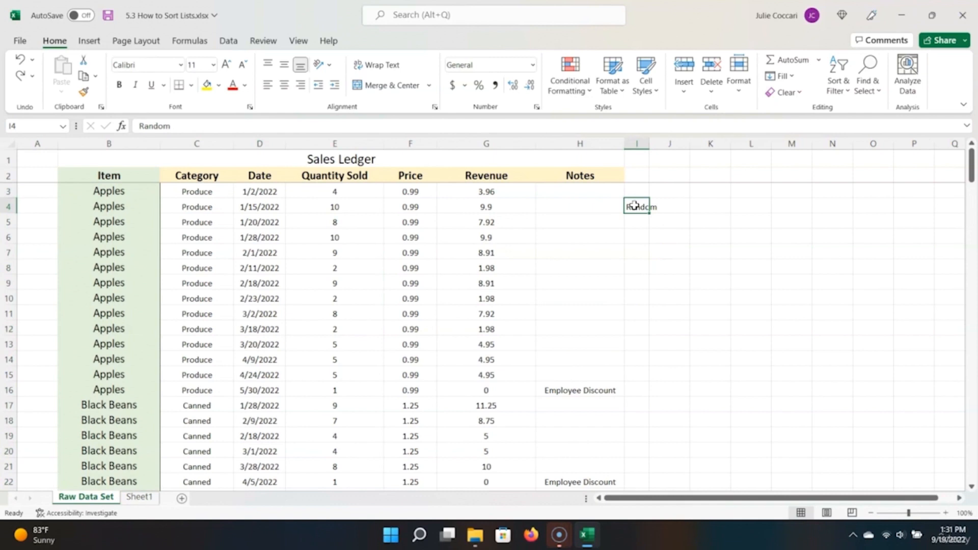
key("ctrl+c")
left_click(677, 207)
key("ctrl+v")
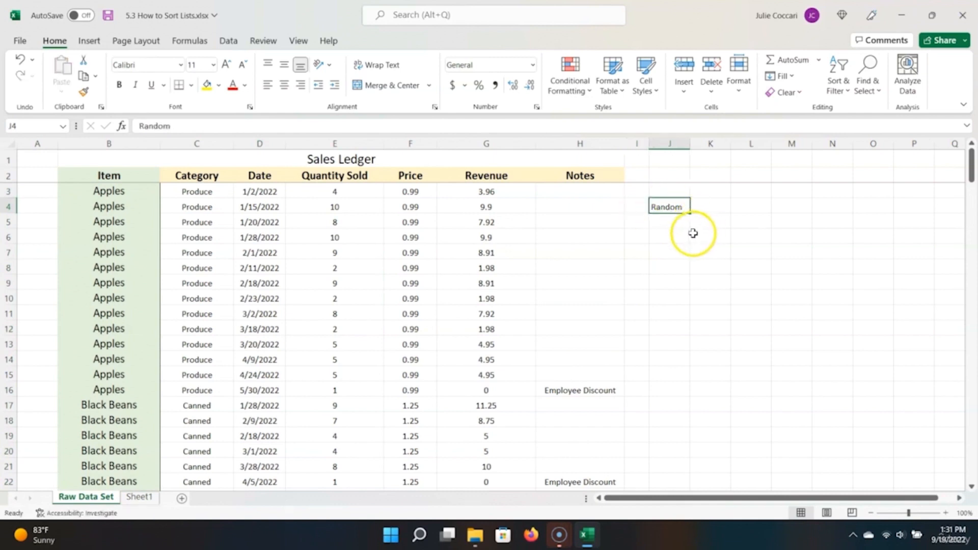
Step: Sort the Sales Ledger by Date from oldest to newest and delete the text "Random" from cell J4
right_click(266, 193)
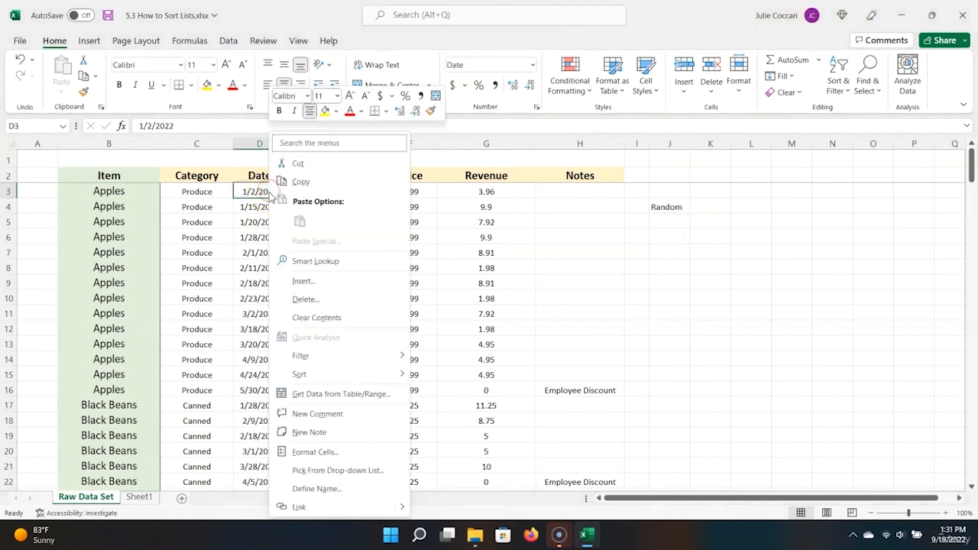
mouse_move(374, 373)
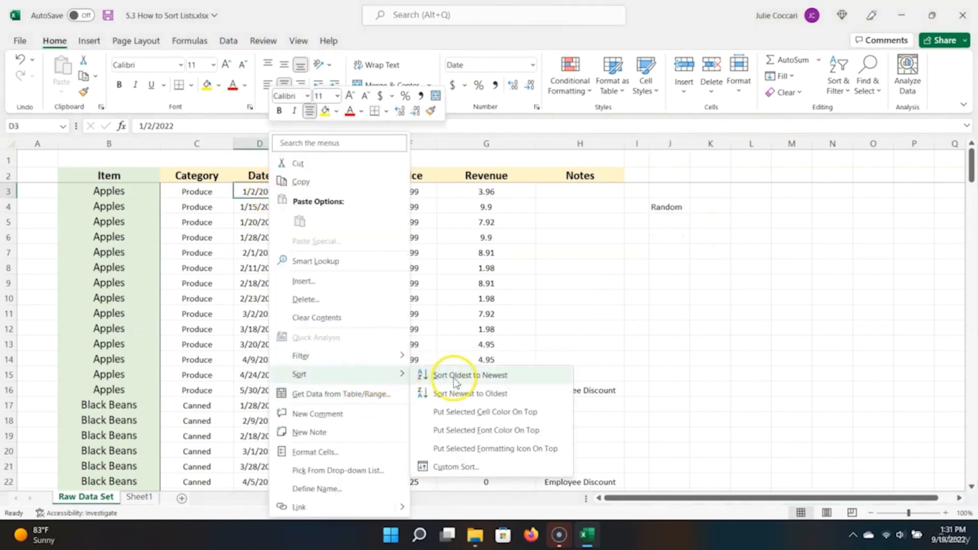
left_click(454, 378)
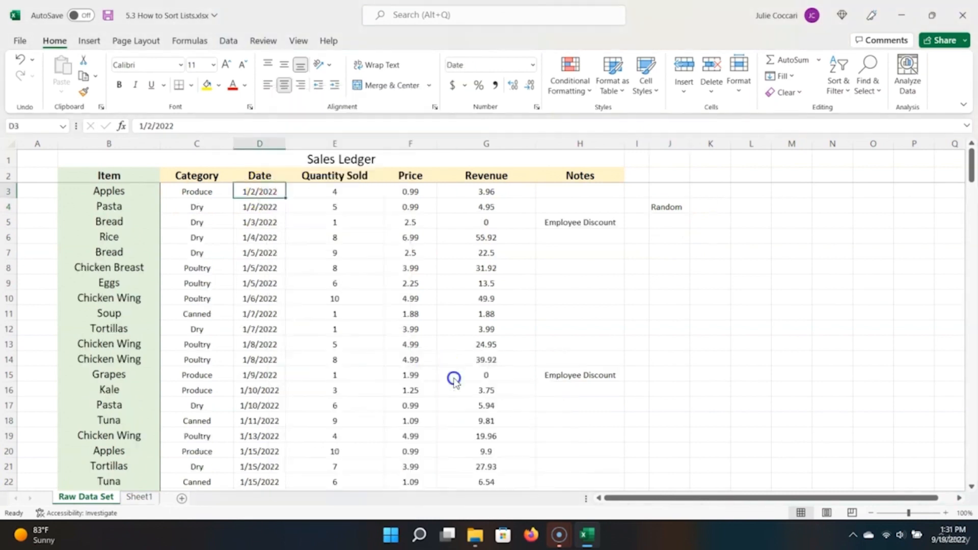
left_click(675, 208)
key("Delete")
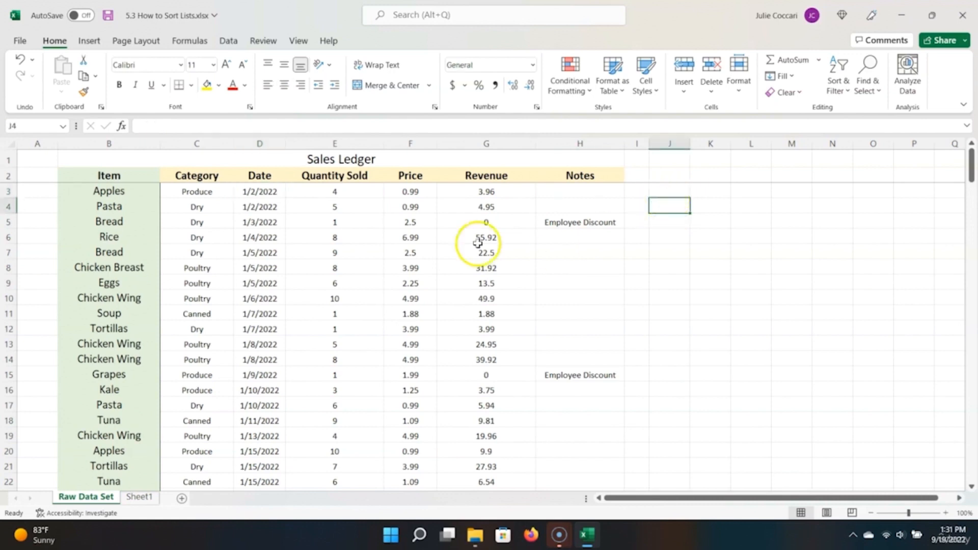
Step: Add filters to the Sales Ledger's header row, Item through Notes, and look at the Item column's sort and filter options
left_click(116, 174)
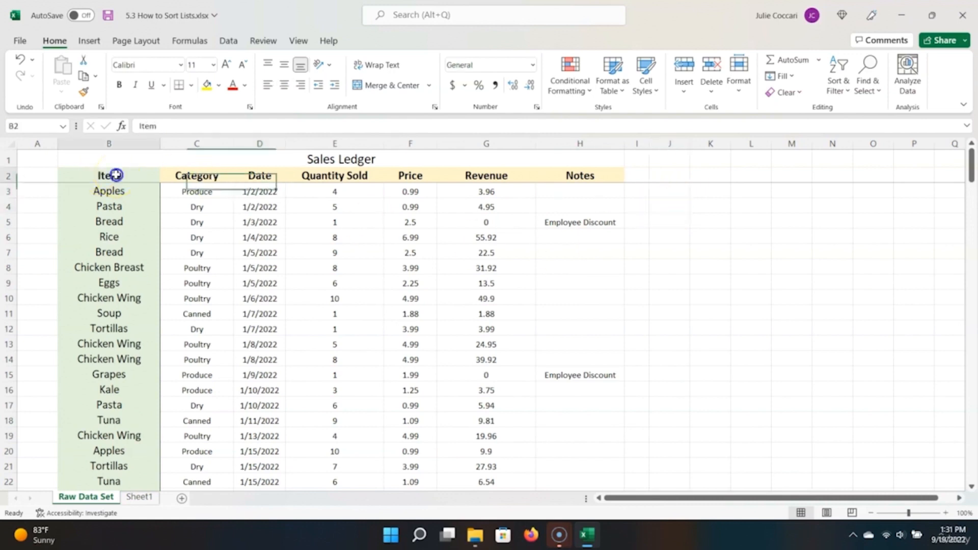
left_click(572, 175, "shift")
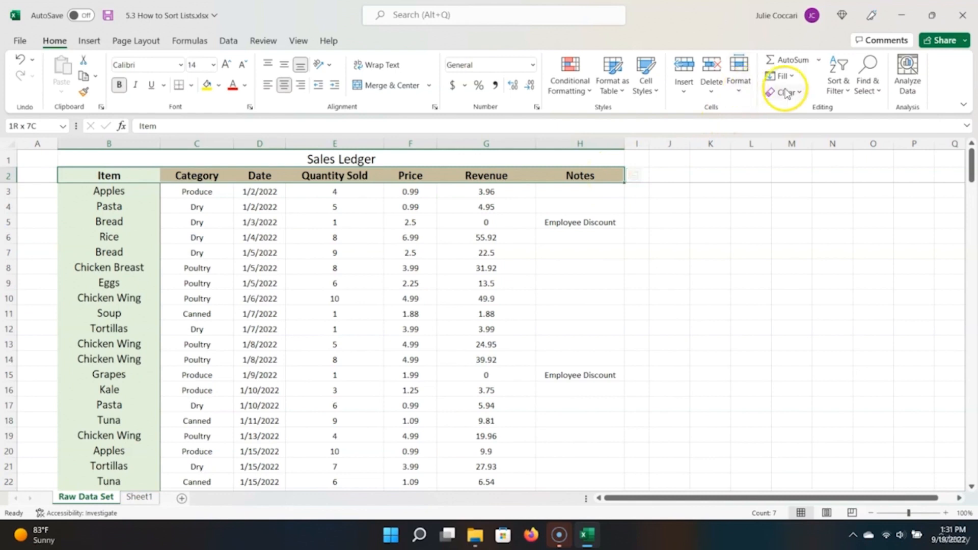
left_click(828, 94)
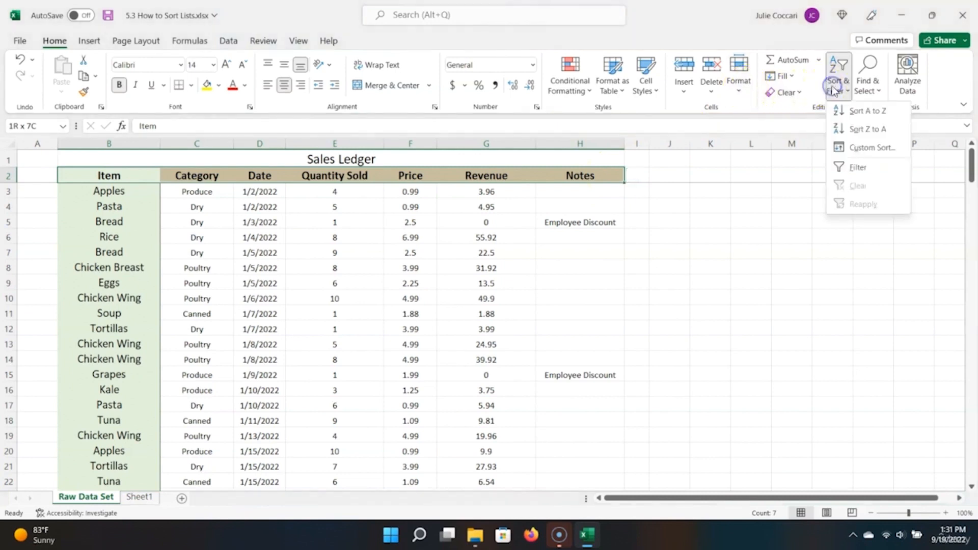
left_click(856, 167)
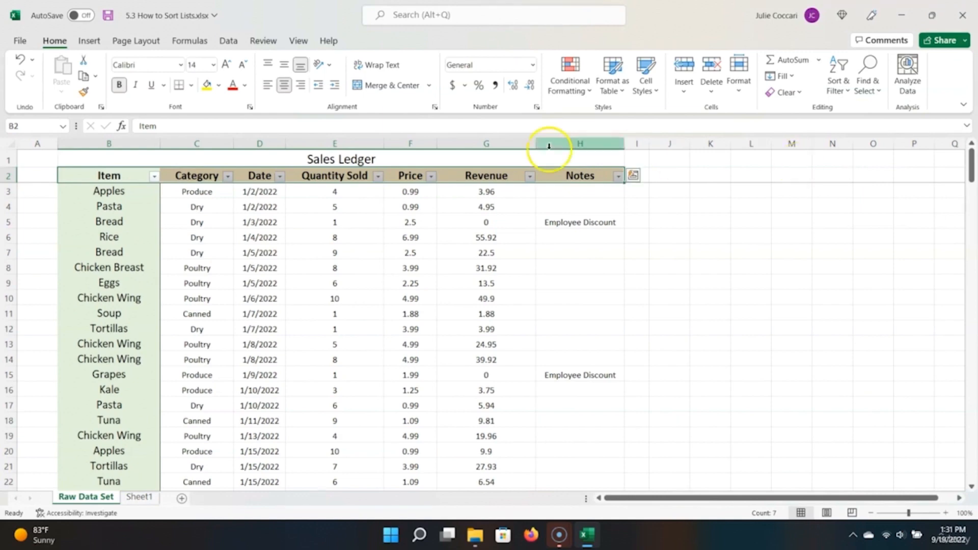
left_click(397, 222)
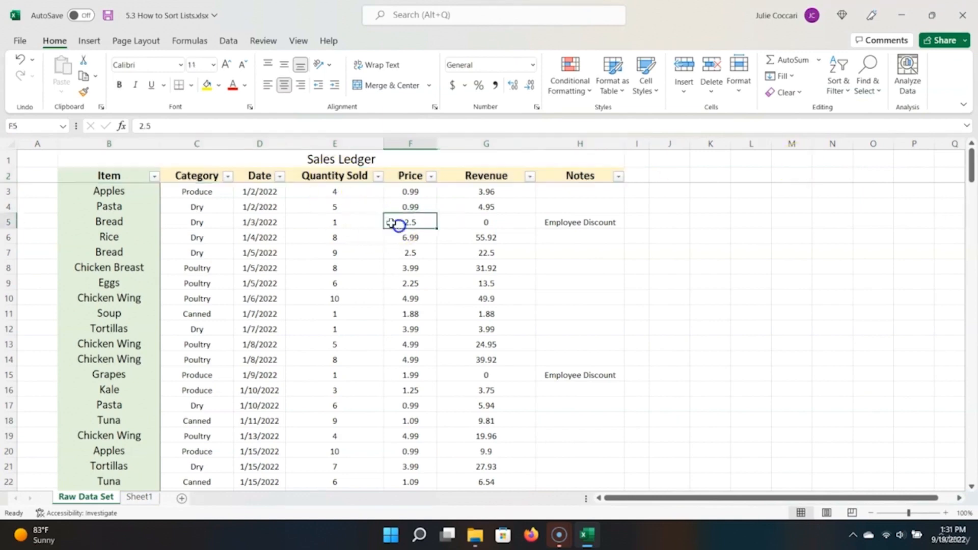
left_click(154, 176)
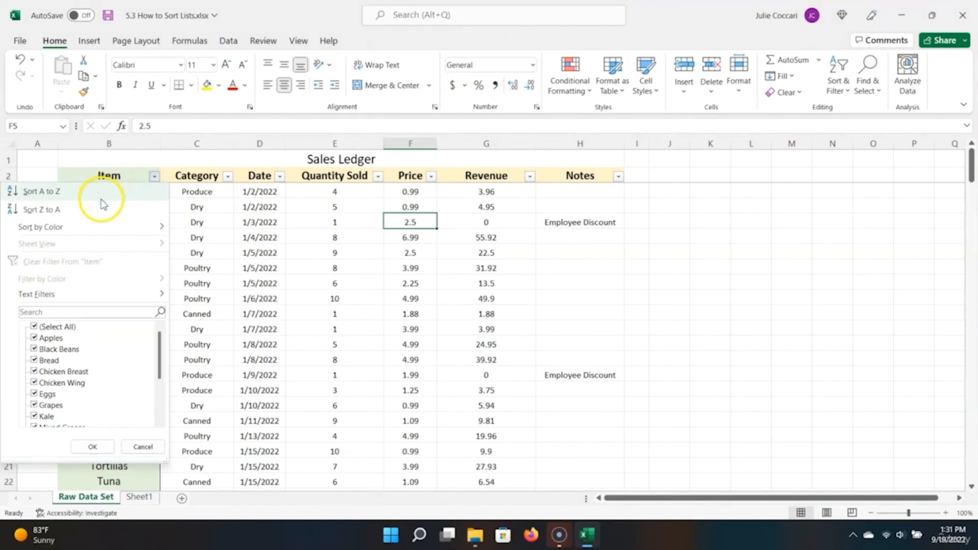
left_click(233, 184)
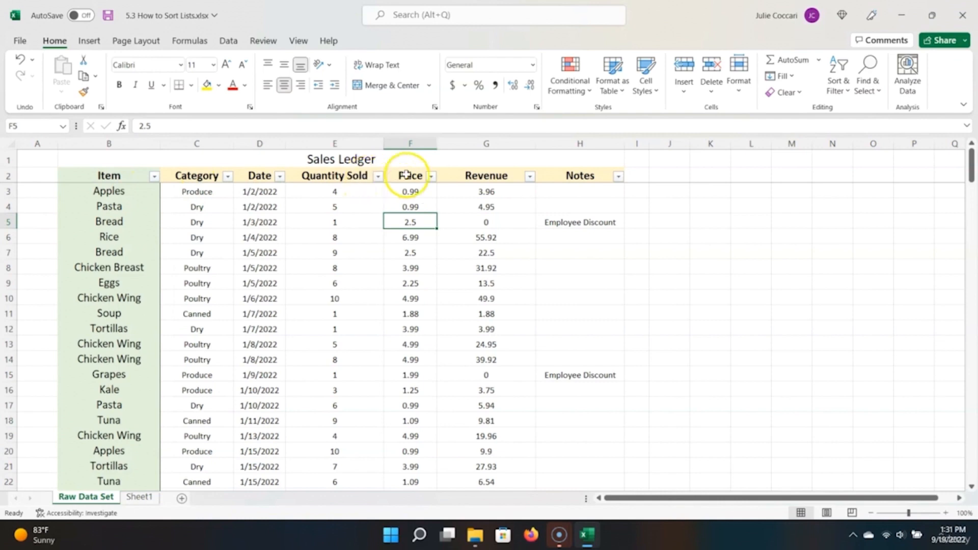
Step: Enter the text "Random" in cell I4, directly beside the filtered ledger's Notes column
left_click(119, 179)
left_click(638, 206)
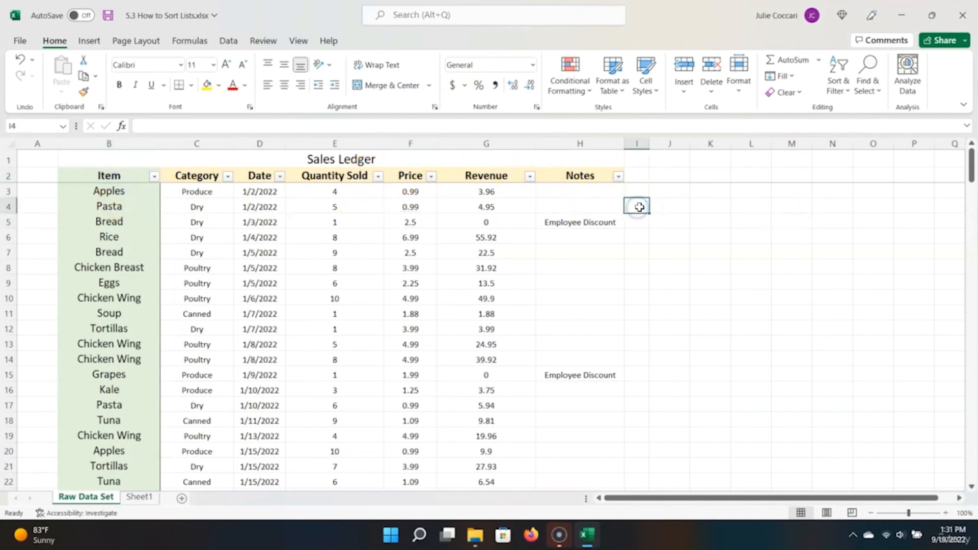
type("Rendom")
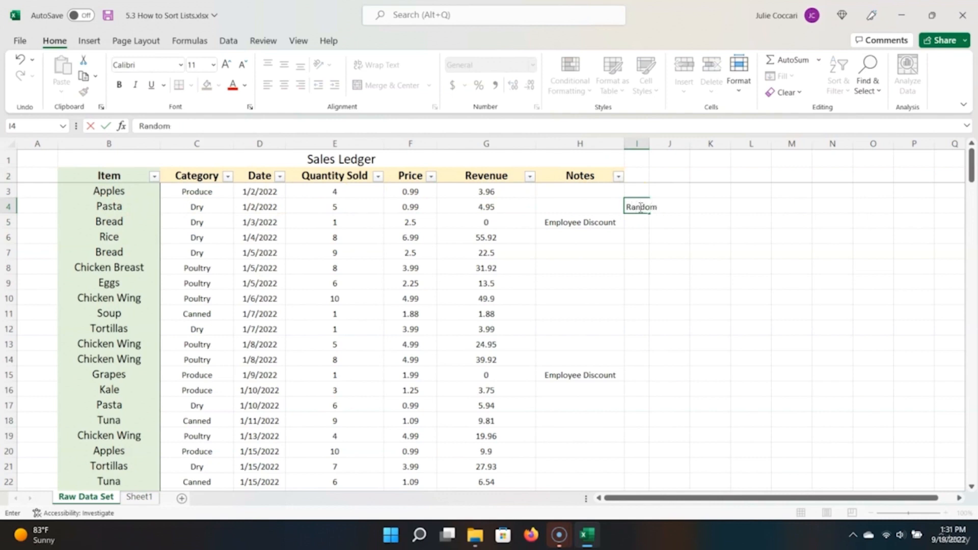
left_click(585, 206)
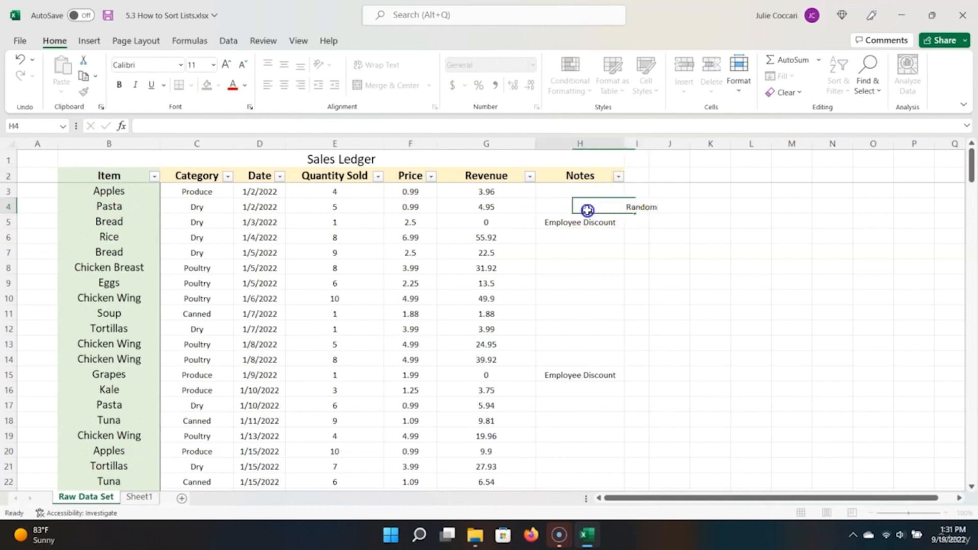
Step: Sort the ledger by Item from A to Z using the header filter, and delete the text "Random" from cell I4
left_click(154, 177)
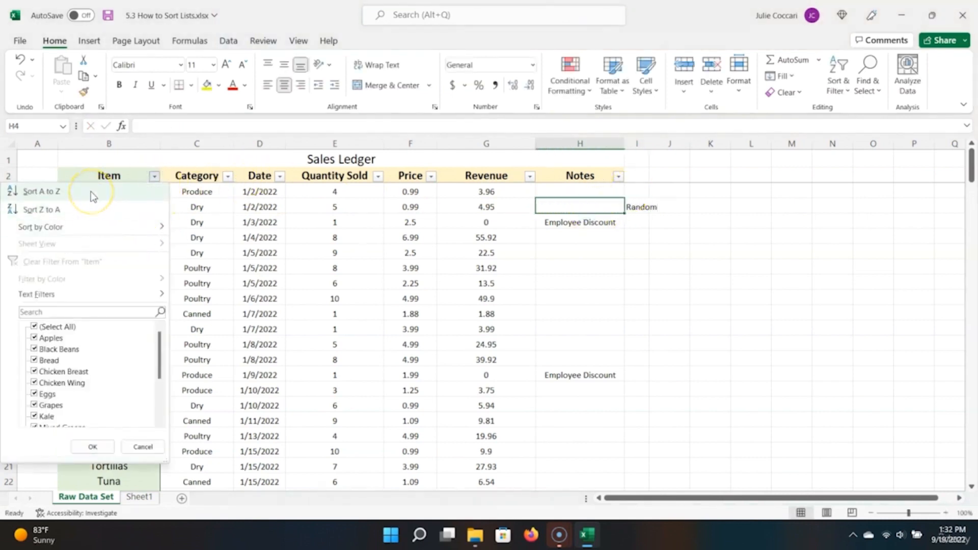
left_click(90, 191)
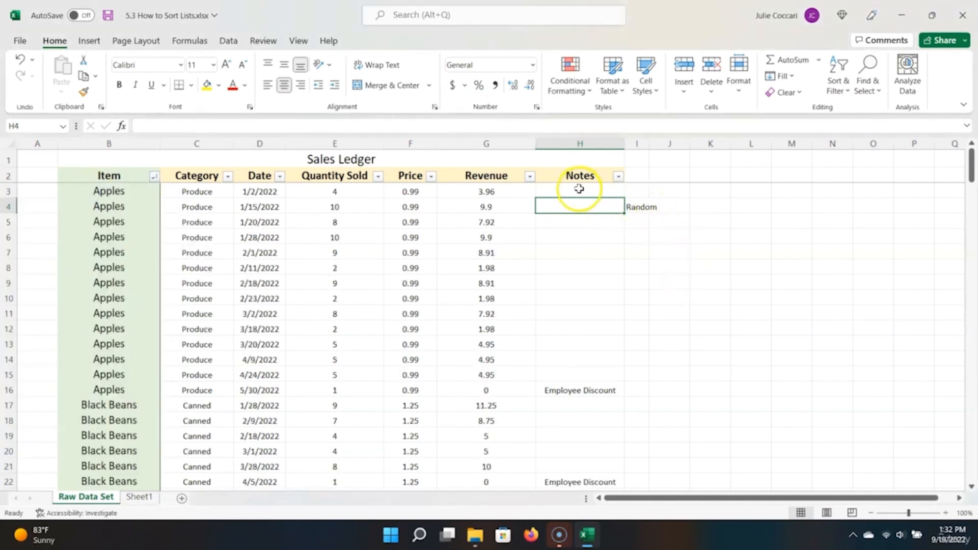
left_click(636, 208)
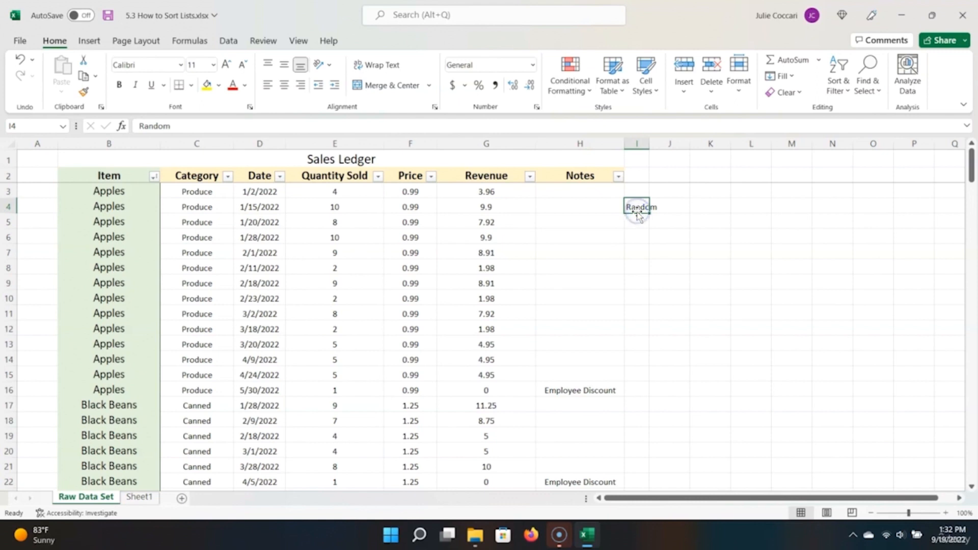
key("Delete")
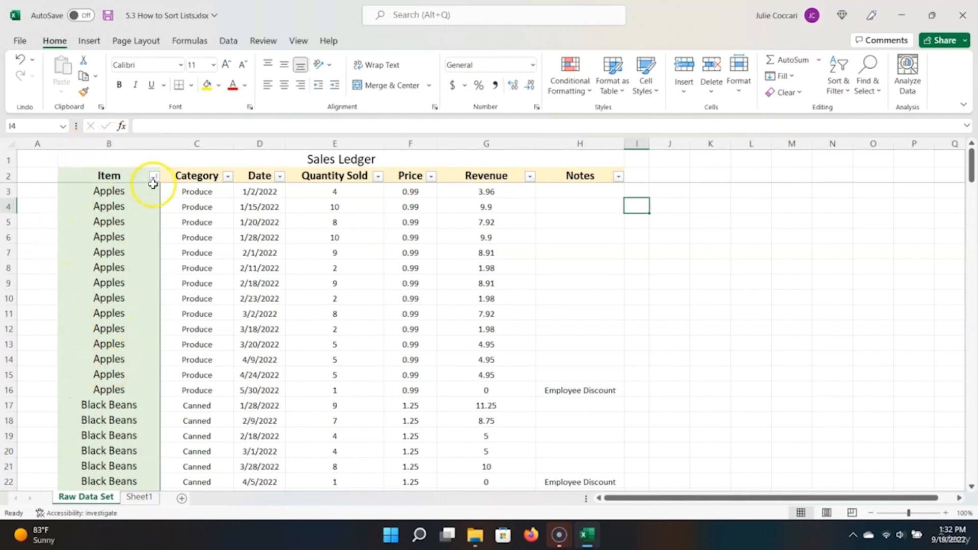
Step: Sort the Sales Ledger by the Category column from A to Z and look through the sorted records
left_click(227, 175)
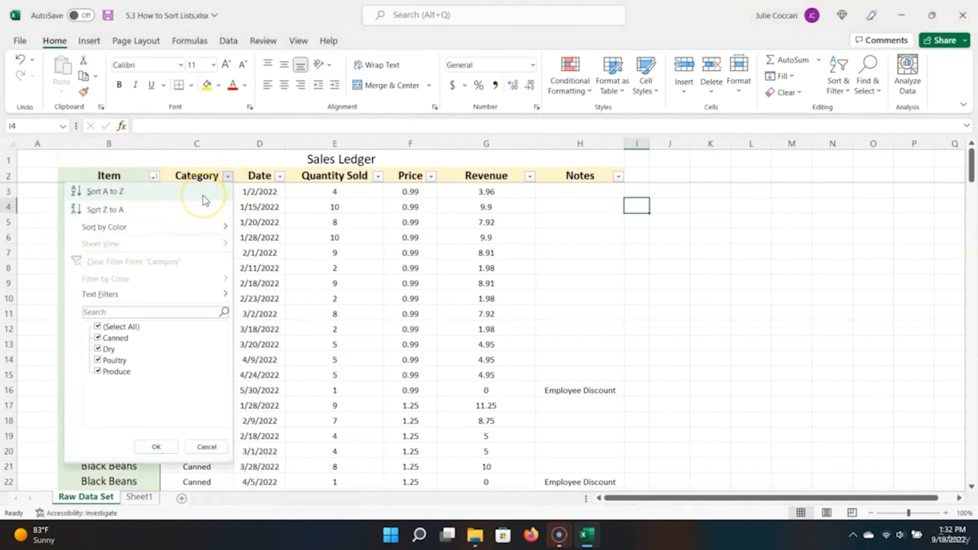
left_click(203, 194)
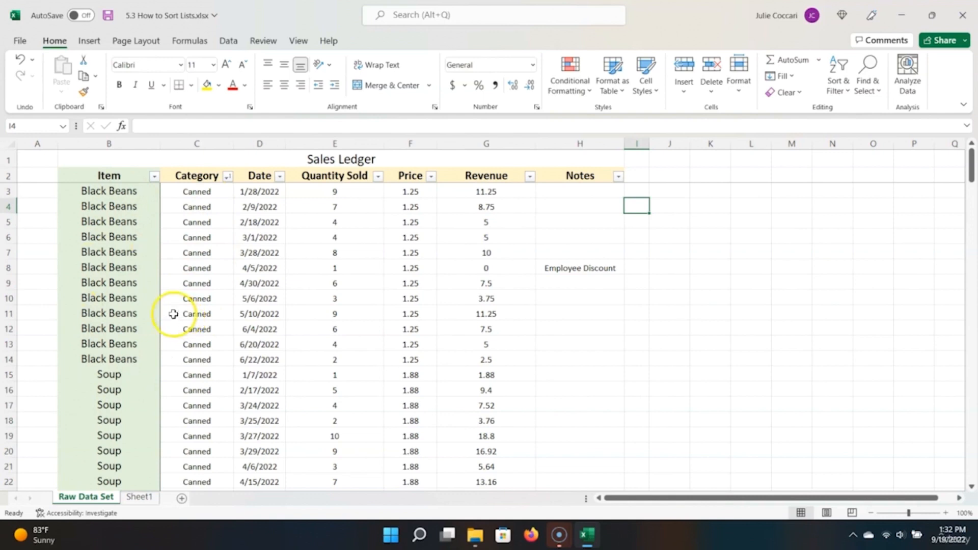
scroll(135, 278, "down", 2)
scroll(152, 295, "down", 3)
scroll(191, 306, "up", 5)
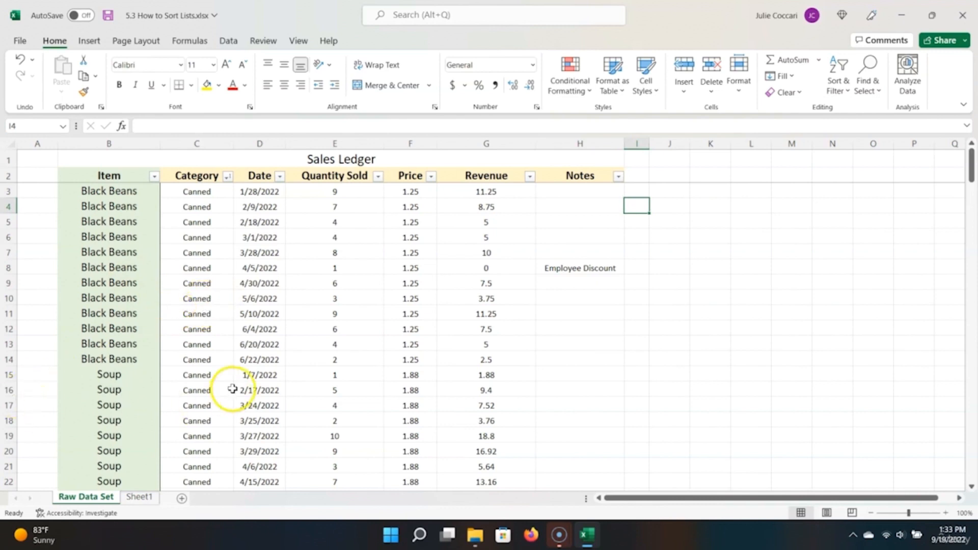
Step: Fill the Date cells D4, D12 and D21 with yellow
left_click(269, 206)
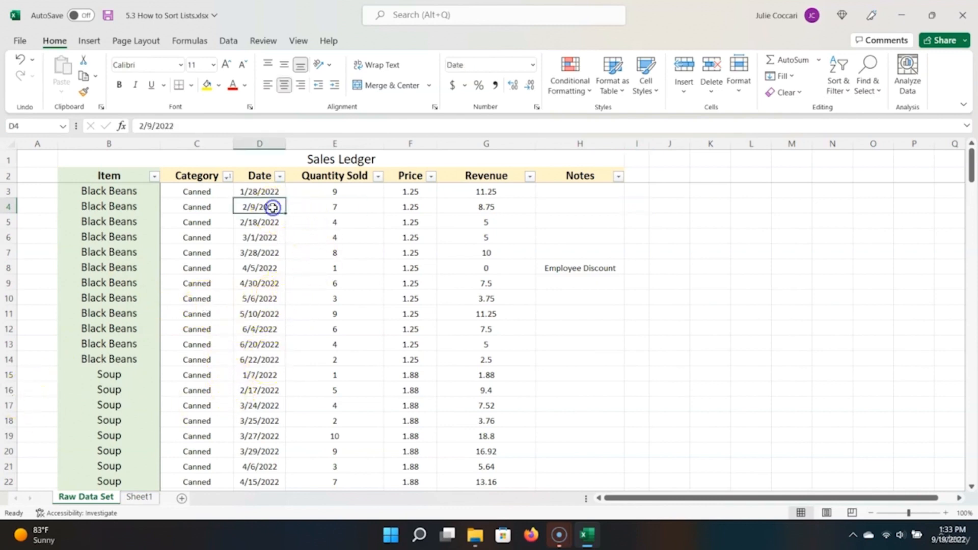
right_click(270, 206)
left_click(207, 85)
left_click(265, 327)
left_click(206, 85)
left_click(261, 467)
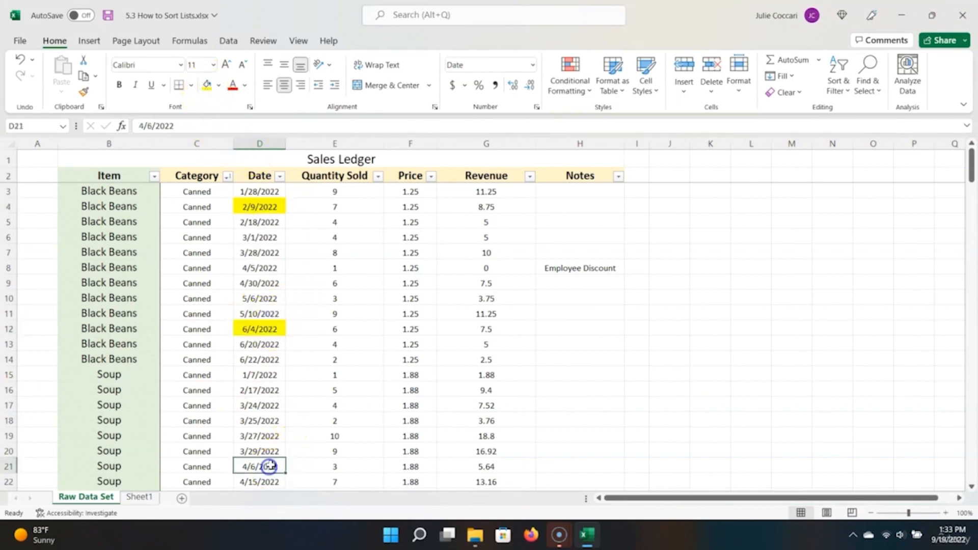
Step: Sort the Sales Ledger by cell color in the Date column, with the yellow cells on top
left_click(279, 175)
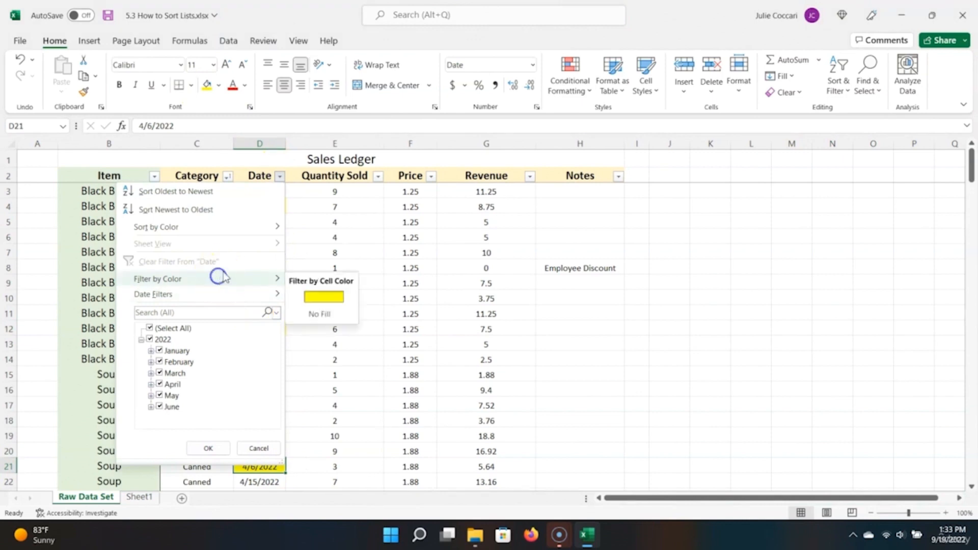
mouse_move(240, 225)
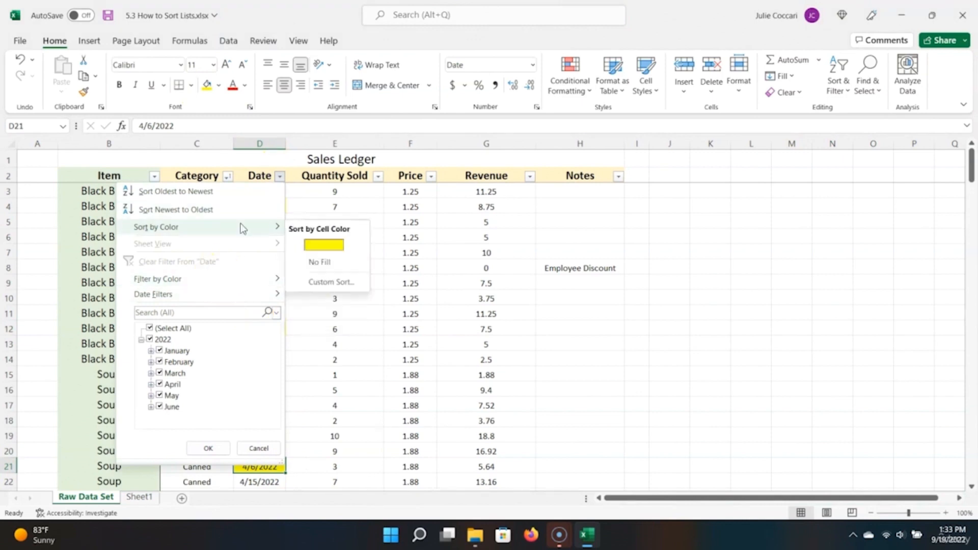
left_click(306, 245)
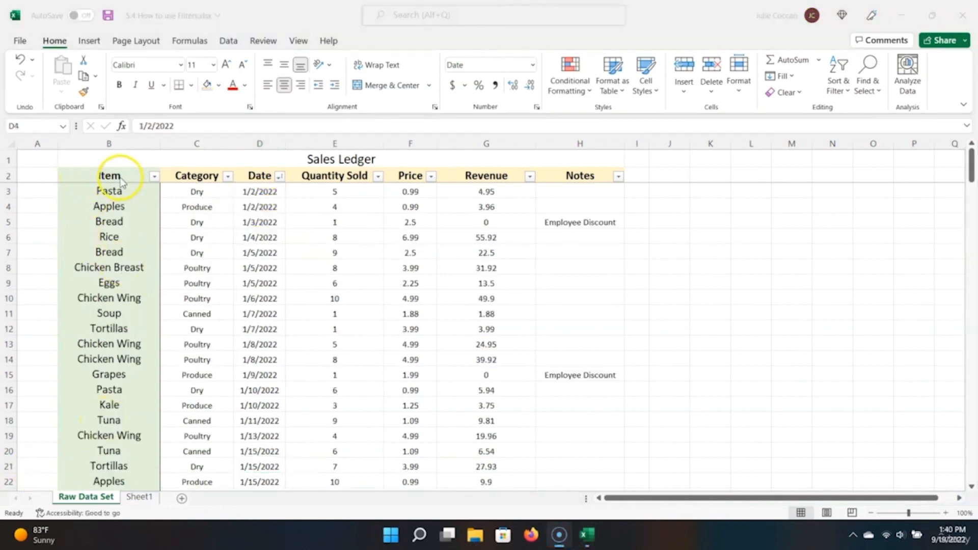
Step: Select the ledger's header cells B2 to H2 and review the available sorting and filtering commands without applying one
left_click(139, 177)
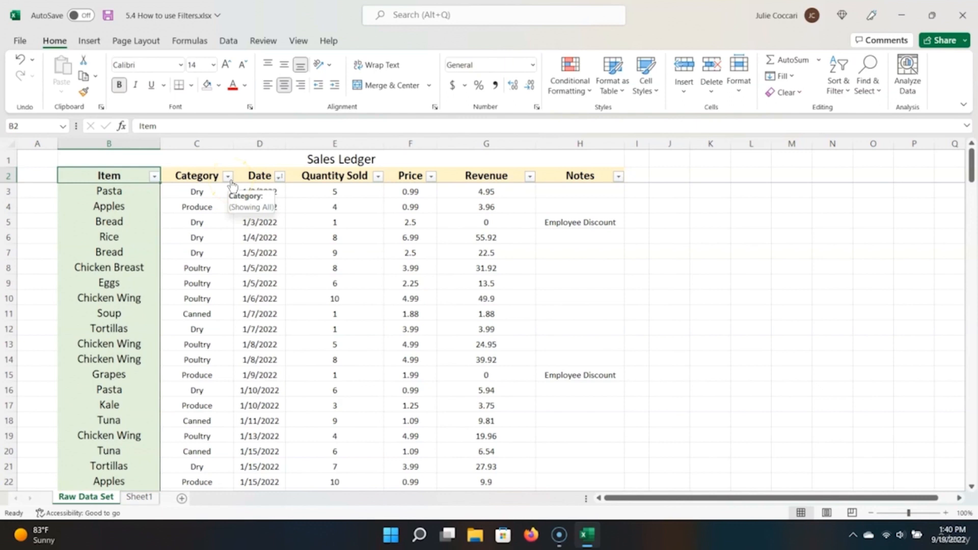
left_click(123, 173)
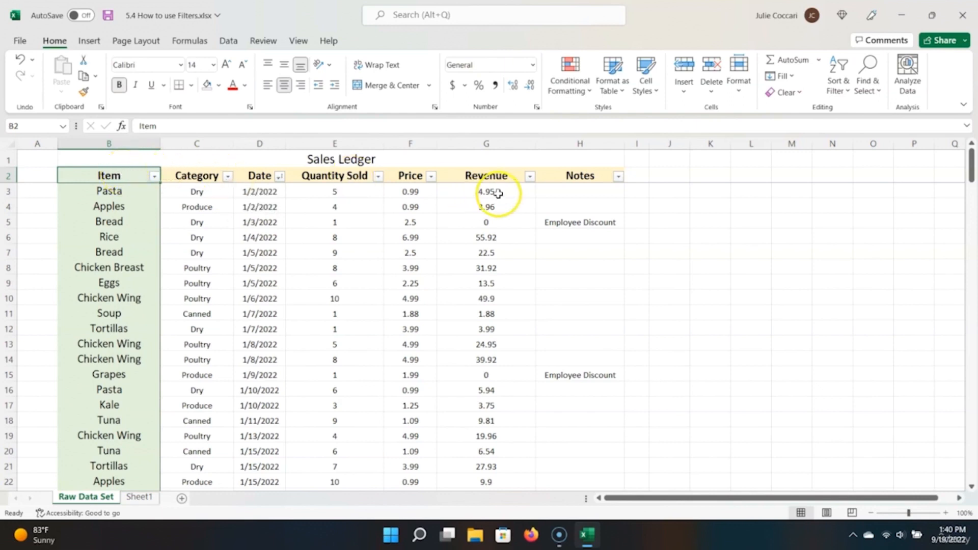
left_click(563, 176, "shift")
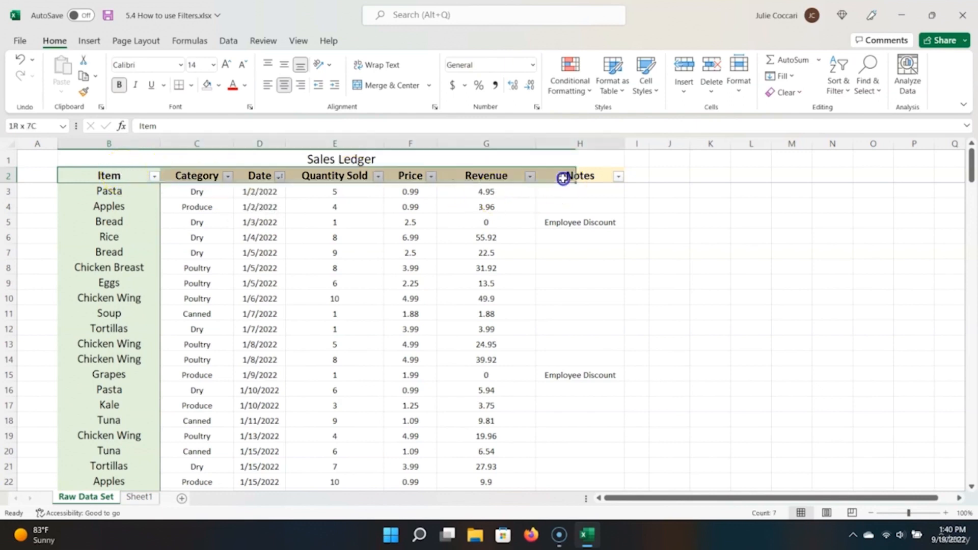
left_click(837, 81)
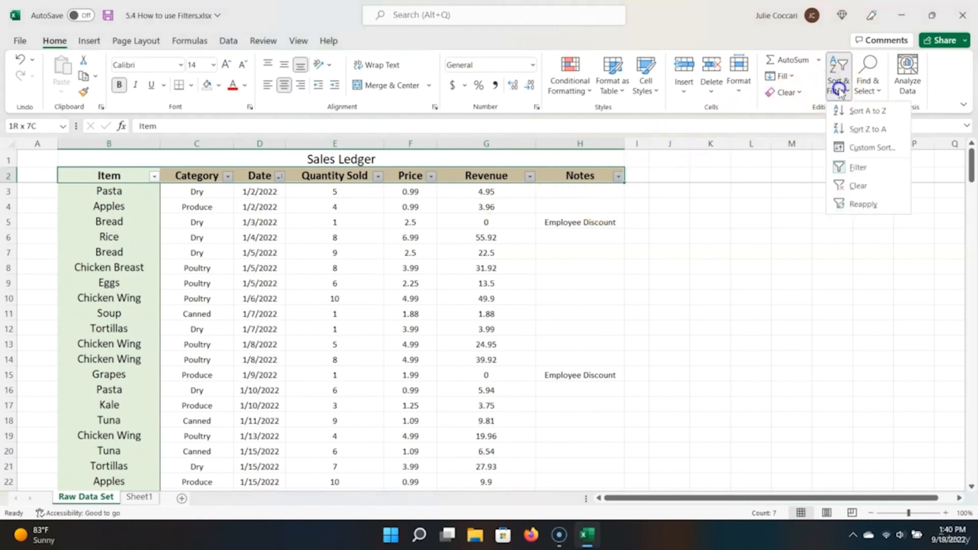
left_click(858, 168)
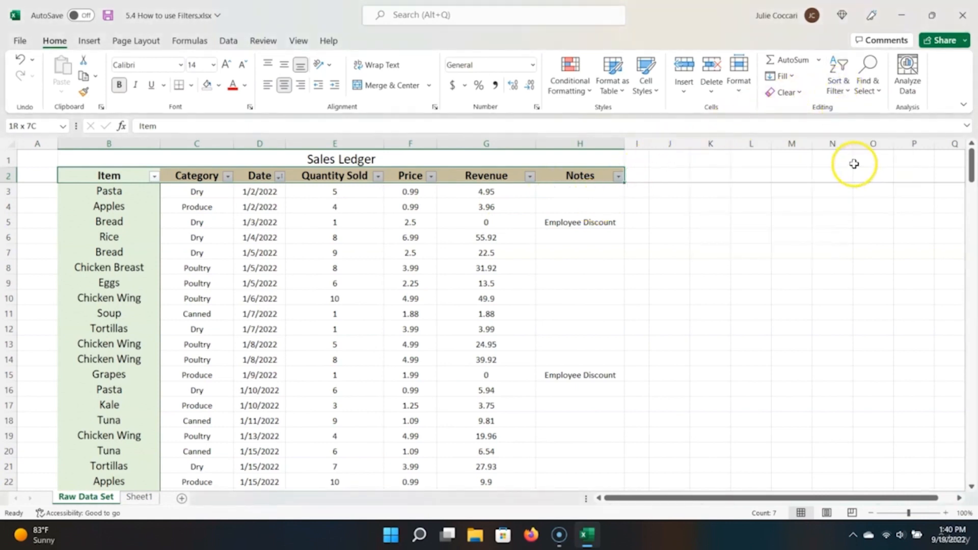
key("alt+h")
key("s")
key("s")
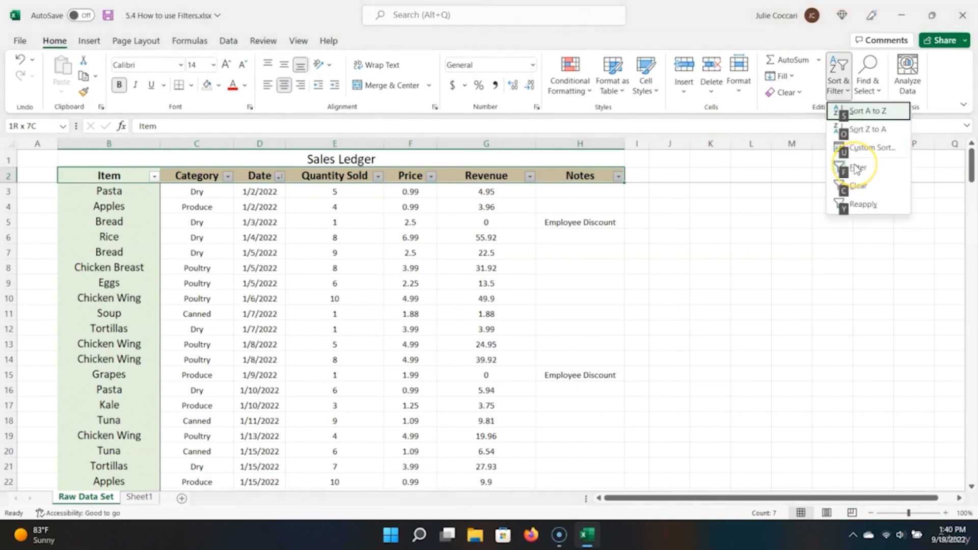
key("Escape")
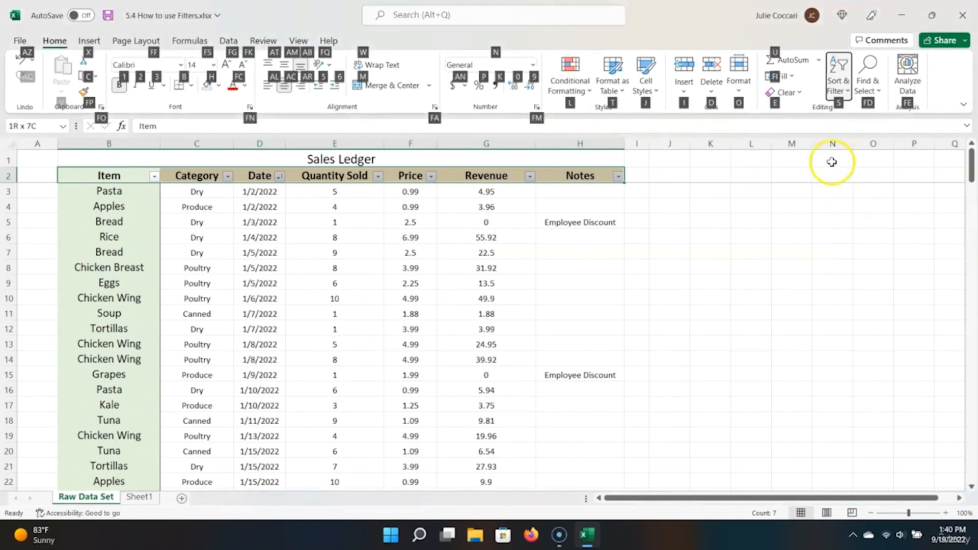
left_click(377, 204)
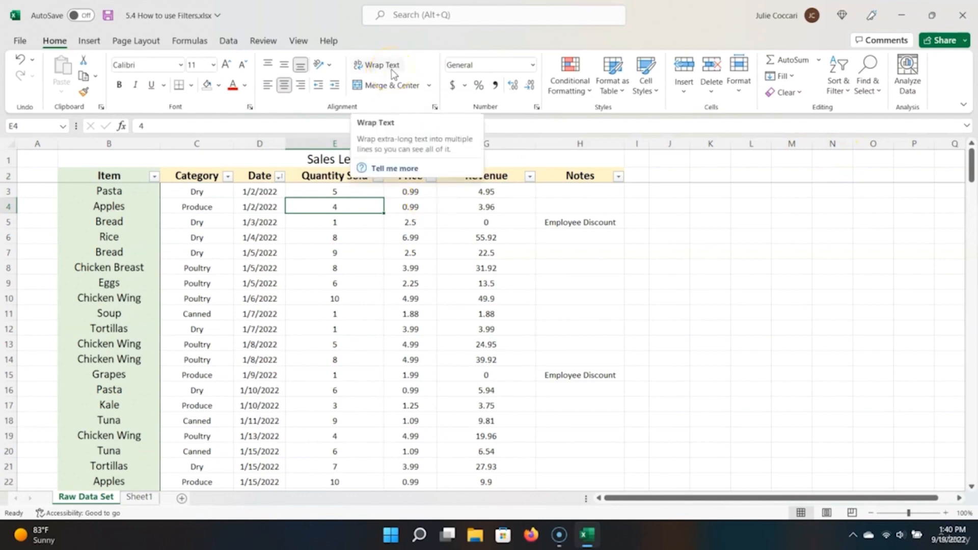
Step: Filter the Sales Ledger's Item column to show only Chicken Wing
left_click(224, 241)
left_click(154, 176)
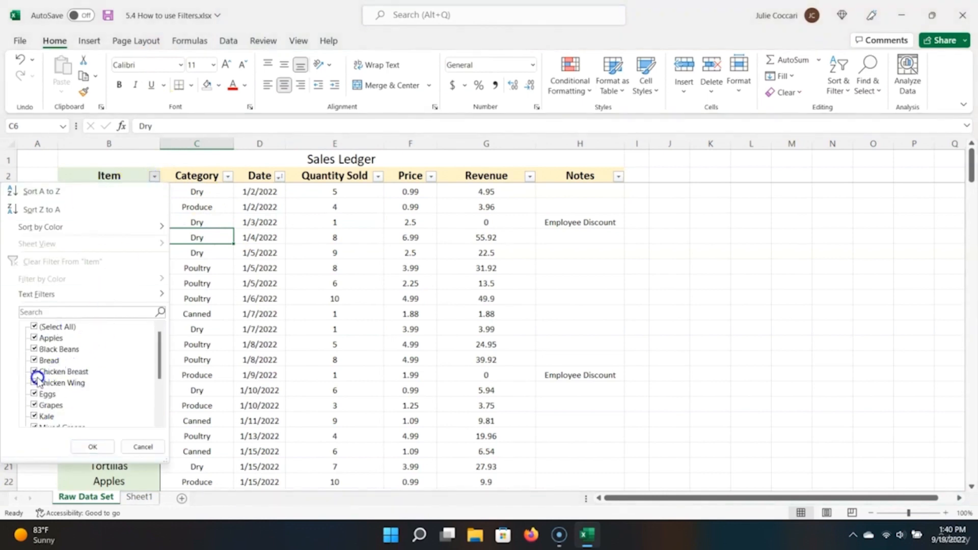
left_click(36, 327)
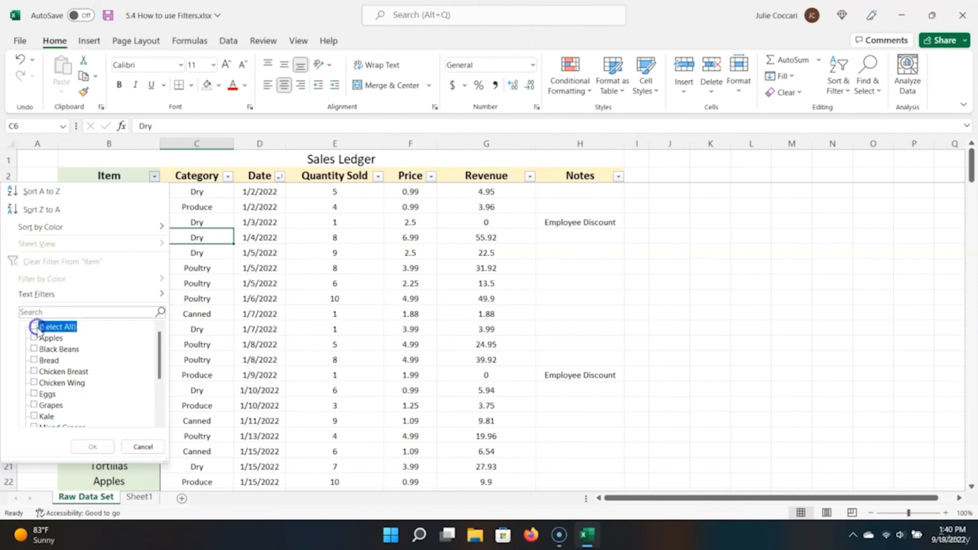
left_click(34, 383)
left_click(94, 449)
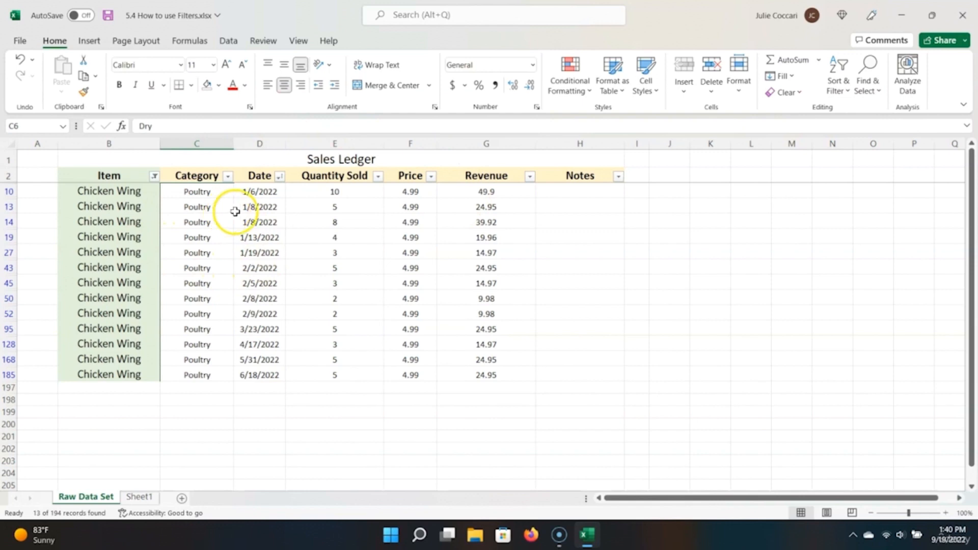
Step: Filter the Date column to show only February 2022 sales within the Chicken Wing records
left_click(279, 176)
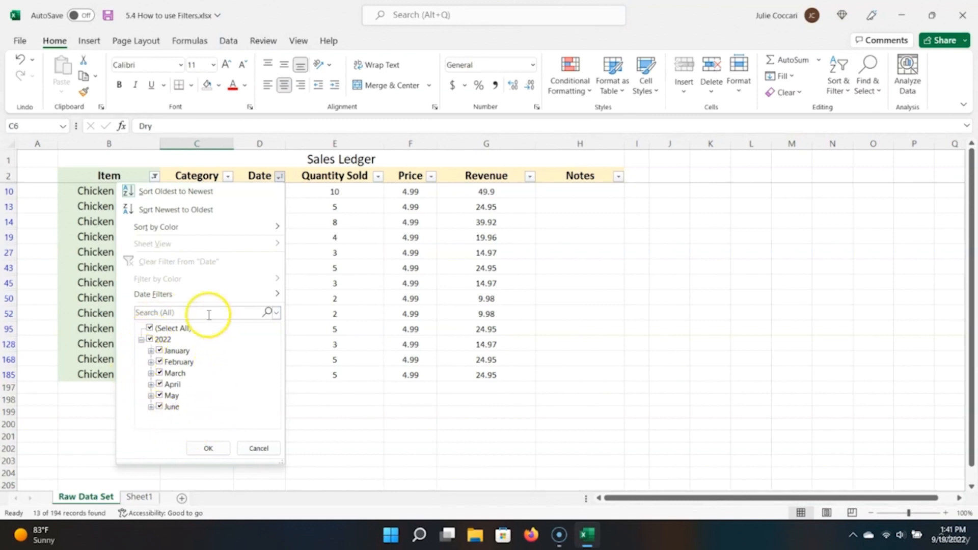
left_click(154, 330)
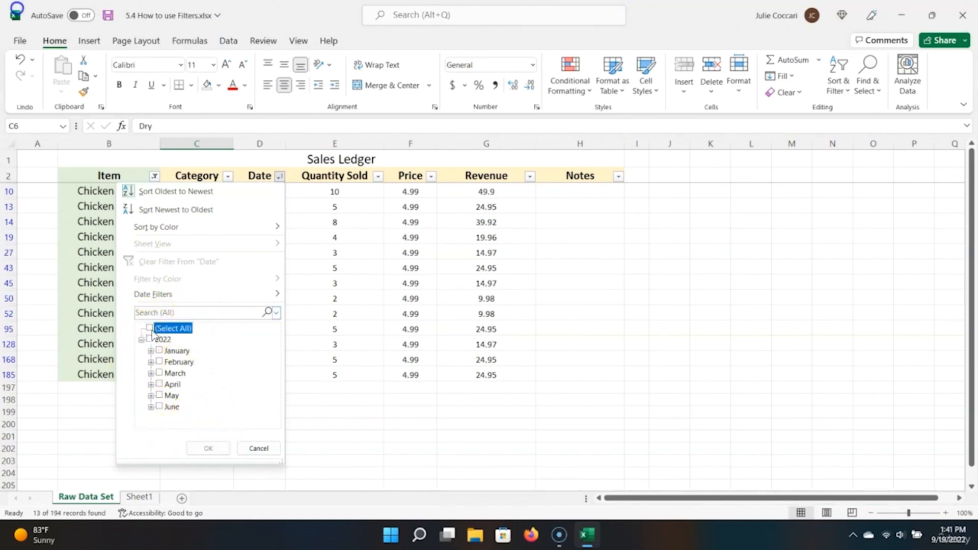
left_click(159, 362)
left_click(207, 450)
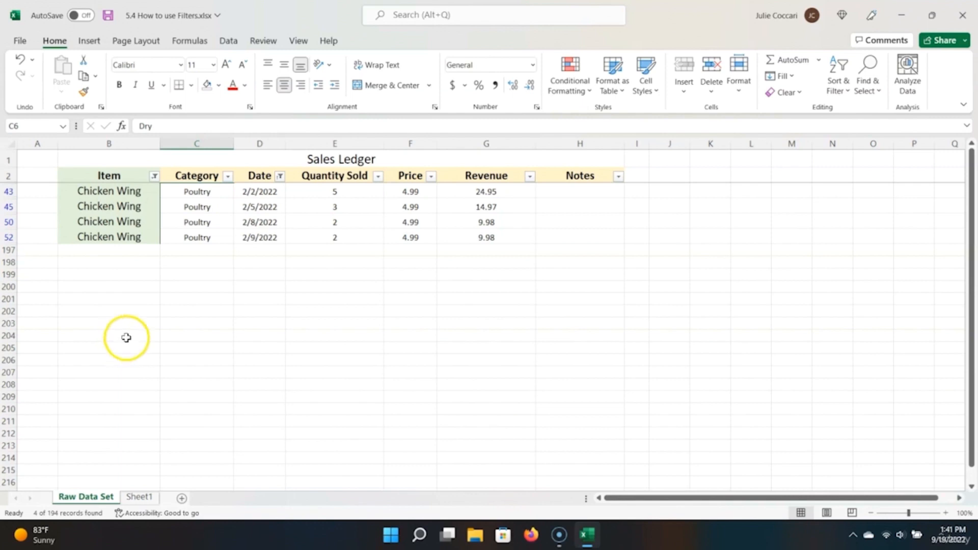
Step: Clear the filters from the Date and Item columns
left_click(280, 176)
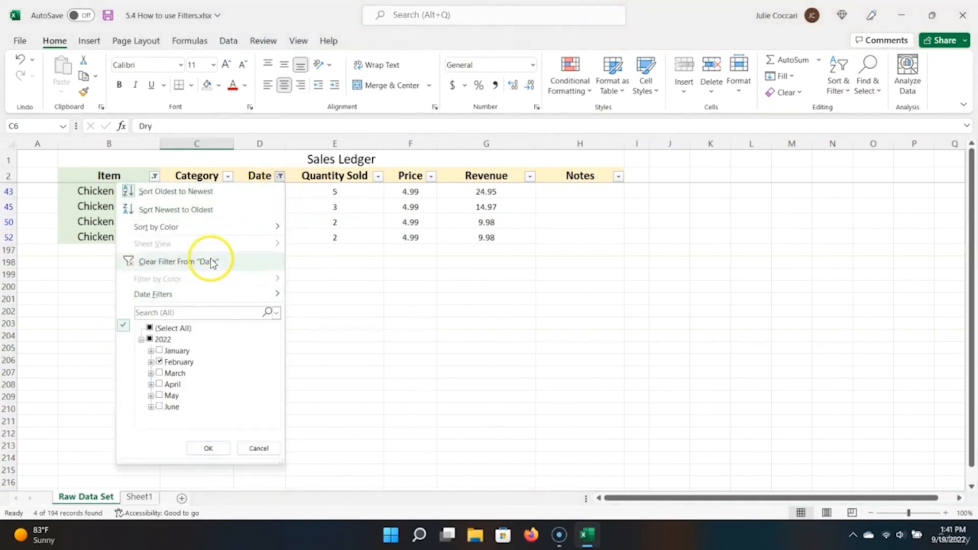
left_click(211, 262)
left_click(155, 176)
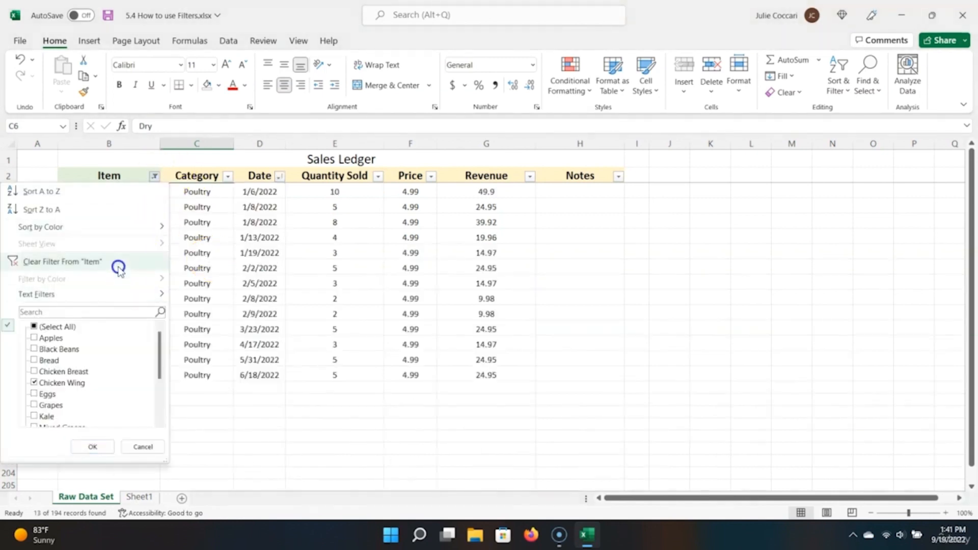
left_click(118, 267)
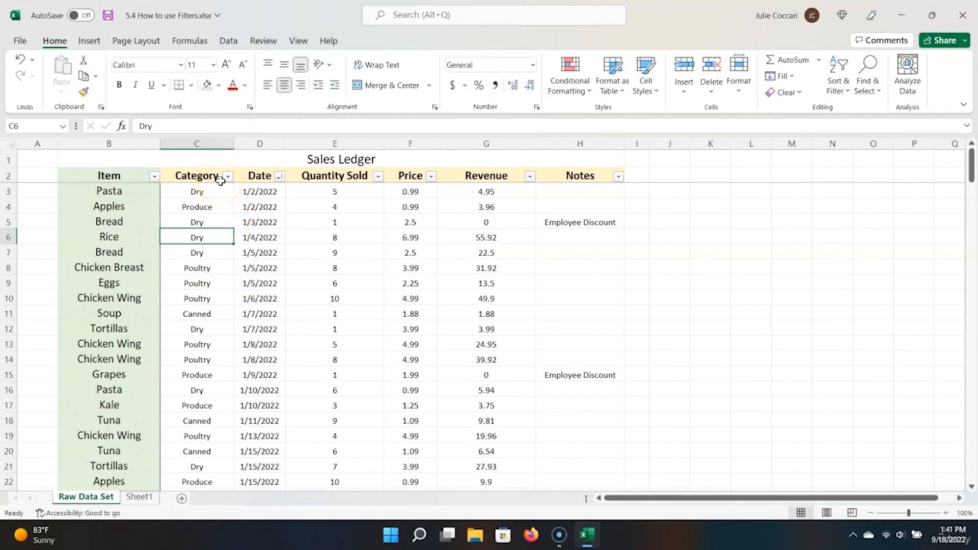
Step: Filter the Item column to show only Chicken Breast and Chicken Wing
left_click(155, 176)
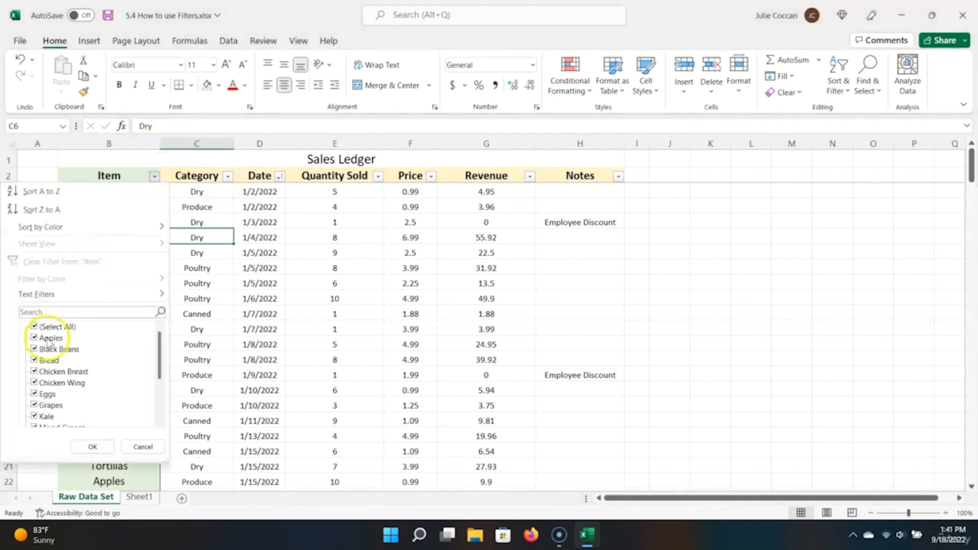
left_click(38, 326)
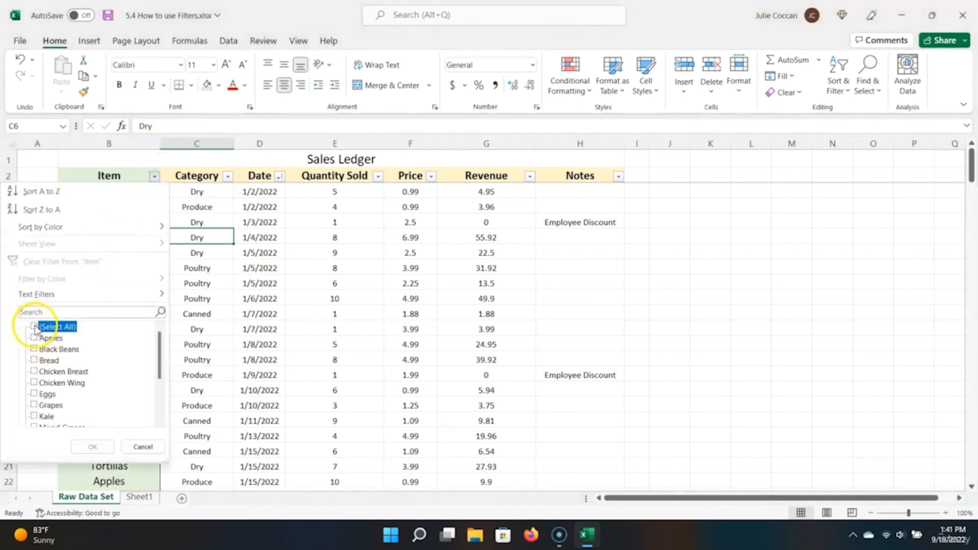
left_click(33, 371)
left_click(36, 383)
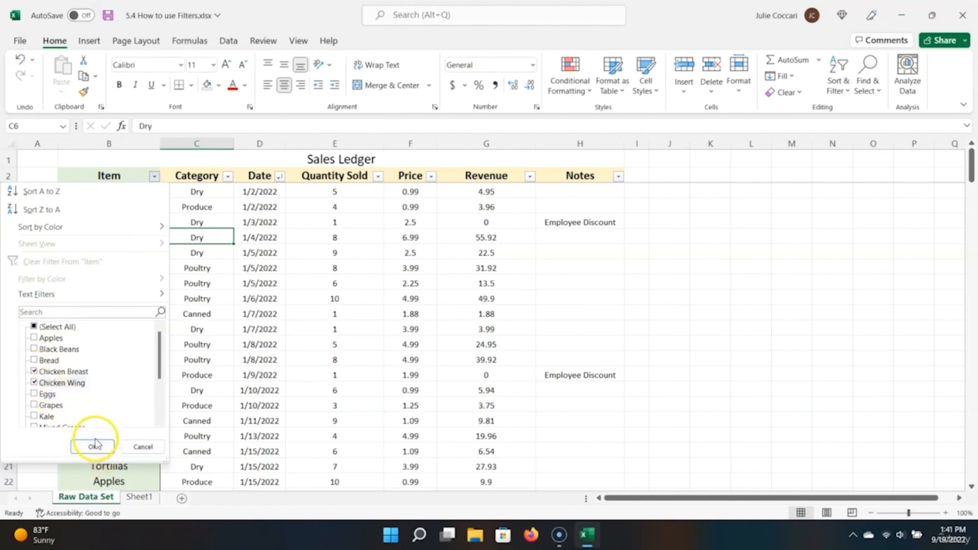
left_click(95, 446)
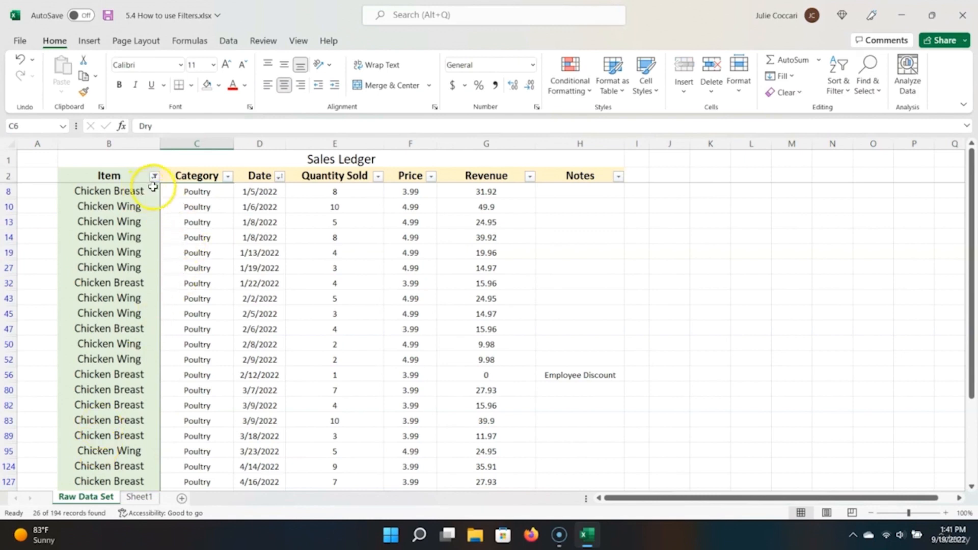
Step: Check the conditions of the Item column's filter and clear that filter
mouse_move(158, 181)
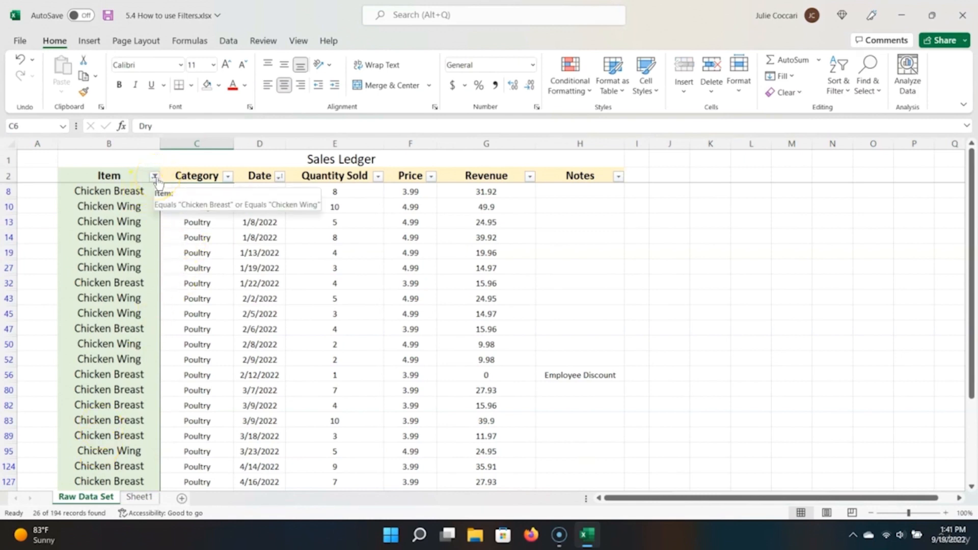
left_click(157, 178)
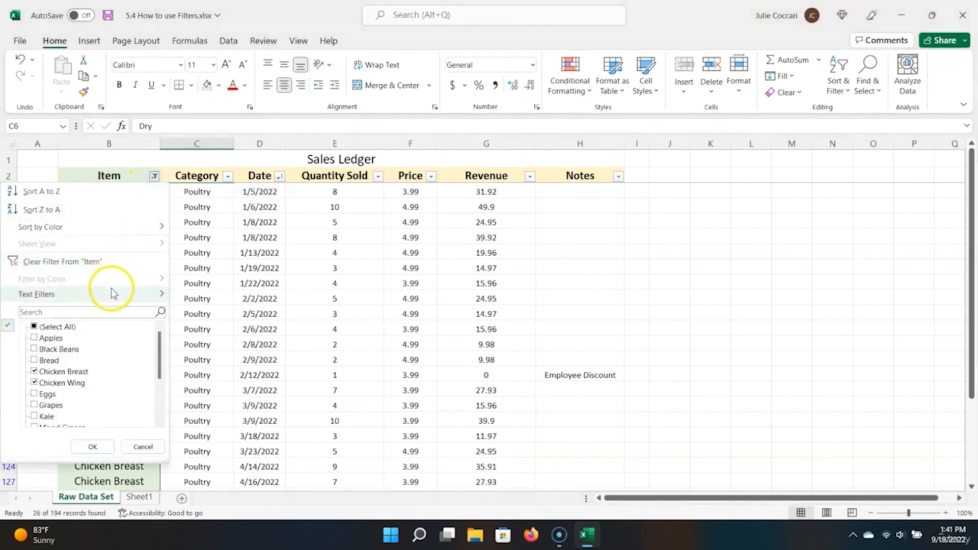
left_click(61, 260)
Step: Apply a text filter to the Item column for entries that contain "chicken"
left_click(154, 175)
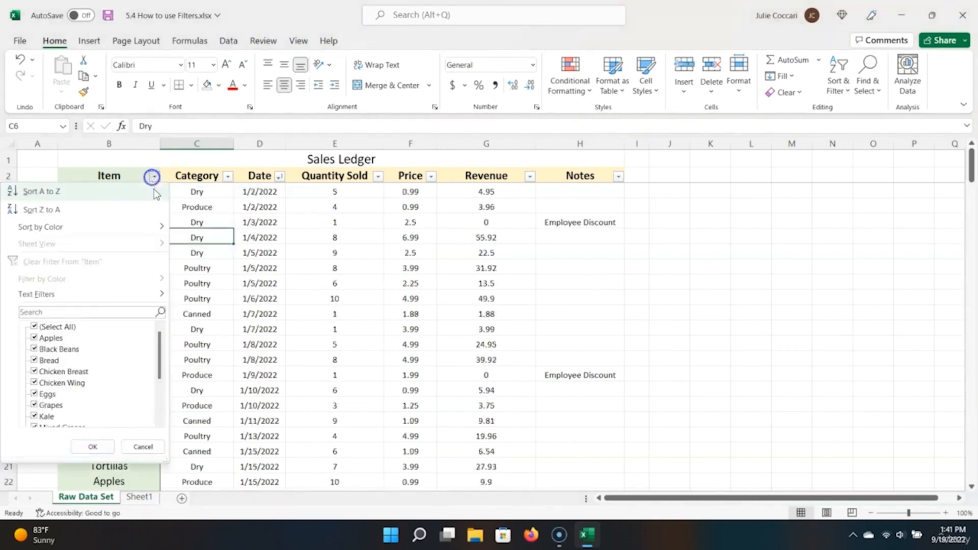
mouse_move(118, 296)
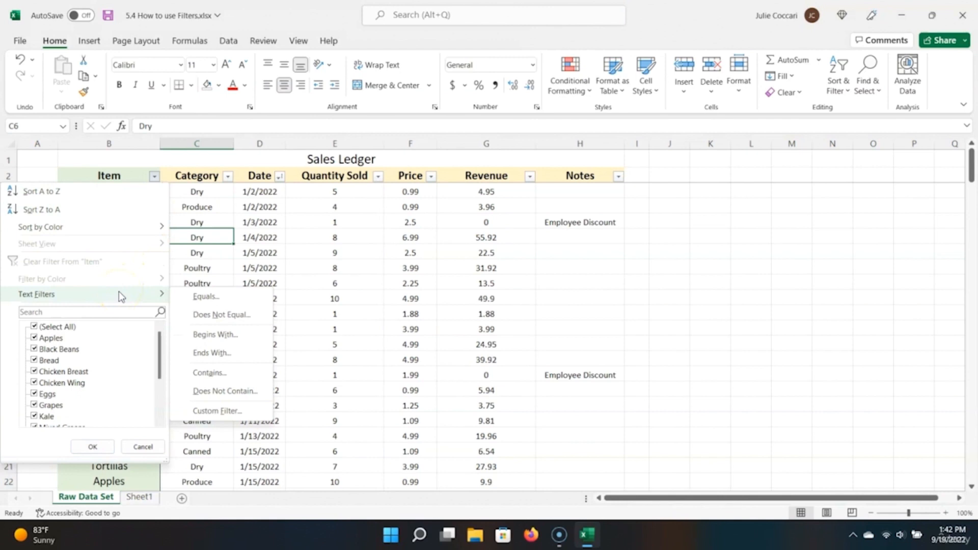
left_click(210, 373)
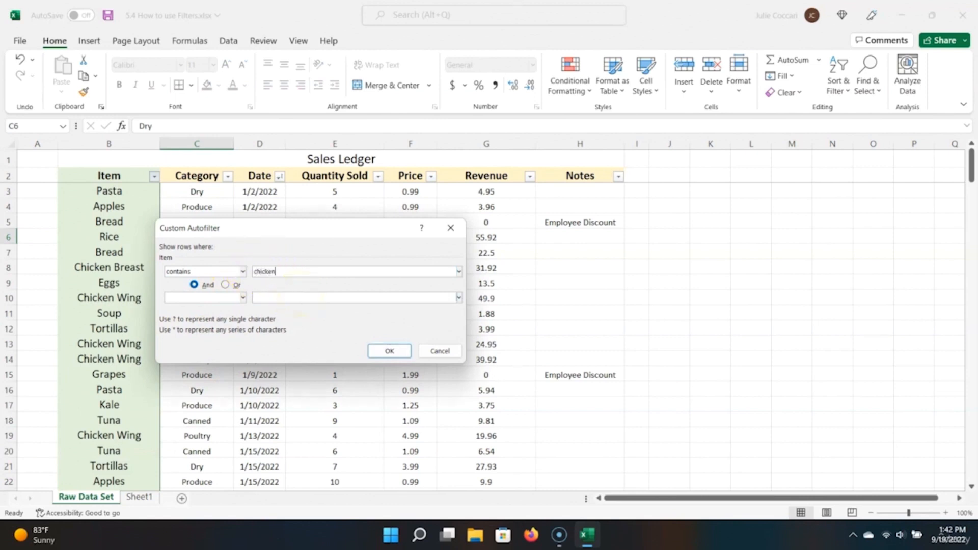
key("Return")
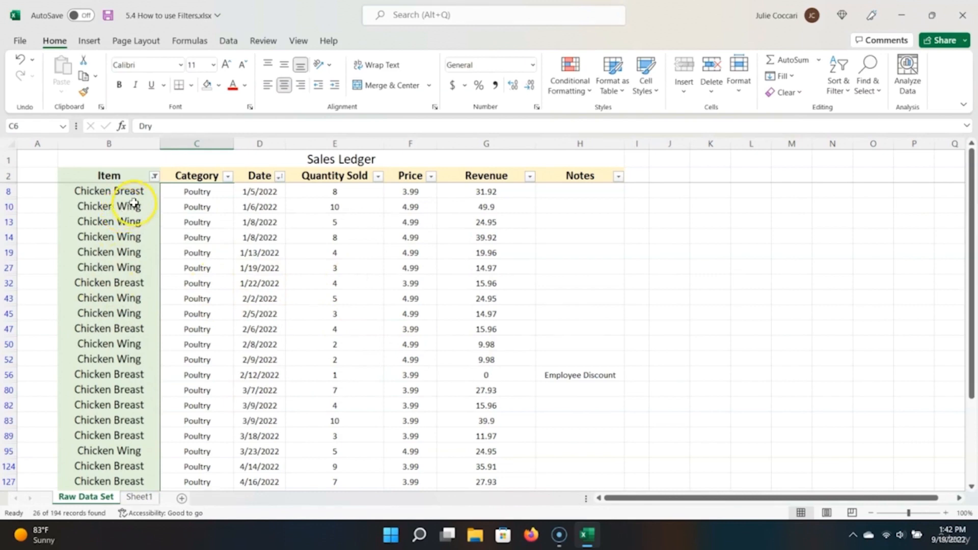
Step: Extend the Item column's "contains chicken" filter with an Or condition for entries that equal "Soup"
left_click(154, 176)
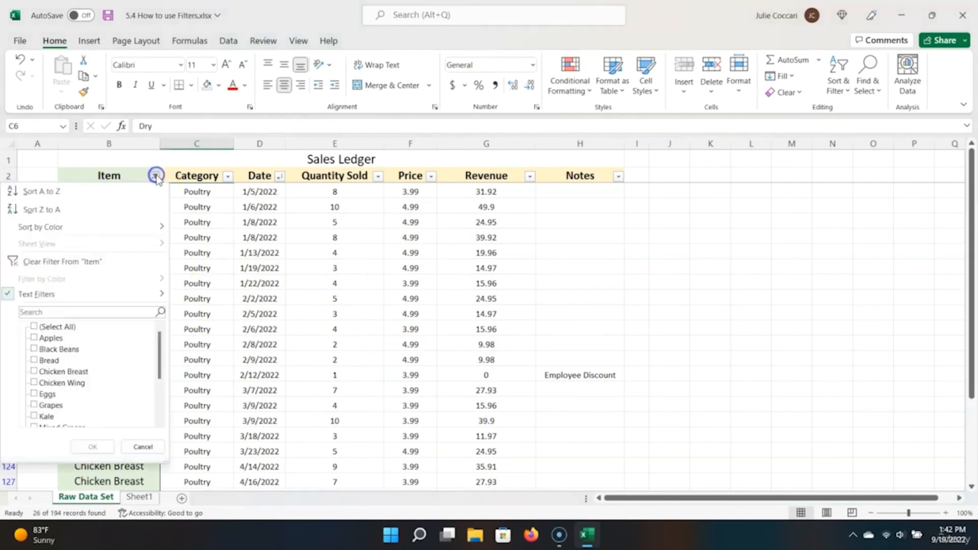
mouse_move(124, 299)
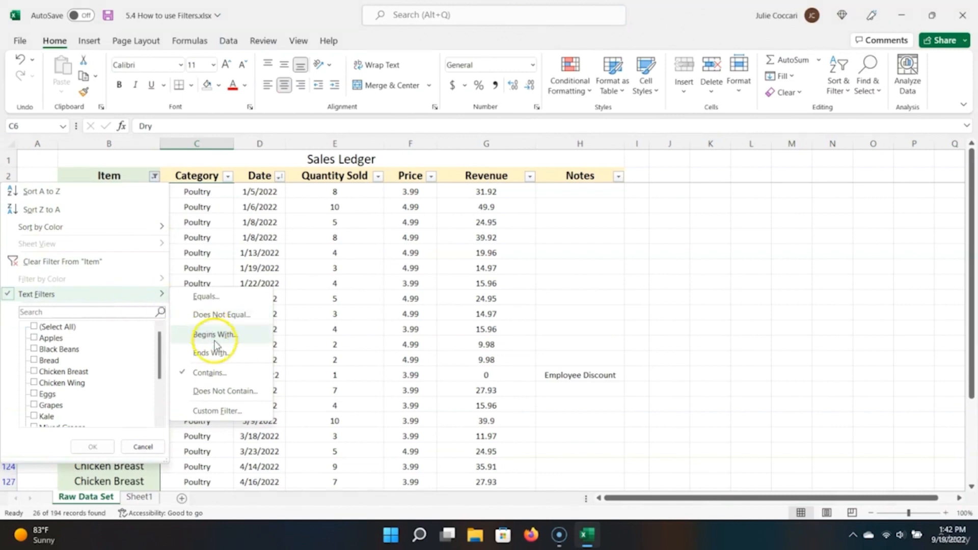
left_click(225, 372)
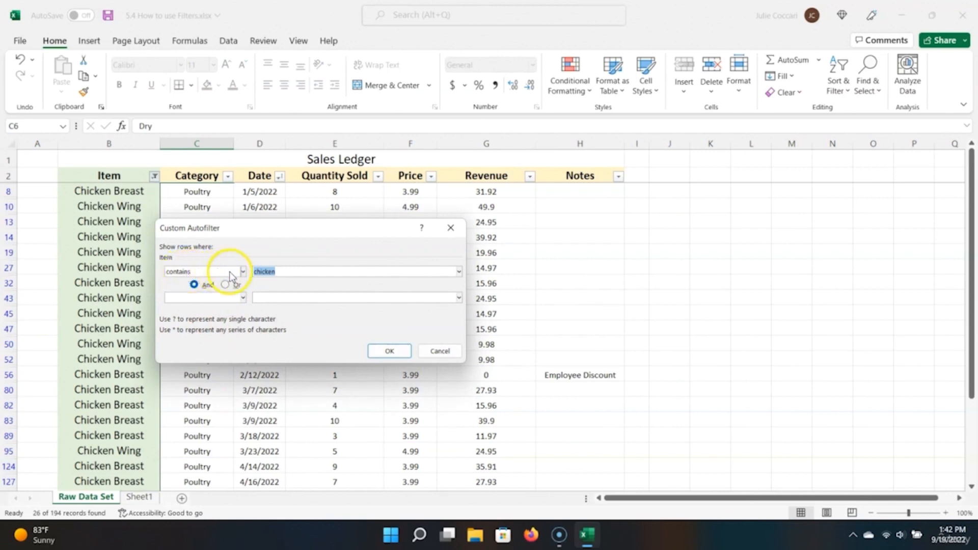
left_click(225, 285)
left_click(227, 297)
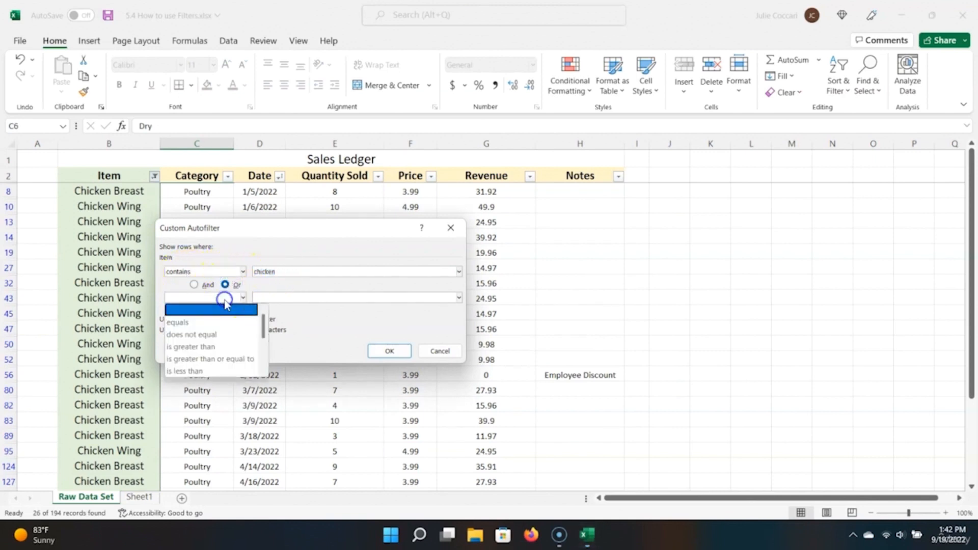
left_click(219, 319)
left_click(292, 300)
type("Soup")
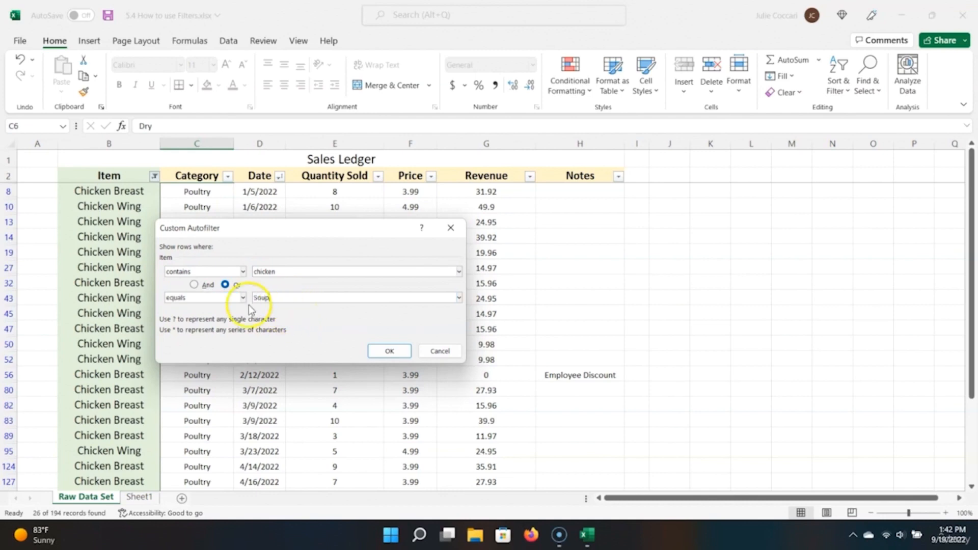
left_click(389, 352)
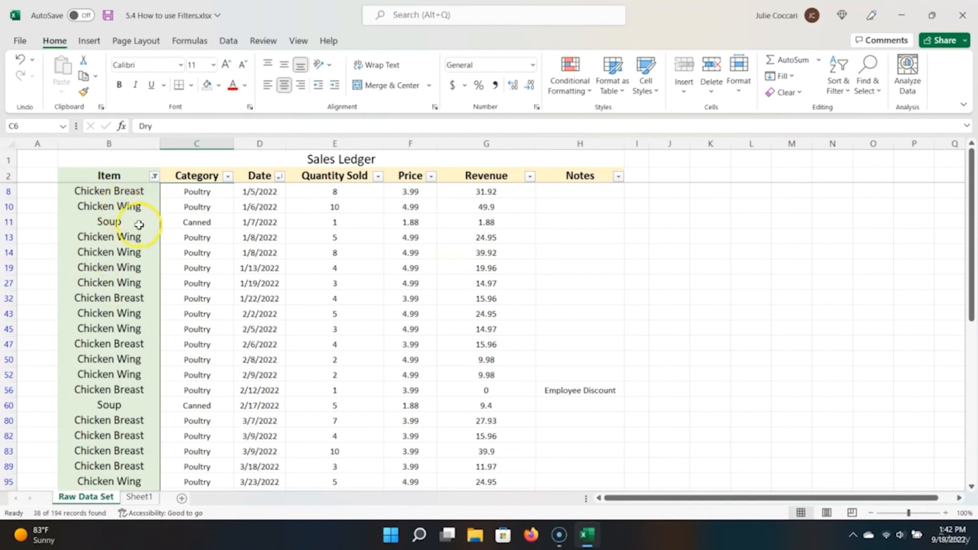
Step: Examine the comparison operators offered for the second condition of the Item column's custom text filter
left_click(154, 177)
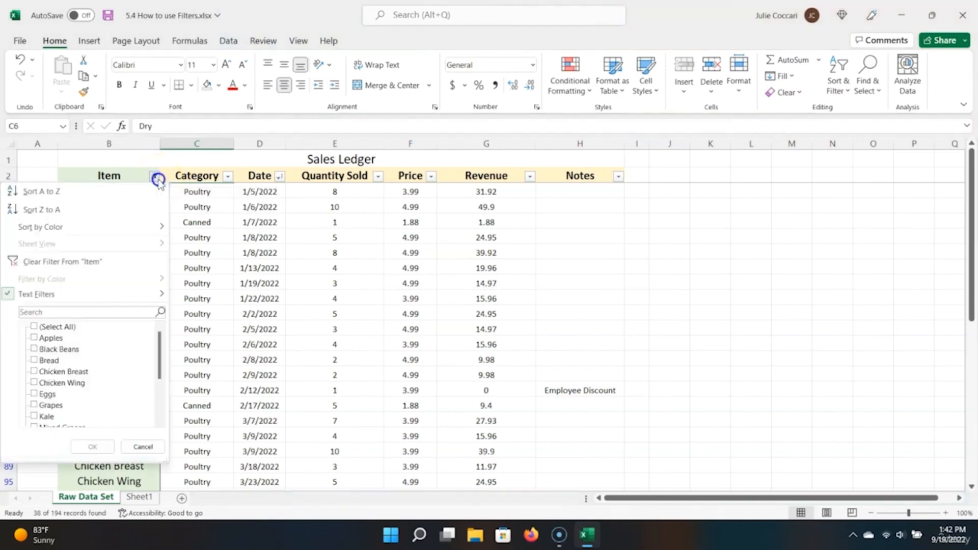
mouse_move(121, 295)
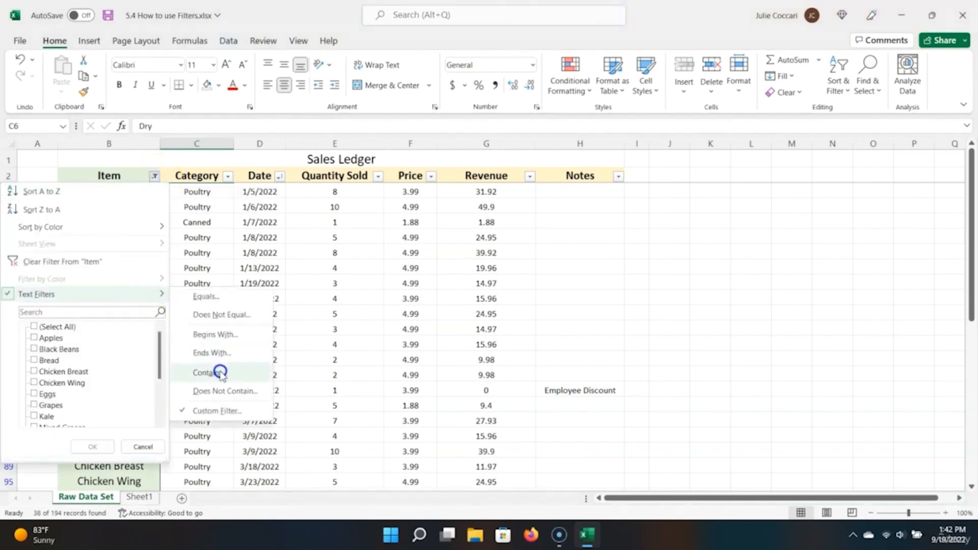
left_click(225, 409)
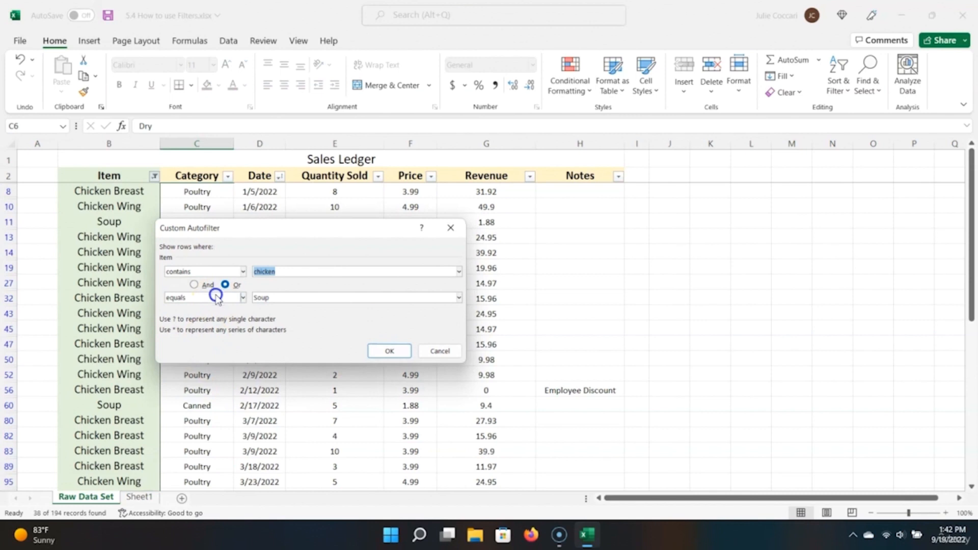
left_click(218, 299)
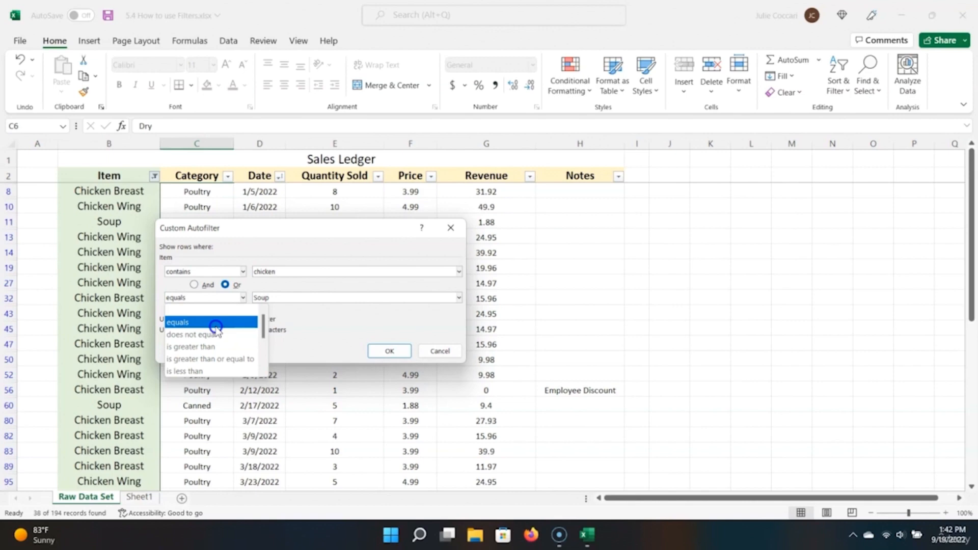
scroll(220, 343, "down", 2)
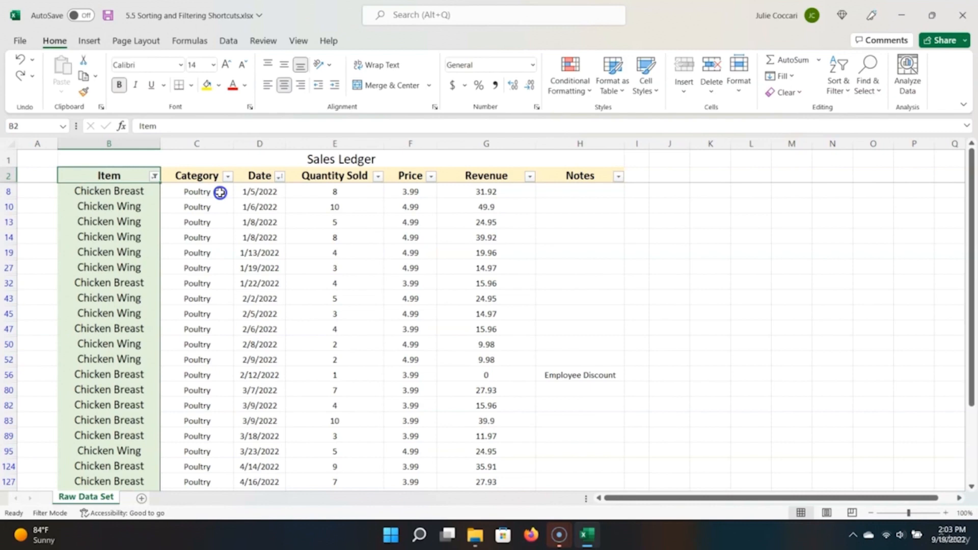
Step: Try to clear the filter from the Item column in the 5.5 Sorting and Filtering Shortcuts workbook
key("alt+Down")
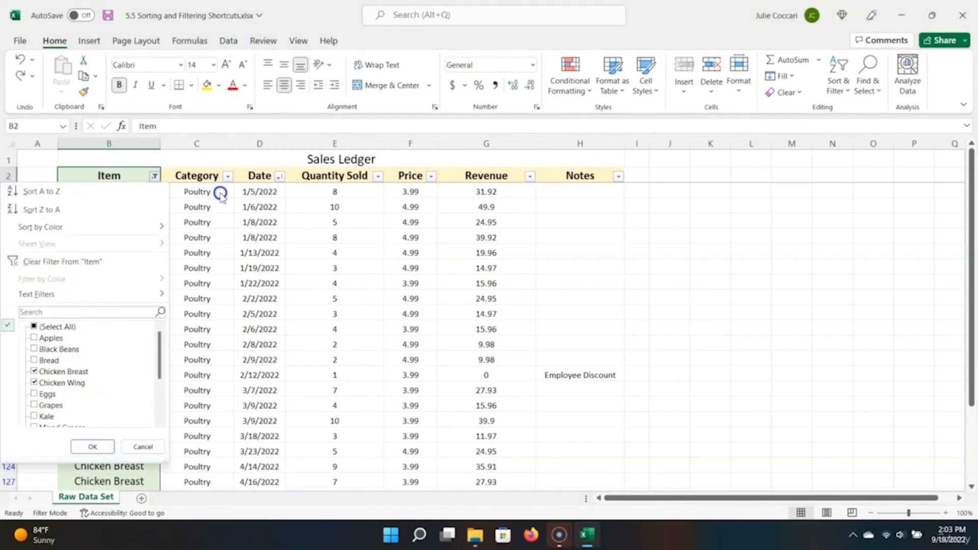
key("Down")
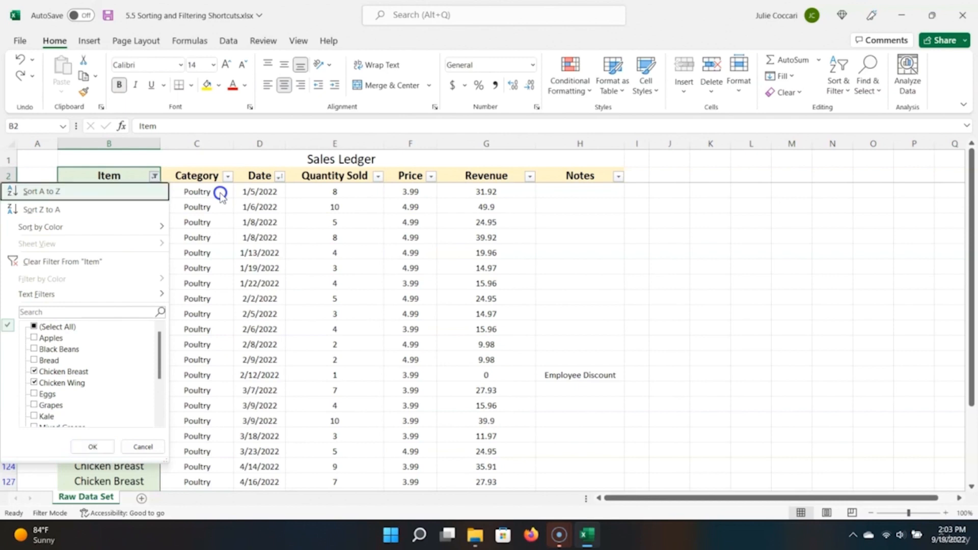
key("Down")
key("Down")
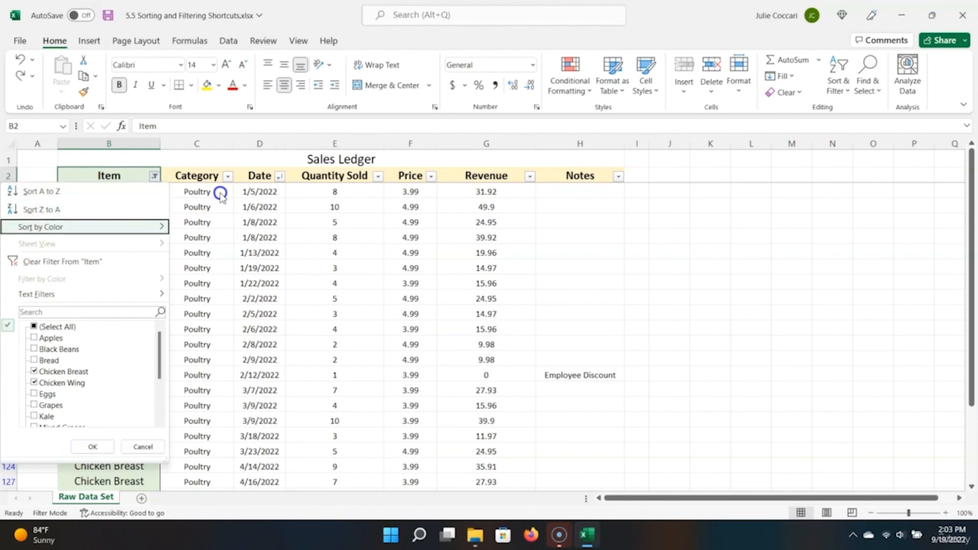
key("Down")
key("Down")
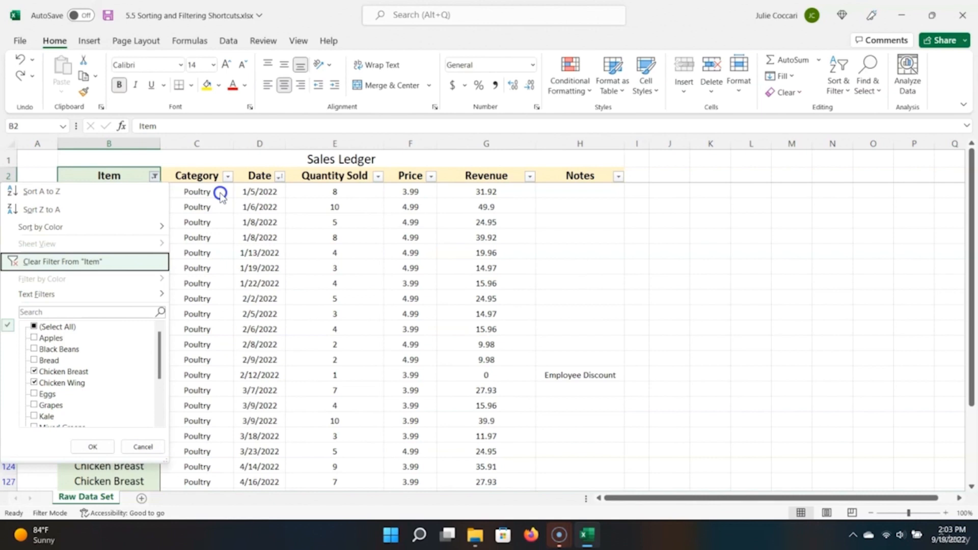
key("Return")
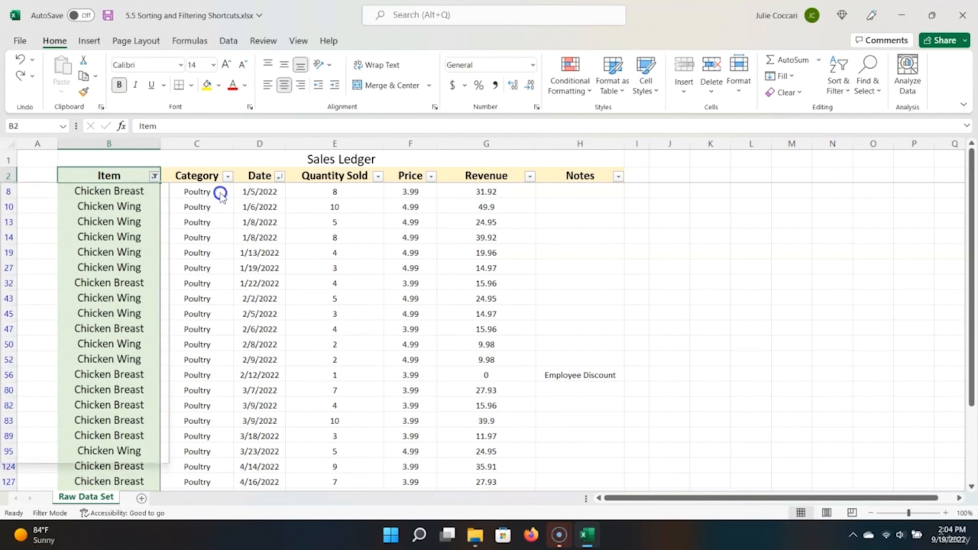
Step: Clear the Item column's filter so that every item in the Sales Ledger is listed
key("alt+Down")
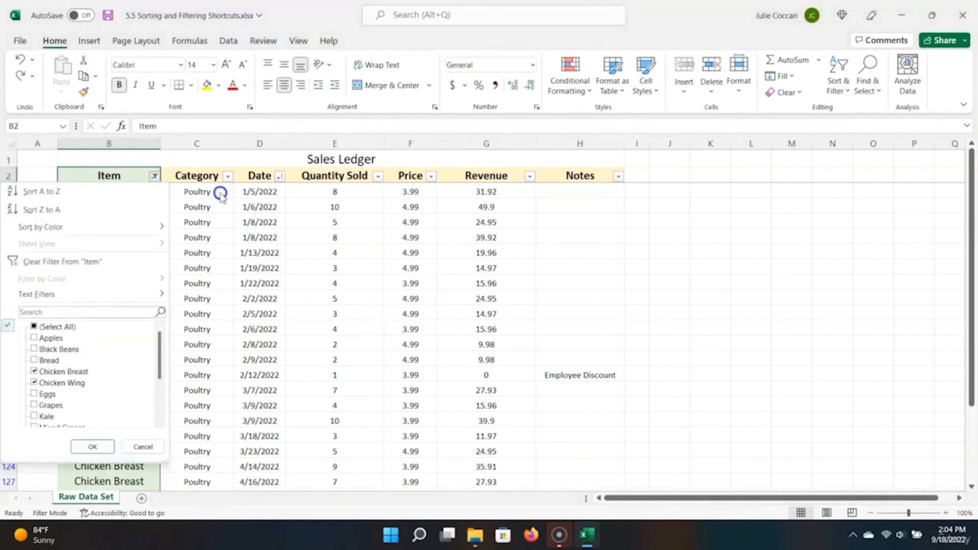
key("c")
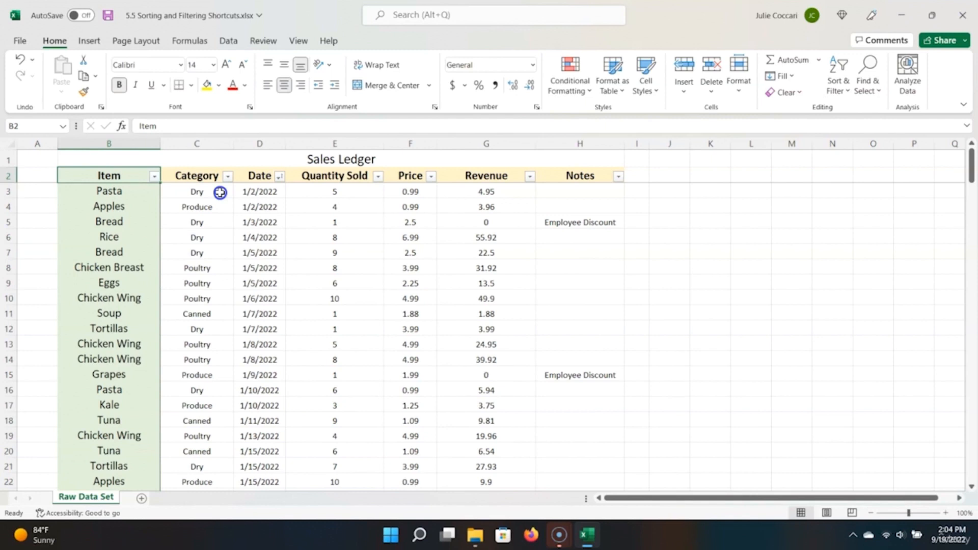
Step: Filter the Item column by searching its values for "Chicken", and clear that filter again
key("alt+Down")
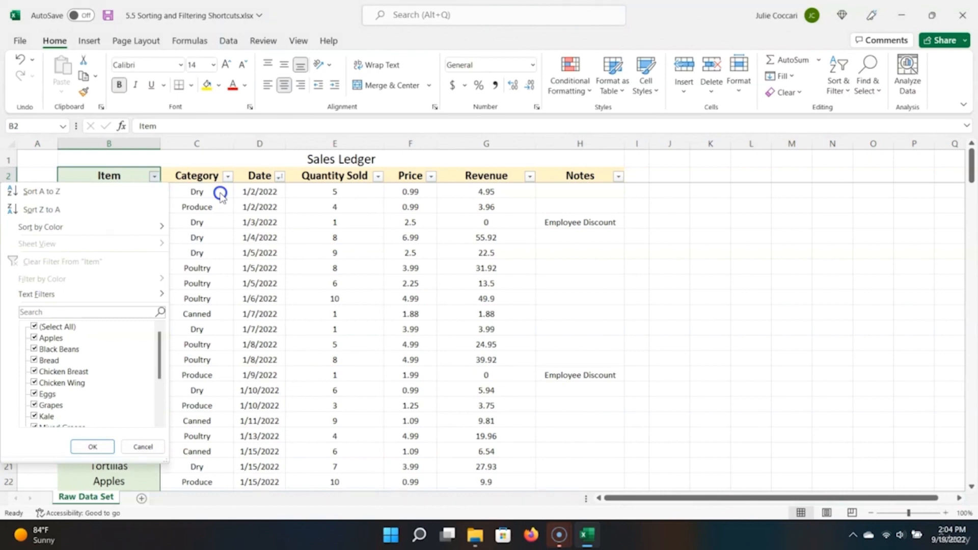
key("e")
type("Chicken")
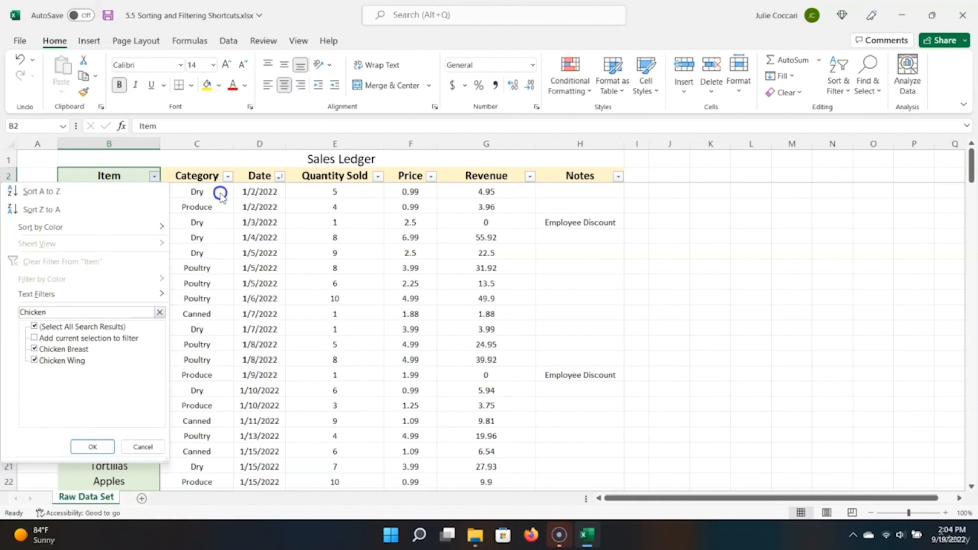
key("Return")
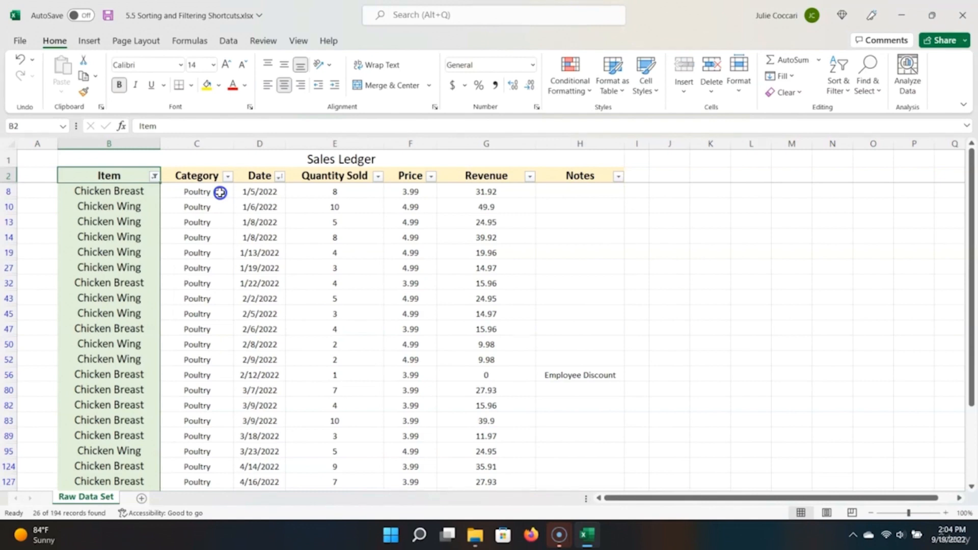
key("alt+Down")
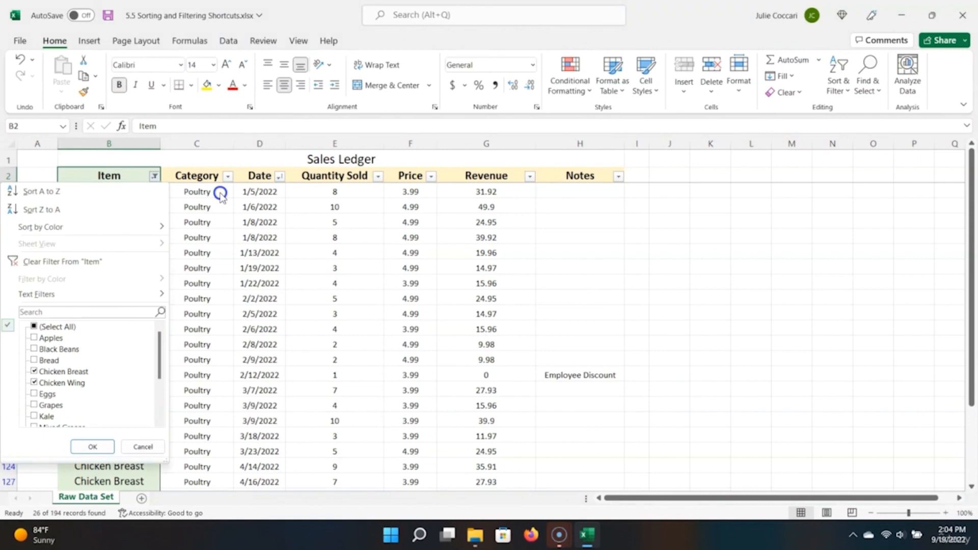
key("c")
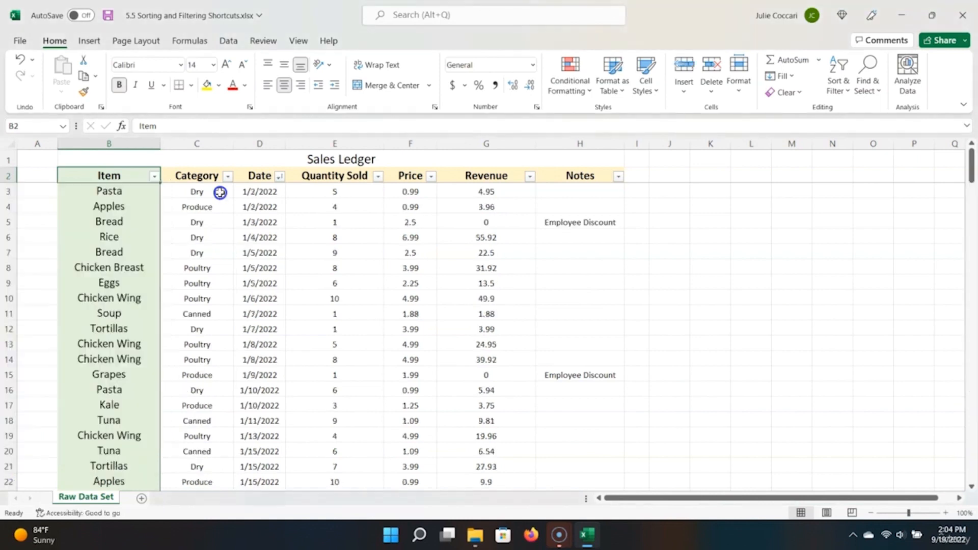
Step: Filter the Category column to show only the Dry and Produce categories
key("Right")
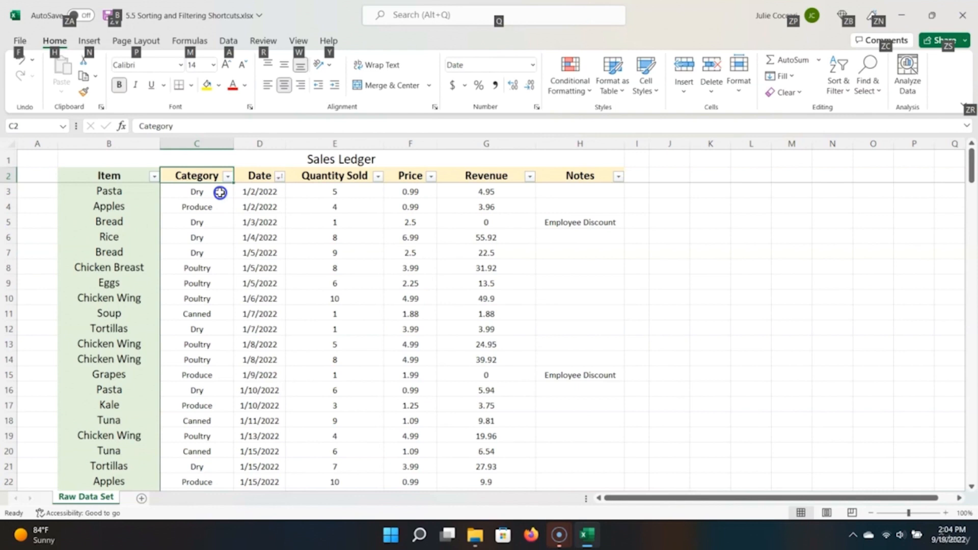
key("alt+Down")
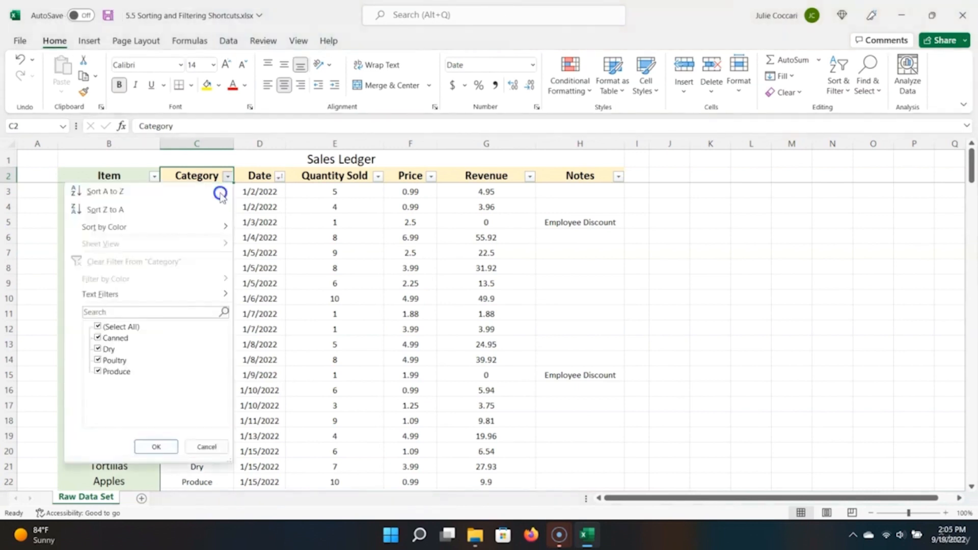
key("Down")
key("Down")
key("Down")
key("Down")
key("Down")
key("Down")
key("Down")
key("Down")
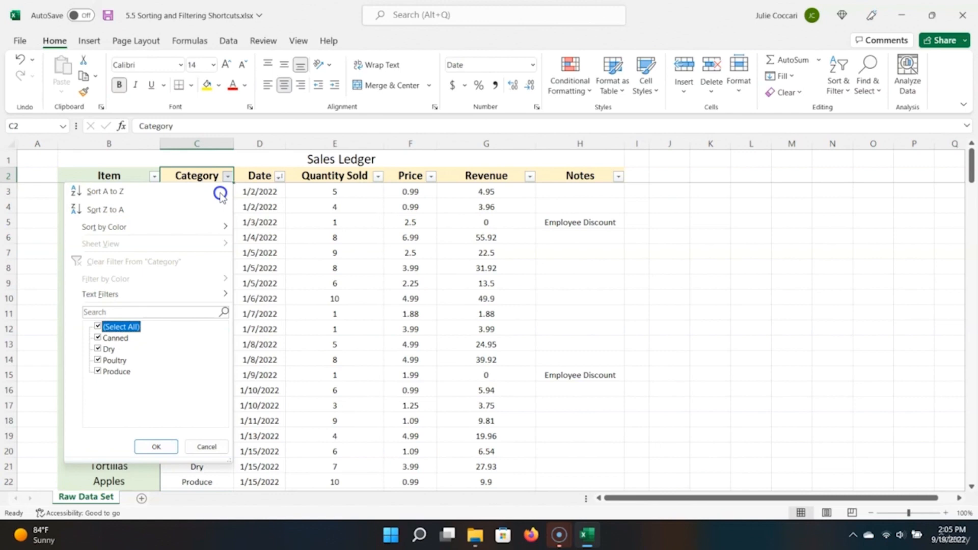
key("space")
key("Down")
key("Down")
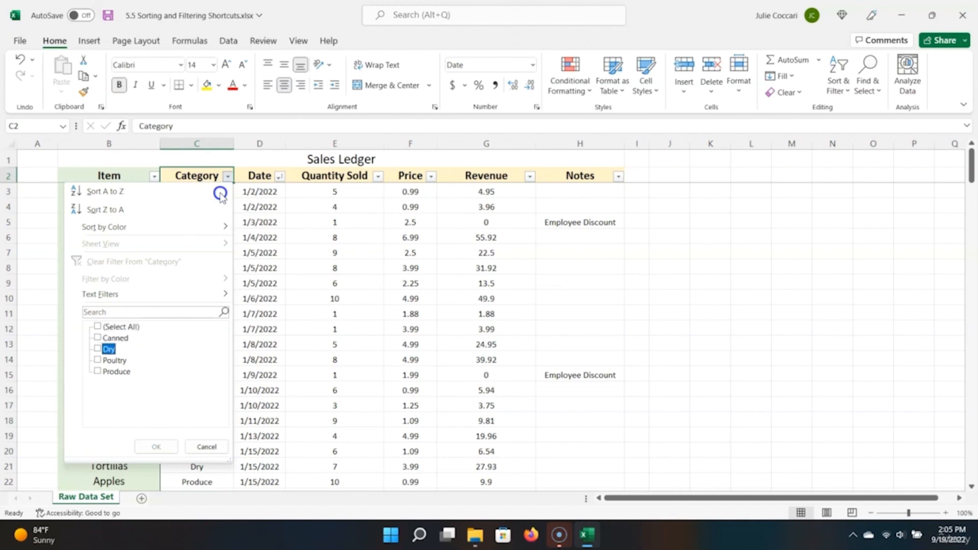
key("space")
key("Down")
key("Down")
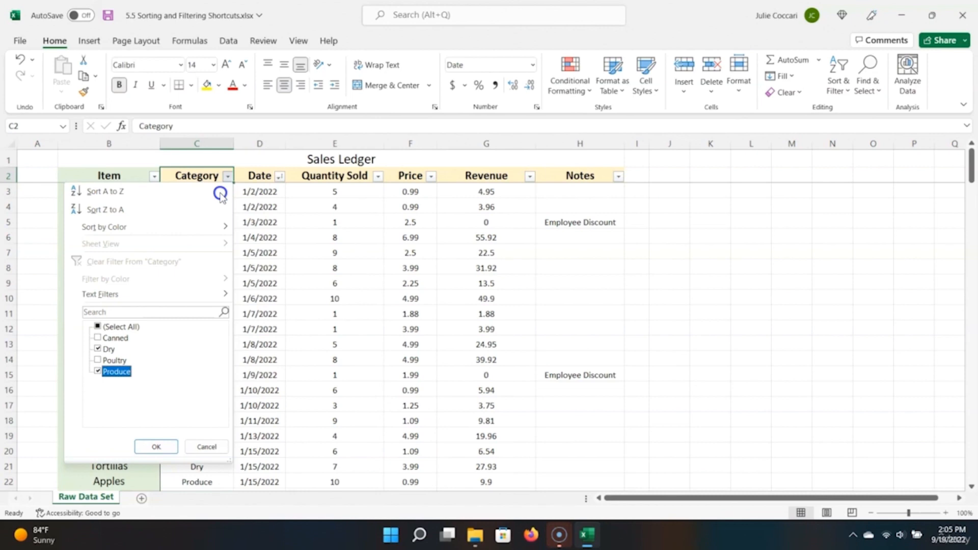
key("Return")
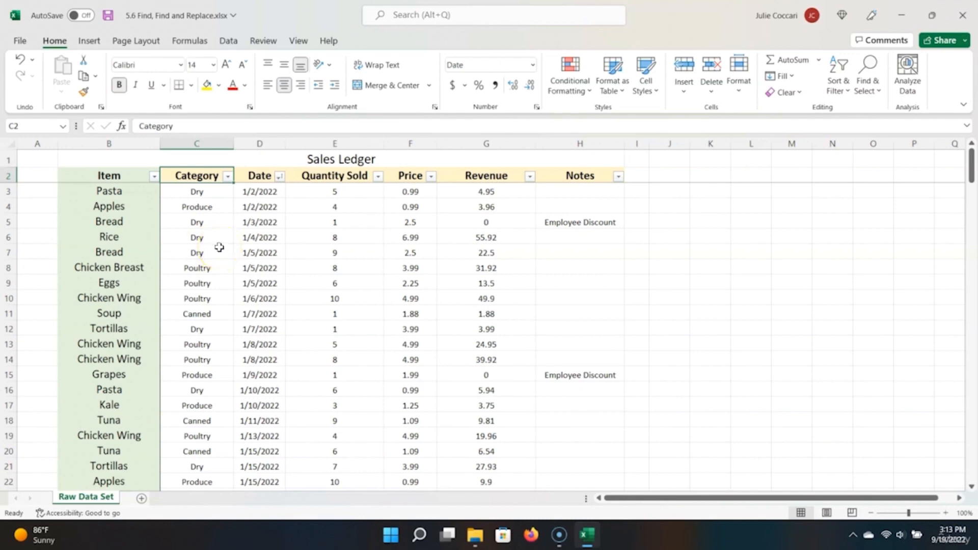
Step: Find the date 4/1/2022 in the 5.6 Find, Find and Replace workbook and step through three of its occurrences
left_click(871, 95)
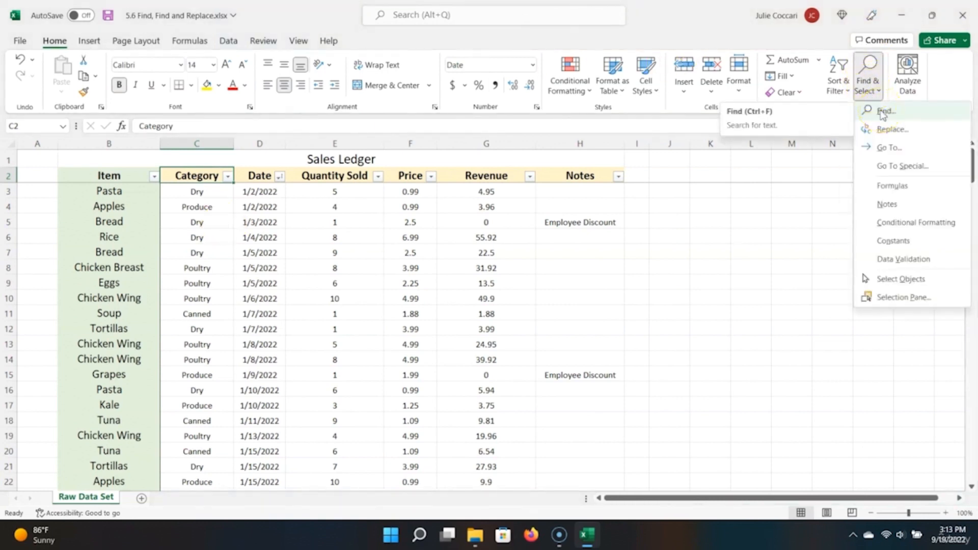
left_click(883, 111)
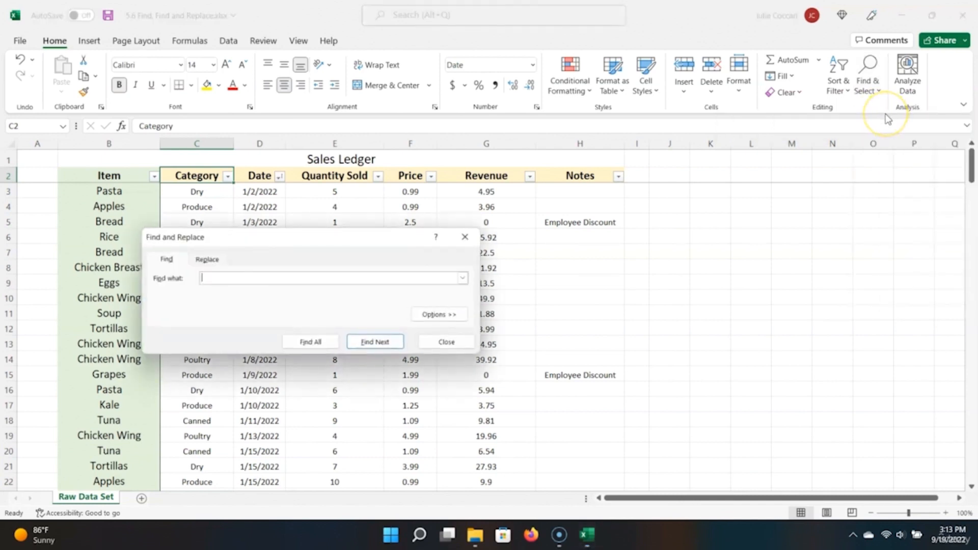
left_click(395, 257)
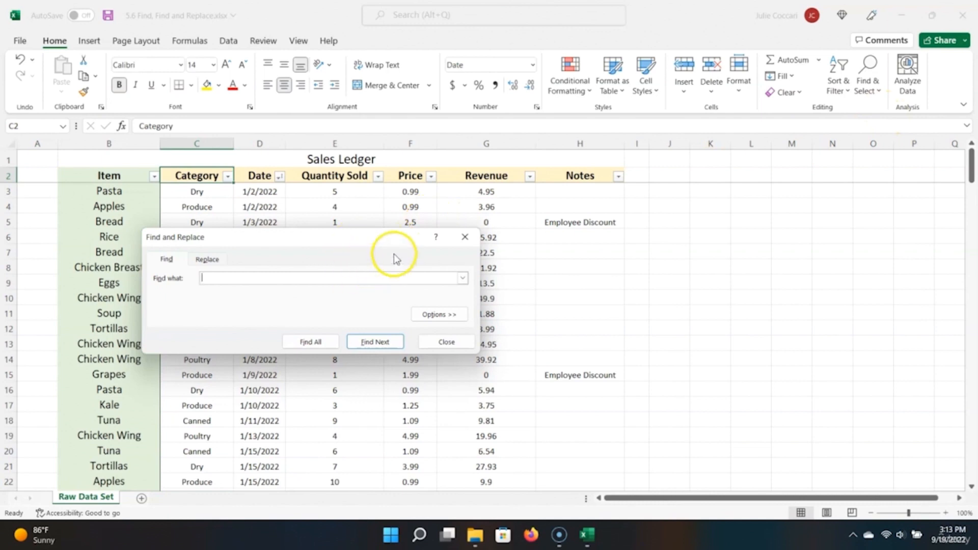
type("4/1/2022")
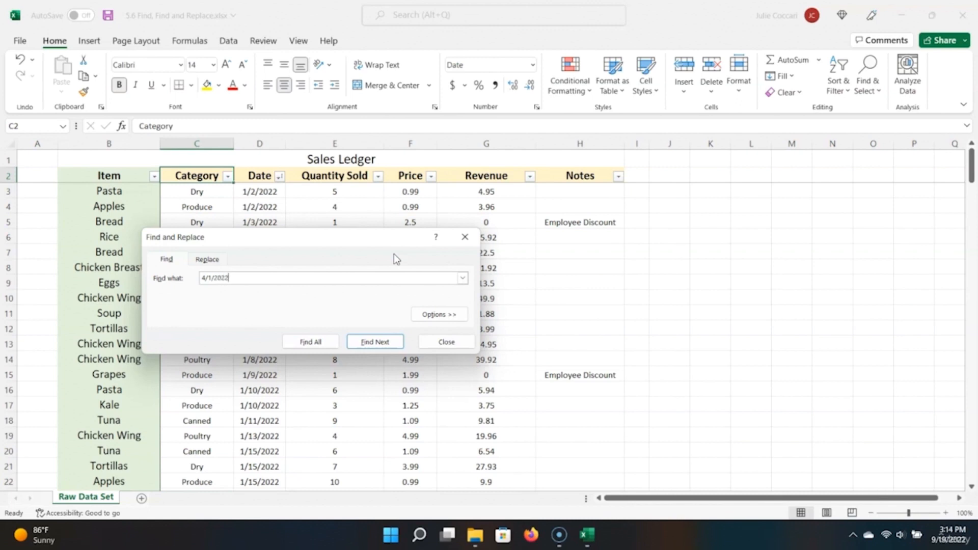
key("Return")
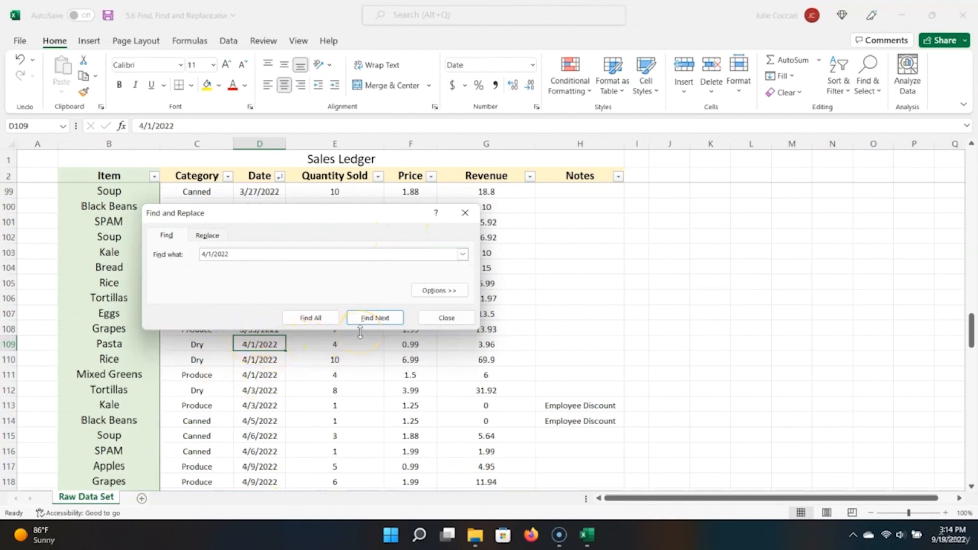
key("Return")
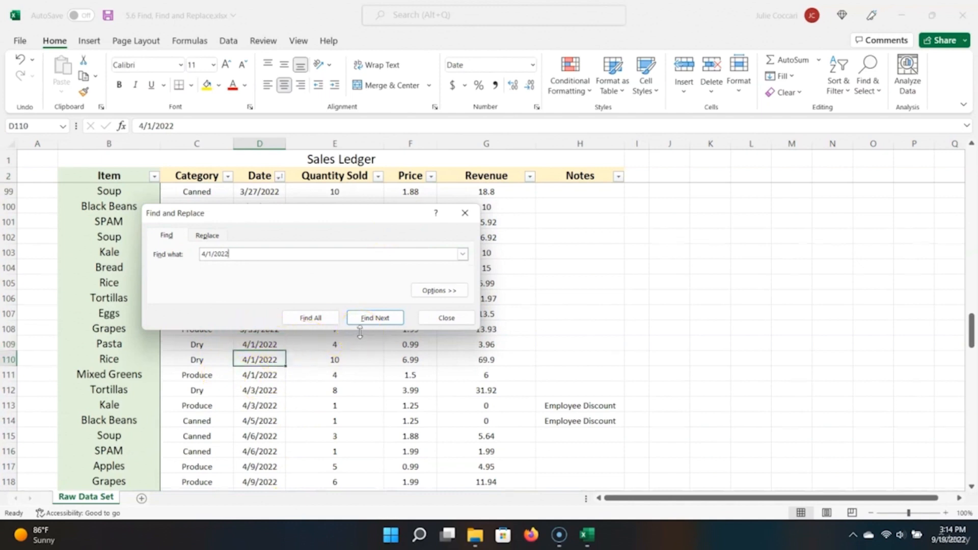
key("Return")
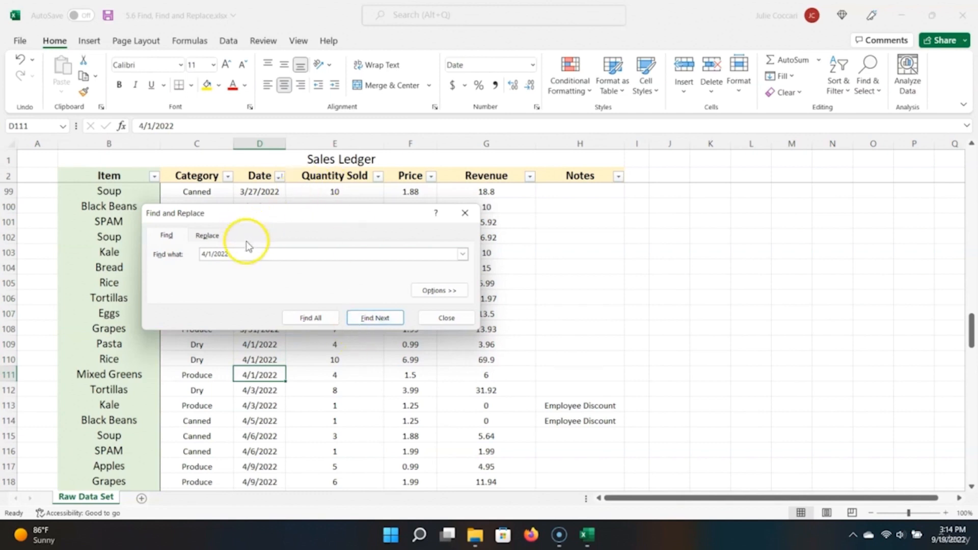
Step: Replace all occurrences of "Produce" in the Sales Ledger with "Fresh Produce"
left_click(216, 238)
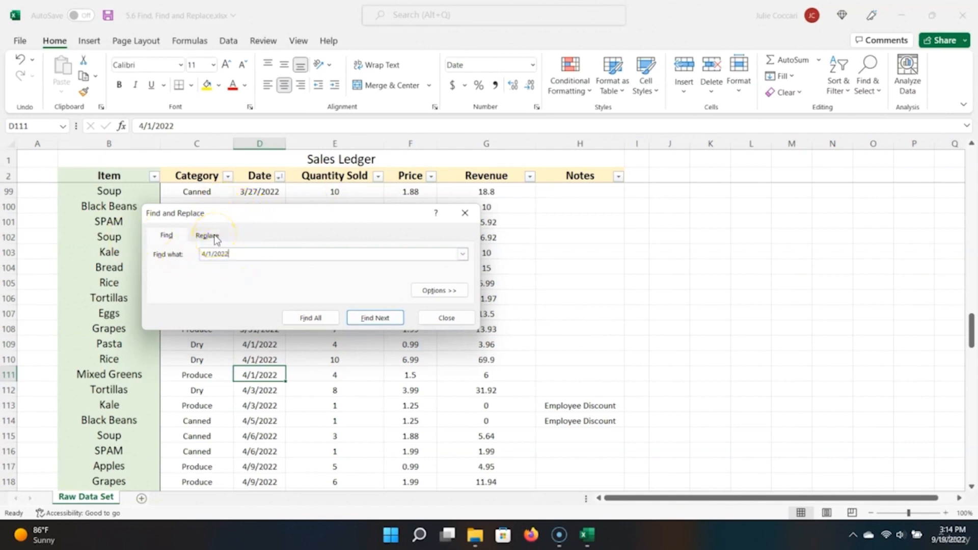
left_click(247, 256)
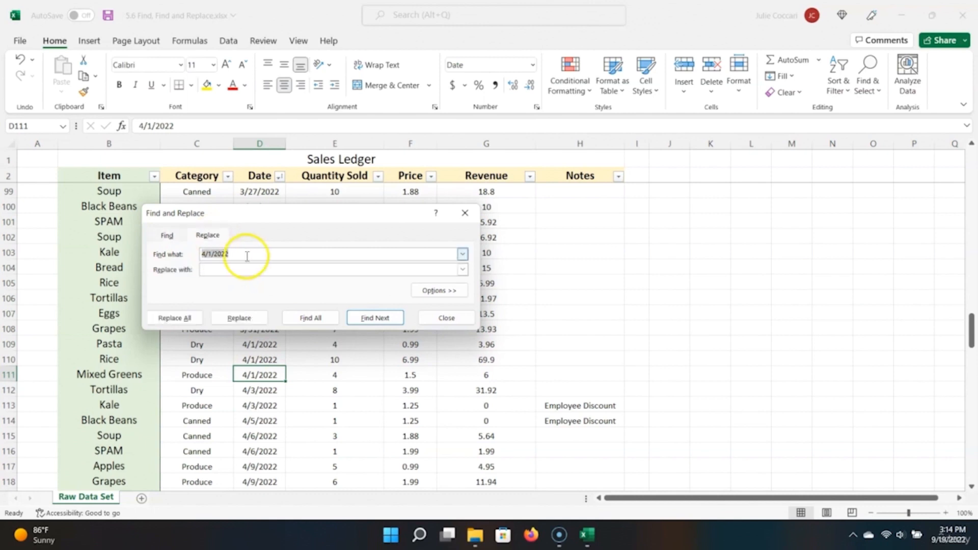
key("ctrl+a")
key("BackSpace")
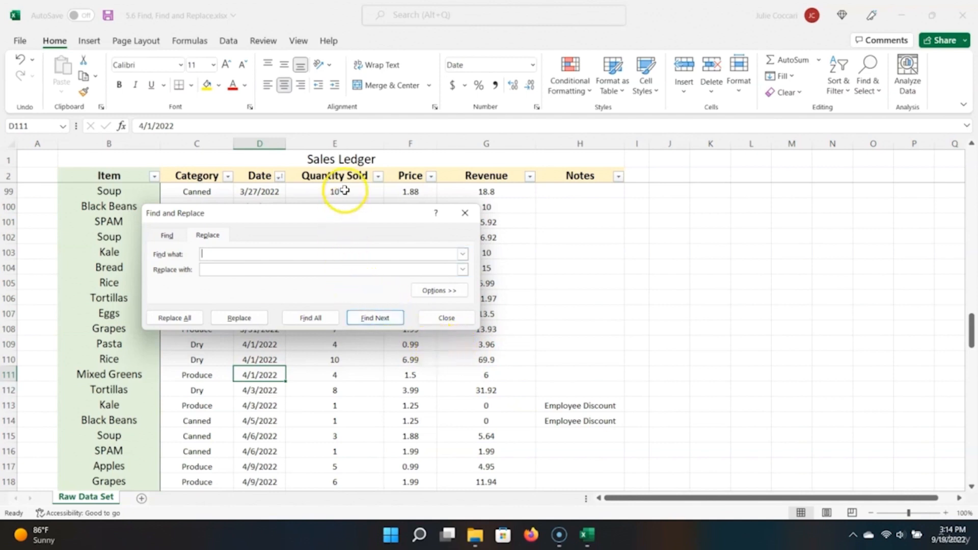
left_click(227, 238)
left_click(341, 256)
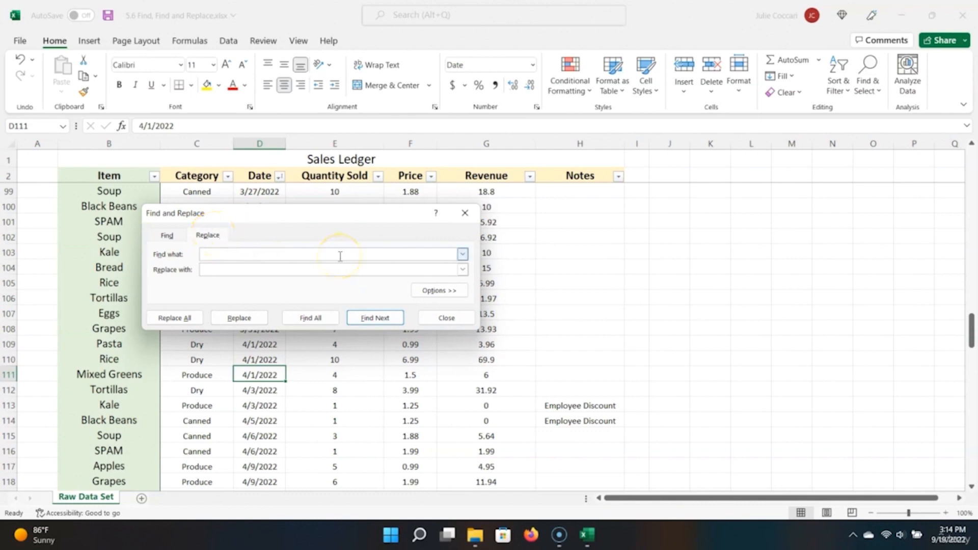
type("Produce")
key("Tab")
type("Fresh Produce")
left_click(186, 318)
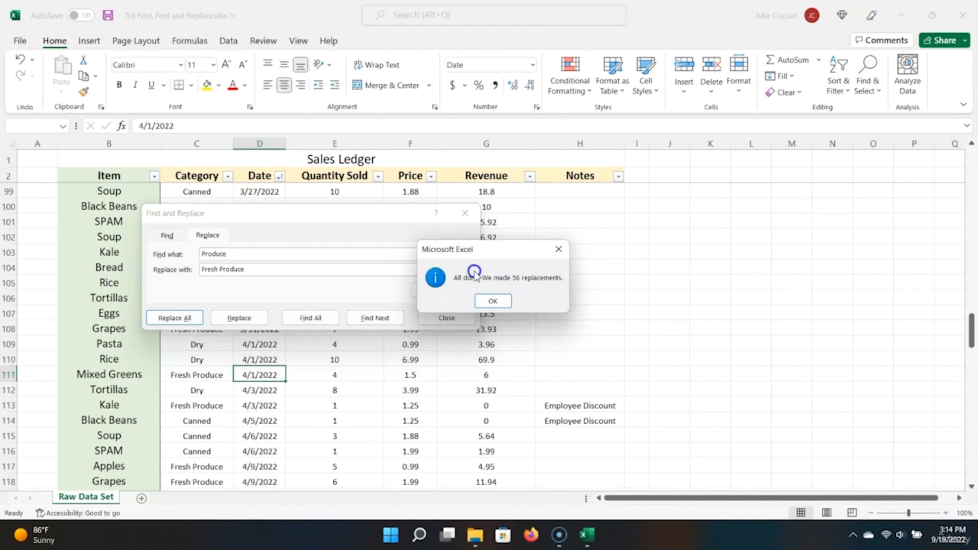
Step: Close Find and Replace and check the renamed Fresh Produce entries down the Category column
left_click(497, 301)
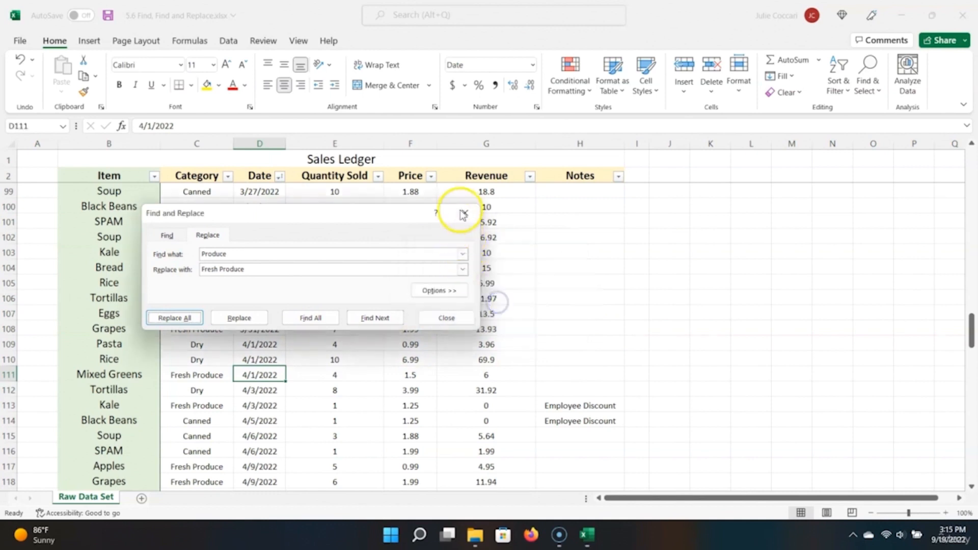
left_click(463, 212)
left_click(220, 371)
left_click(210, 269)
left_click(210, 253)
scroll(192, 459, "down", 3)
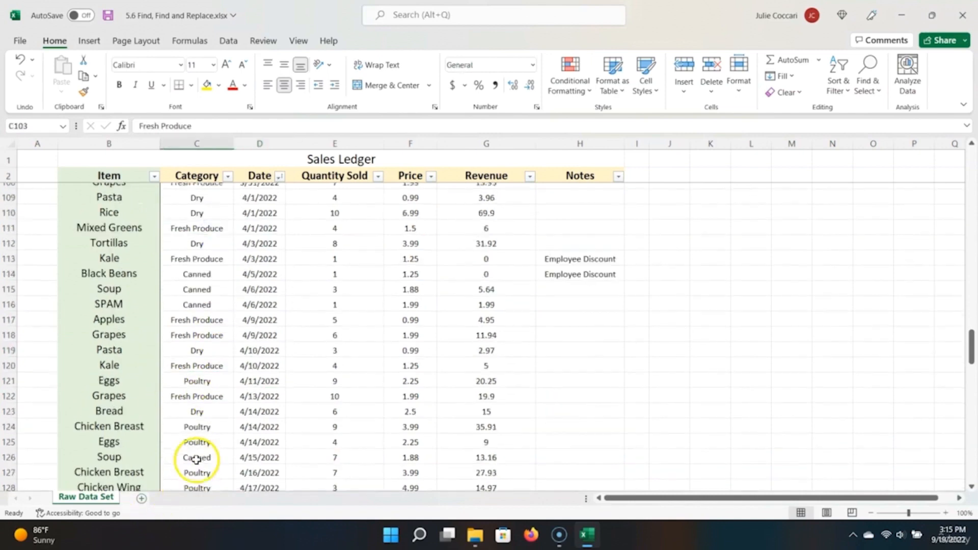
left_click(211, 319)
left_click(210, 340)
left_click(201, 395)
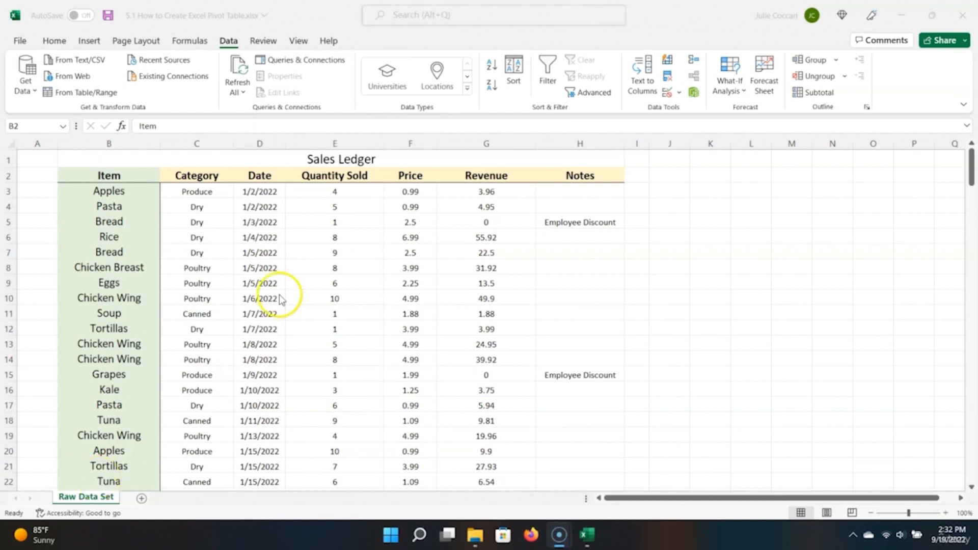
Step: In the 5.1 How to Create Excel Pivot Table workbook, create a PivotTable from ledger range B2:H196 on a new worksheet
left_click(95, 176)
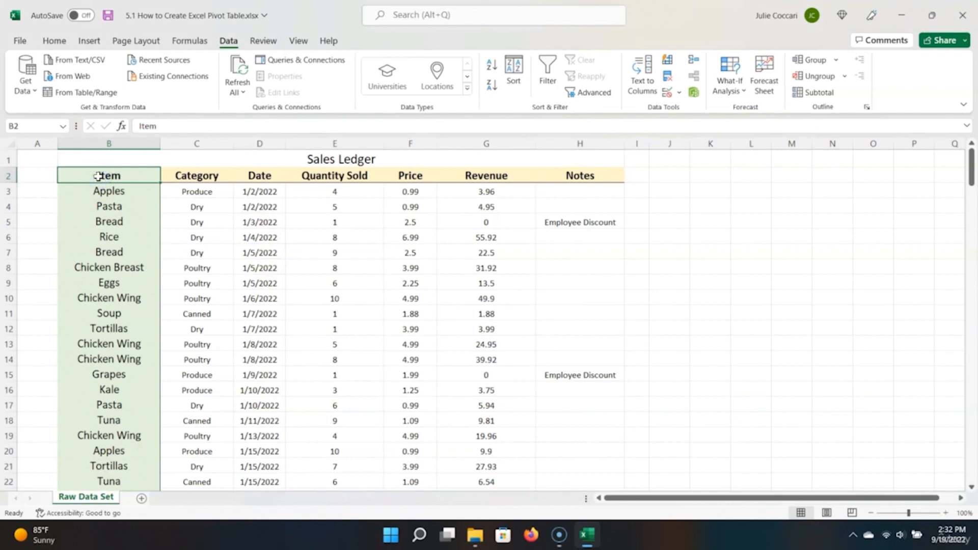
key("ctrl+shift+Right")
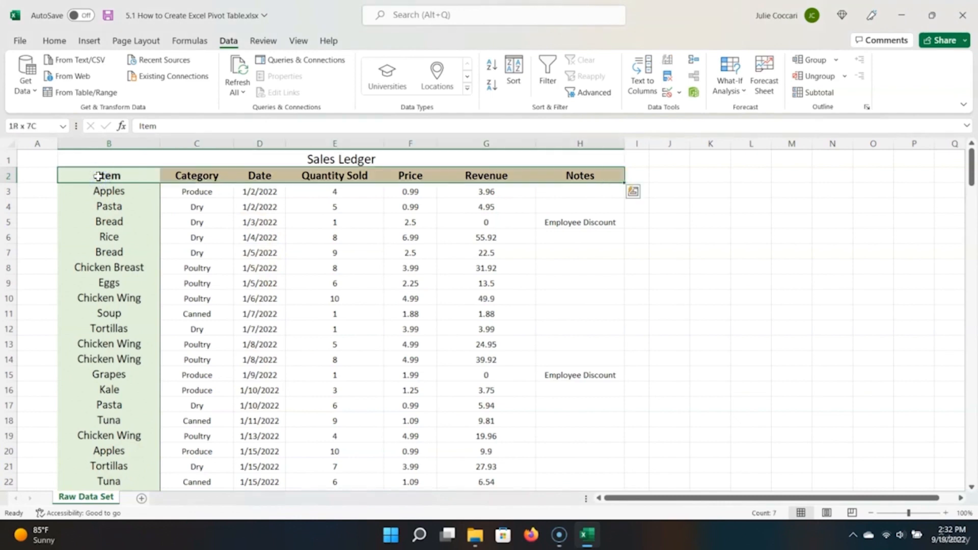
key("ctrl+shift+Down")
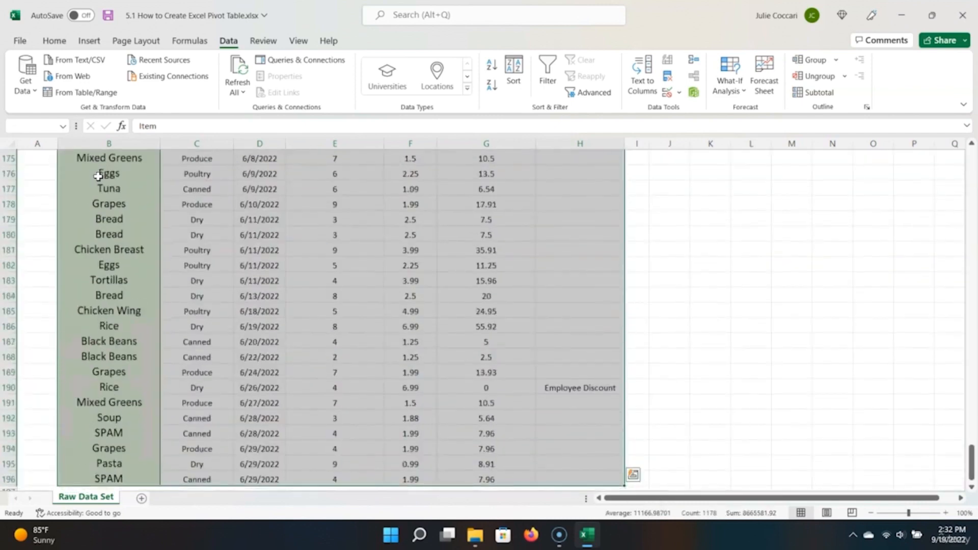
left_click(89, 40)
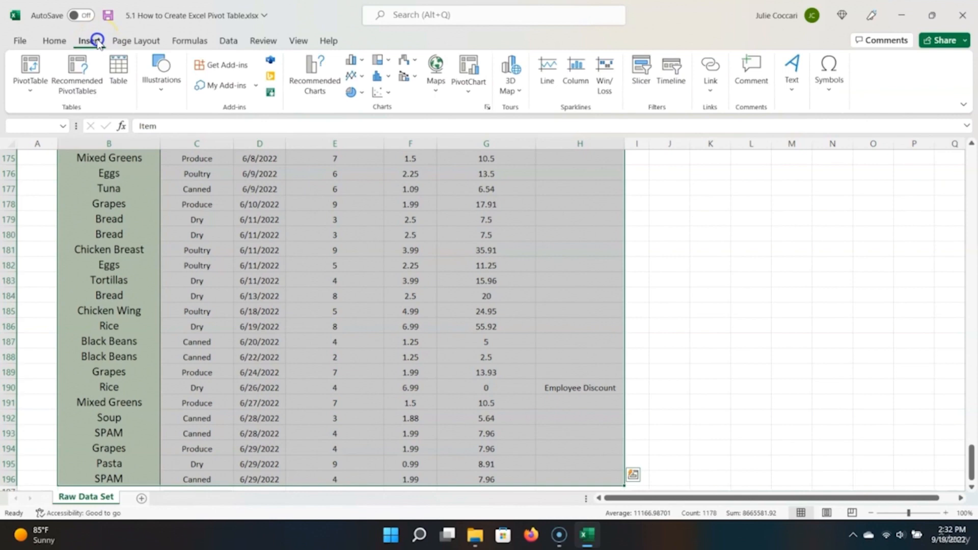
left_click(29, 82)
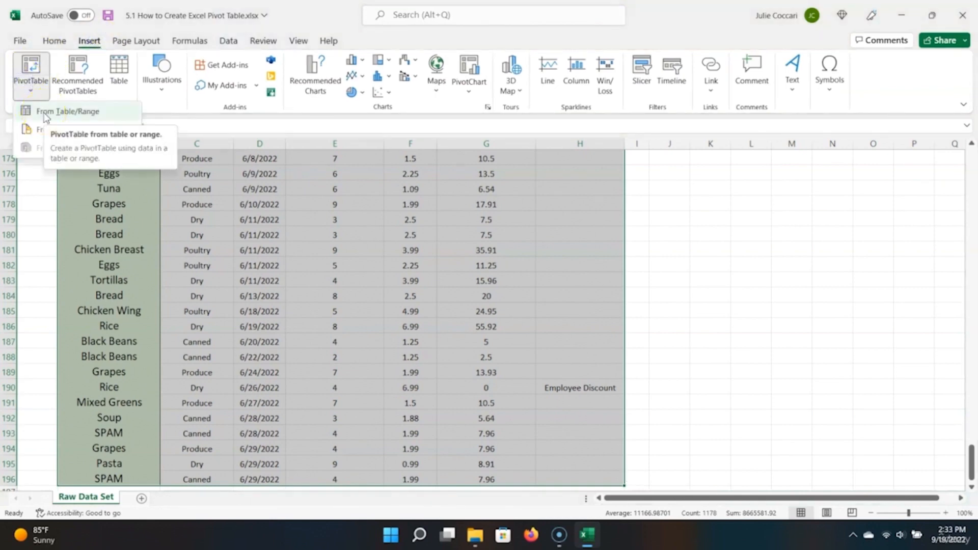
left_click(45, 112)
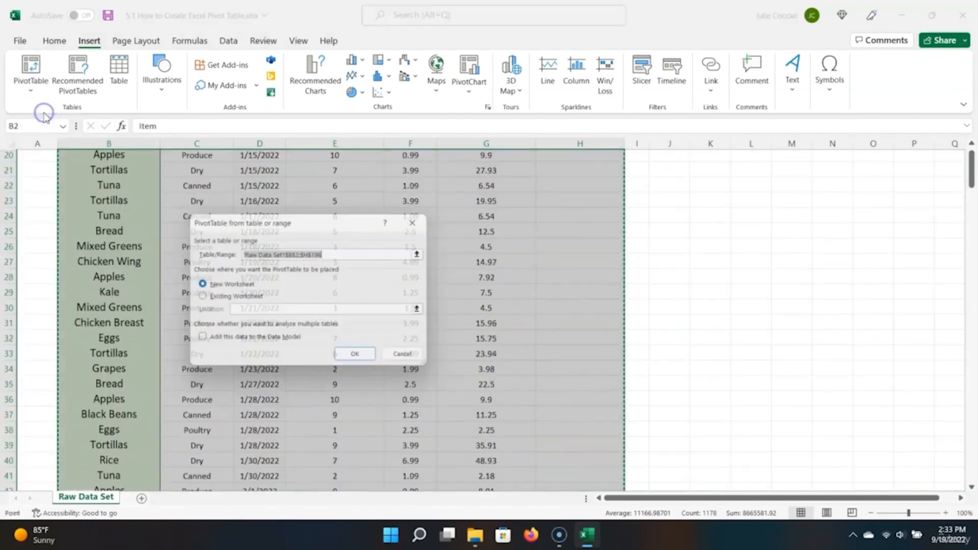
left_click(346, 365)
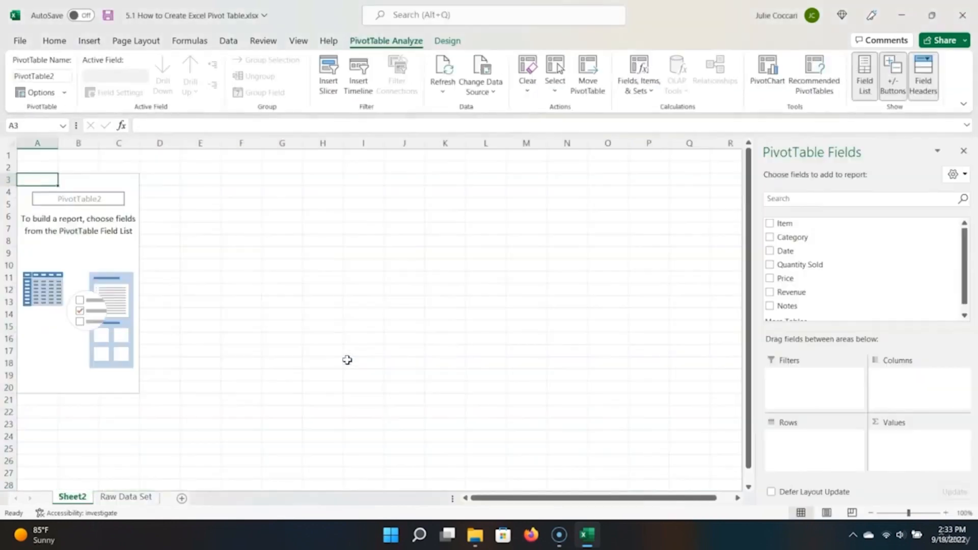
Step: Rename the new PivotTable worksheet as "Overall Sales"
double_click(76, 495)
type("Overall Sales")
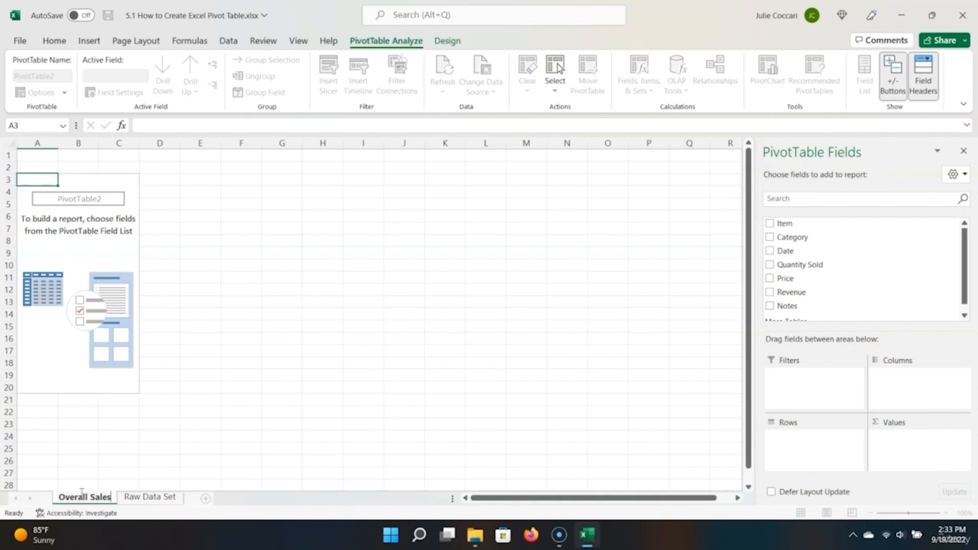
key("Return")
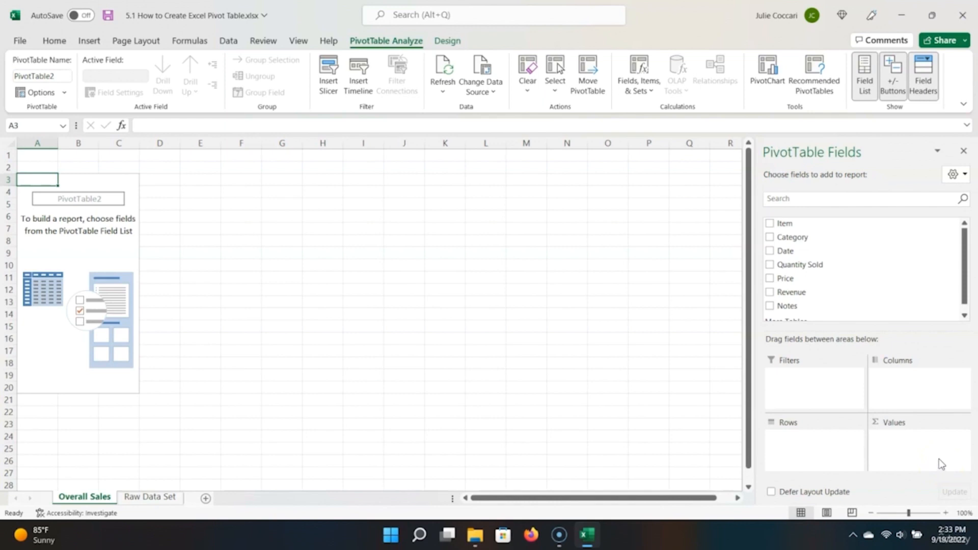
Step: Add the Date field to the PivotTable rows, and expand and collapse January to view its individual dates
left_click(922, 453)
left_click_drag(797, 252, 830, 449)
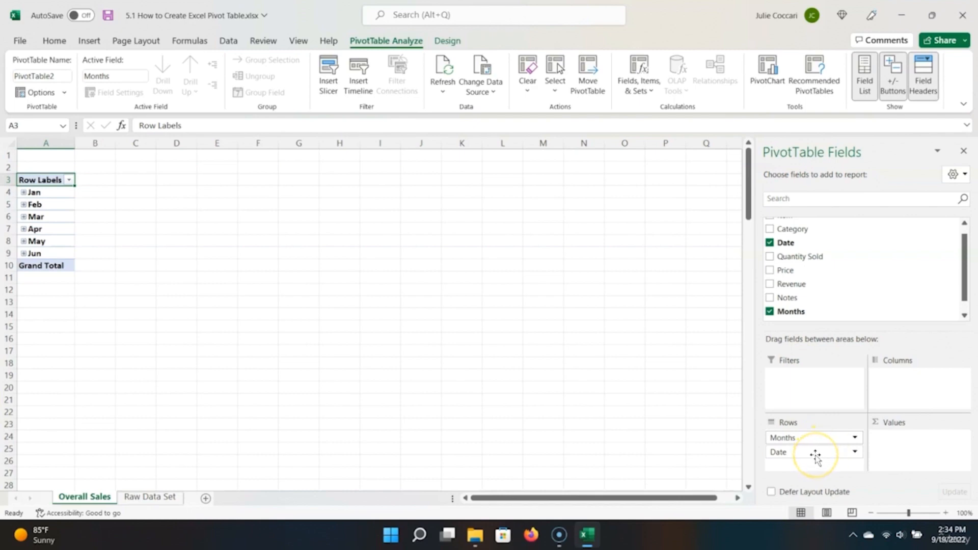
left_click(24, 192)
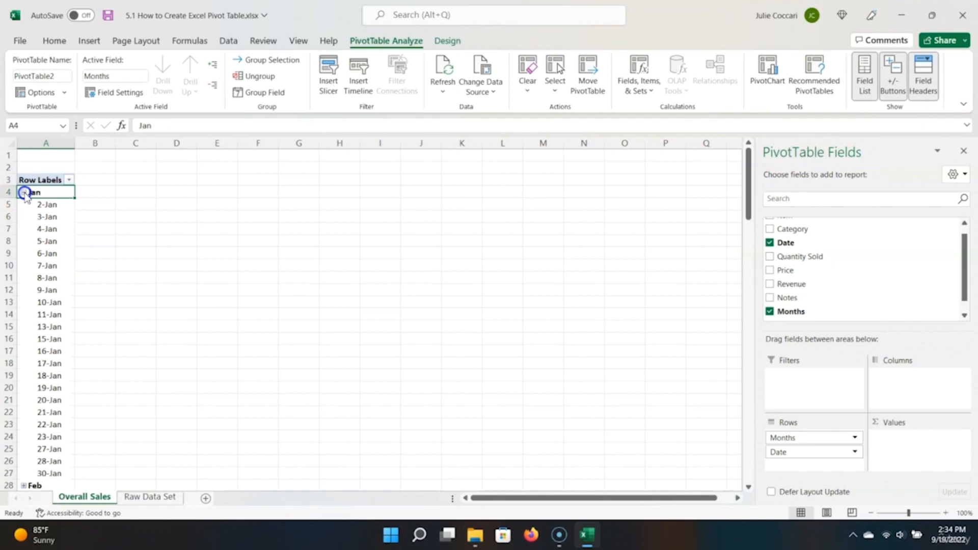
left_click(24, 193)
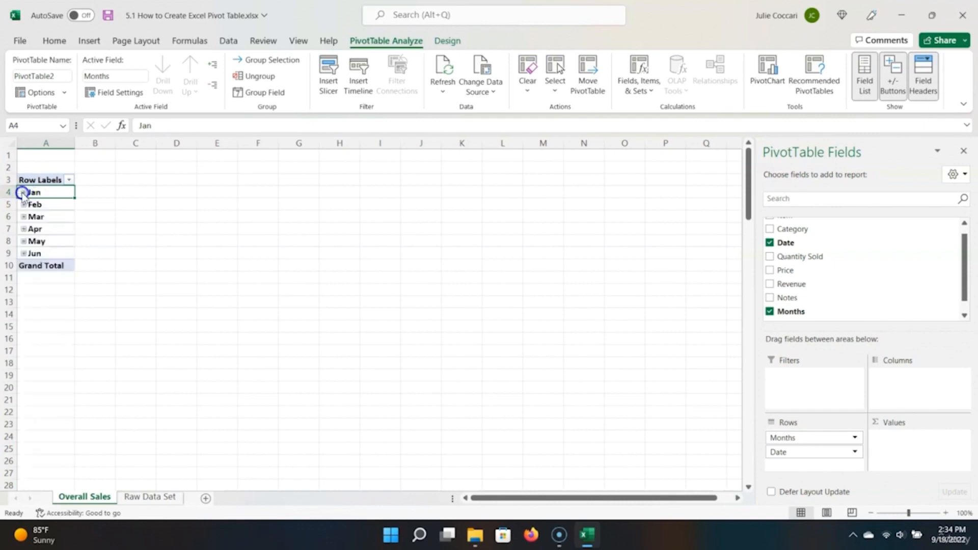
left_click(24, 192)
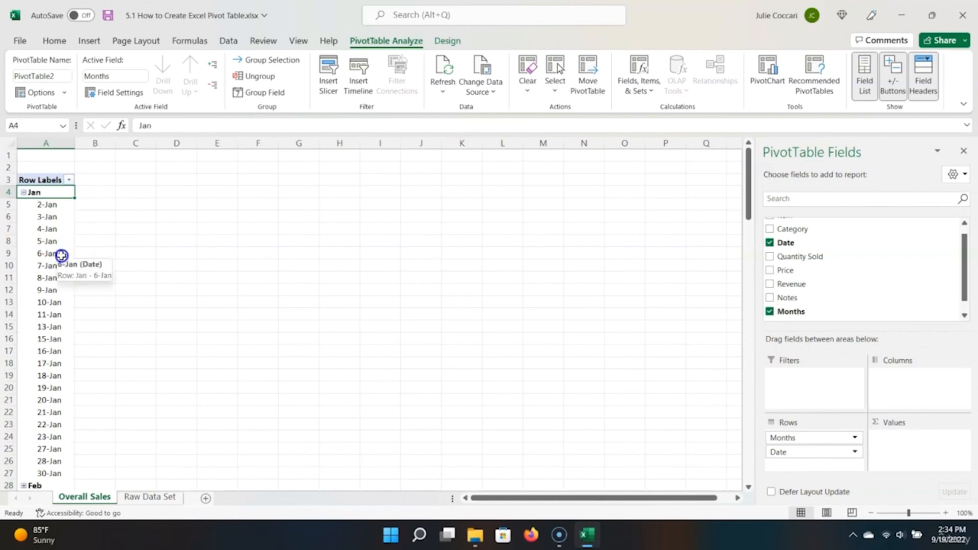
left_click(24, 192)
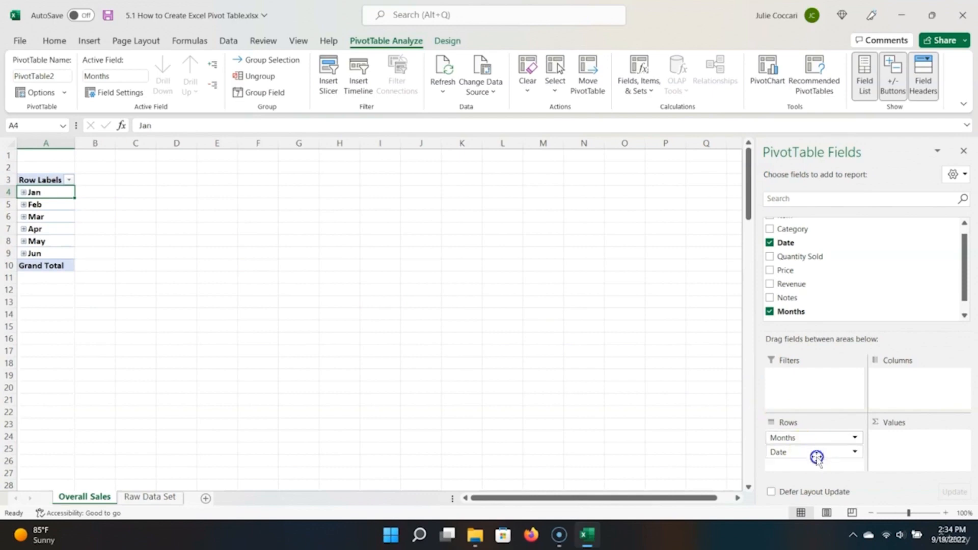
Step: Remove the Date field from the rows, keeping Months, and add Revenue to the PivotTable's values
left_click_drag(816, 457, 647, 435)
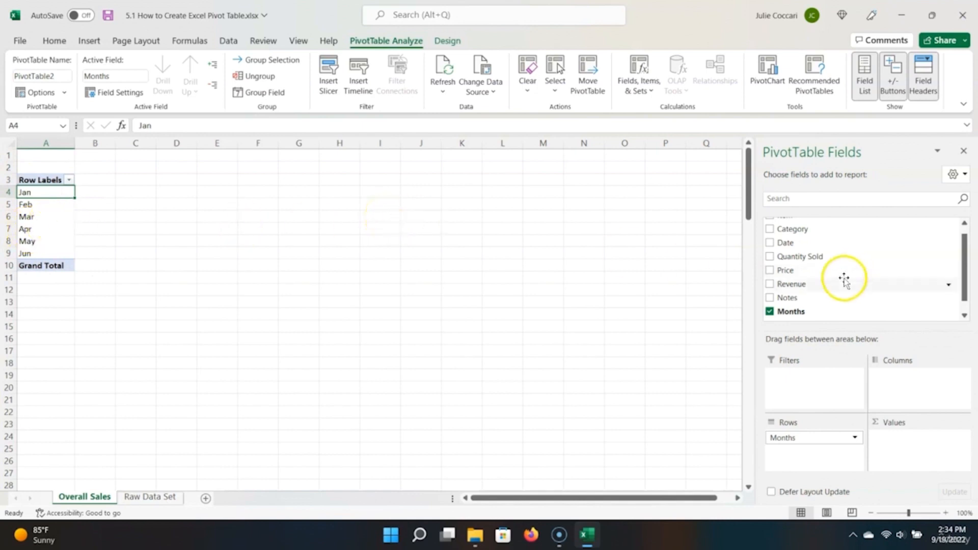
left_click_drag(808, 287, 914, 451)
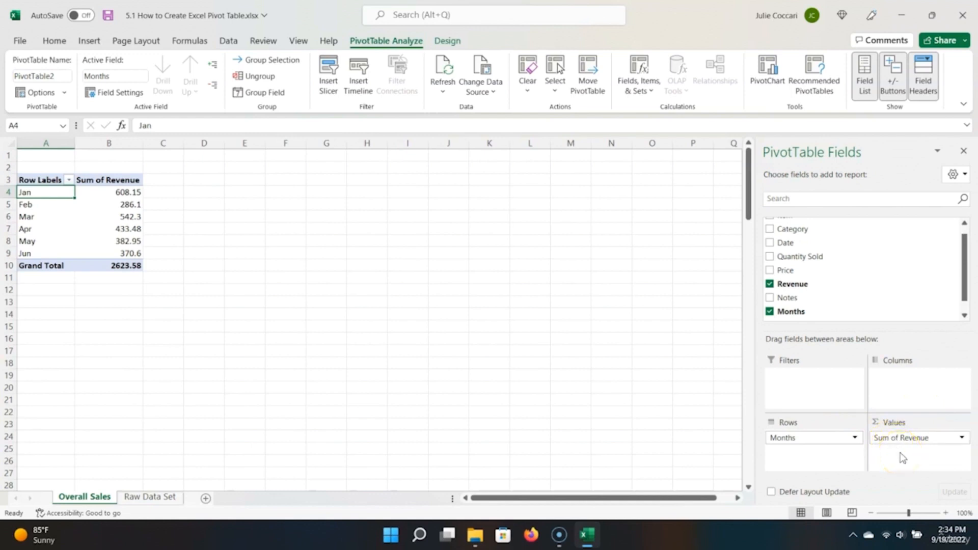
left_click_drag(896, 437, 117, 171)
Step: Try out the summary calculations for the Revenue value field and summarize it by Average
left_click(911, 439)
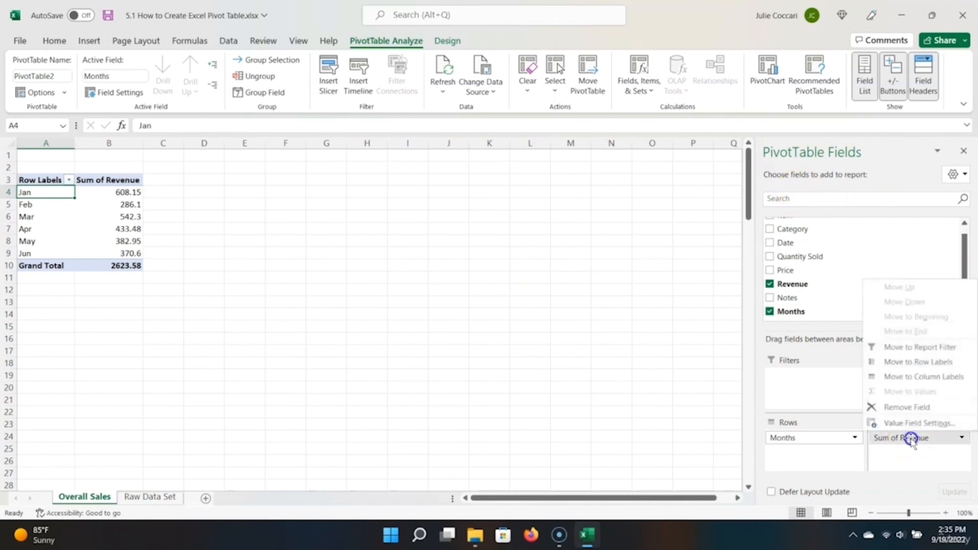
left_click(911, 439)
left_click(911, 439)
left_click(941, 421)
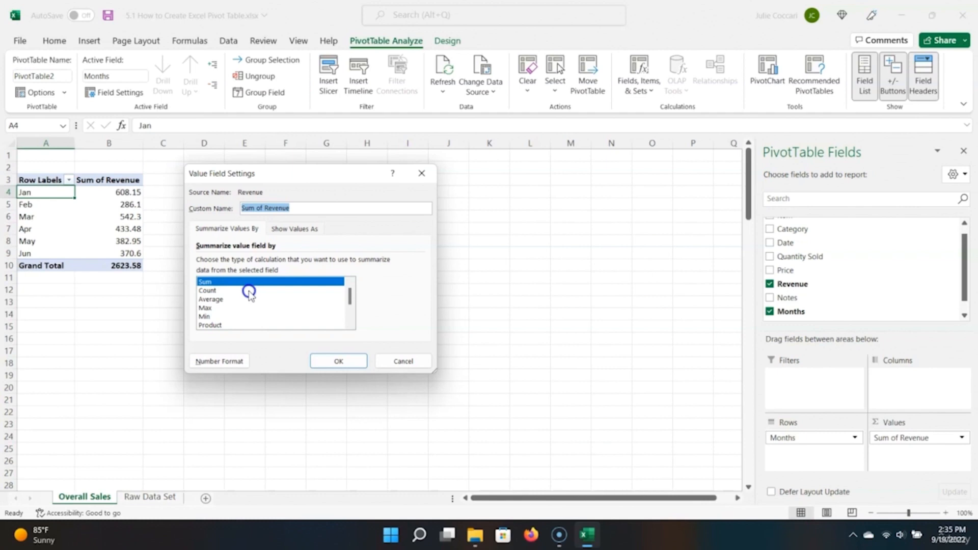
left_click(220, 291)
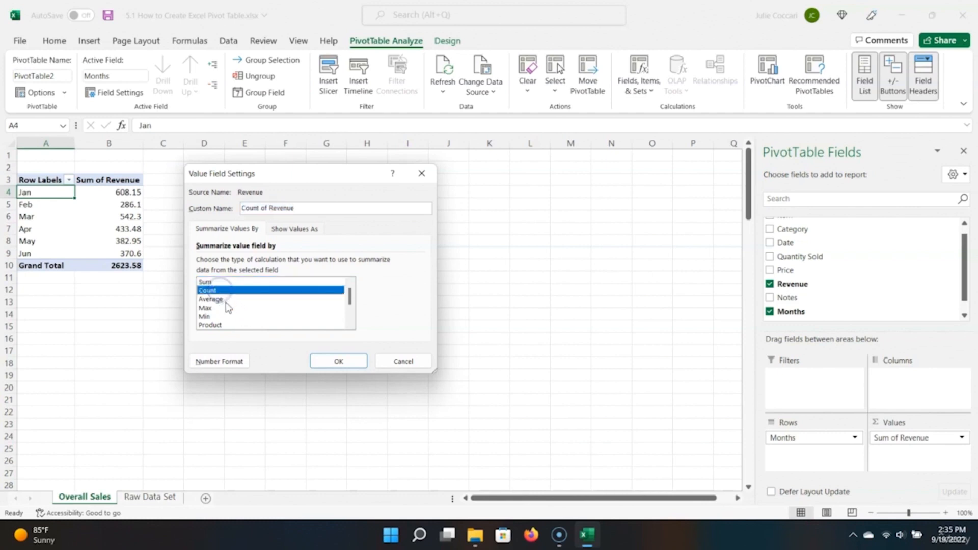
left_click(225, 299)
left_click(226, 308)
left_click(229, 317)
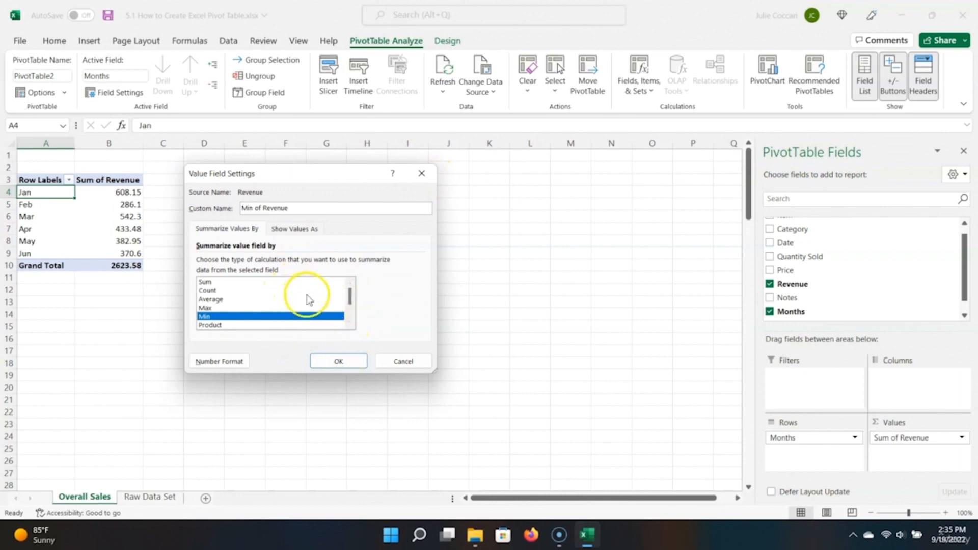
left_click(228, 300)
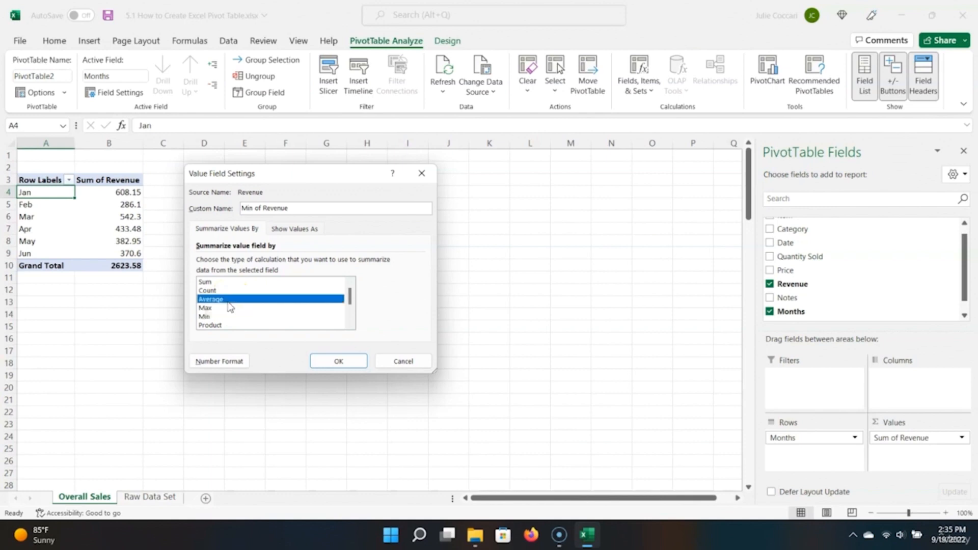
left_click(338, 362)
left_click(334, 362)
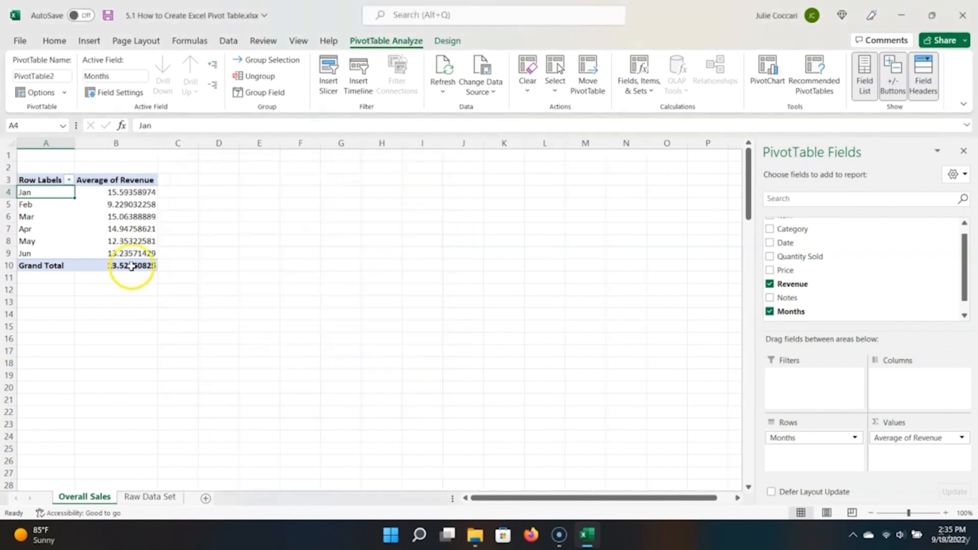
left_click(119, 193)
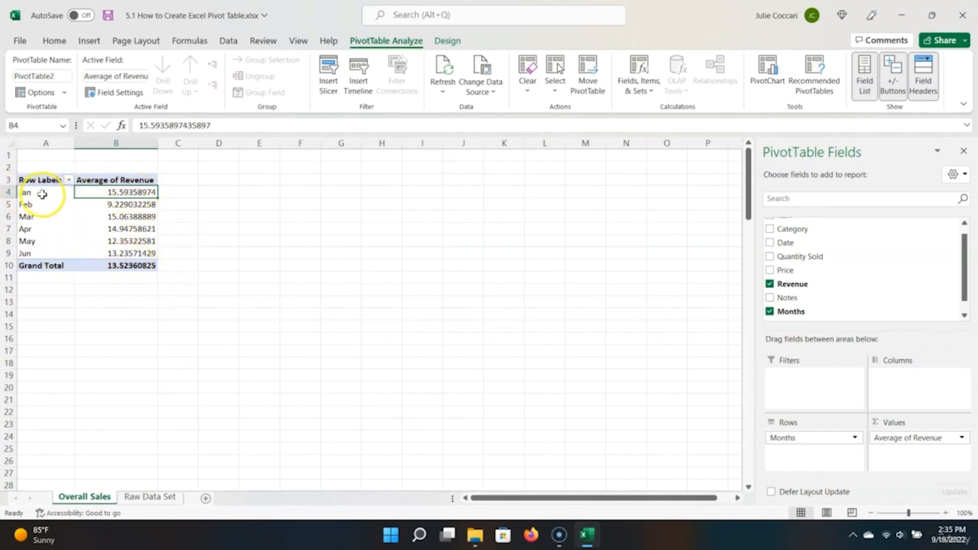
Step: Set the Revenue value field to be summarized by Sum again
left_click(928, 441)
left_click(906, 422)
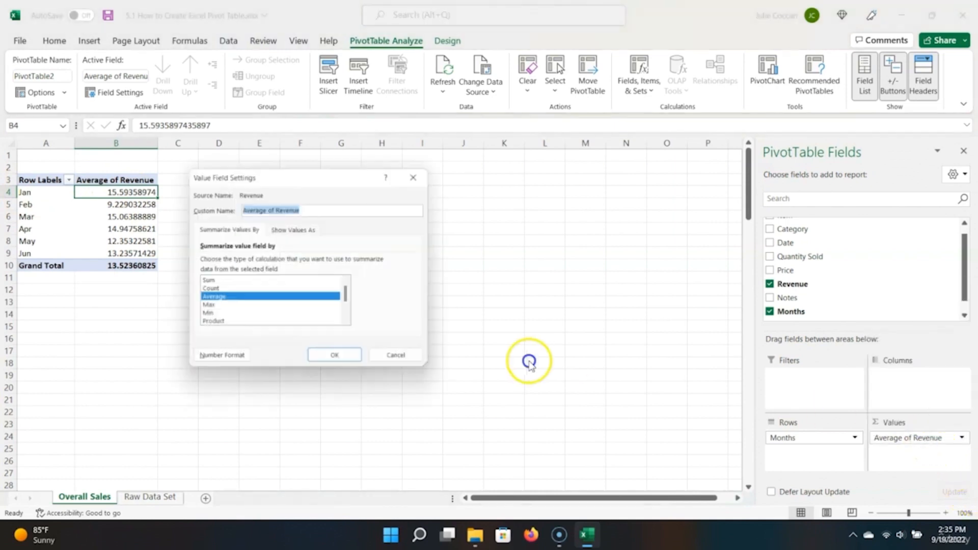
left_click(239, 283)
left_click(324, 361)
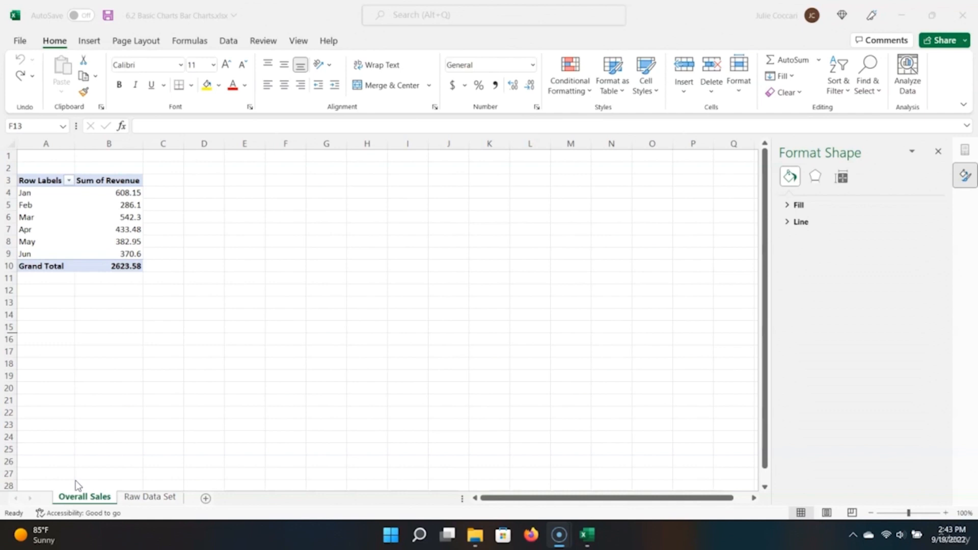
Step: In the 6.2 Basic Charts Bar Charts workbook, insert a 2-D clustered column chart from the monthly revenue in A3:B9 of Overall Sales
left_click(153, 496)
left_click(56, 182)
left_click(47, 179)
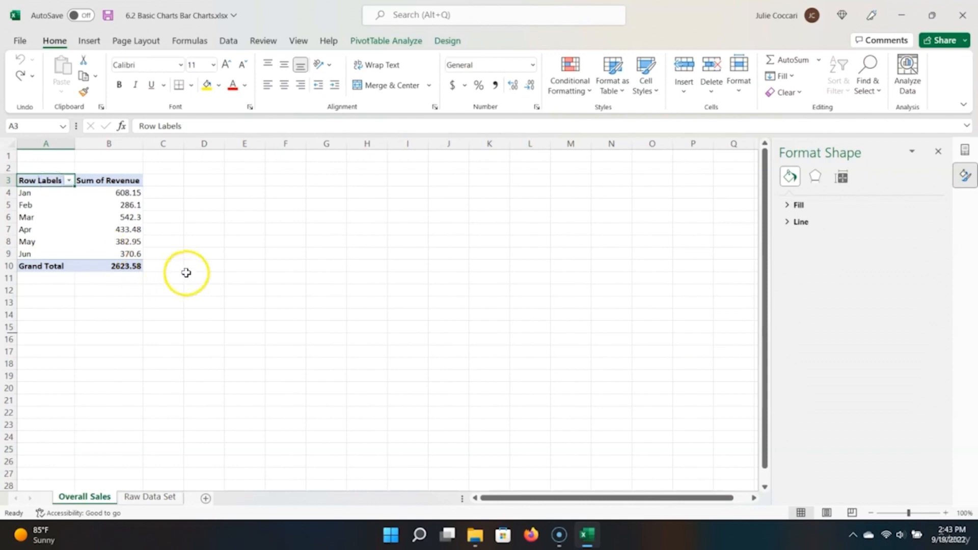
left_click(142, 253, "shift")
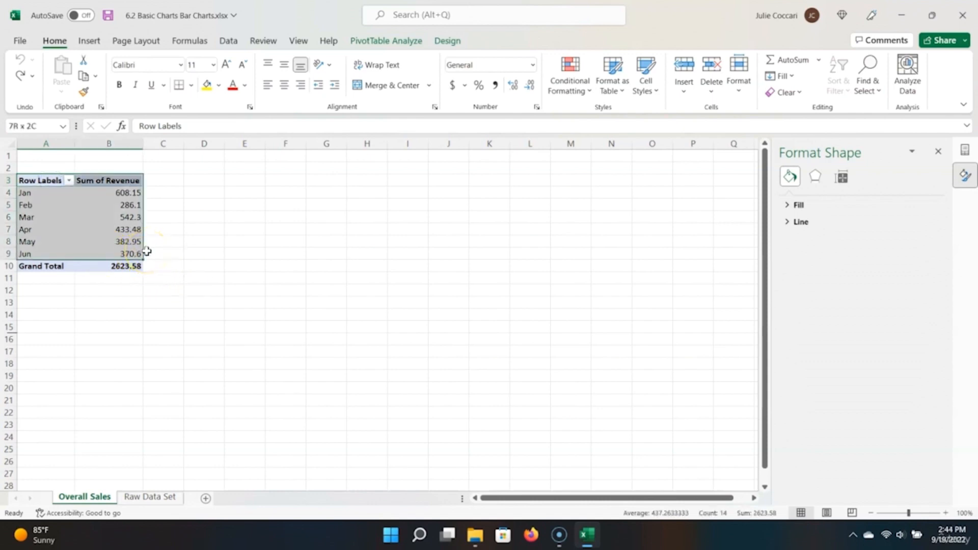
left_click(89, 41)
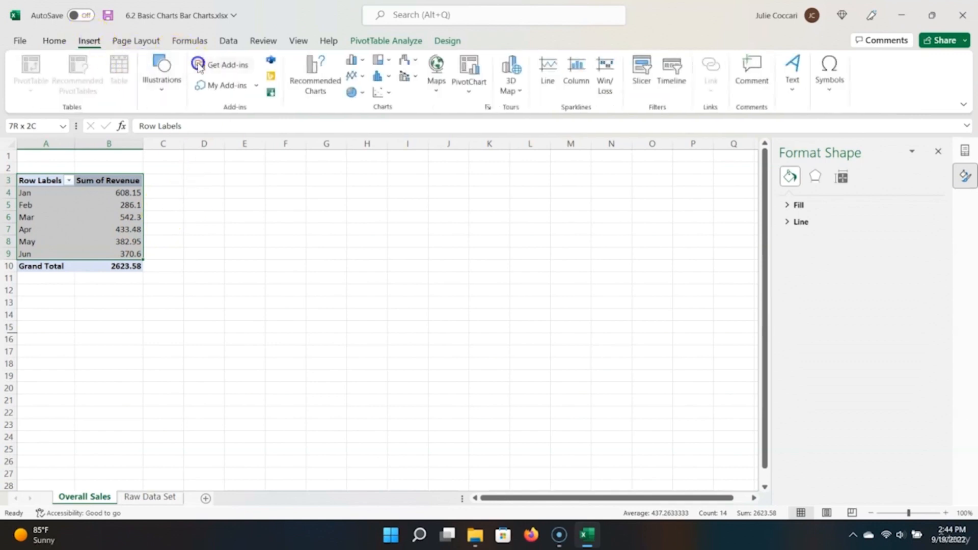
left_click(350, 60)
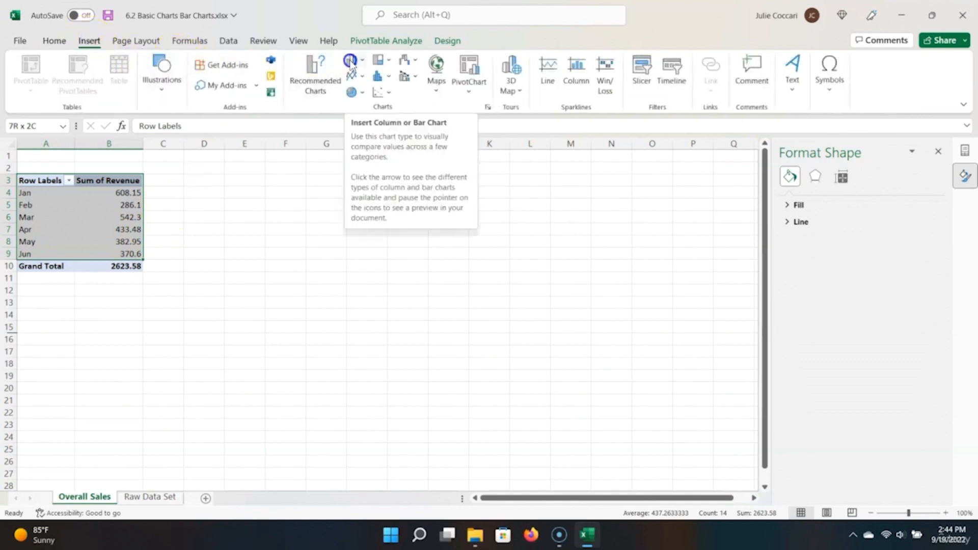
left_click(350, 61)
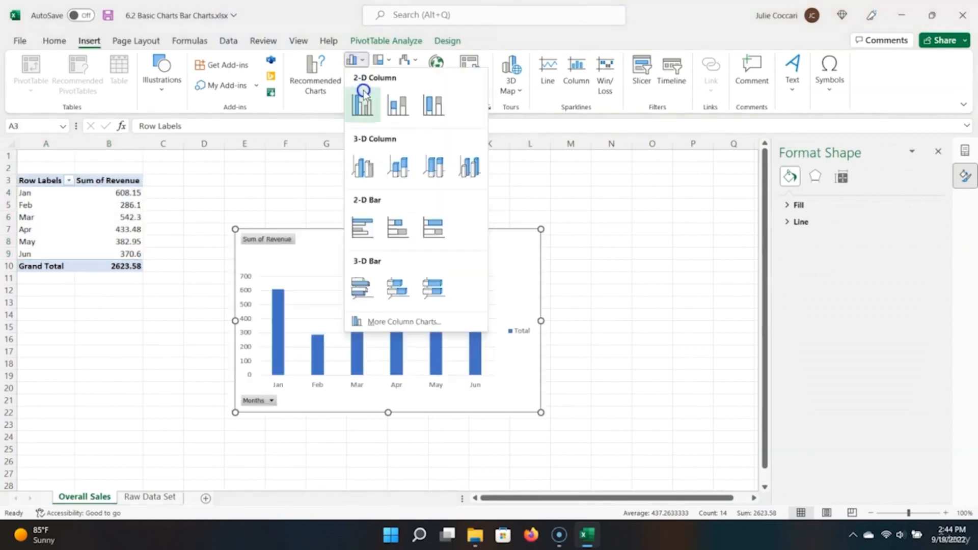
left_click(362, 104)
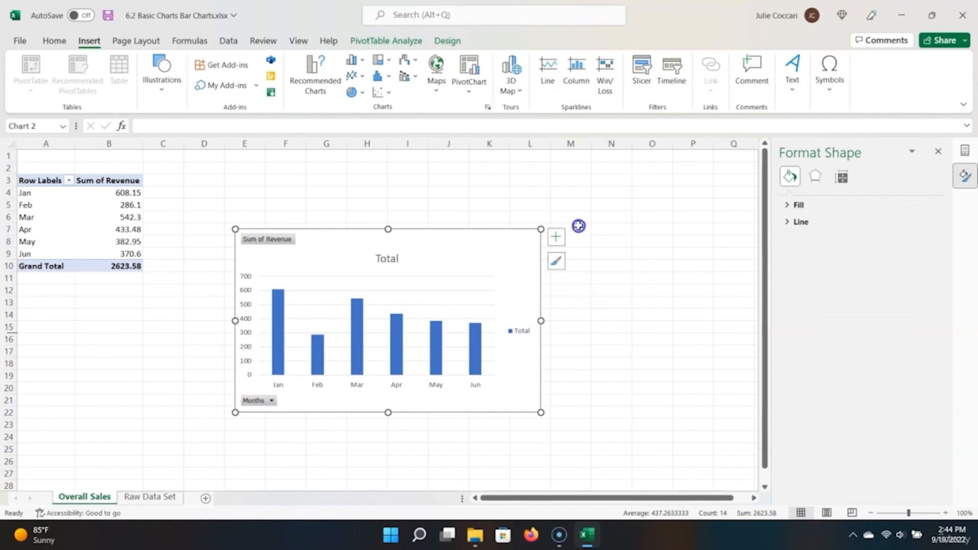
Step: Replace the column chart's title with "Grocery Sales by Month"
left_click(393, 260)
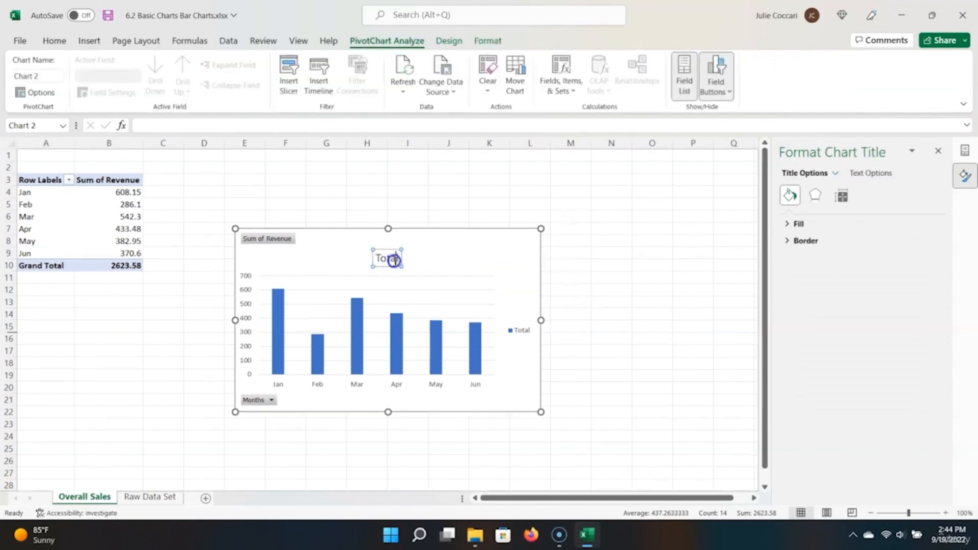
double_click(393, 259)
type("Grocery Sales by Month")
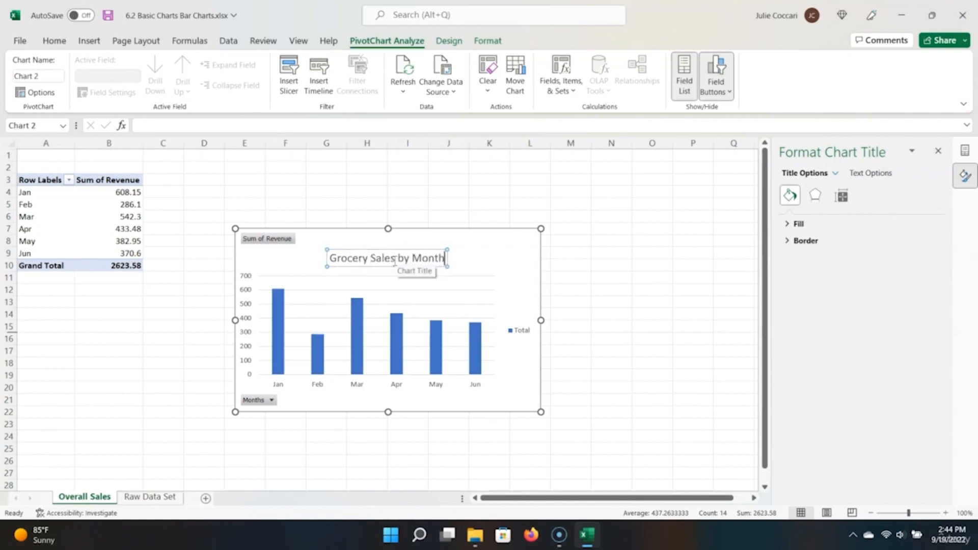
left_click(500, 258)
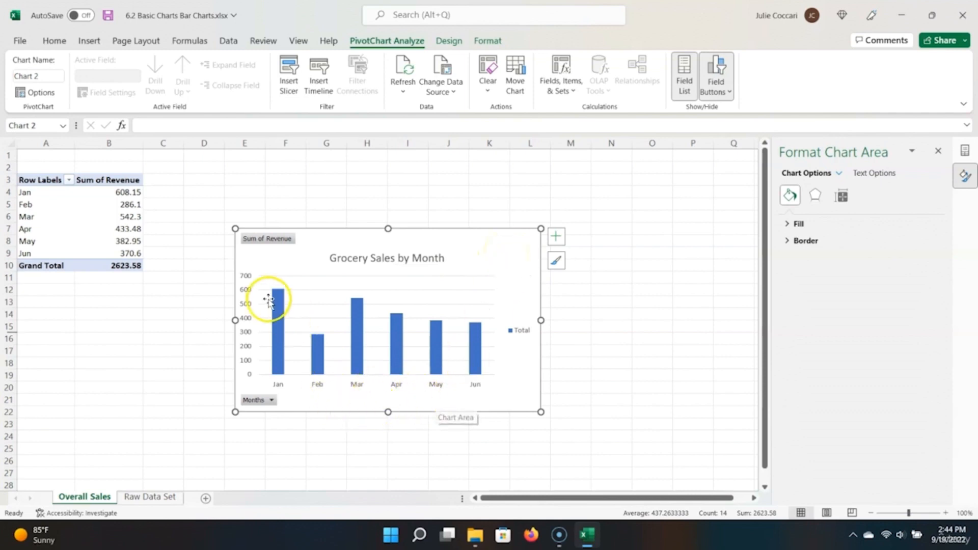
Step: Add axis titles to the column chart and name the horizontal axis "Month"
left_click(555, 238)
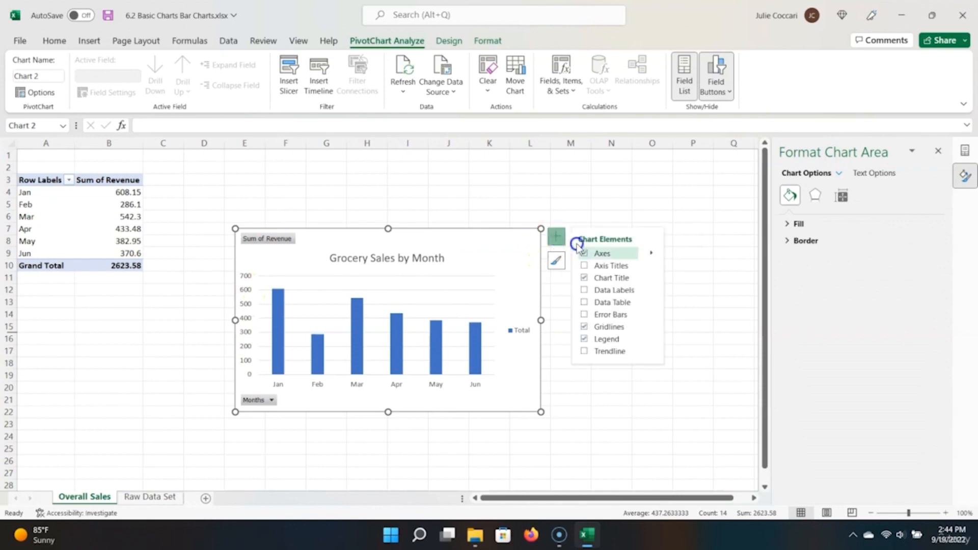
left_click(589, 265)
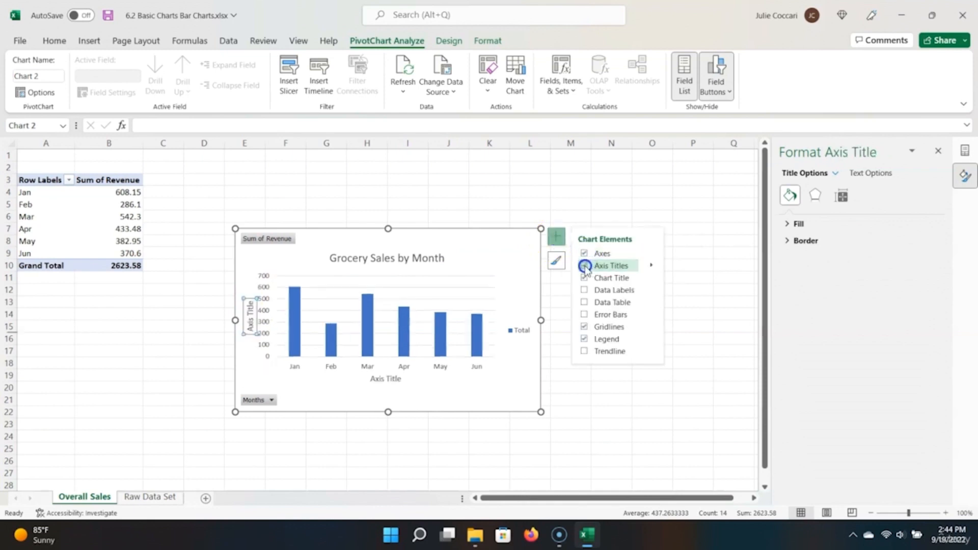
left_click(367, 377)
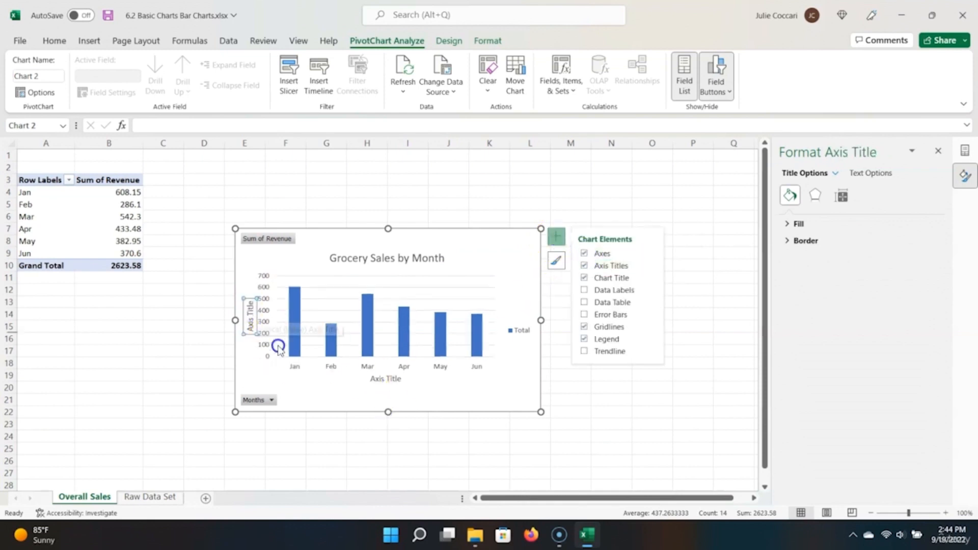
double_click(387, 380)
triple_click(398, 379)
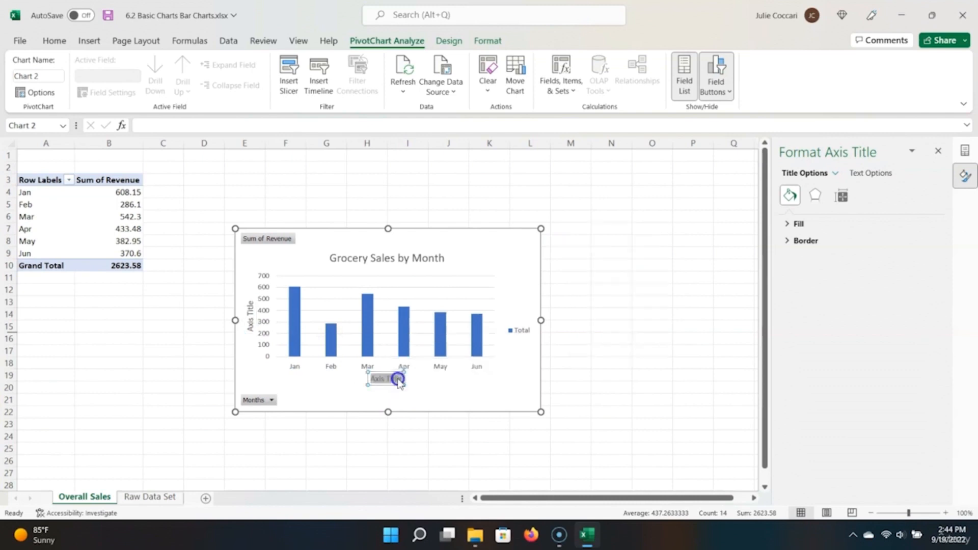
type("M")
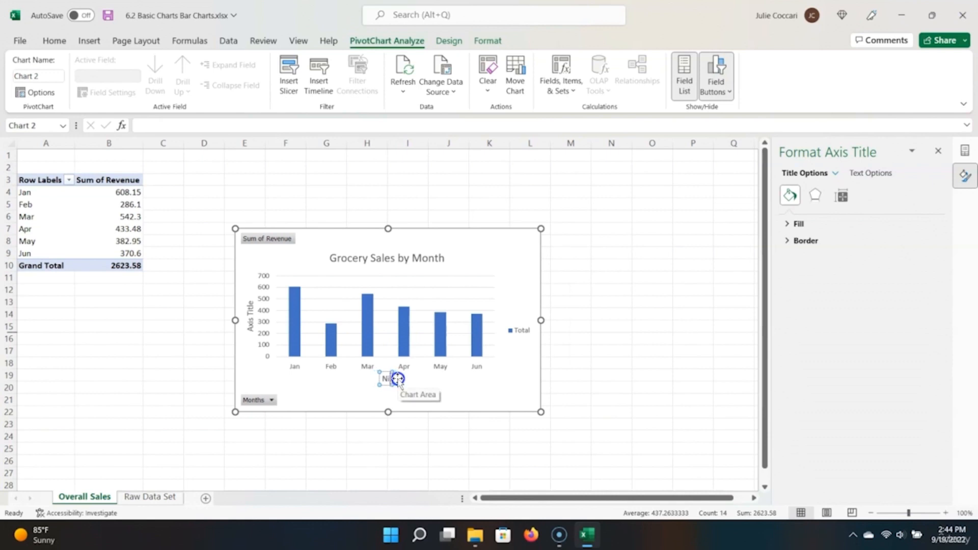
type("onth")
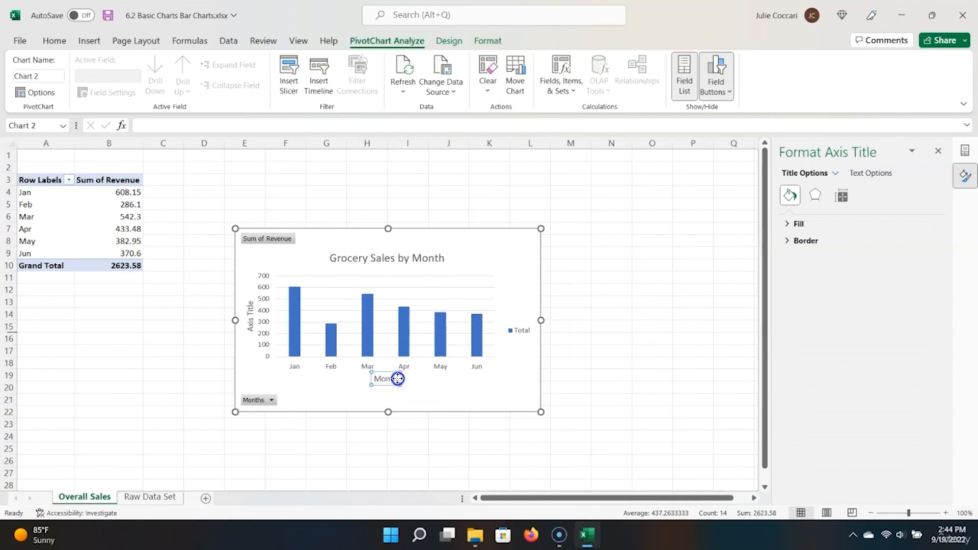
Step: Name the column chart's vertical axis "Sales ($)"
left_click(252, 316)
double_click(253, 317)
key("BackSpace")
key("BackSpace")
key("BackSpace")
key("BackSpace")
key("BackSpace")
type("Sales ($")
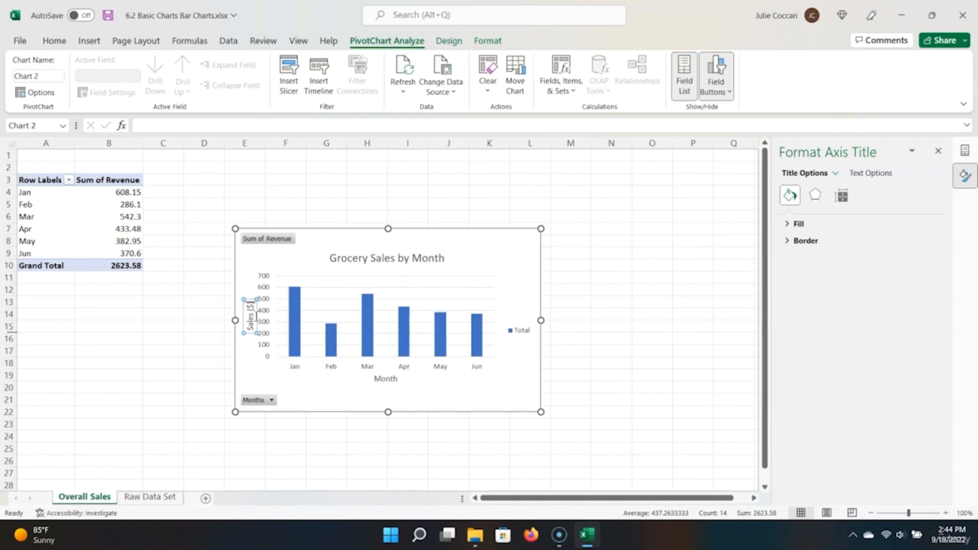
left_click(356, 194)
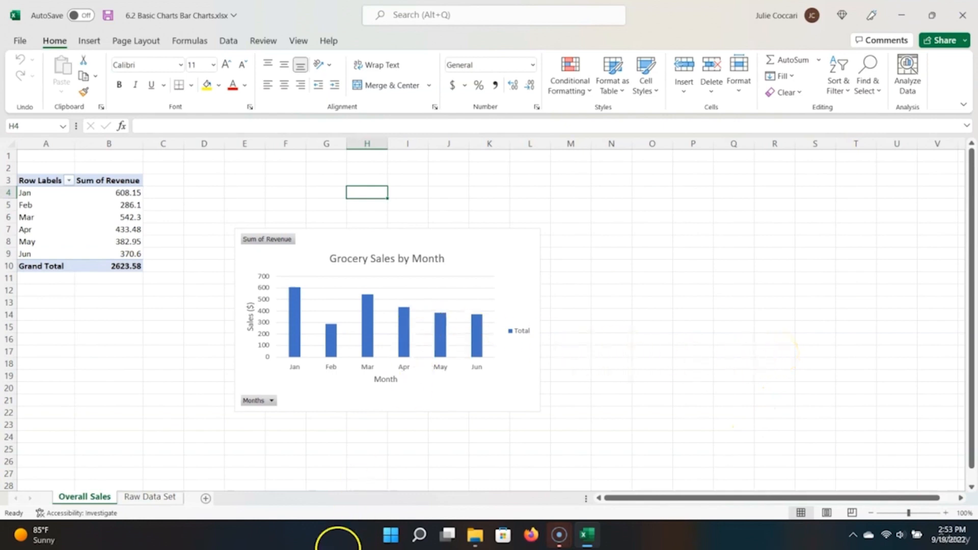
Step: Create a PivotTable on a new worksheet from the full ledger B2:H196 on the Raw Data Set sheet
left_click(124, 501)
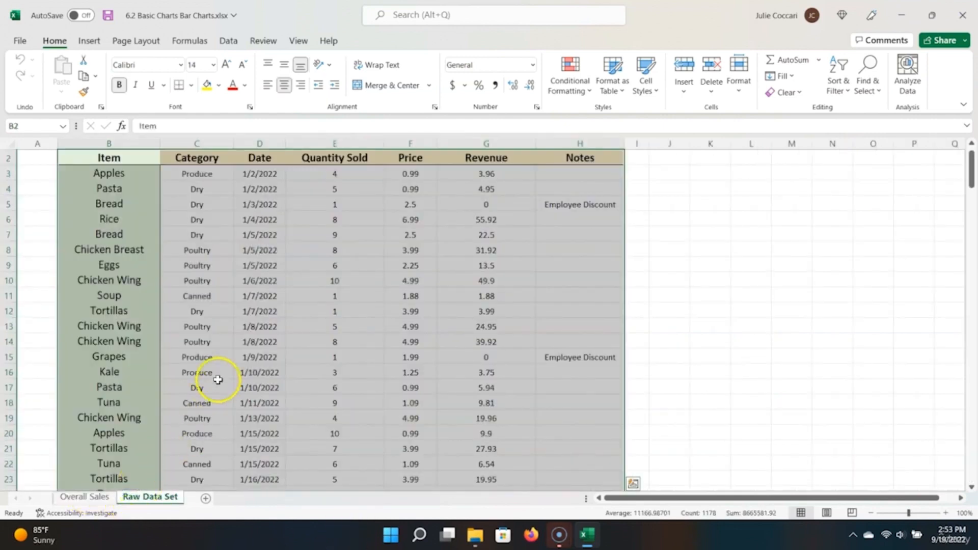
scroll(190, 184, "up", 1)
left_click(189, 185)
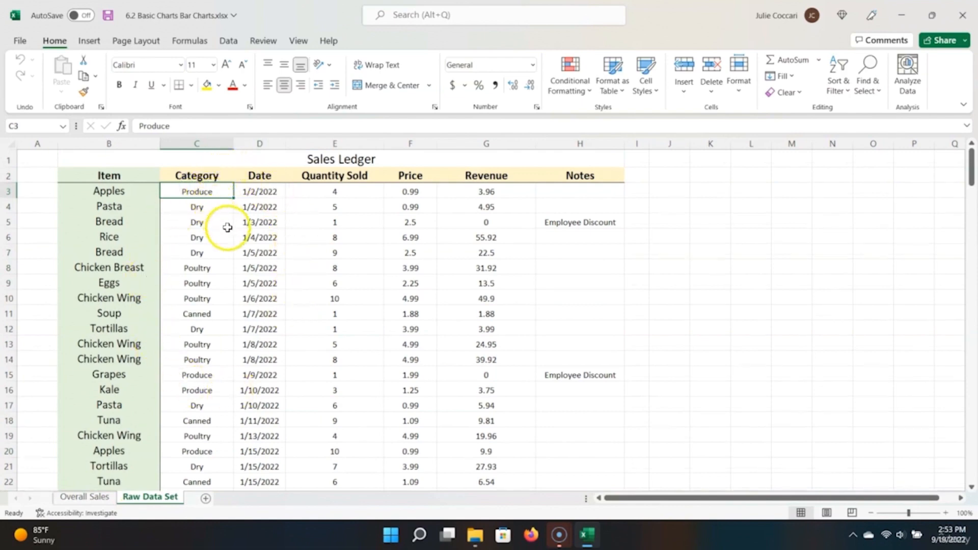
left_click(109, 176)
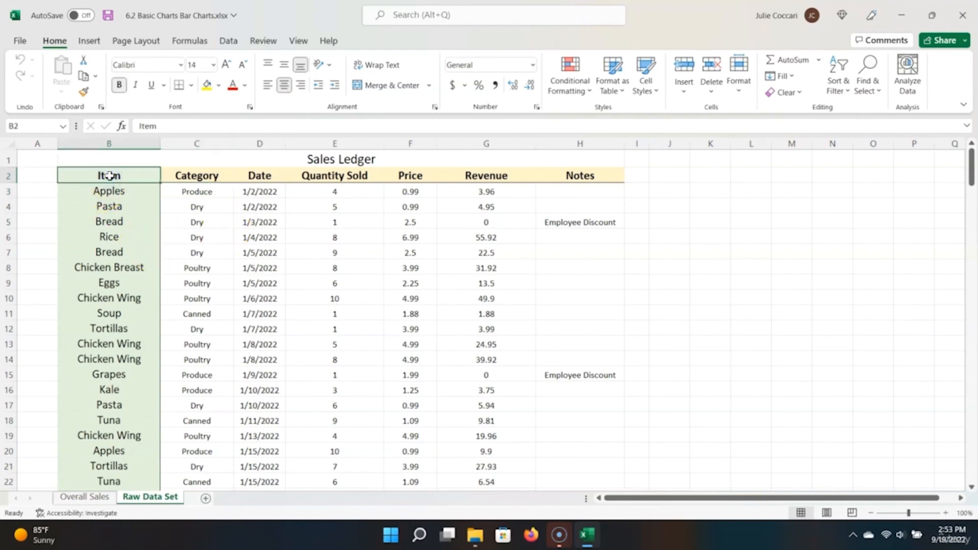
key("ctrl+shift+Right")
key("ctrl+shift+Down")
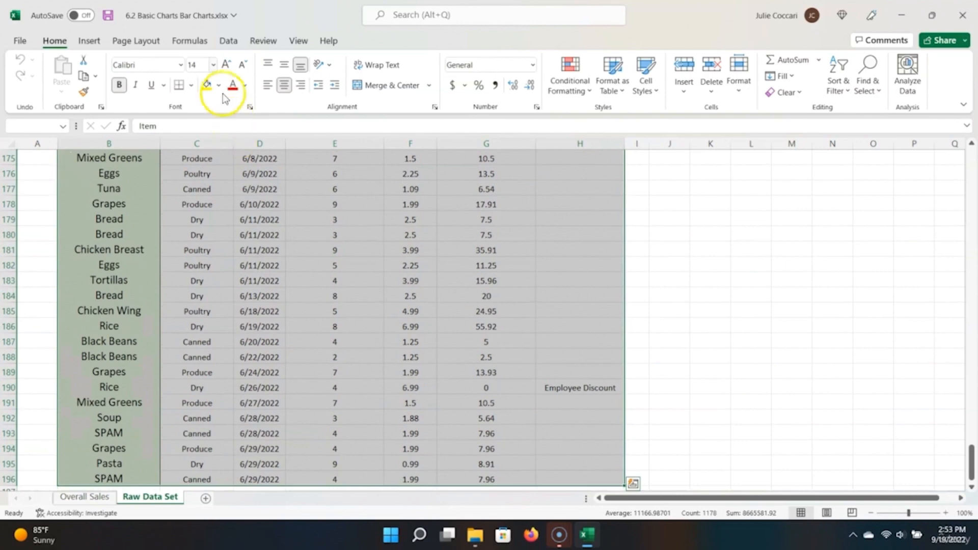
left_click(89, 41)
left_click(43, 80)
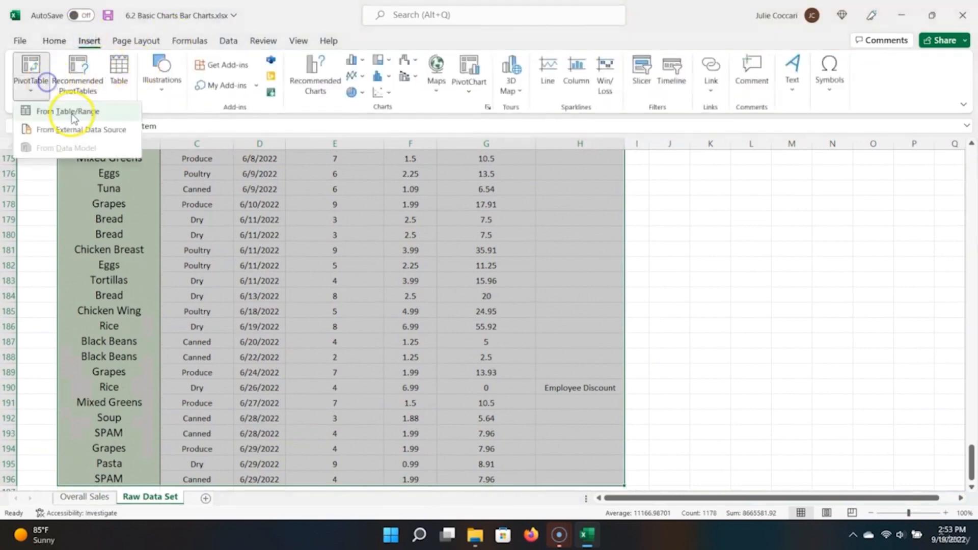
left_click(73, 112)
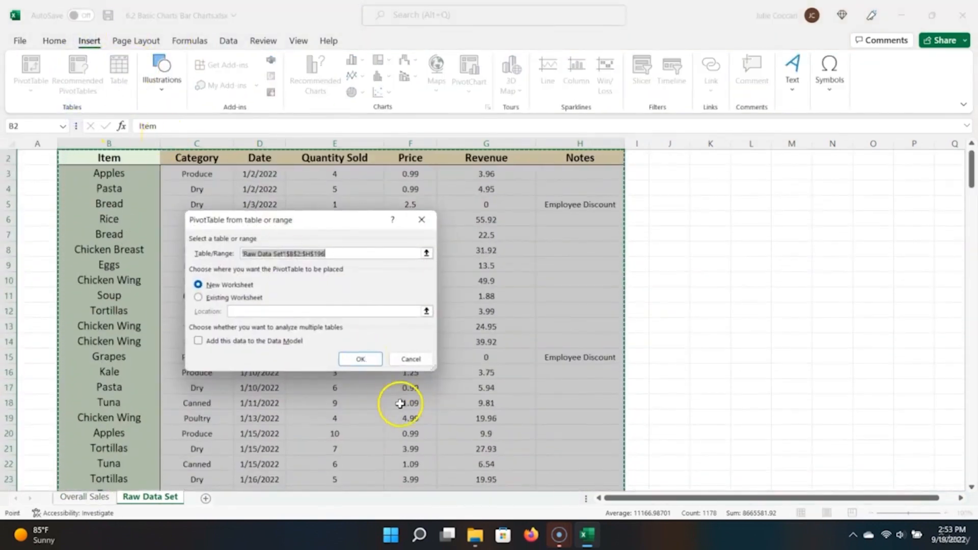
left_click(374, 365)
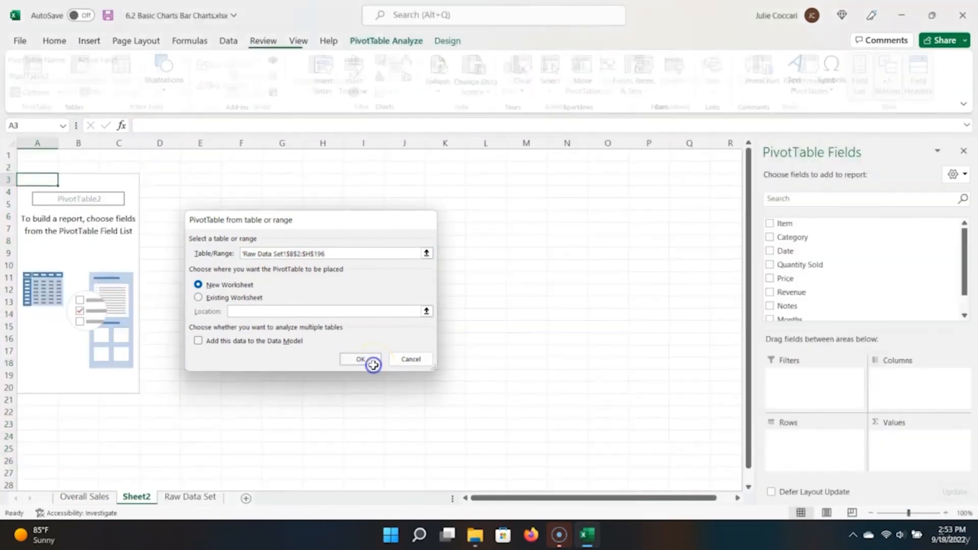
Step: Rename the new PivotTable sheet as "Sales by Category"
double_click(142, 501)
type("Sale")
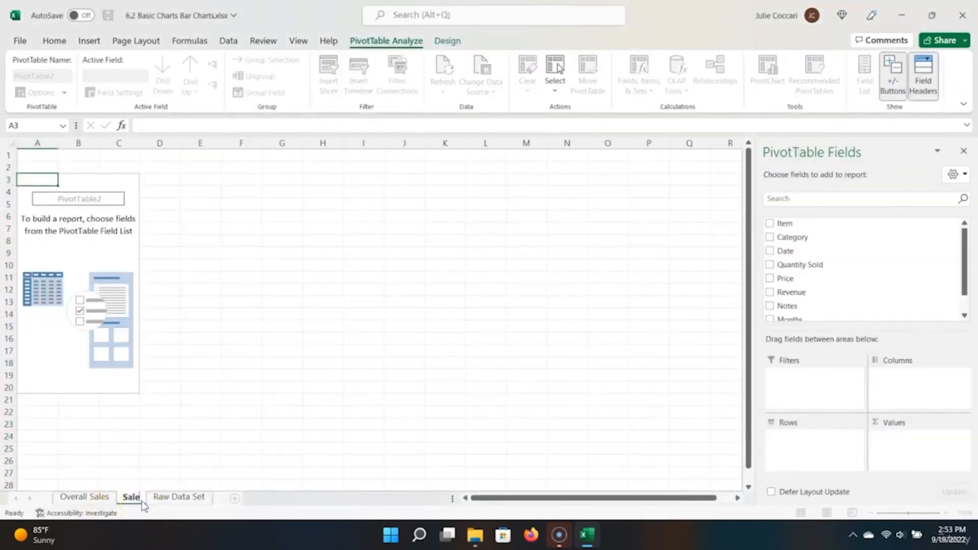
type("s by Category")
key("Return")
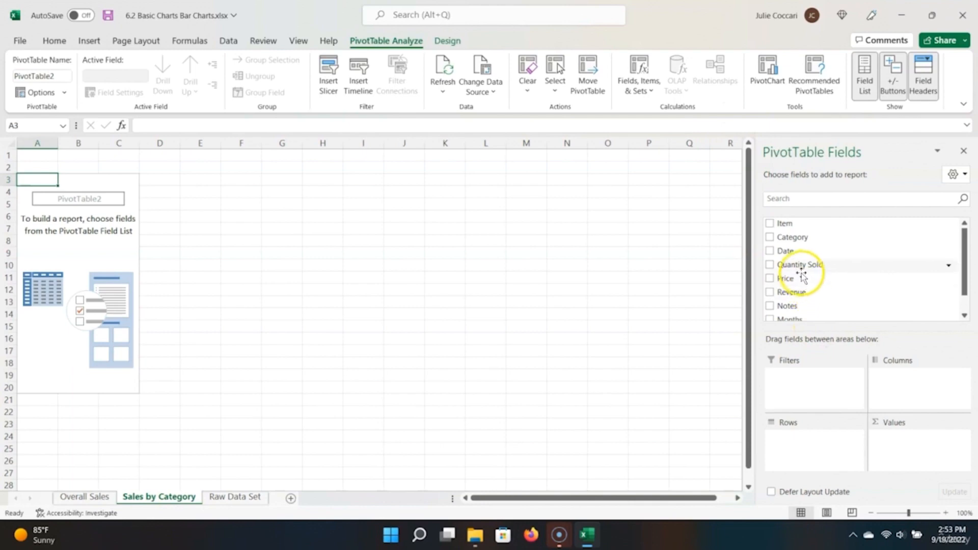
Step: Lay out the PivotTable with Months as rows, Category as columns and the sum of Revenue as values
left_click_drag(803, 253, 590, 399)
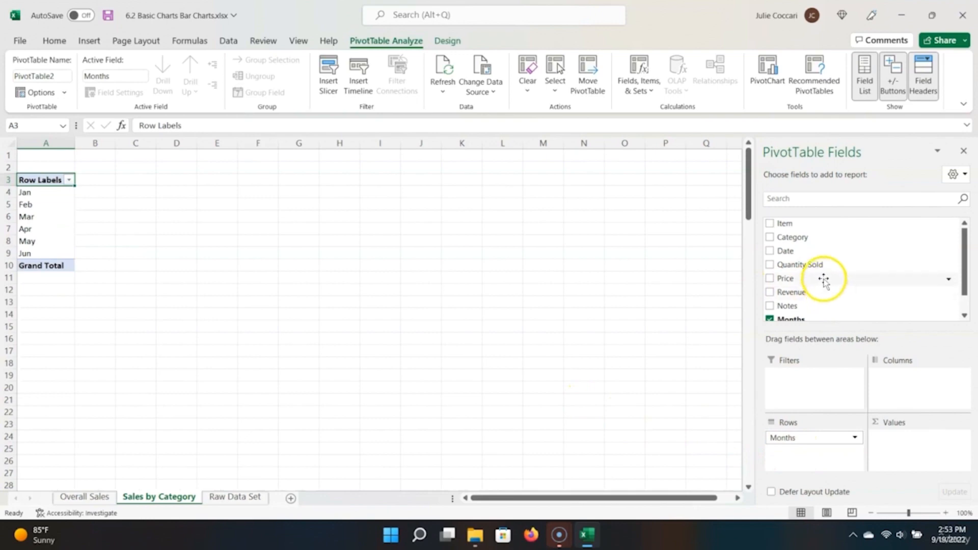
left_click_drag(813, 293, 899, 446)
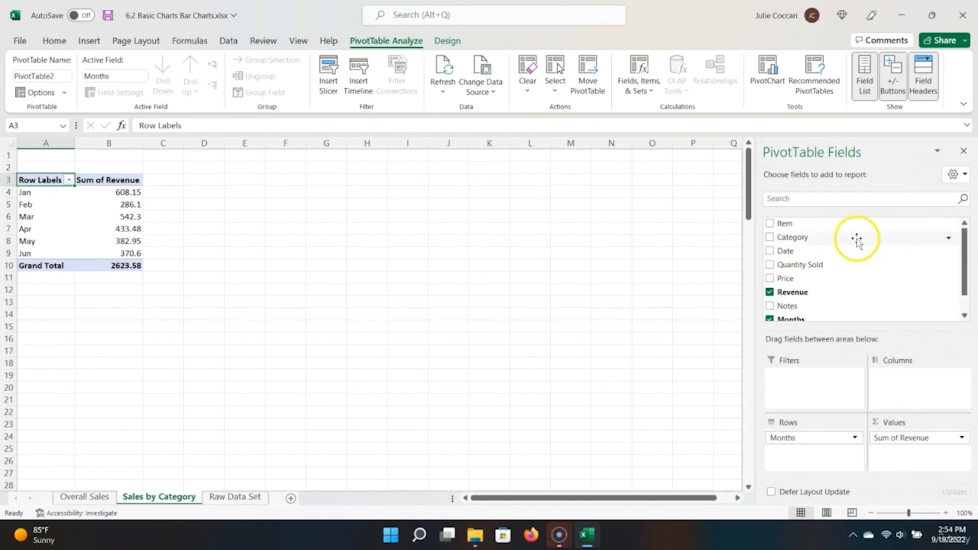
left_click_drag(850, 237, 919, 402)
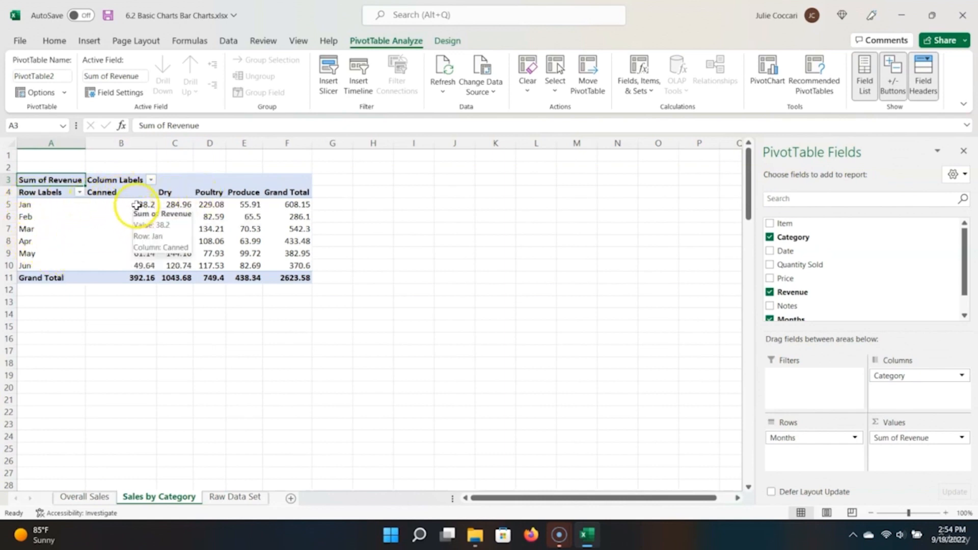
left_click(116, 207)
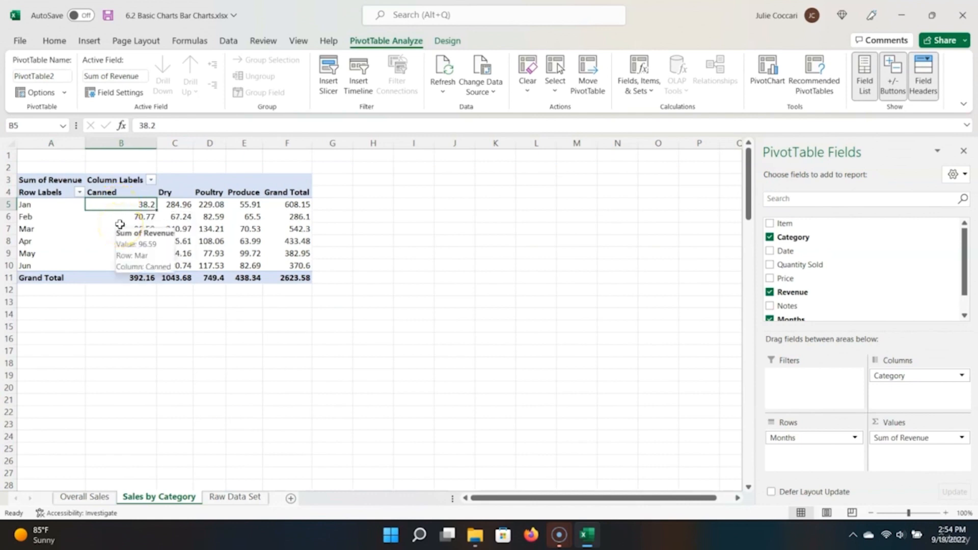
left_click(131, 217)
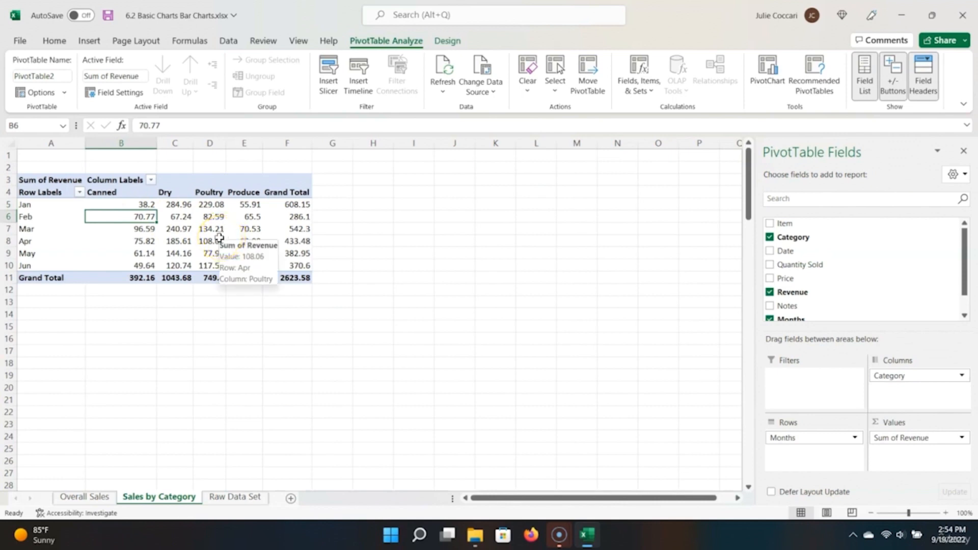
left_click(167, 330)
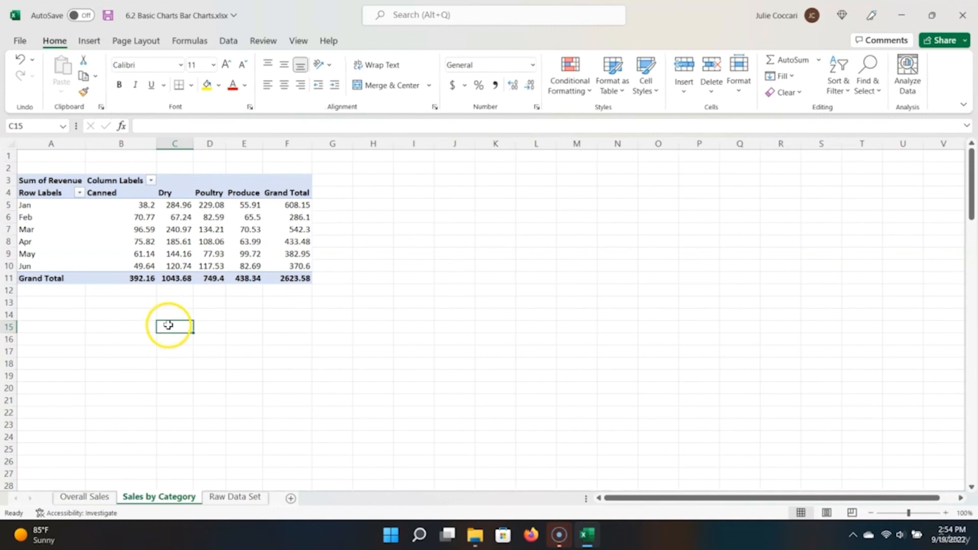
Step: Turn off the category PivotTable's grand totals for both rows and columns
left_click(228, 219)
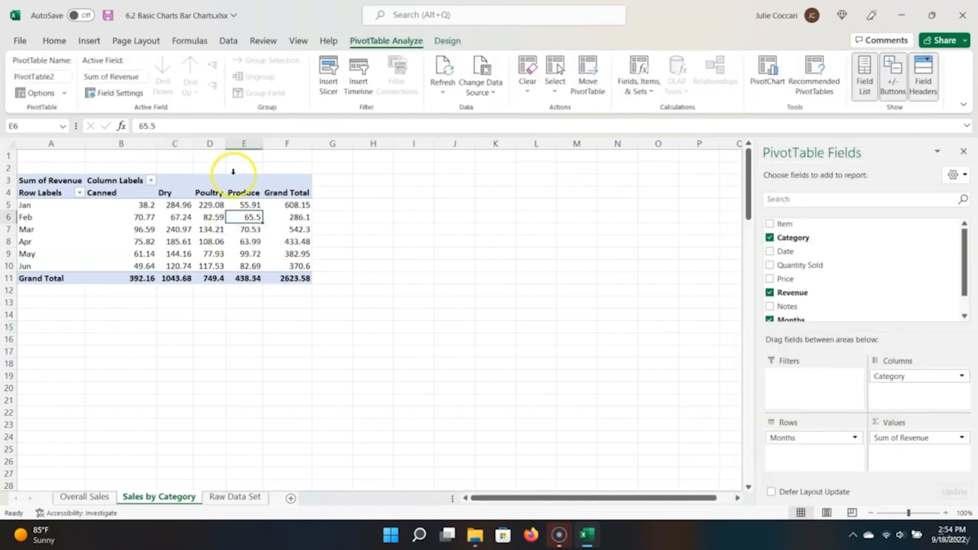
left_click(445, 43)
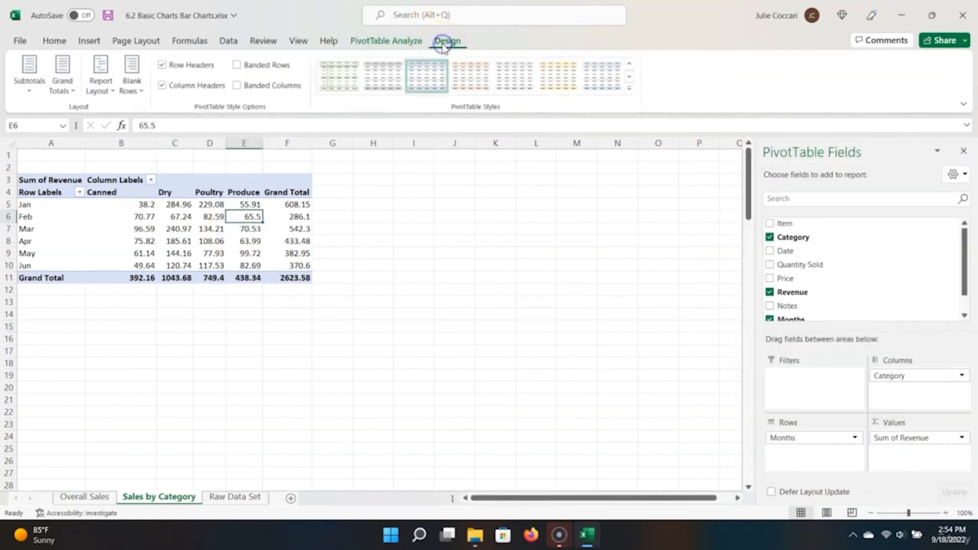
left_click(75, 92)
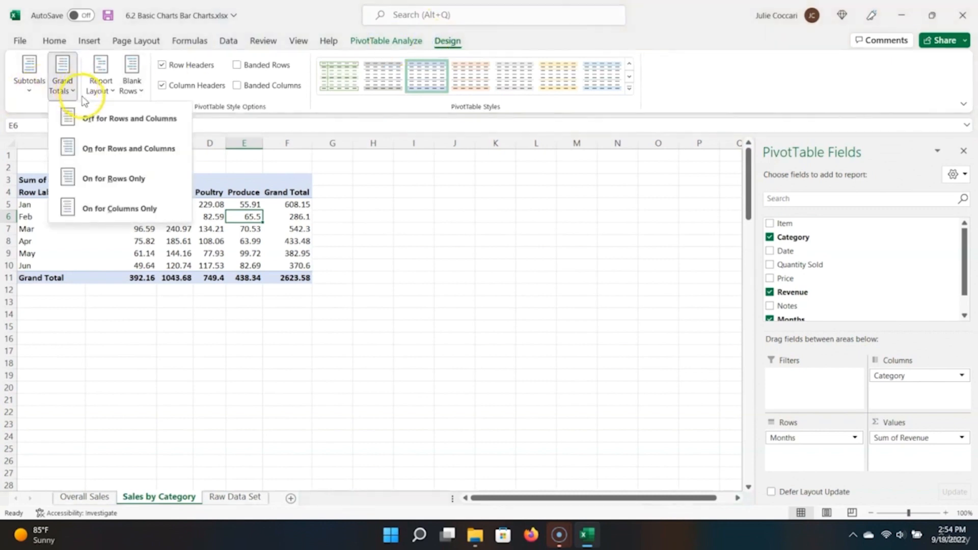
left_click(102, 126)
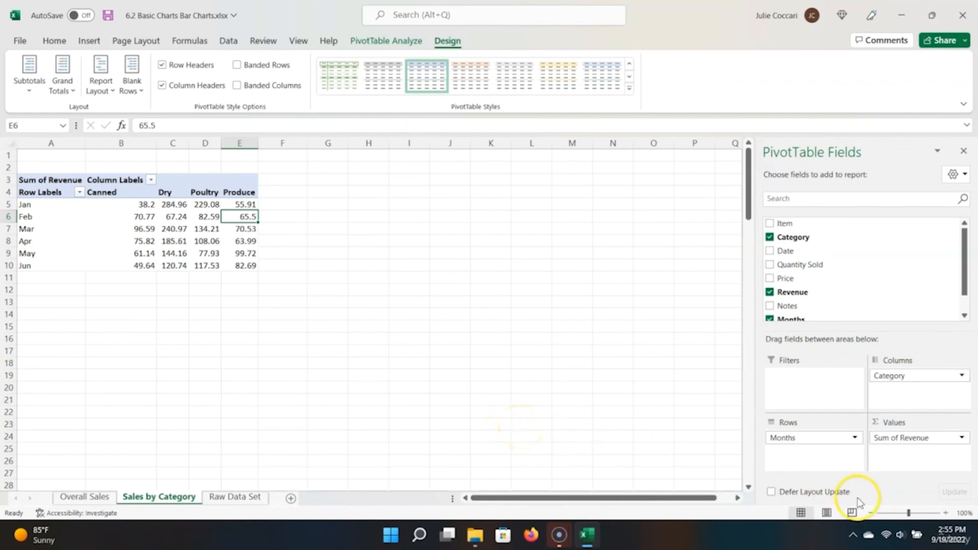
Step: Add Quantity Sold as a PivotTable report filter and exclude quantity 1 from the selected items
left_click_drag(798, 265, 794, 388)
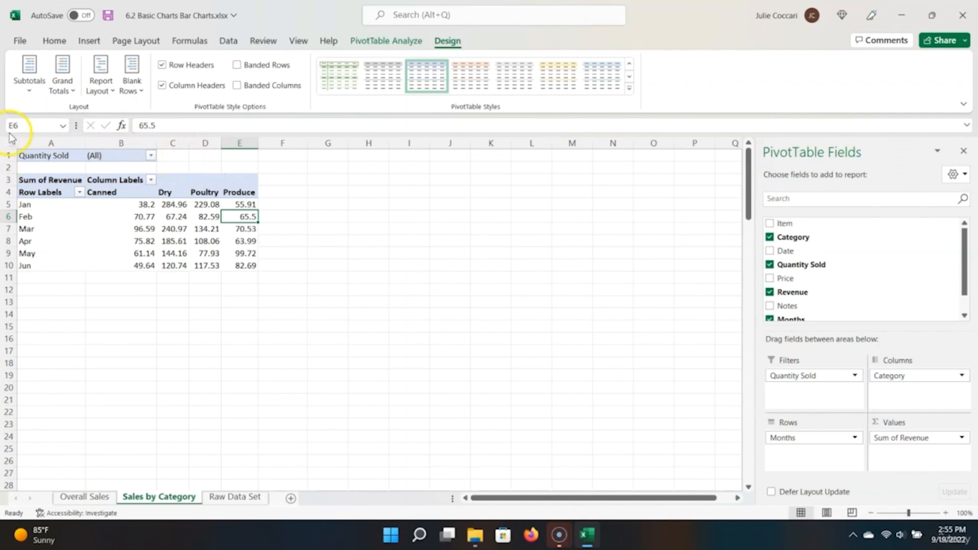
left_click(151, 155)
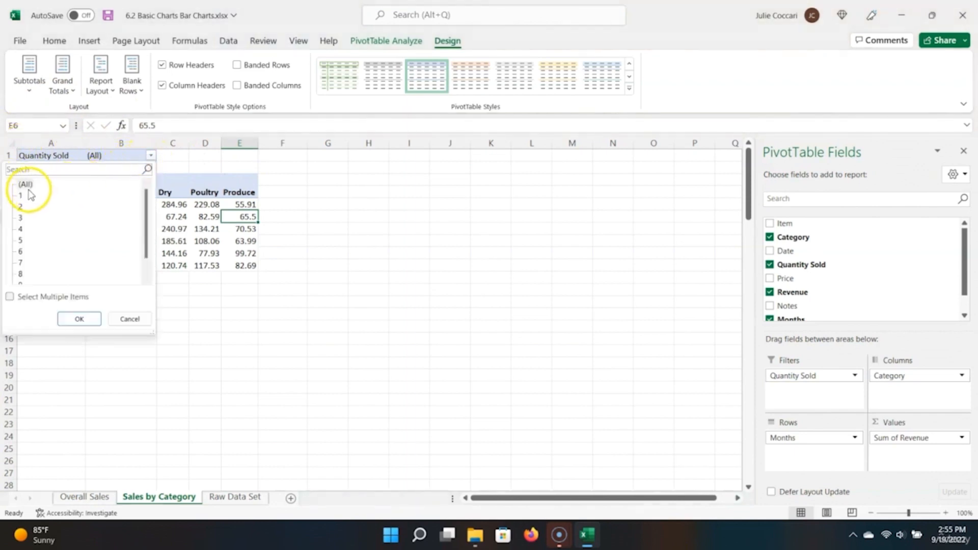
left_click(10, 297)
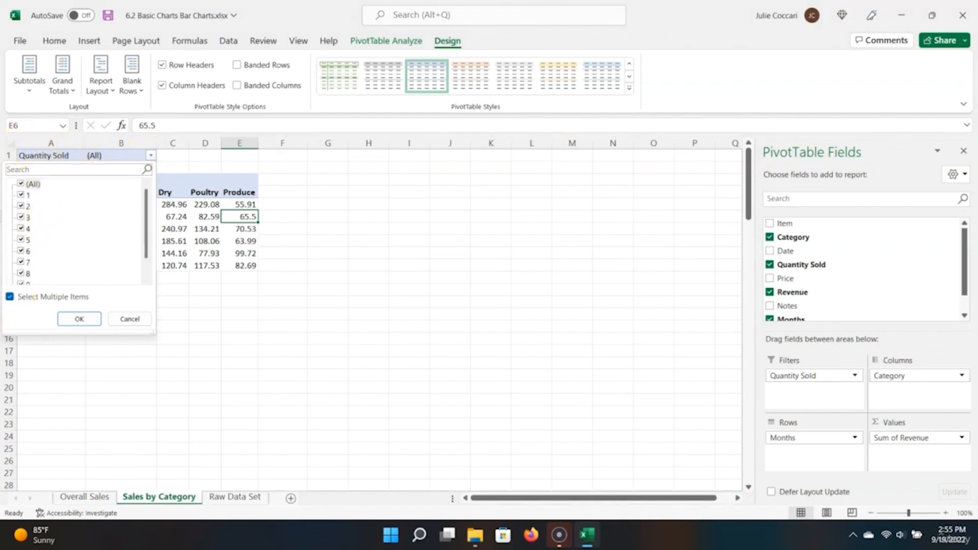
left_click(21, 195)
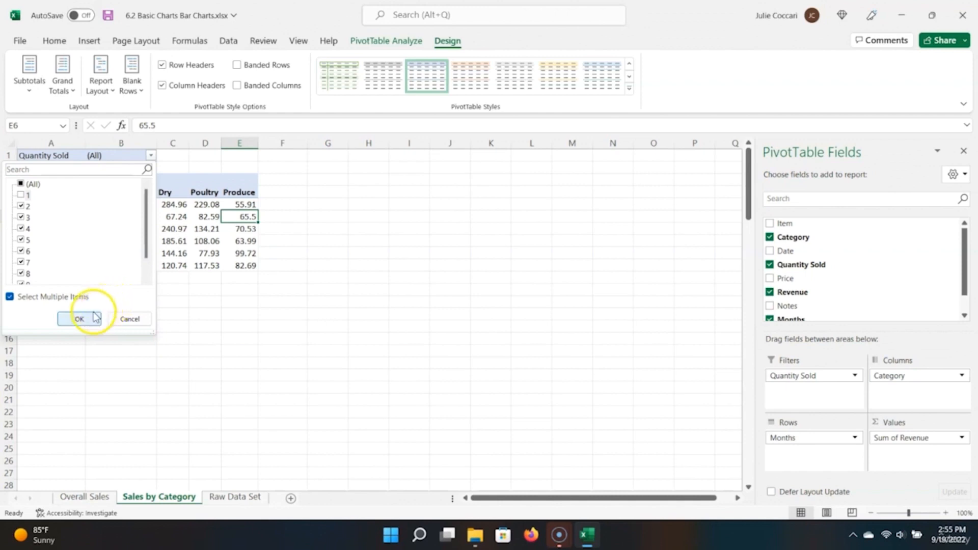
left_click(77, 318)
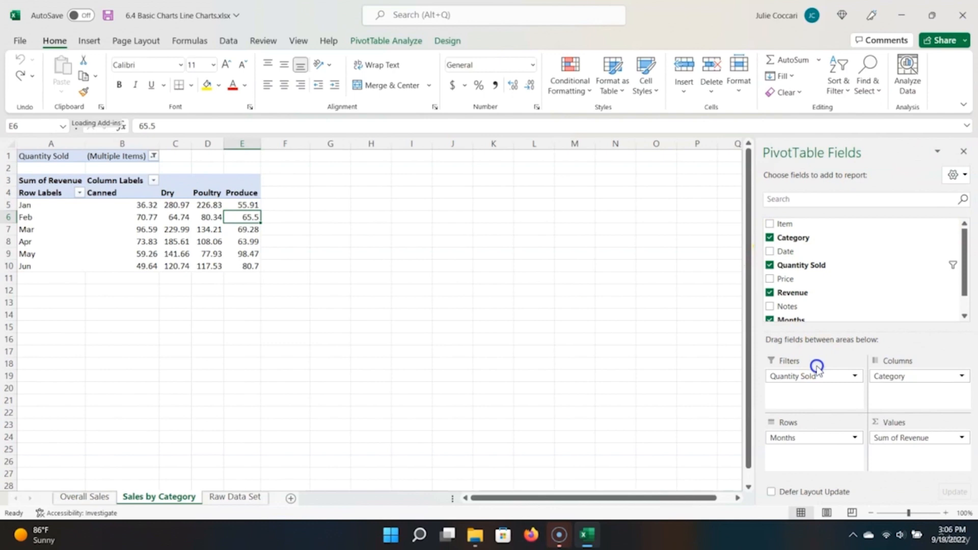
Step: Remove the Quantity Sold report filter from the category PivotTable and insert a basic 2-D line chart from its monthly category data
left_click_drag(816, 378, 591, 343)
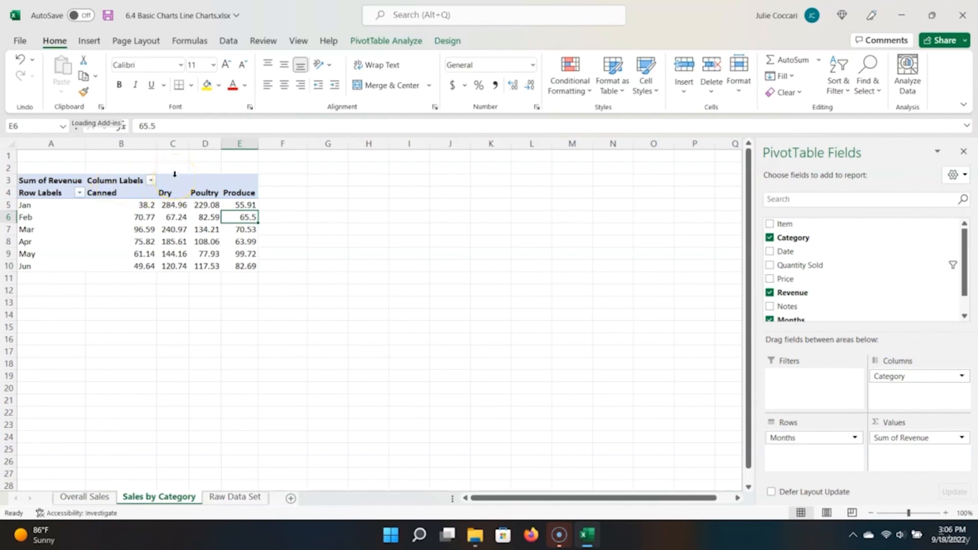
left_click(59, 194)
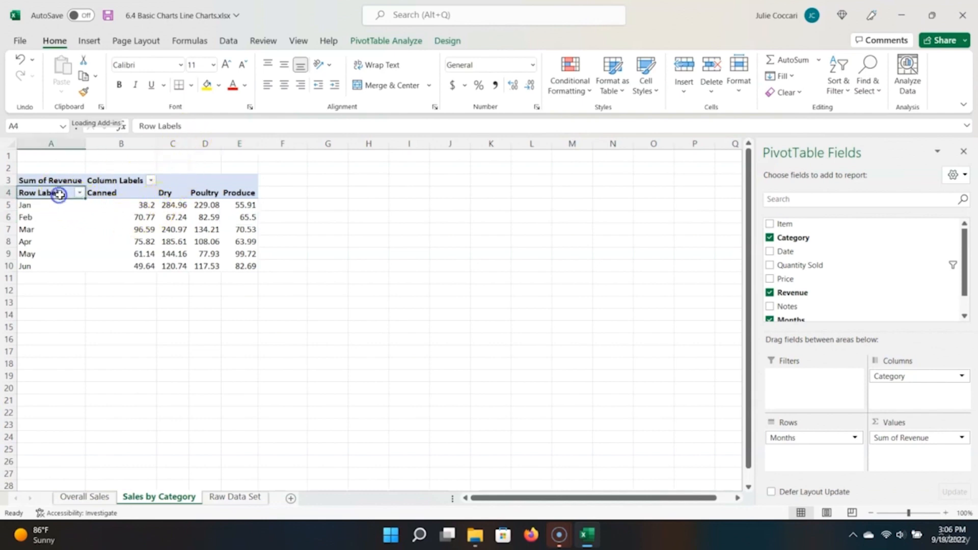
left_click(59, 193)
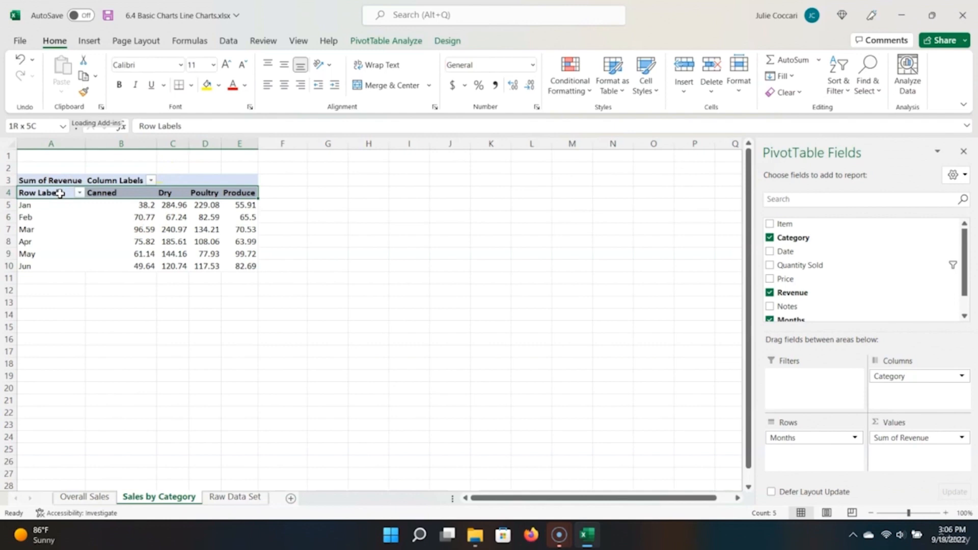
left_click(60, 193)
left_click(87, 42)
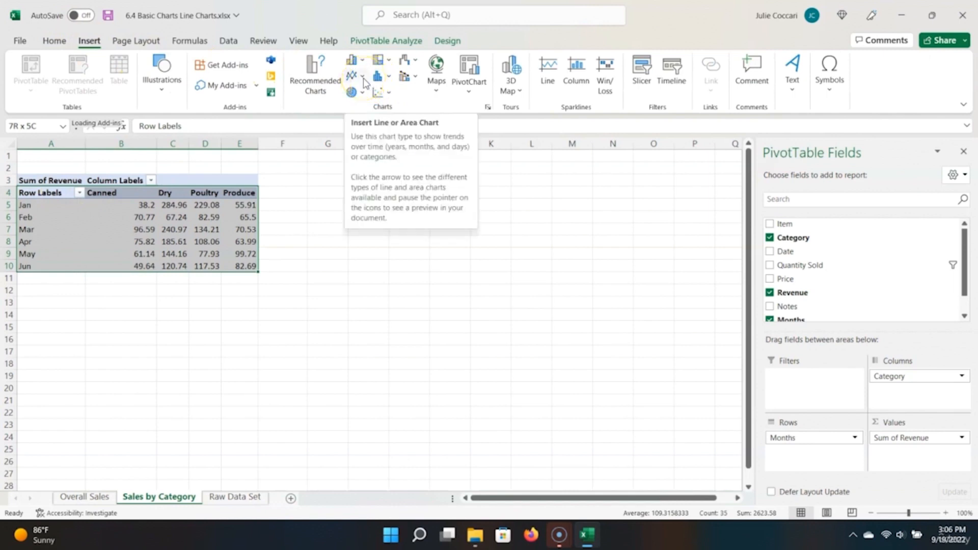
left_click(363, 76)
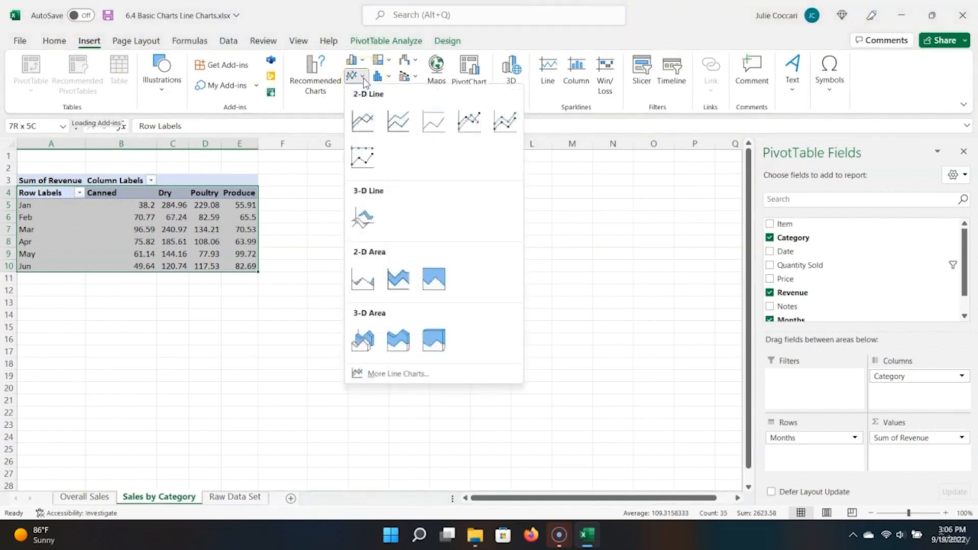
left_click(371, 126)
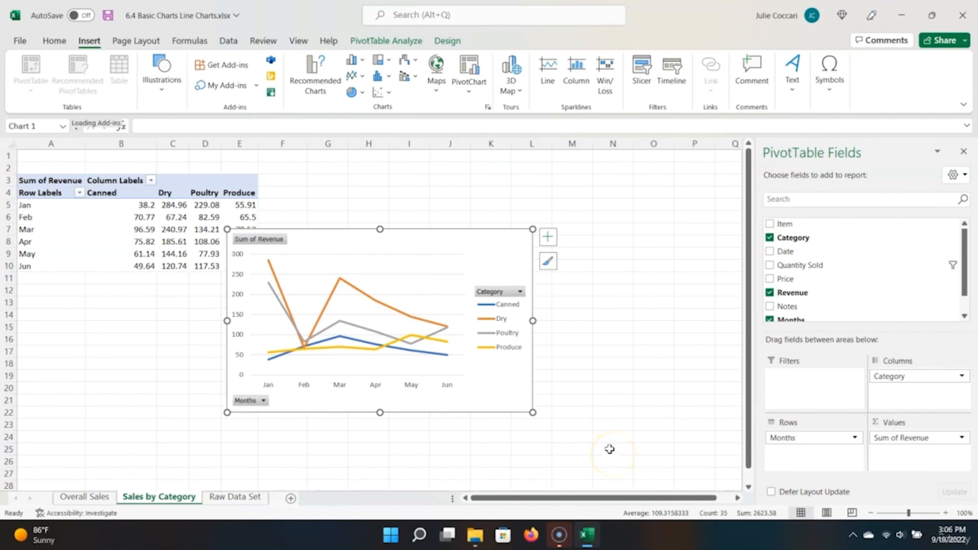
Step: Add a chart title and axis titles to the category line chart
left_click(547, 237)
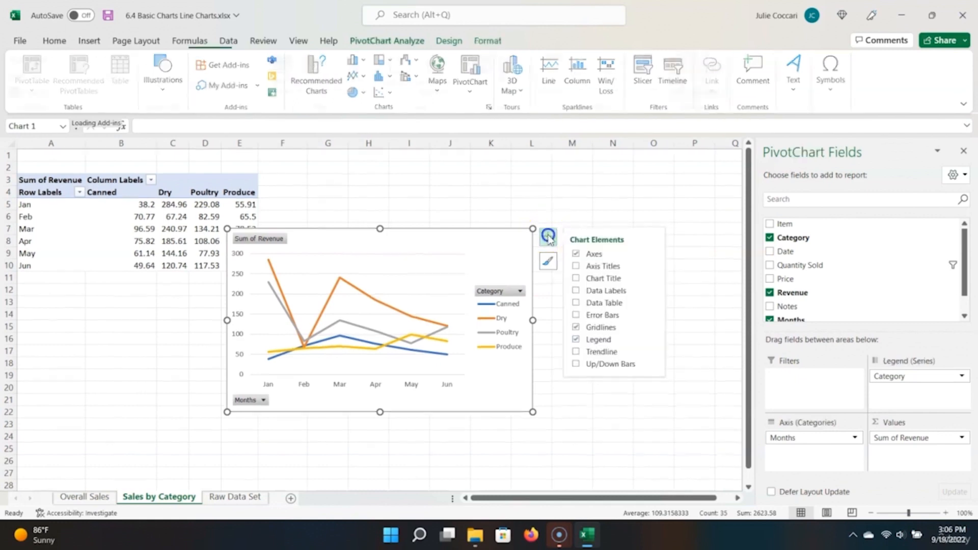
left_click(591, 277)
left_click(595, 267)
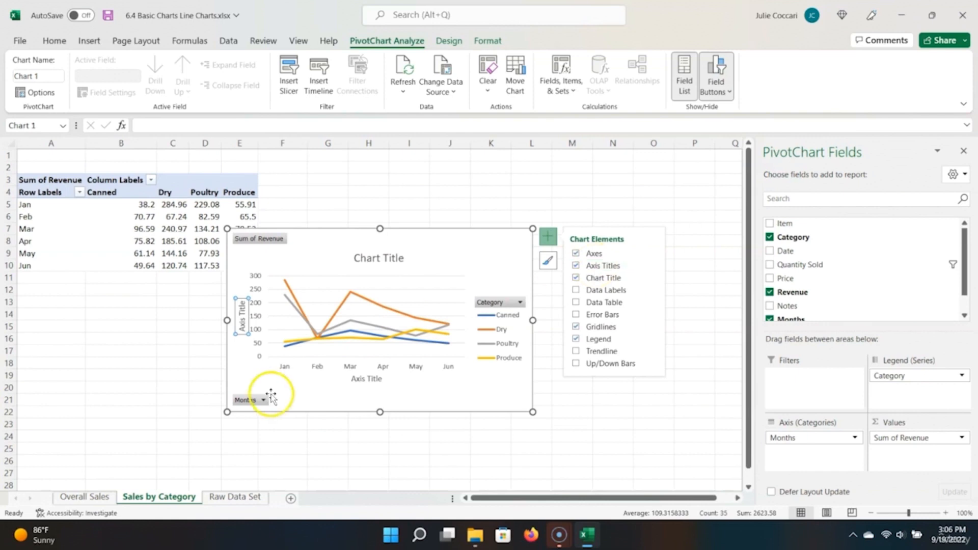
Step: Change the line chart's title to "Category Sales by Month"
double_click(366, 260)
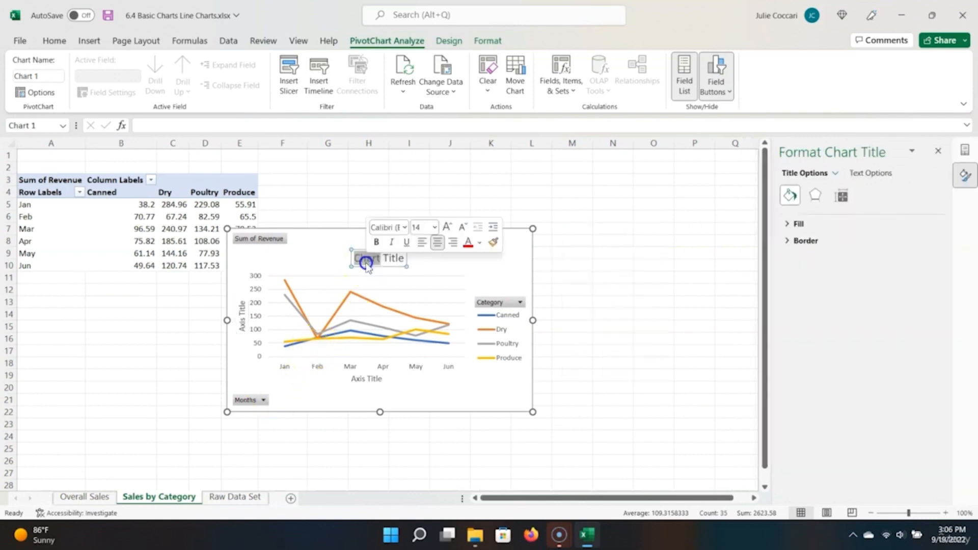
triple_click(366, 263)
type("Catego")
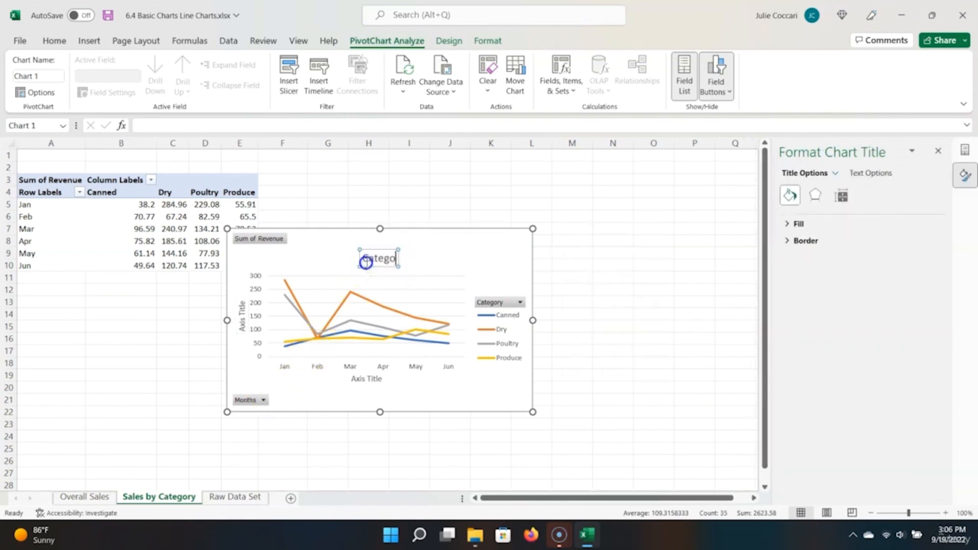
type("ry Sales")
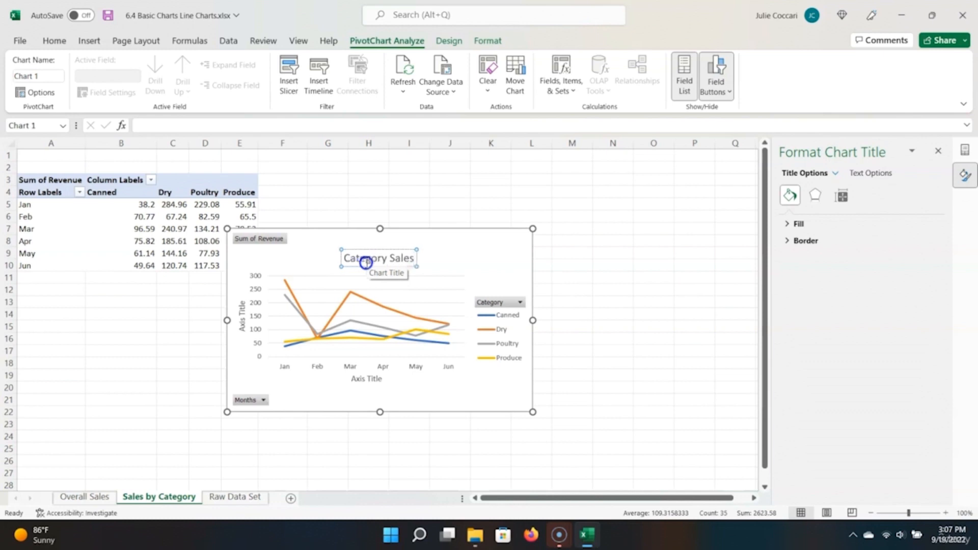
type(" by Month")
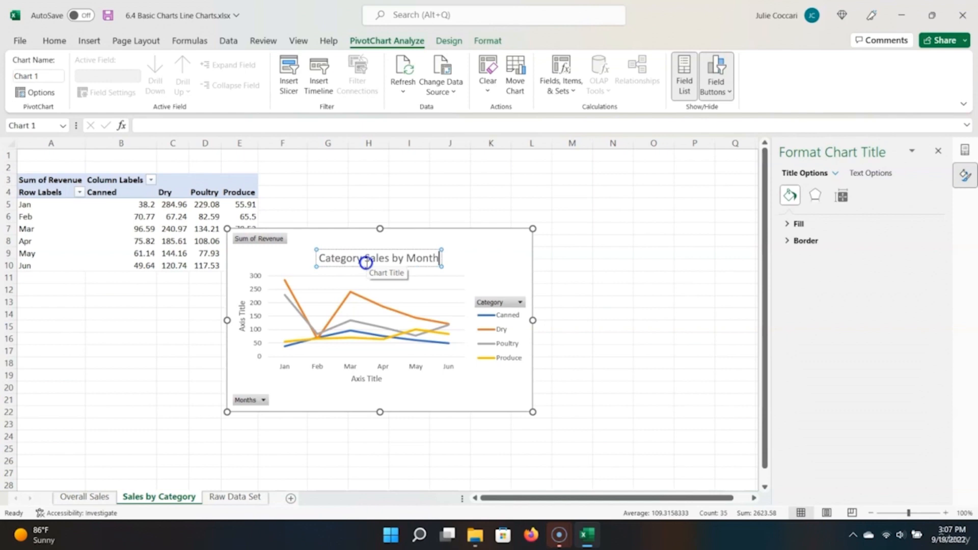
Step: Label the line chart's horizontal axis "Month" and its vertical axis "Revenue ($)"
left_click(366, 379)
double_click(363, 378)
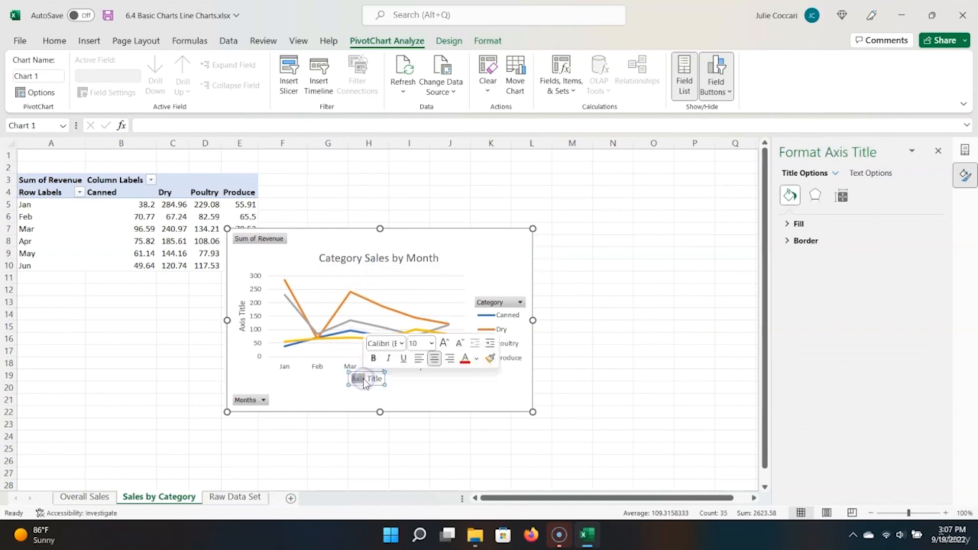
triple_click(364, 383)
type("Month")
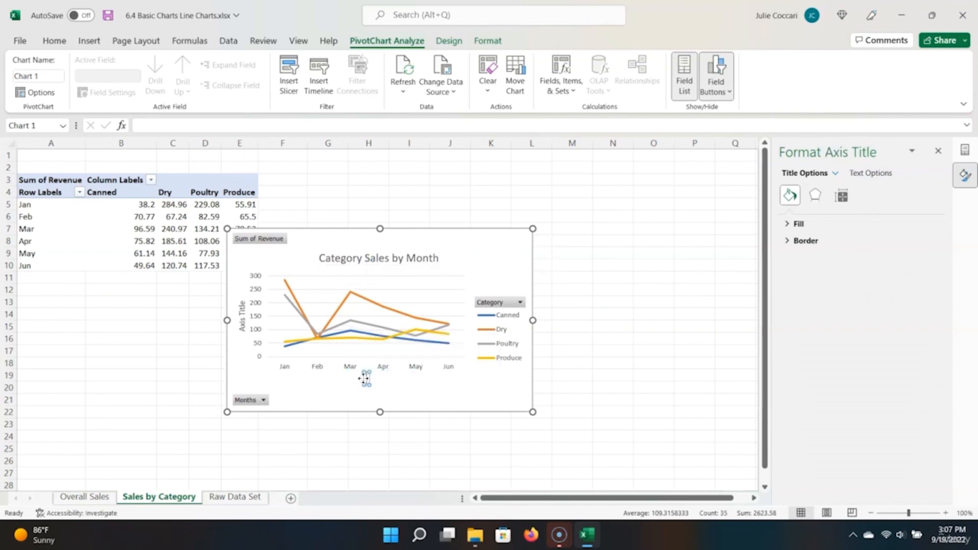
left_click(240, 317)
double_click(241, 320)
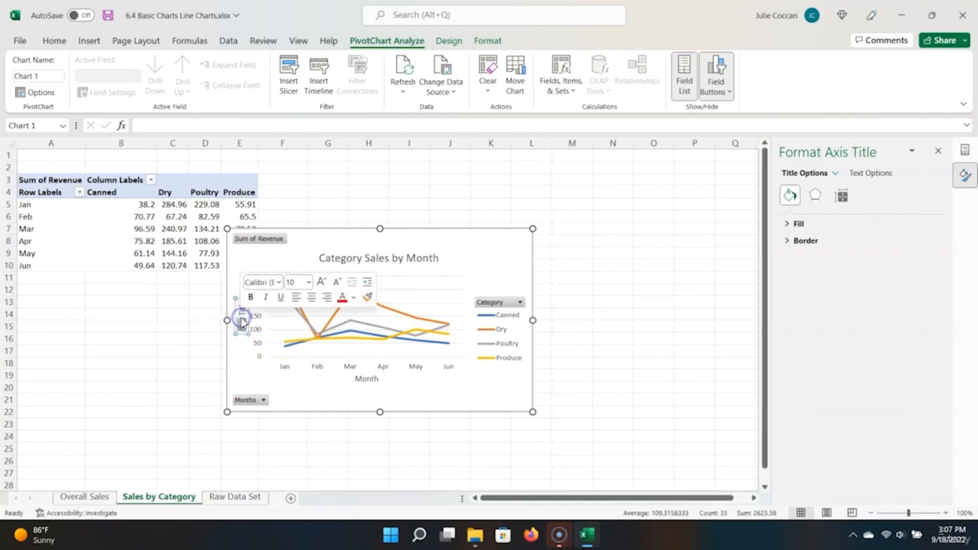
type("Revenue")
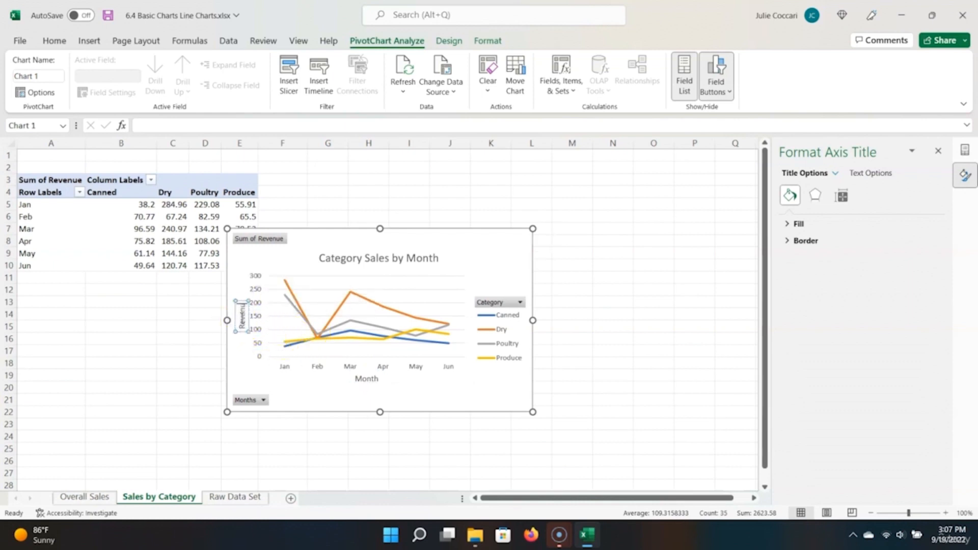
type(" ($)")
left_click(579, 214)
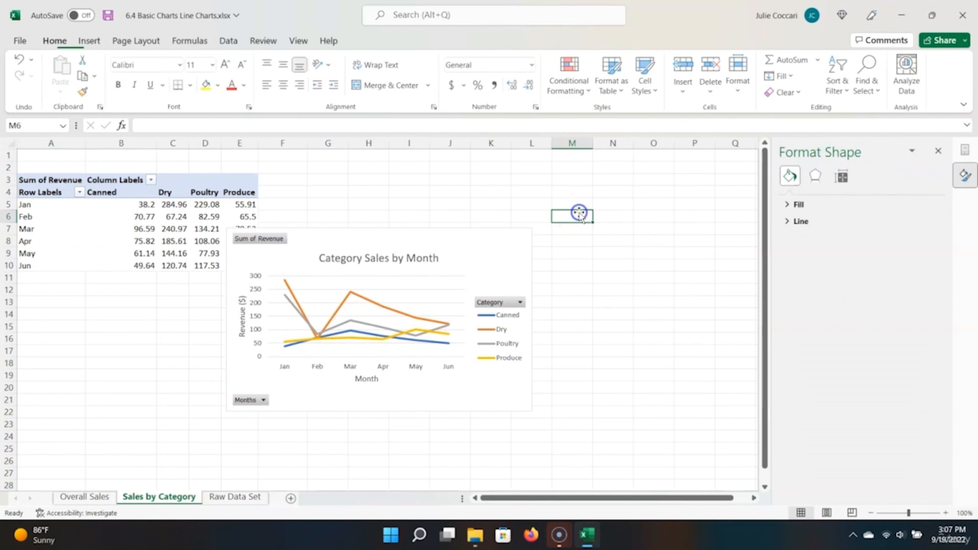